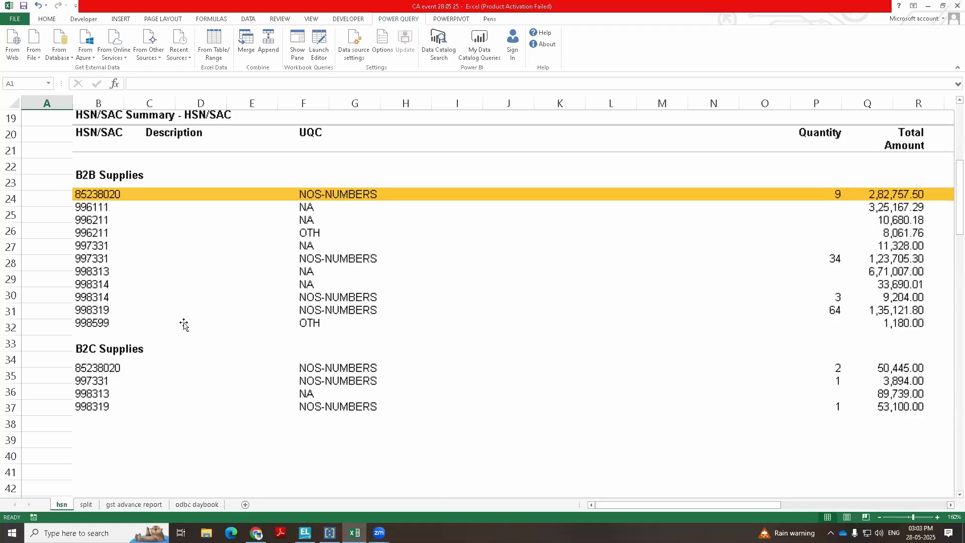
Review the notes on the hsn, split, gst advance report and odbc daybook sheets of the workbook
scroll(182, 327, "up", 2)
scroll(182, 327, "up", 2)
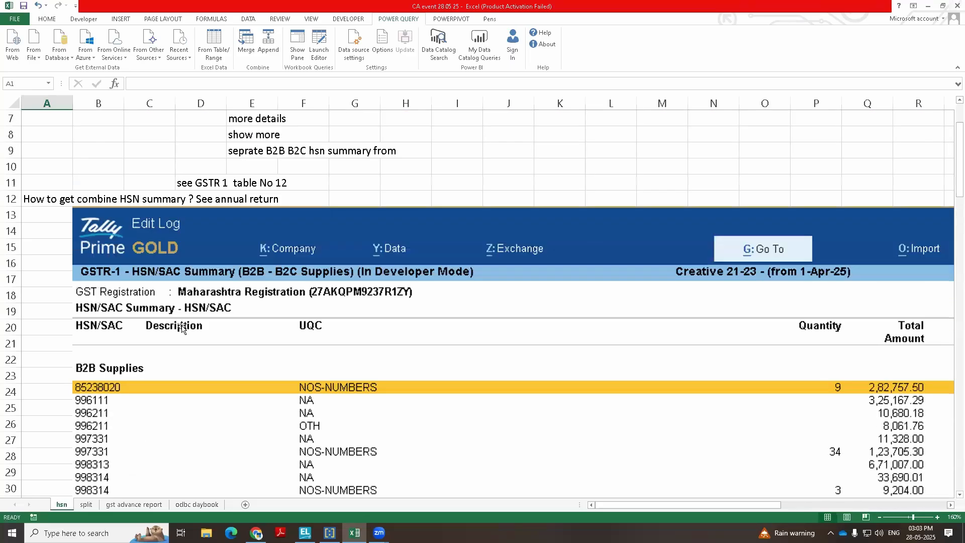
left_click(86, 505)
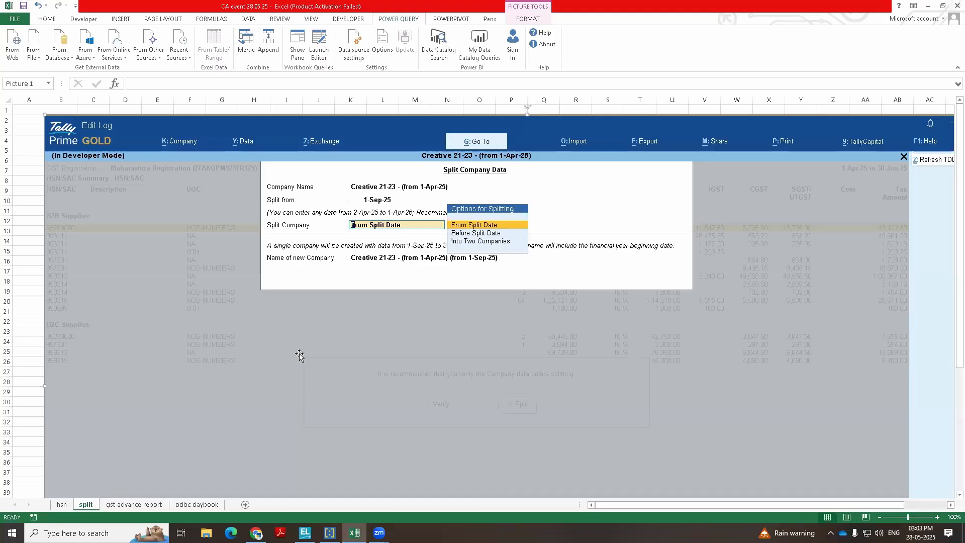
left_click(122, 505)
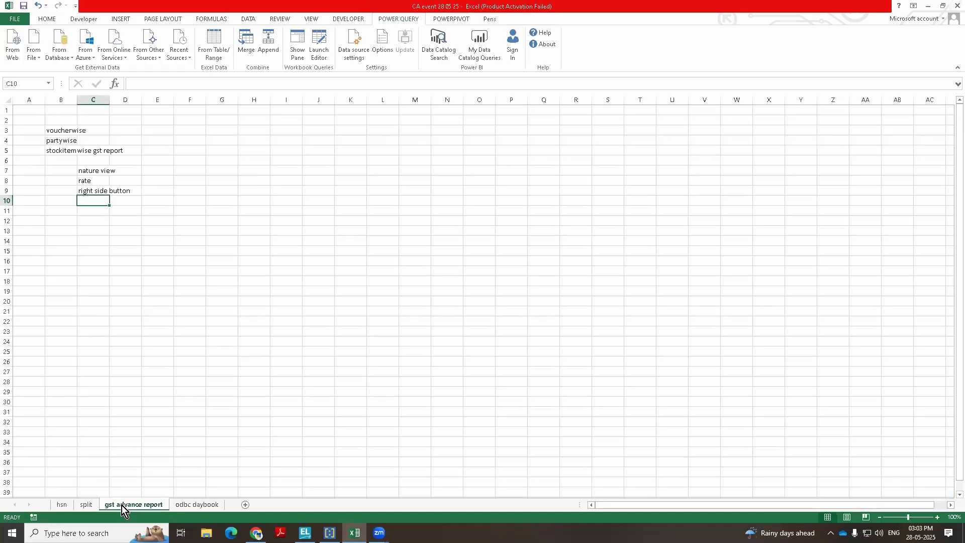
scroll(137, 334, "up", 9, "ctrl")
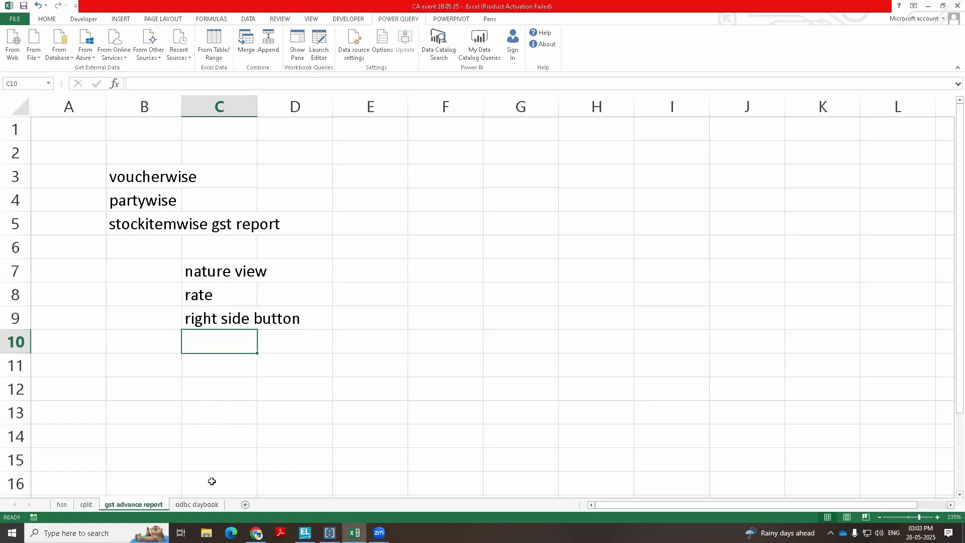
left_click(202, 505)
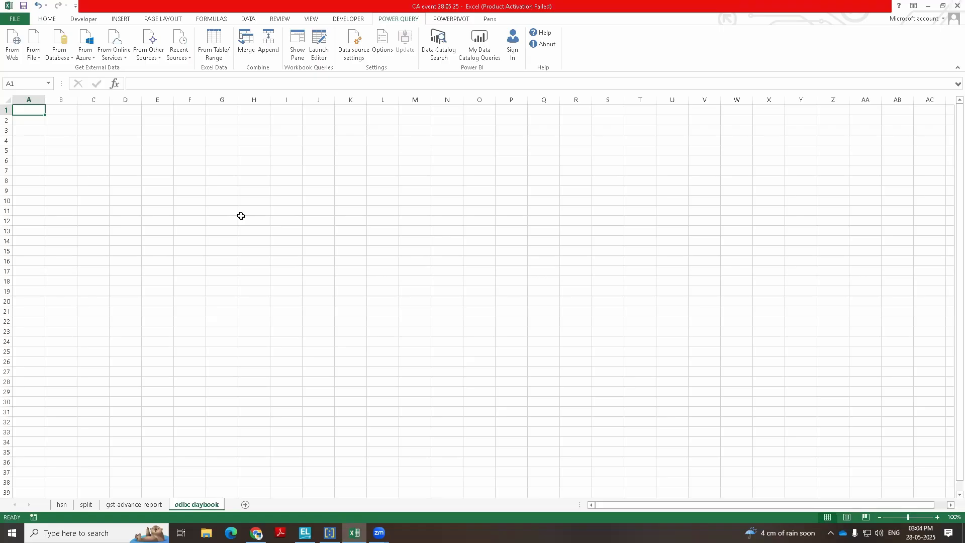
left_click(61, 505)
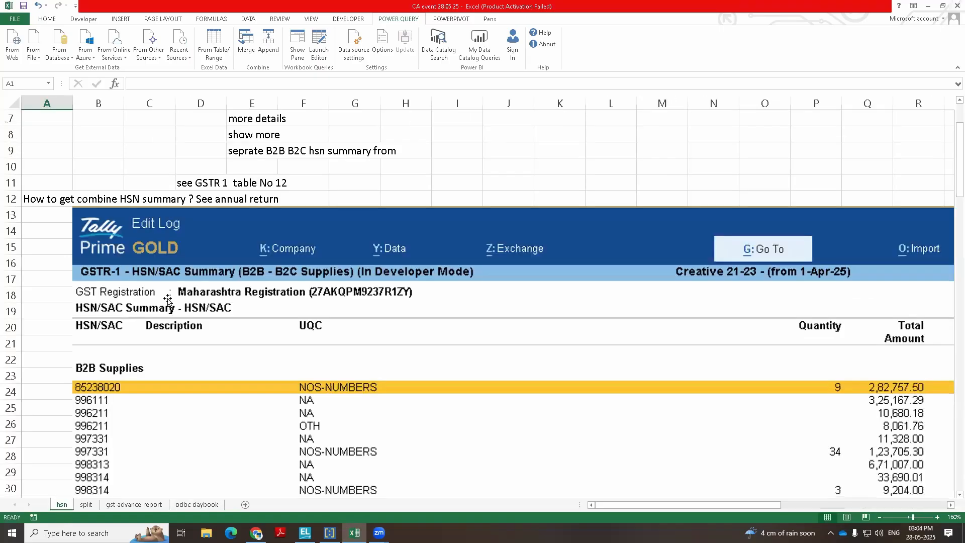
scroll(170, 302, "up", 2)
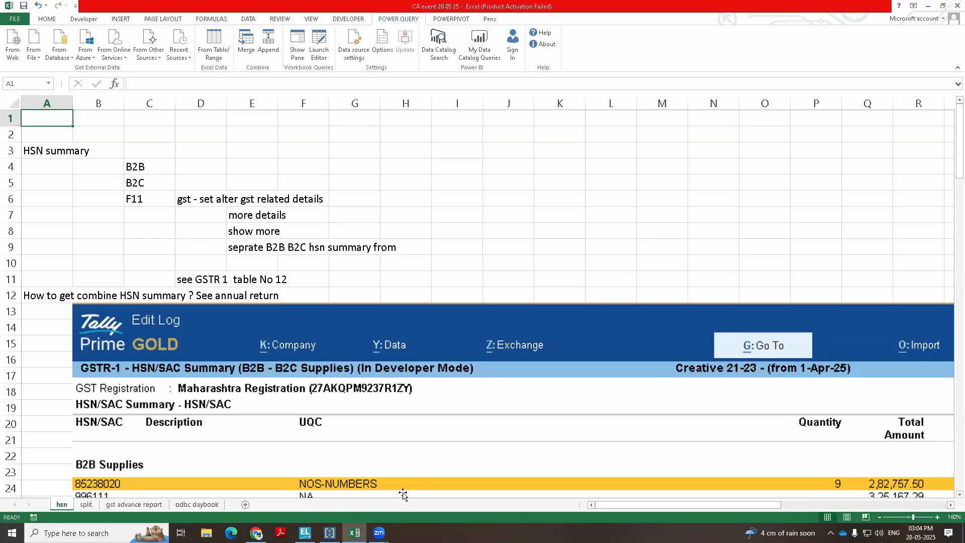
Switch to TallyPrime and reopen the HSN Summary - 12 (B2B - B2C Supplies) report from GSTR-1
mouse_move(330, 533)
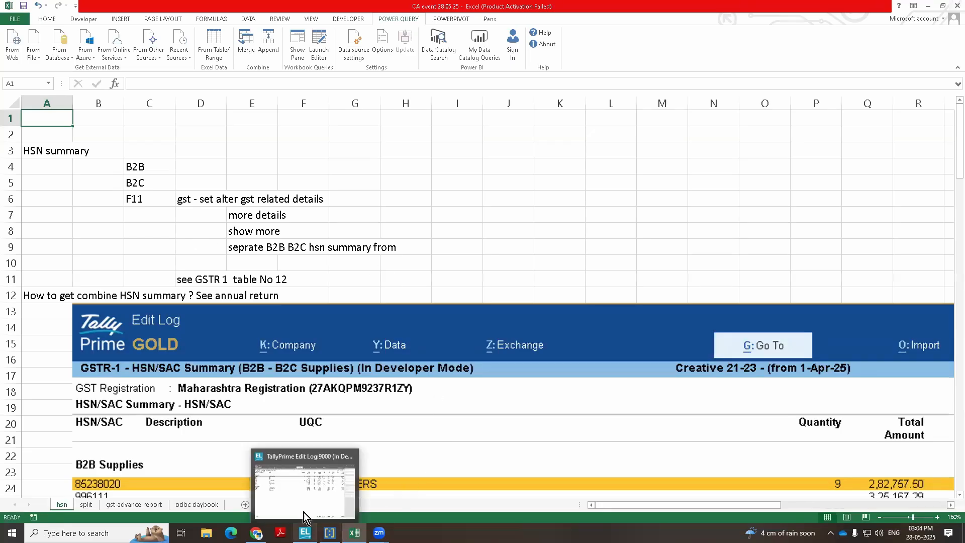
left_click(308, 495)
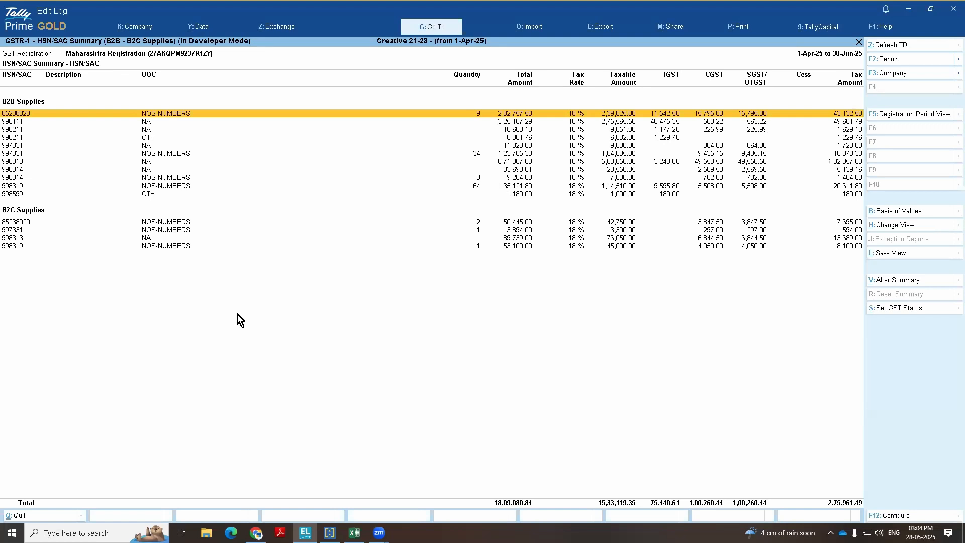
key("Escape")
key("Escape")
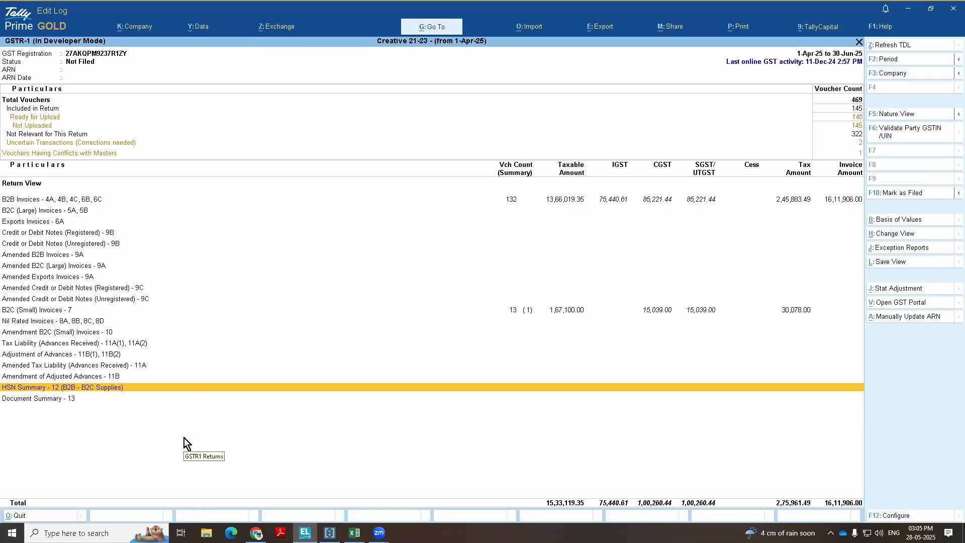
key("Return")
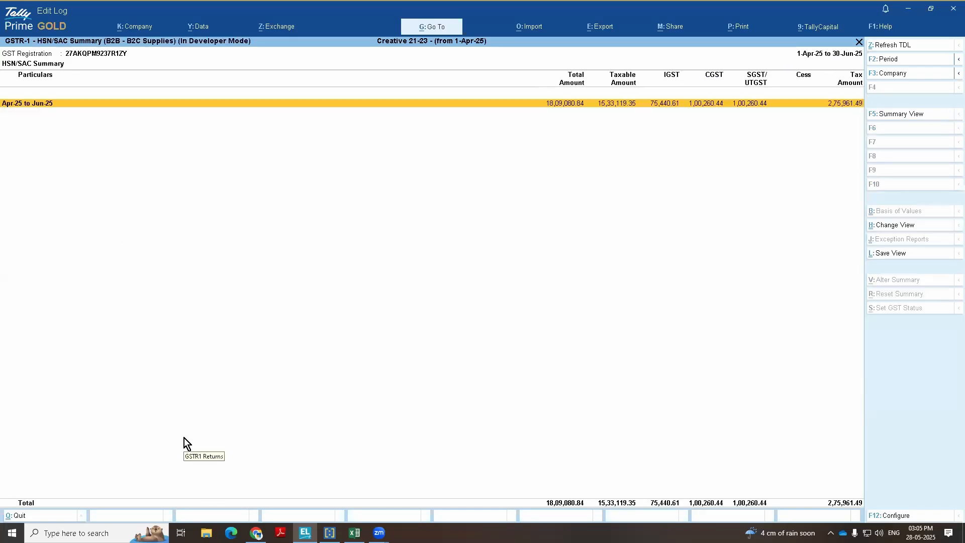
key("Return")
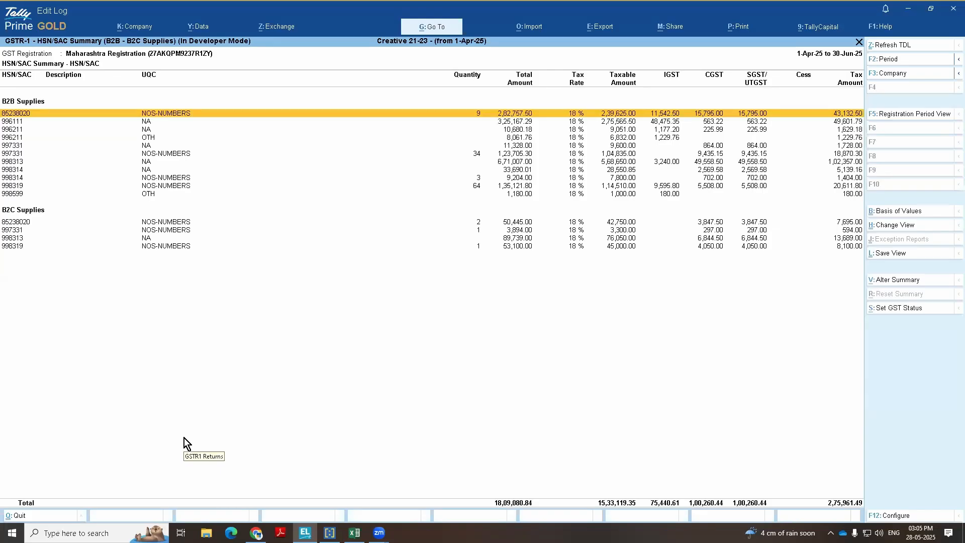
Open company features for Creative 21-23 (from 1-Apr-25) and enable Set/Alter Company GST Rate and Other Details
key("Escape")
key("Escape")
key("Escape")
key("Escape")
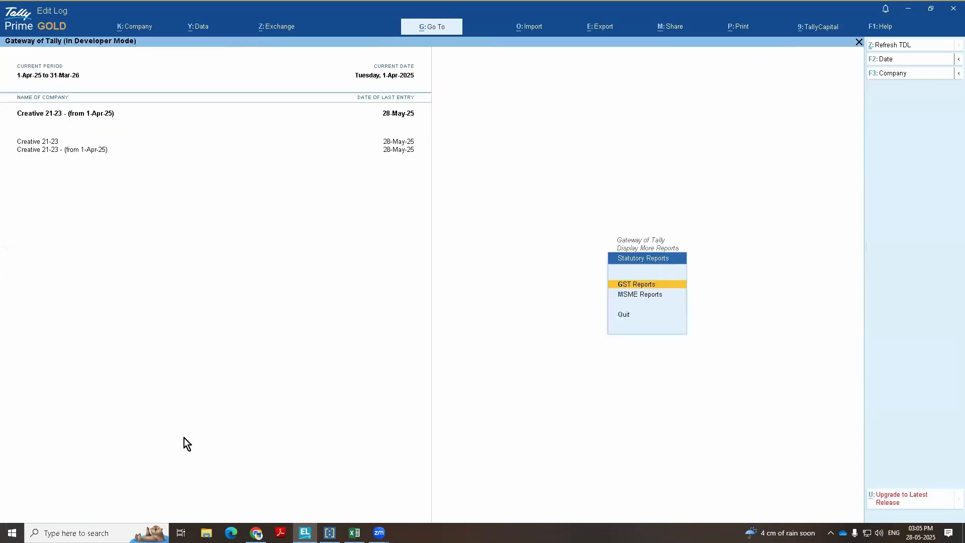
key("Escape")
key("Escape")
key("F11")
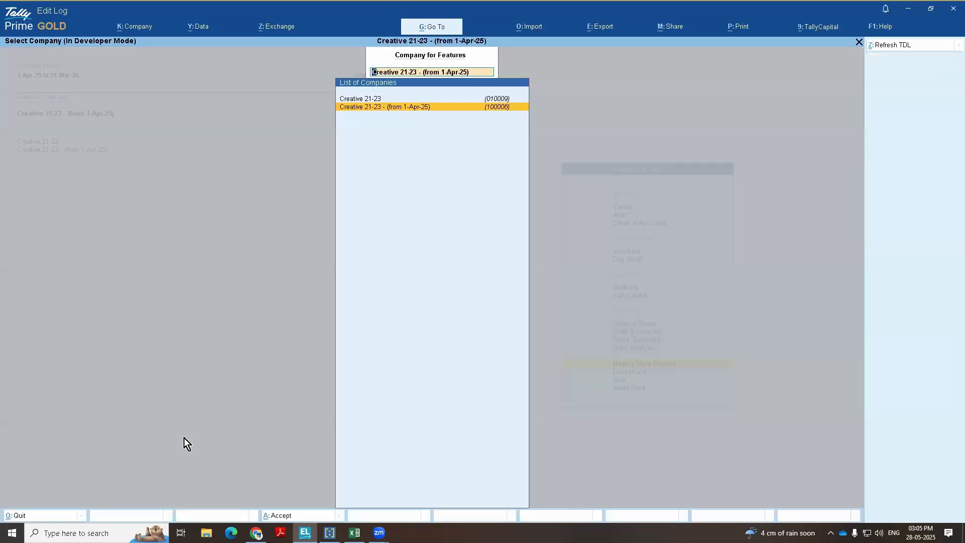
key("Return")
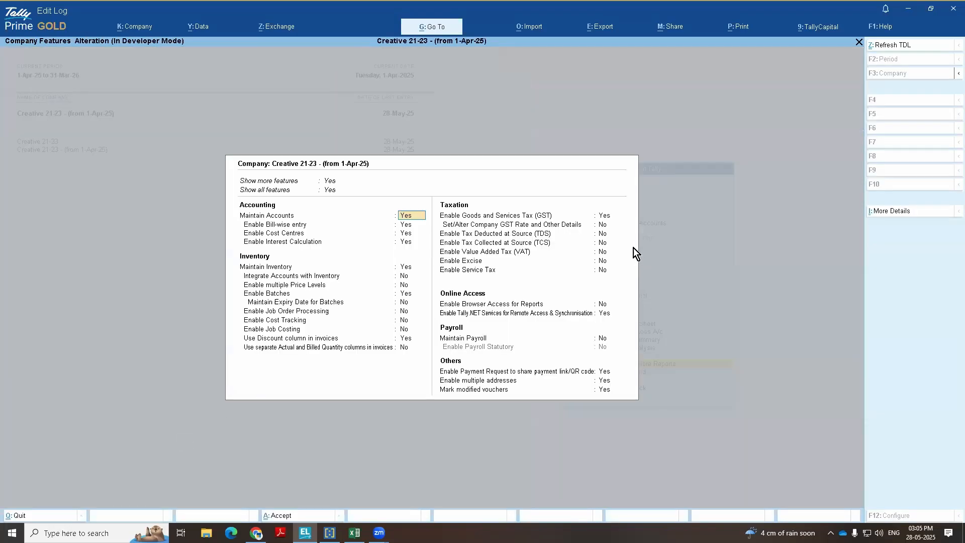
left_click(605, 216)
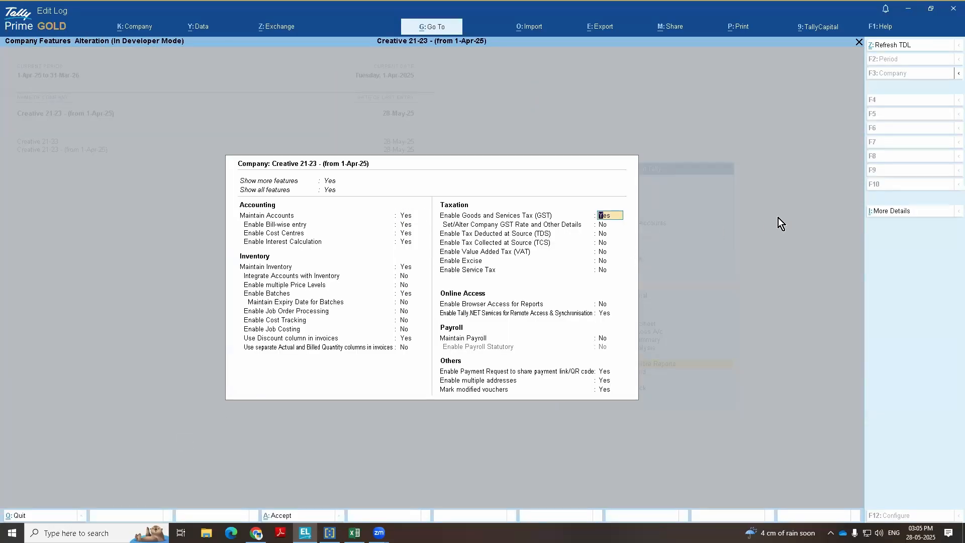
key("Return")
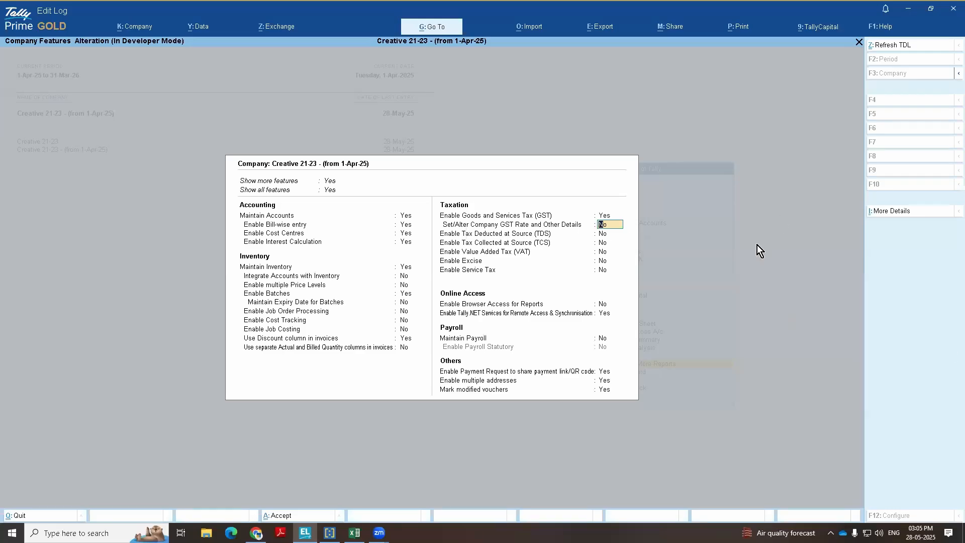
type("y")
key("Return")
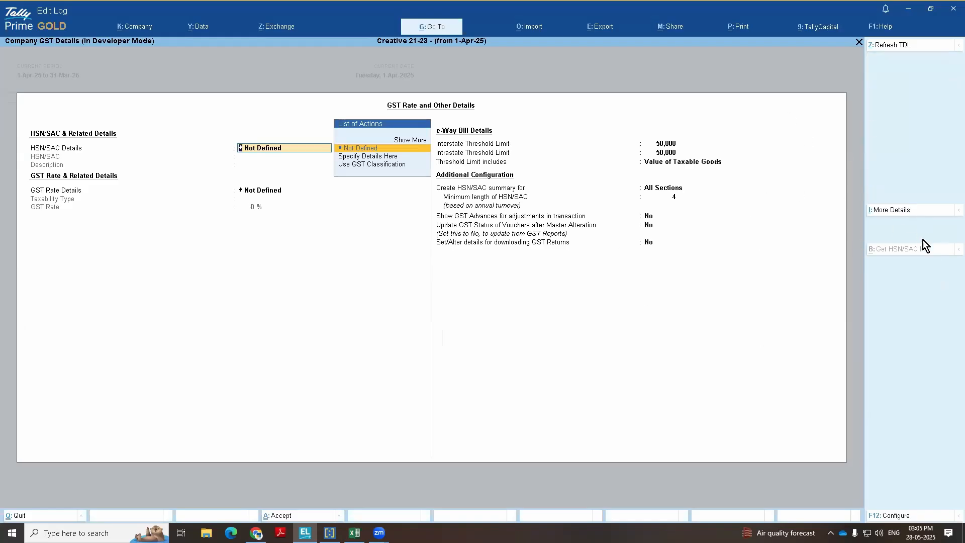
Try to set the Separate B2B & B2C HSN Summary applicable-from date to 1.7.25 under More Details
left_click(904, 214)
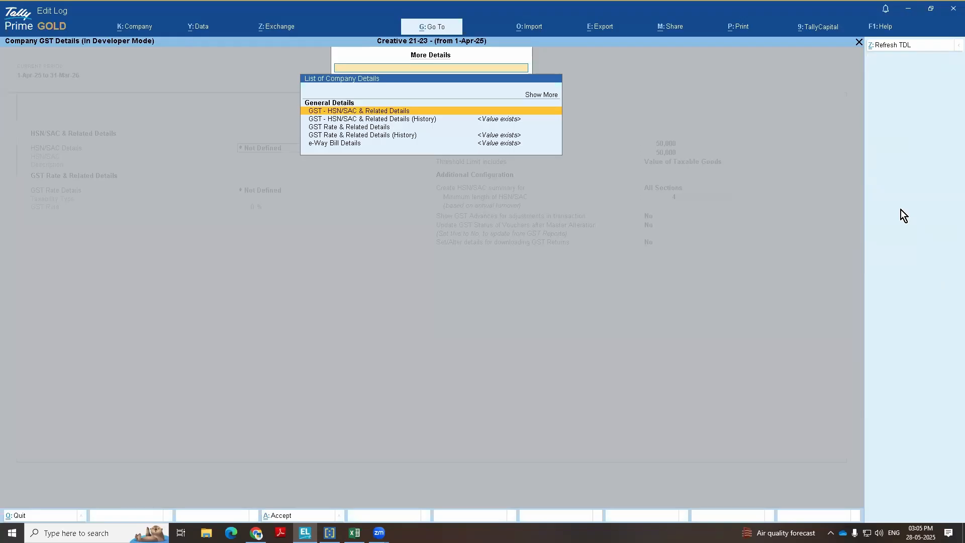
key("Up")
key("Return")
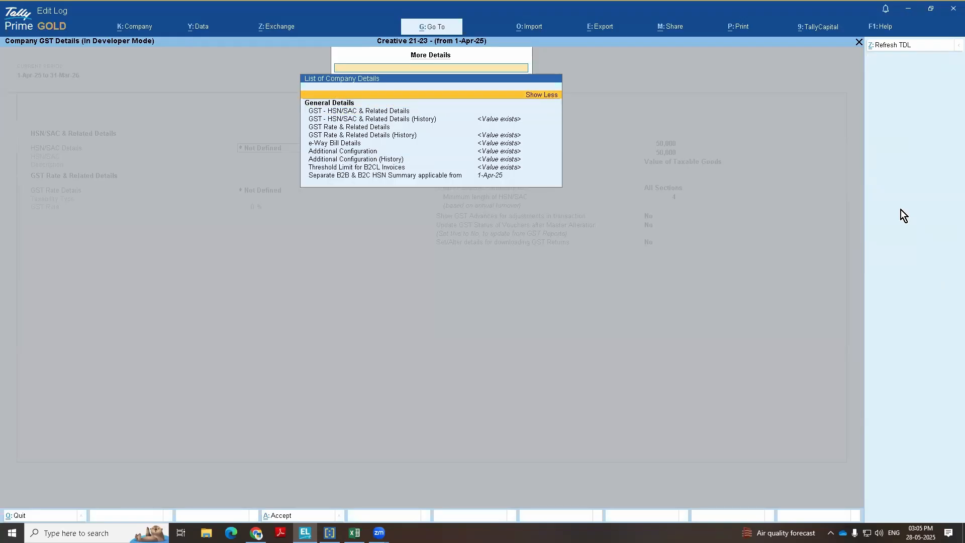
key("Down")
key("Down")
key("Down")
key("Down")
key("Down")
key("Down")
key("Down")
key("Down")
key("Down")
key("Down")
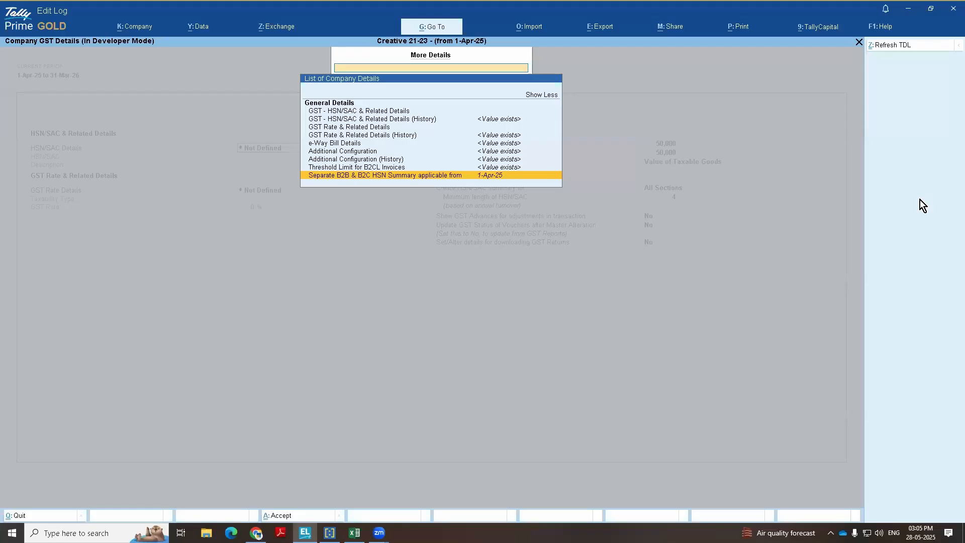
key("Return")
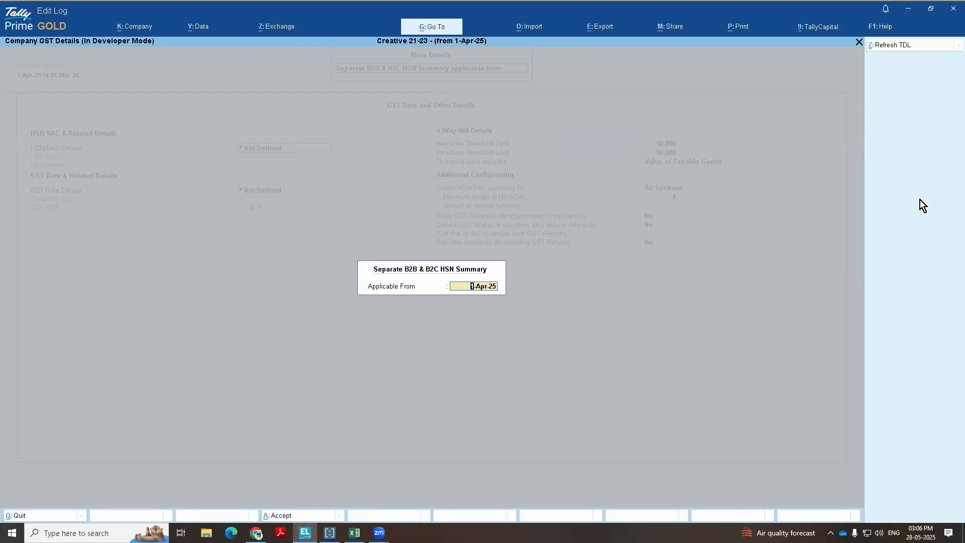
type("1.7.25")
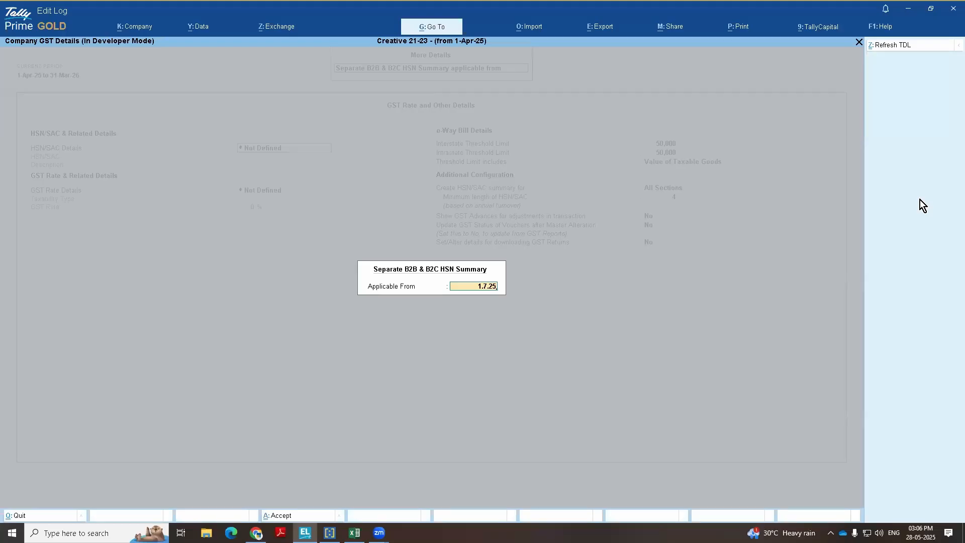
key("Escape")
key("Escape")
key("Return")
Reopen GST Rate and Other Details and select Separate B2B & B2C HSN Summary applicable from under More Details
key("Escape")
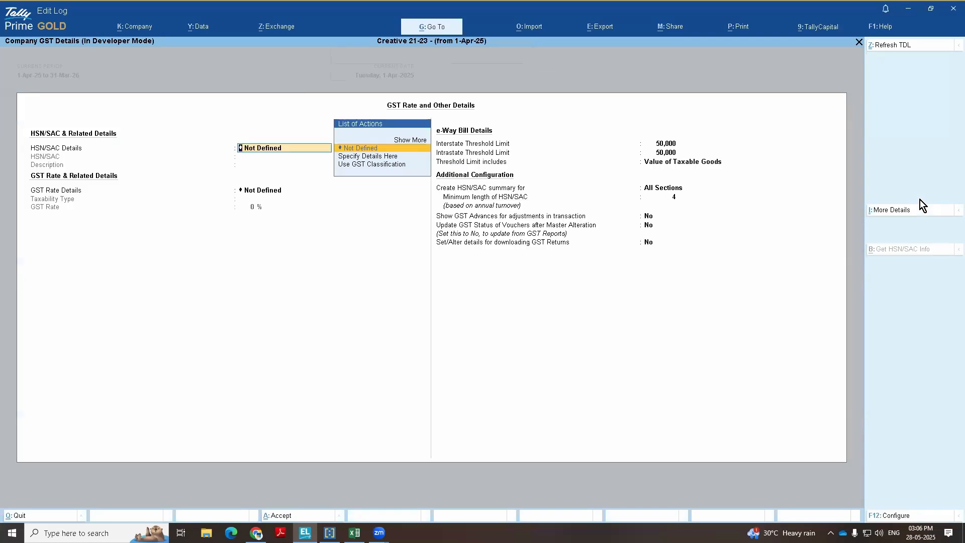
key("Escape")
key("Escape")
key("Return")
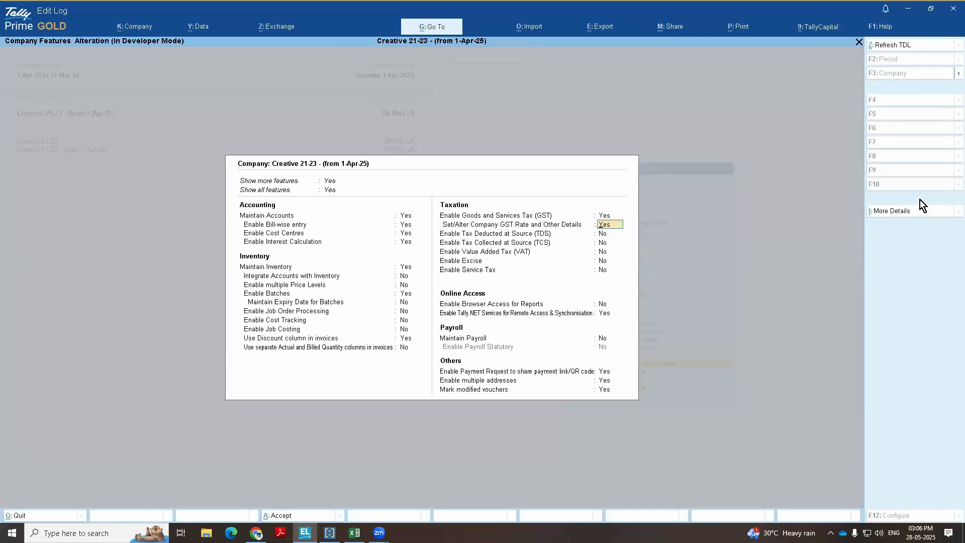
key("Return")
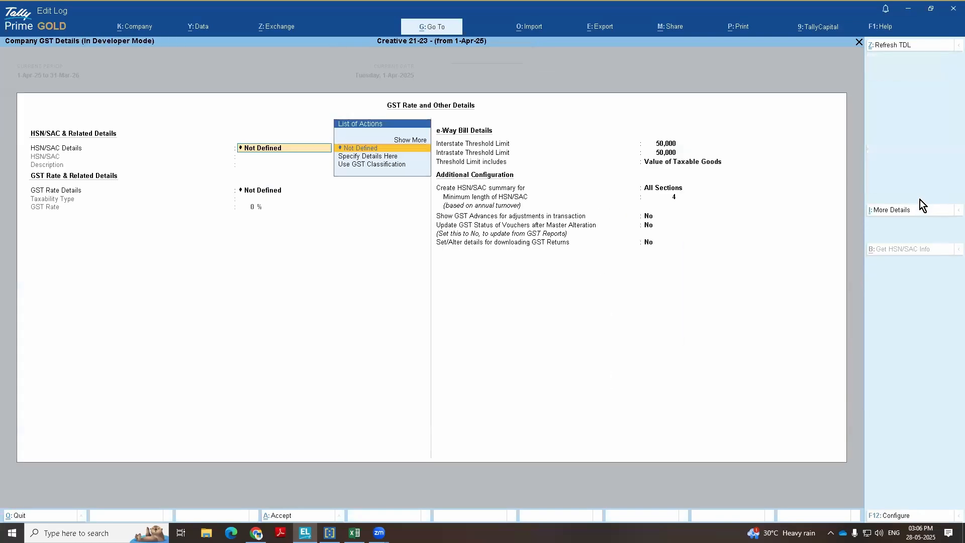
left_click(919, 208)
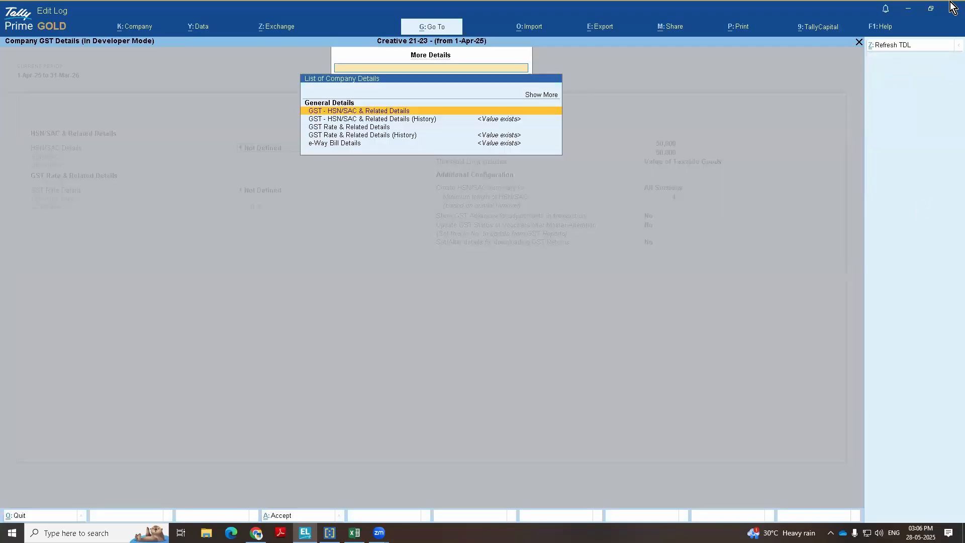
key("Up")
key("Up")
key("Return")
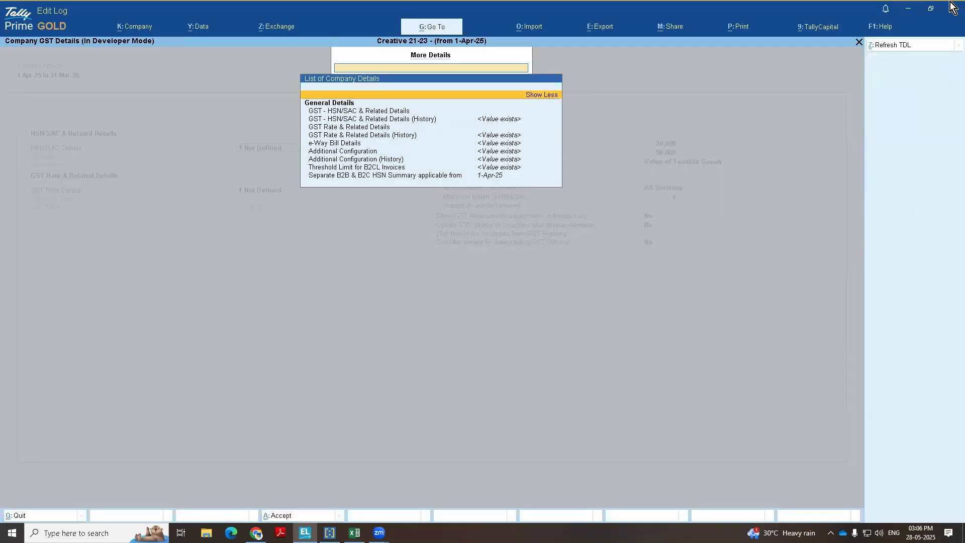
key("Down")
key("Down")
key("Down")
key("Down")
key("Down")
key("Down")
key("Down")
key("Down")
key("Down")
key("Down")
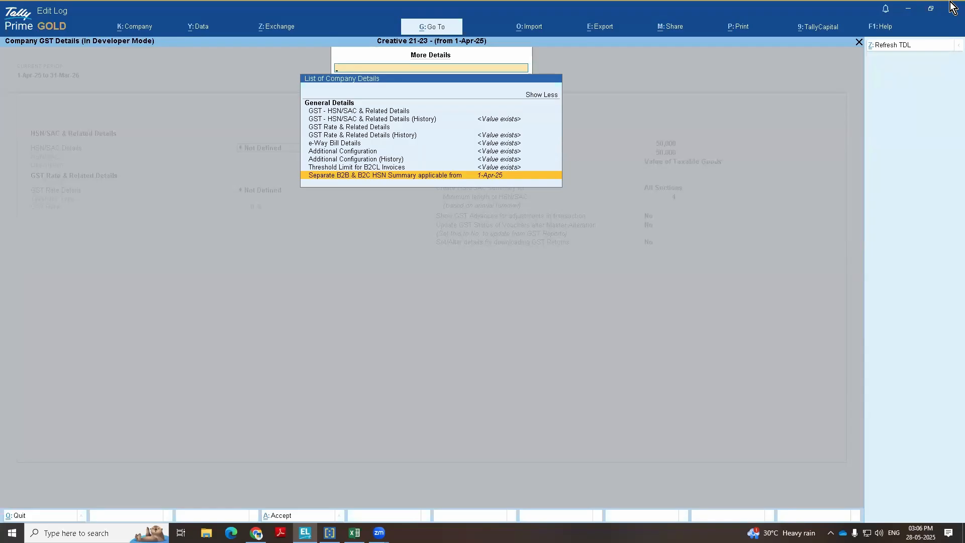
Clear the applicable-from date and quit the GST Rate and Other Details screen without saving
key("Return")
key("BackSpace")
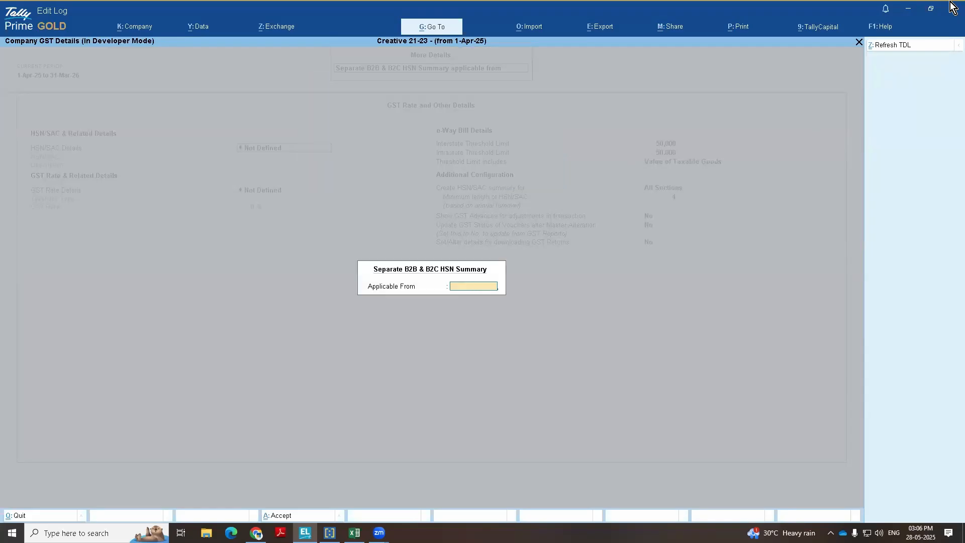
key("Escape")
key("Return")
key("Escape")
key("Escape")
key("Escape")
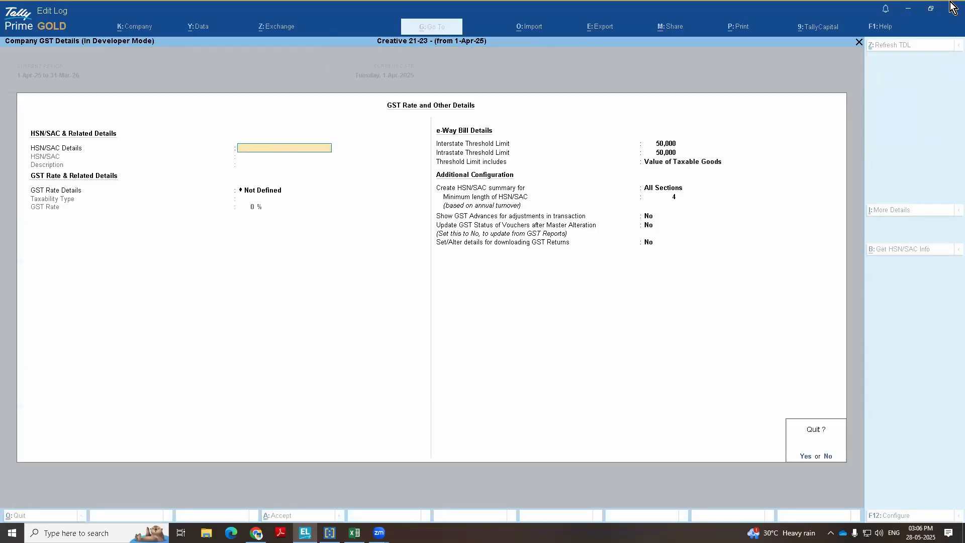
key("Return")
Return to the Gateway and open the HSN Summary - 12 (B2B - B2C Supplies) section of the GSTR-1 report
key("Escape")
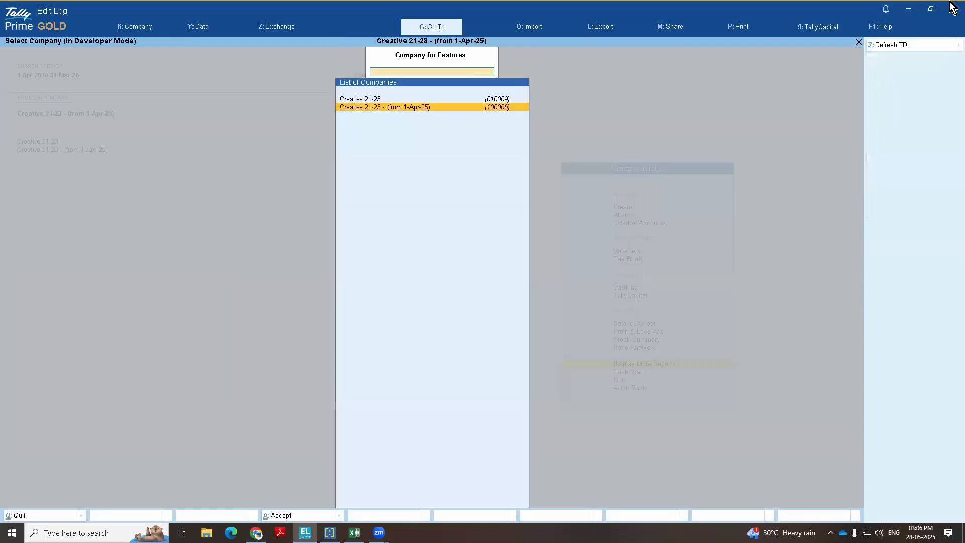
key("Escape")
key("Escape")
key("Escape")
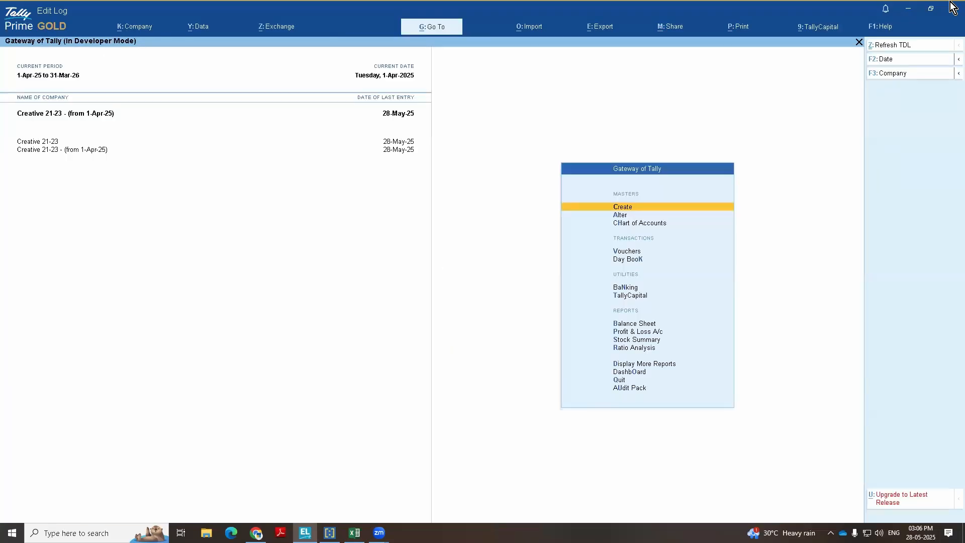
key("d")
key("u")
key("g")
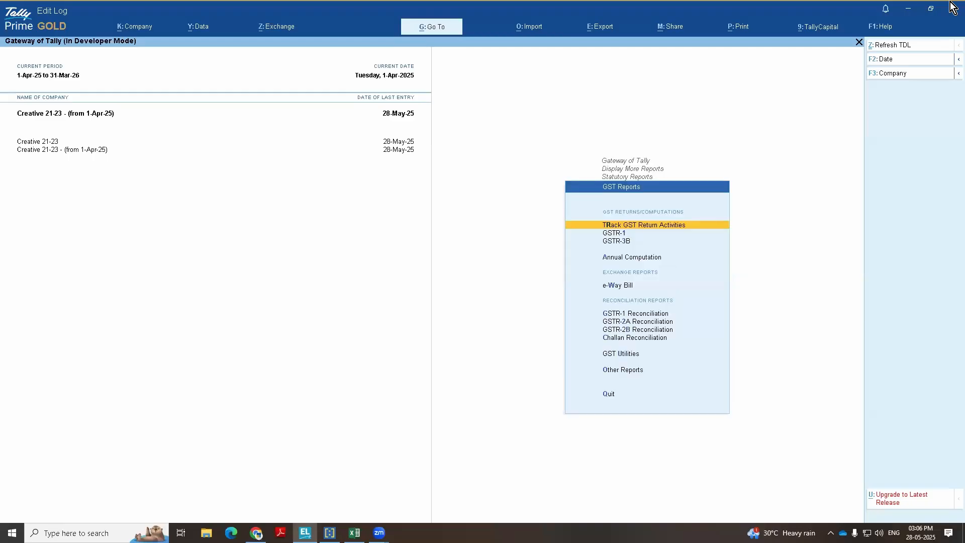
key("Down")
key("Return")
key("Down")
key("Down")
key("Down")
key("Down")
key("Down")
key("Down")
key("Down")
key("Down")
key("Down")
key("Down")
key("Down")
key("Down")
key("Down")
key("Down")
key("Down")
key("Down")
key("Down")
key("Down")
key("Down")
key("Down")
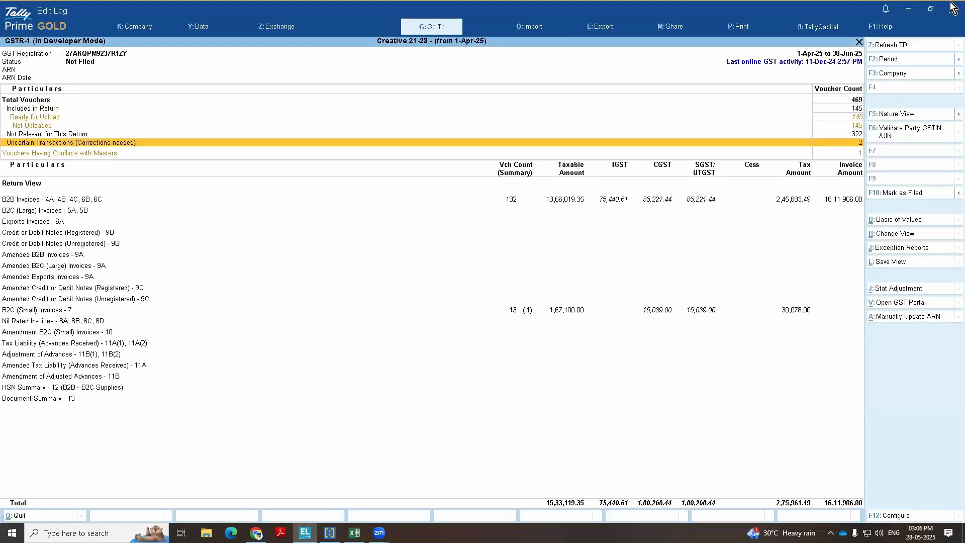
key("Up")
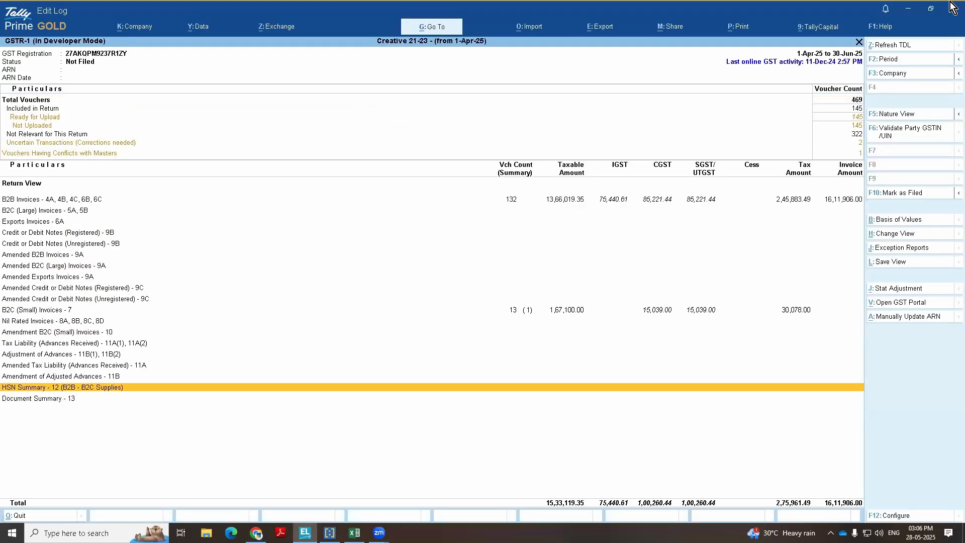
key("Return")
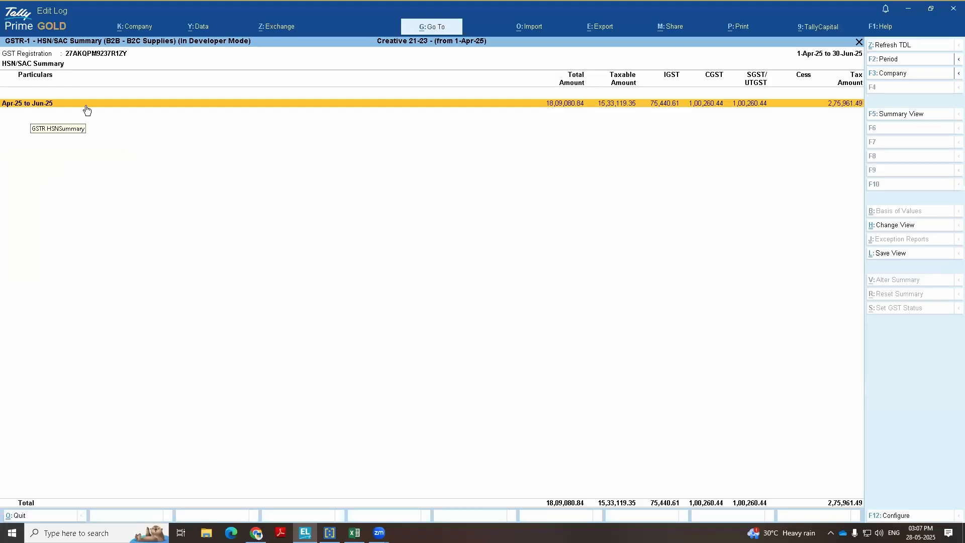
Drill into the Apr-25 to Jun-25 HSN/SAC summary to view B2B and B2C supplies listed separately
left_click(916, 115)
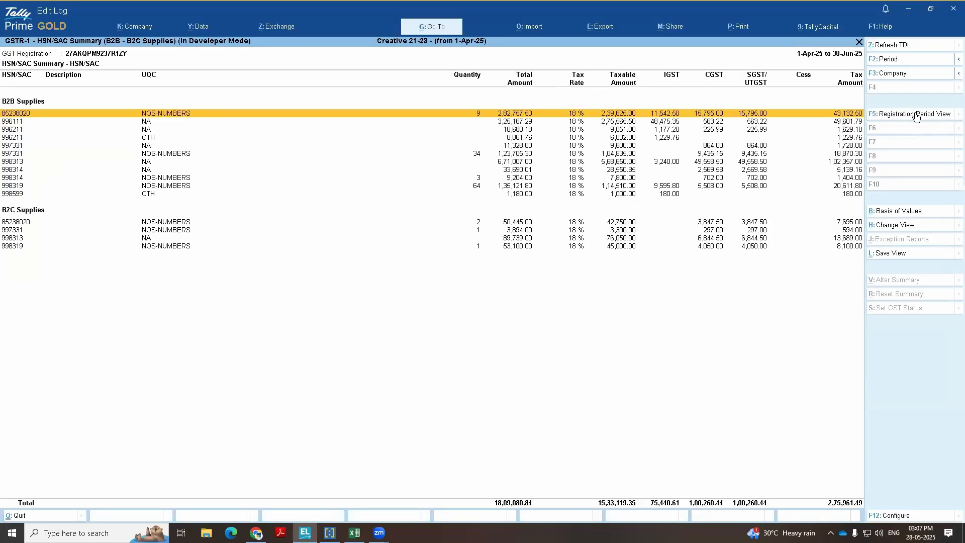
left_click(901, 117)
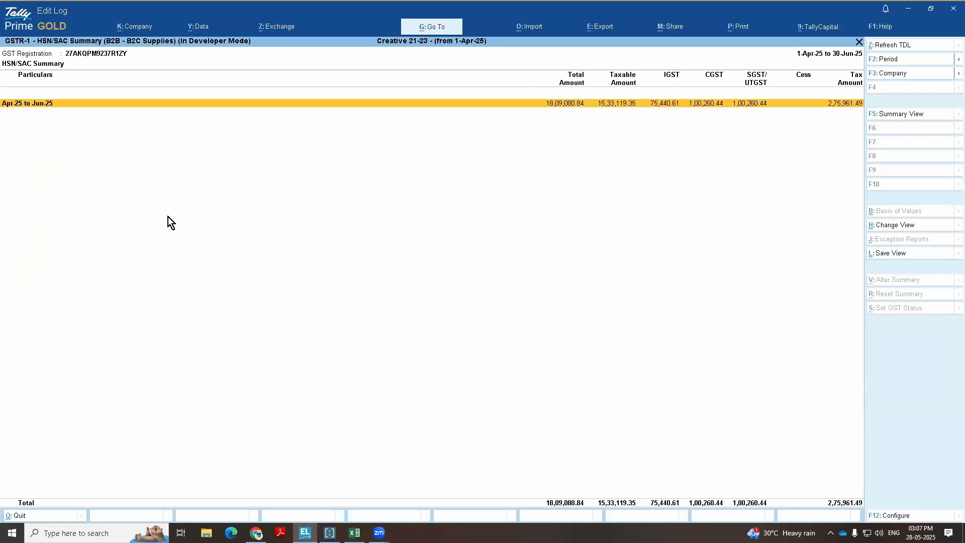
key("Return")
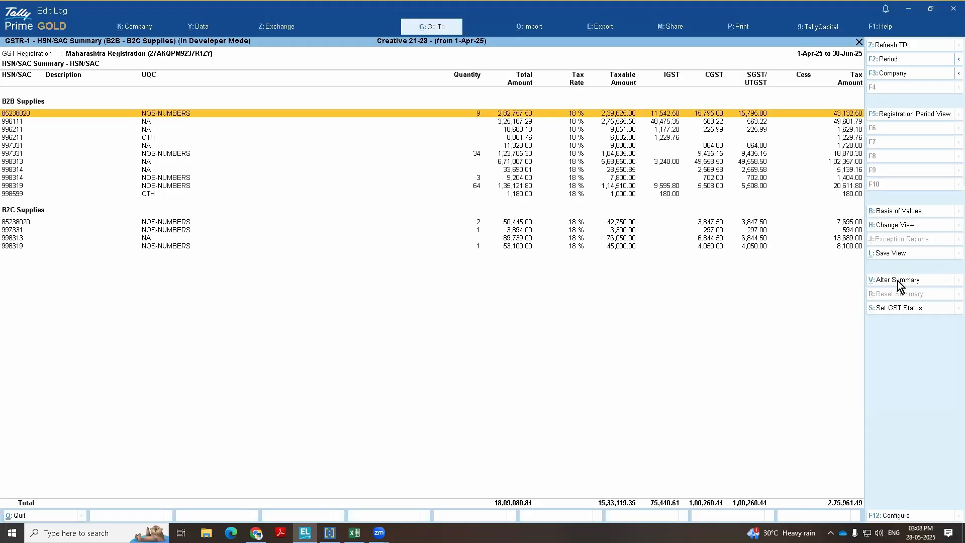
left_click(899, 281)
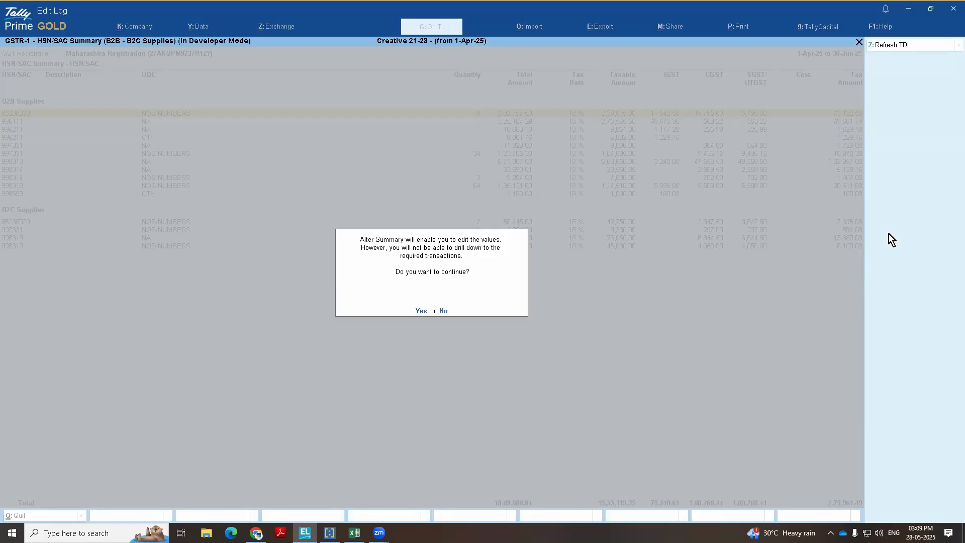
left_click(420, 311)
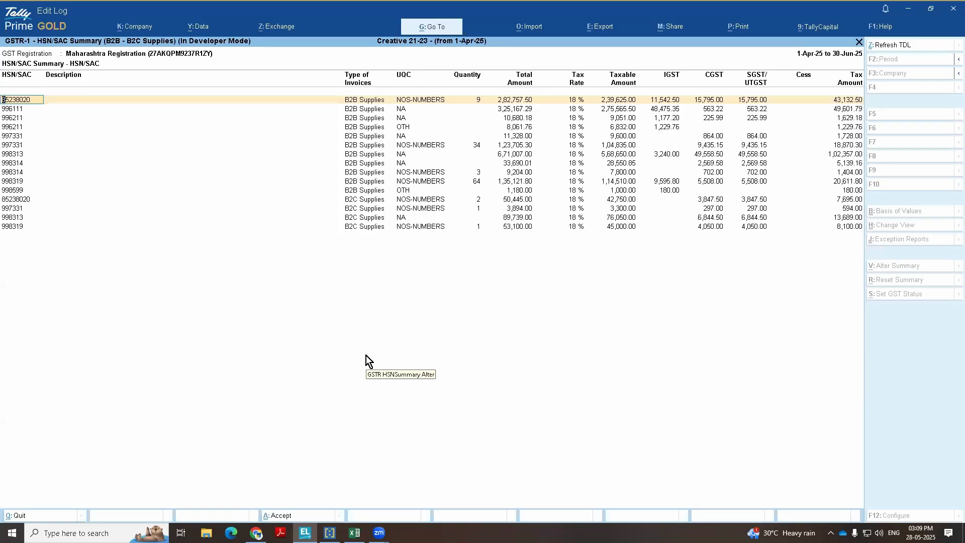
key("Escape")
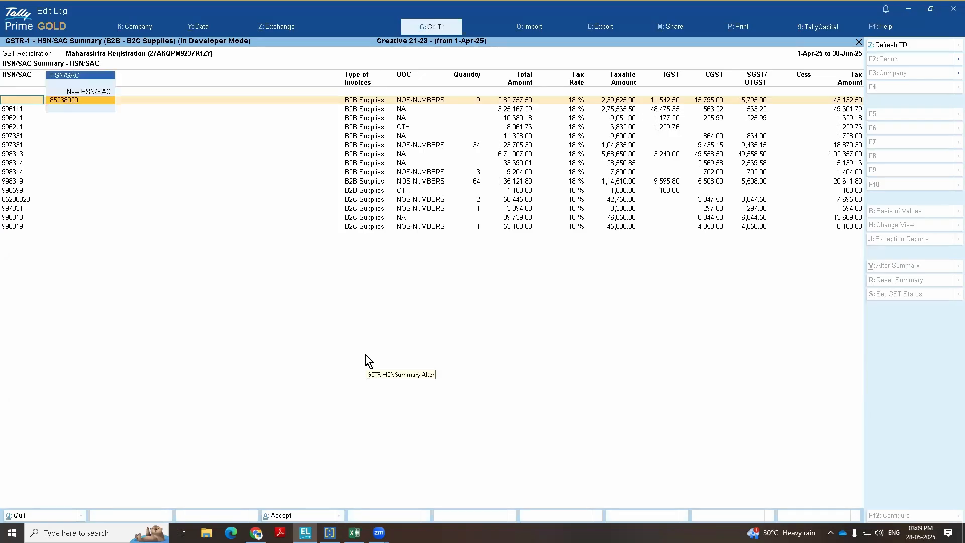
key("Escape")
key("y")
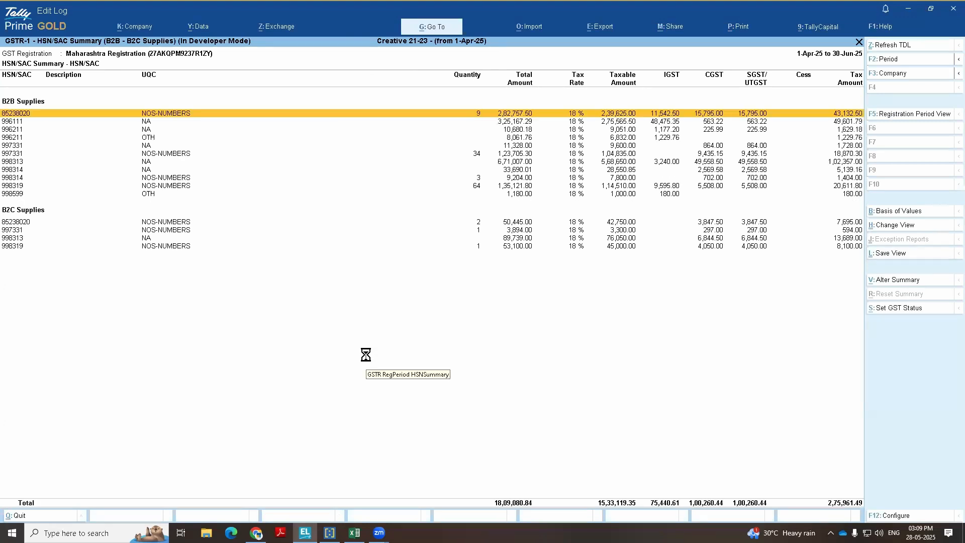
Drill into HSN 85238020 under B2B Supplies to view its vouchers, then return to the summary
key("Return")
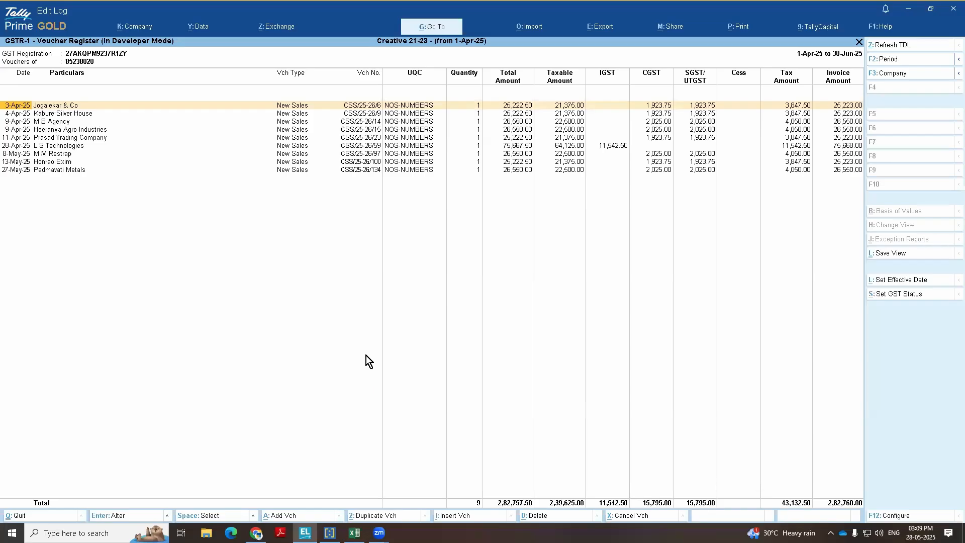
key("Escape")
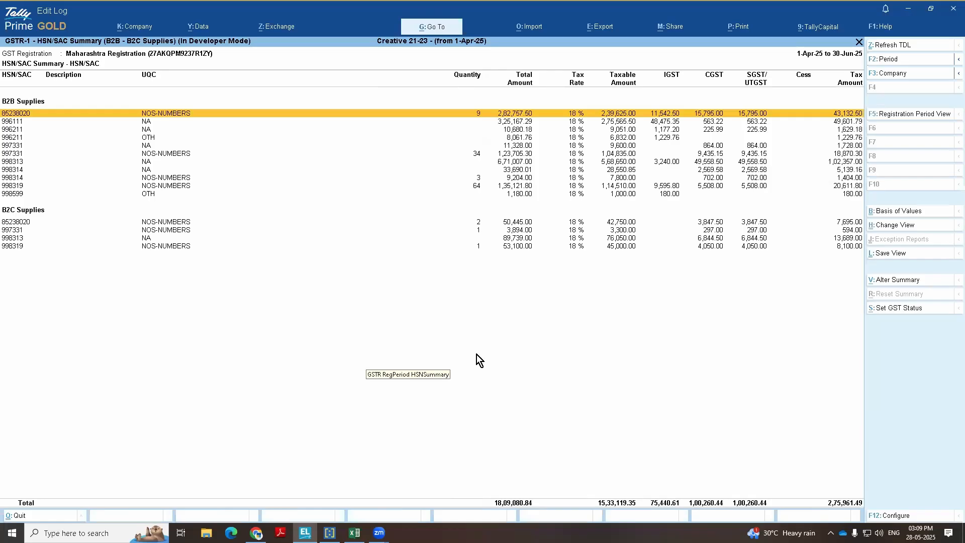
Try altering the first B2B HSN row in Alter Summary, entering total amount 3,00,000 and taxable amount 500, then quit without saving
left_click(905, 281)
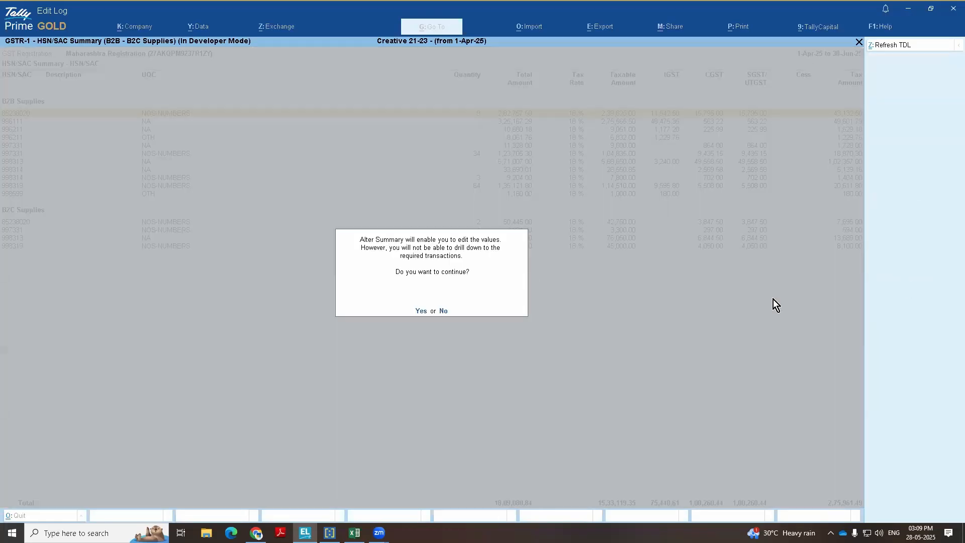
left_click(422, 311)
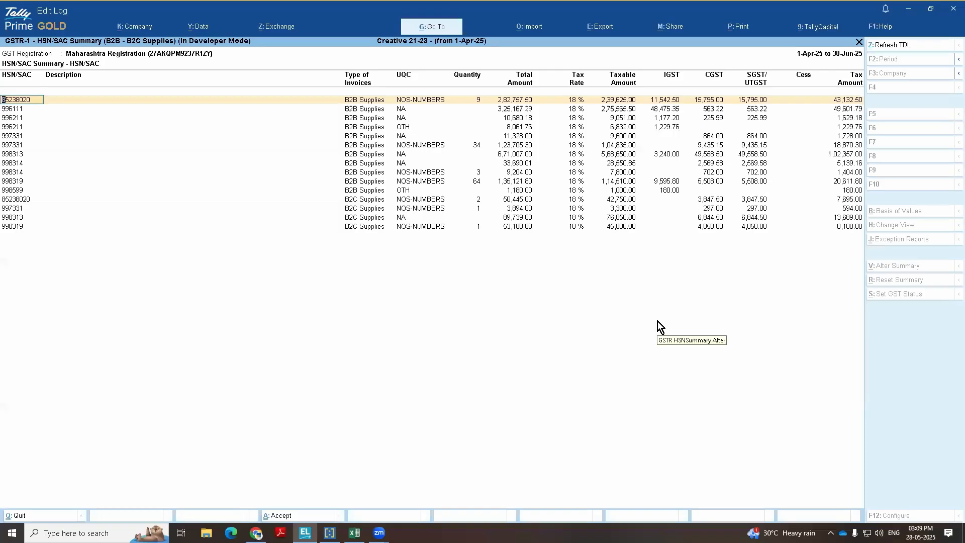
key("Return")
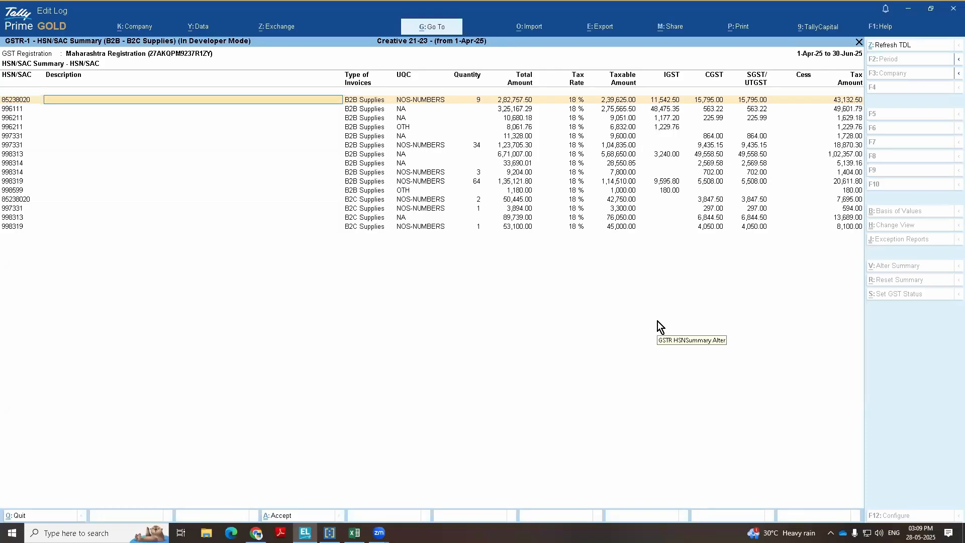
type("12123465465")
key("Escape")
key("Return")
key("Return")
key("Return")
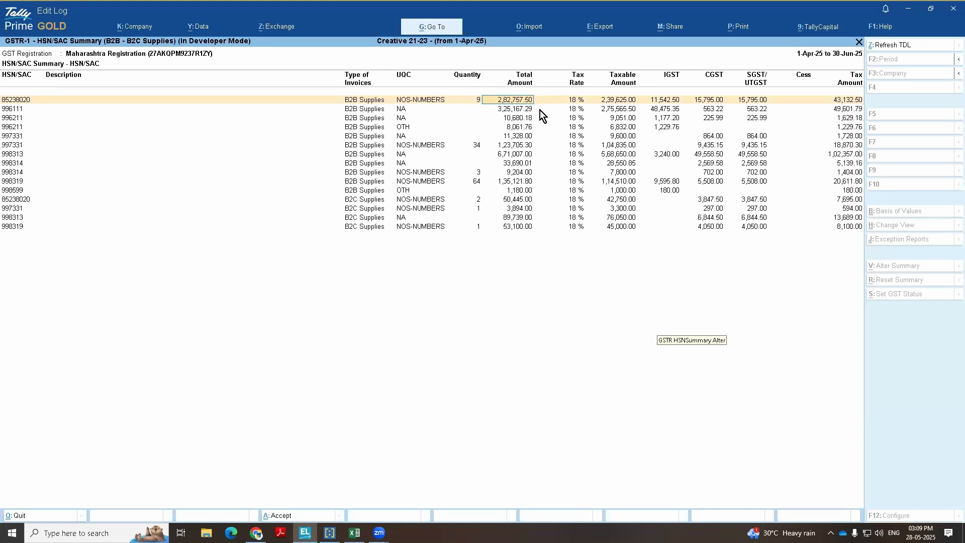
type("3,00,0")
type("000")
key("Return")
key("Return")
type("500")
key("Return")
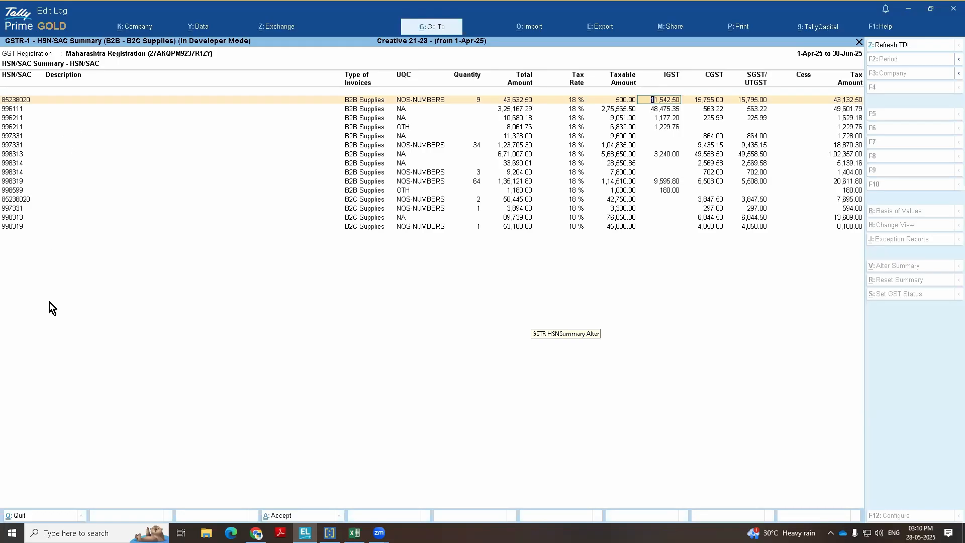
left_click(360, 101)
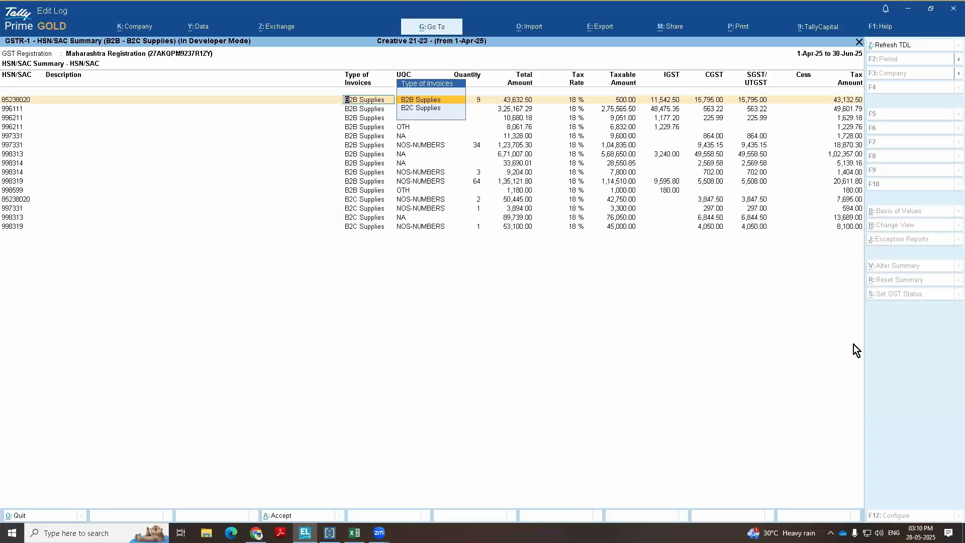
key("Down")
key("Up")
key("ctrl+a")
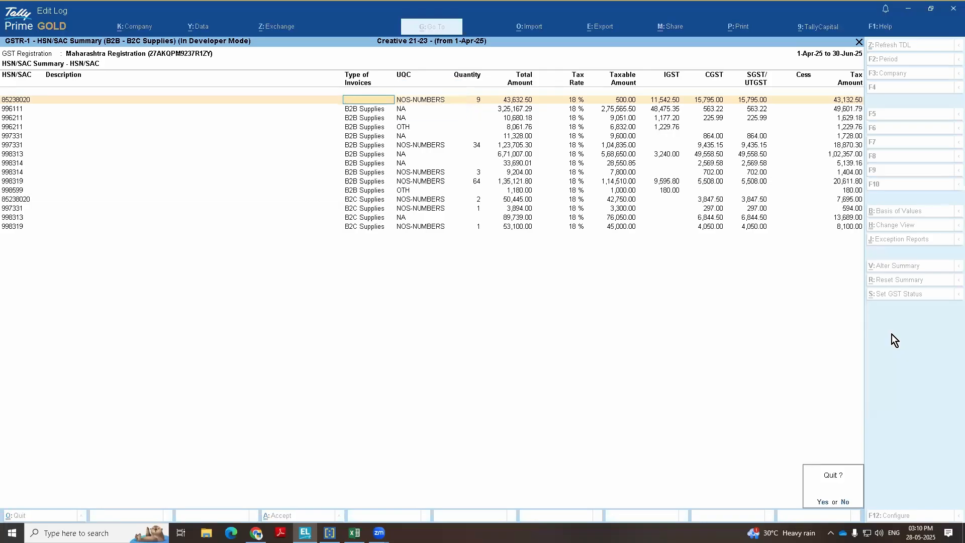
key("Return")
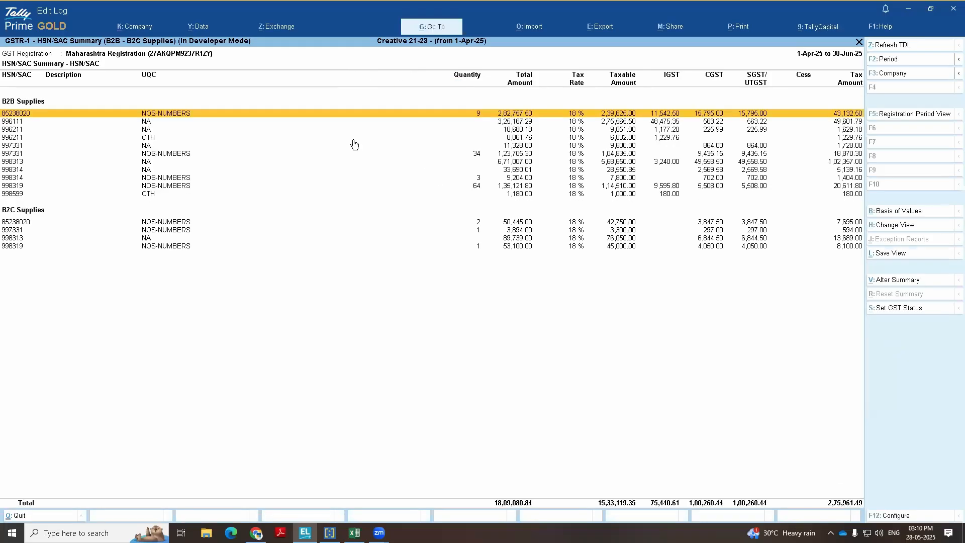
left_click(894, 281)
key("Return")
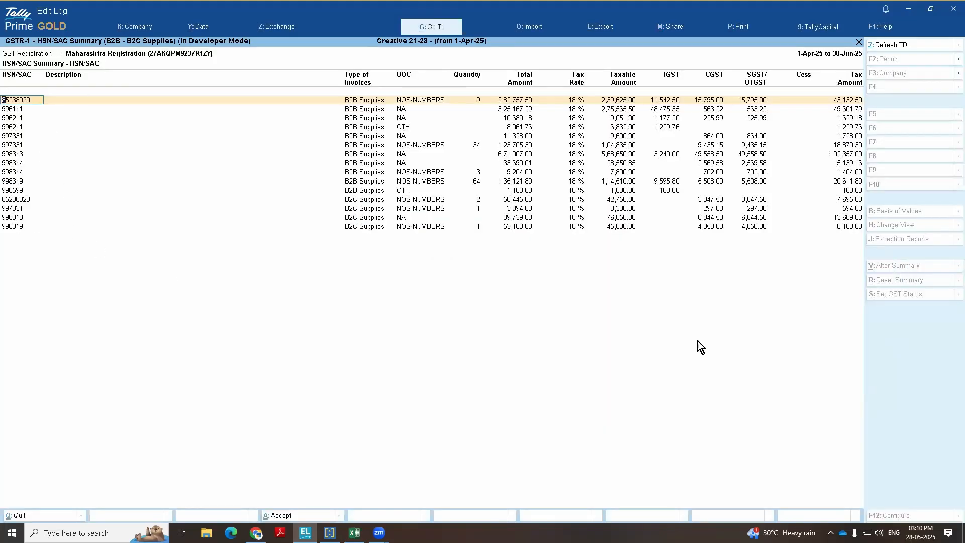
key("Escape")
key("Escape")
key("Escape")
key("Escape")
key("Escape")
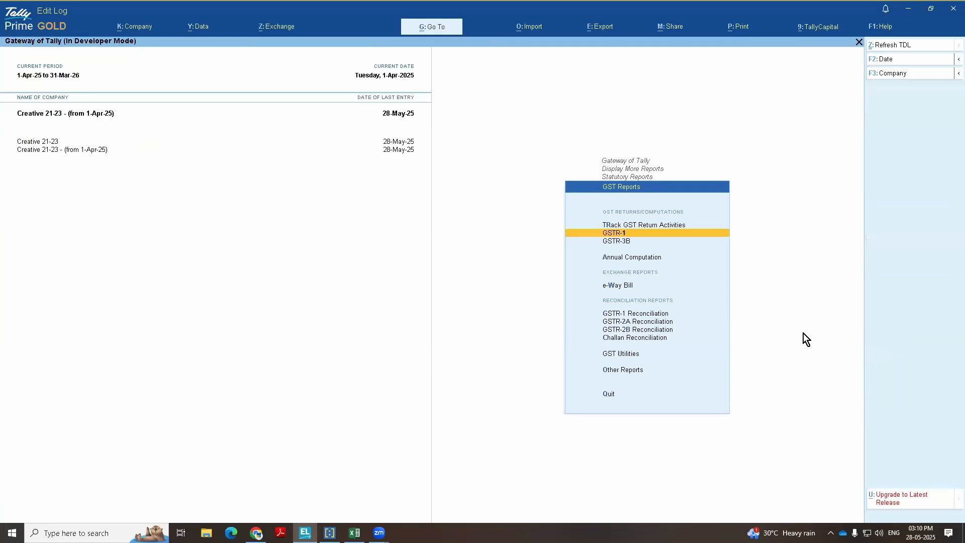
Open Annual Computation and view the combined HSN/SAC summary of outward supplies
key("Down")
key("Down")
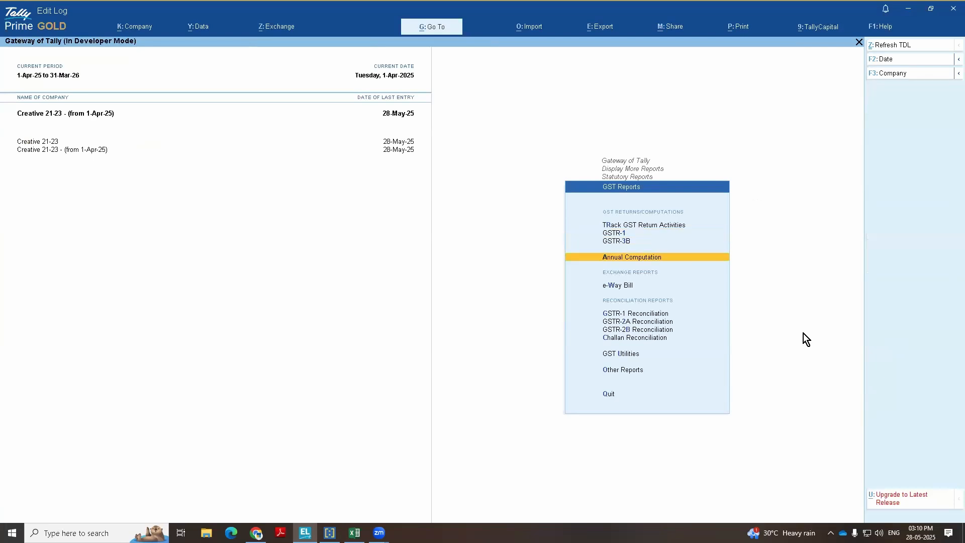
key("Return")
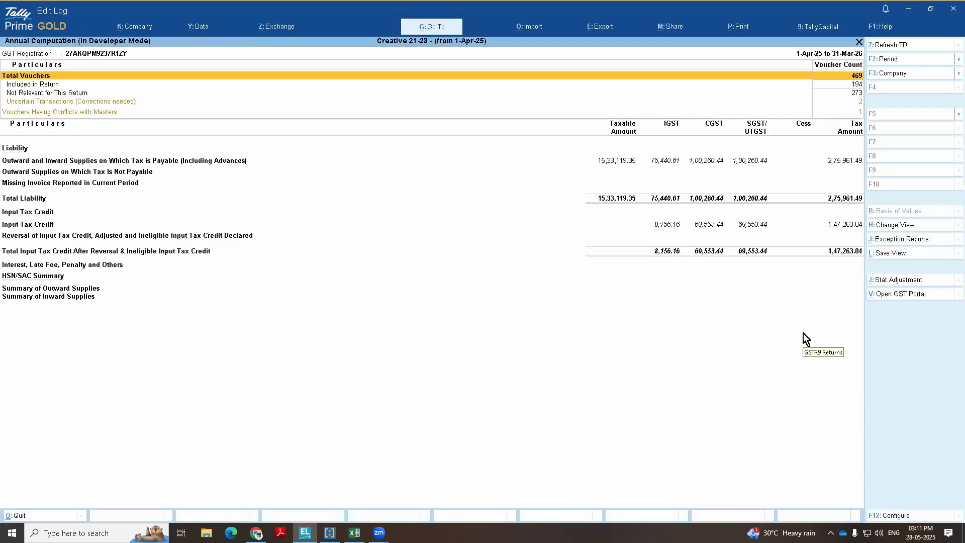
key("Down")
key("Down")
key("Down")
key("Down")
key("Down")
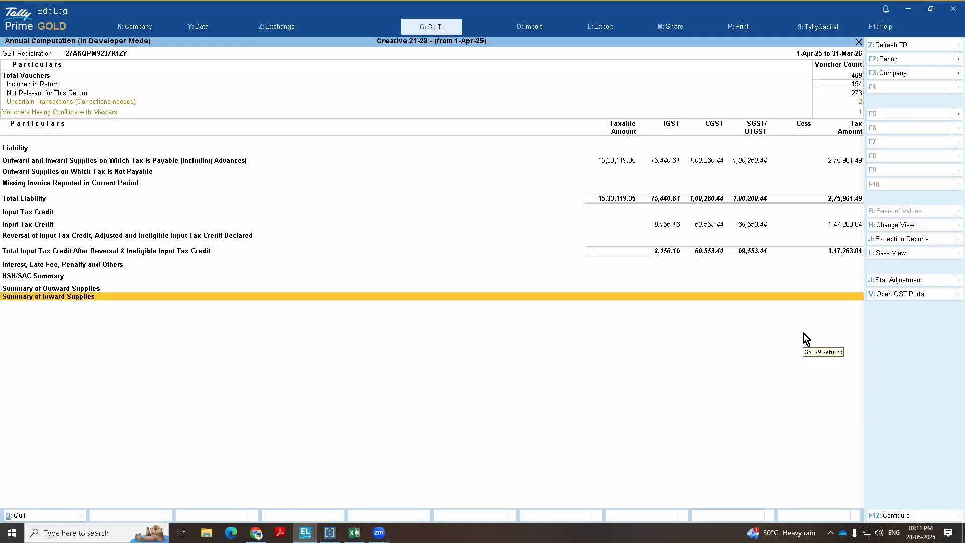
key("Up")
key("Down")
key("Up")
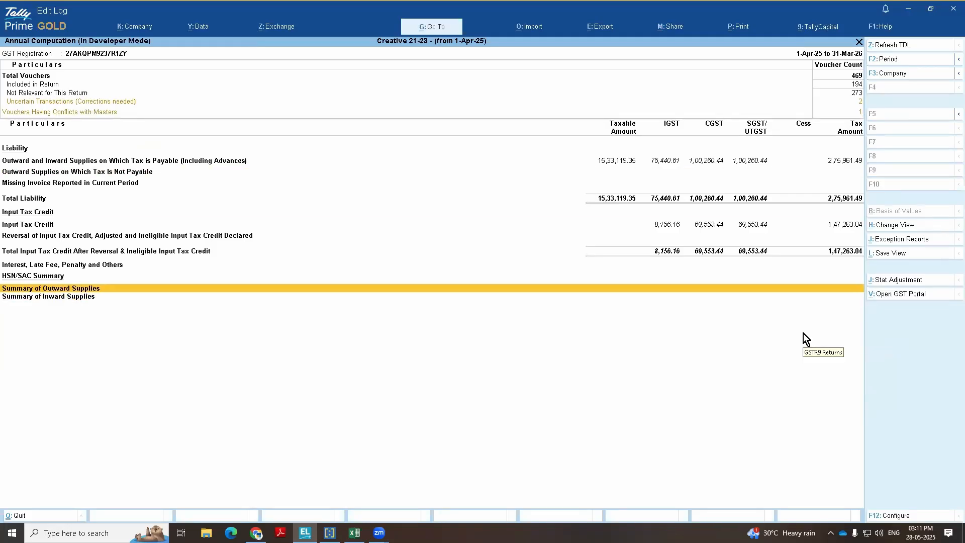
key("Return")
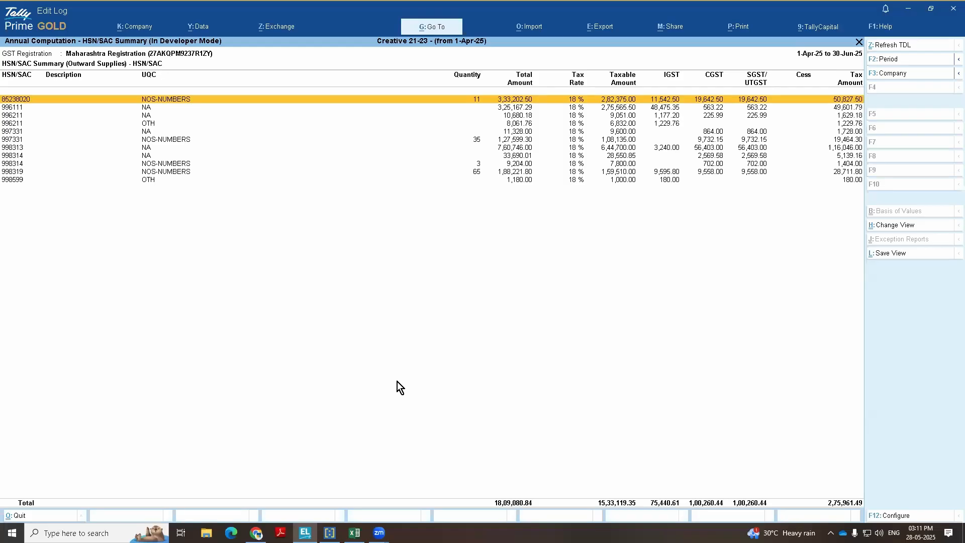
Go back and open the HSN/SAC summary of inward supplies in Annual Computation
key("Escape")
key("Escape")
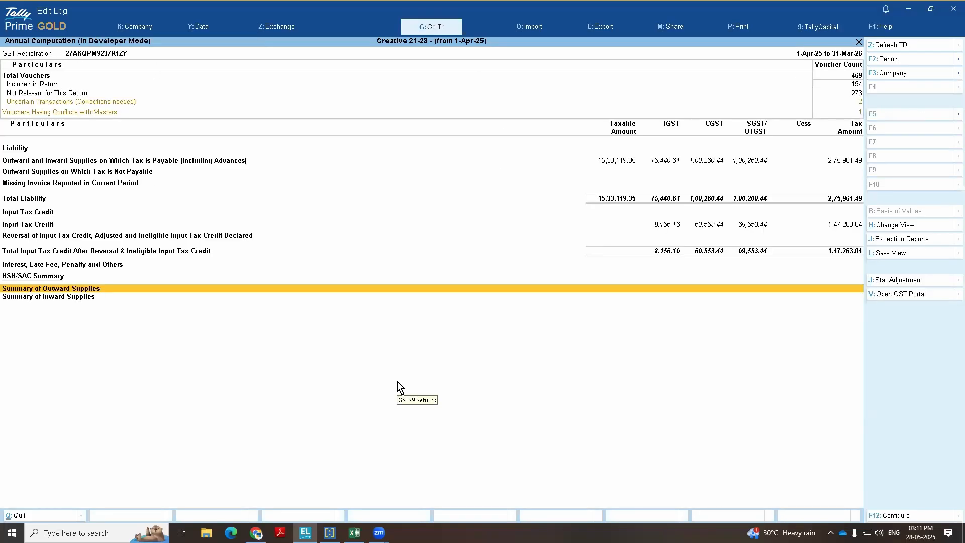
key("Down")
key("Return")
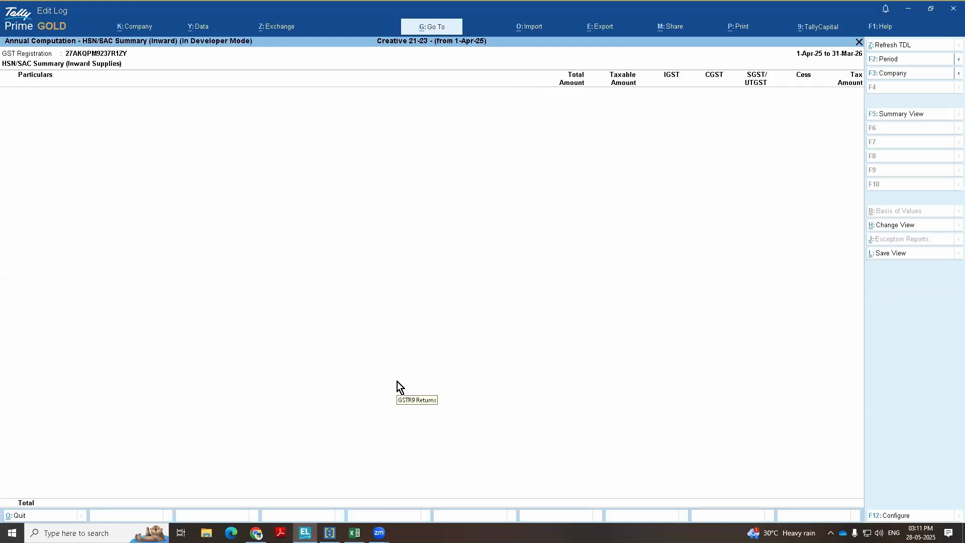
Leave Annual Computation and switch to the CA event 28 05 25 Excel workbook with the HSN summary notes
key("Escape")
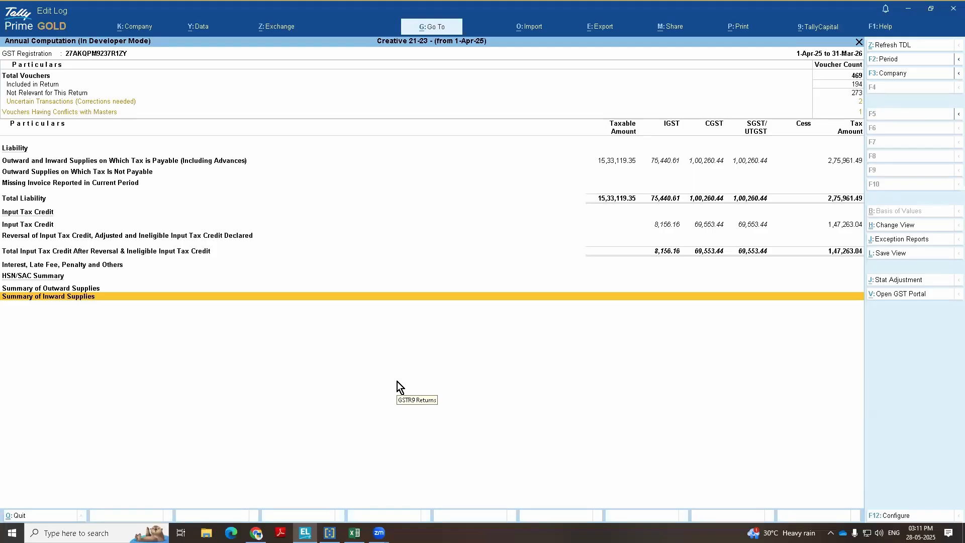
key("Escape")
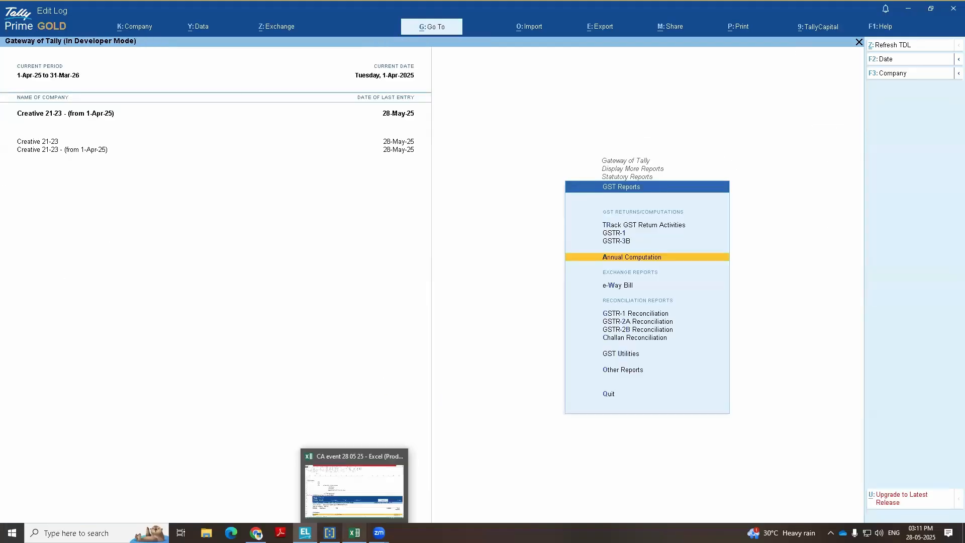
left_click(354, 533)
left_click(403, 262)
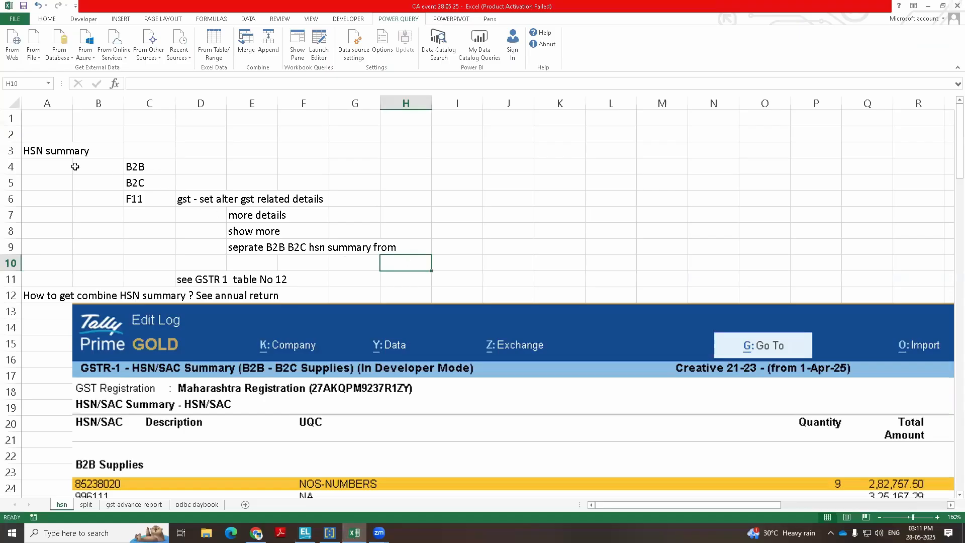
Review the HSN summary notes on the hsn sheet, selecting the B2B and B2C labels and scrolling through the pasted report screenshots
left_click(49, 154)
left_click_drag(151, 168, 319, 189)
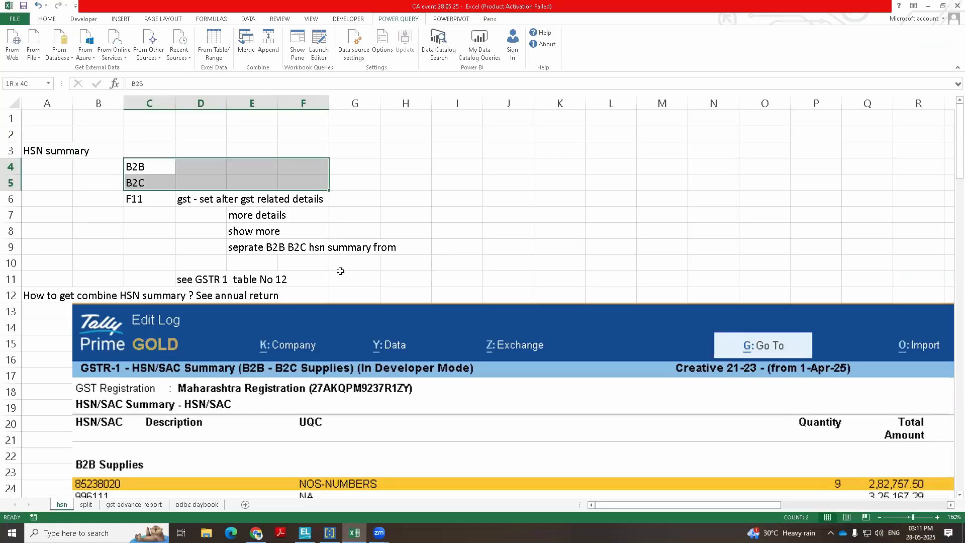
left_click_drag(340, 271, 352, 279)
scroll(302, 251, "down", 7)
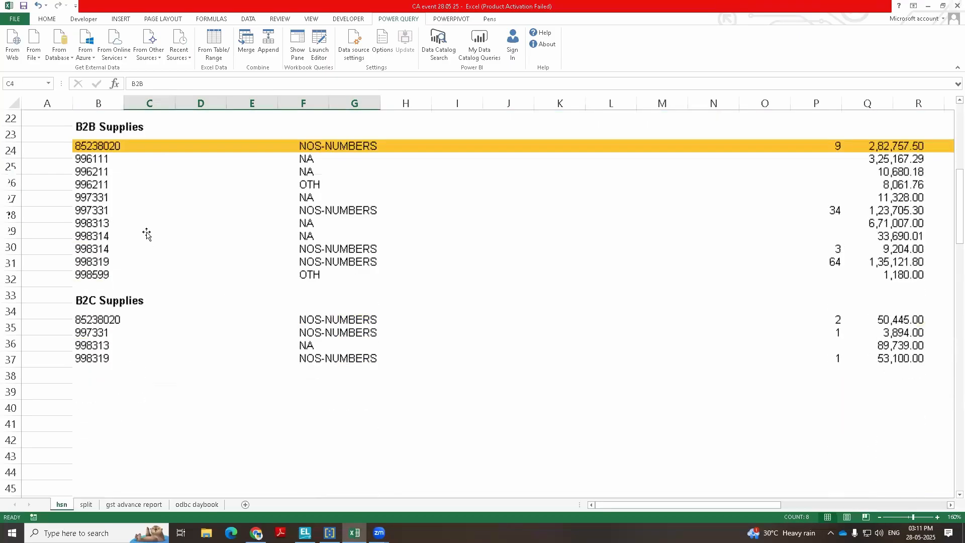
scroll(226, 355, "down", 7)
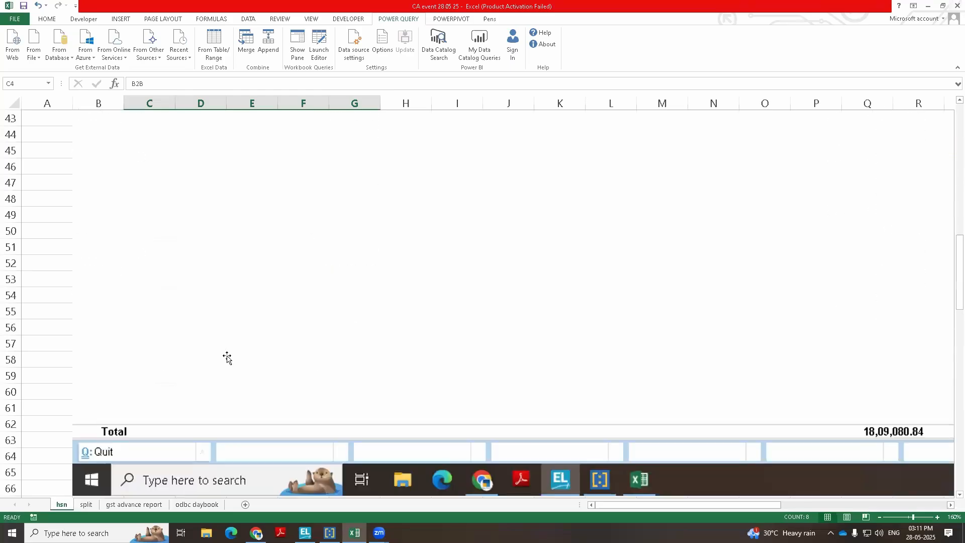
scroll(227, 358, "down", 9)
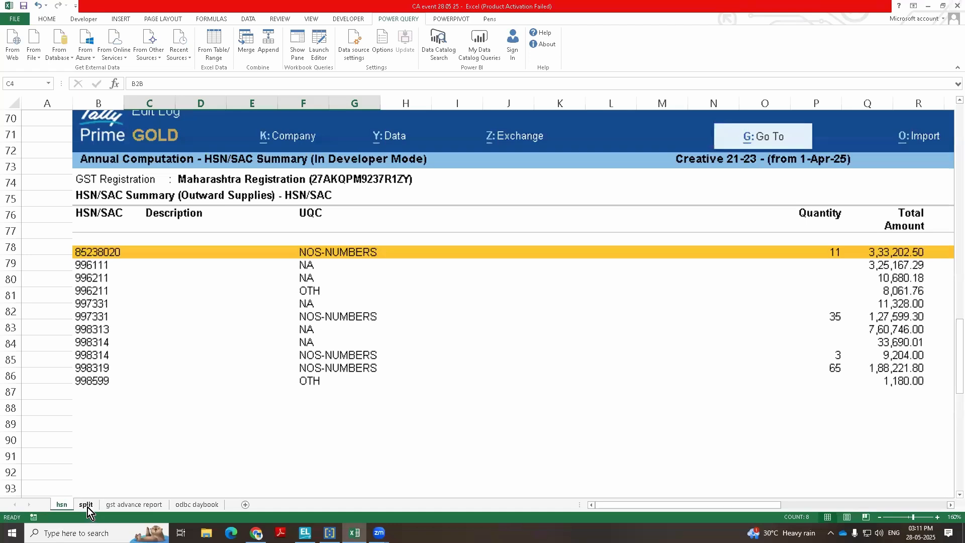
Open the gst advance report sheet and go over its notes on voucherwise, partywise and stock item-wise GST reports
left_click(122, 505)
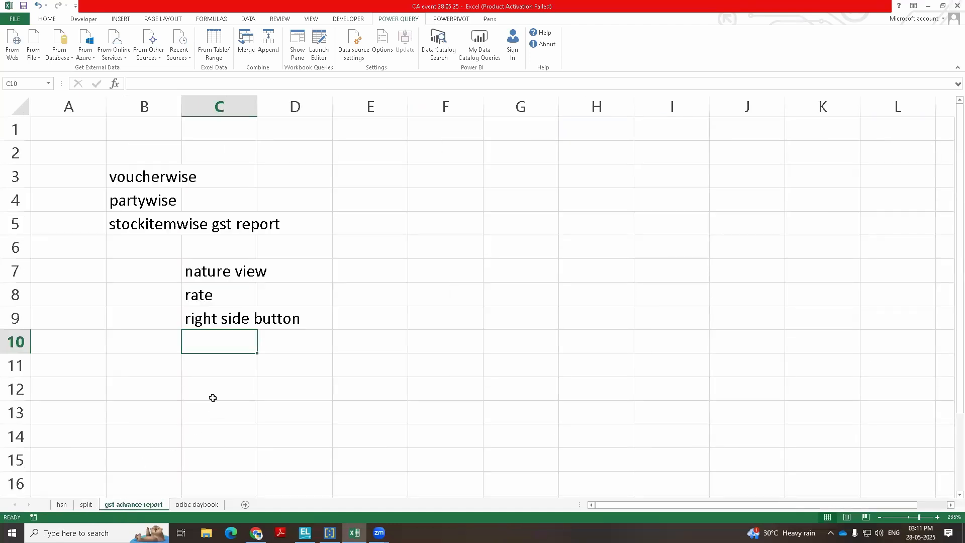
key("Down")
key("Down")
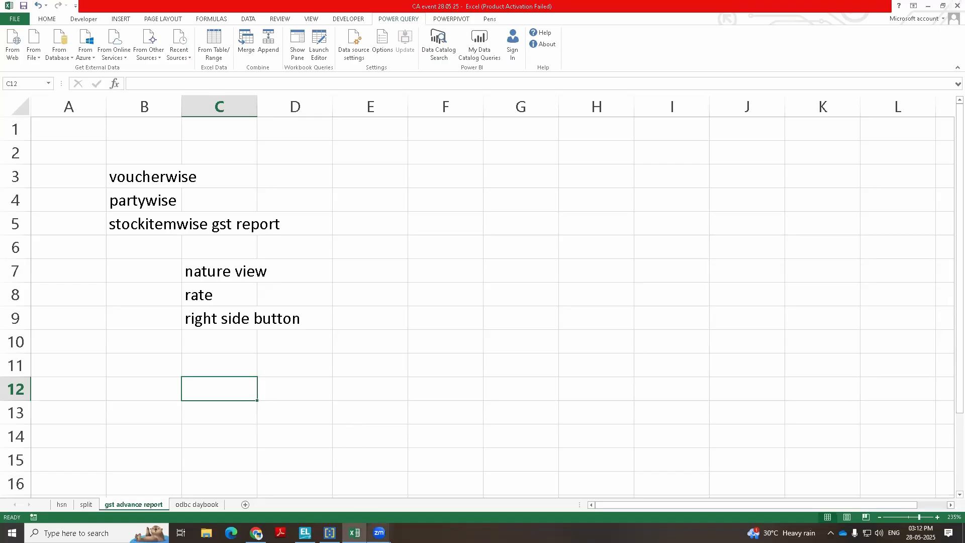
Switch back to TallyPrime and open the GSTR-1 report from GST Reports
left_click(305, 532)
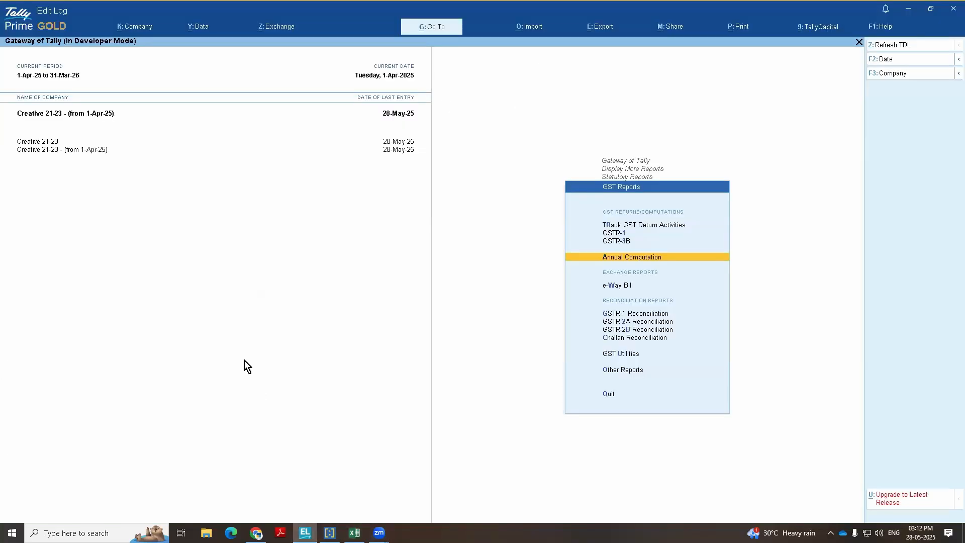
key("Up")
key("Up")
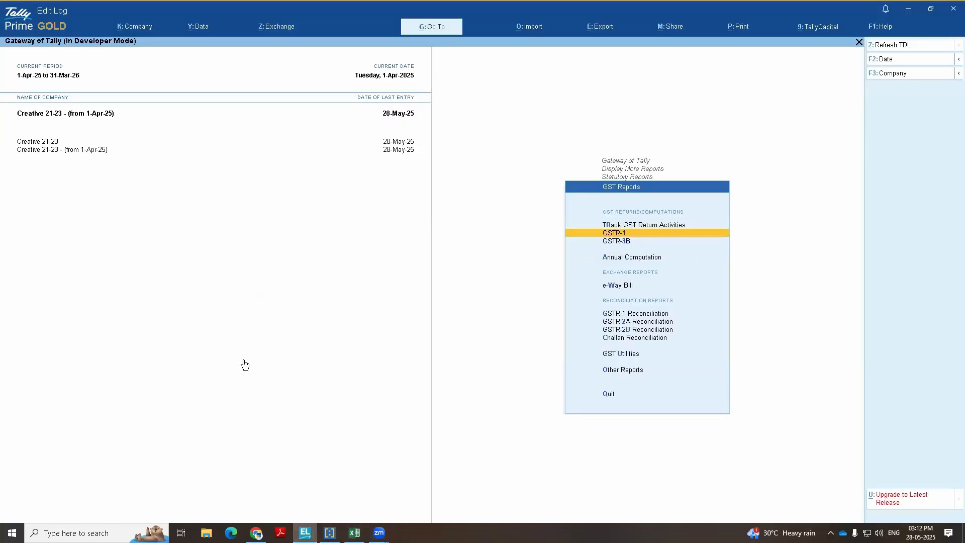
key("Return")
key("Down")
key("Down")
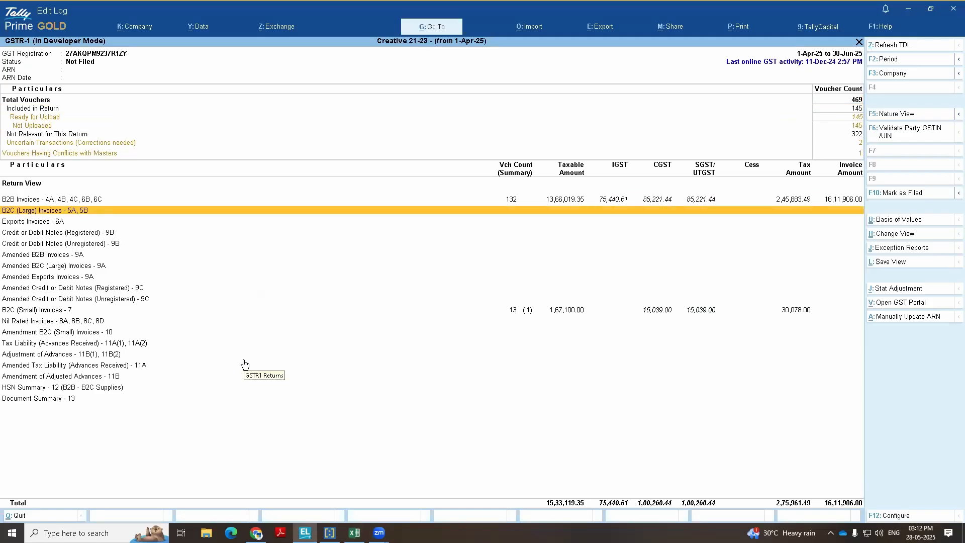
key("Up")
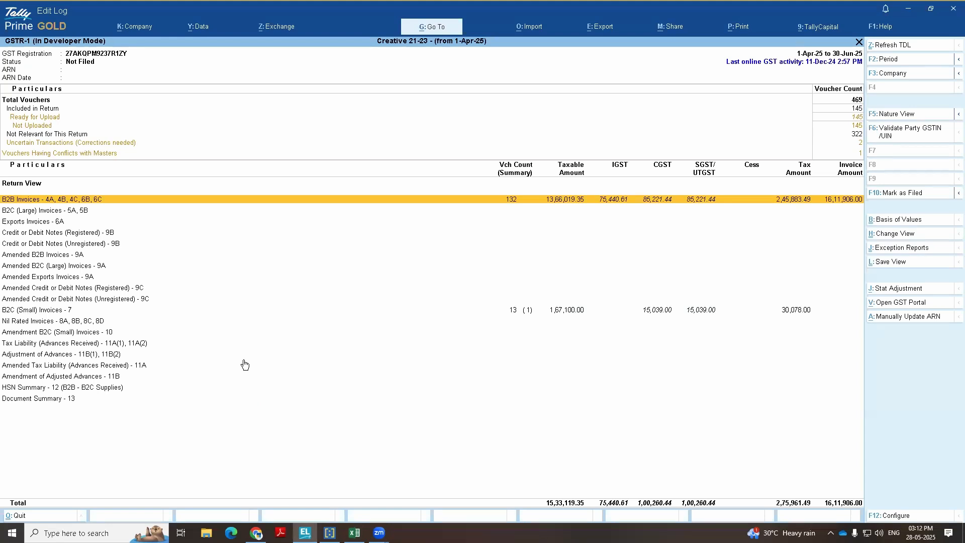
Browse the GSTR-1 return view sections and open the B2B Invoices - 4A, 4B, 4C, 6B, 6C details
key("Down")
key("Down")
key("Down")
key("Down")
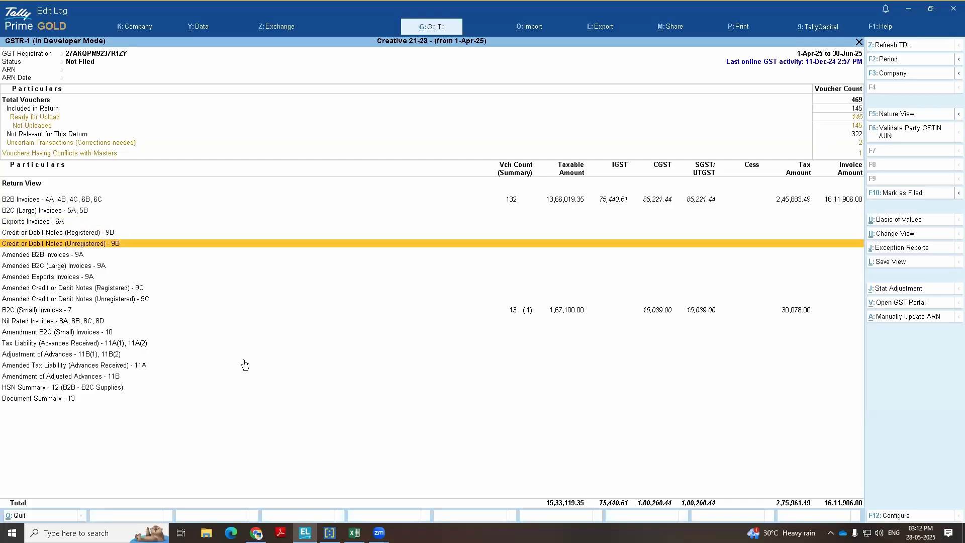
key("Down")
key("Down")
key("Down")
key("Down")
key("Down")
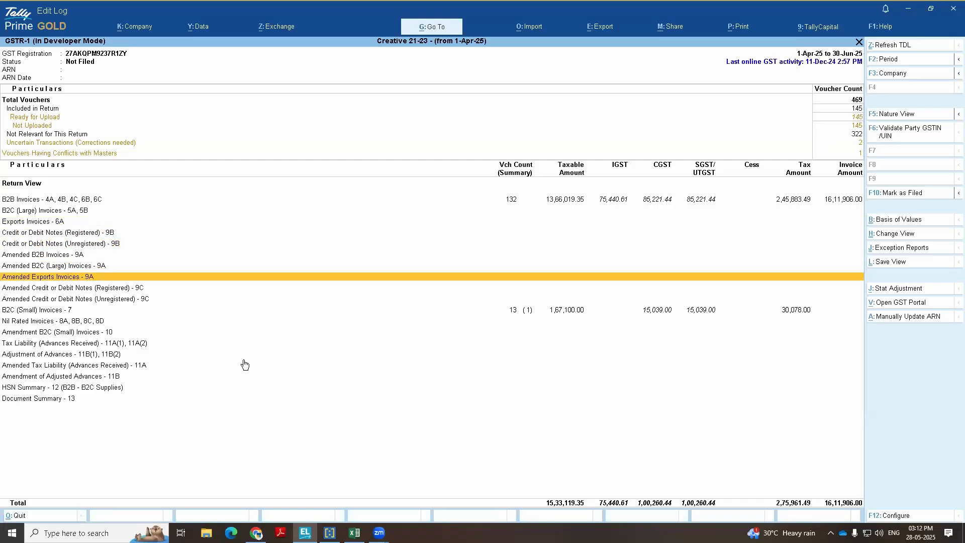
key("Down")
key("Down")
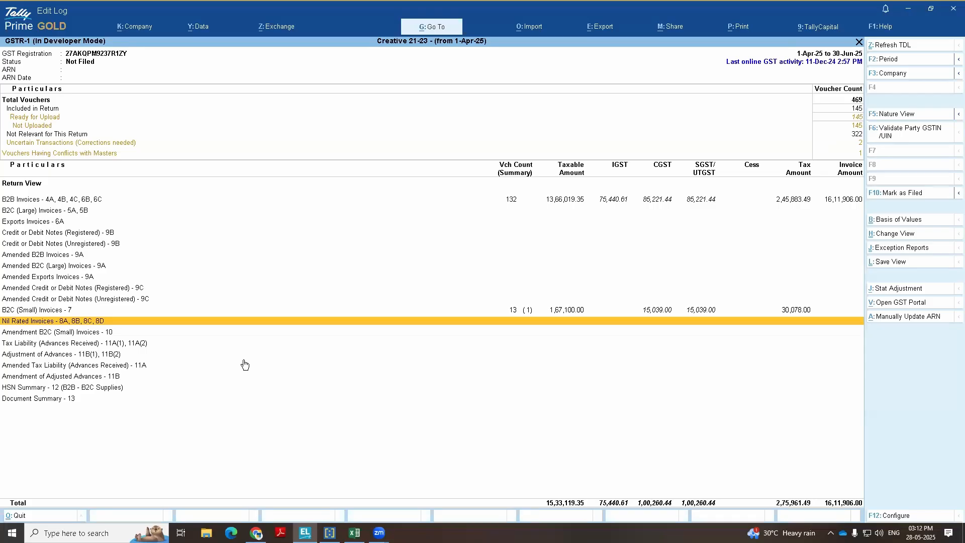
key("Up")
key("Up")
key("Up")
key("Up")
key("Up")
key("Up")
key("Up")
key("Up")
key("Up")
key("Up")
key("Up")
key("Up")
key("Up")
key("Up")
key("Up")
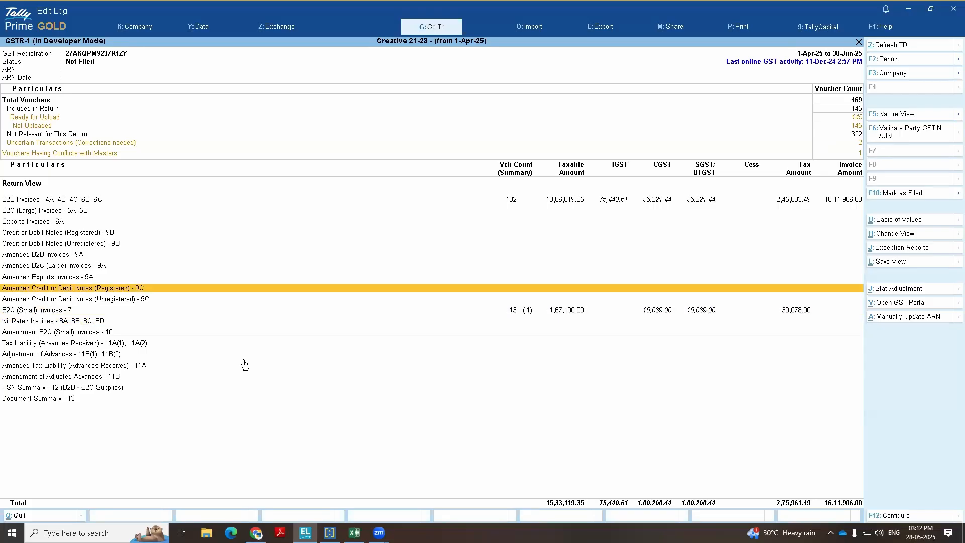
key("Down")
key("Down")
key("Down")
key("Down")
key("Up")
key("Return")
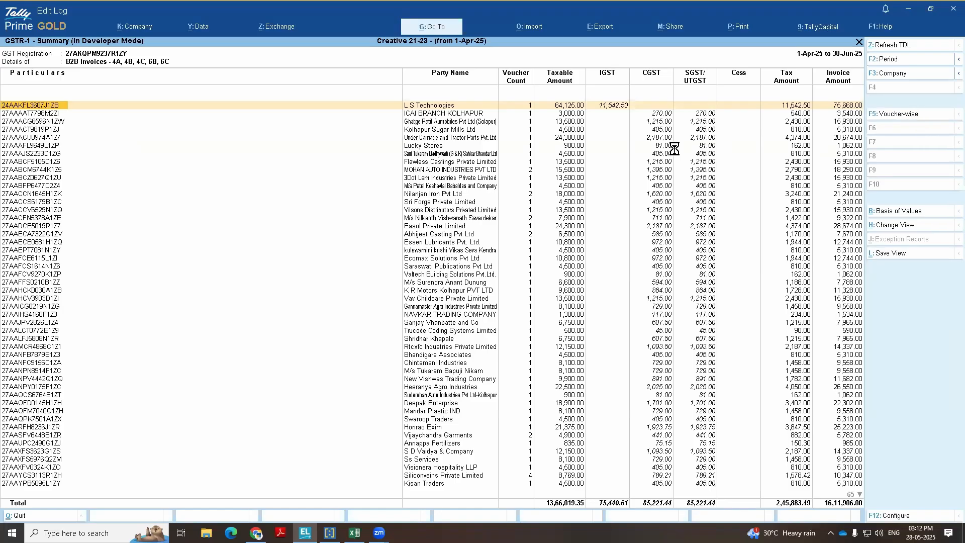
Switch the B2B invoices details to voucher-wise view and back to summary, then return to GSTR-1
key("F5")
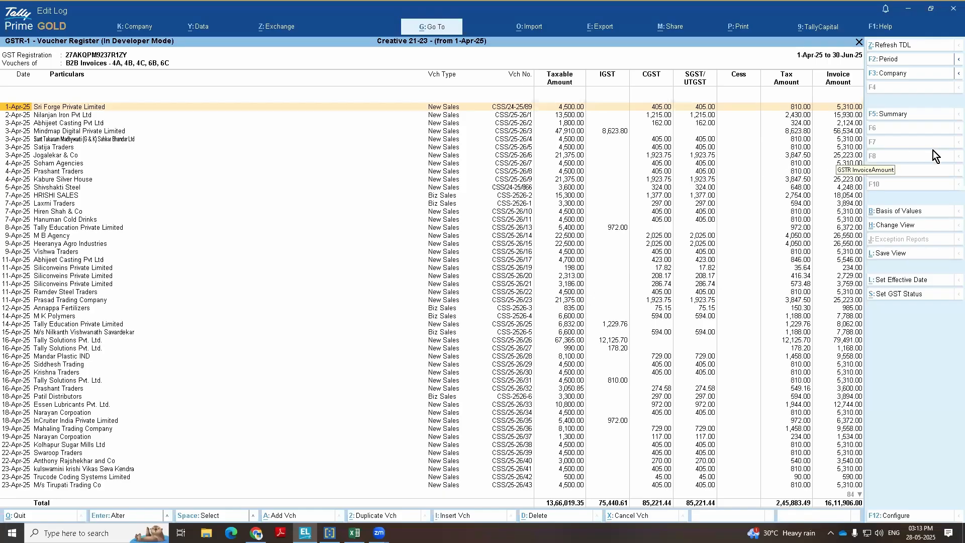
left_click(904, 114)
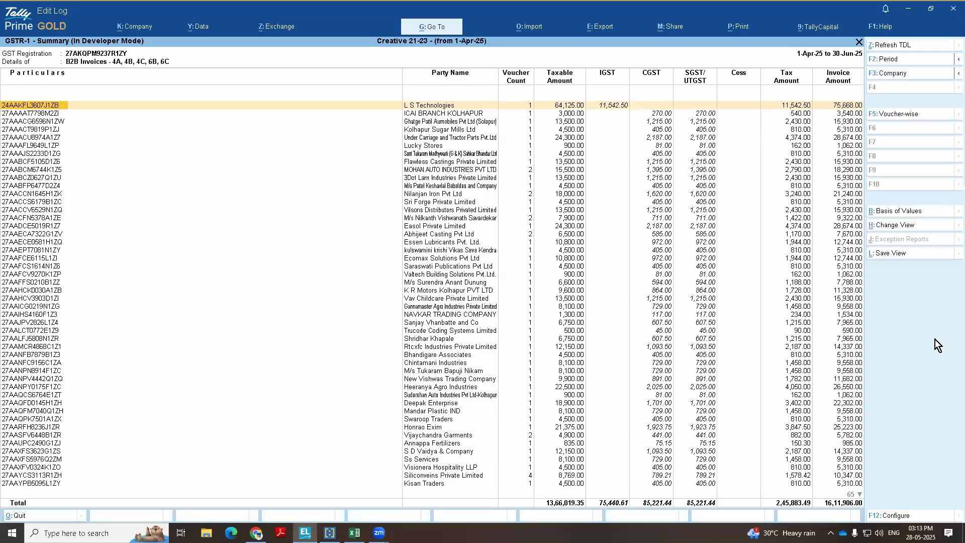
key("Escape")
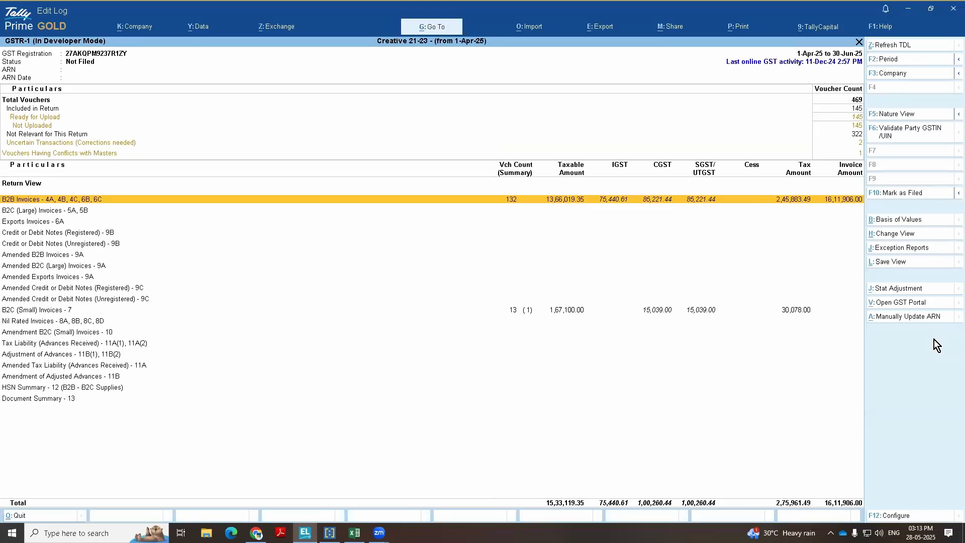
Leave GSTR-1 to the Statutory Reports menu and reopen GSTR-1 from GST Reports
key("Escape")
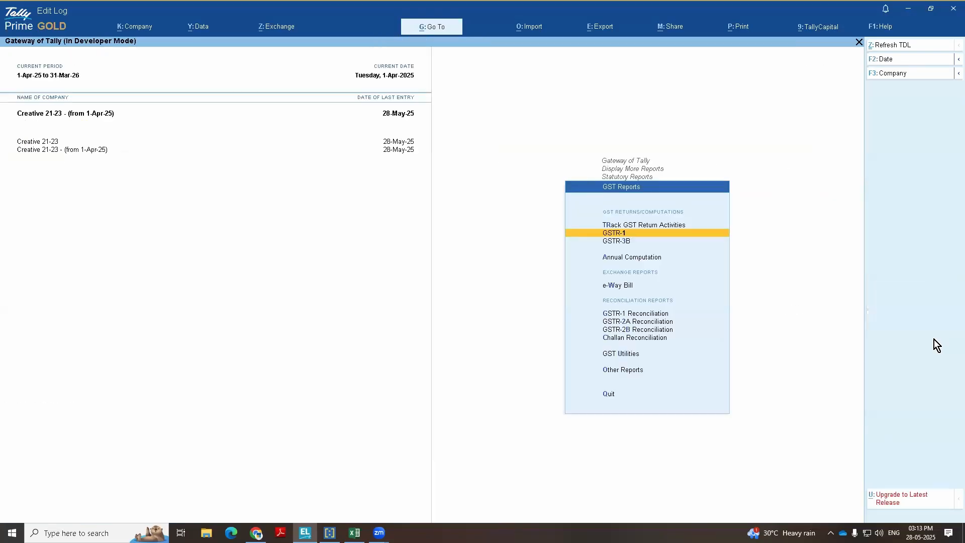
key("Escape")
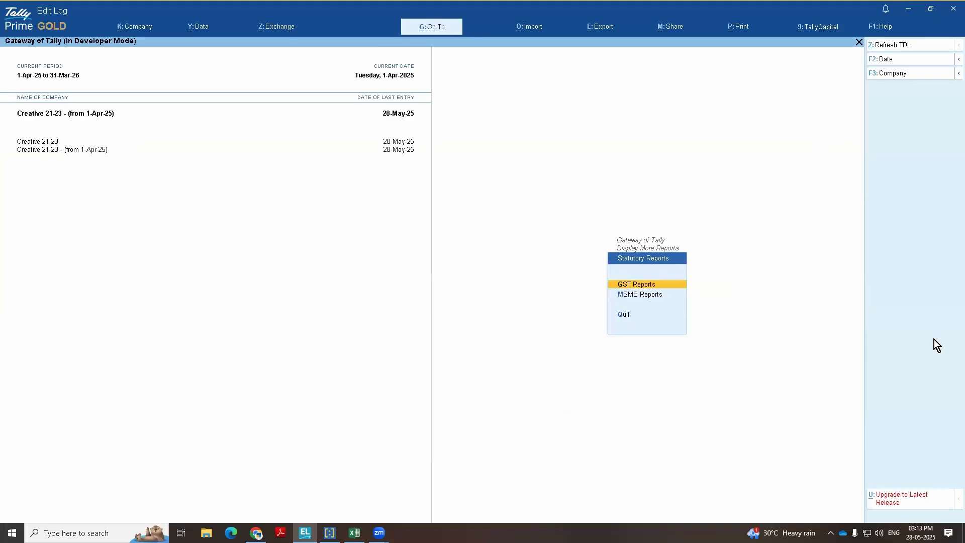
key("Return")
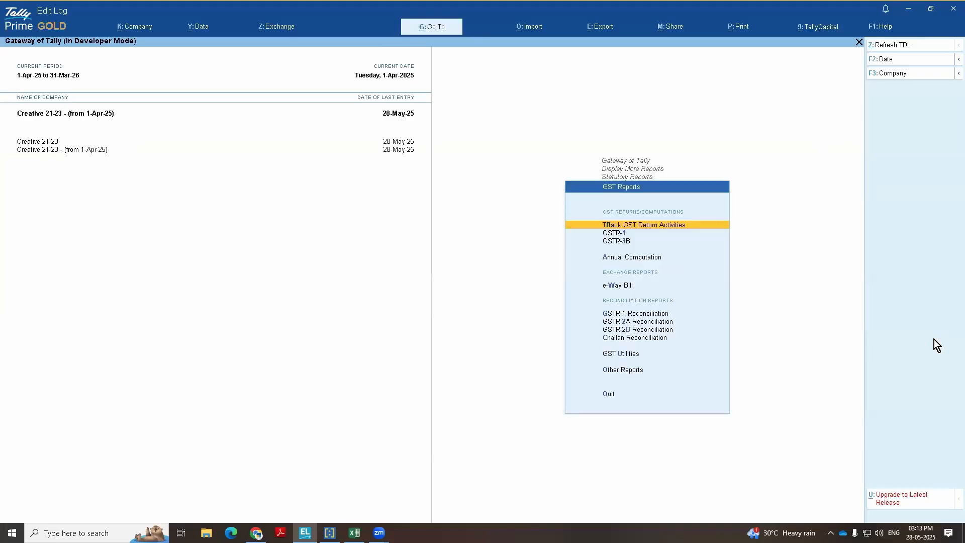
key("Down")
key("Return")
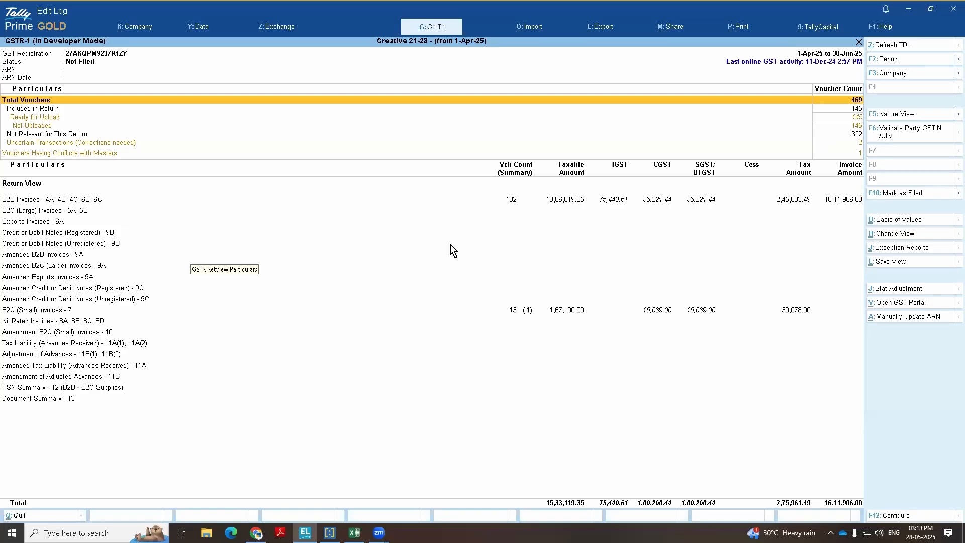
Switch GSTR-1 to Nature View and browse its local and interstate outward supply rows
left_click(900, 117)
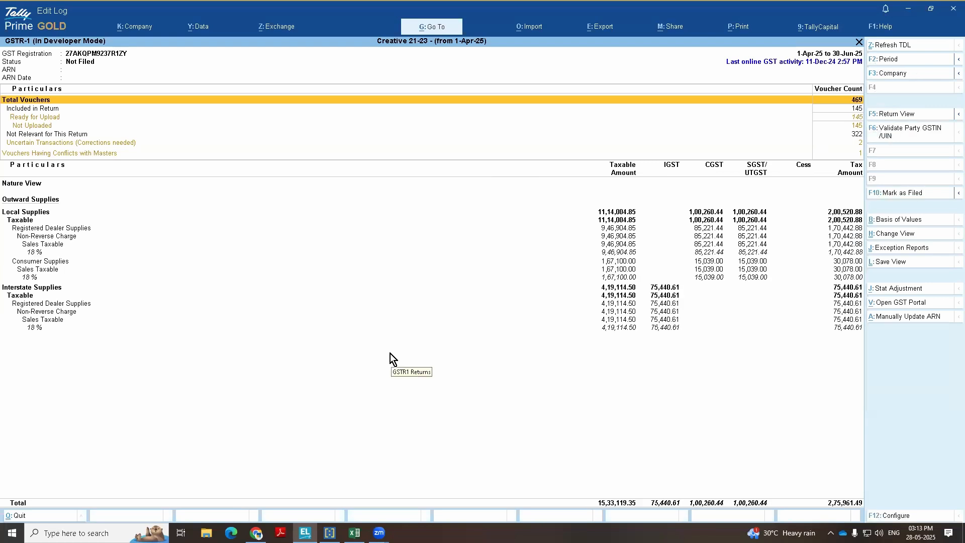
left_click(321, 409)
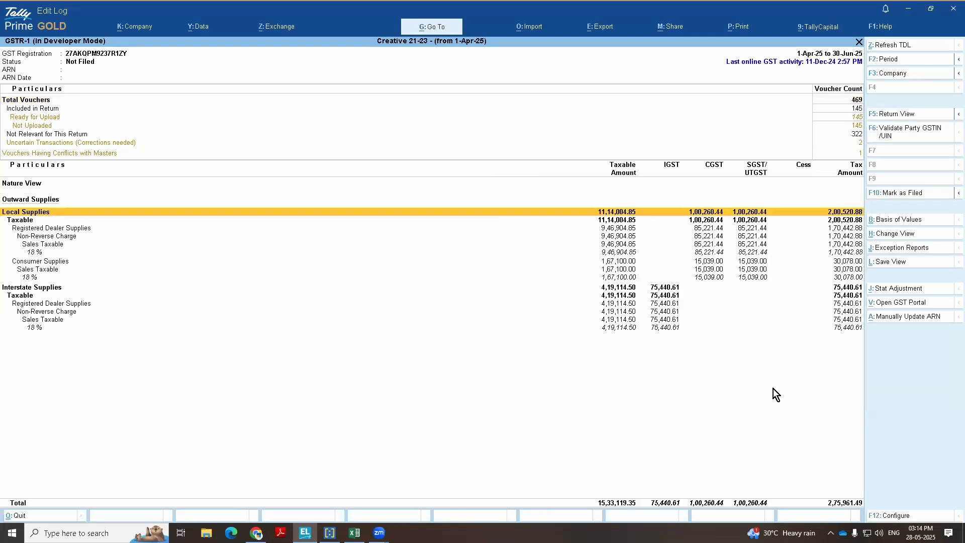
key("Down")
key("Down")
key("Down")
key("Down")
key("Down")
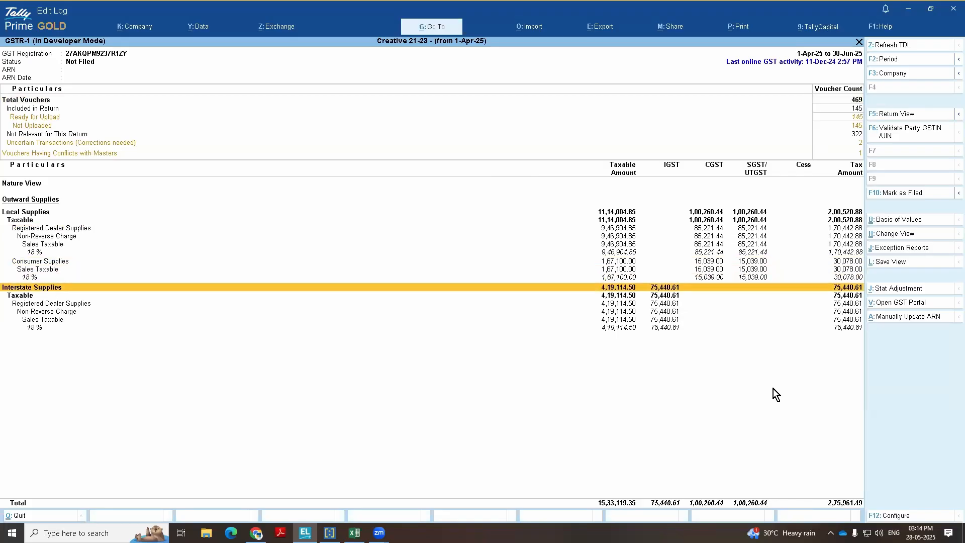
key("Down")
key("Down")
key("Down")
key("Down")
key("Down")
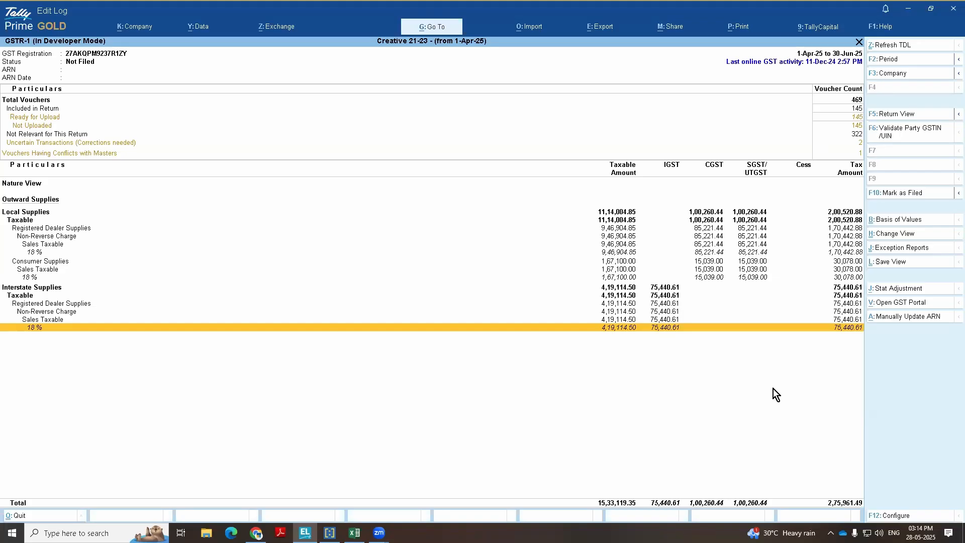
Open the voucher register for interstate sales taxable to registered dealers at 18%
key("Up")
key("Up")
key("Up")
key("Up")
key("Up")
key("Up")
key("Up")
key("Up")
key("Up")
key("Up")
key("Up")
key("Up")
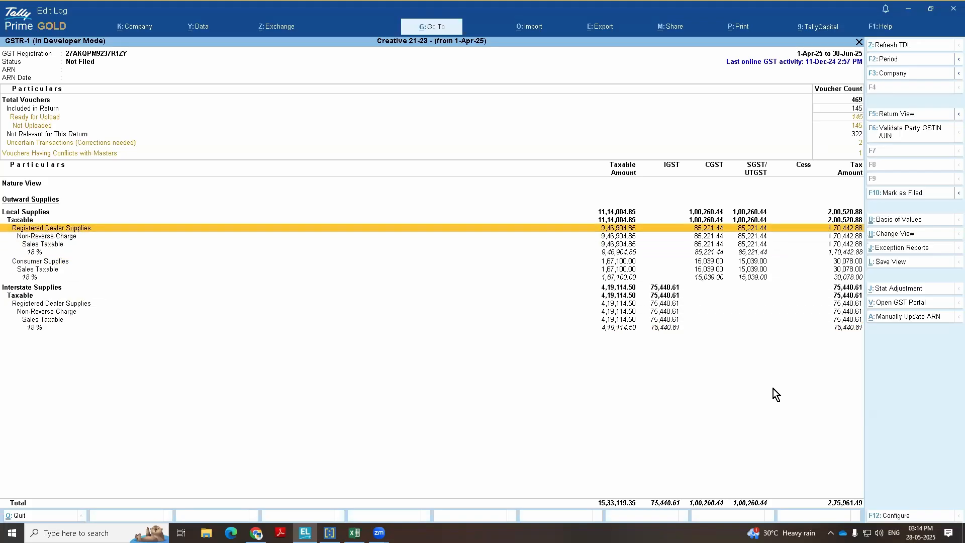
key("Up")
key("Up")
key("Down")
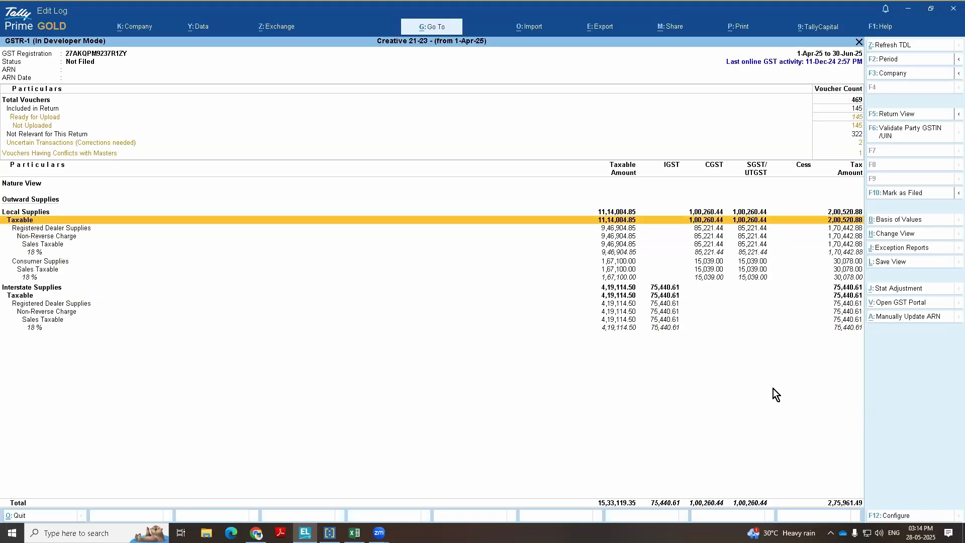
key("Up")
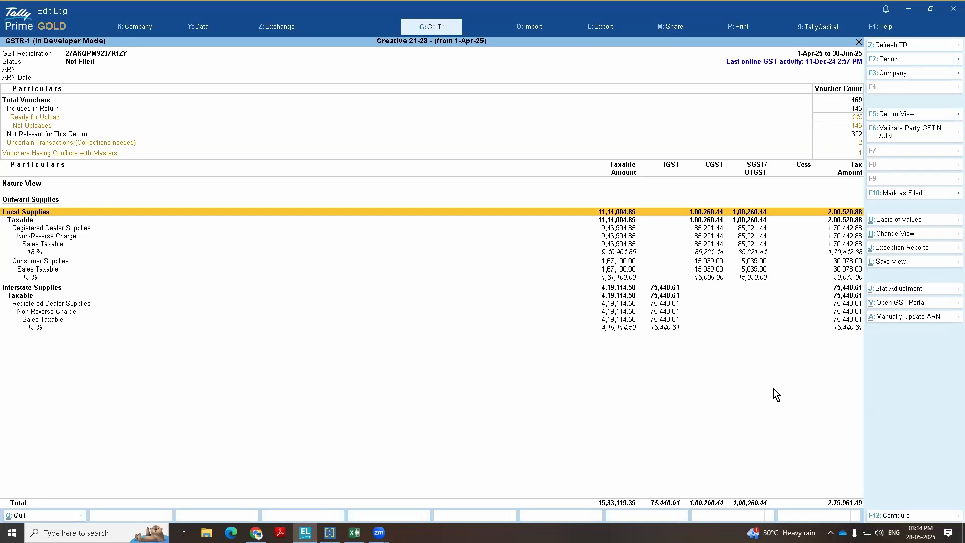
key("Down")
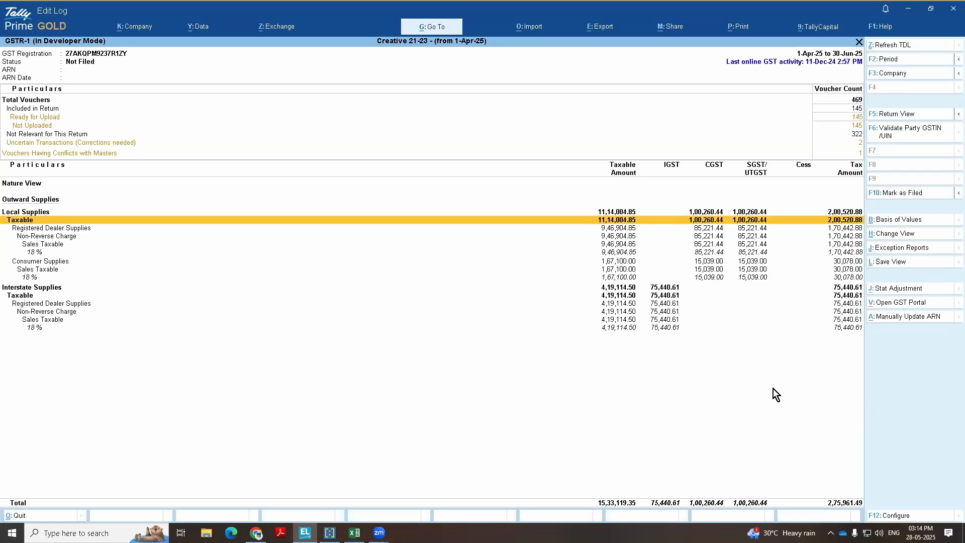
key("Down")
key("Down")
key("Down")
key("Down")
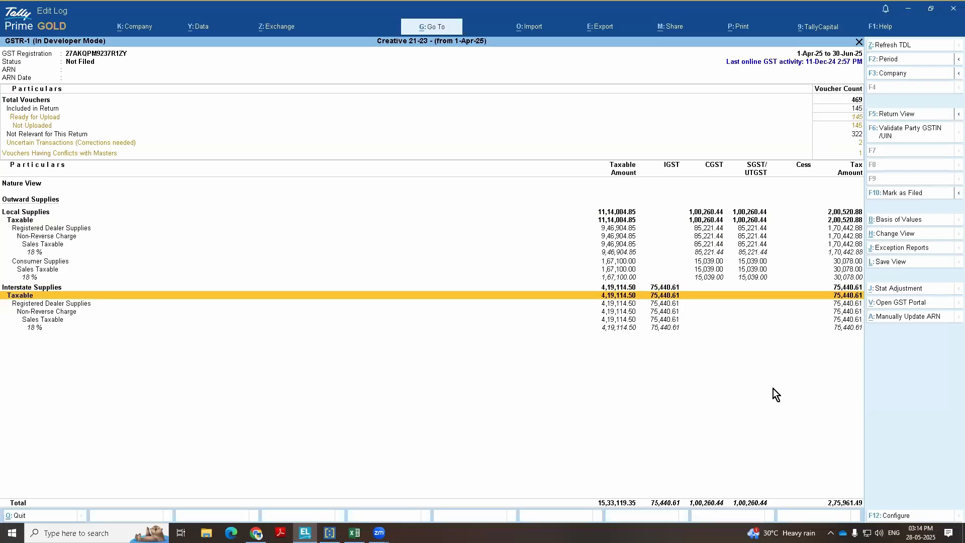
key("Down")
key("Down")
key("Down")
key("Down")
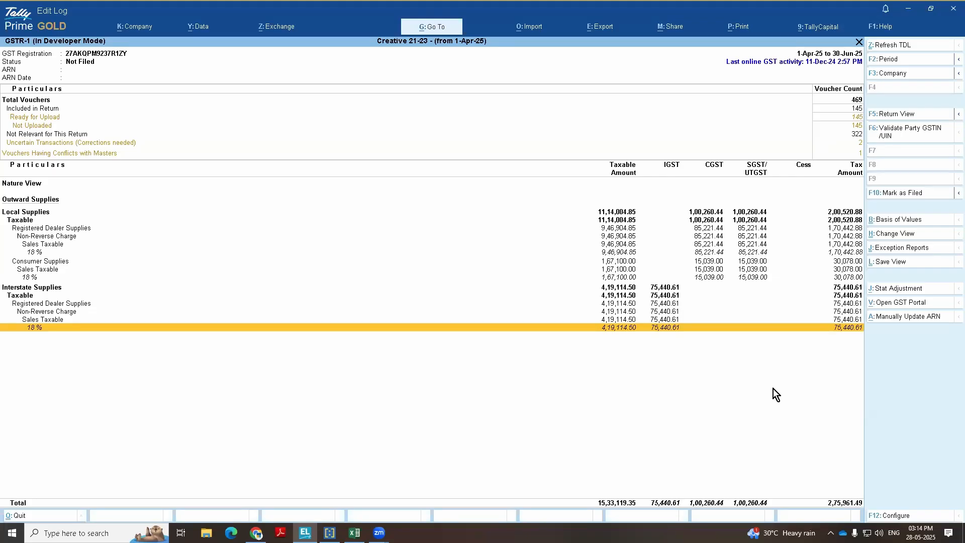
key("Return")
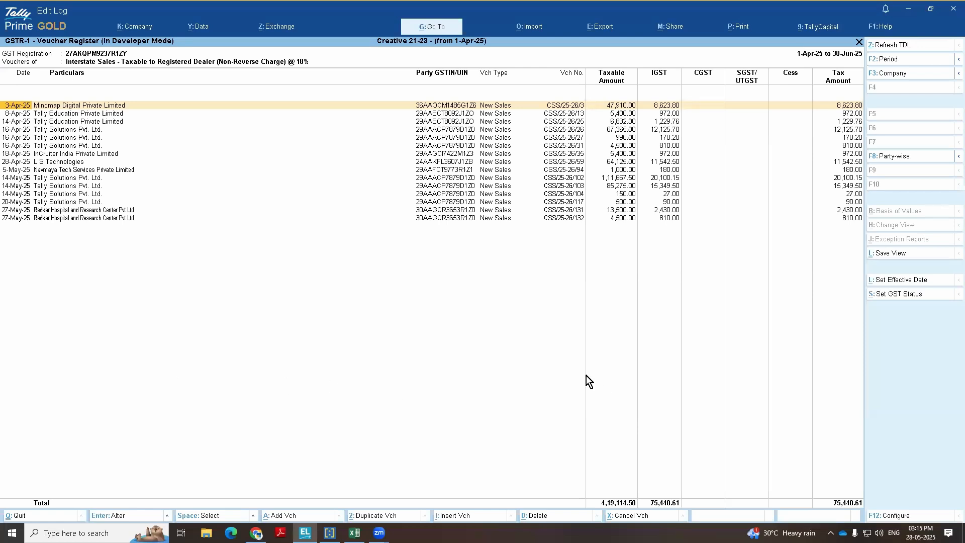
Change the interstate 18% sales register to a party-wise view and then a stock item-wise view
left_click(899, 157)
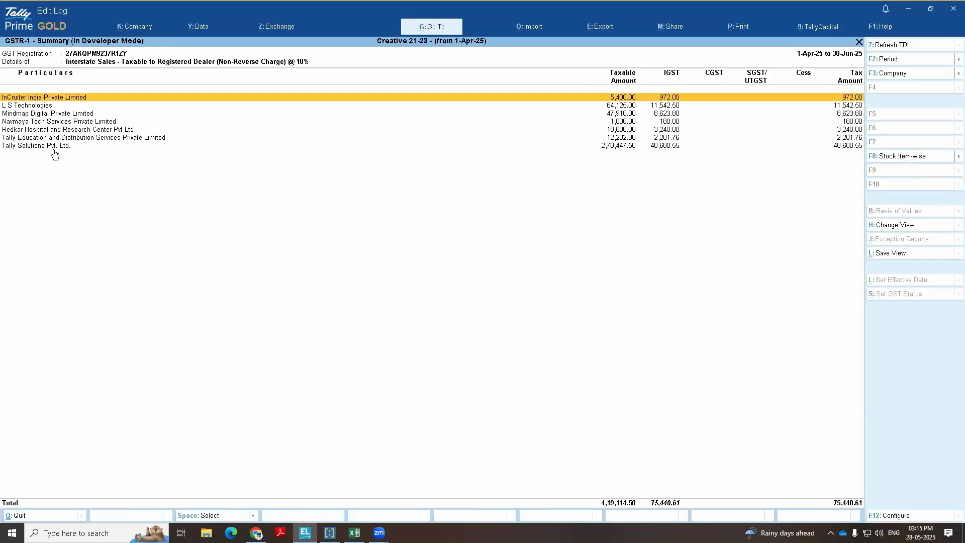
left_click(886, 157)
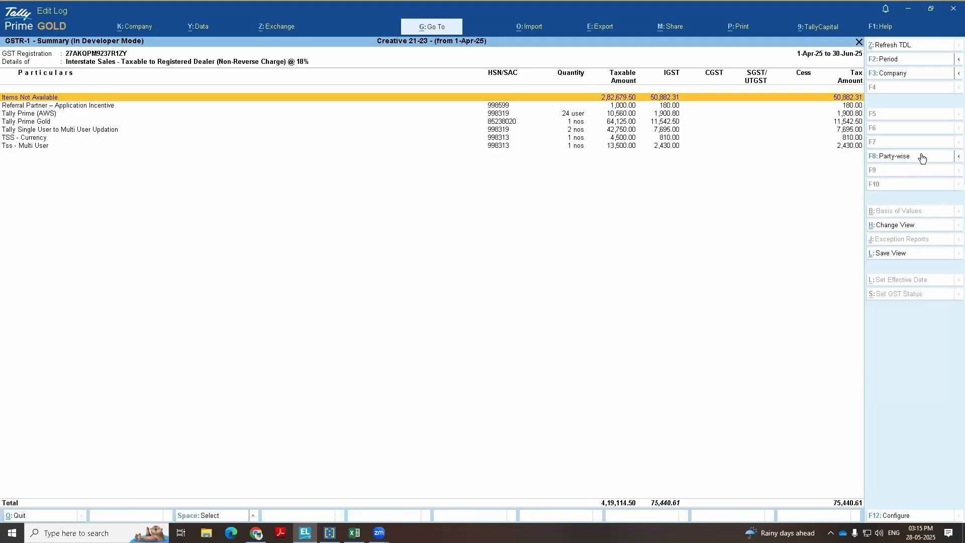
Switch the interstate 18% sales summary to a ledger-wise view and browse its ledger rows
left_click(956, 160)
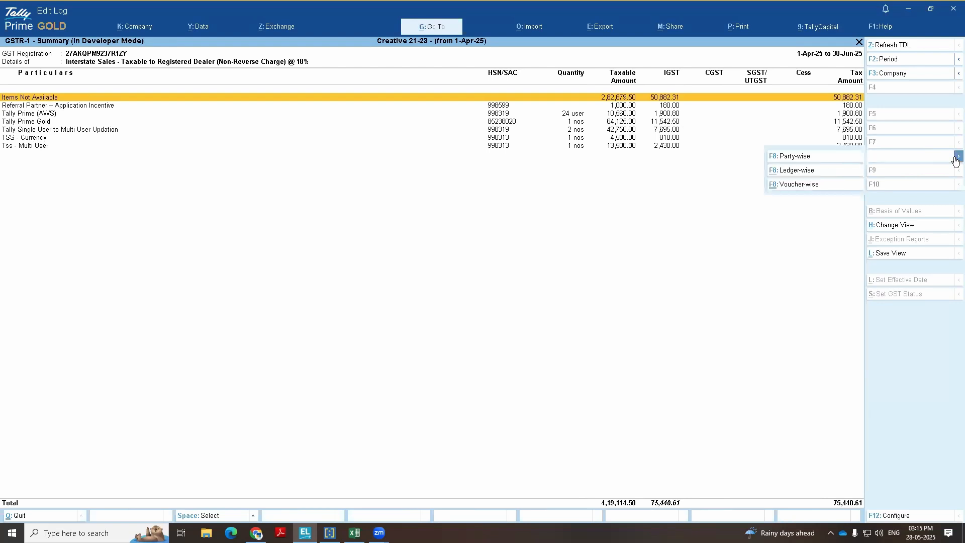
left_click(801, 171)
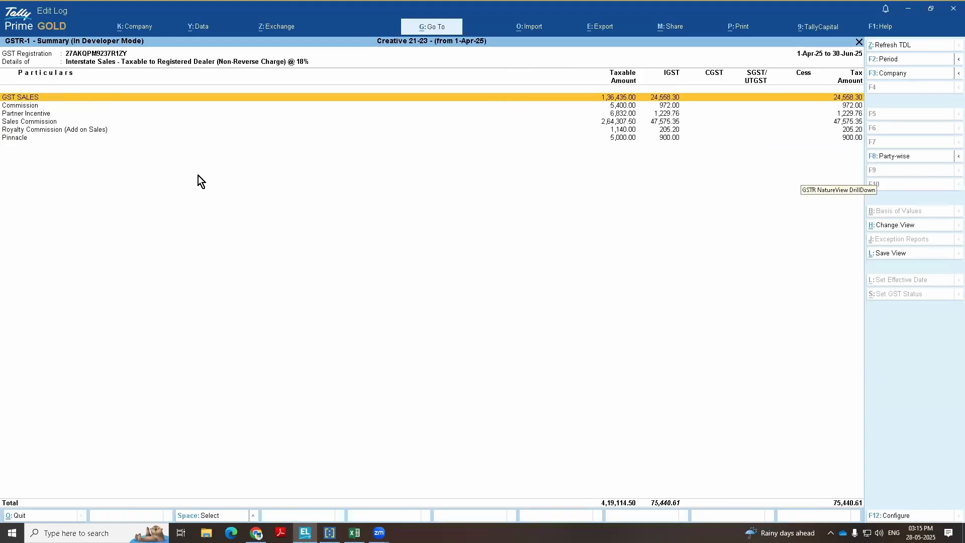
key("Down")
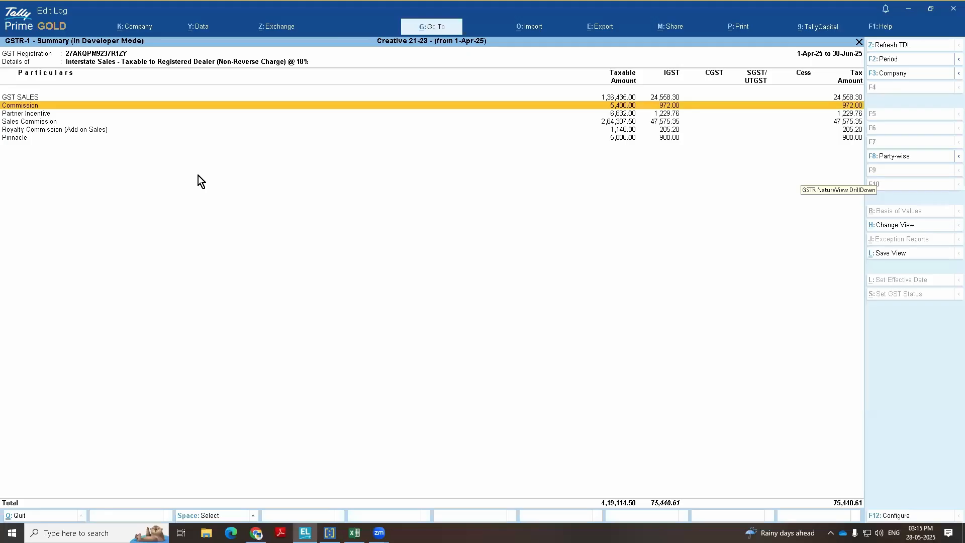
key("Down")
key("Down")
key("Down")
key("Down")
key("Up")
key("Up")
key("Up")
key("Up")
key("Up")
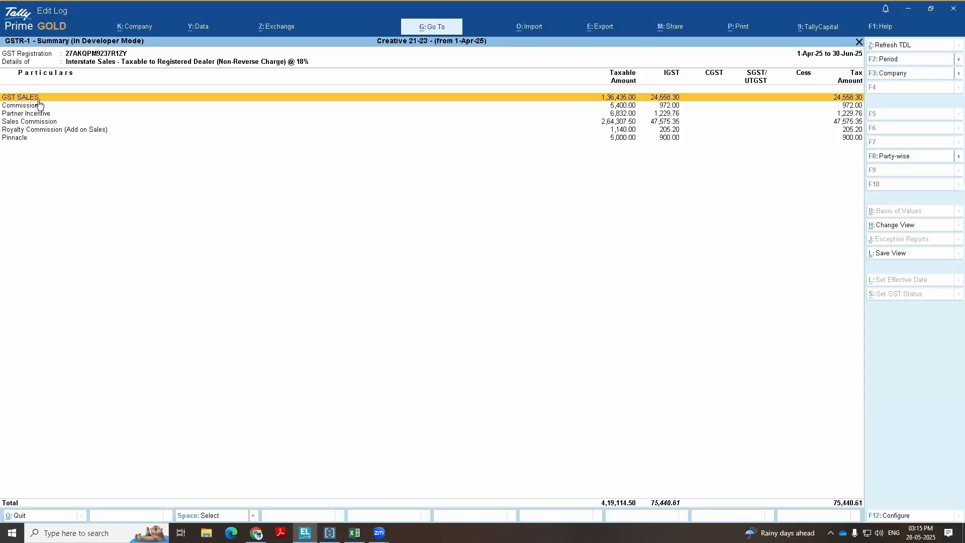
key("Down")
key("Down")
key("Down")
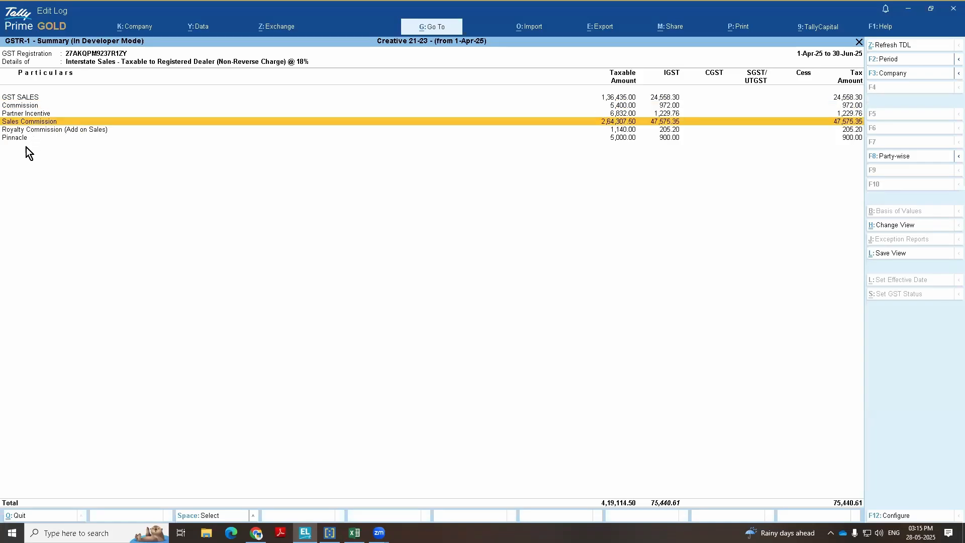
key("Down")
key("Down")
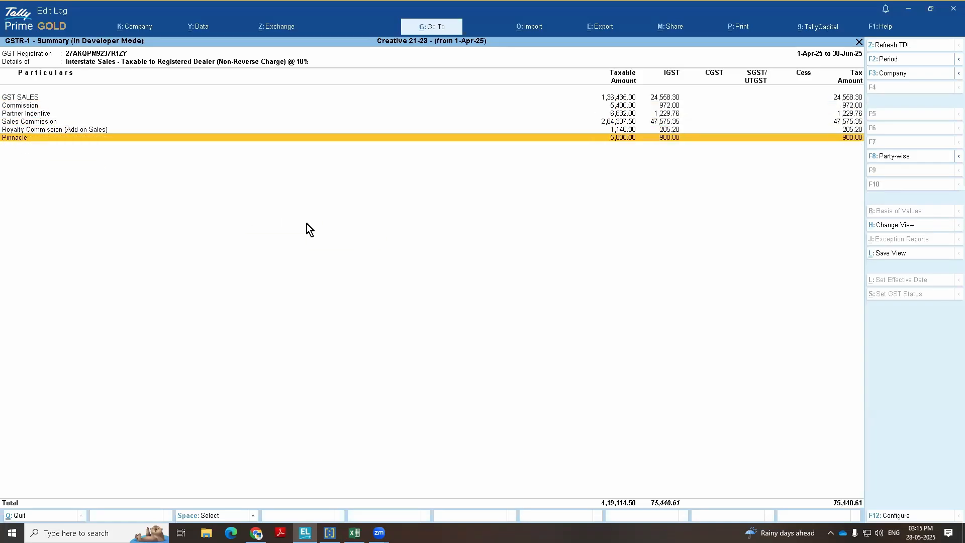
key("F2")
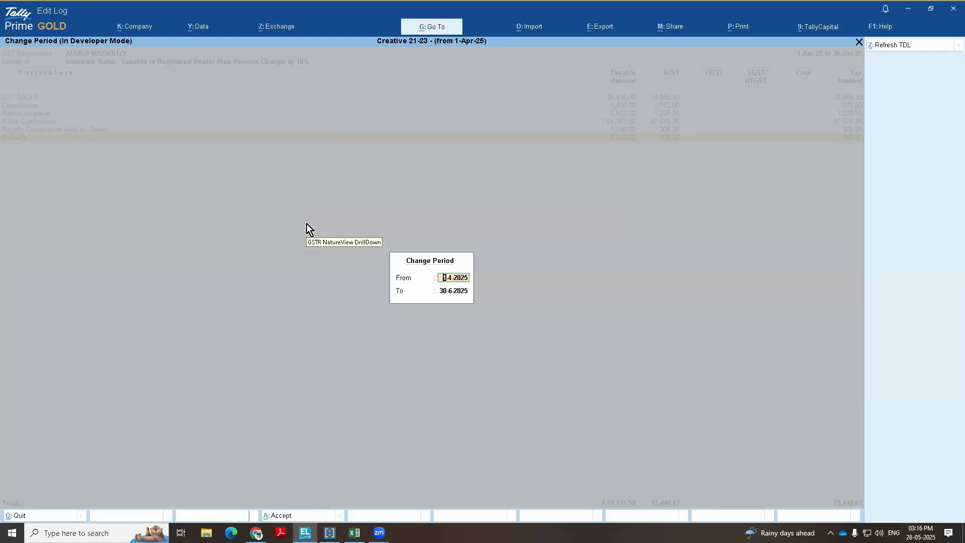
key("Escape")
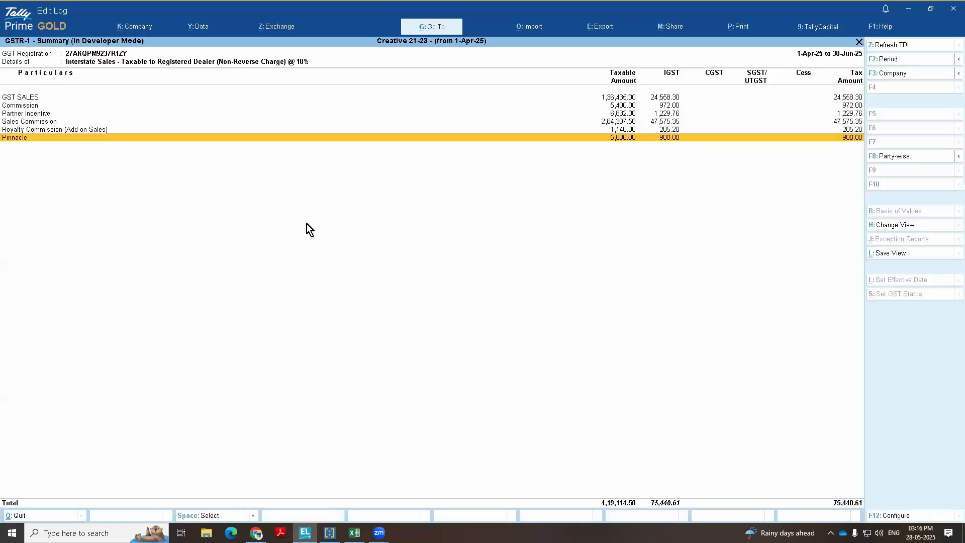
Drill into the GST SALES ledger's vouchers and return to the ledger-wise summary
key("Up")
key("Up")
key("Up")
key("Up")
key("Up")
key("Return")
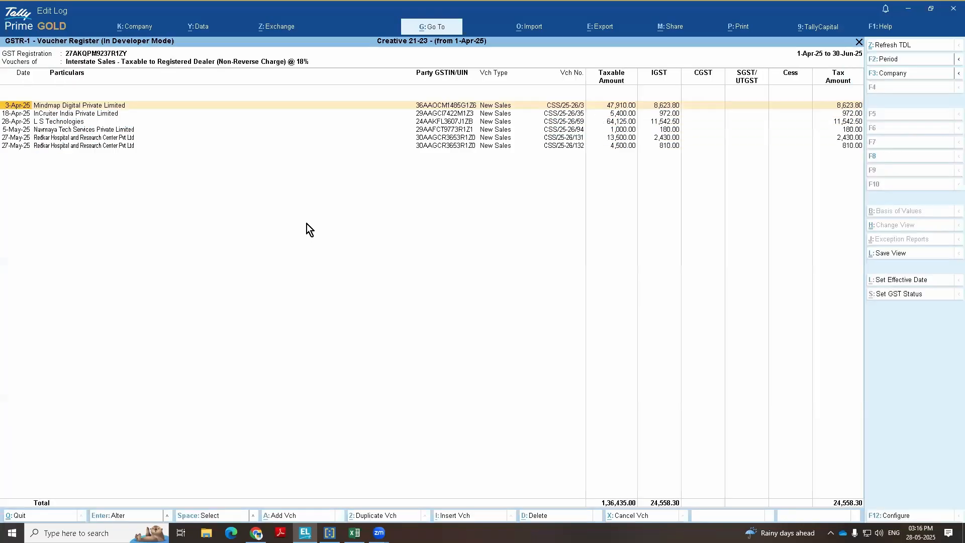
key("Escape")
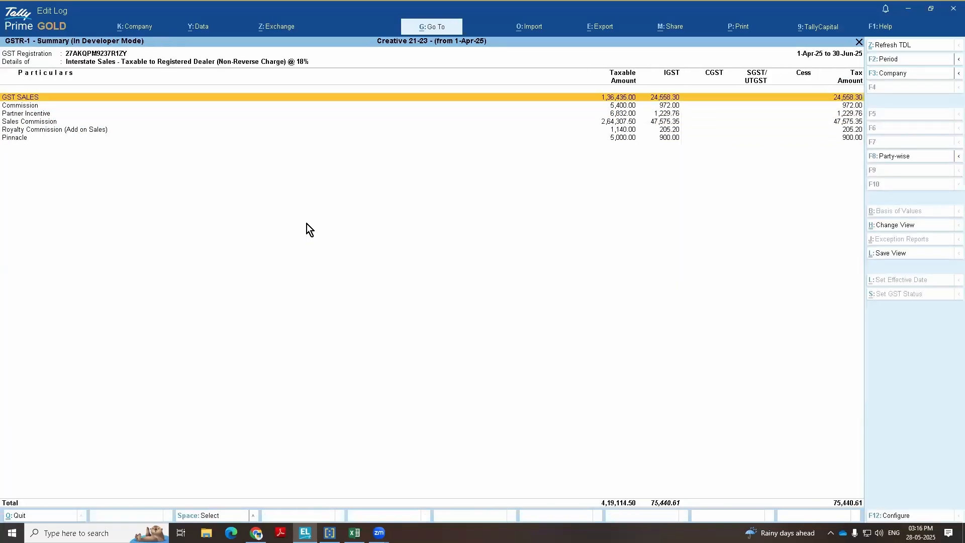
key("Return")
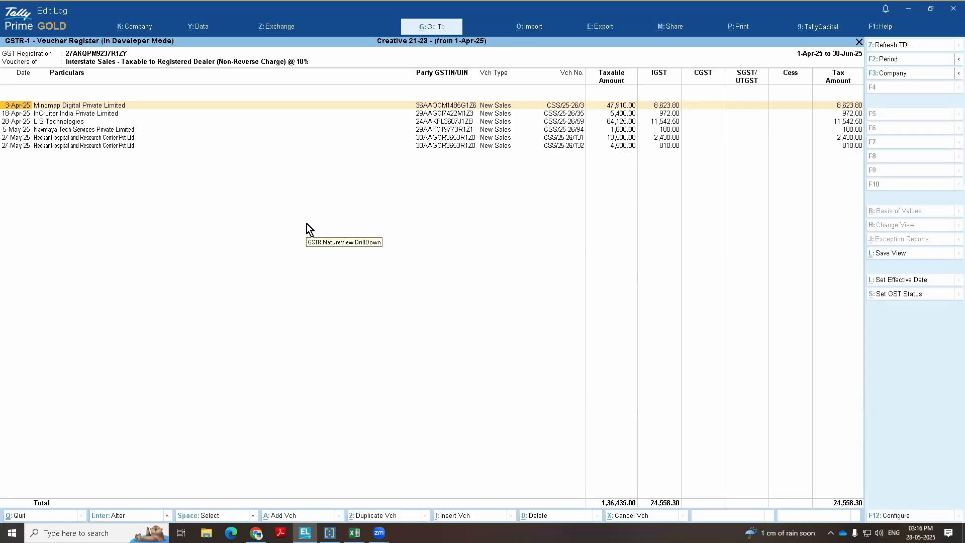
key("Escape")
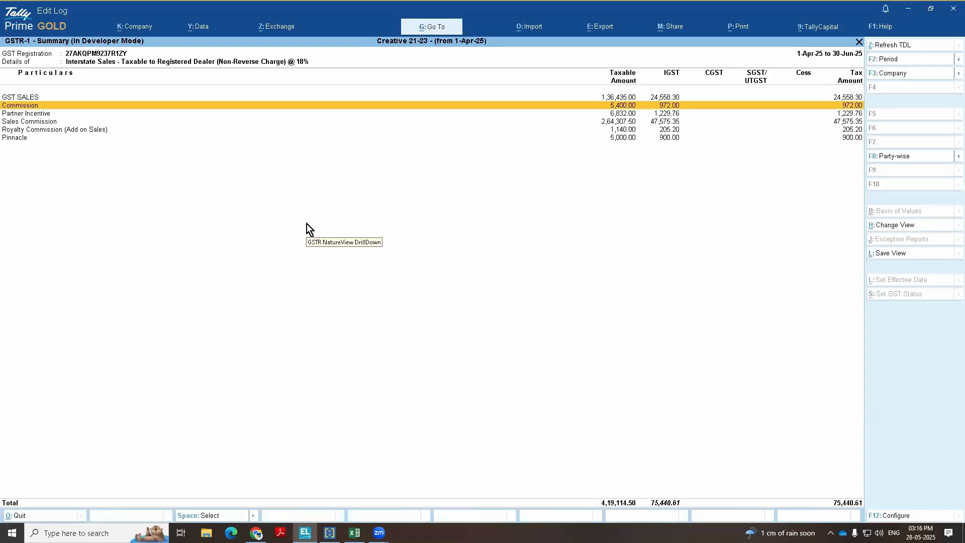
Drill into the Commission ledger's vouchers, then go back to the main GSTR-1 report
key("Return")
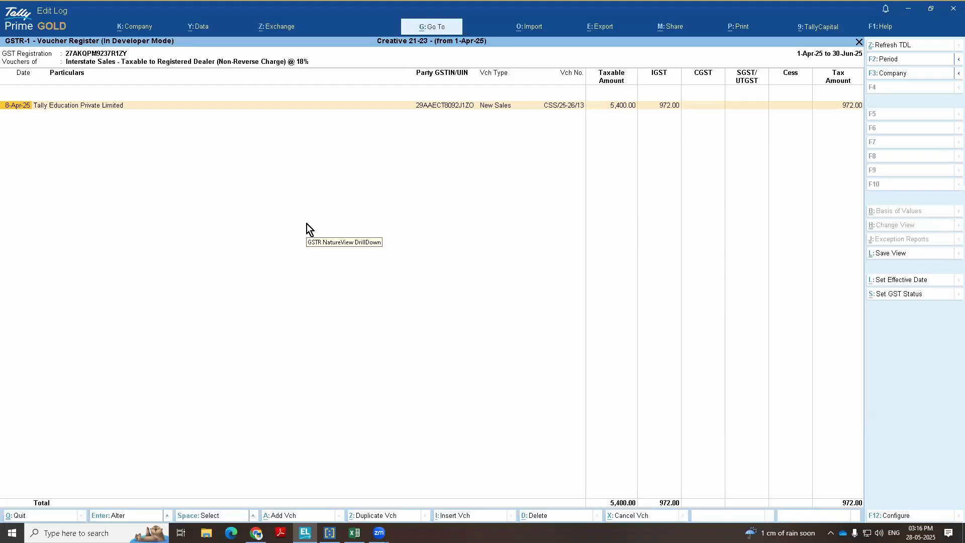
key("Escape")
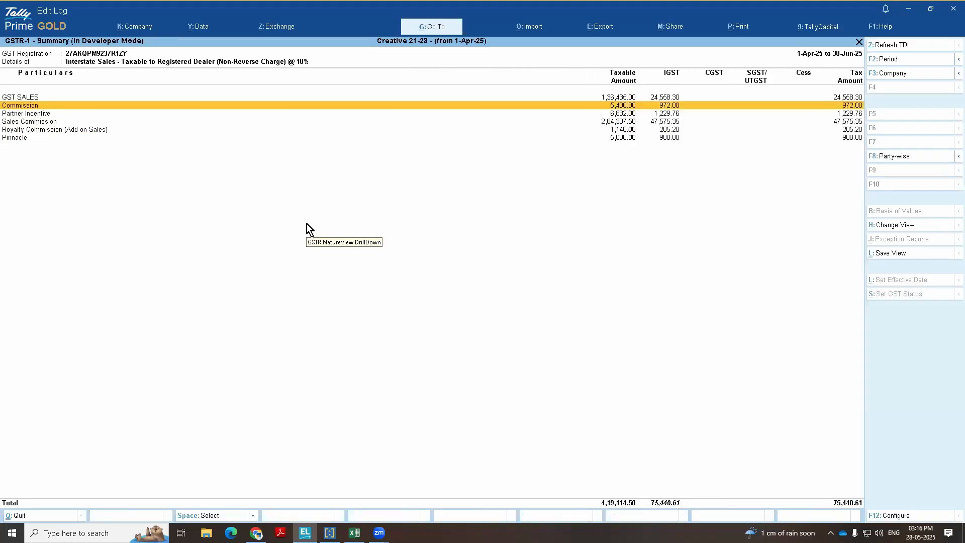
key("Return")
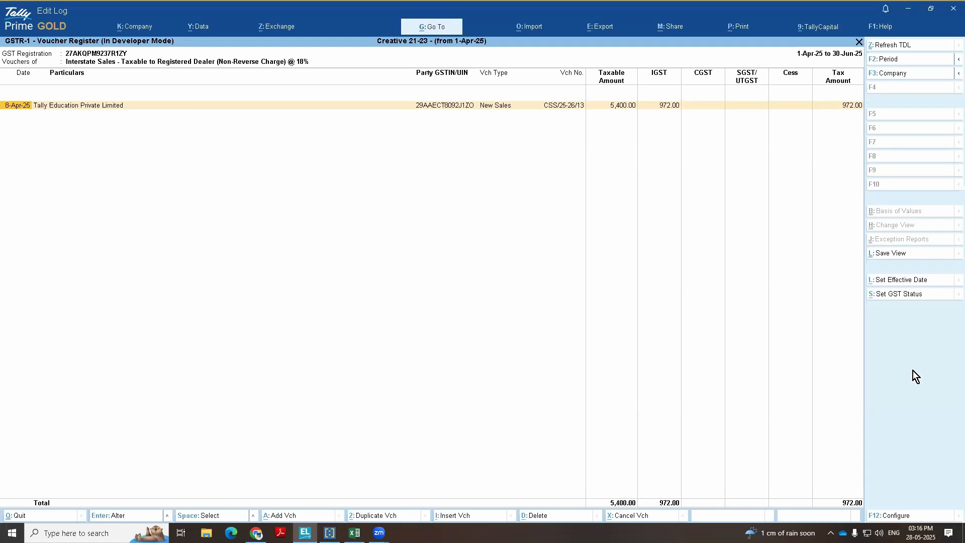
key("Escape")
key("Escape")
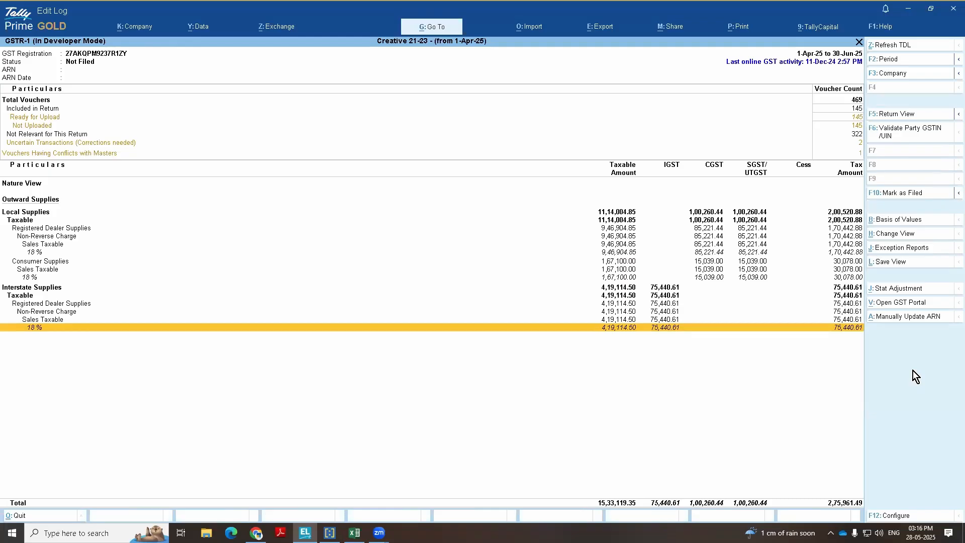
Open the voucher register for local taxable consumer supplies at 18% and switch it to a ledger-wise view
key("Up")
key("Up")
key("Up")
key("Up")
key("Up")
key("Up")
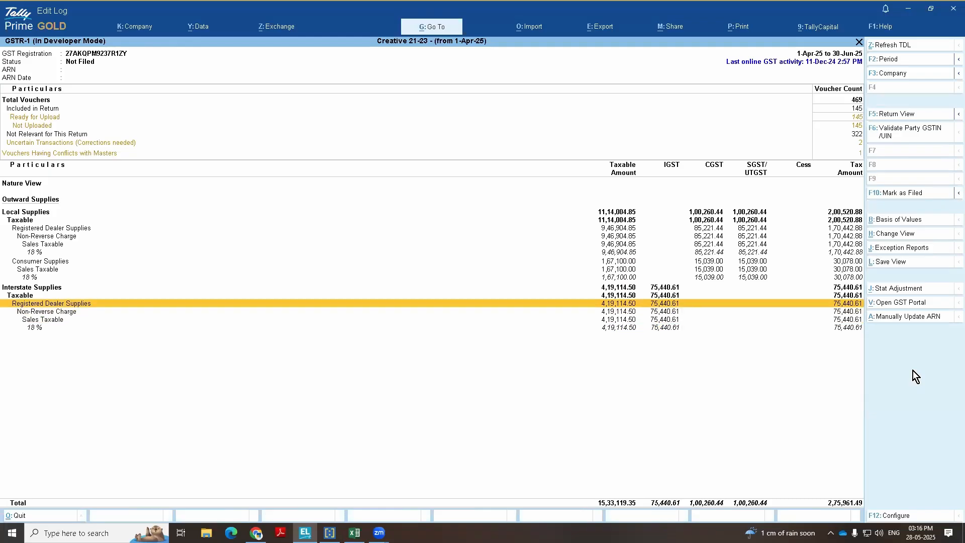
key("Return")
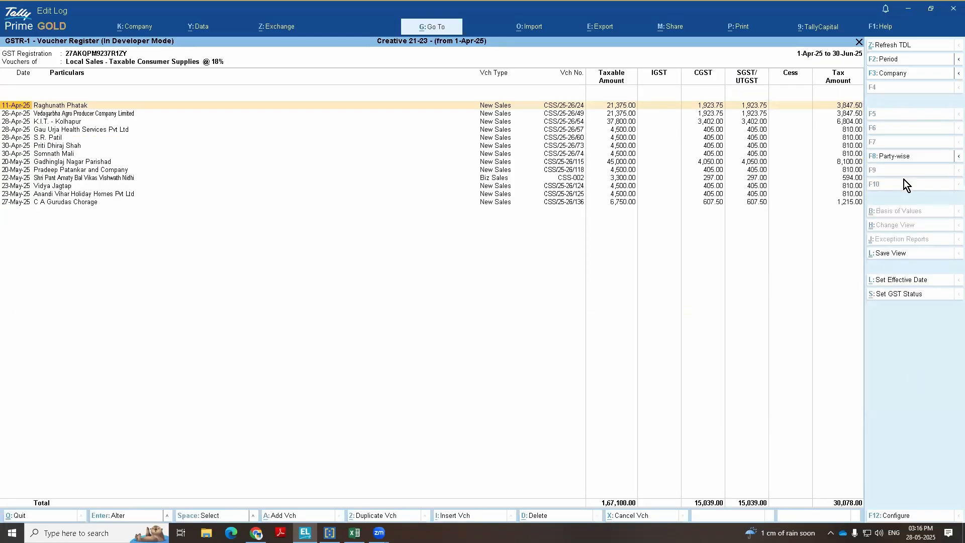
left_click(957, 157)
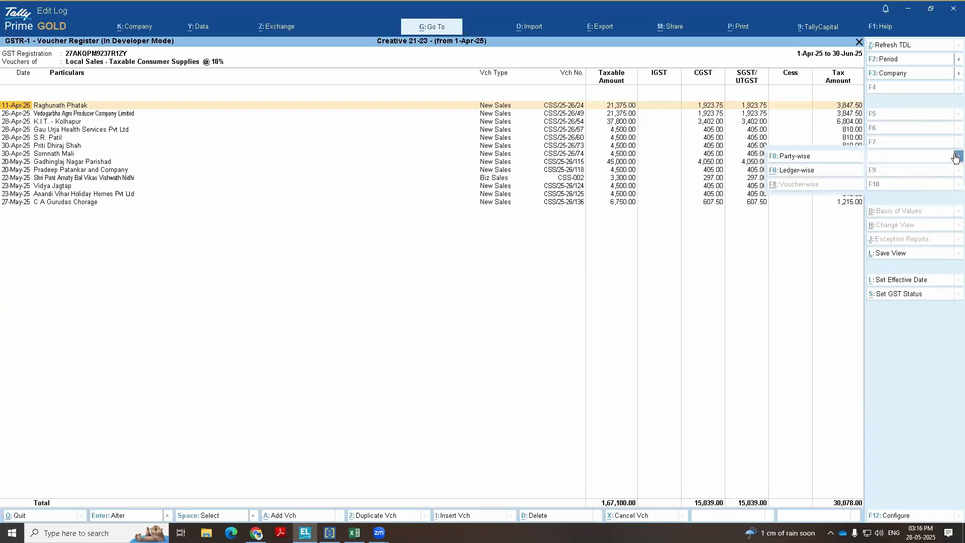
left_click(804, 173)
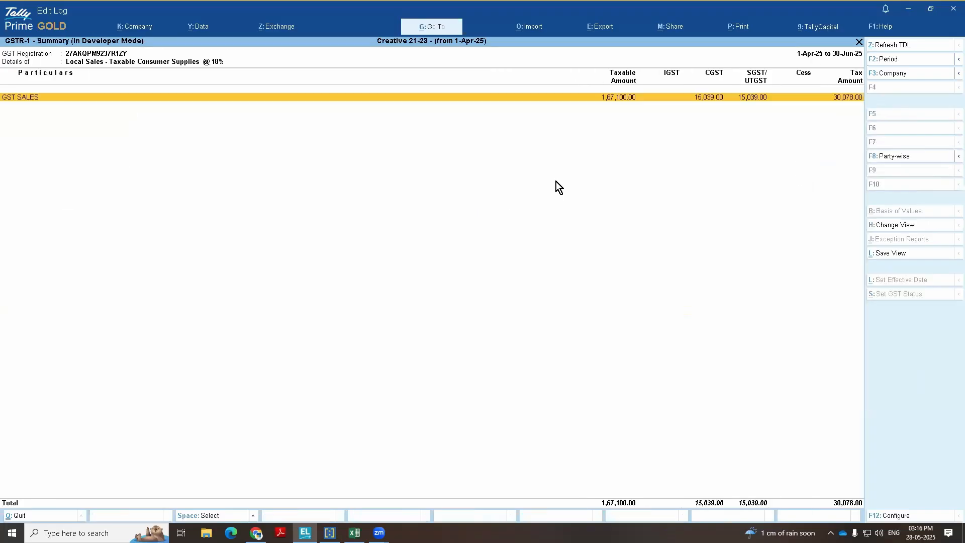
Leave GSTR-1 to the GST Reports menu and open GSTR-3B
key("Escape")
key("Escape")
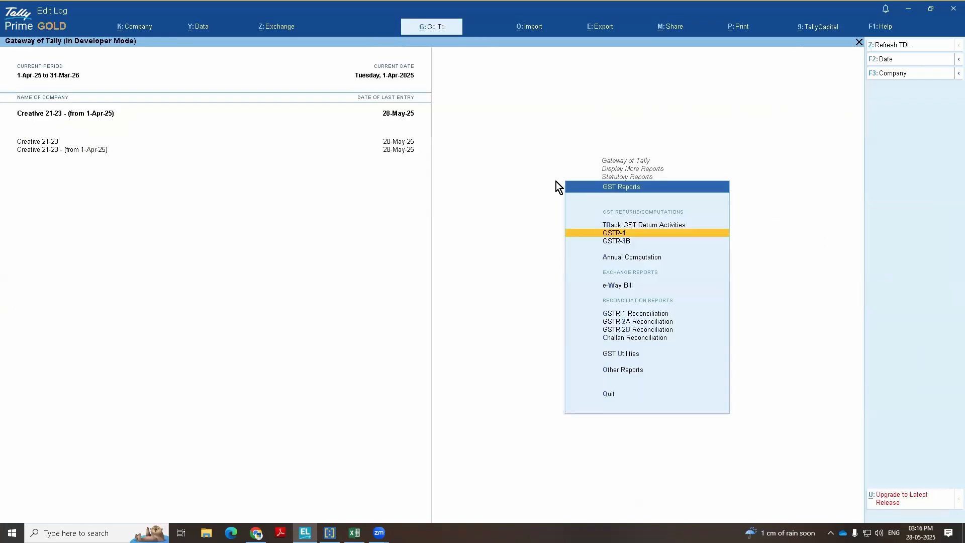
key("Down")
key("Return")
key("Down")
key("Down")
key("Down")
key("Down")
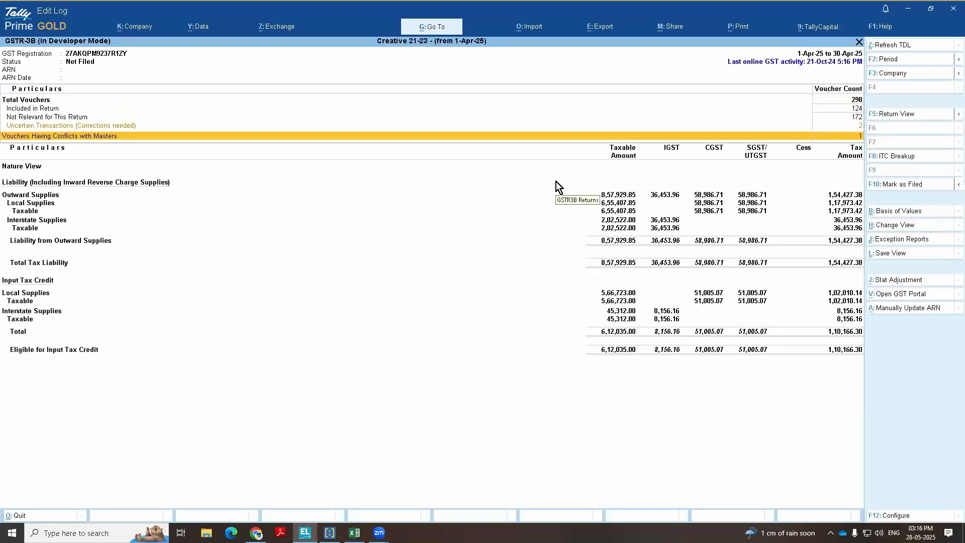
Expand GSTR-3B into its detailed view showing dealer types, tax rates and supply rows
left_click(906, 116)
left_click(906, 118)
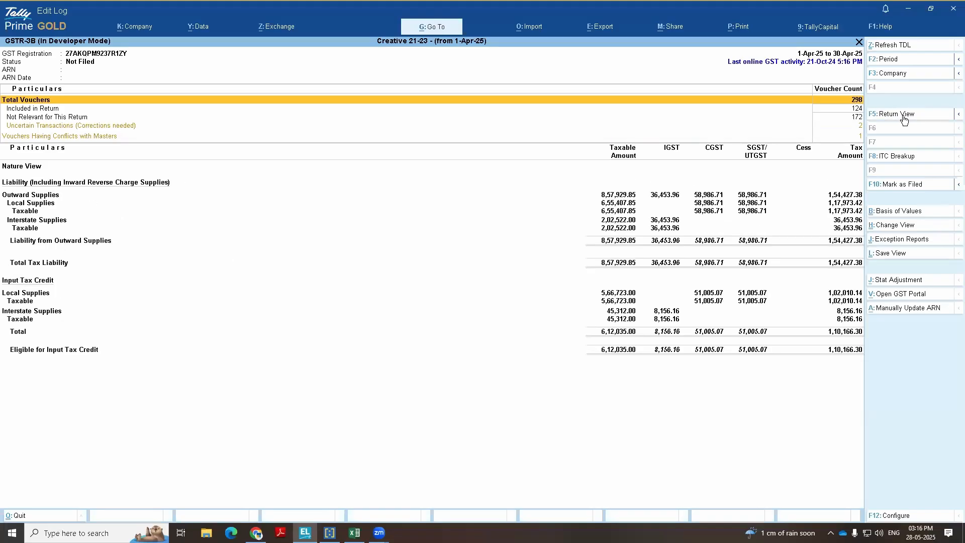
key("Down")
key("Down")
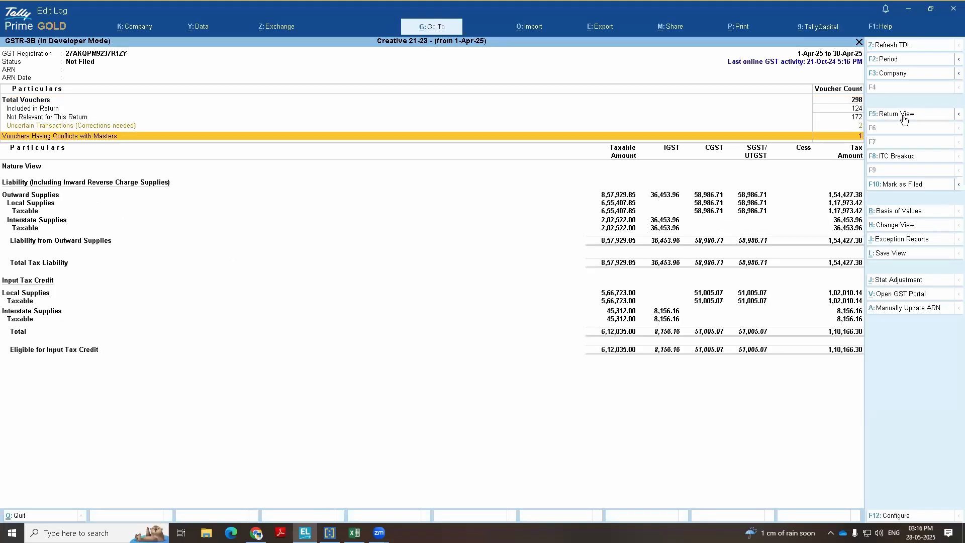
key("alt+F5")
key("Down")
key("Down")
key("Down")
key("Down")
key("Down")
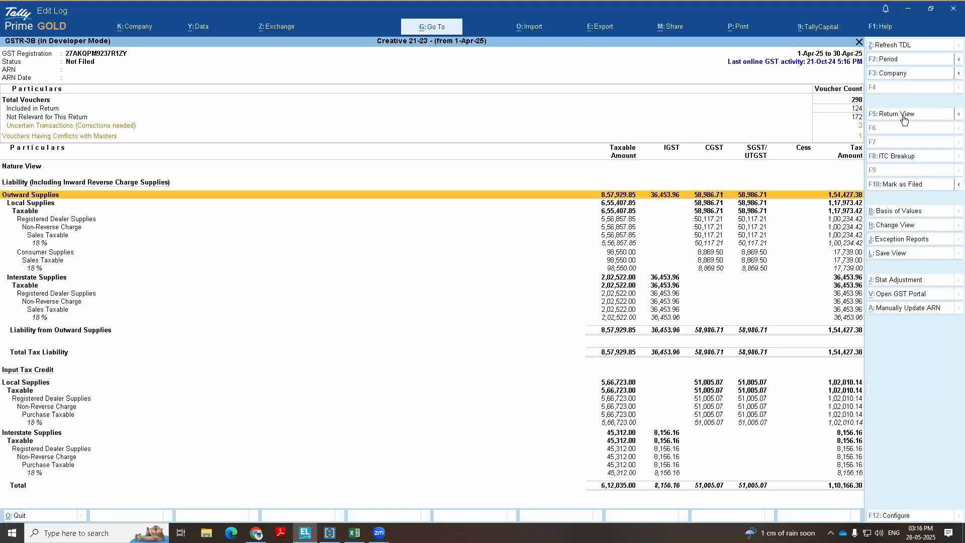
key("Down")
Open the voucher register for local purchases taxable from registered dealers at 18%
key("Up")
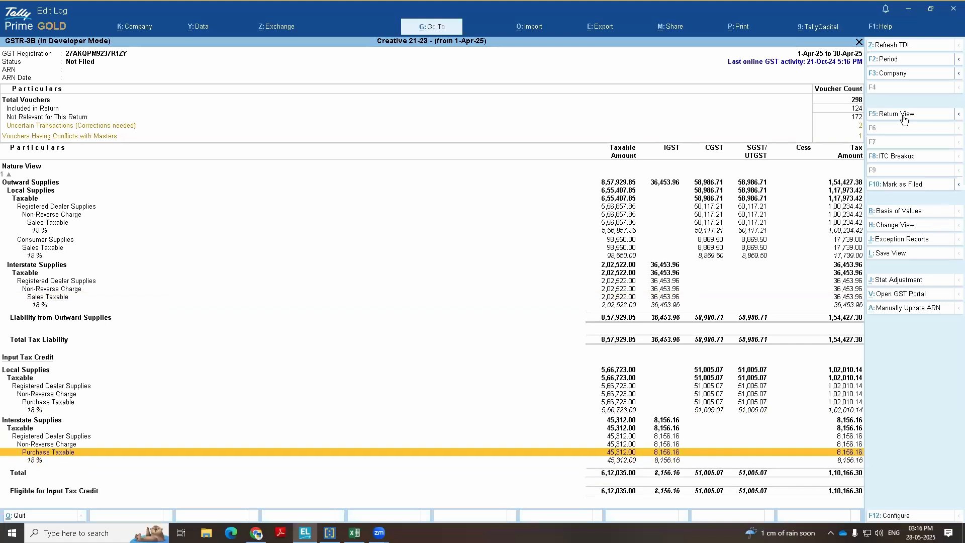
key("Up")
key("Up")
key("Up")
key("Up")
key("Up")
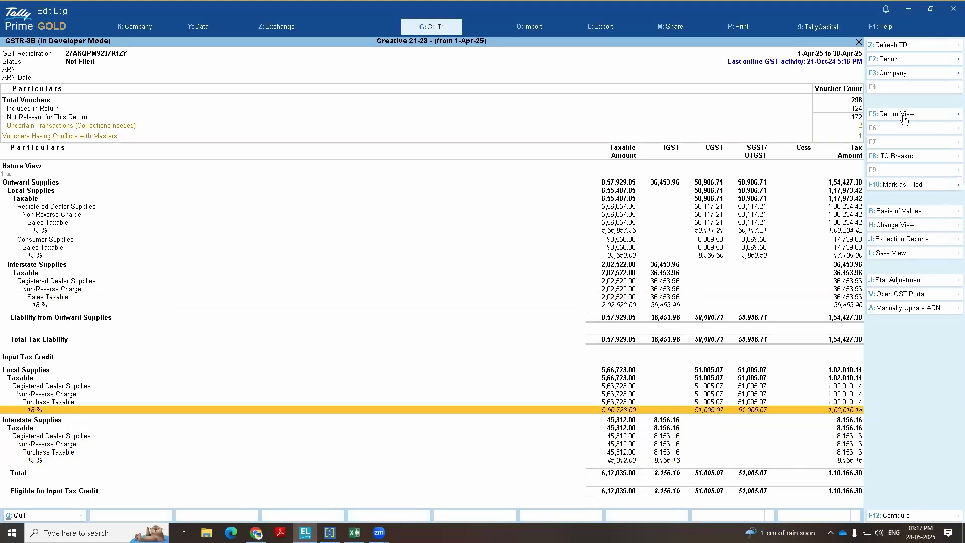
left_click(904, 115)
key("Return")
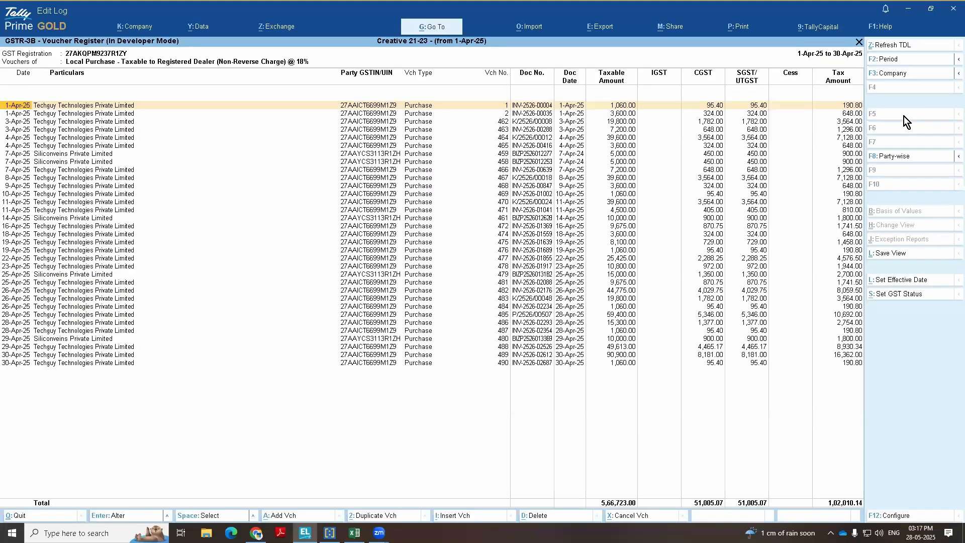
Change the local purchase register to a party-wise view, then a stock item-wise view, and return to GSTR-3B
left_click(957, 158)
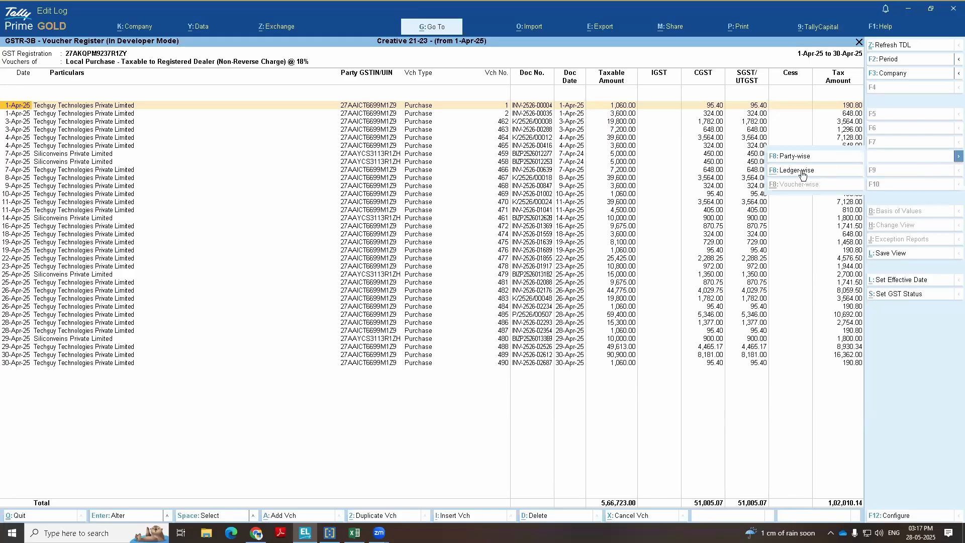
left_click(801, 173)
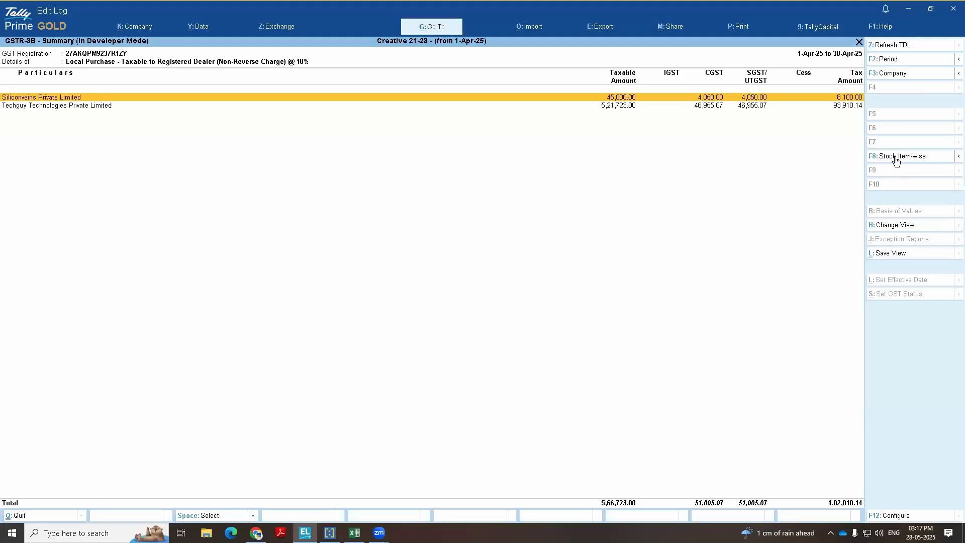
left_click(896, 160)
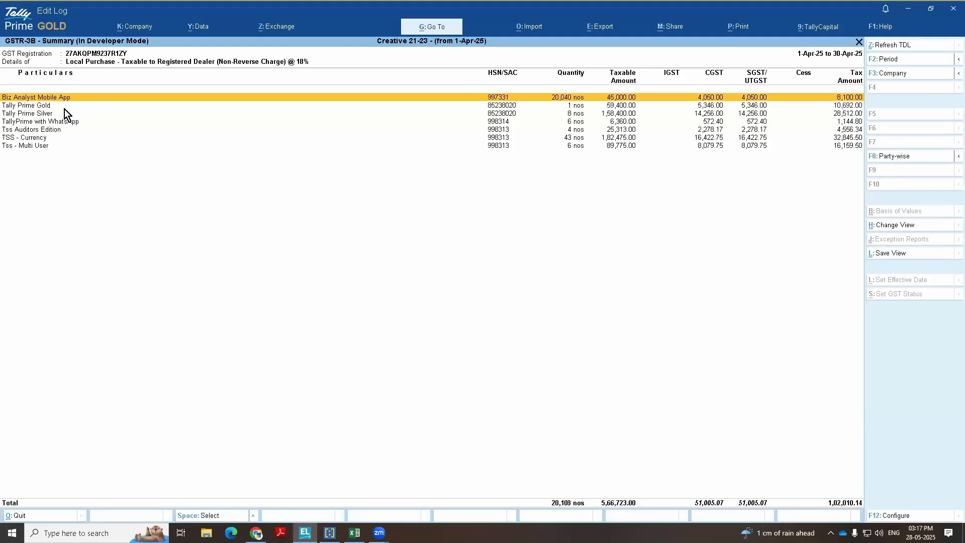
key("Escape")
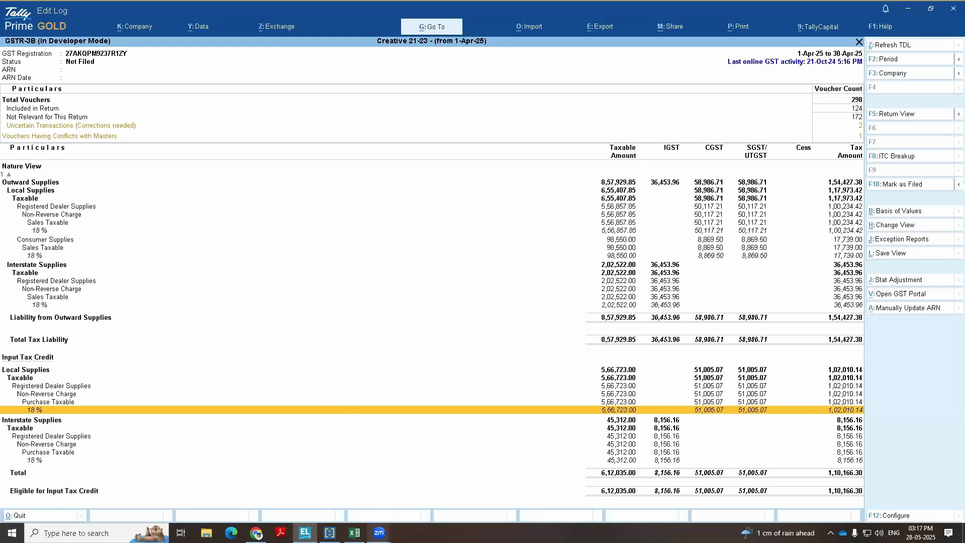
Switch to Excel and open the split worksheet
mouse_move(379, 533)
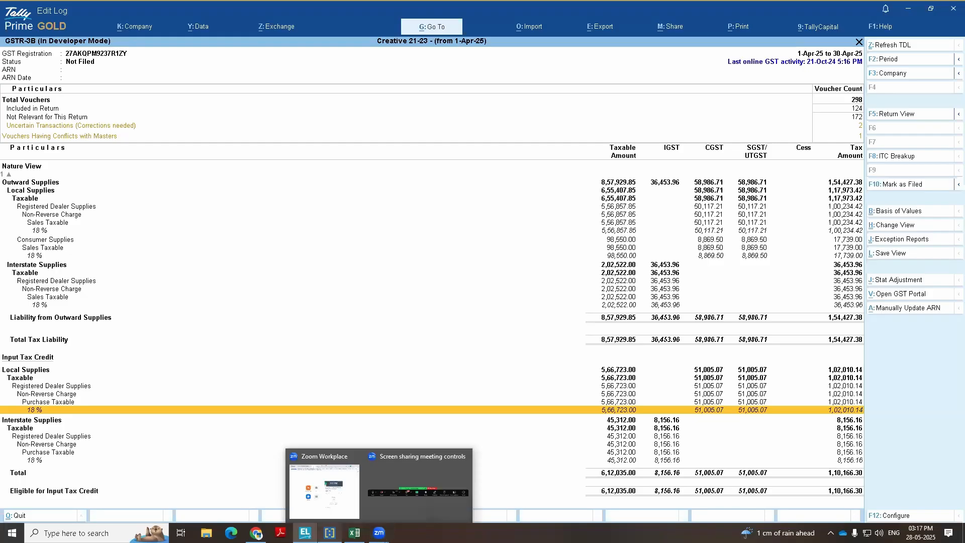
left_click(354, 533)
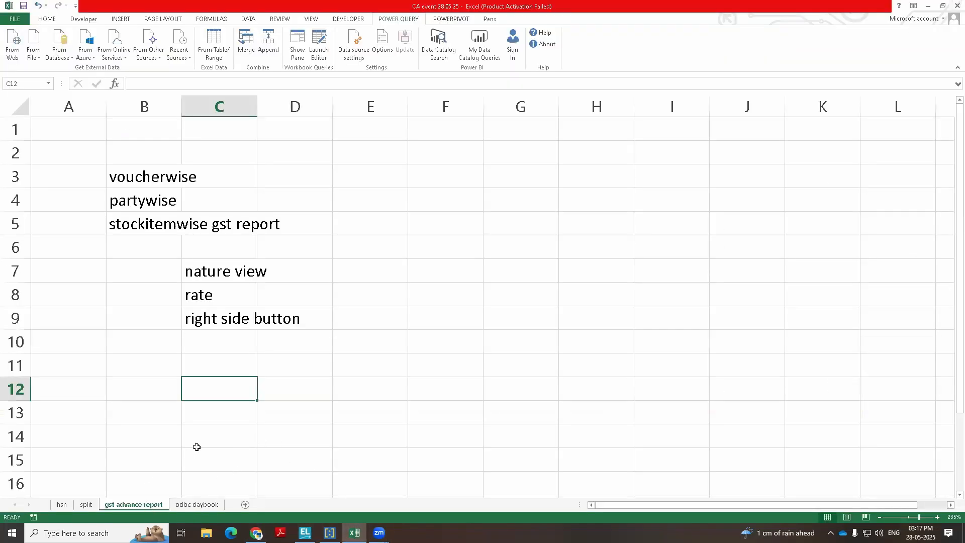
left_click(86, 504)
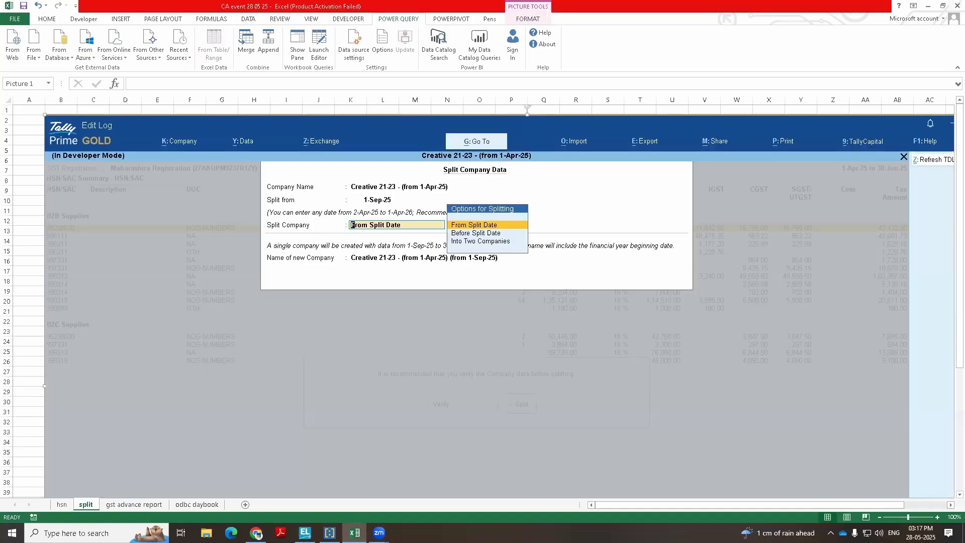
Switch to Tally, return to the Gateway and open Split Company Data for the current company
left_click(379, 533)
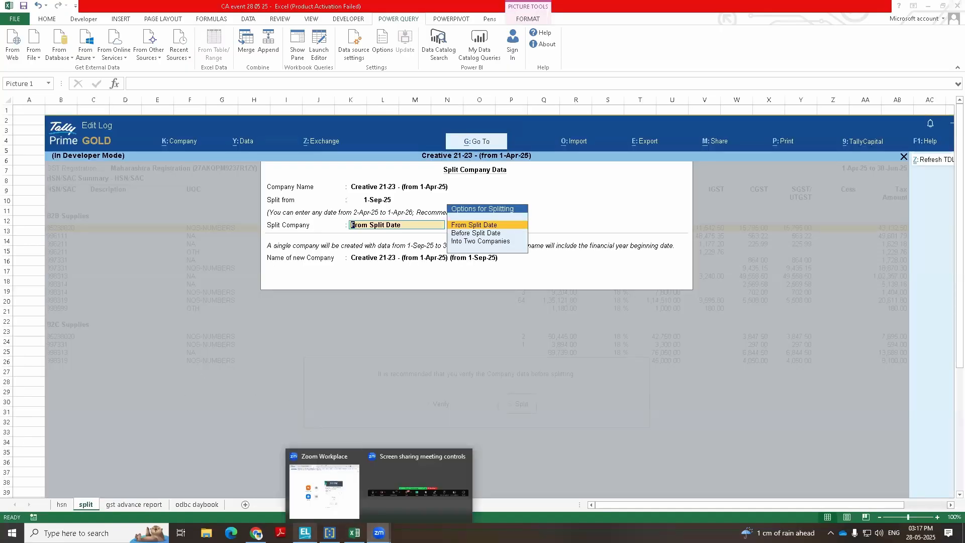
left_click(305, 533)
key("Escape")
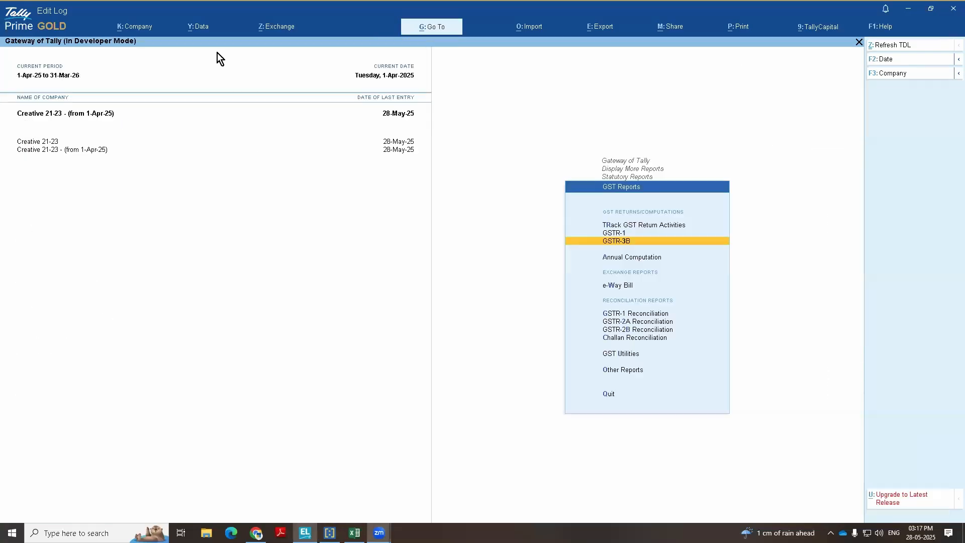
key("Escape")
key("Escape")
left_click(207, 30)
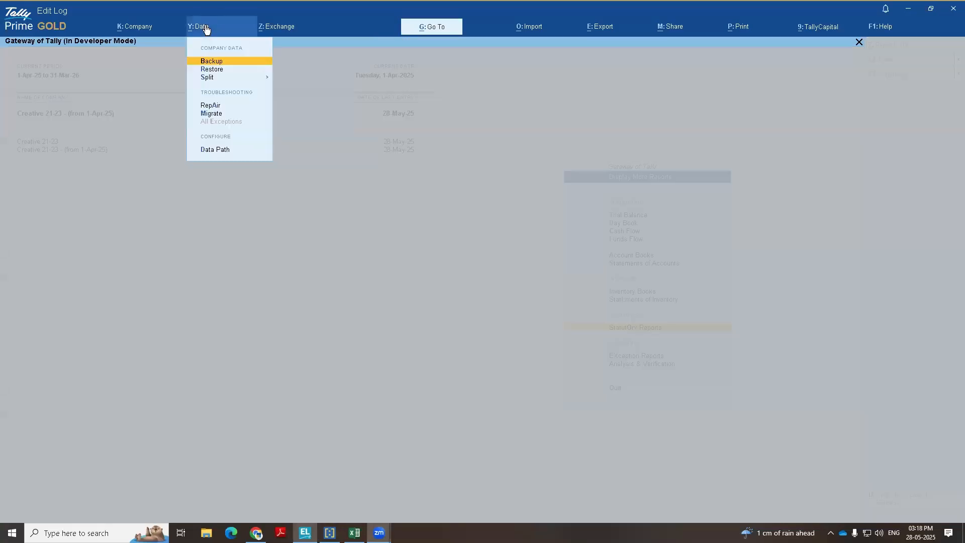
left_click(204, 81)
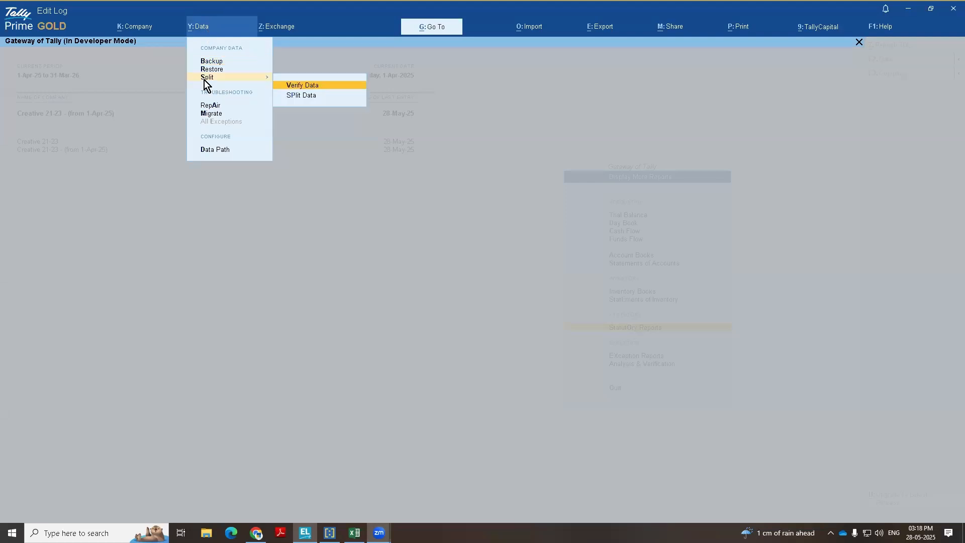
left_click(309, 99)
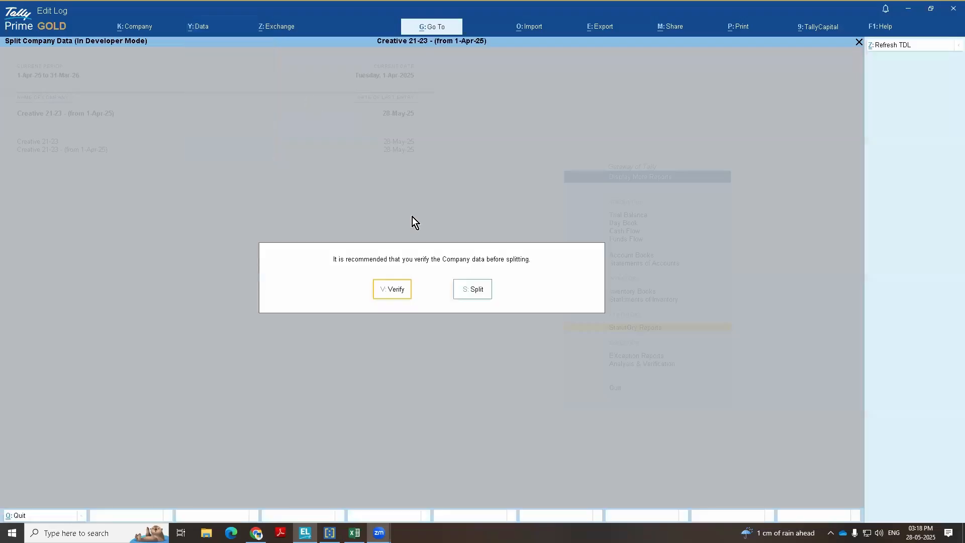
left_click(467, 291)
key("Return")
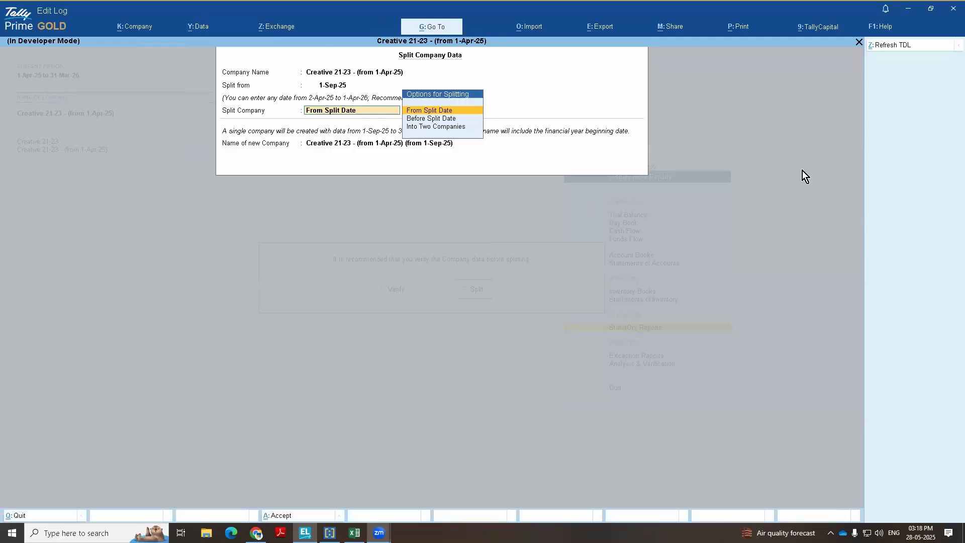
Browse the From Split Date, Before Split Date and Into Two Companies options, then quit without splitting
key("Down")
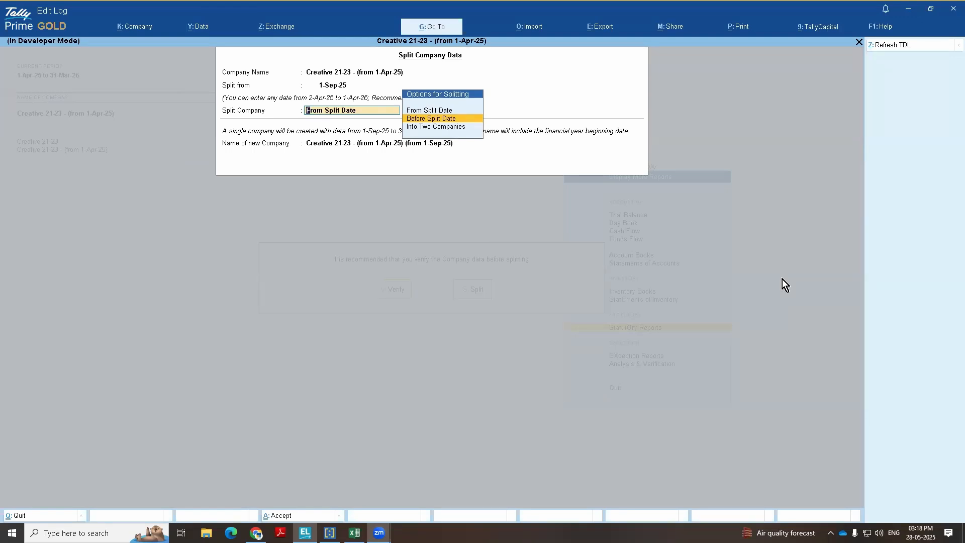
key("Down")
key("Up")
key("Up")
key("Down")
key("Up")
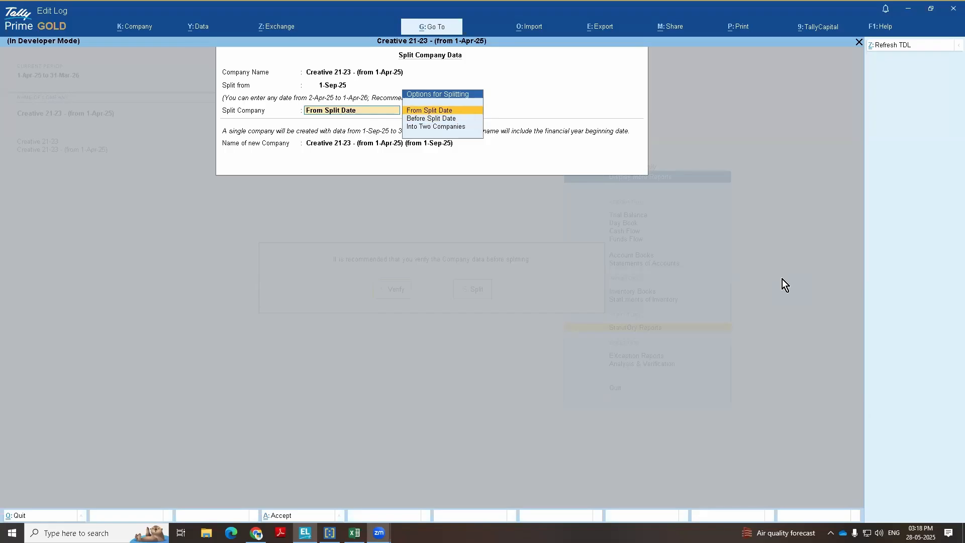
key("Down")
key("Up")
key("Down")
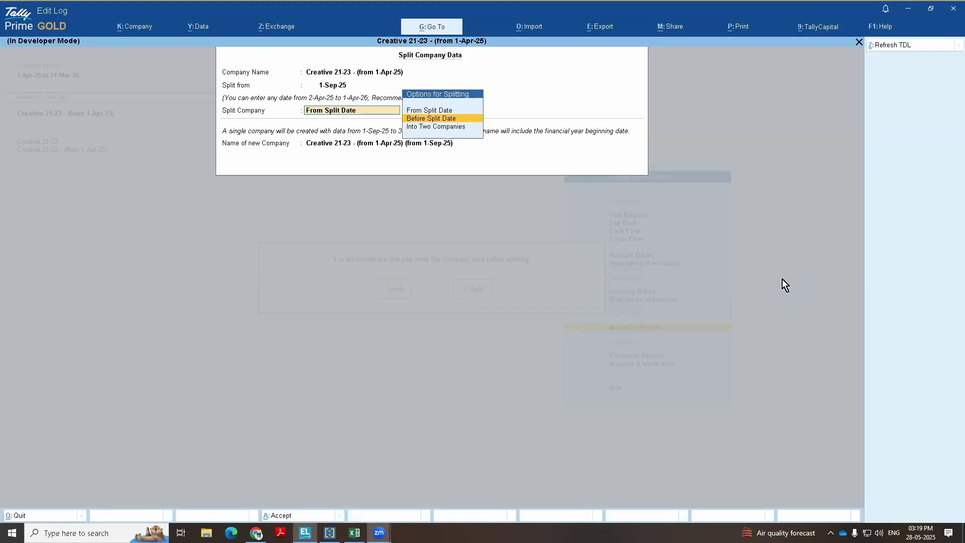
key("Down")
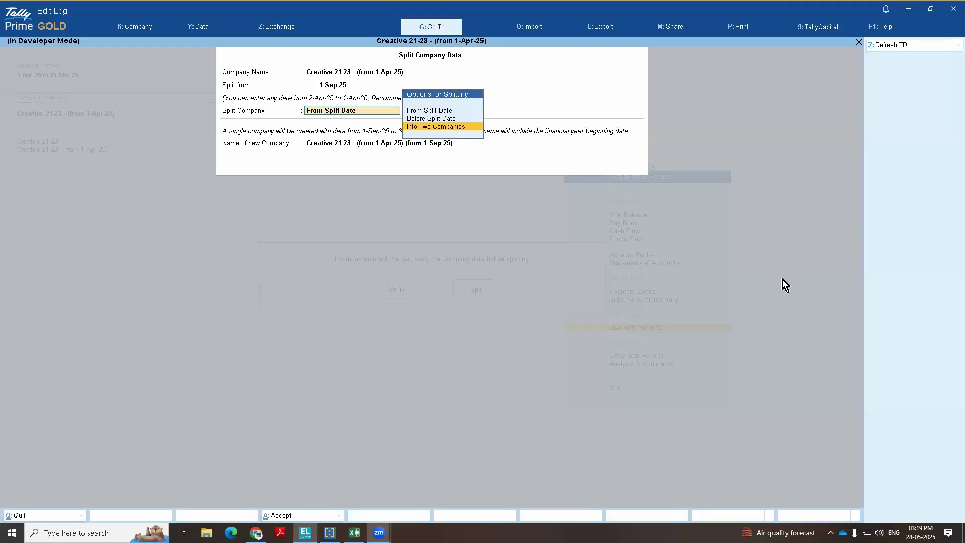
key("Down")
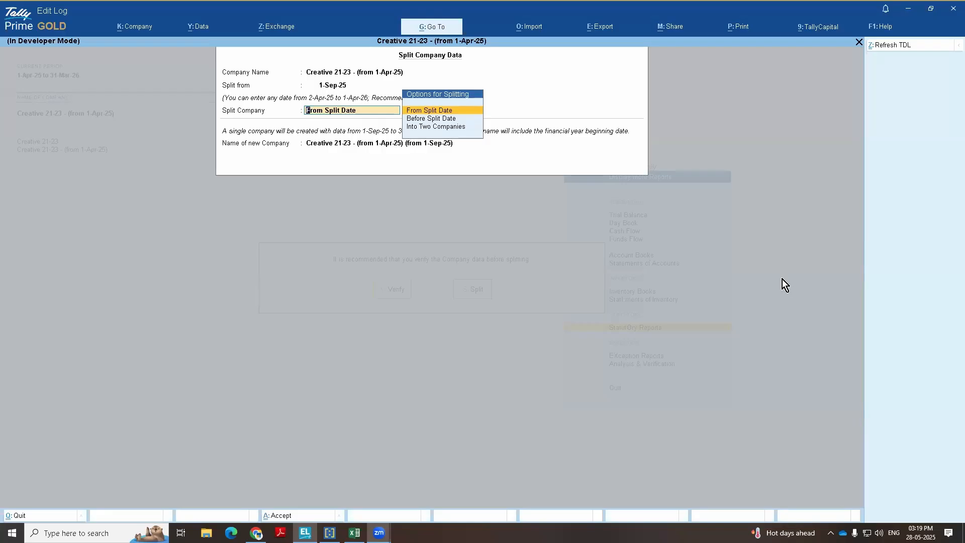
key("Down")
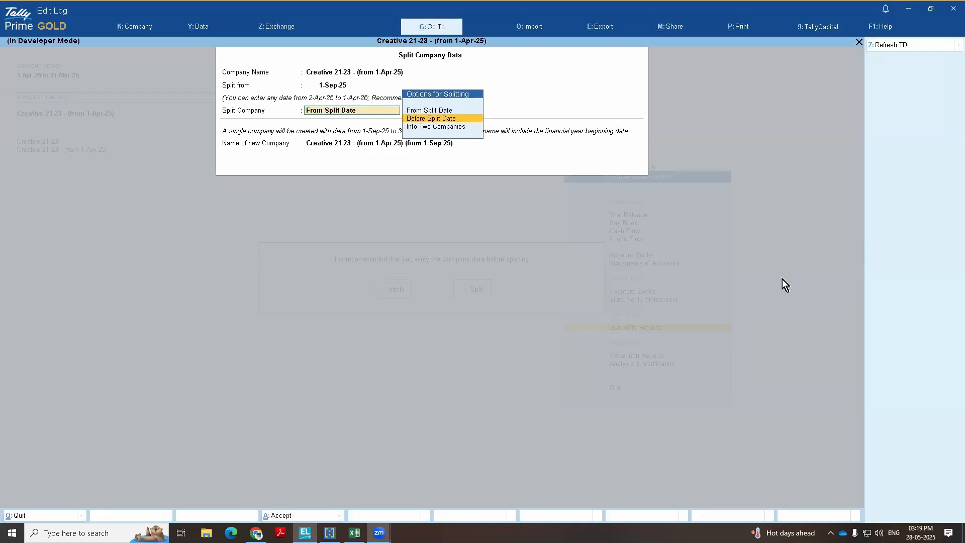
key("Escape")
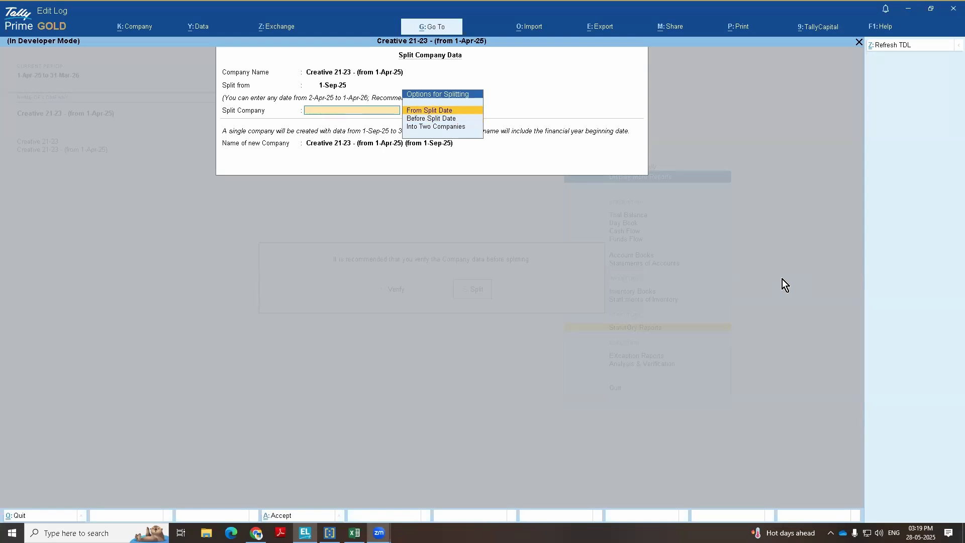
key("Escape")
key("y")
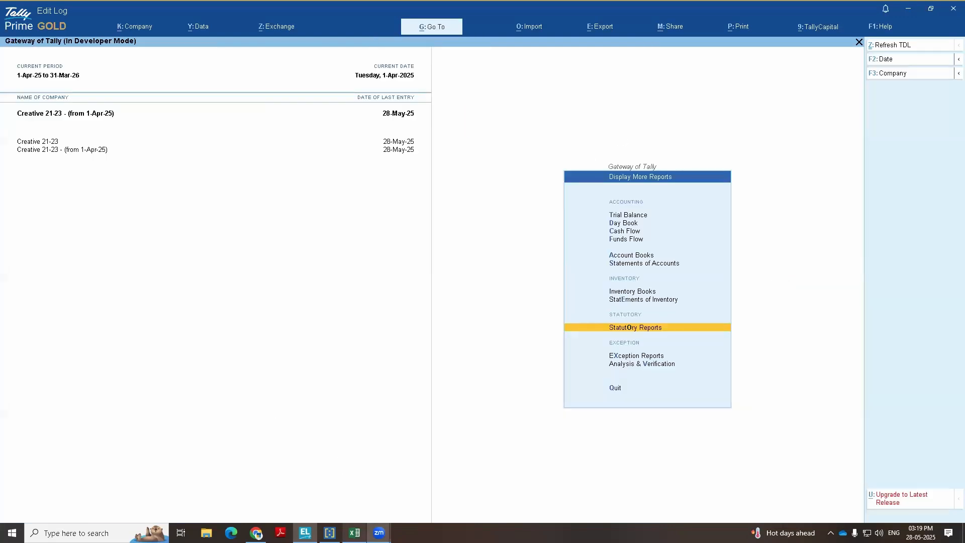
Switch to Excel, open the odbc daybook sheet and enter 1 and "Pull data" in row 4
left_click(354, 532)
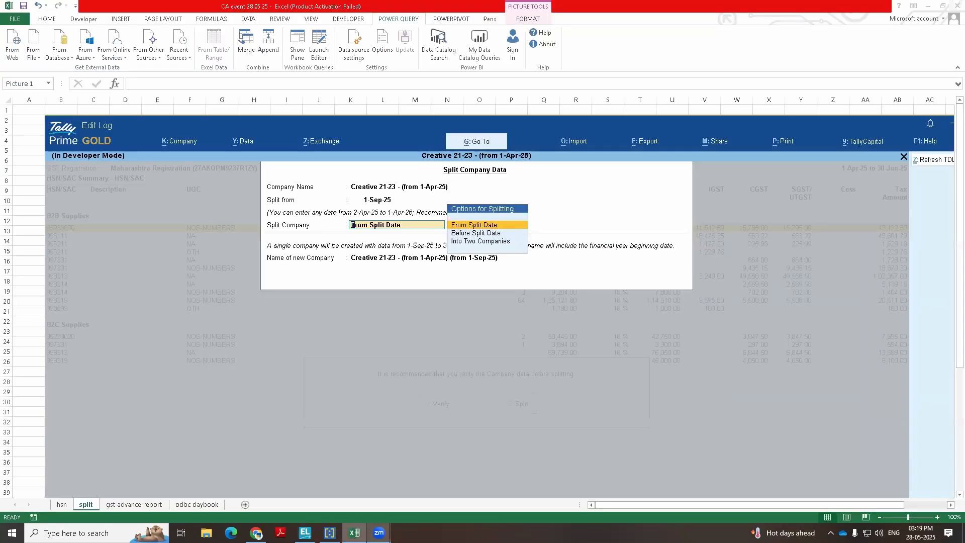
left_click(136, 506)
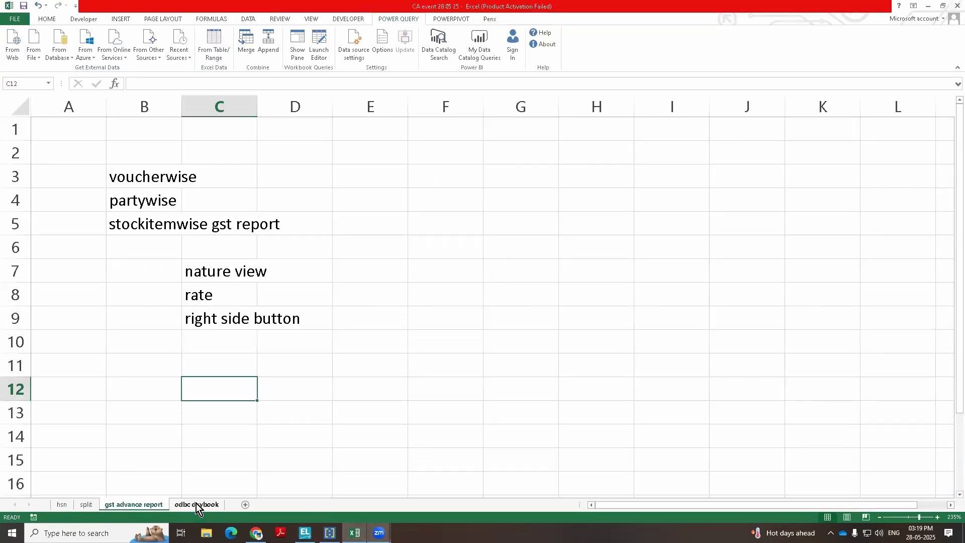
left_click(200, 499)
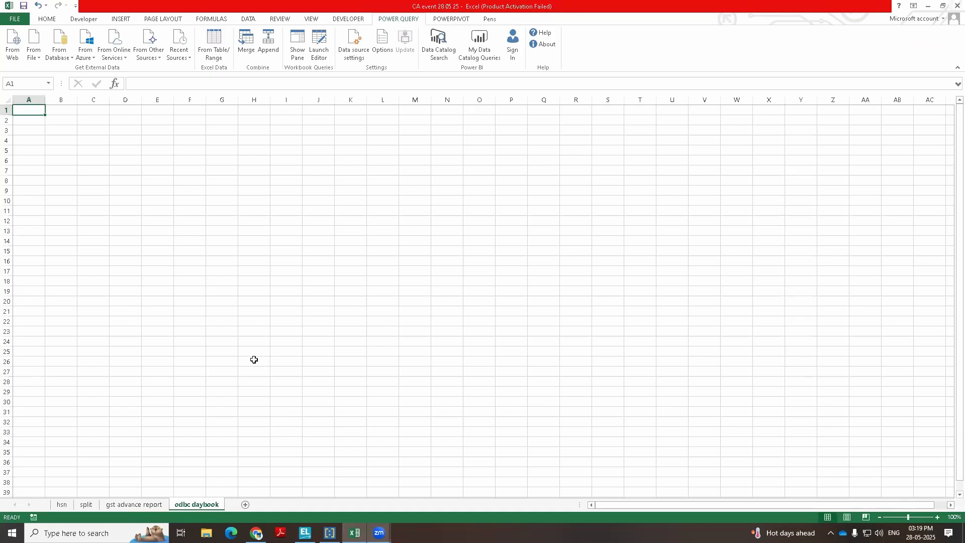
scroll(254, 359, "up", 2)
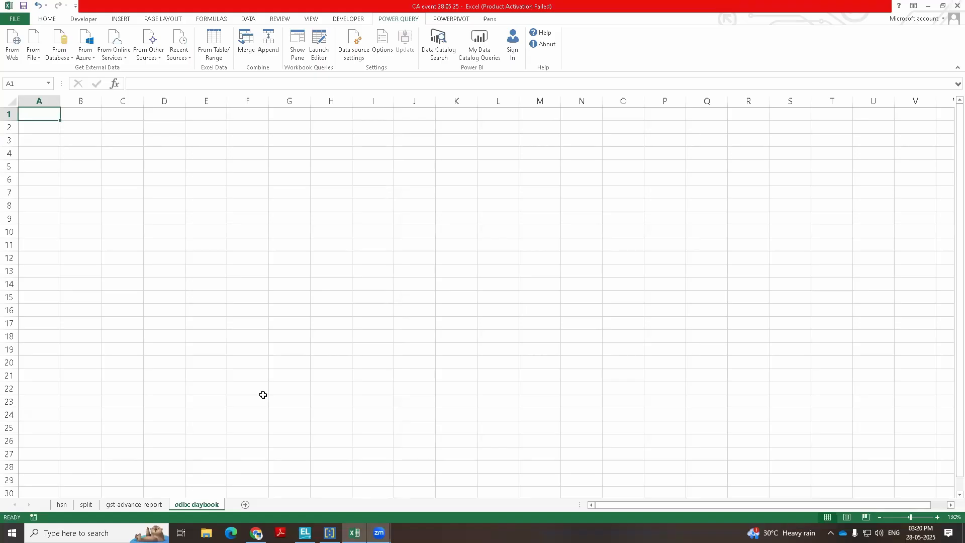
scroll(123, 181, "up", 1)
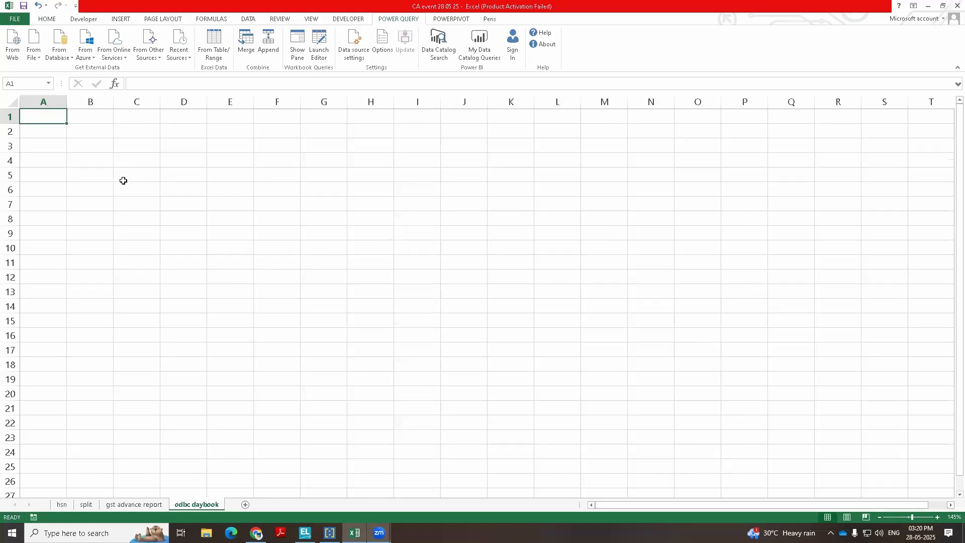
scroll(159, 176, "up", 2)
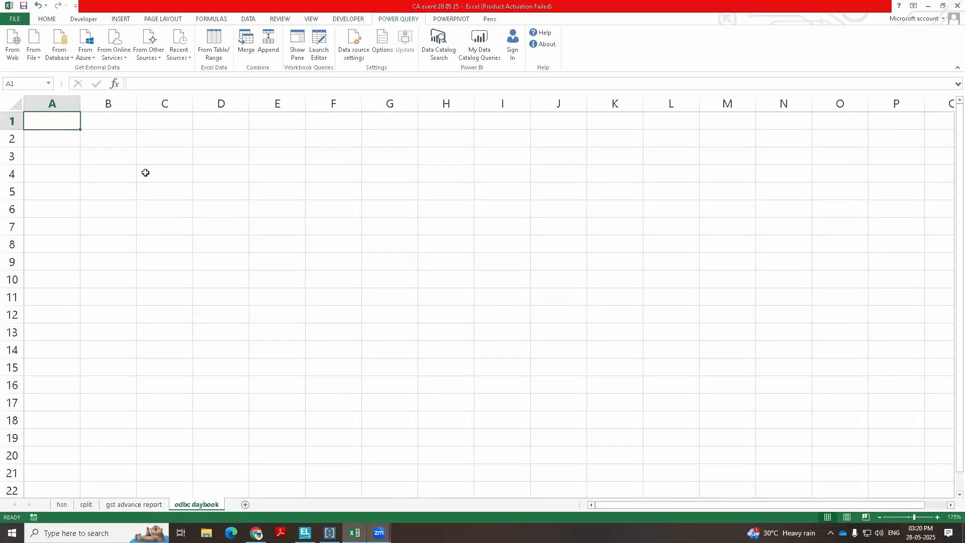
left_click(145, 172)
type("1")
key("Tab")
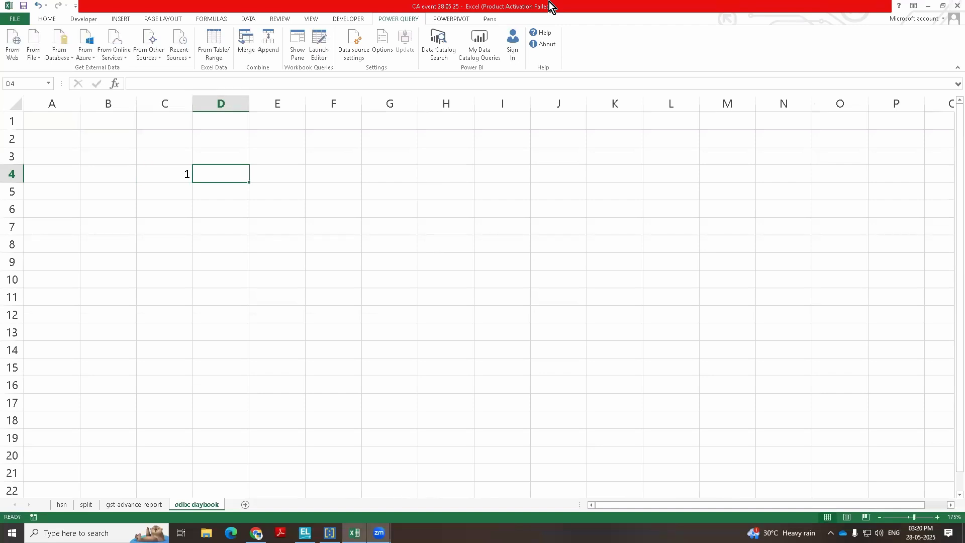
type("Pull data")
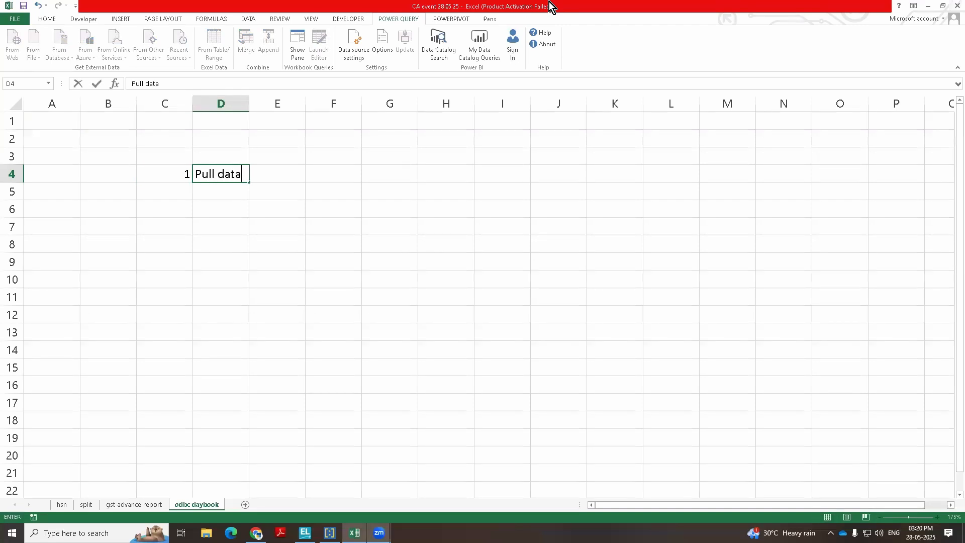
key("Return")
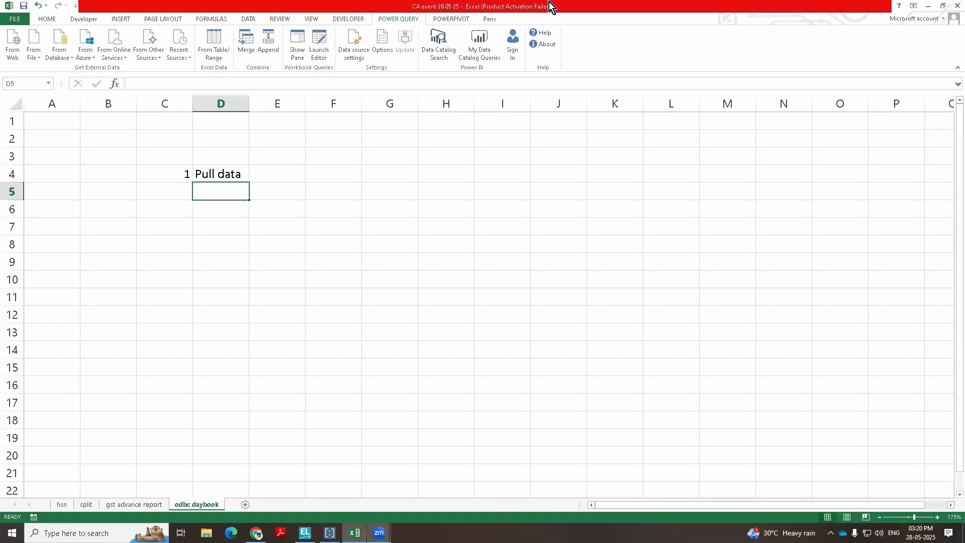
Enter "power query" beside Pull data and make the Pull data cell bold
left_click(292, 176)
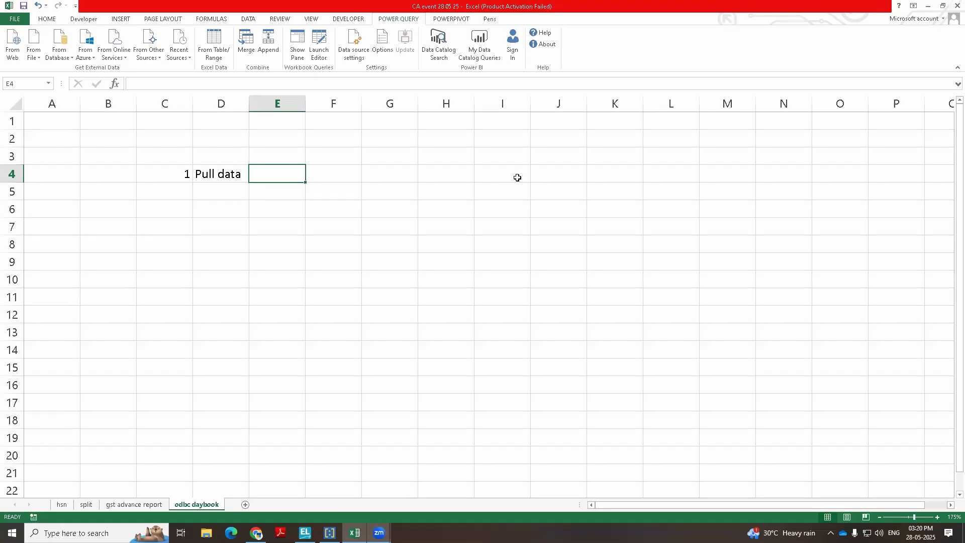
type("power ")
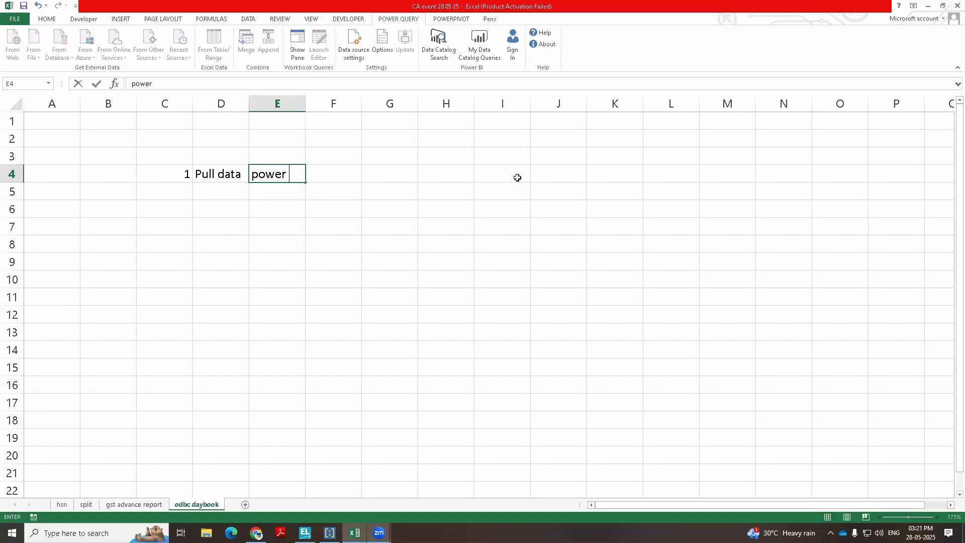
type("query")
key("Return")
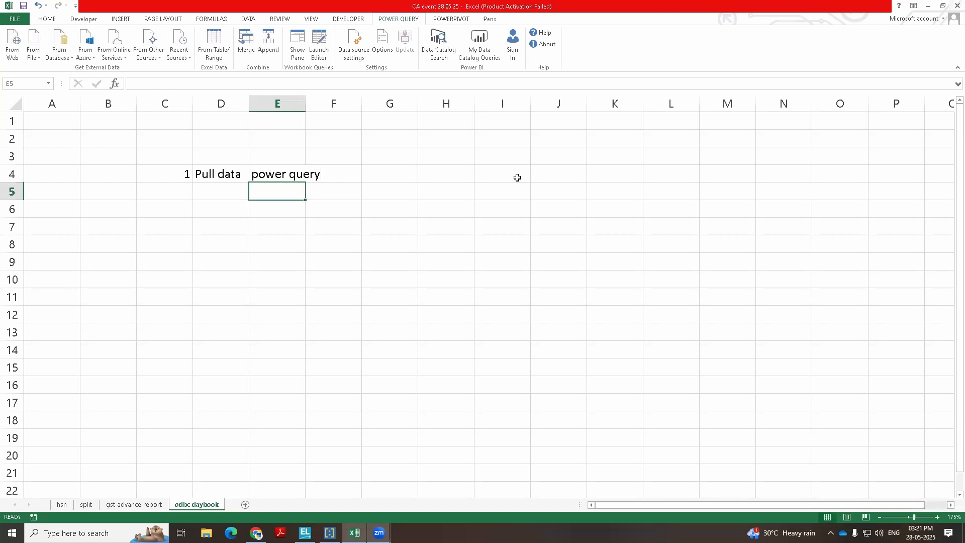
key("Left")
key("Up")
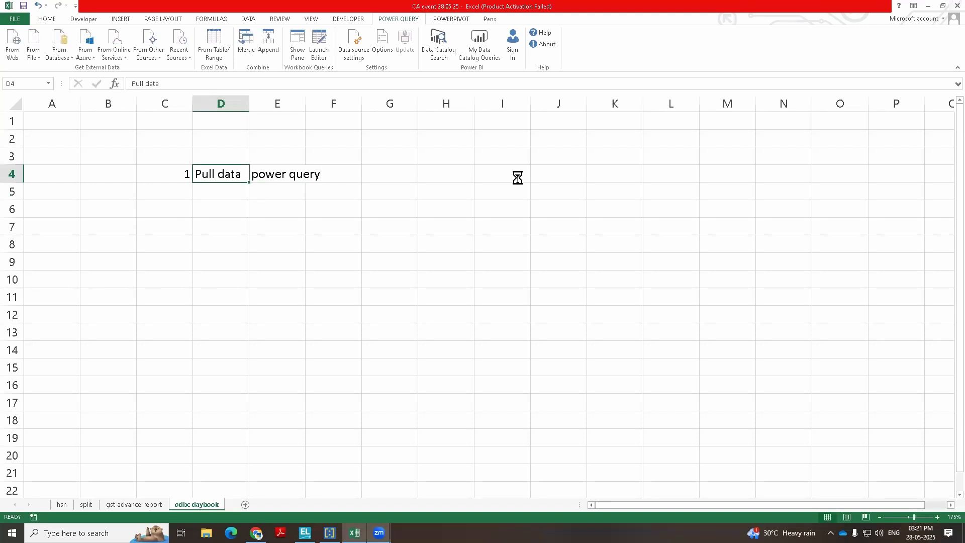
key("ctrl+b")
Enter 2 and "push data" two rows below the Pull data entry
key("Down")
key("Down")
key("Left")
type("2")
key("Tab")
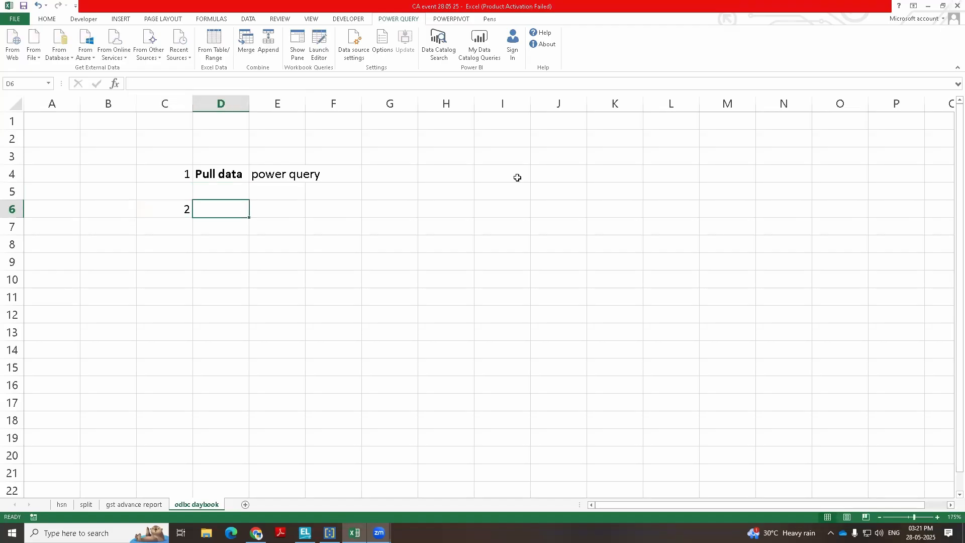
type("push data")
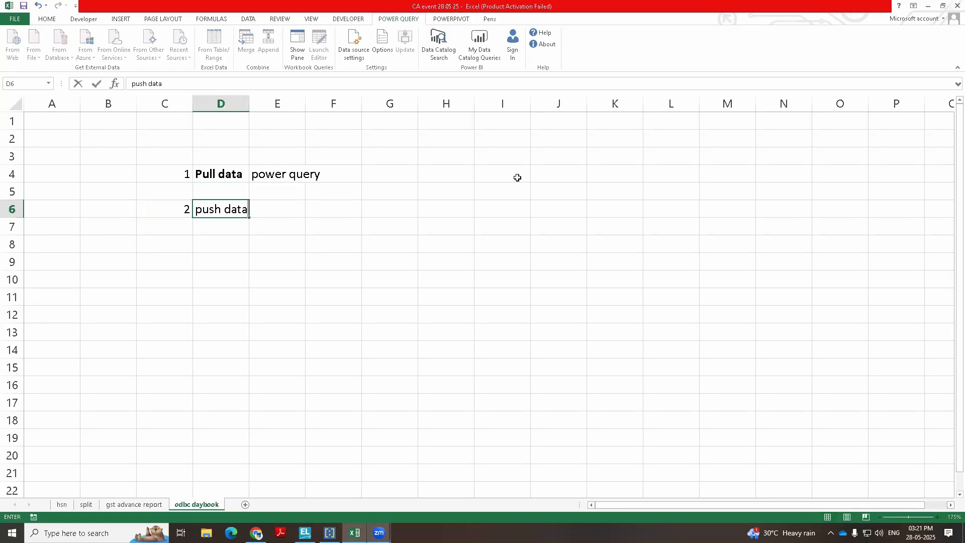
Enter "Excel" in G4 next to power query and "Tally" in G6 next to push data
key("Down")
key("Up")
key("Right")
key("Left")
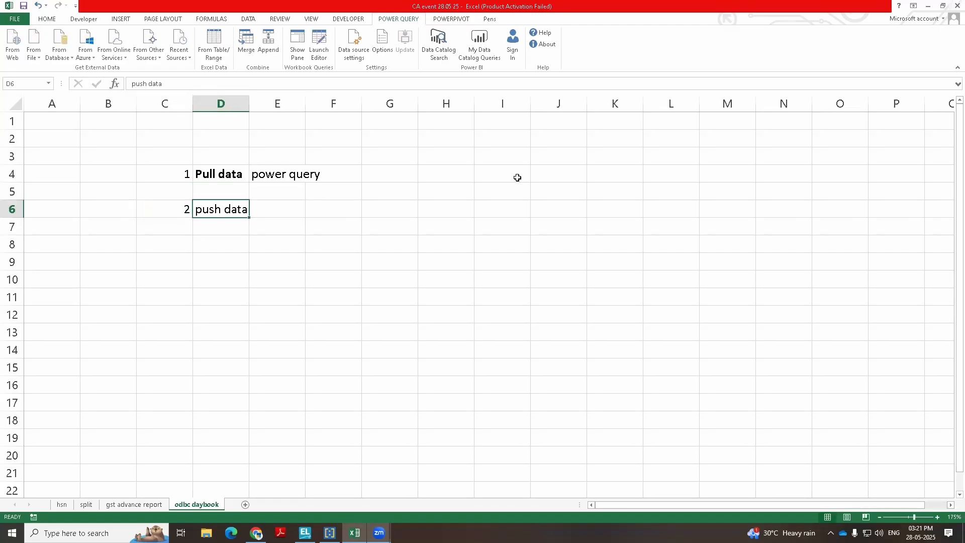
key("Right")
key("Right")
key("Right")
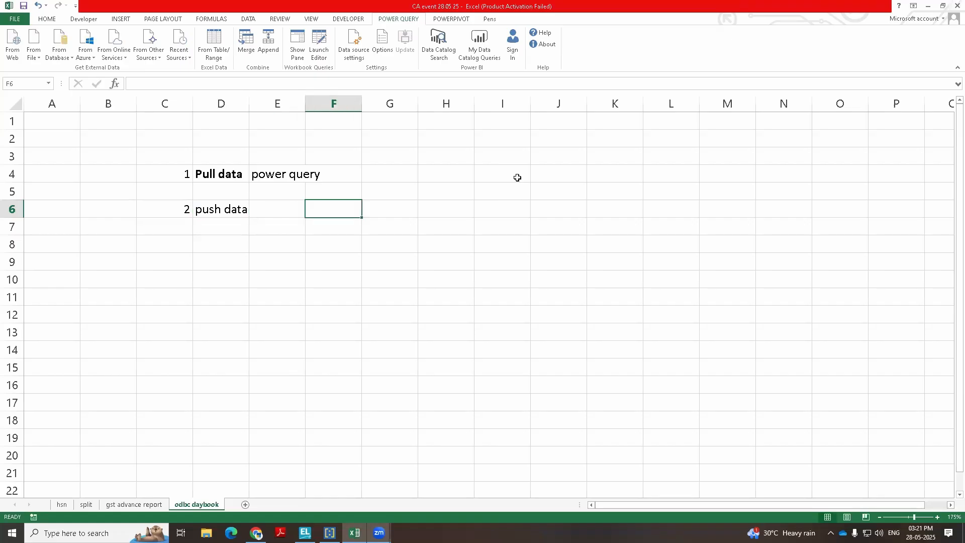
key("Up")
key("Up")
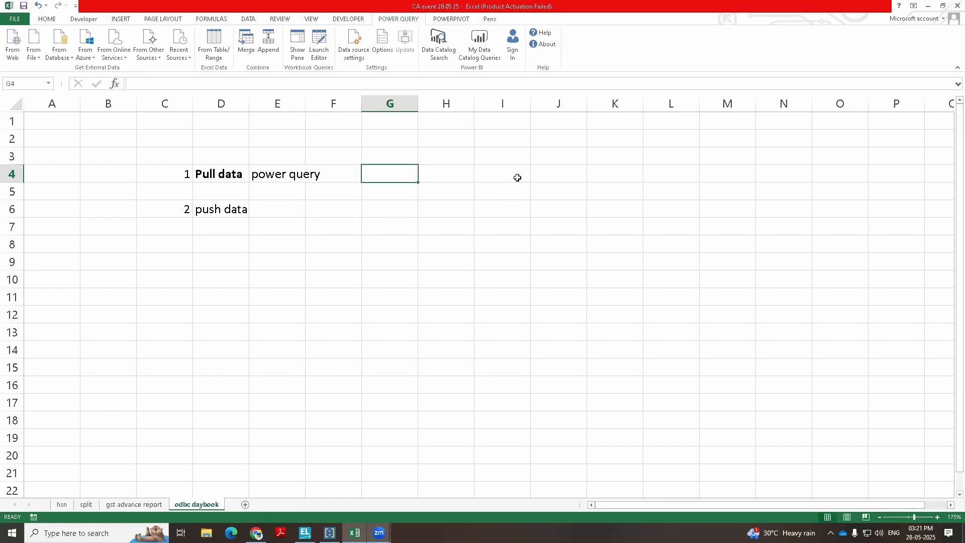
type("Excel")
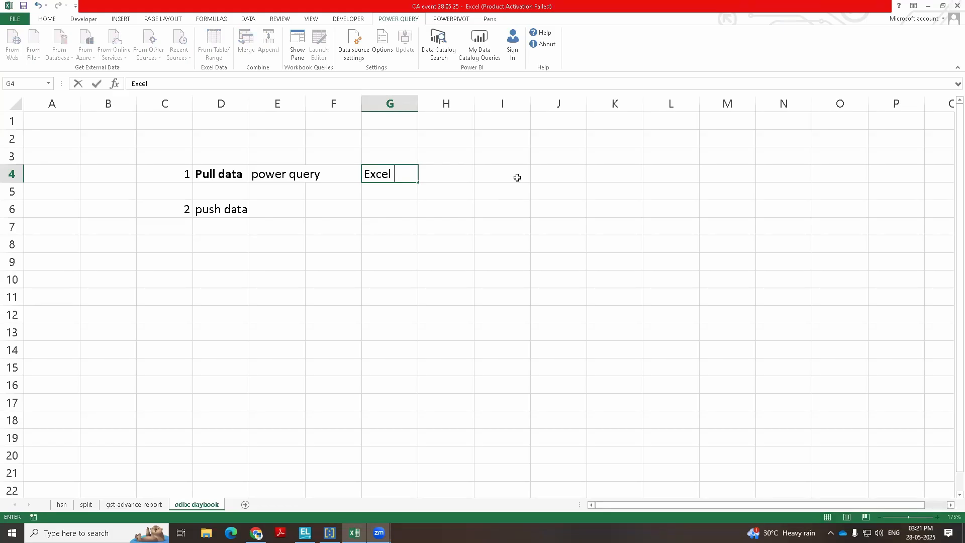
key("Return")
key("Return")
type("Tally")
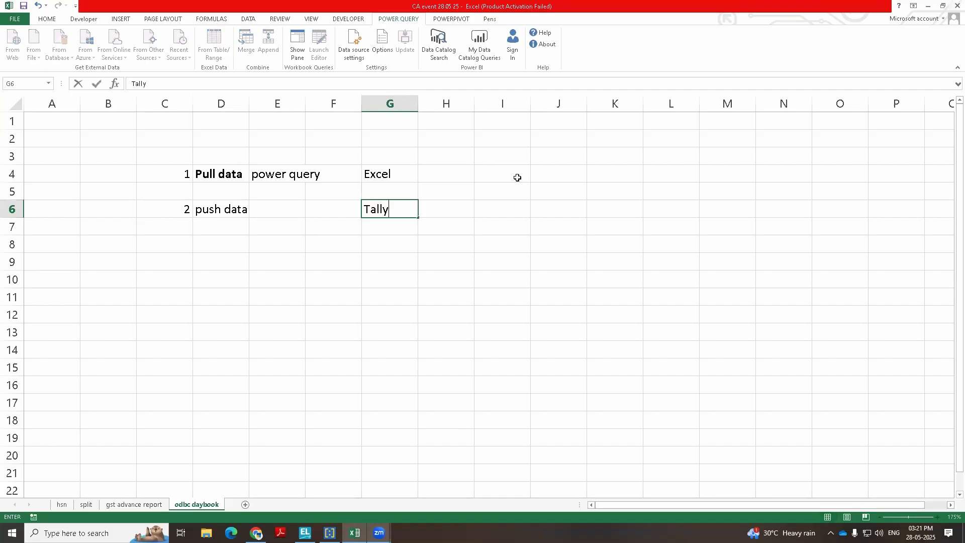
key("Return")
key("Up")
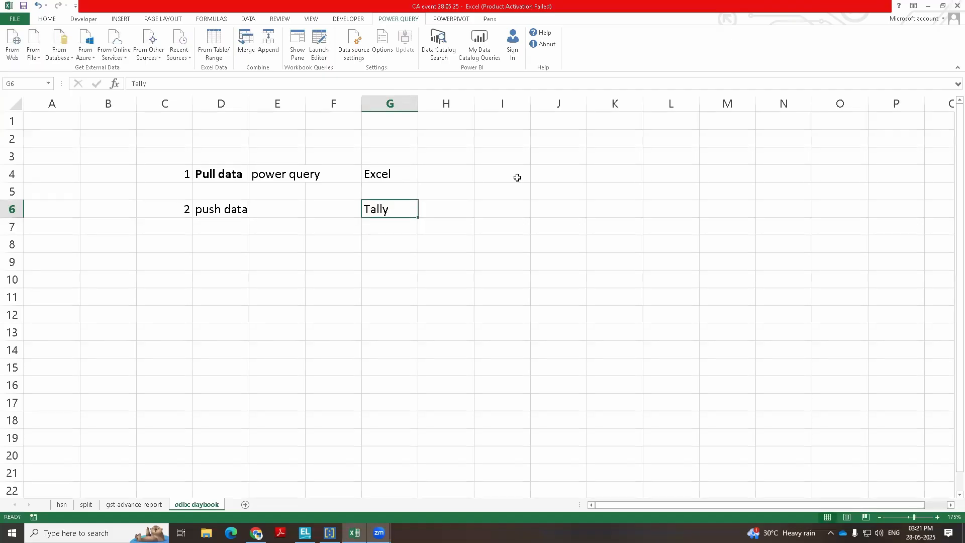
Enter "TDL" in E6 beside push data
key("Left")
key("Left")
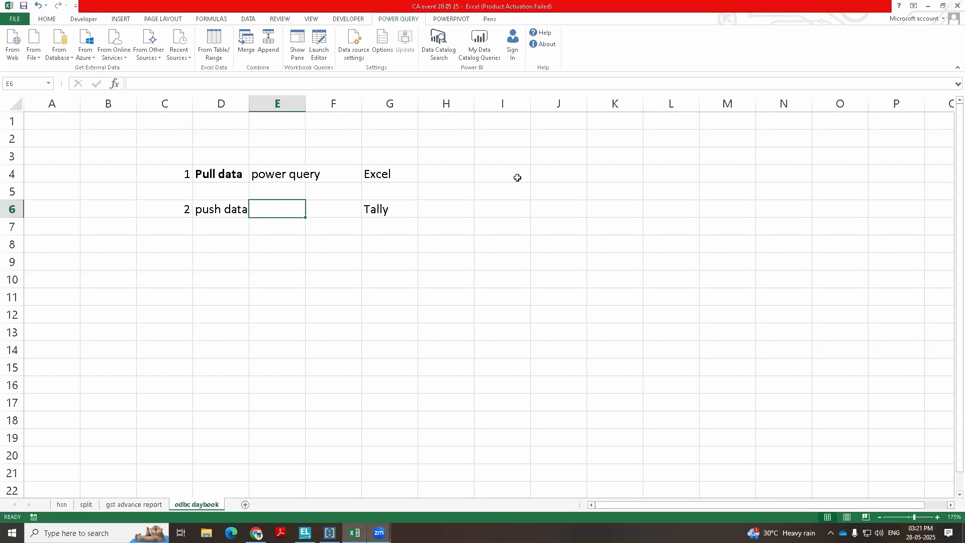
type("T")
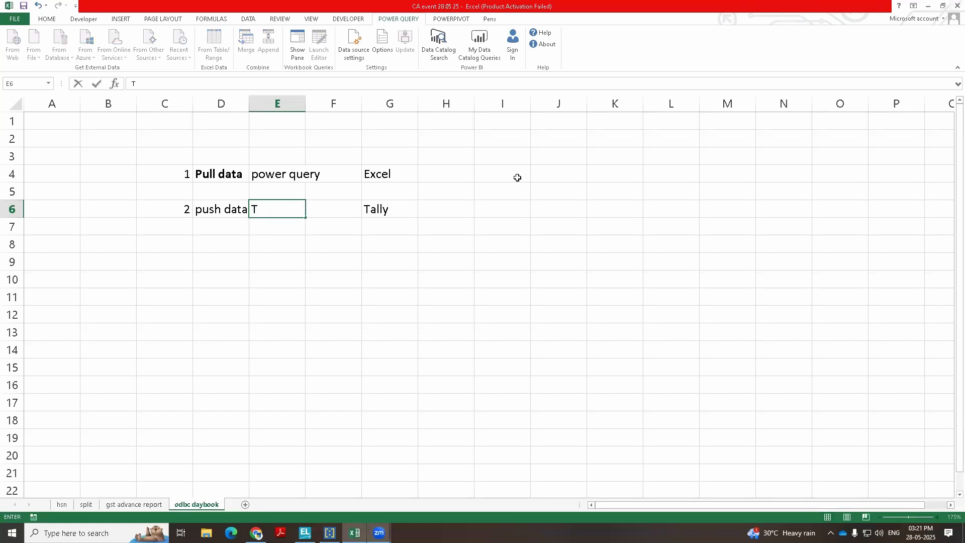
type("DL")
key("Return")
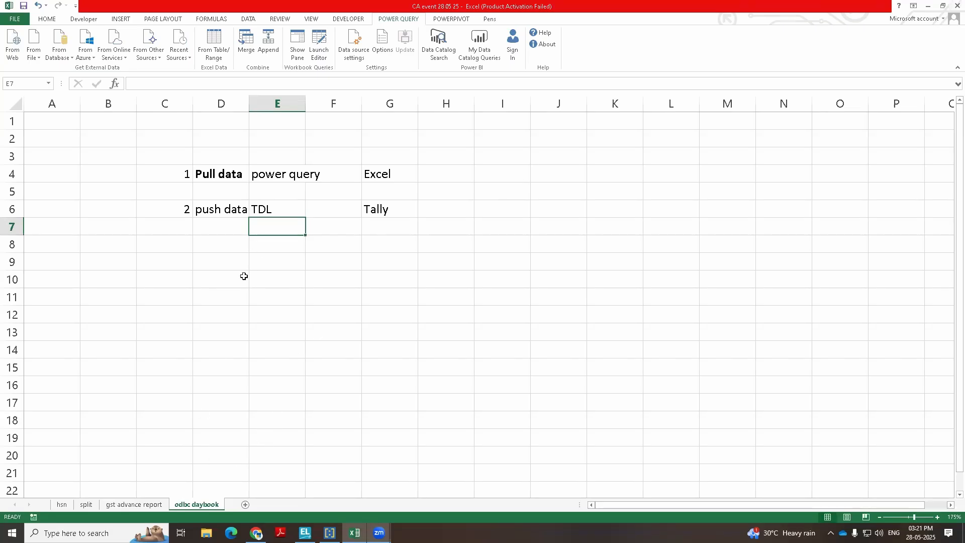
Add a new worksheet and rename it Daybook
left_click(244, 505)
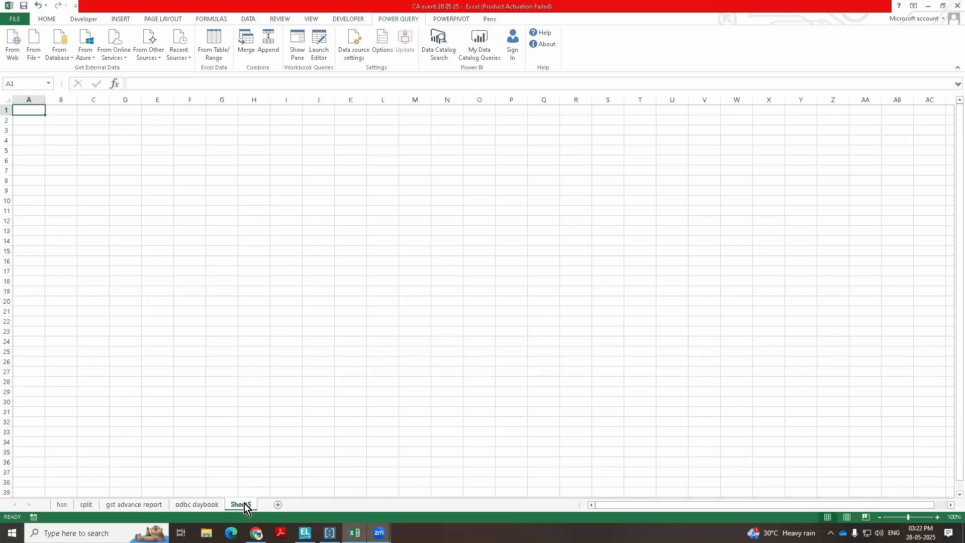
double_click(243, 504)
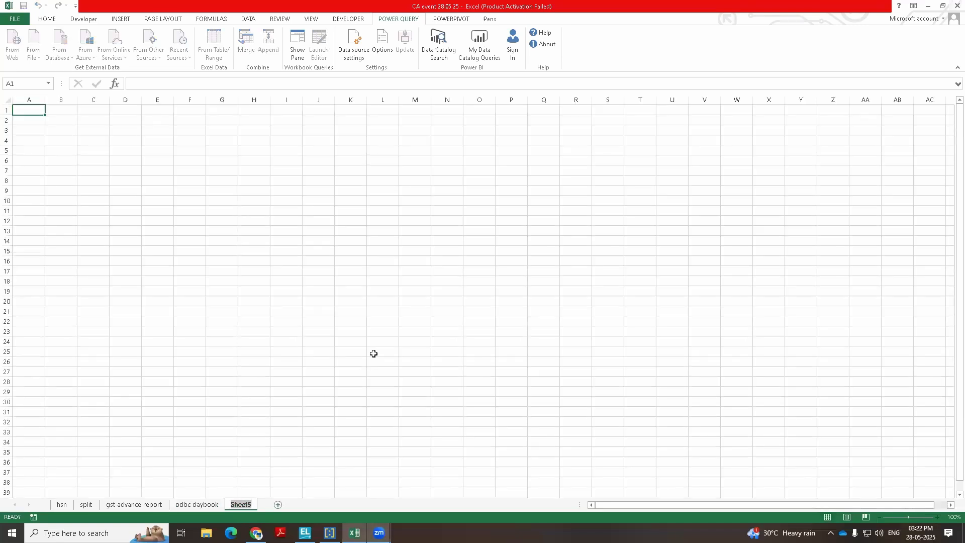
type("Daybook")
key("Return")
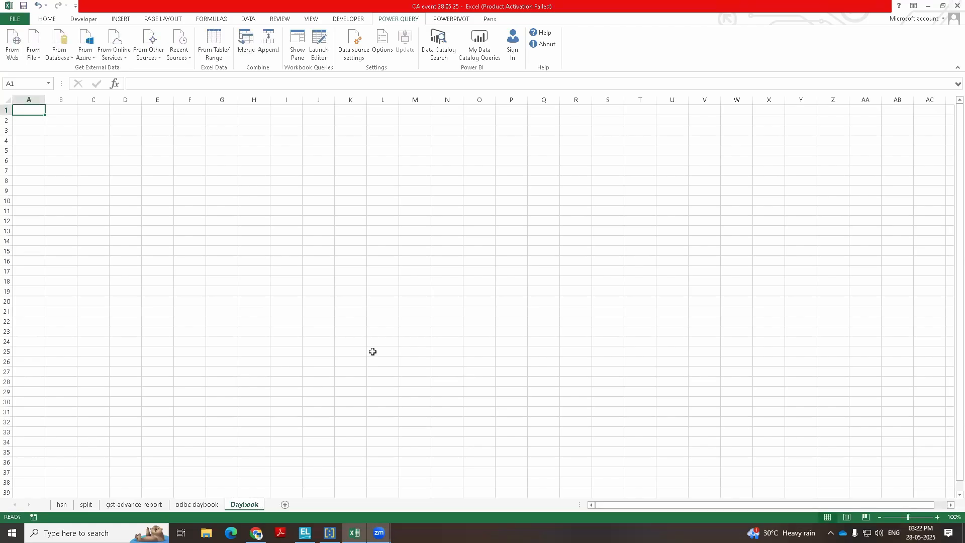
Start a Power Query import From ODBC using the TallyODBC64_9000 data source
scroll(226, 276, "up", 2)
scroll(225, 276, "up", 1)
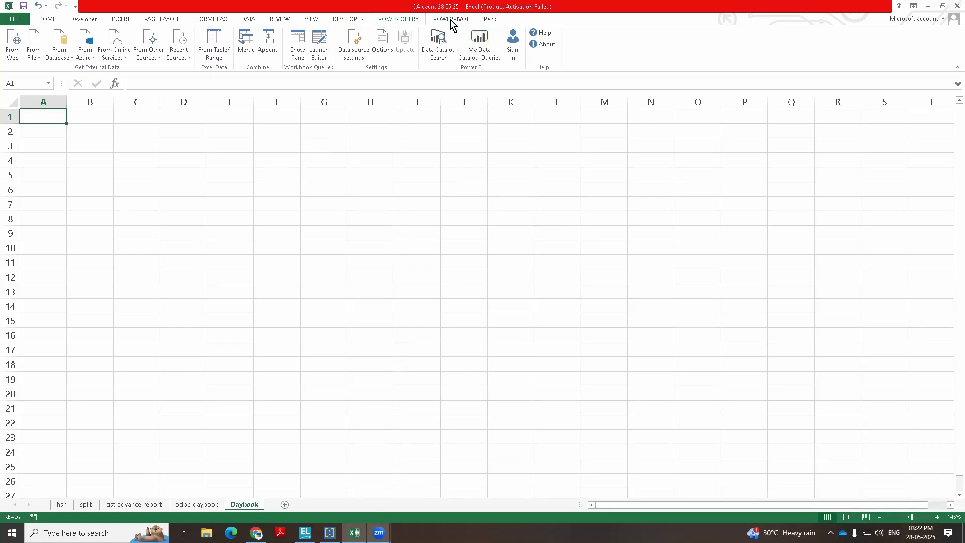
left_click(249, 20)
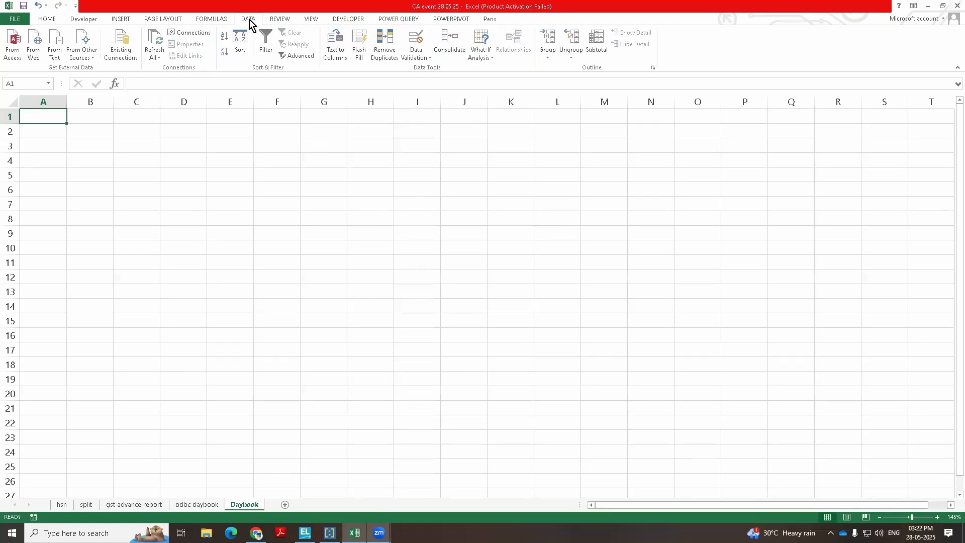
left_click(83, 50)
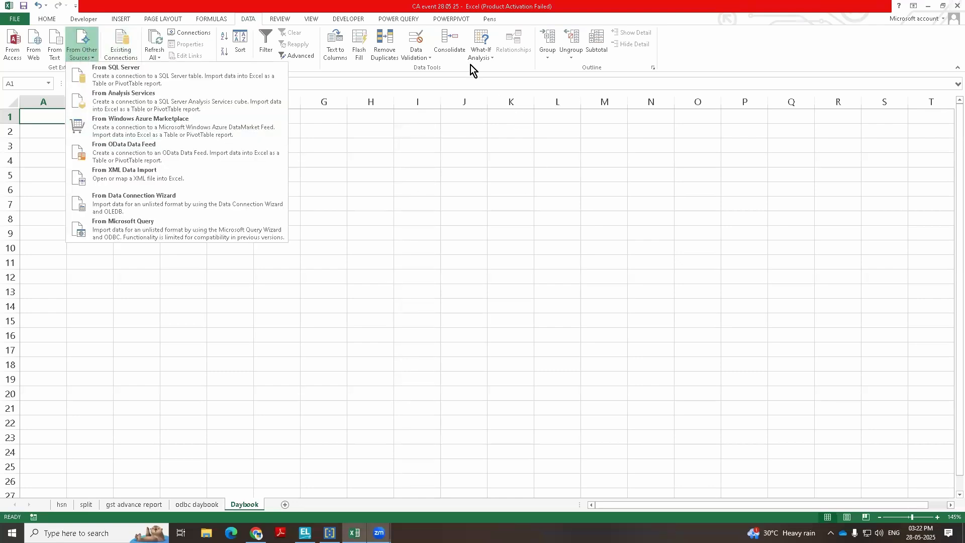
left_click(407, 21)
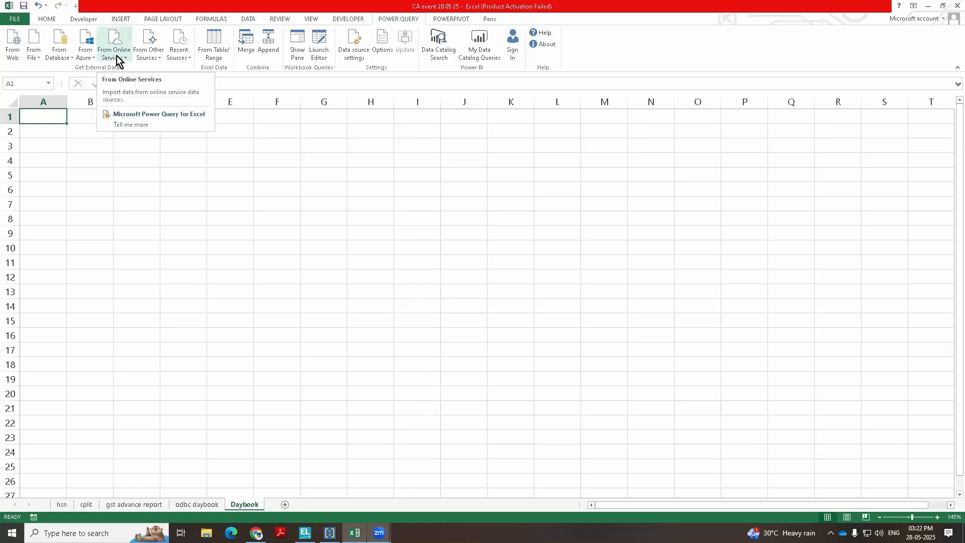
left_click(146, 60)
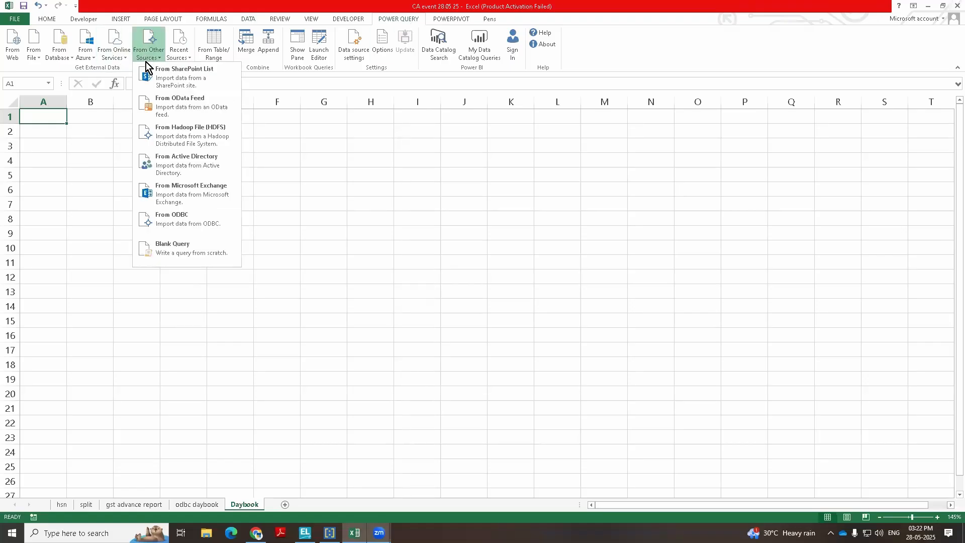
left_click(173, 222)
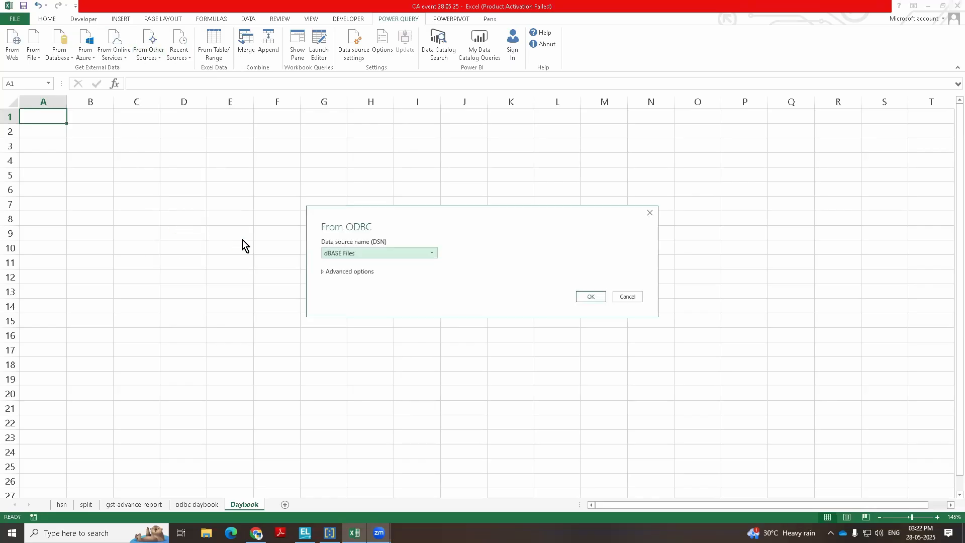
left_click(367, 252)
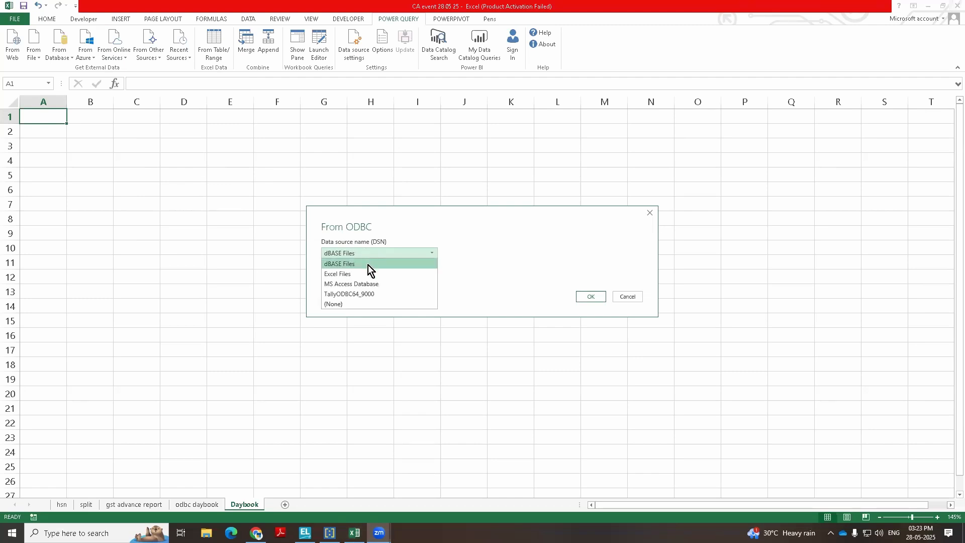
left_click(378, 294)
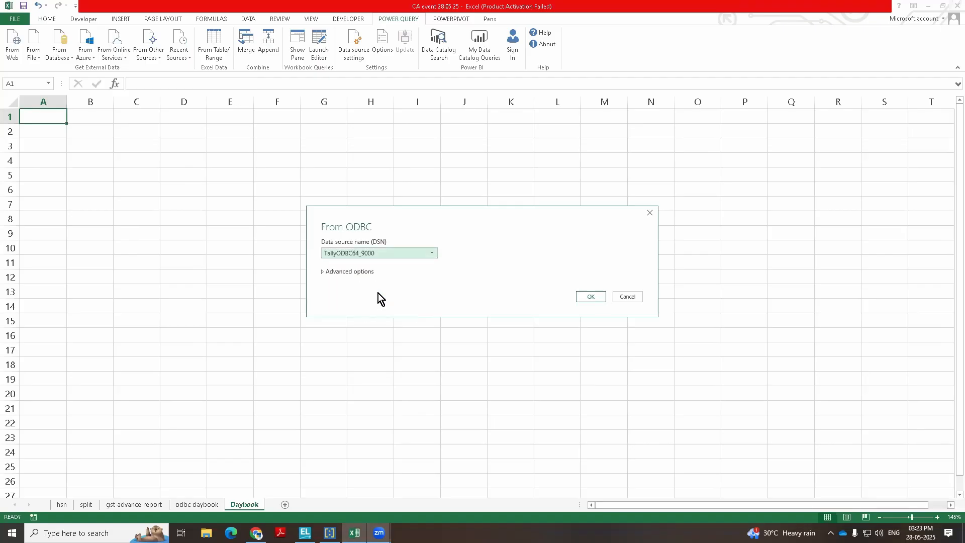
left_click(592, 296)
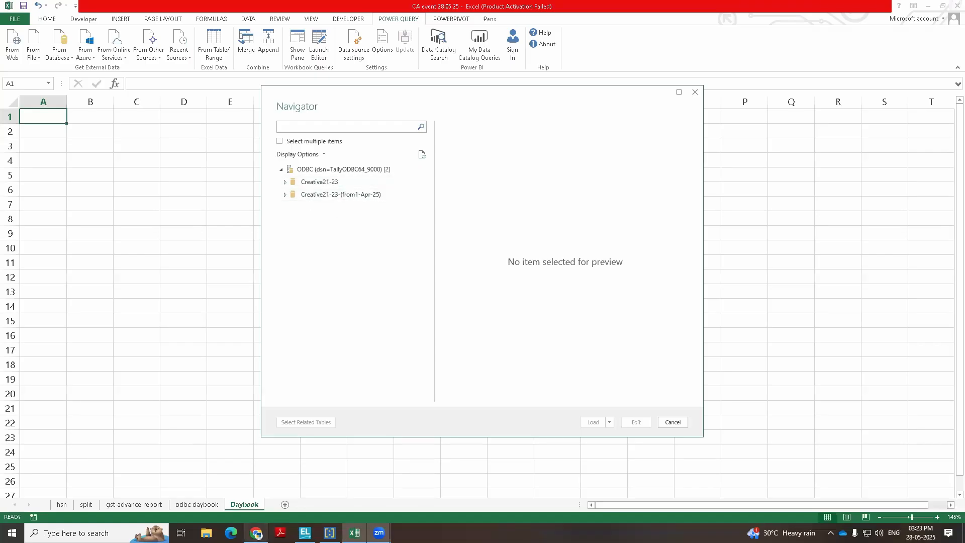
Locate the odbcdaybook table in the Creative21-23-(from1-Apr-25) company's admin folder and load it into the workbook
left_click(305, 533)
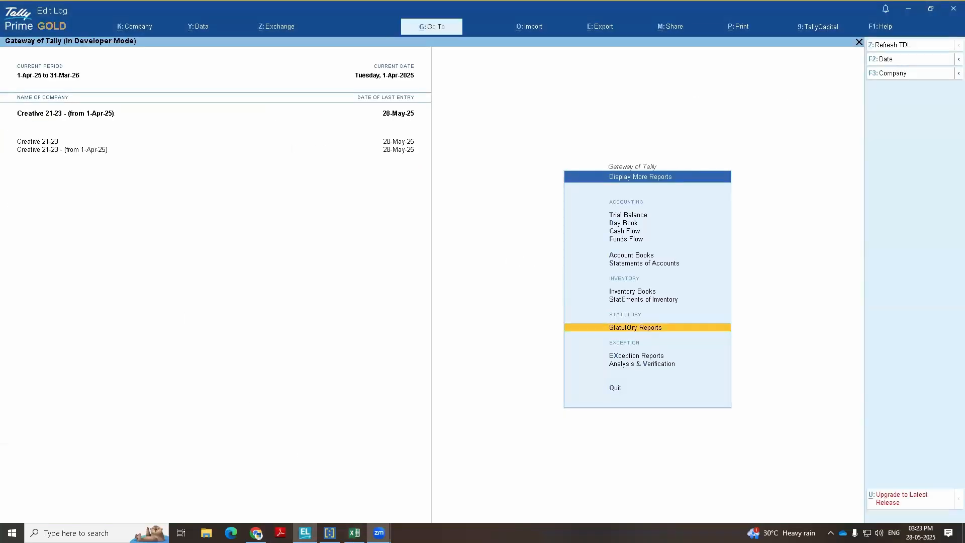
left_click(355, 533)
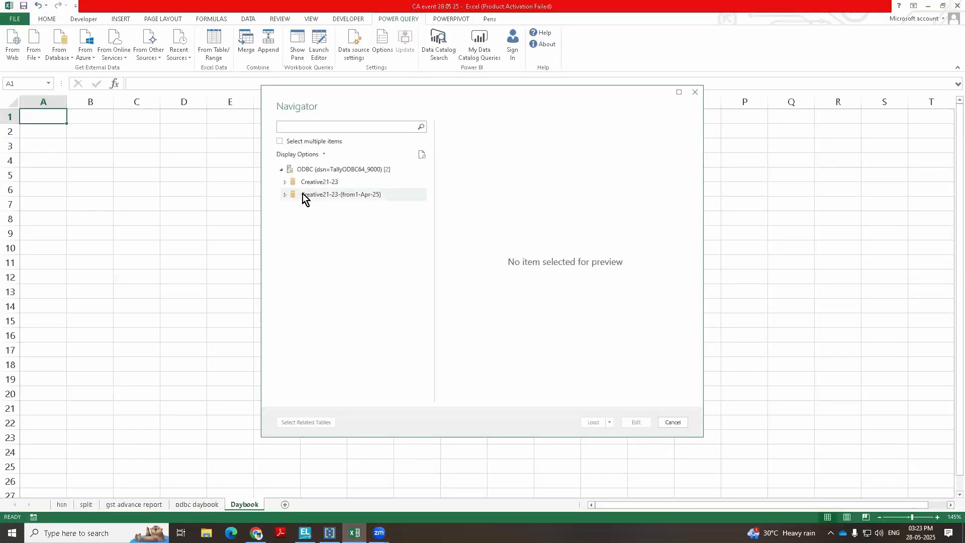
left_click(283, 195)
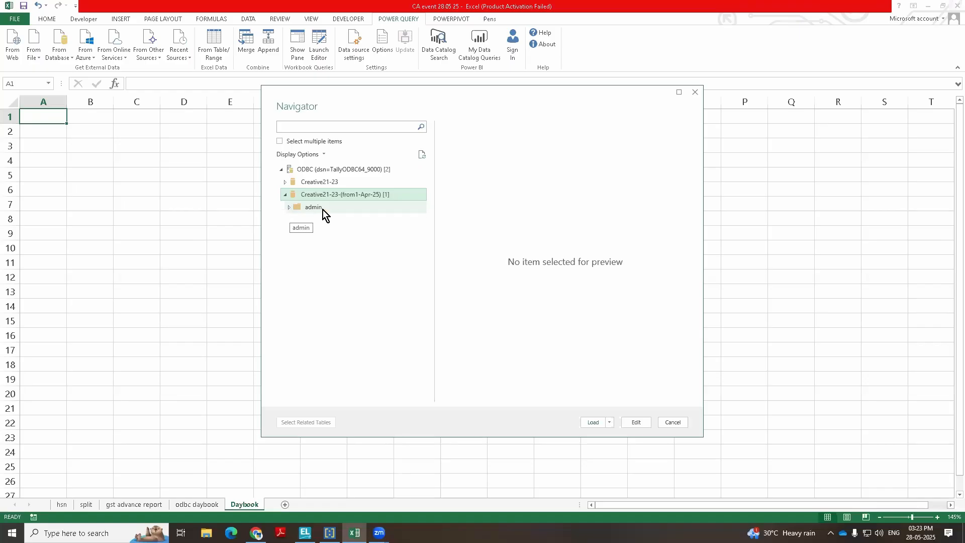
left_click(288, 208)
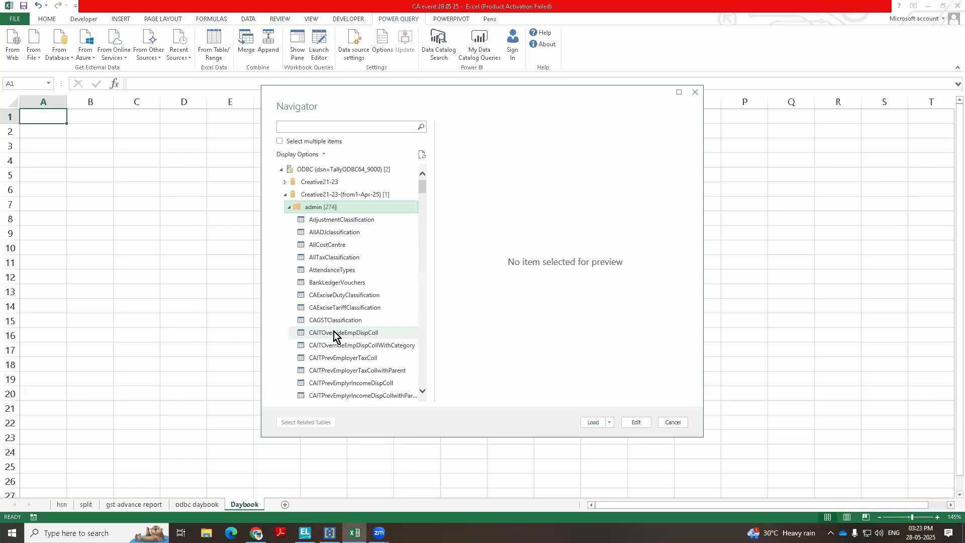
left_click(322, 125)
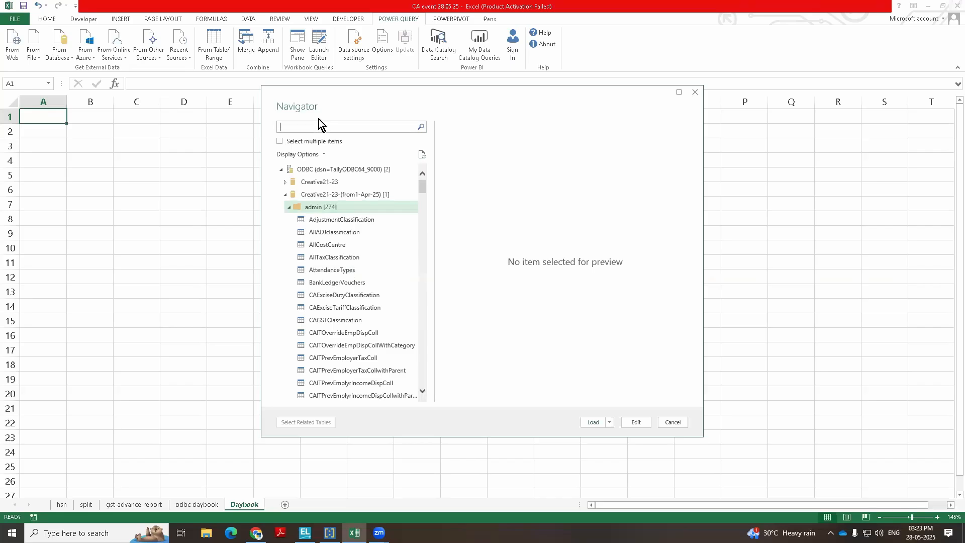
type("odbc")
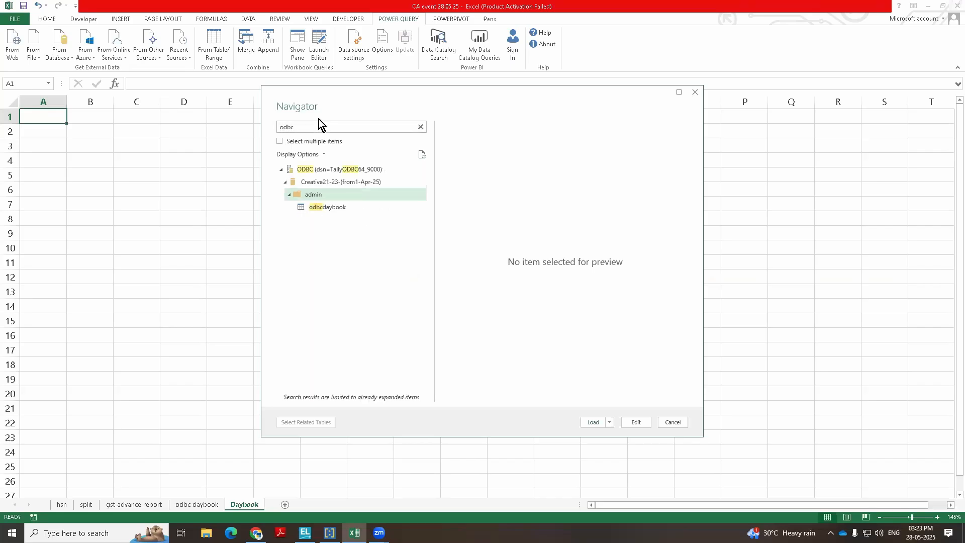
left_click(334, 210)
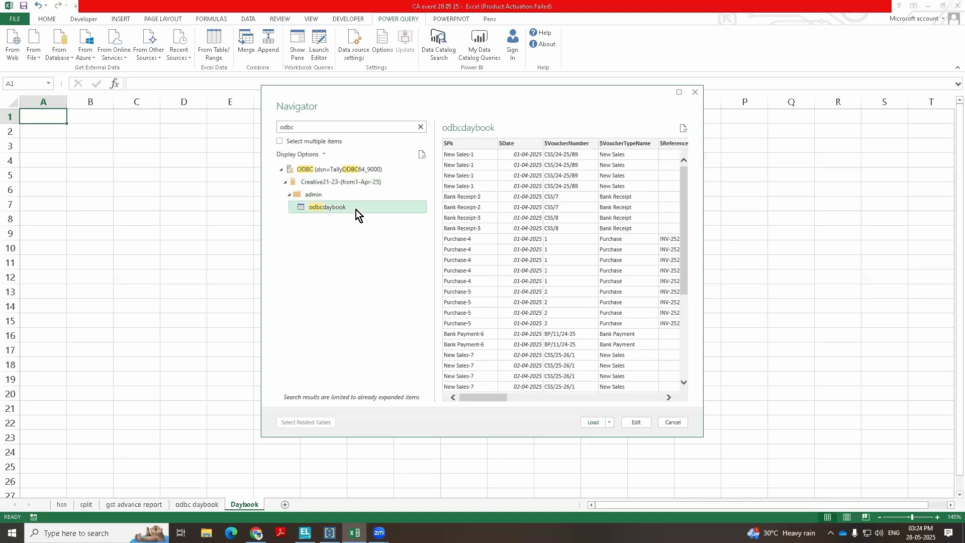
left_click(592, 423)
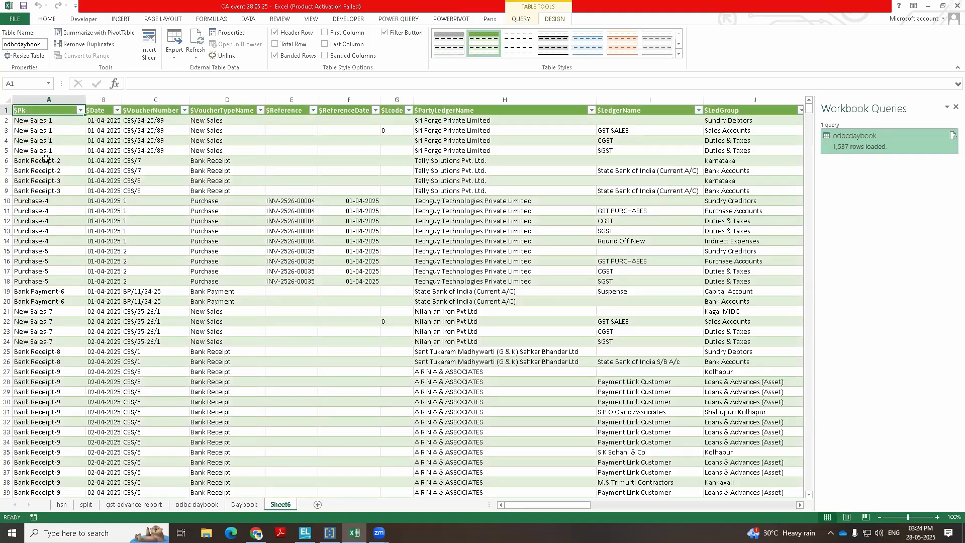
Examine the loaded daybook table's columns, such as voucher number, voucher type, party ledger and ledger group
left_click(50, 100)
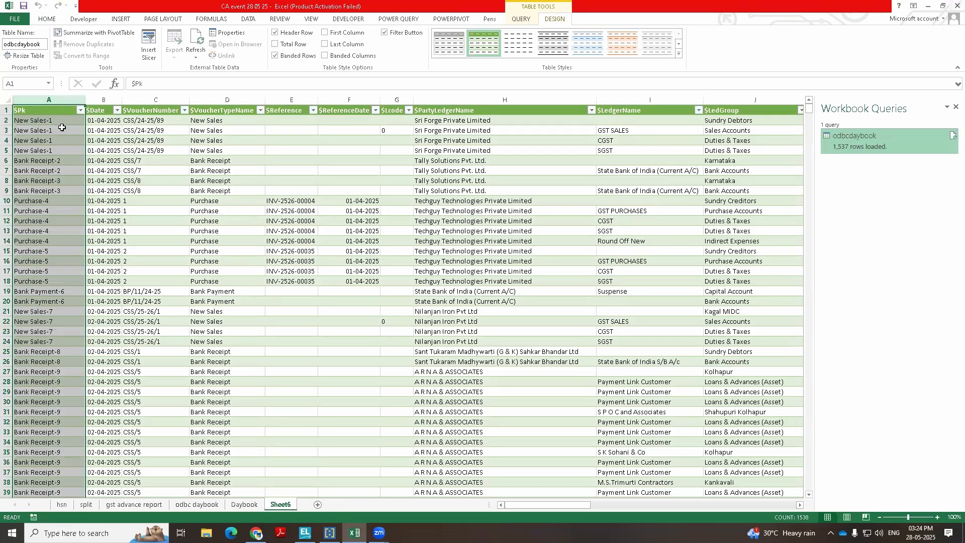
left_click(115, 162)
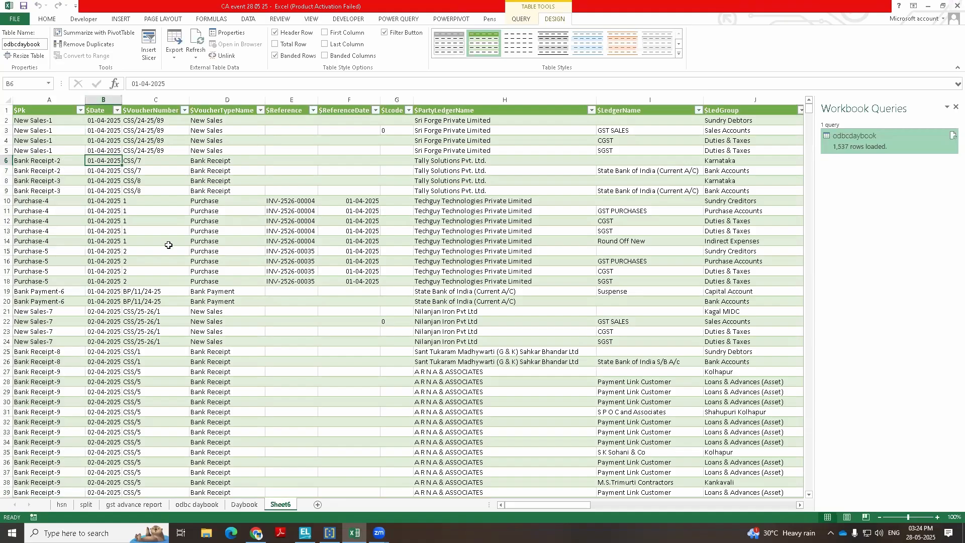
scroll(168, 245, "up", 2, "ctrl")
scroll(162, 231, "up", 2)
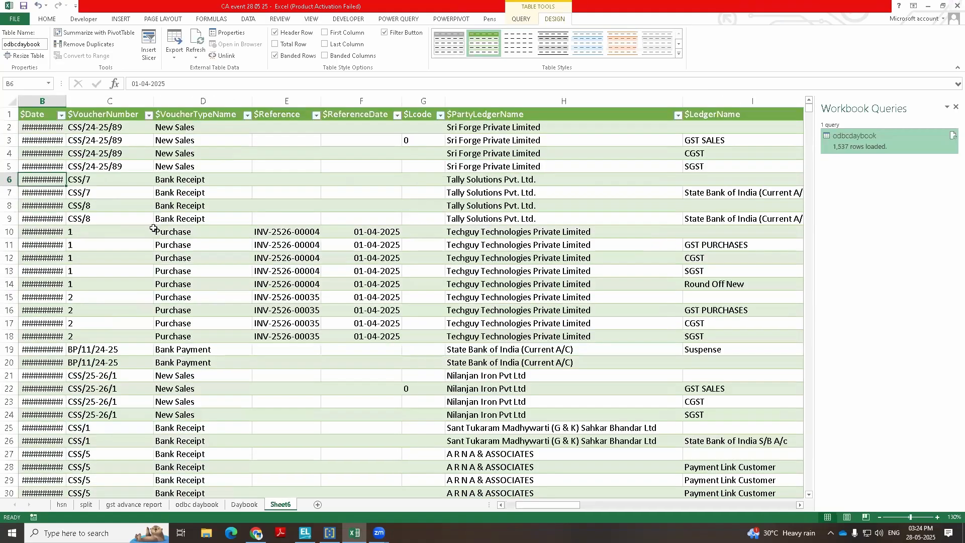
left_click(108, 128)
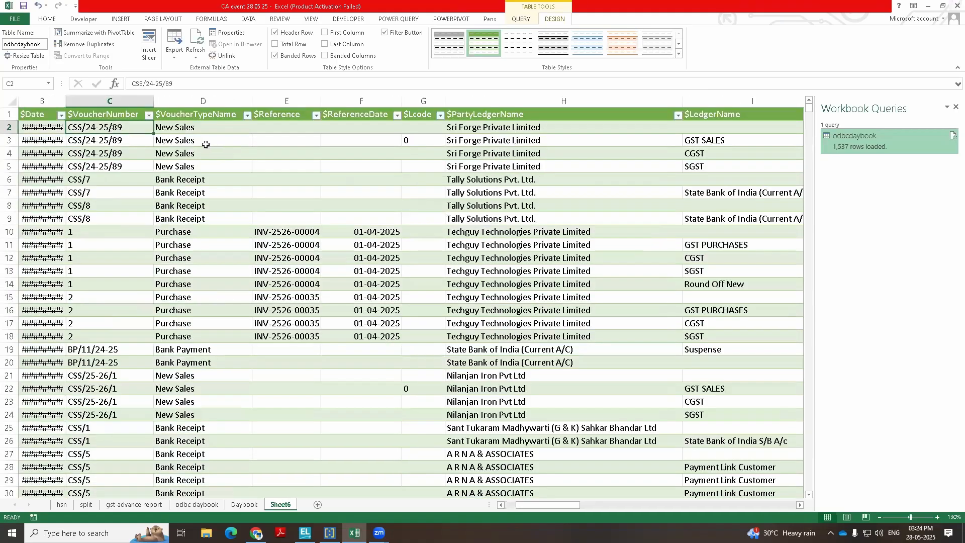
left_click(195, 128)
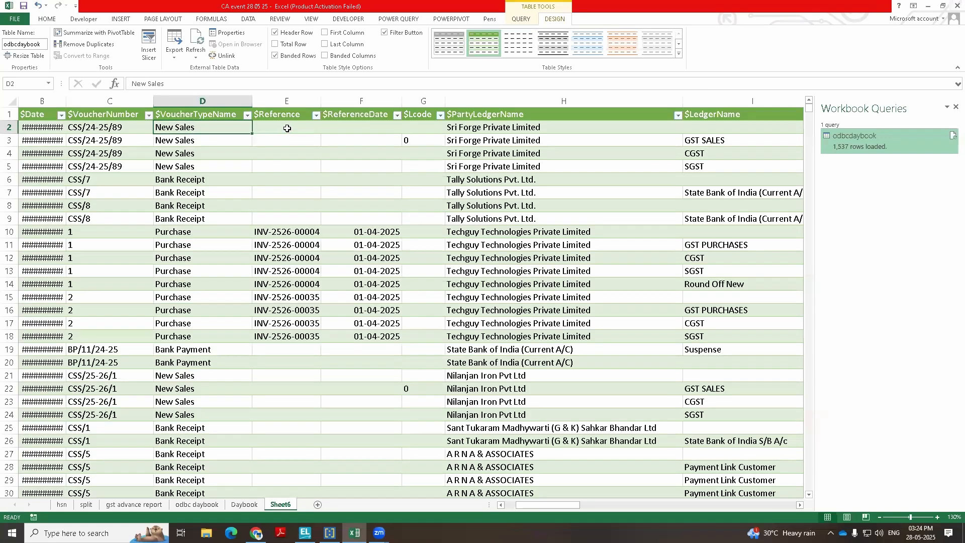
key("Right")
left_click(356, 126)
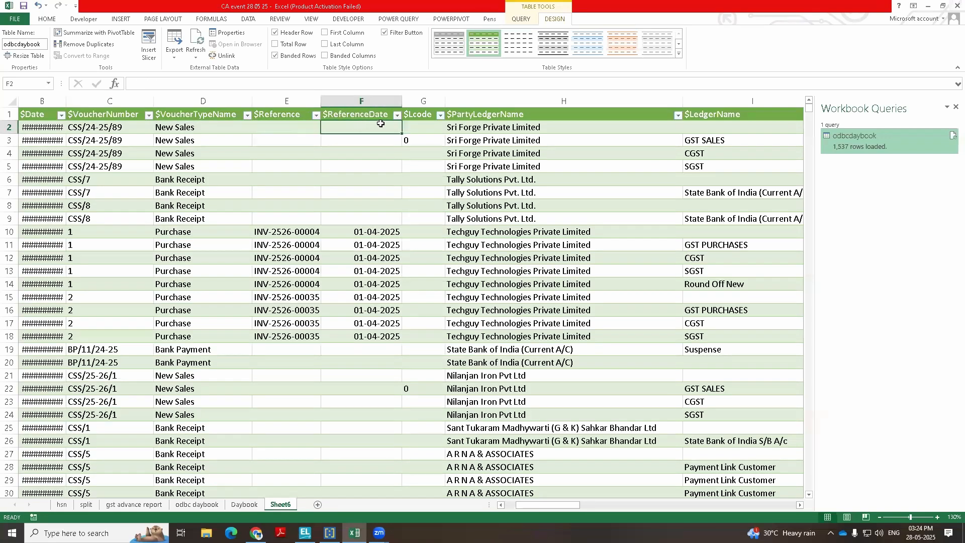
left_click(426, 125)
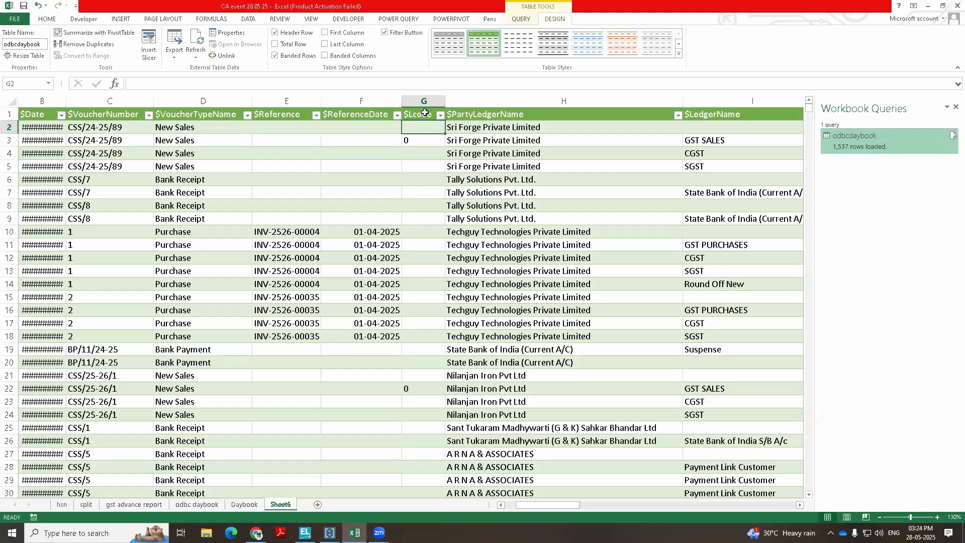
left_click(492, 128)
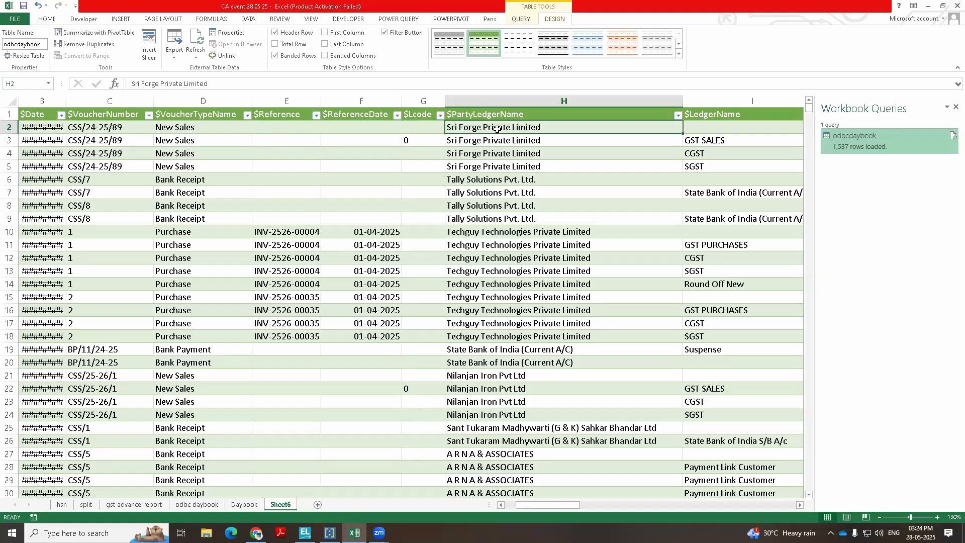
key("Right")
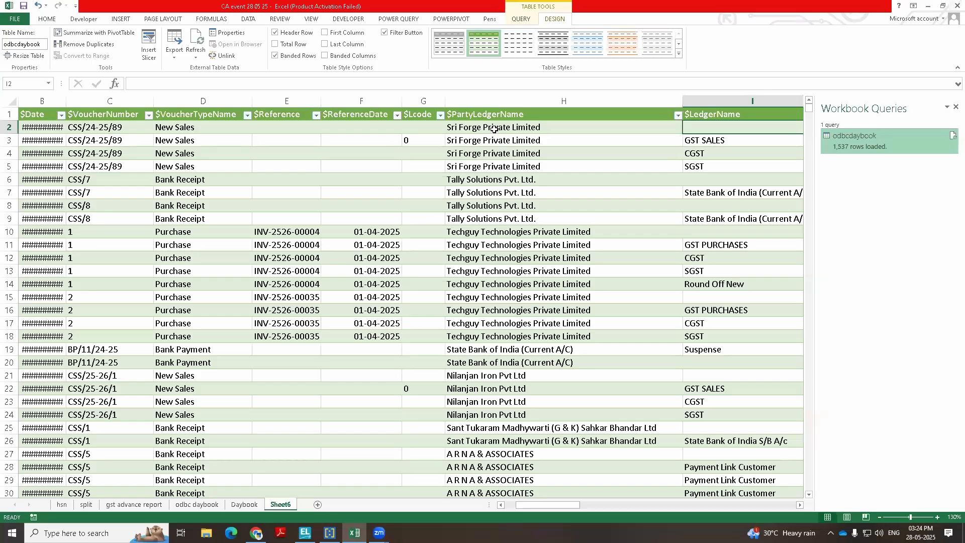
left_click(706, 140)
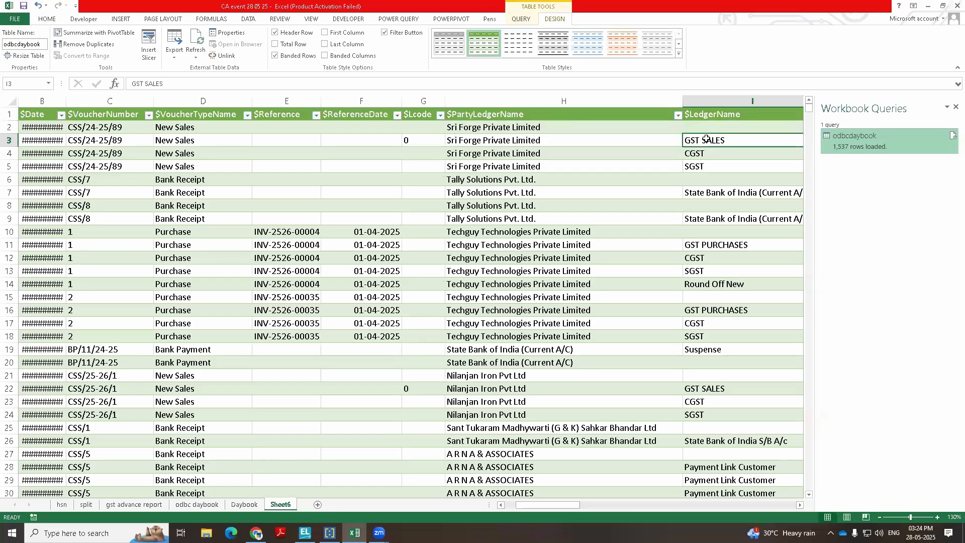
left_click(504, 141)
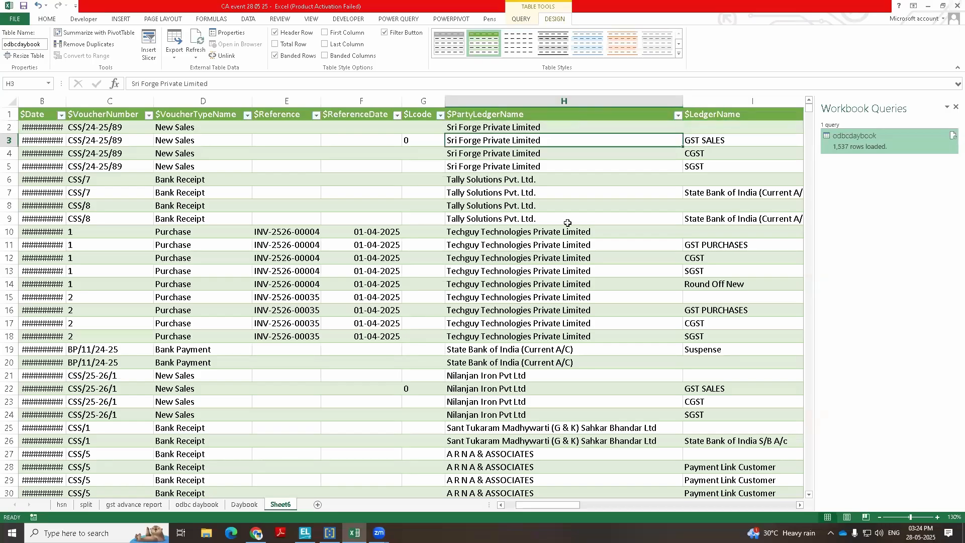
key("Right")
key("Right")
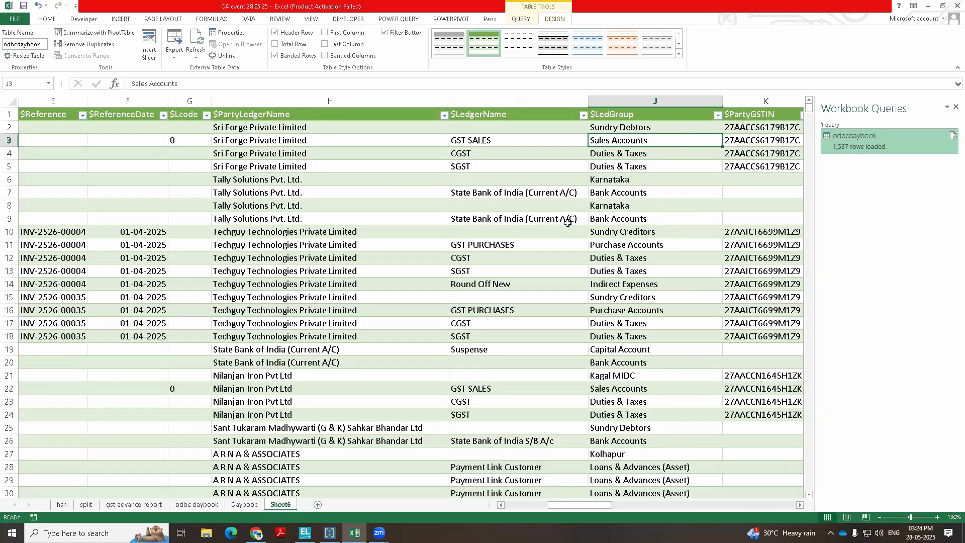
Scroll across the loaded daybook table's columns from reference through amount, Dr/Cr and narration
key("Right")
key("Right")
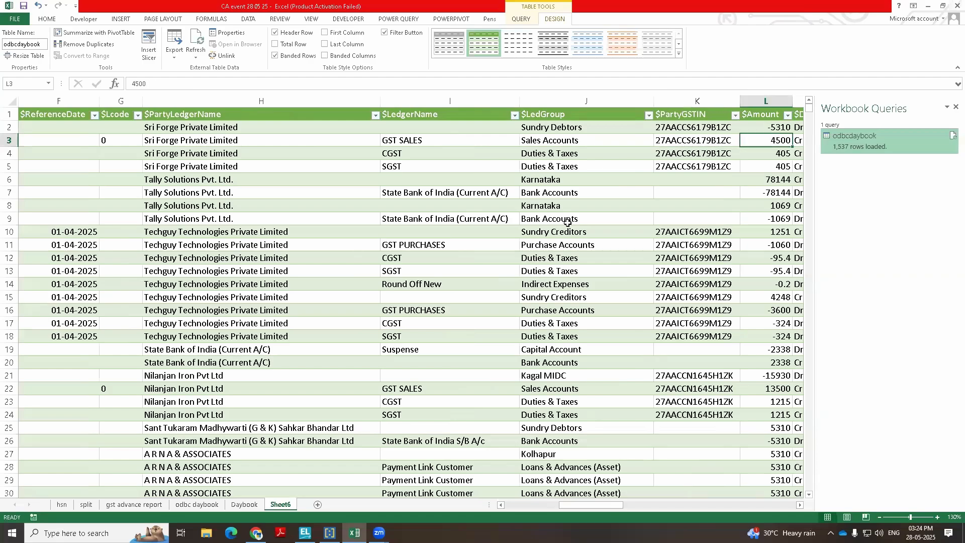
key("Right")
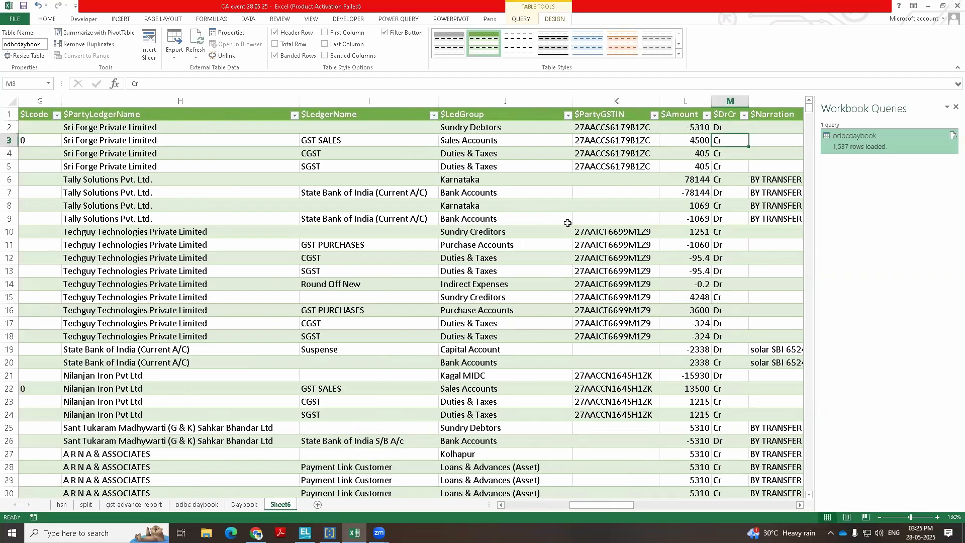
key("Right")
key("Right")
key("Left")
key("Left")
key("Left")
key("Left")
key("Left")
key("Left")
key("Left")
key("Left")
key("Left")
key("Left")
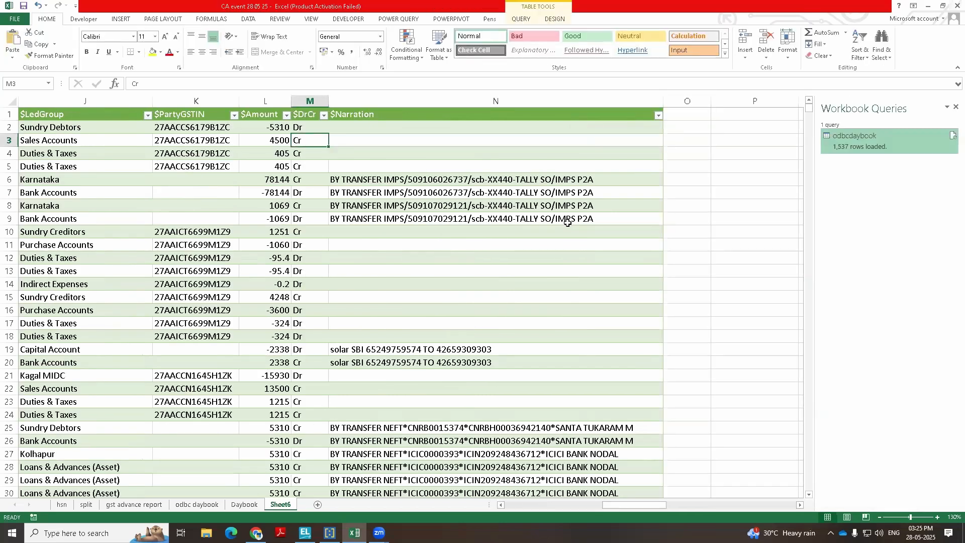
key("Left")
key("Left")
key("Left")
key("Left")
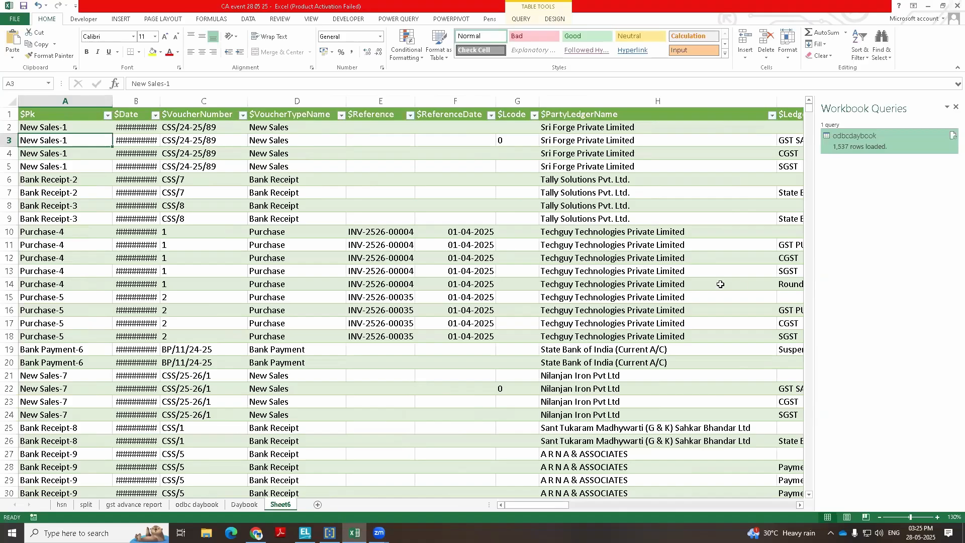
Open the odbcdaybook query in Power Query Editor and change the $ReferenceDate column type to Date
mouse_move(868, 145)
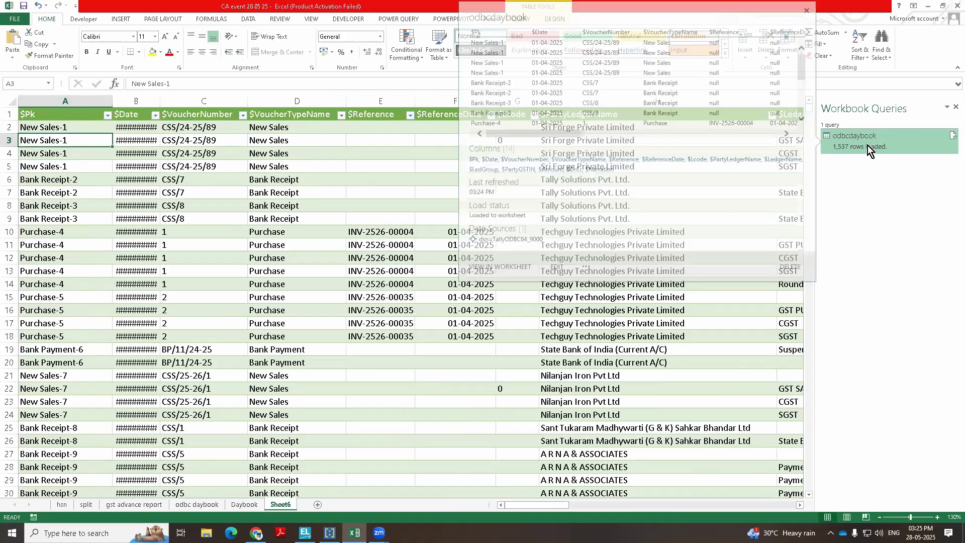
double_click(862, 140)
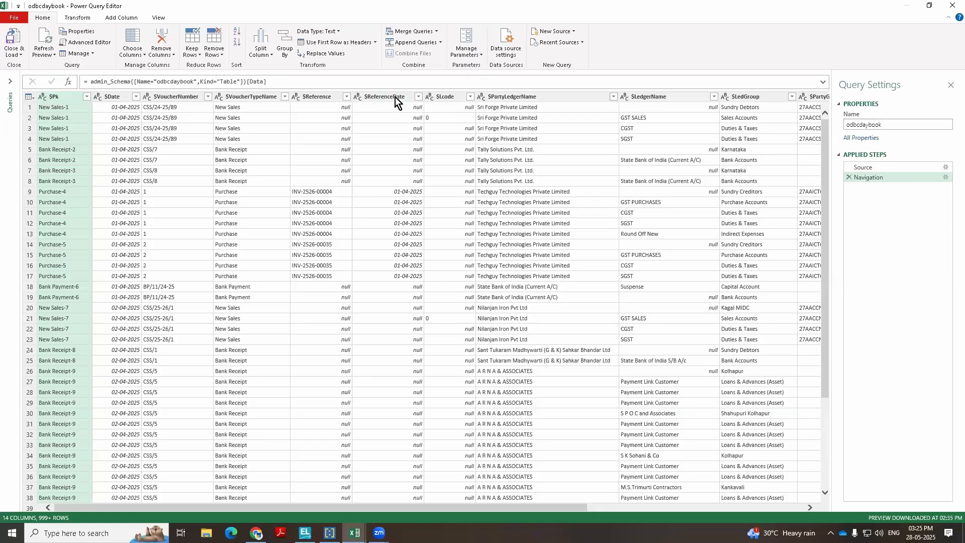
left_click(388, 195)
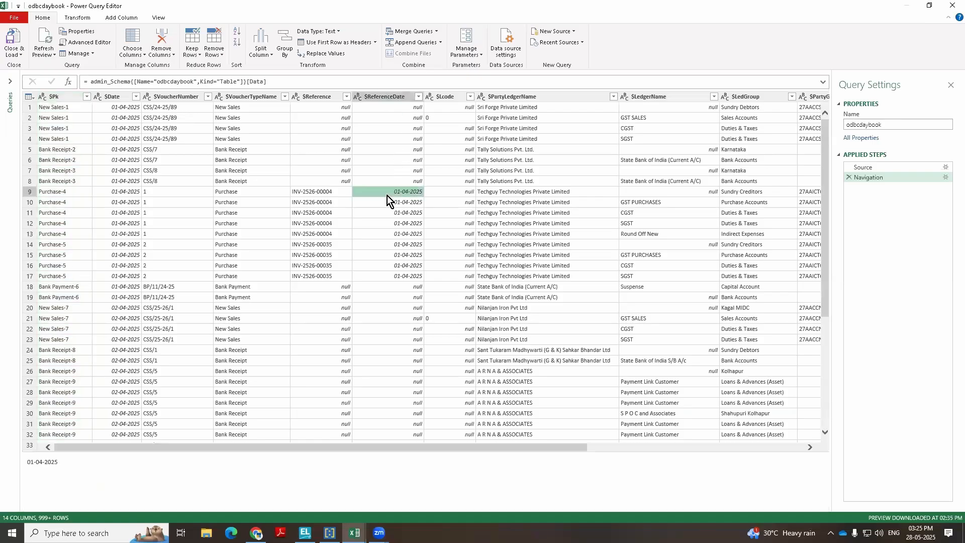
left_click(357, 99)
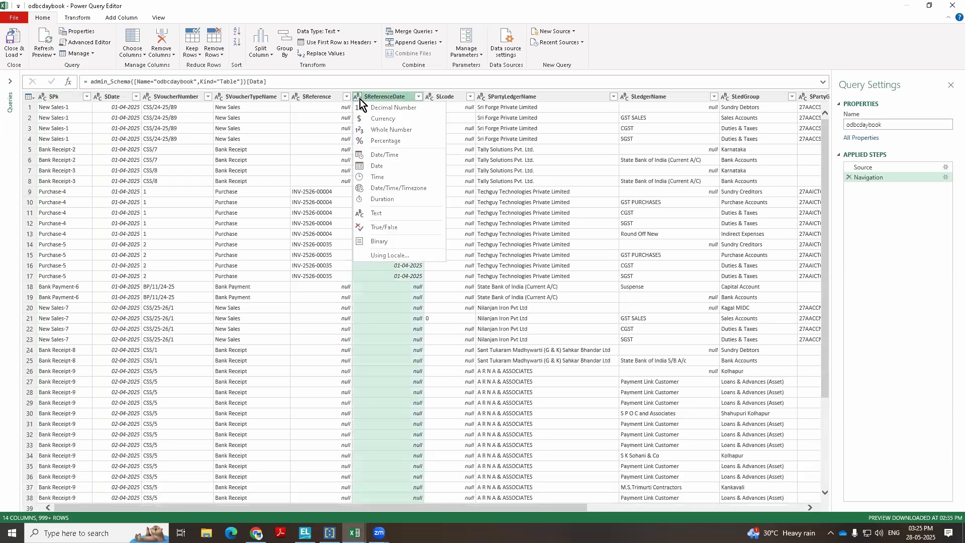
left_click(384, 165)
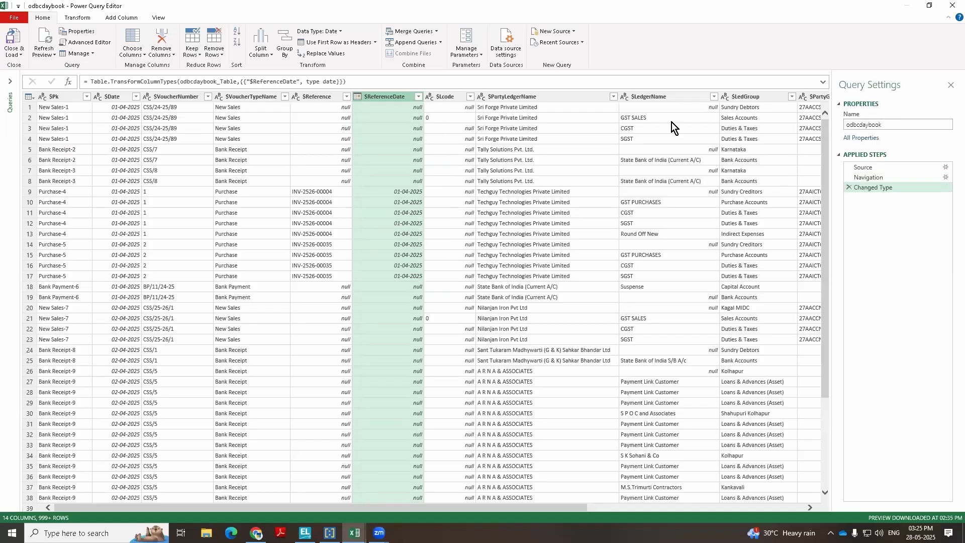
Change the $Amount column's data type to Decimal Number
left_click(748, 122)
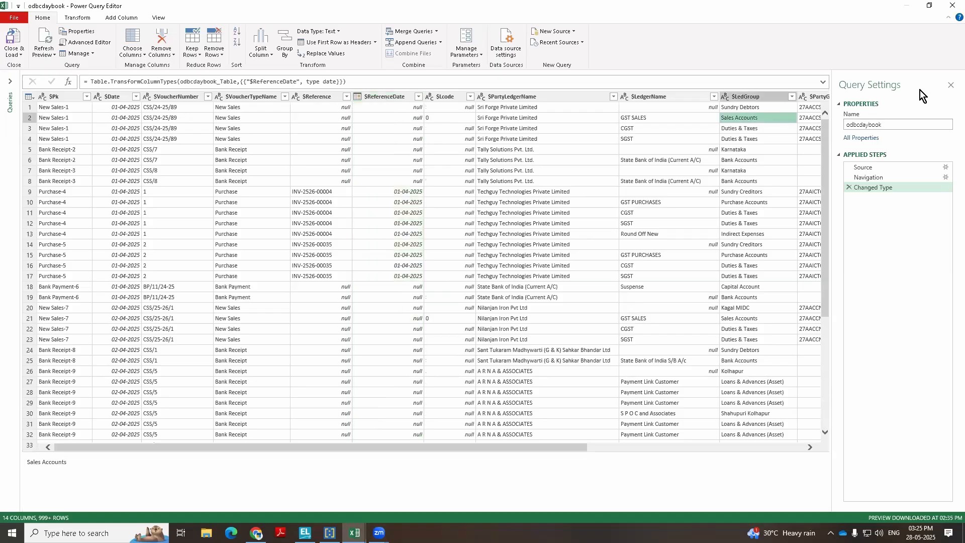
key("Right")
key("Right")
key("Right")
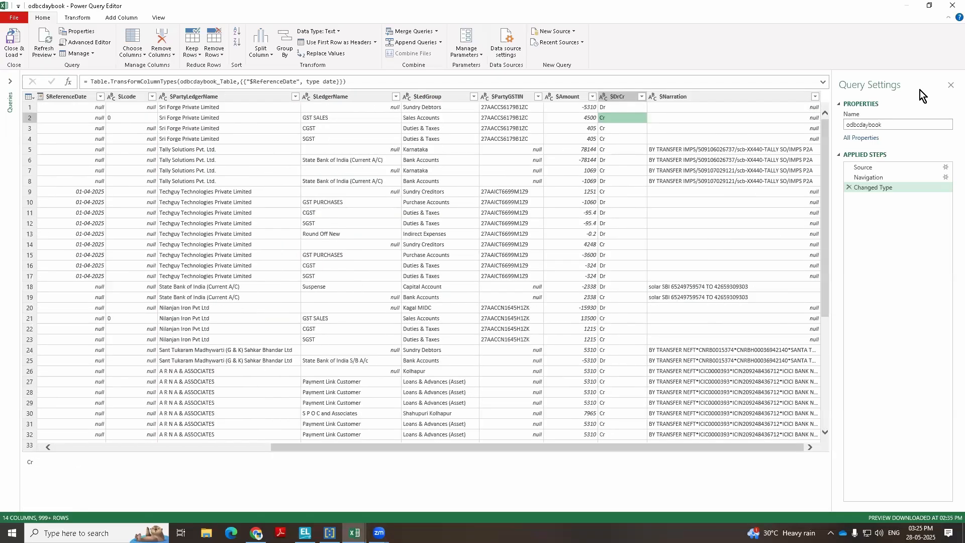
key("Right")
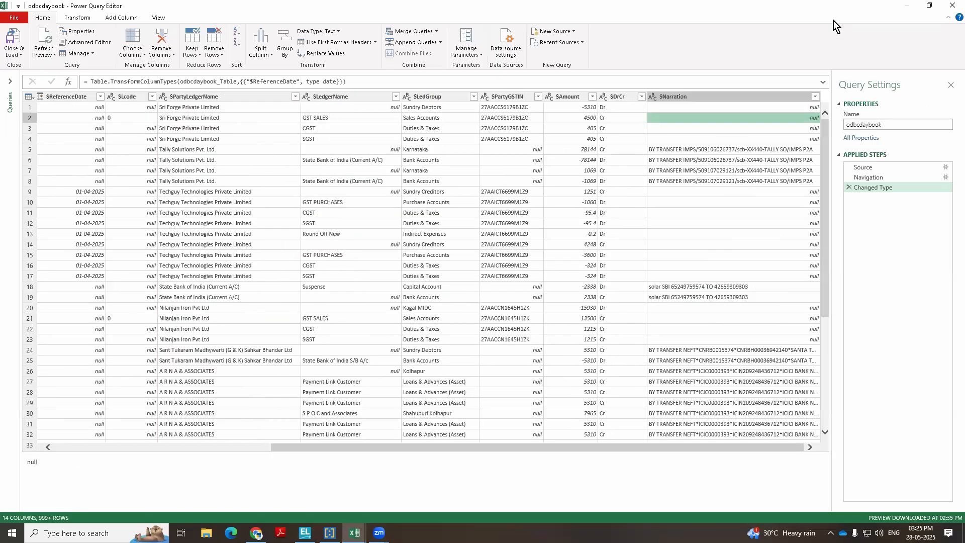
left_click(550, 98)
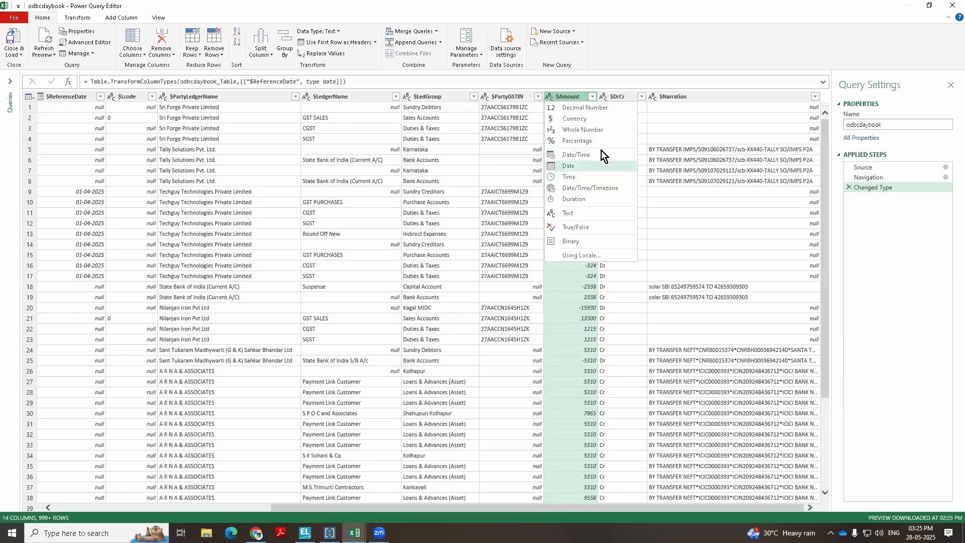
left_click(596, 110)
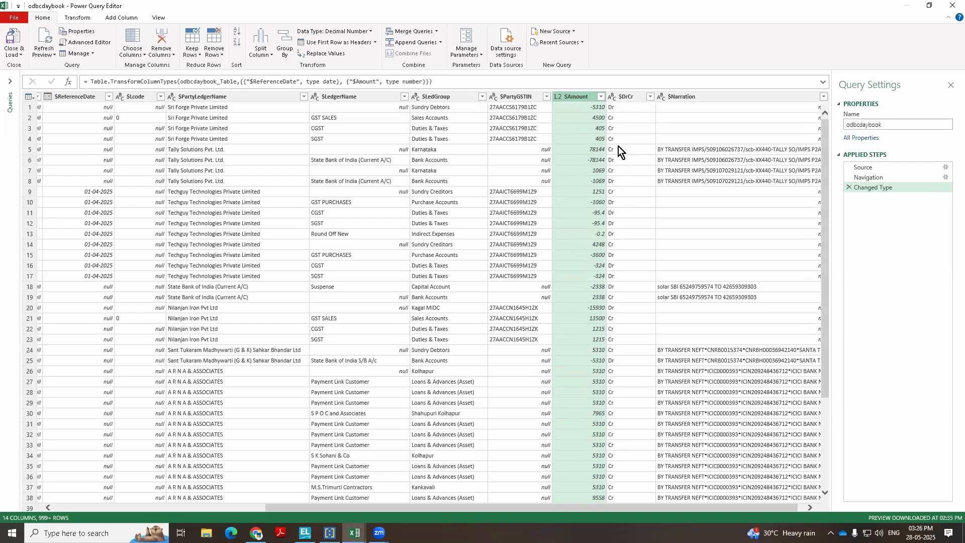
Change the $Date column's data type to Date
left_click(226, 165)
key("Left")
key("Left")
key("Left")
key("Left")
key("Left")
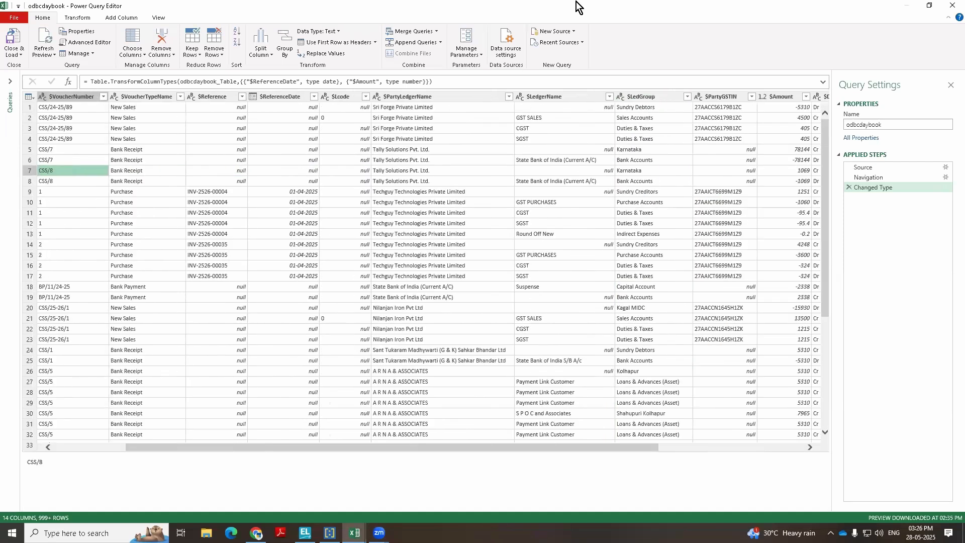
key("Left")
key("Left")
key("Left")
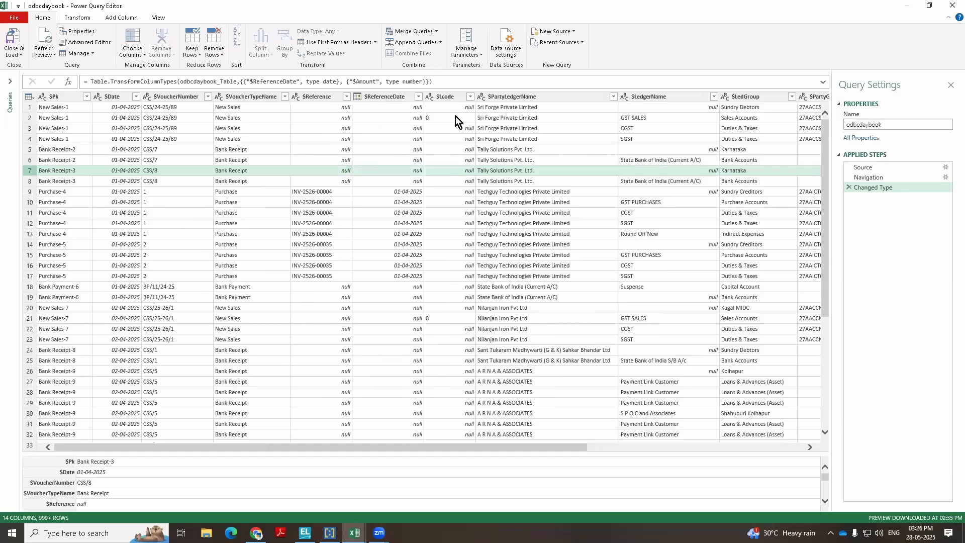
left_click(97, 97)
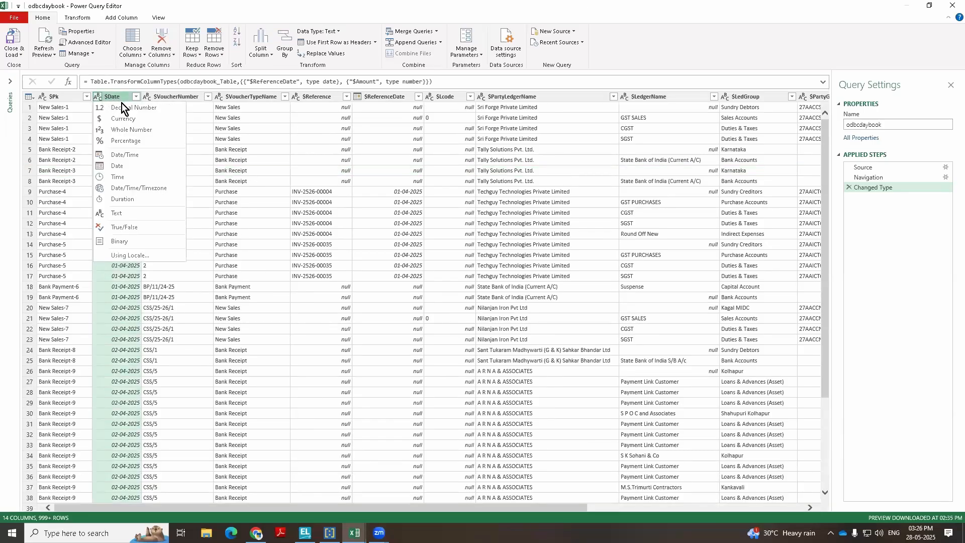
left_click(133, 166)
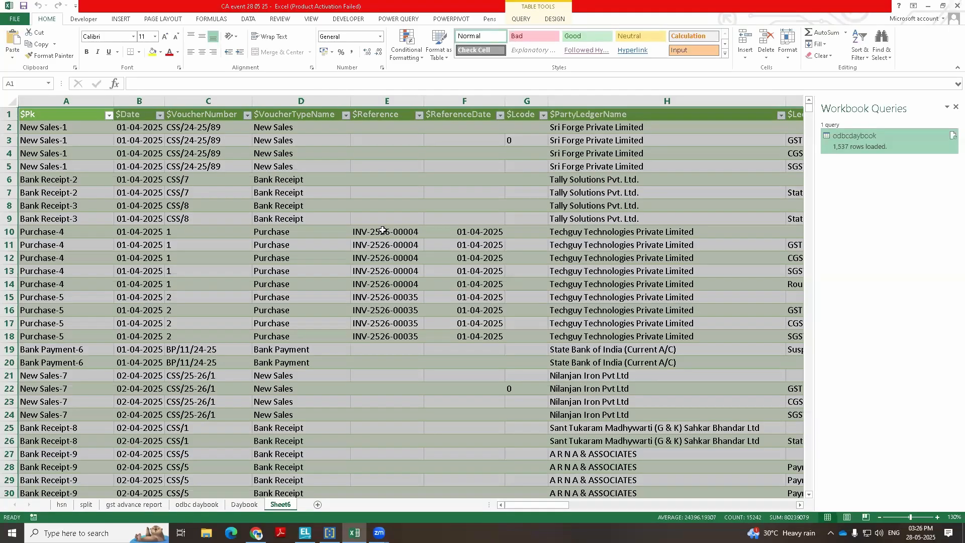
Review the reloaded daybook table's date, reference date and amount columns in the worksheet
mouse_move(871, 151)
left_click(485, 306)
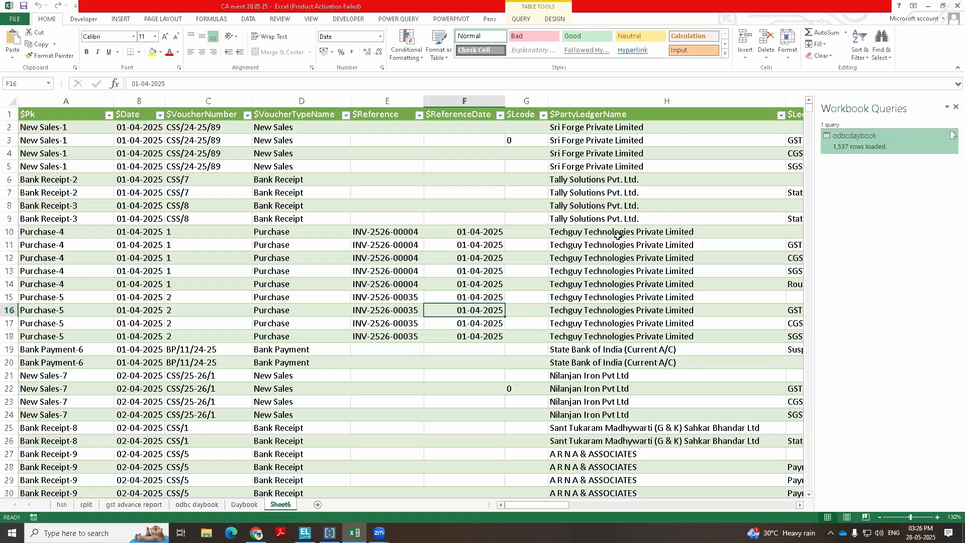
key("Right")
key("Right")
key("Right")
key("Right")
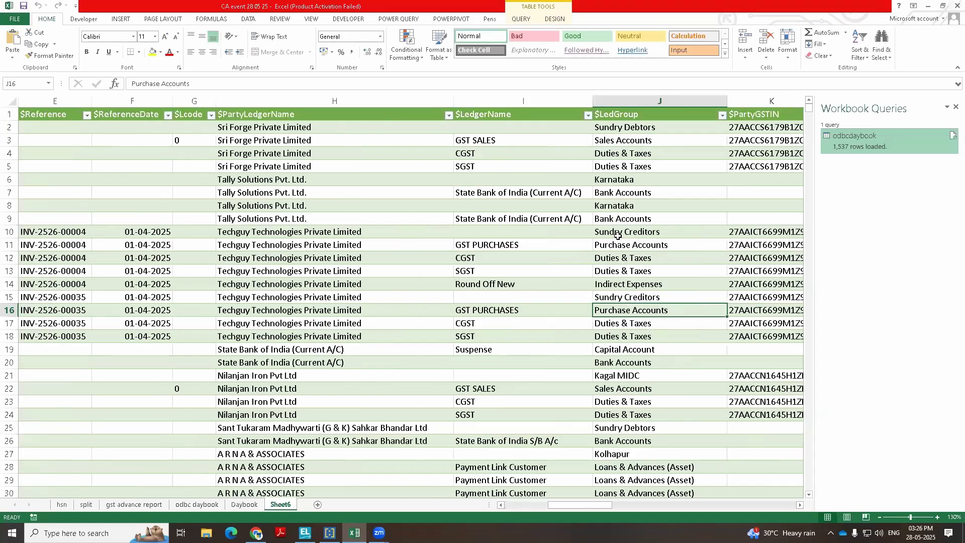
key("Right")
key("Right")
key("Right")
key("Right")
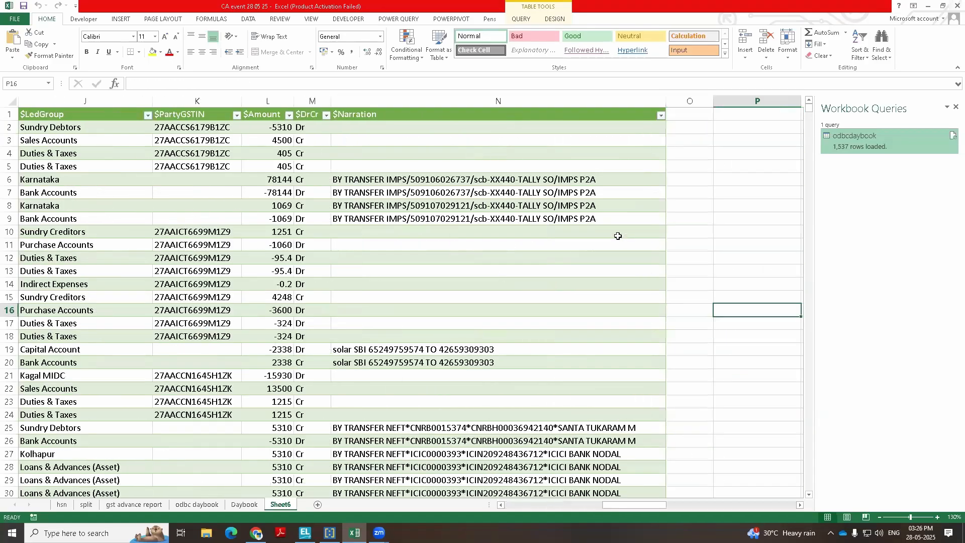
key("Left")
key("Left")
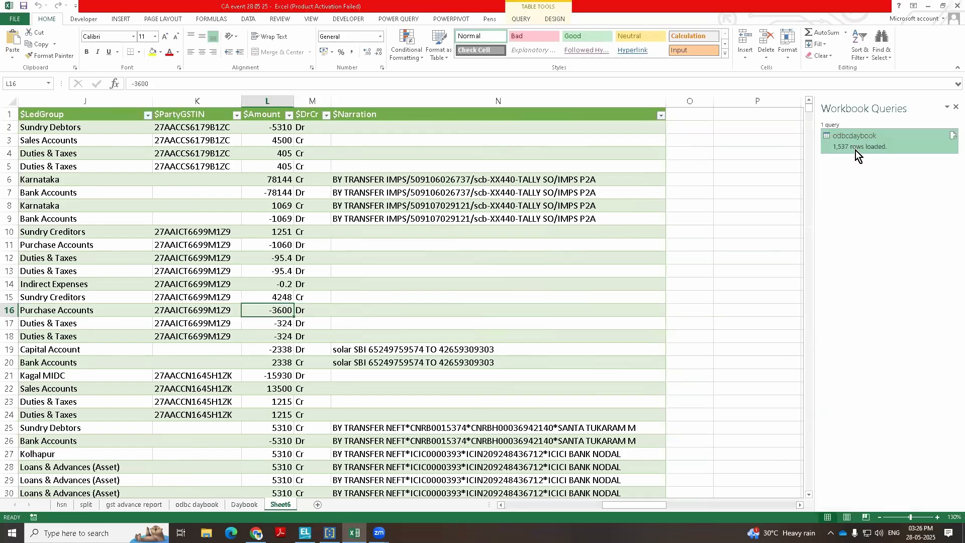
mouse_move(878, 141)
left_click(172, 218)
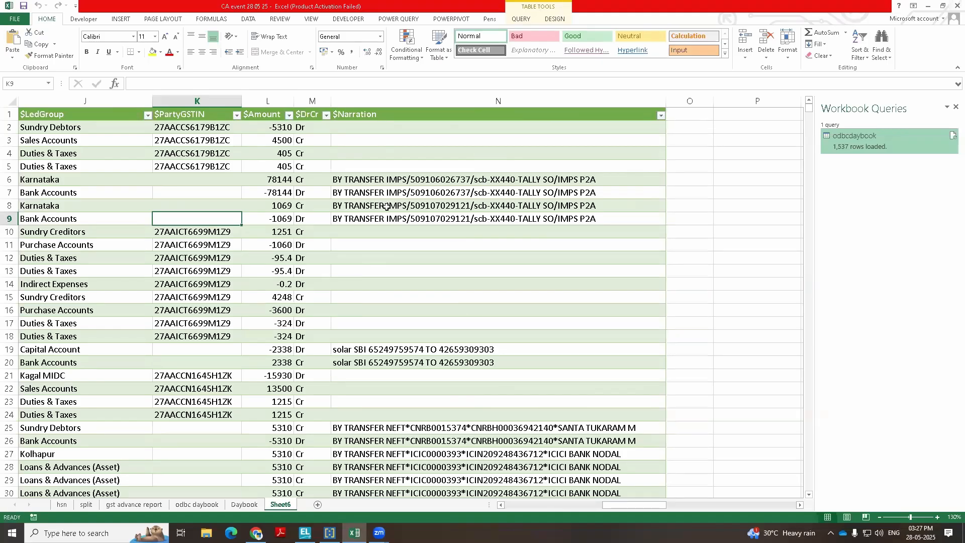
key("Left")
key("Left")
key("Left")
key("Left")
key("Left")
key("Left")
key("Left")
key("Left")
key("Left")
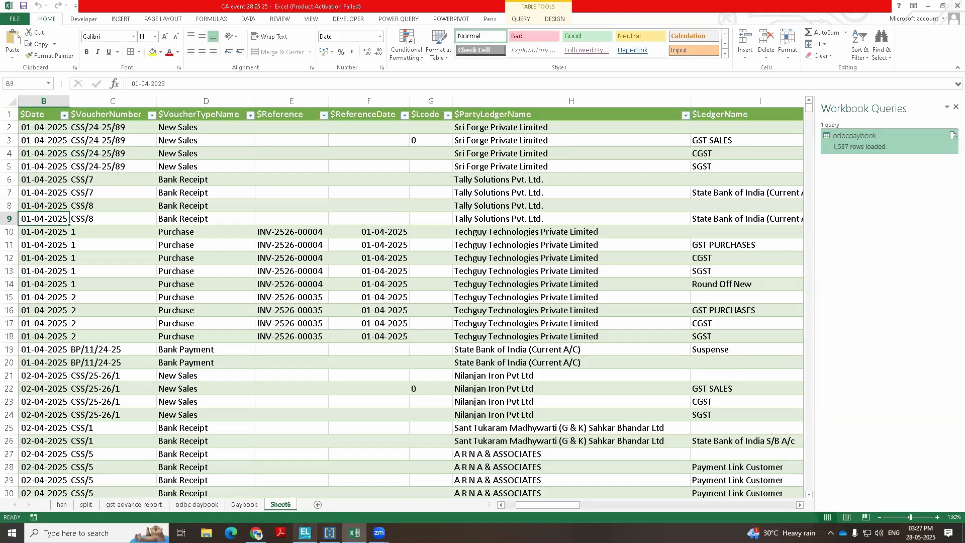
Switch to Tally and open the Sales Register's April voucher list
left_click(305, 533)
key("Escape")
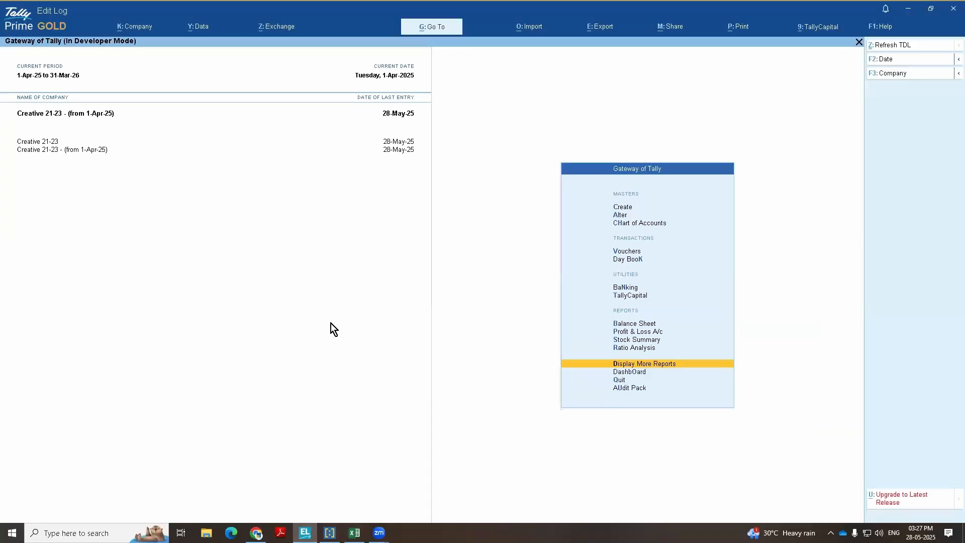
key("Escape")
key("n")
key("d")
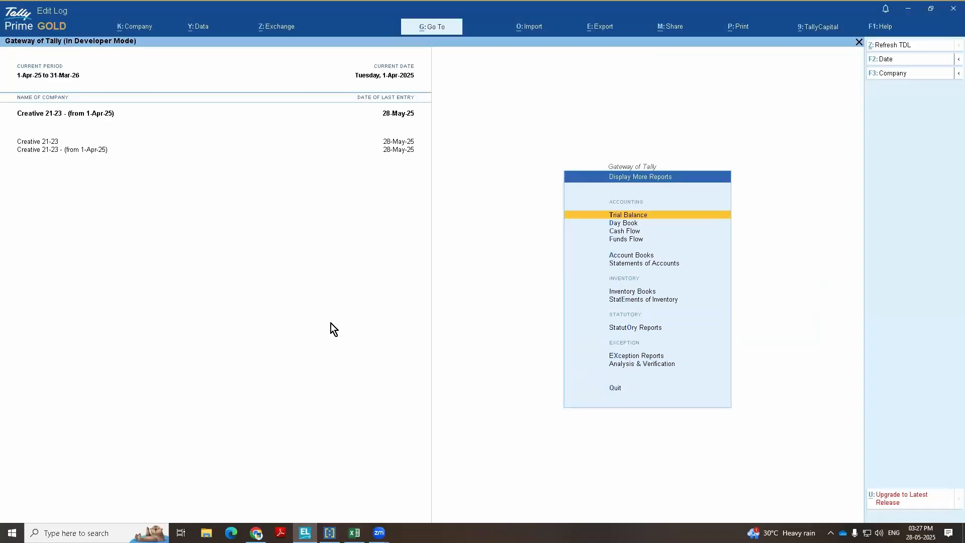
key("a")
key("s")
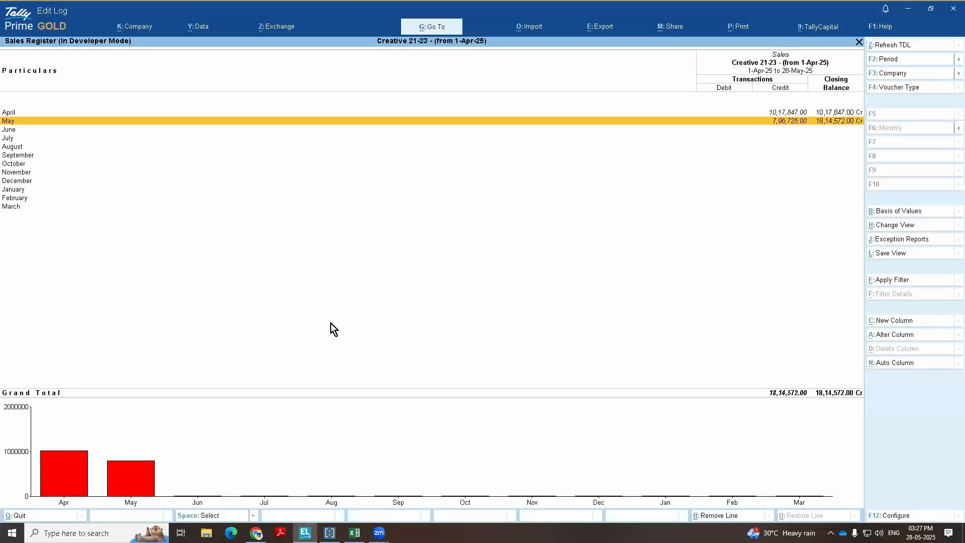
key("Up")
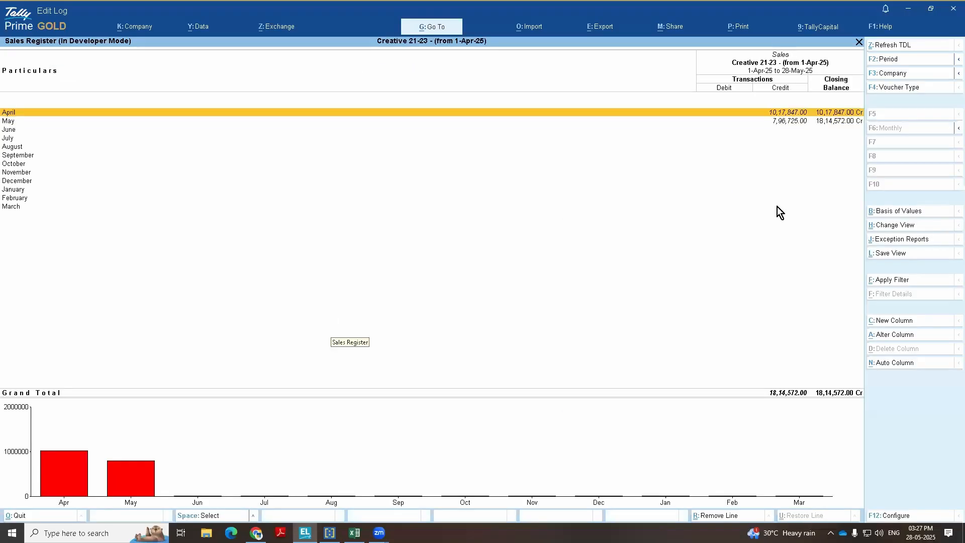
key("Return")
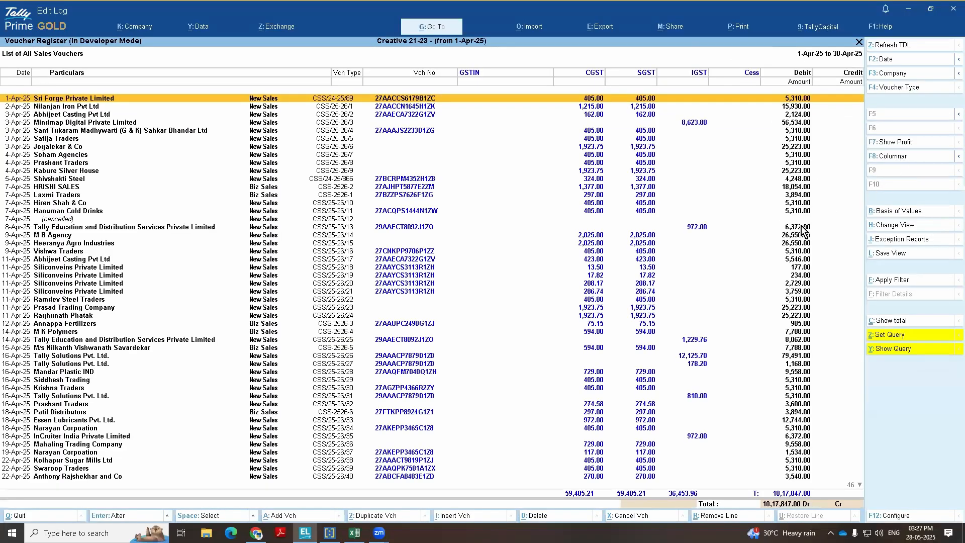
Open the TDL configuration and set Mithari.txt not to load
key("Escape")
key("ctrl+z")
key("F4")
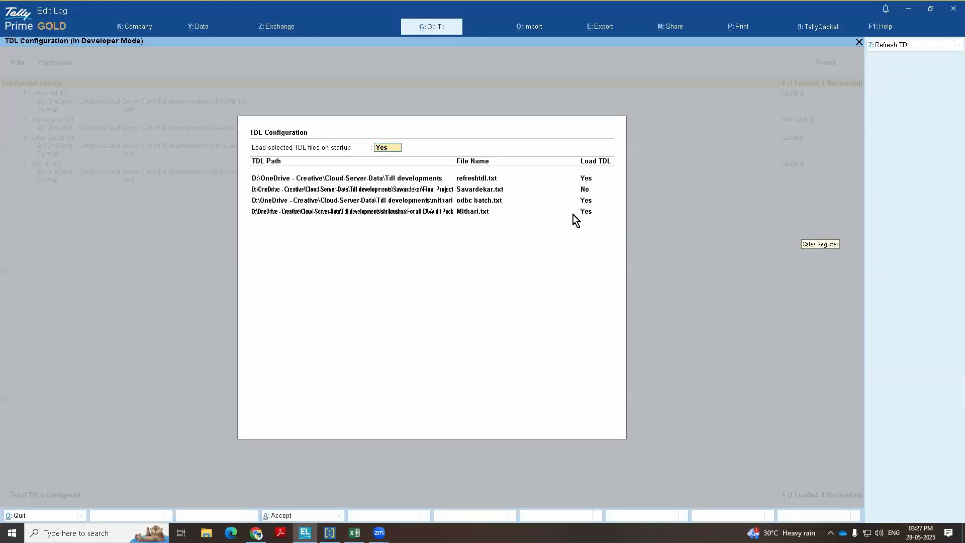
key("Return")
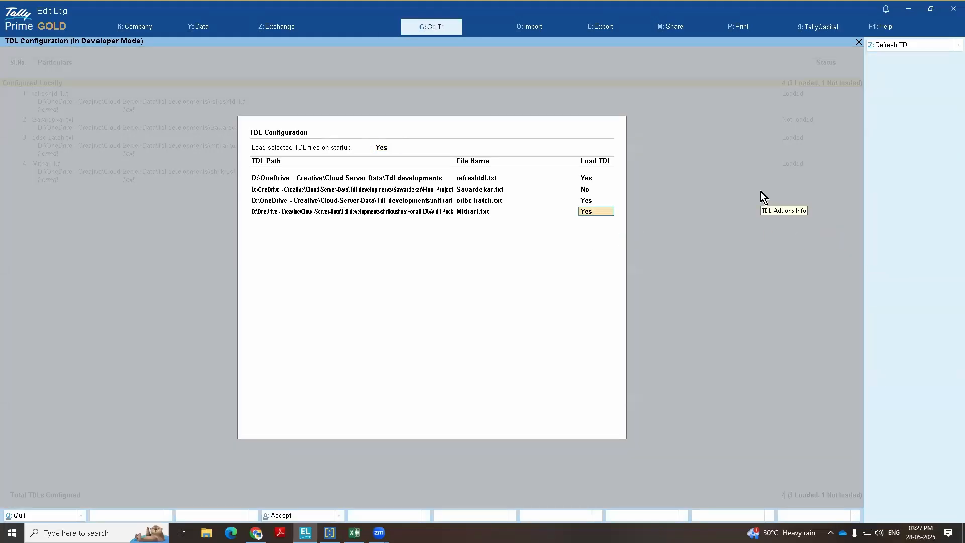
type("n")
key("Return")
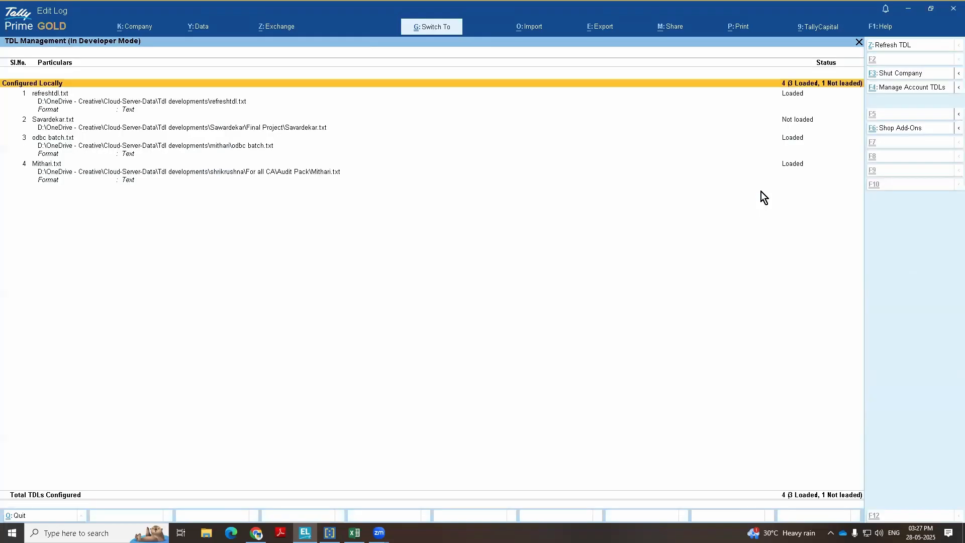
Go back to the Sales Register and open the April list of sales vouchers
key("Escape")
key("Up")
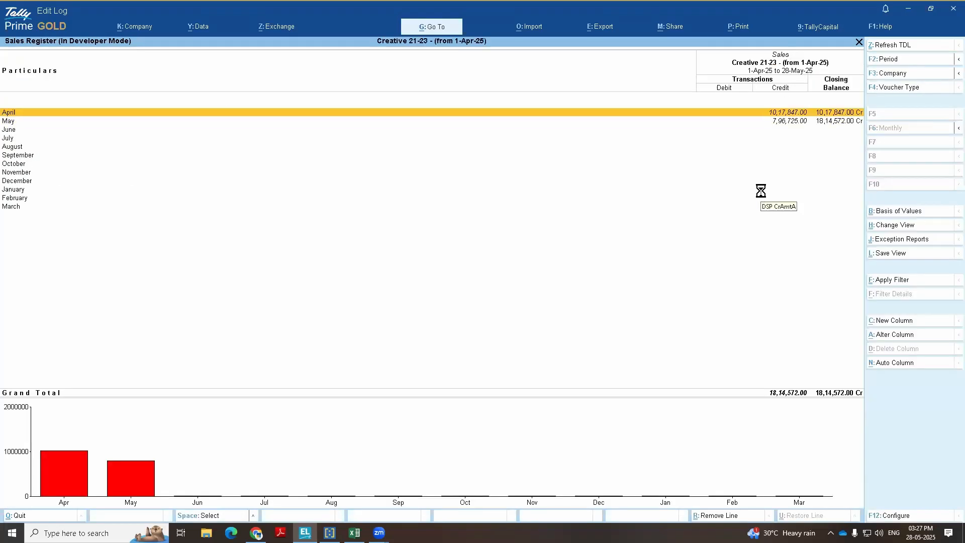
key("Return")
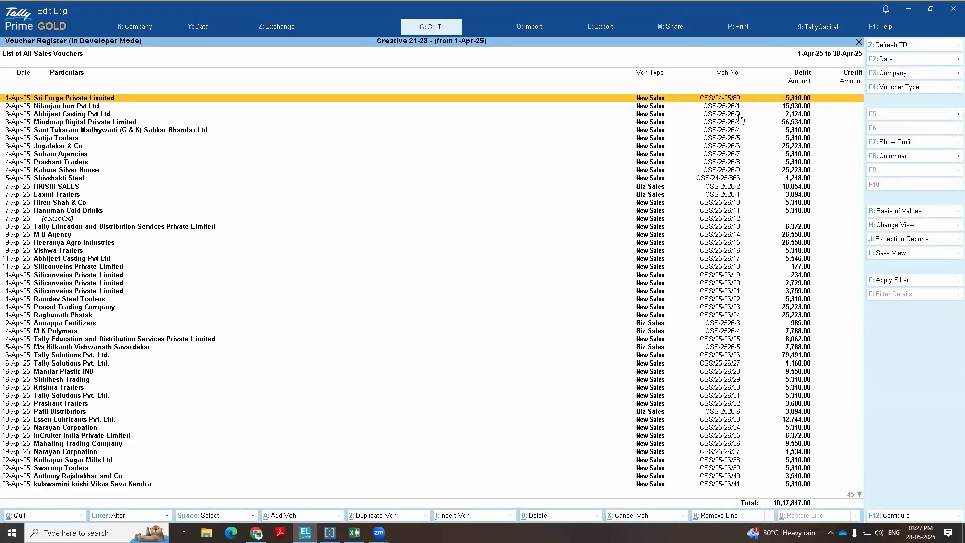
left_click(901, 157)
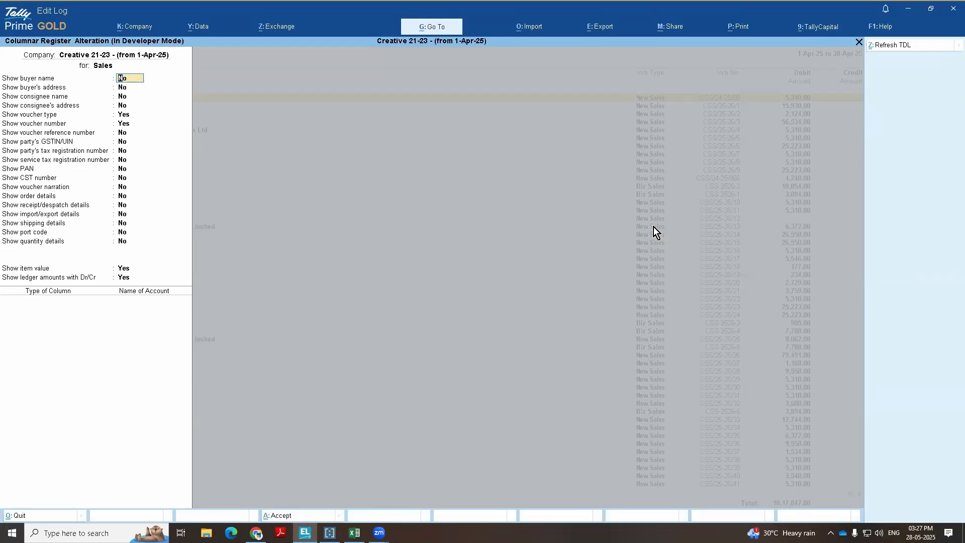
key("Escape")
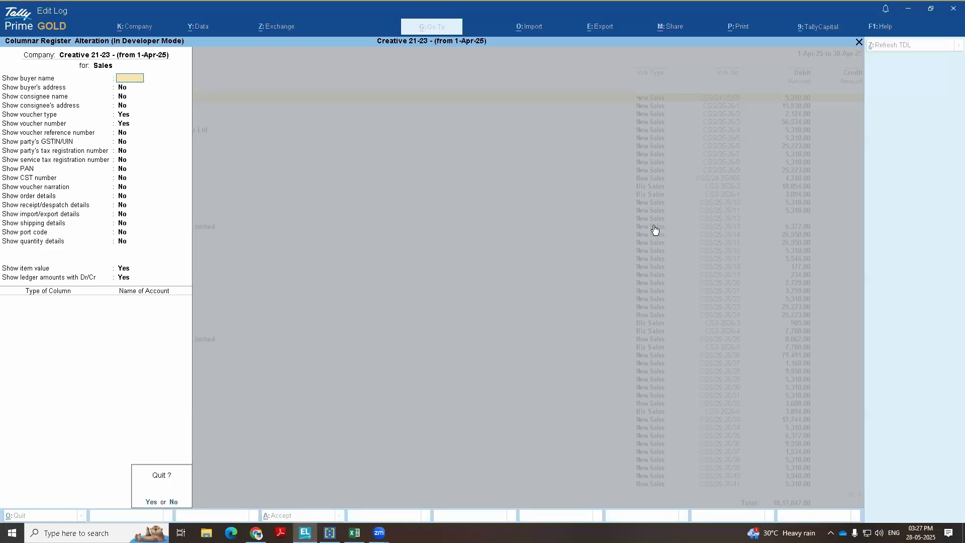
key("Return")
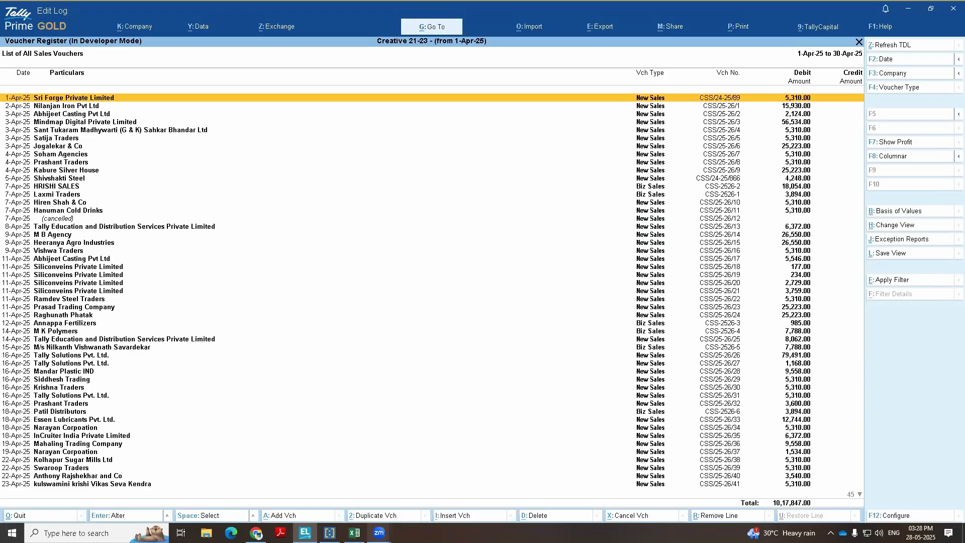
Return to the Gateway, open the TDL configuration and re-pick odbc batch.txt as the third TDL file
mouse_move(330, 533)
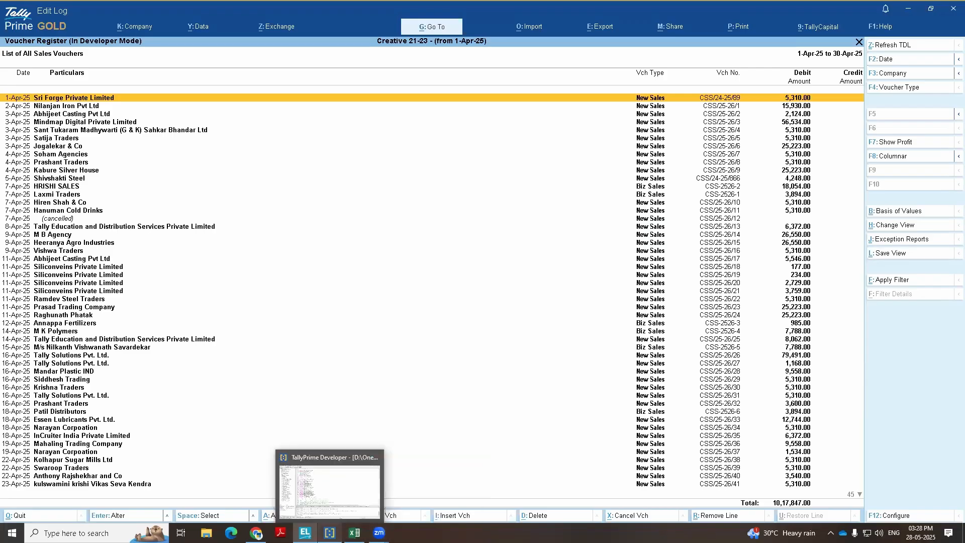
mouse_move(379, 533)
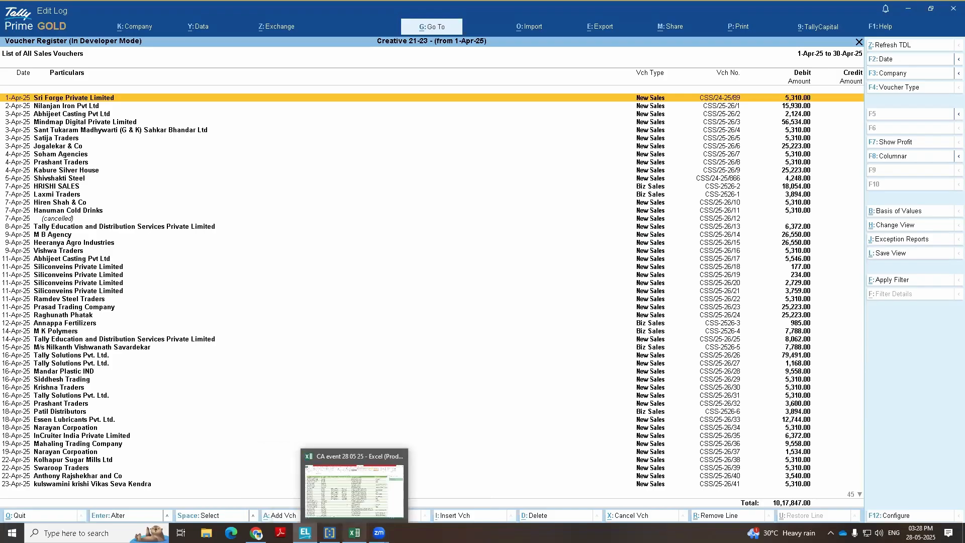
key("Escape")
key("Escape")
key("Escape")
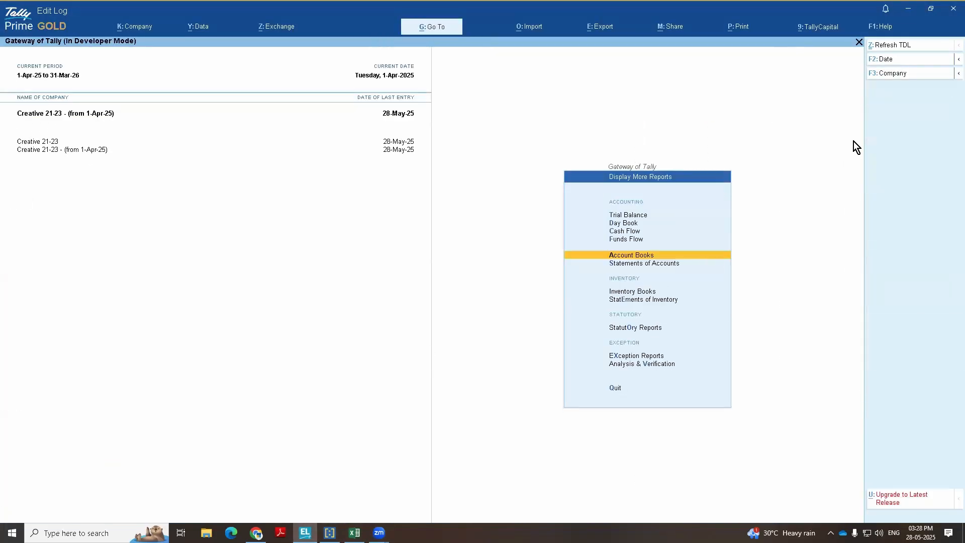
key("Escape")
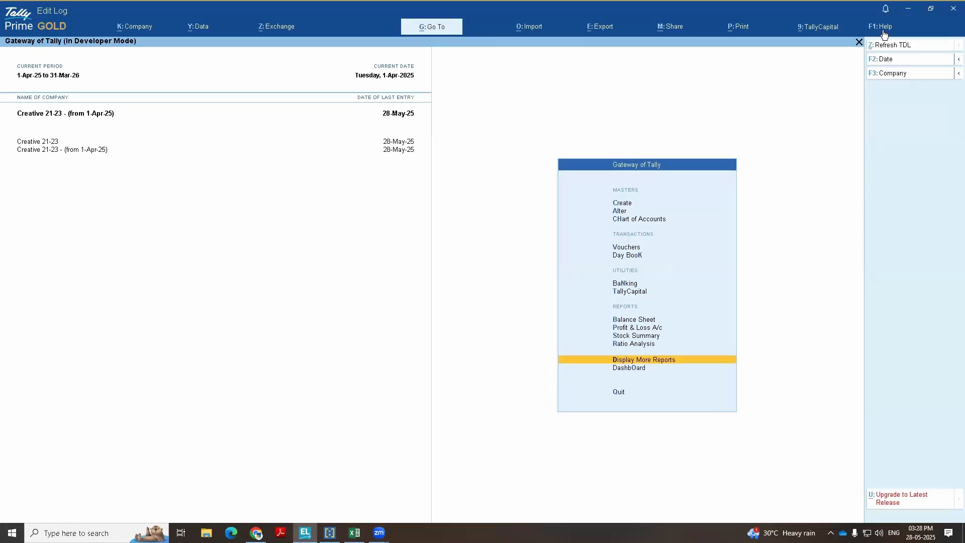
left_click(884, 28)
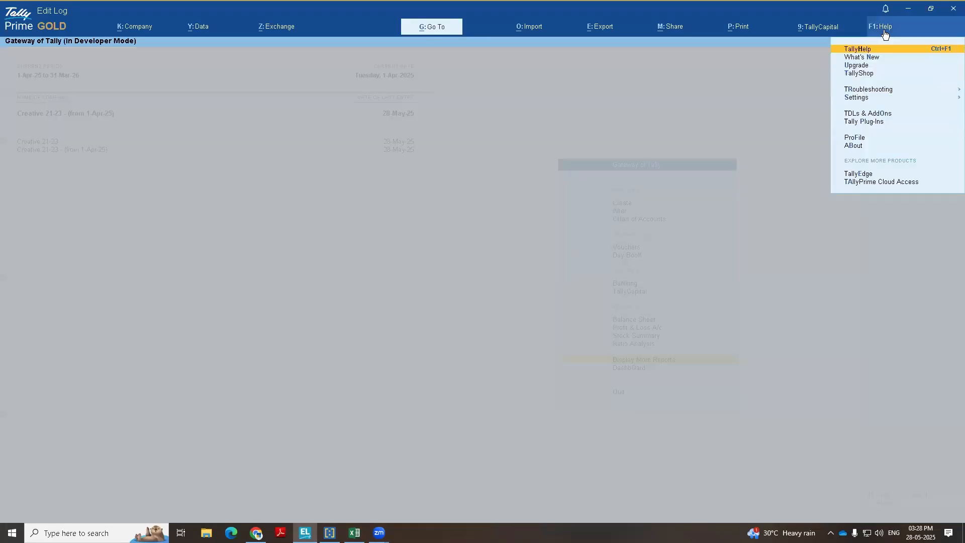
left_click(877, 114)
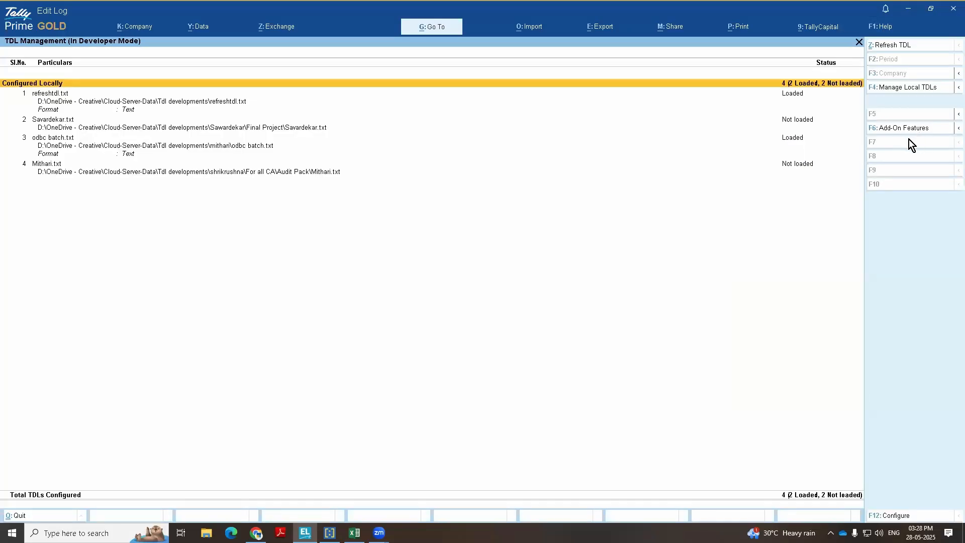
left_click(878, 92)
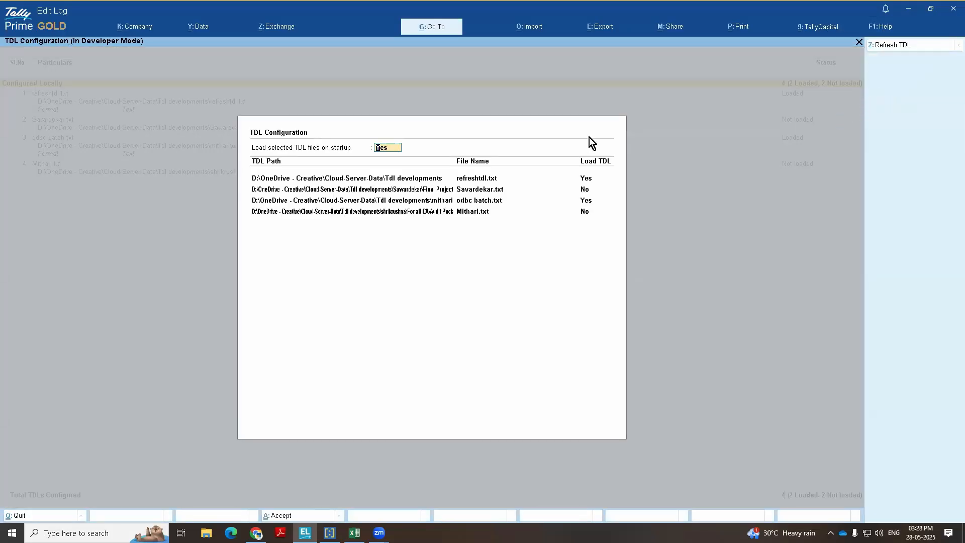
left_click(478, 201)
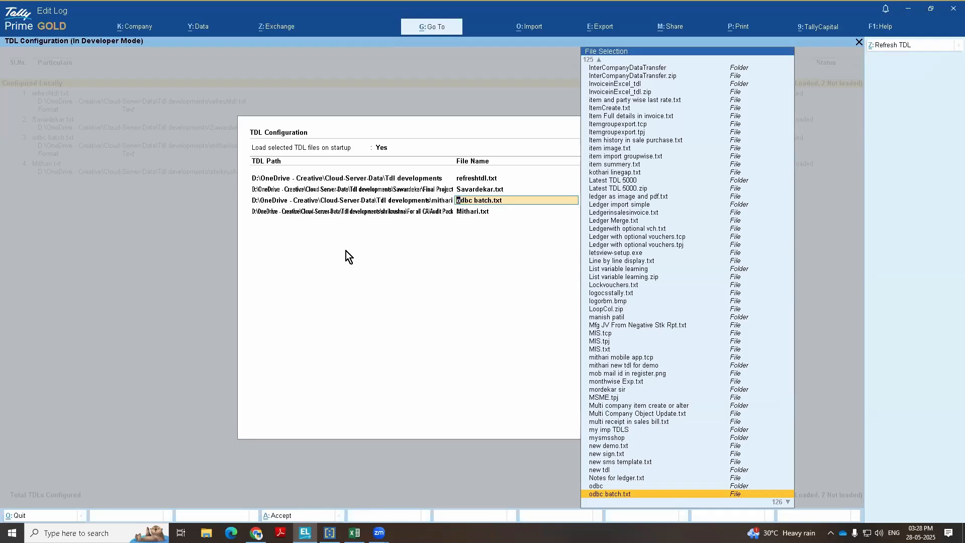
key("Return")
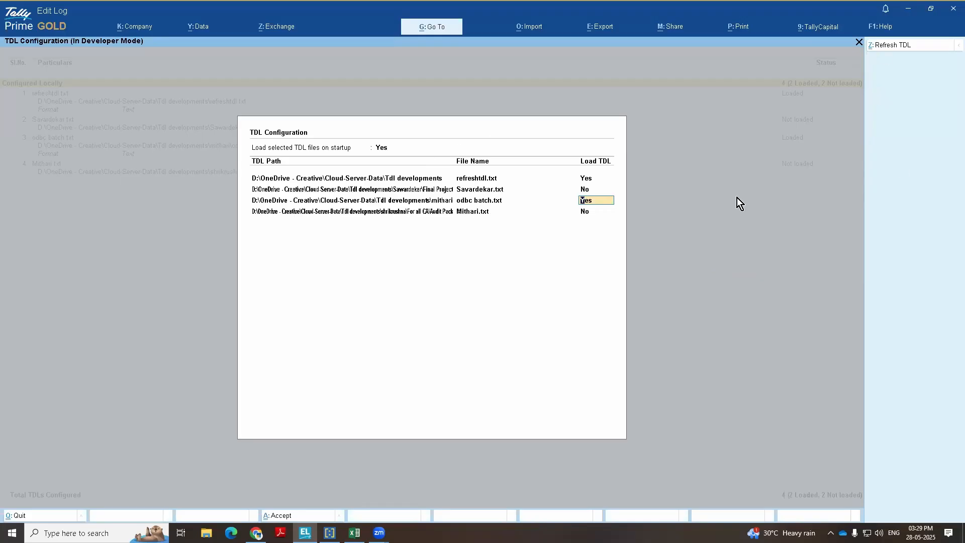
key("Escape")
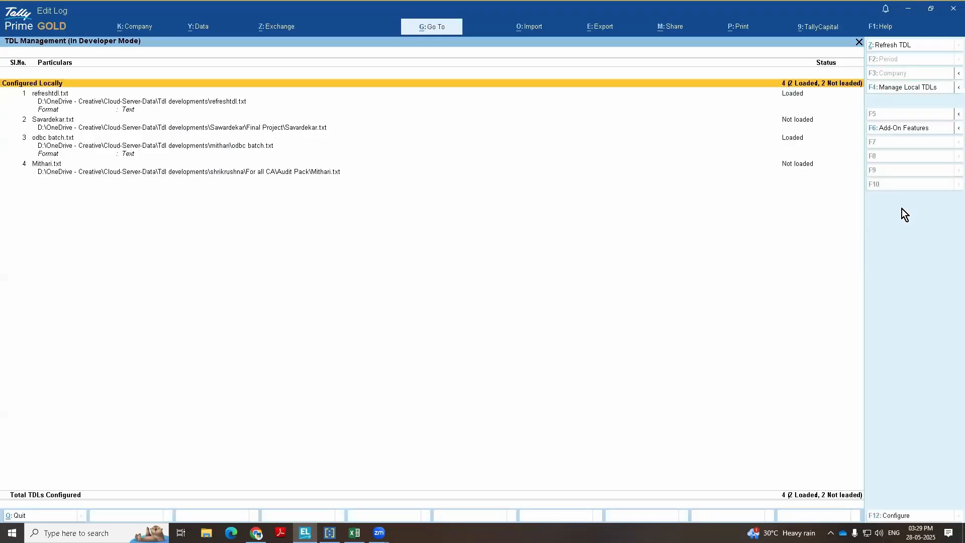
key("Escape")
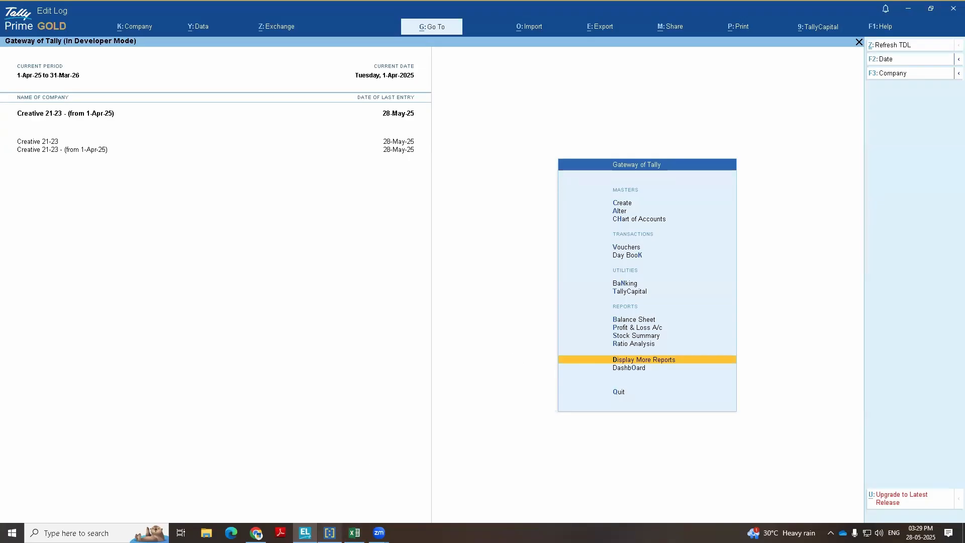
Switch to TallyPrime Developer and open odbc batch.txt to view its odbcdaybook collection definition
left_click(330, 532)
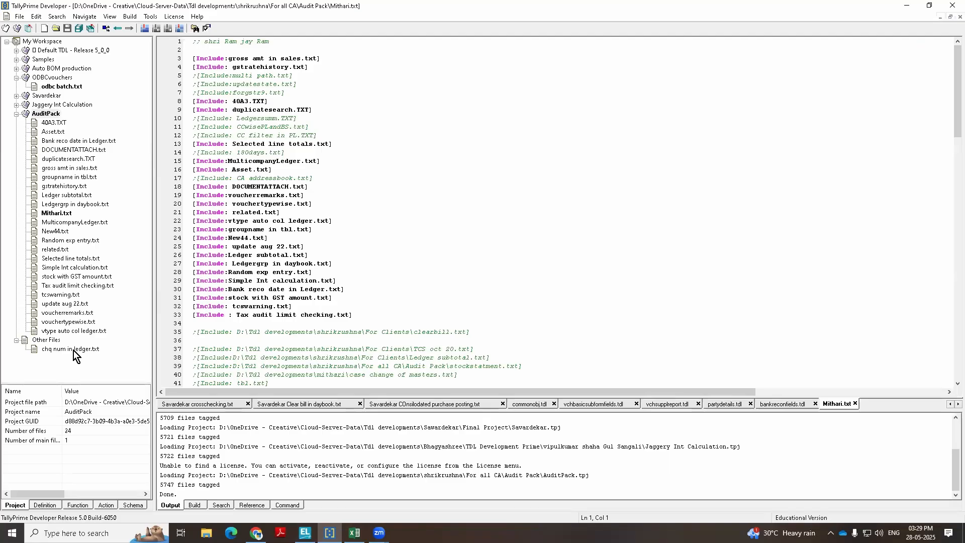
double_click(56, 86)
scroll(693, 177, "up", 1, "ctrl")
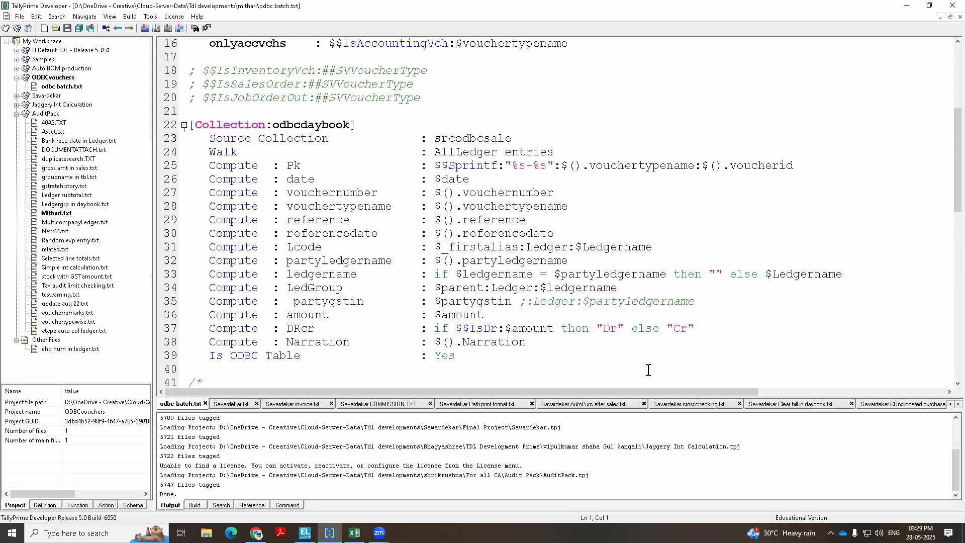
Review the srcodbcsale collection definition: its Type, Belongs To, Fetch list and the two filters
scroll(648, 370, "up", 5)
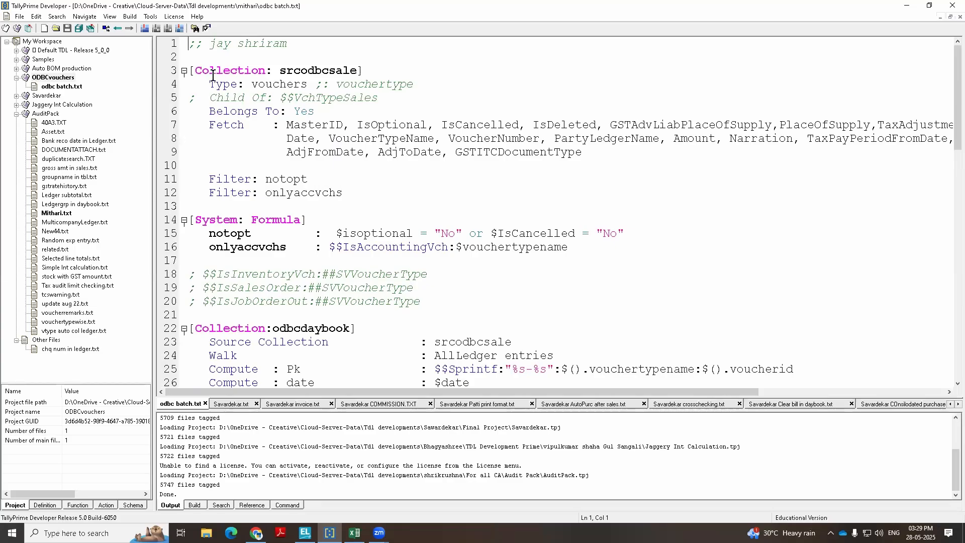
double_click(241, 71)
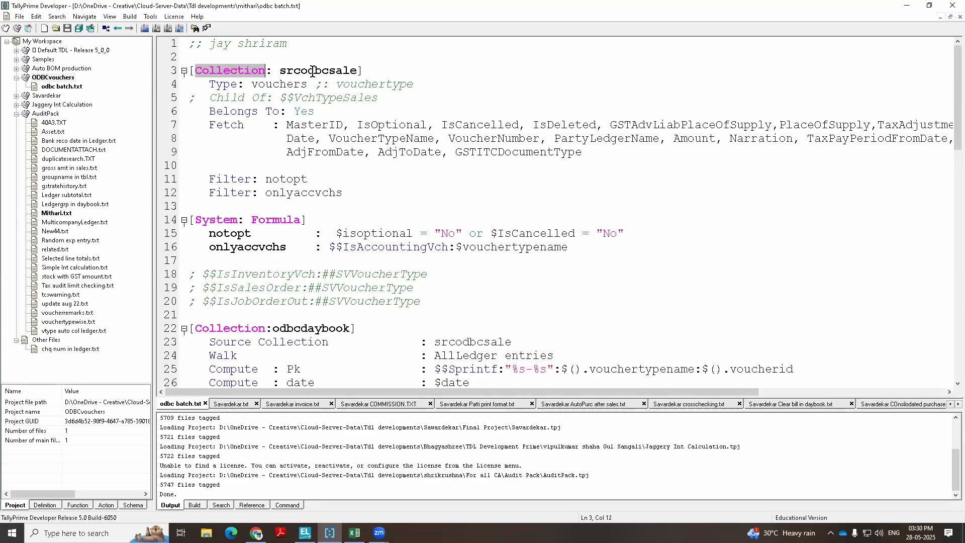
double_click(313, 71)
left_click(223, 85)
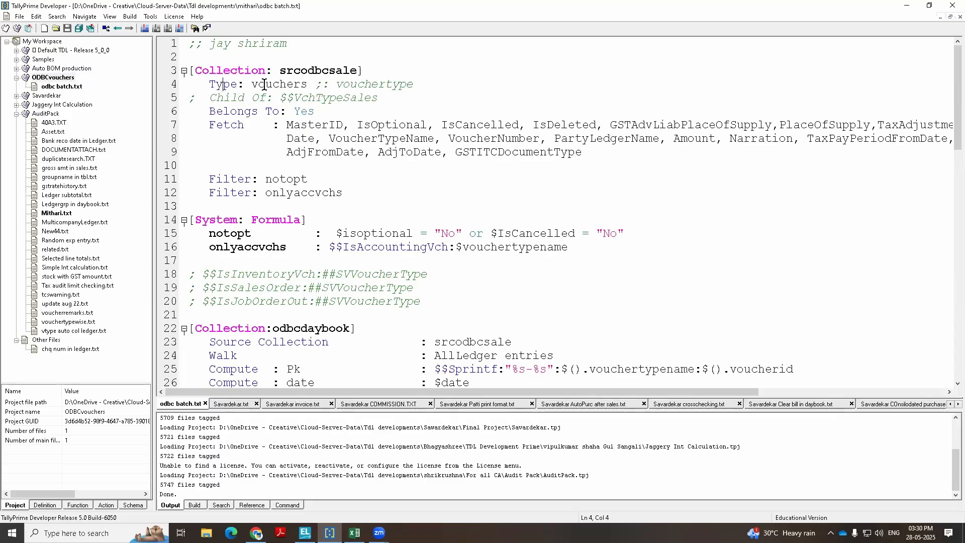
double_click(275, 85)
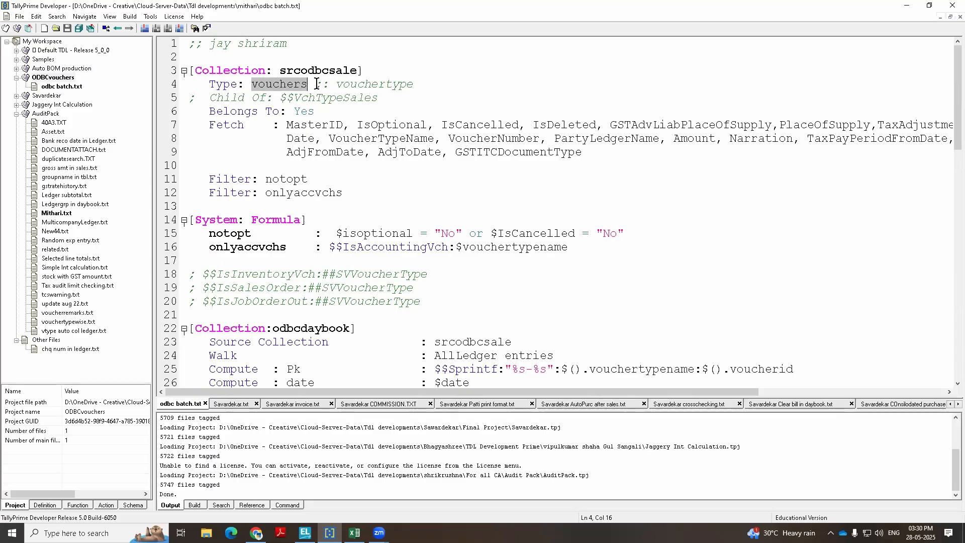
left_click_drag(315, 84, 387, 98)
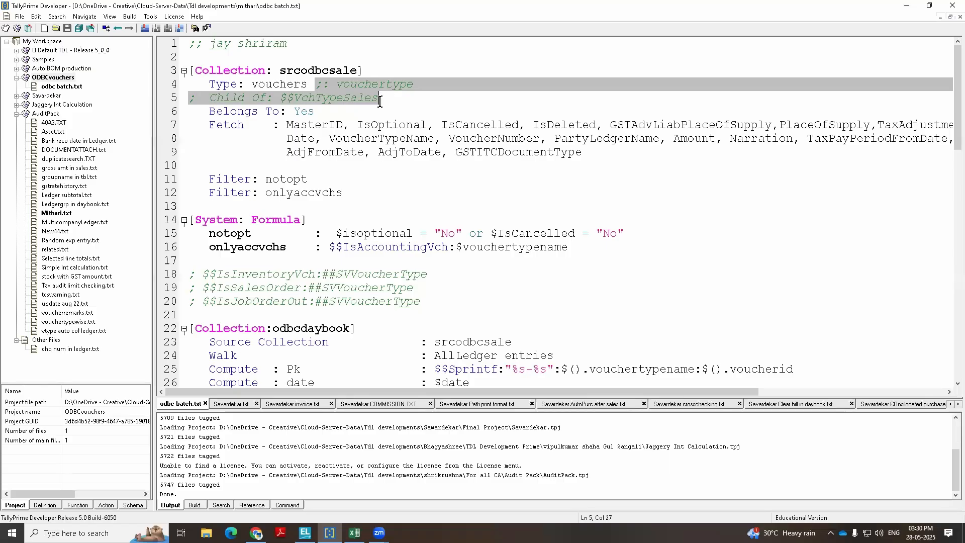
left_click(317, 89)
left_click_drag(316, 85, 380, 97)
left_click(354, 109)
left_click_drag(194, 111, 354, 113)
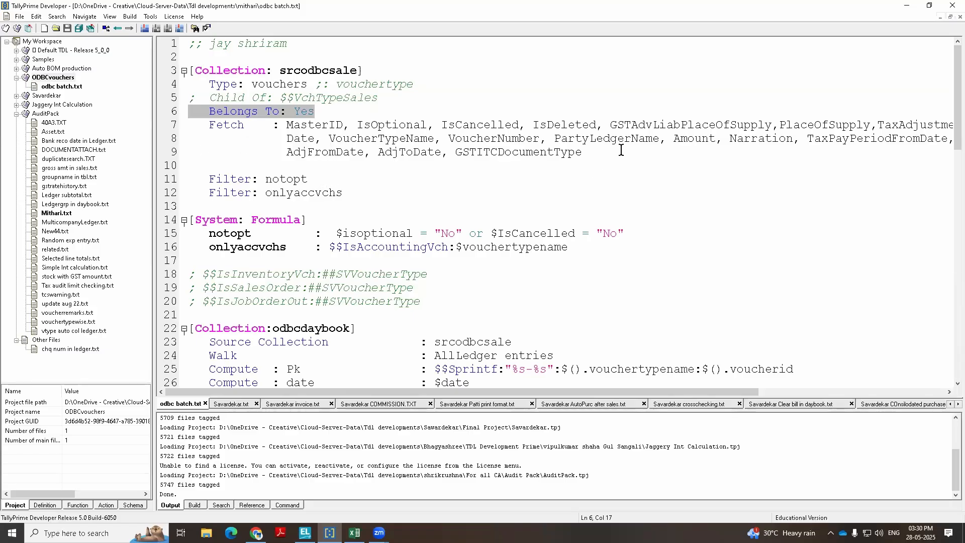
left_click_drag(583, 152, 174, 124)
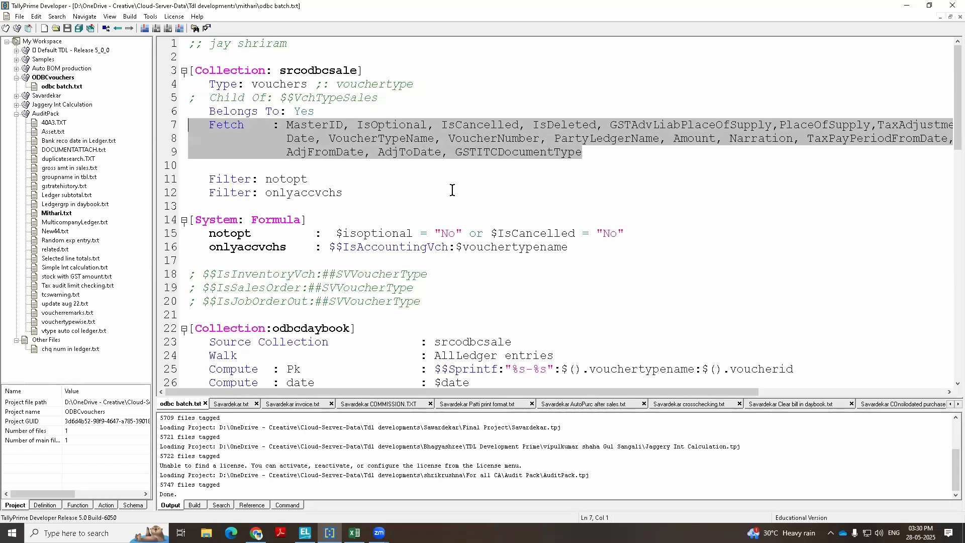
left_click(400, 196)
scroll(332, 199, "down", 1)
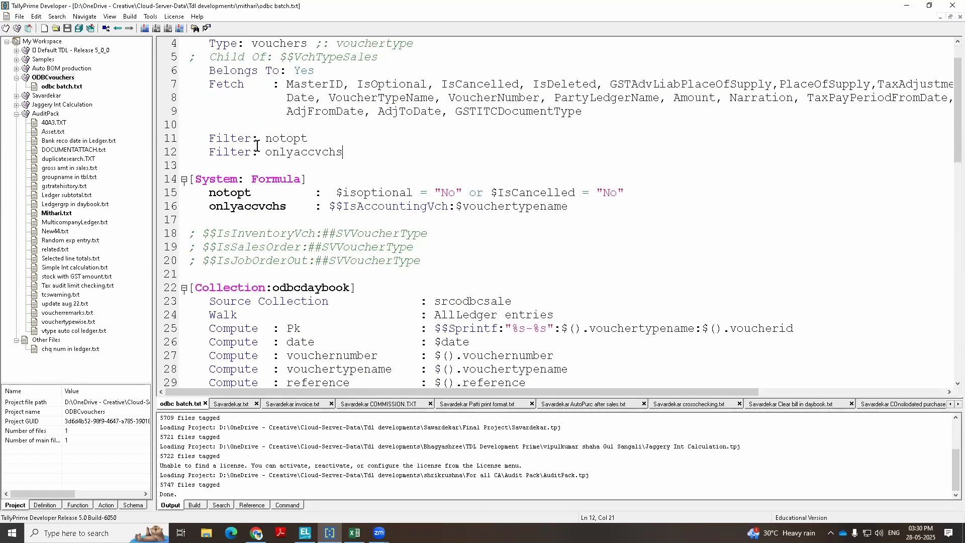
Examine the notopt and onlyaccvchs system formulas used as filters for the collection
double_click(293, 138)
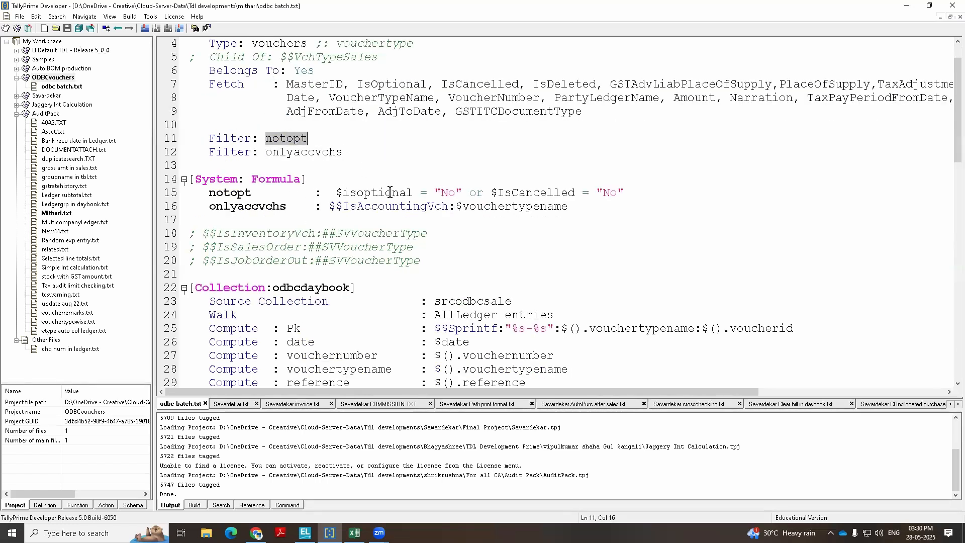
double_click(392, 193)
double_click(529, 195)
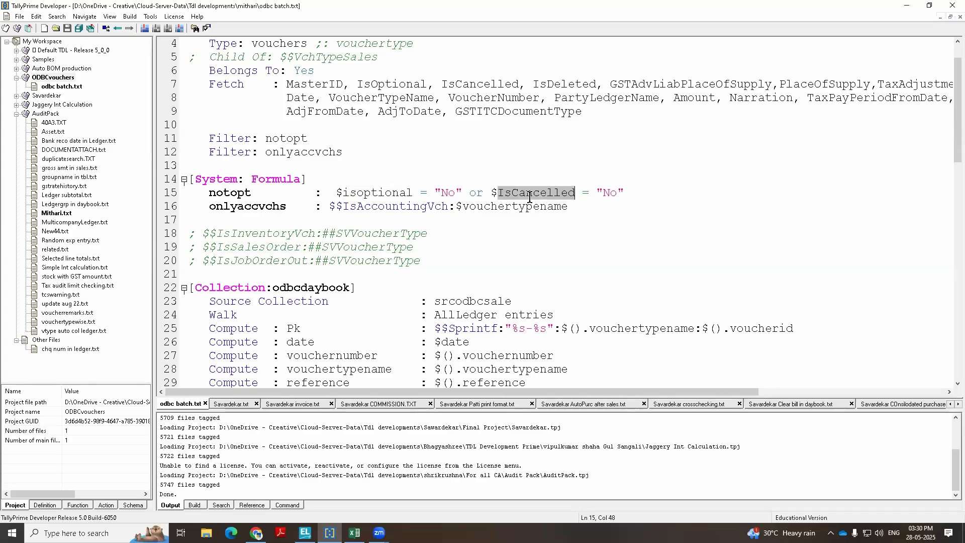
double_click(373, 194)
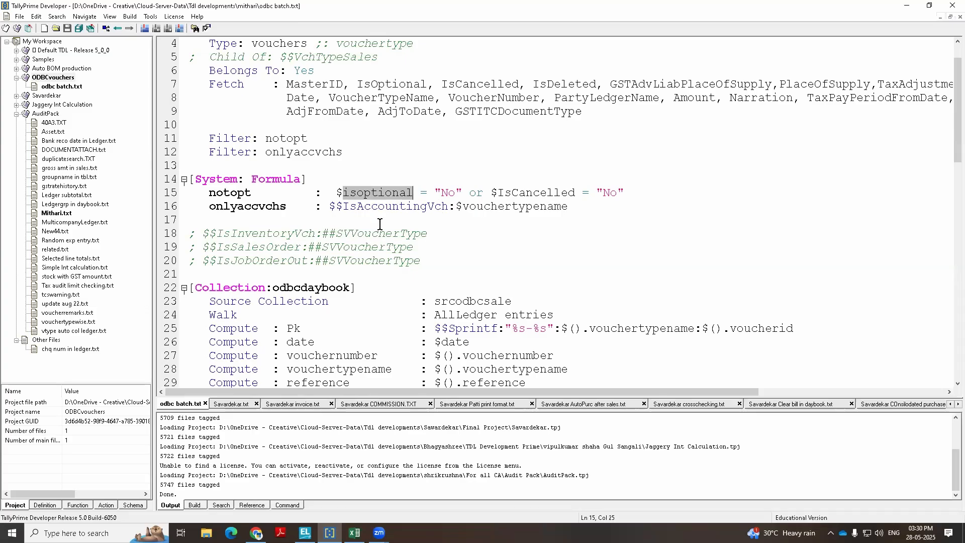
double_click(448, 191)
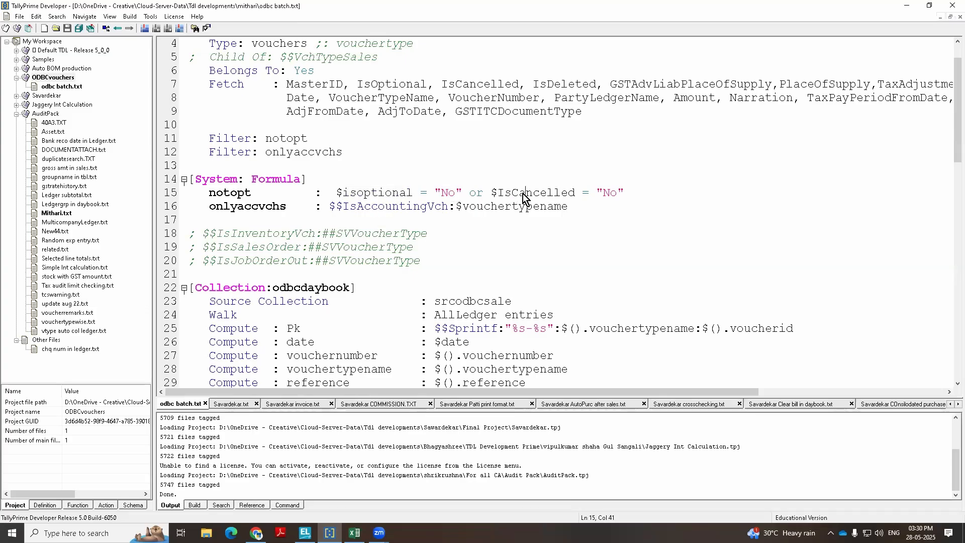
double_click(525, 197)
double_click(594, 195)
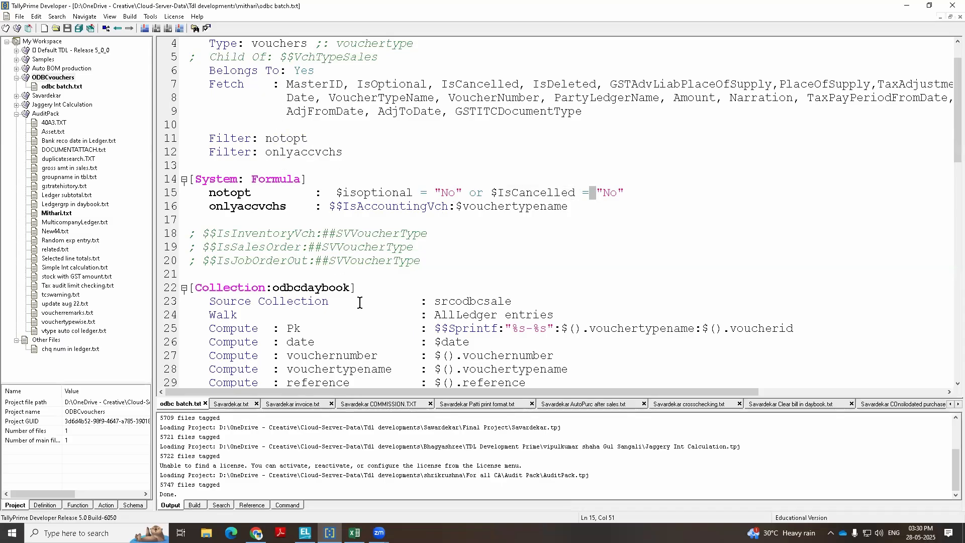
scroll(360, 302, "down", 2)
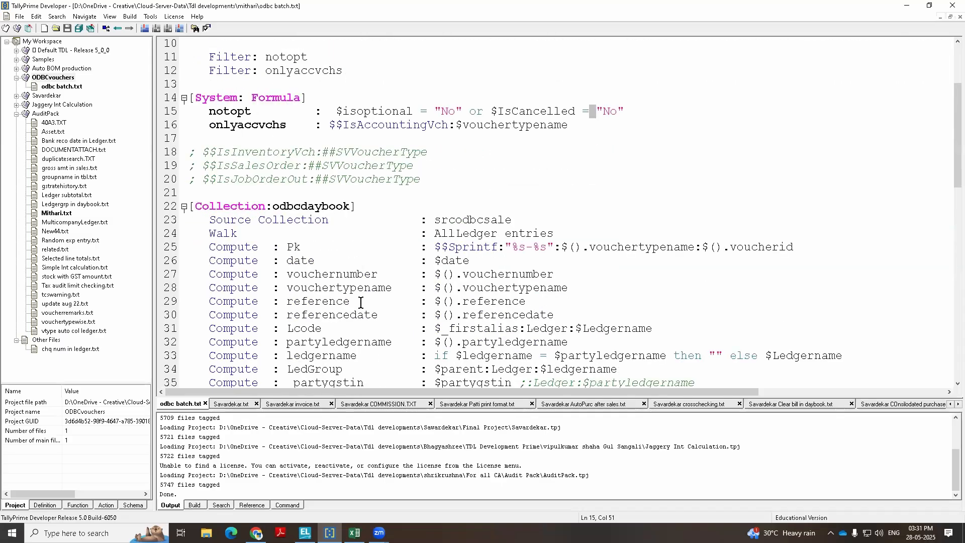
double_click(398, 128)
double_click(322, 70)
left_click(383, 128)
double_click(384, 129)
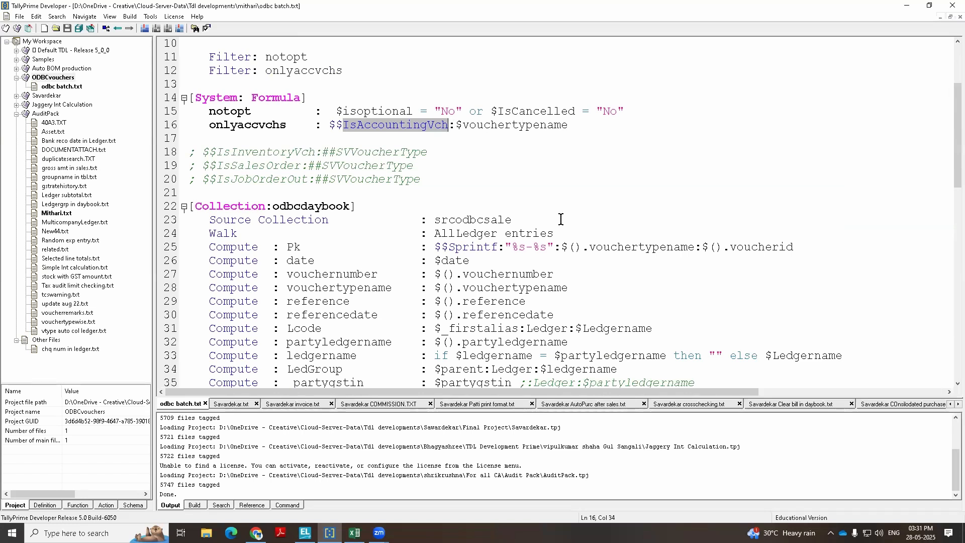
scroll(561, 219, "up", 1)
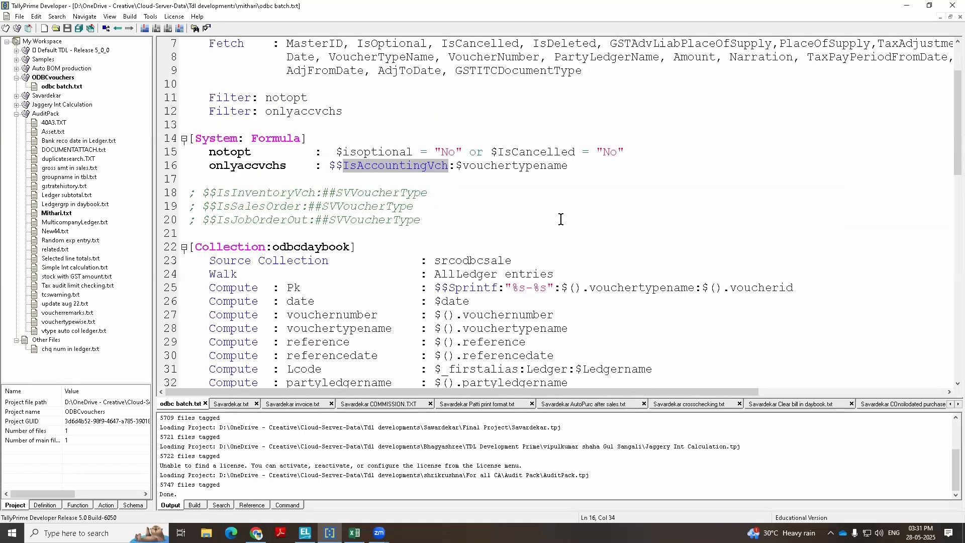
left_click(399, 164)
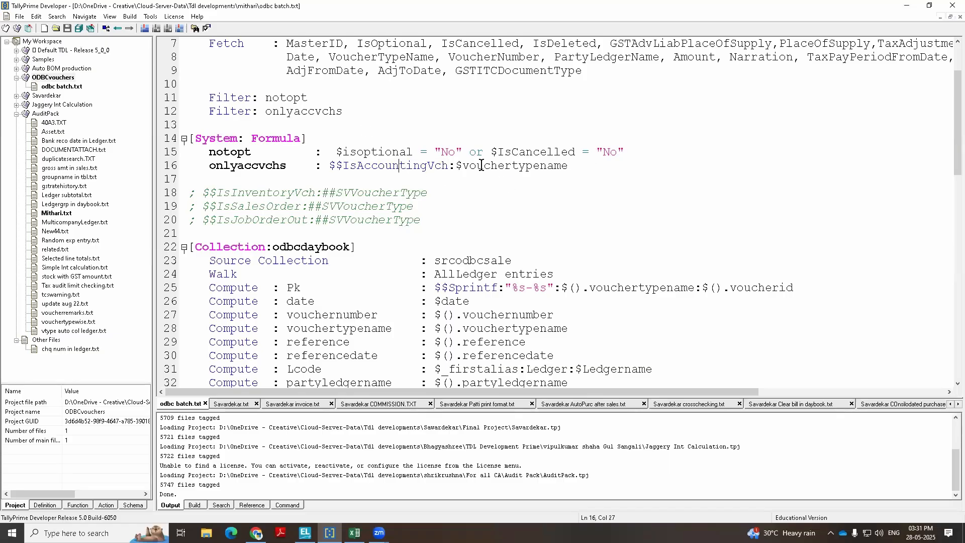
left_click_drag(575, 166, 161, 151)
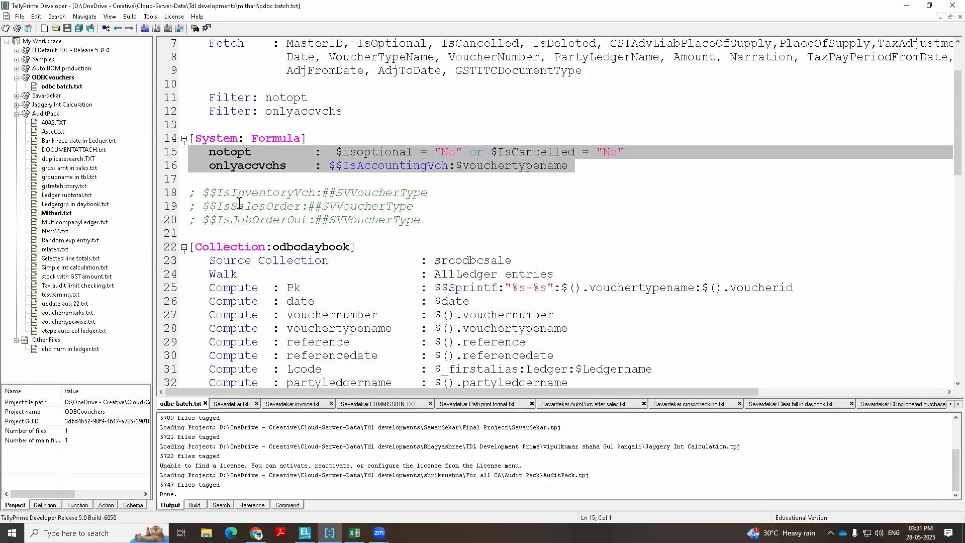
scroll(282, 221, "down", 5)
scroll(282, 222, "up", 4)
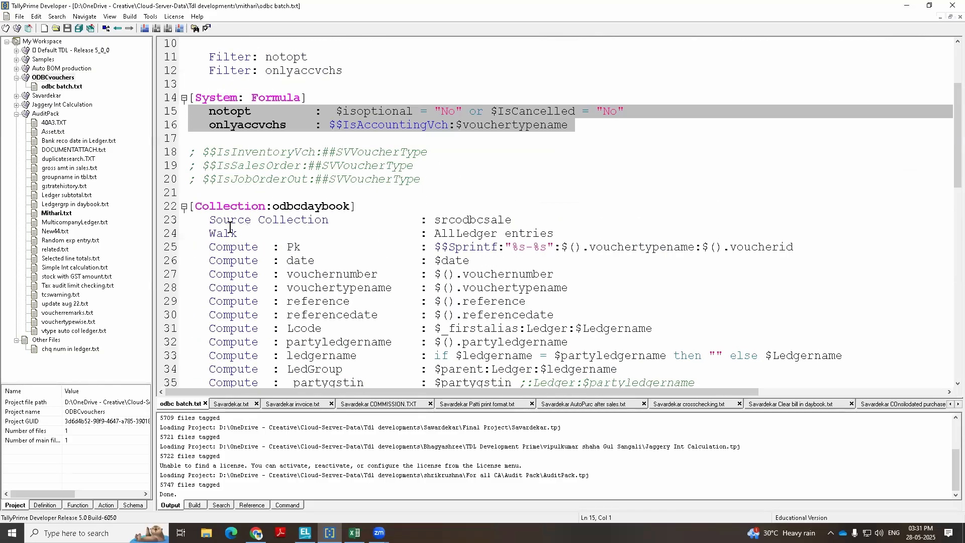
Go through the odbcdaybook collection's source collection, walk and each computed field down to DRcr
double_click(302, 206)
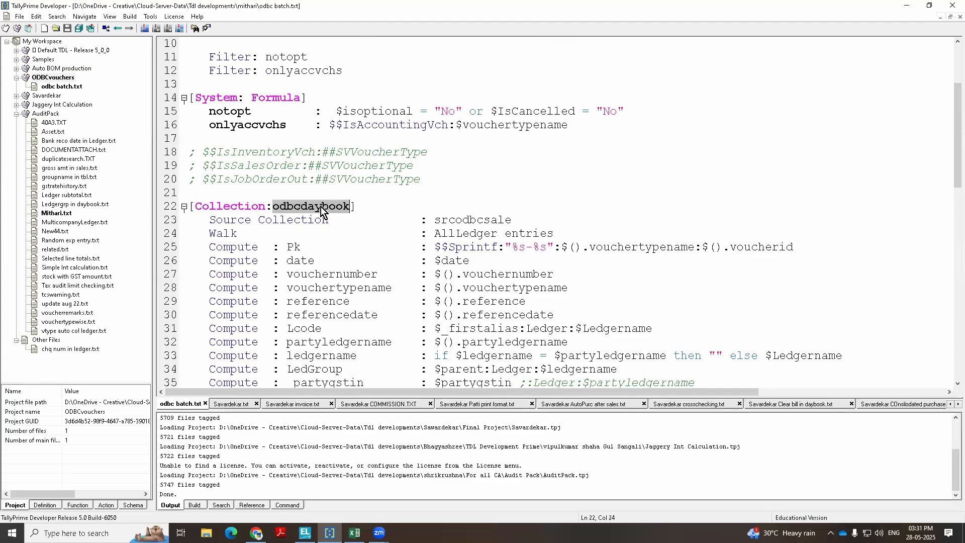
left_click(451, 223)
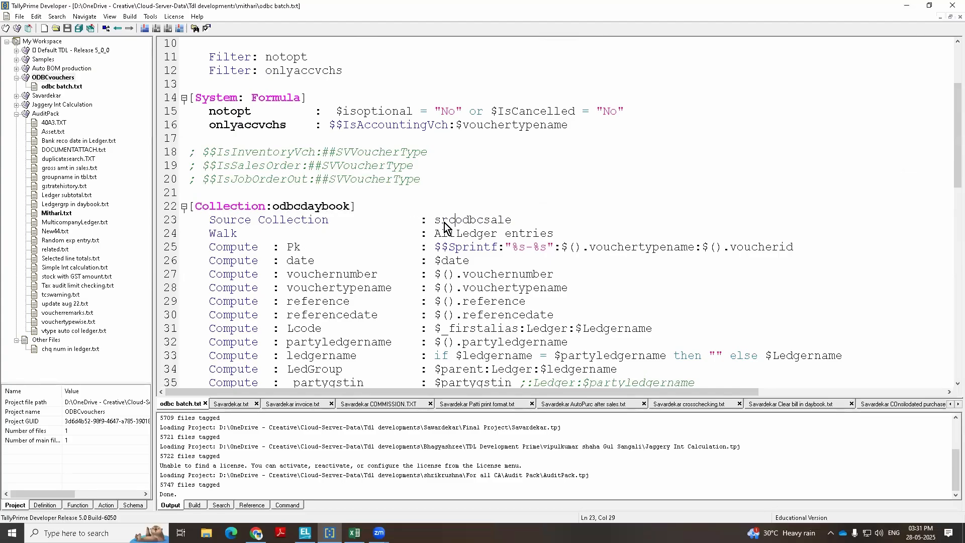
double_click(445, 221)
scroll(444, 225, "down", 2)
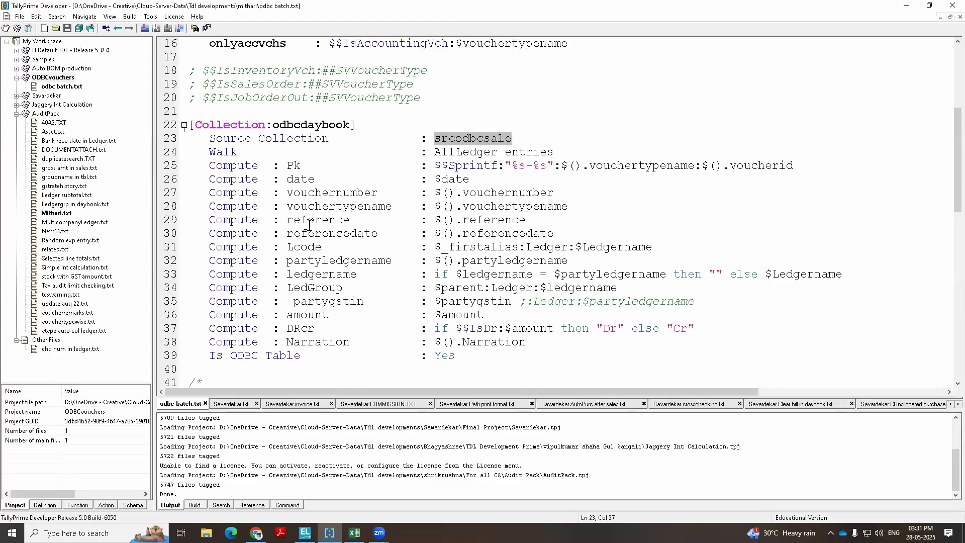
double_click(296, 179)
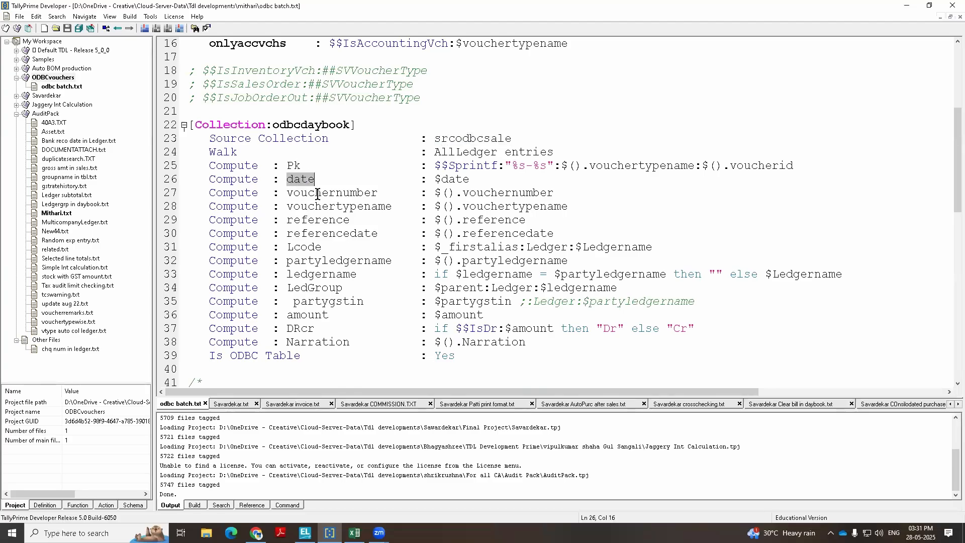
double_click(318, 194)
double_click(321, 207)
double_click(315, 234)
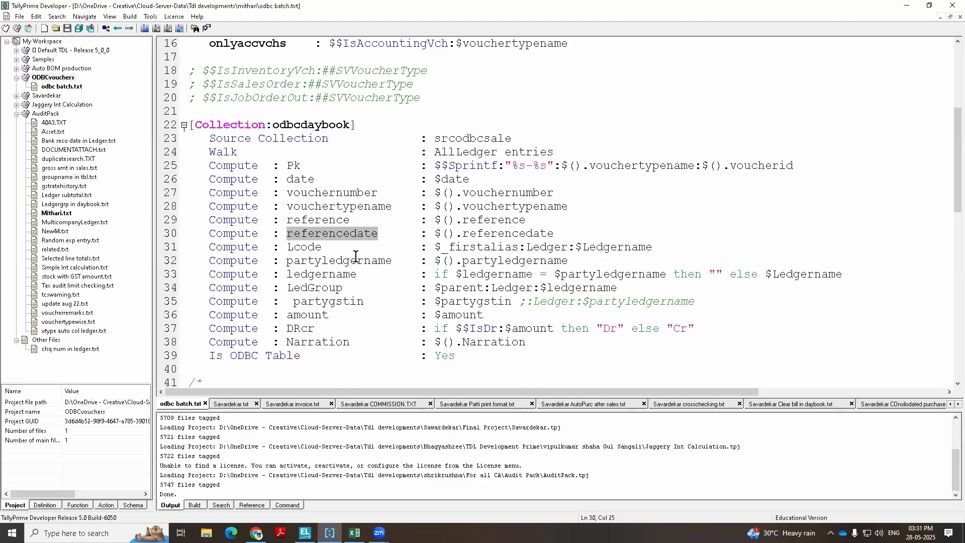
double_click(372, 261)
double_click(334, 274)
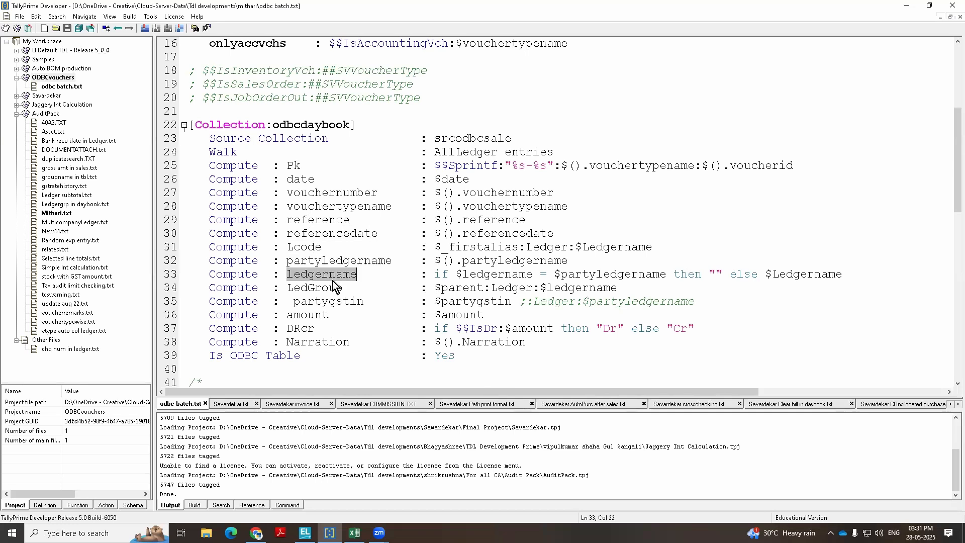
double_click(334, 288)
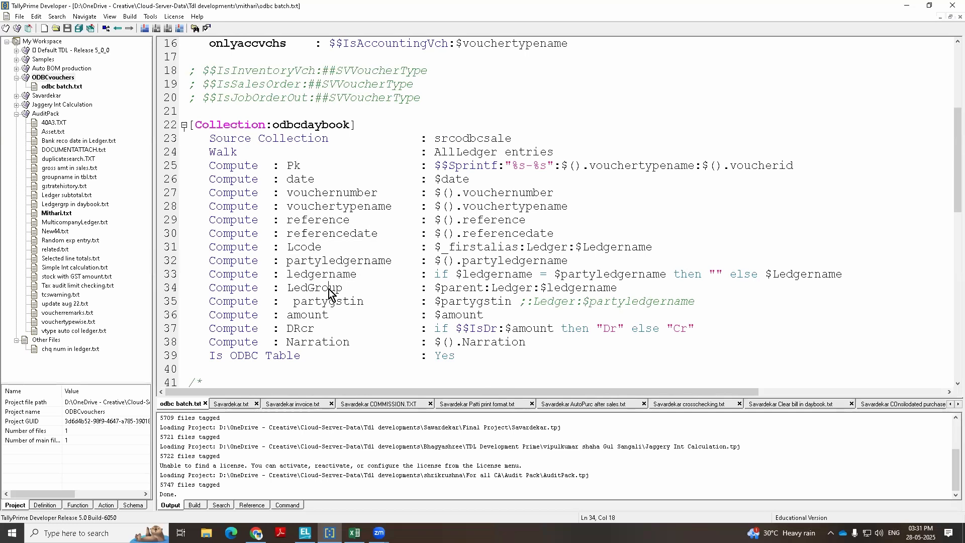
left_click(306, 325)
double_click(304, 330)
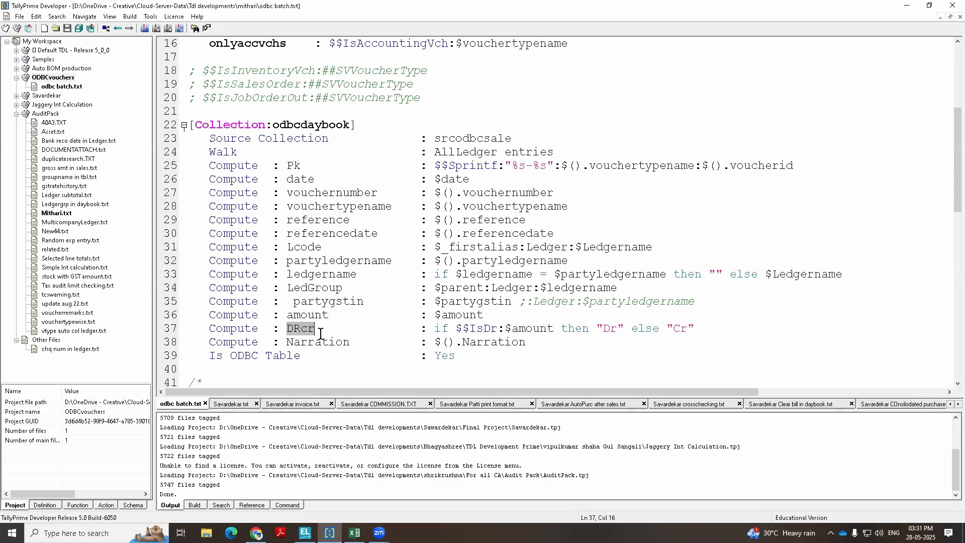
Switch to TallyPrime, open the Day Book and view the first Bank Payment voucher, then leave it
left_click(305, 533)
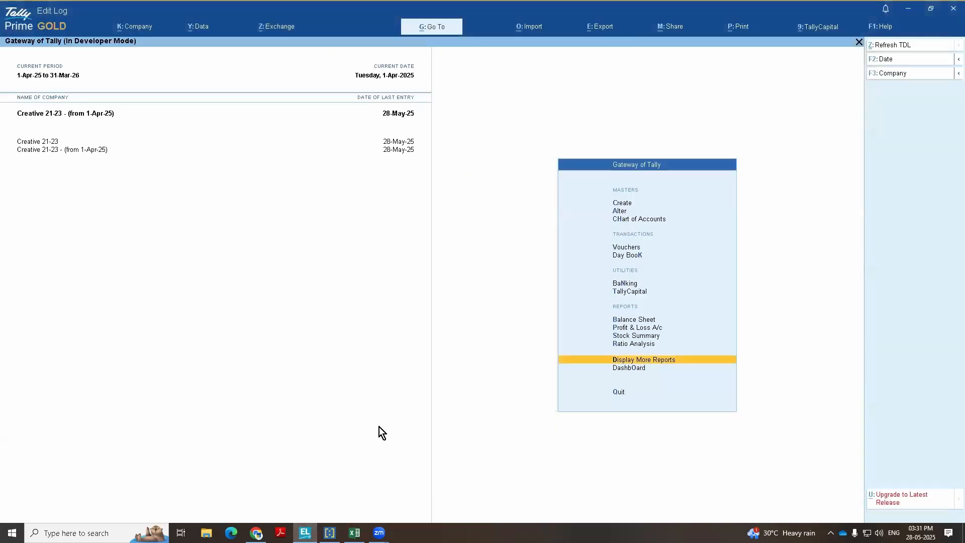
key("k")
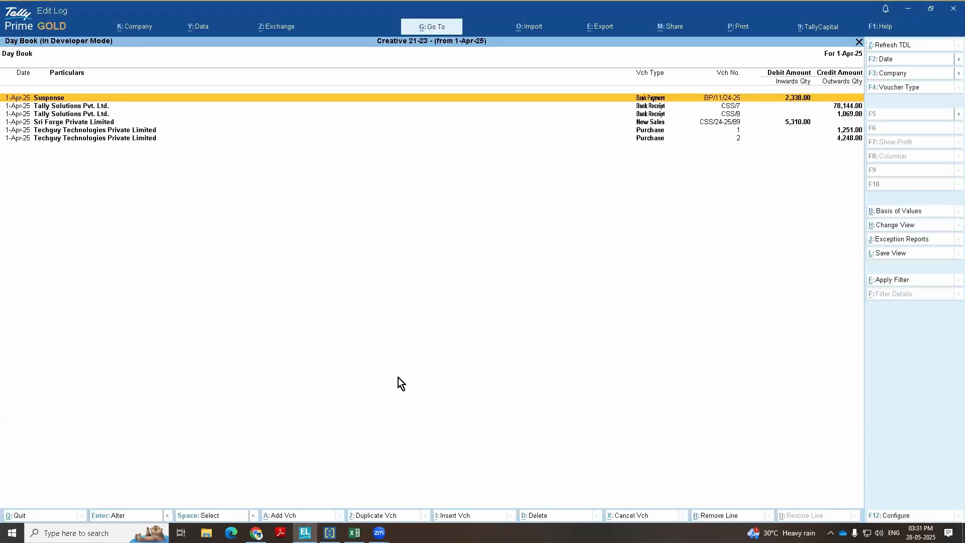
key("Return")
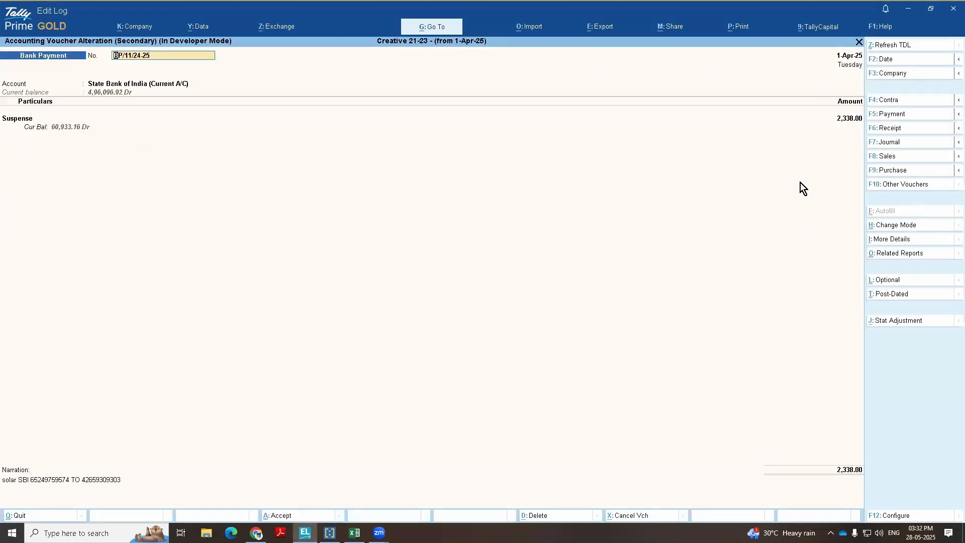
key("BackSpace")
key("Escape")
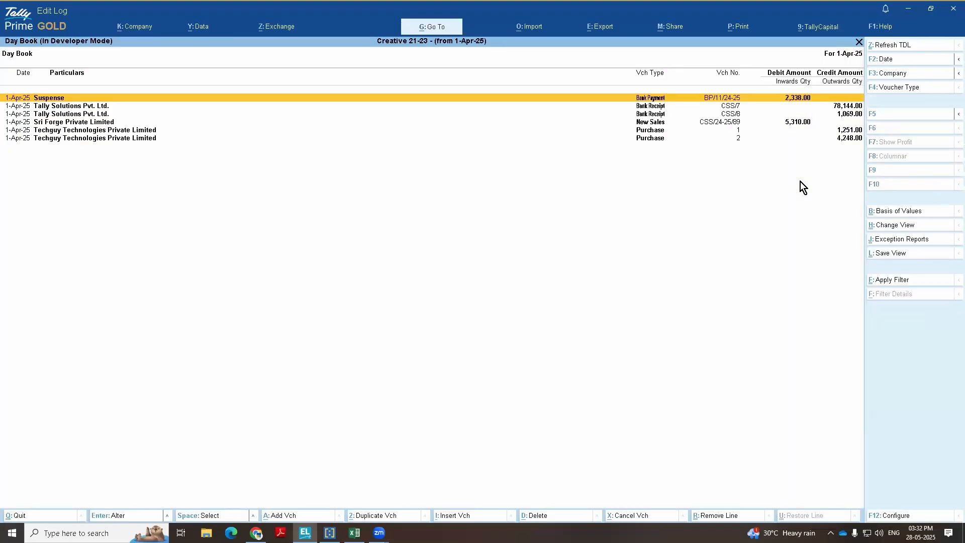
Return to the TDL file and review the commented-out voucher collections below the odbcdaybook definition
key("alt+Tab")
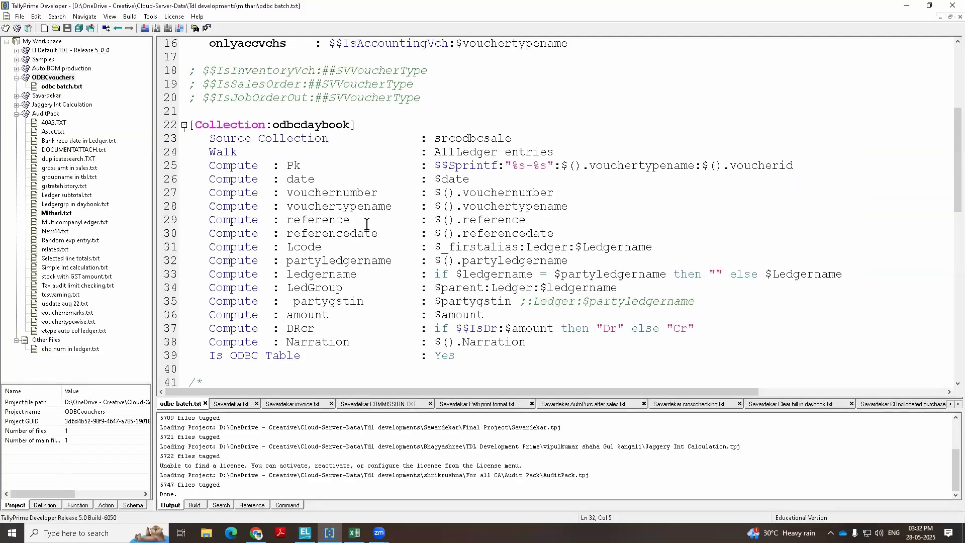
left_click(732, 359)
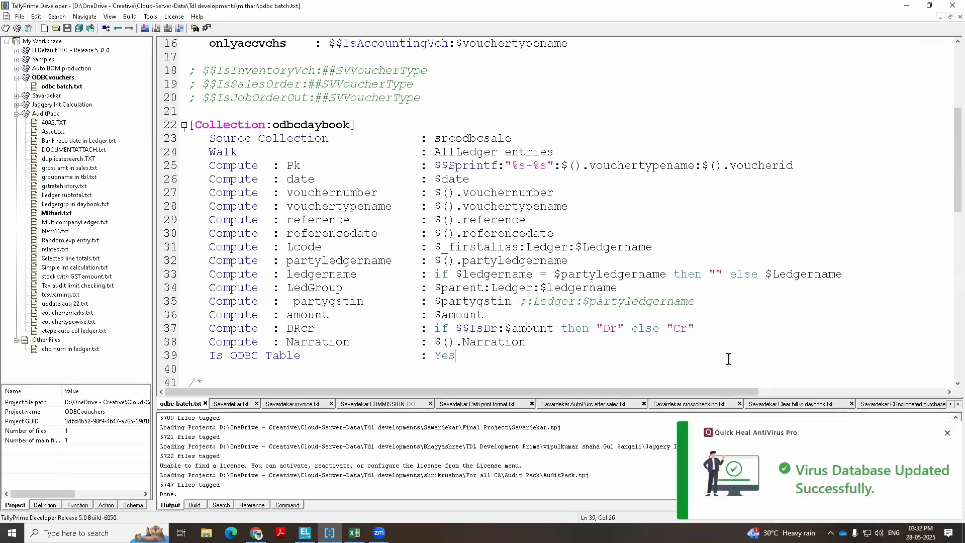
scroll(728, 359, "down", 6)
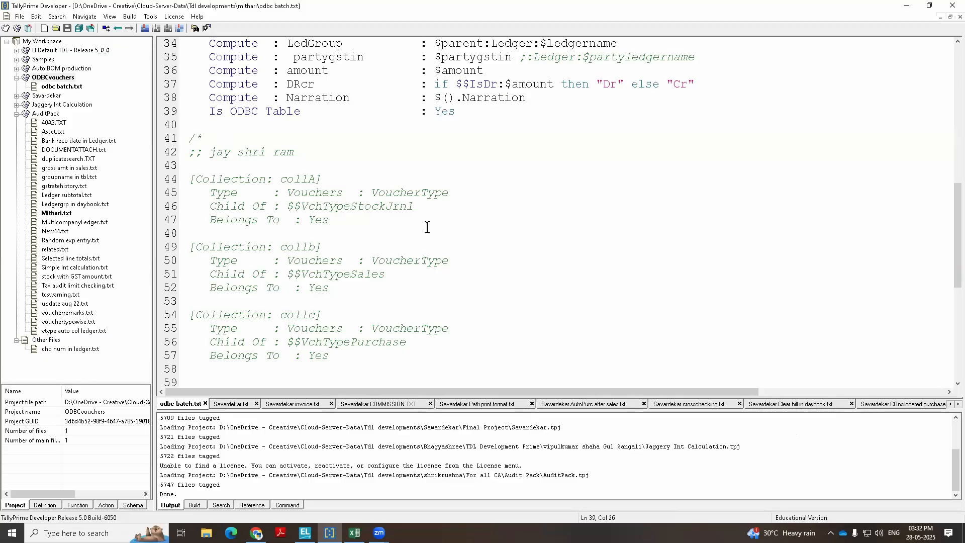
double_click(380, 204)
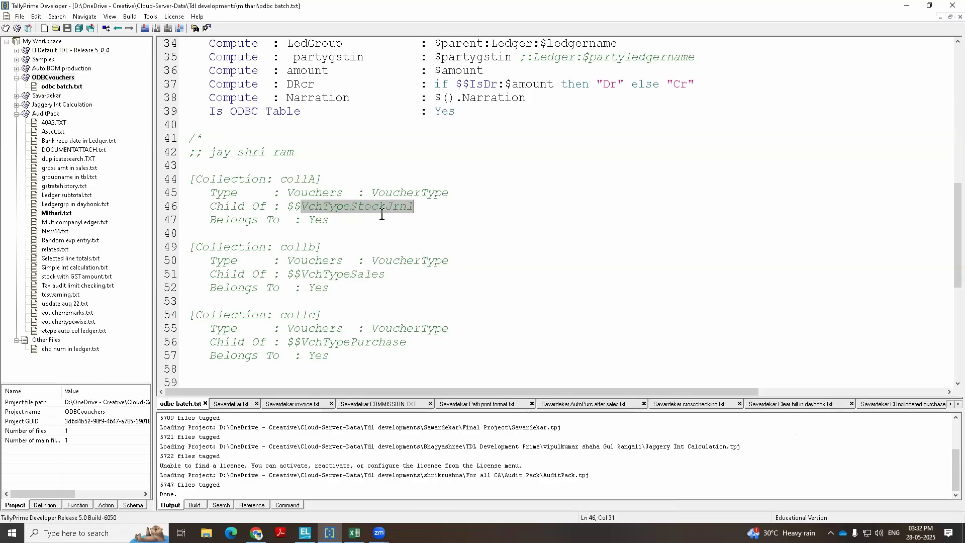
Scroll through the collA to collE and collmain definitions in the TDL file, then back up to the odbcdaybook collection
double_click(376, 369)
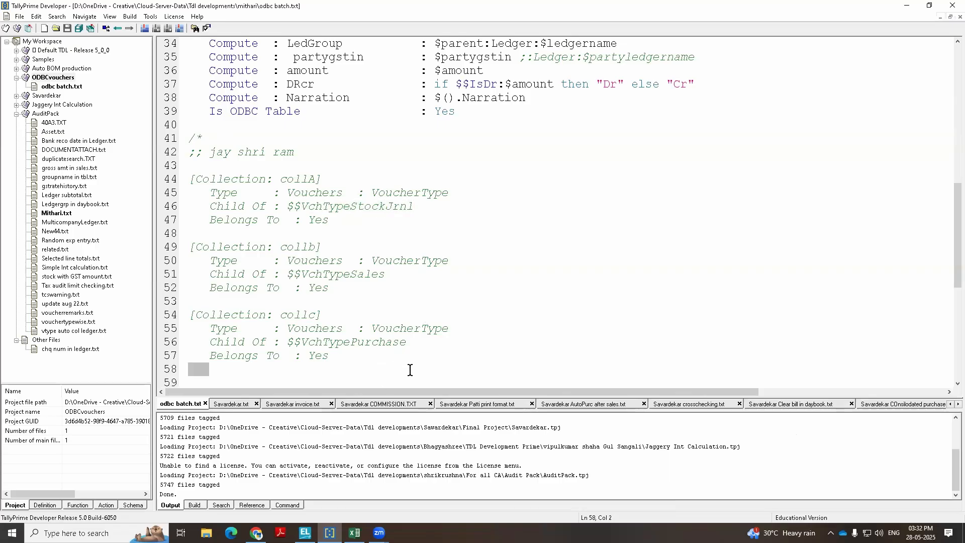
scroll(410, 370, "down", 4)
scroll(367, 301, "down", 3)
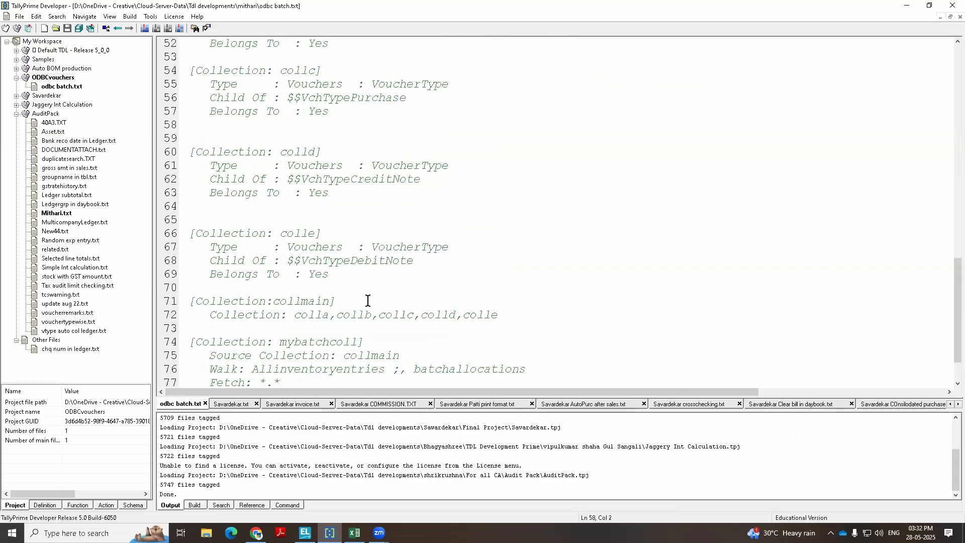
scroll(370, 301, "down", 2)
scroll(420, 292, "up", 2)
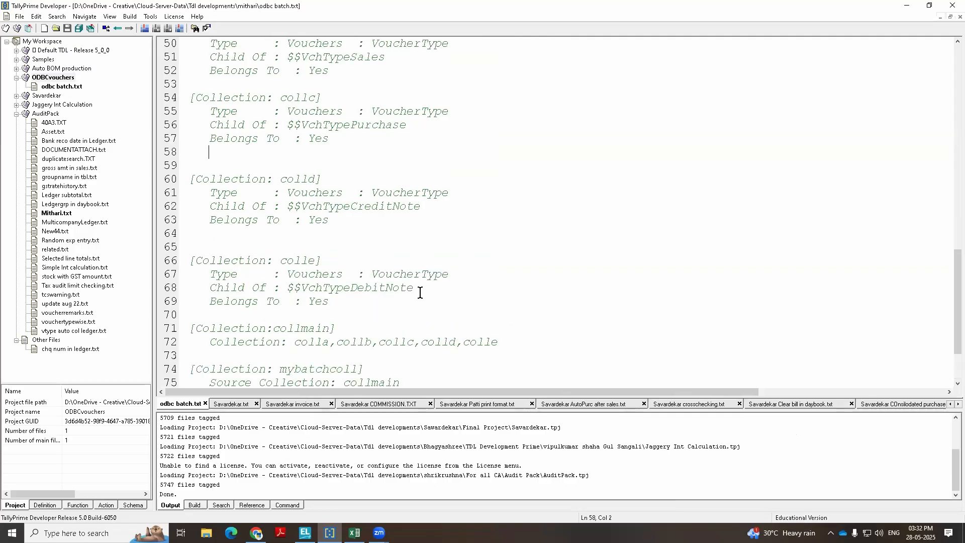
scroll(420, 292, "up", 11)
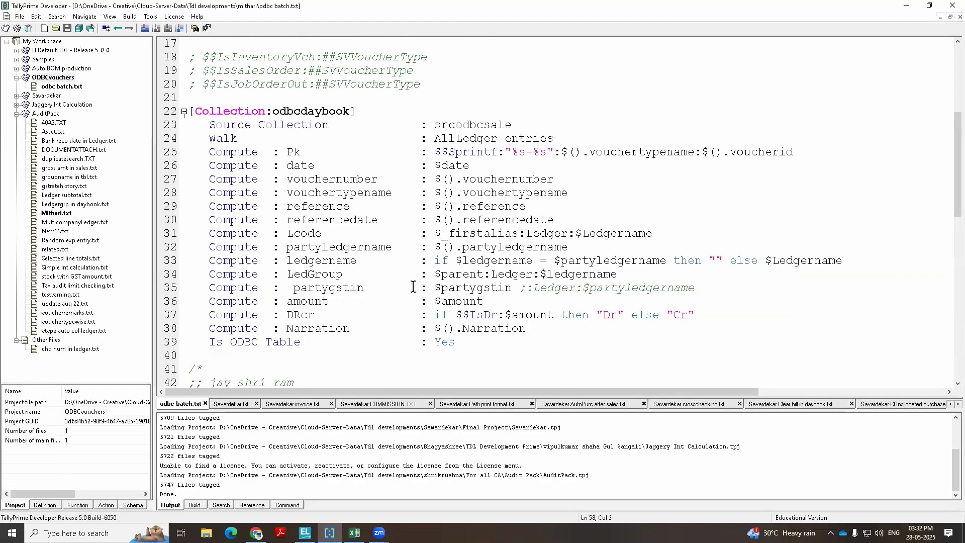
scroll(412, 287, "up", 1)
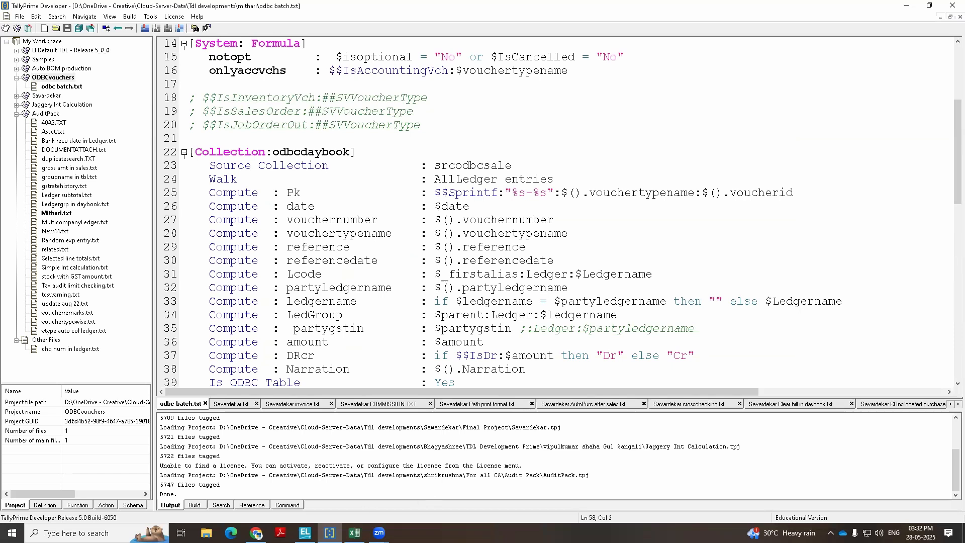
Switch to Excel and examine the odbcdaybook query table's columns from Pk across to Narration
left_click(354, 533)
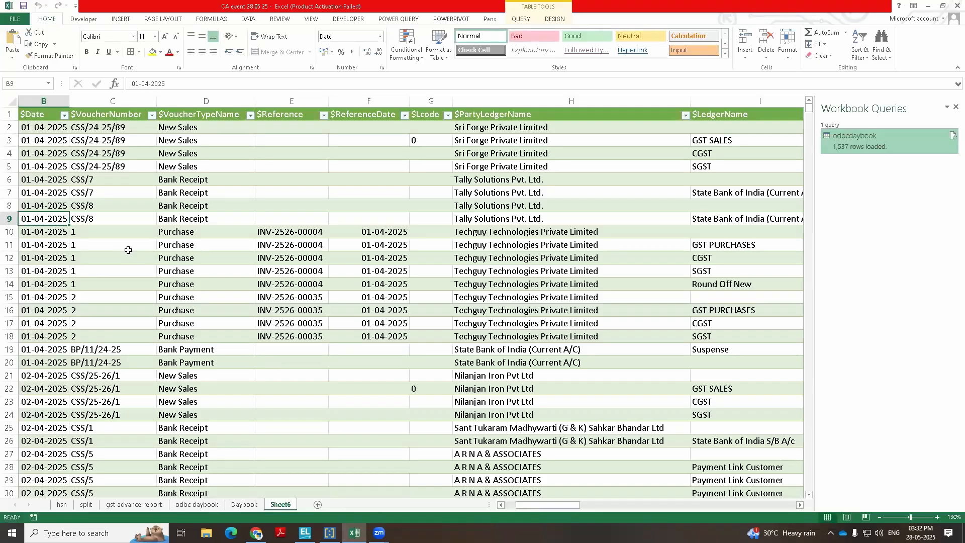
key("Left")
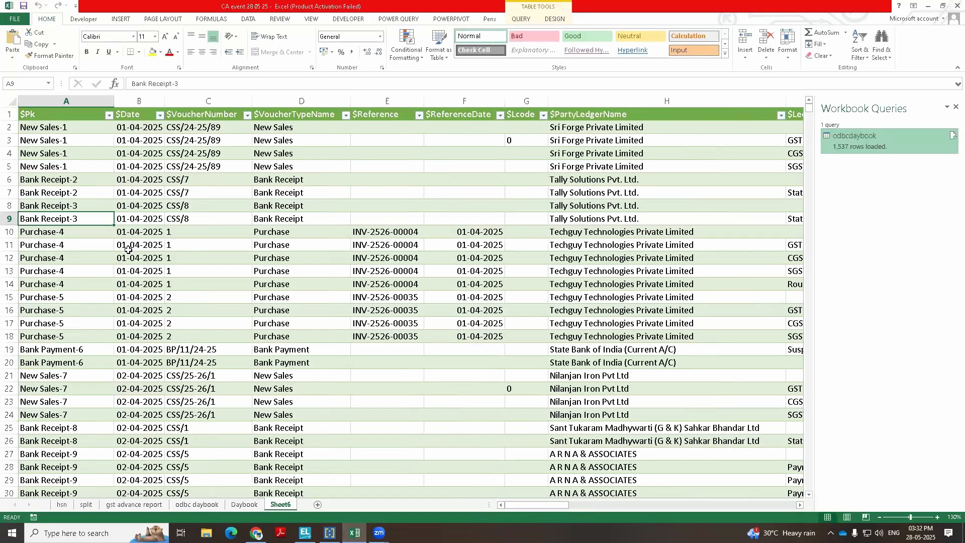
key("Right")
key("Right")
key("Right")
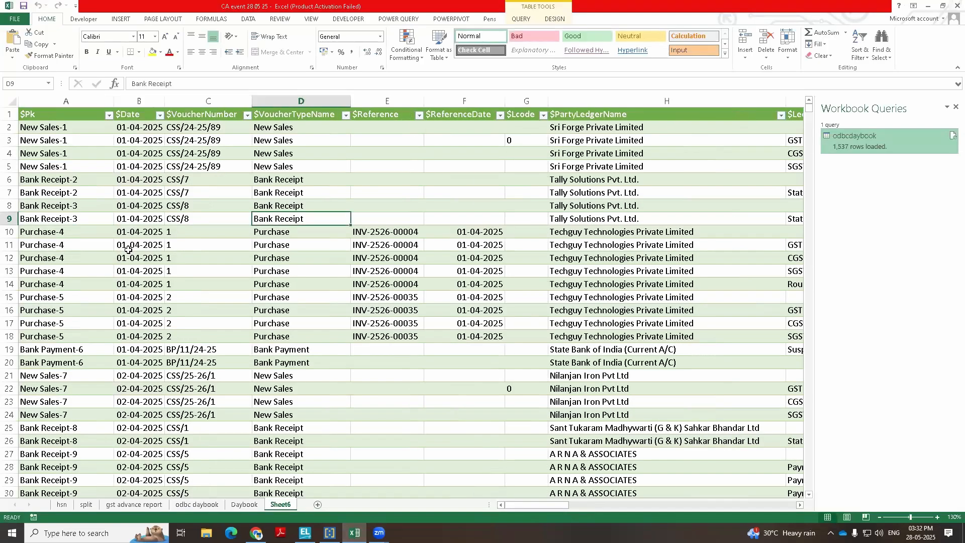
key("Up")
key("Up")
key("Up")
key("Up")
key("Up")
key("Up")
key("Up")
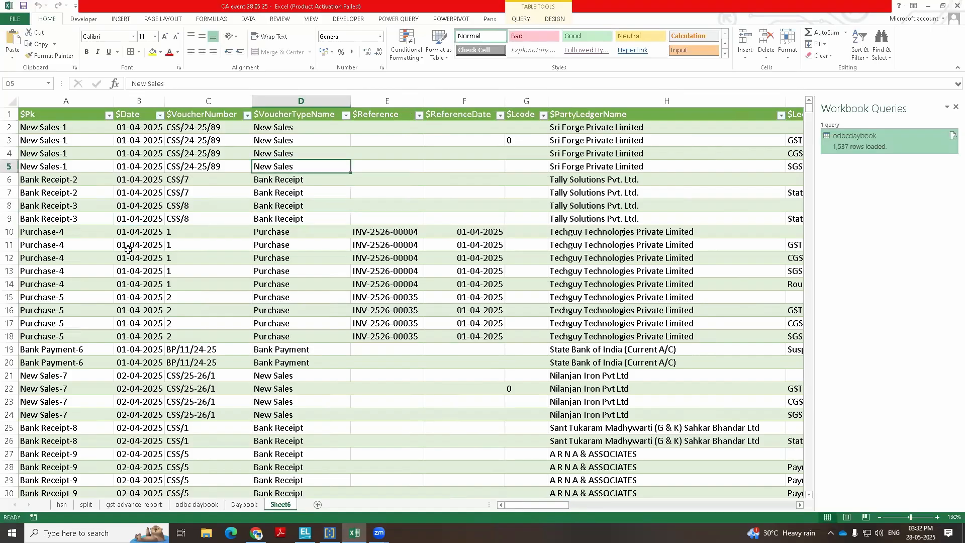
key("Left")
key("Left")
key("Left")
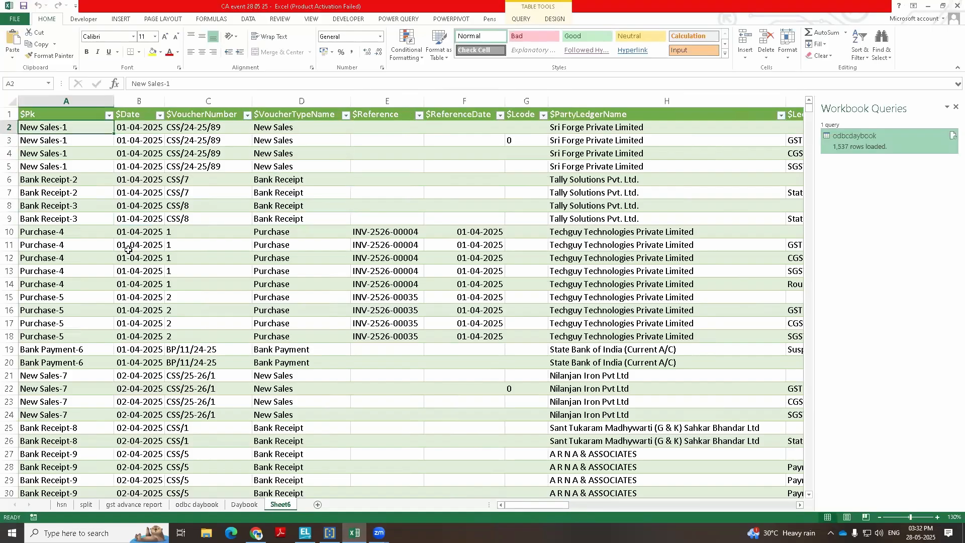
key("Right")
key("Right")
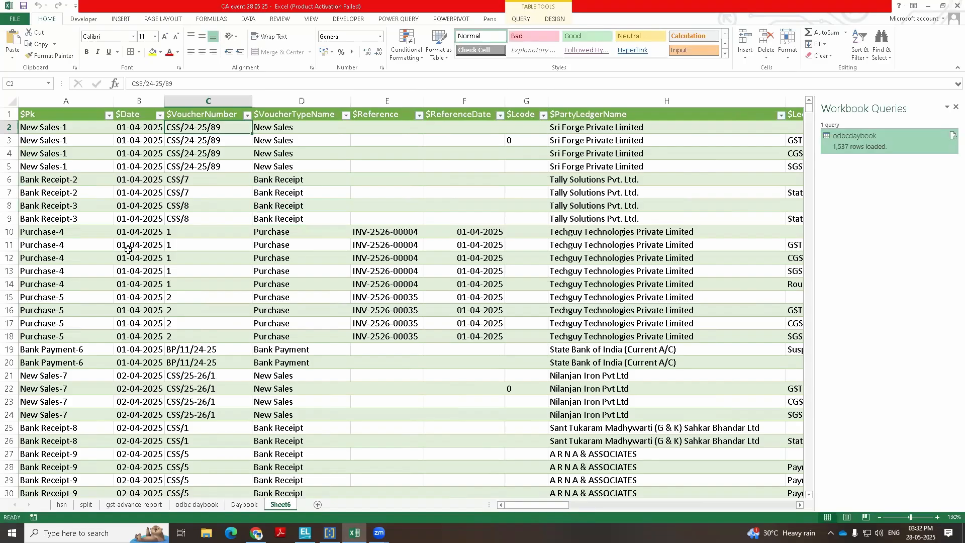
key("Right")
key("Right")
key("Right")
key("Right")
key("Right")
key("Right")
key("Right")
key("Right")
key("Right")
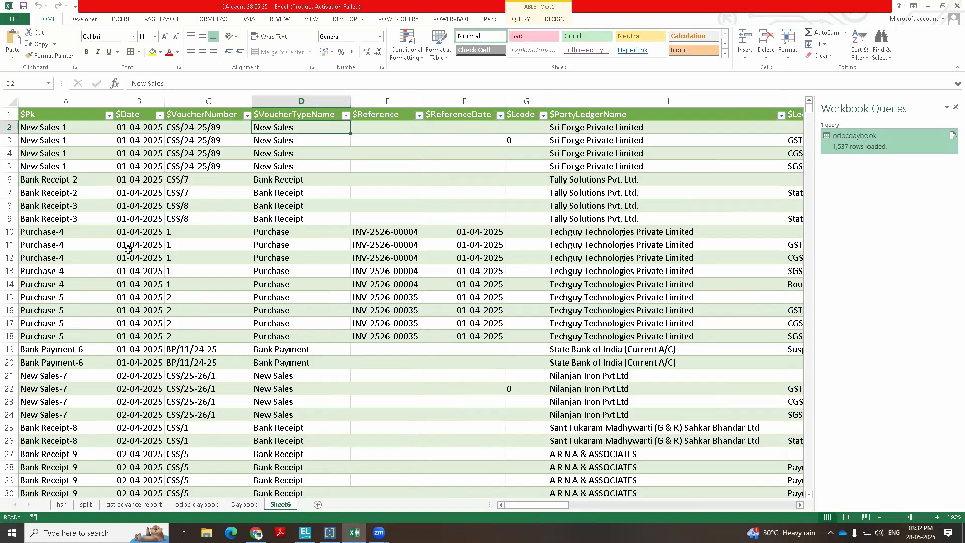
key("Right")
key("Right")
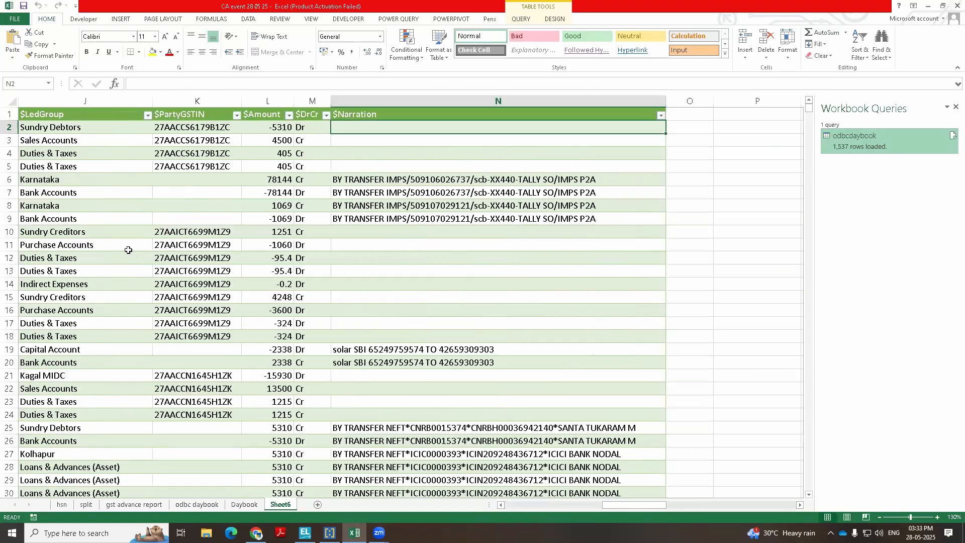
key("Right")
key("Left")
key("Left")
key("Left")
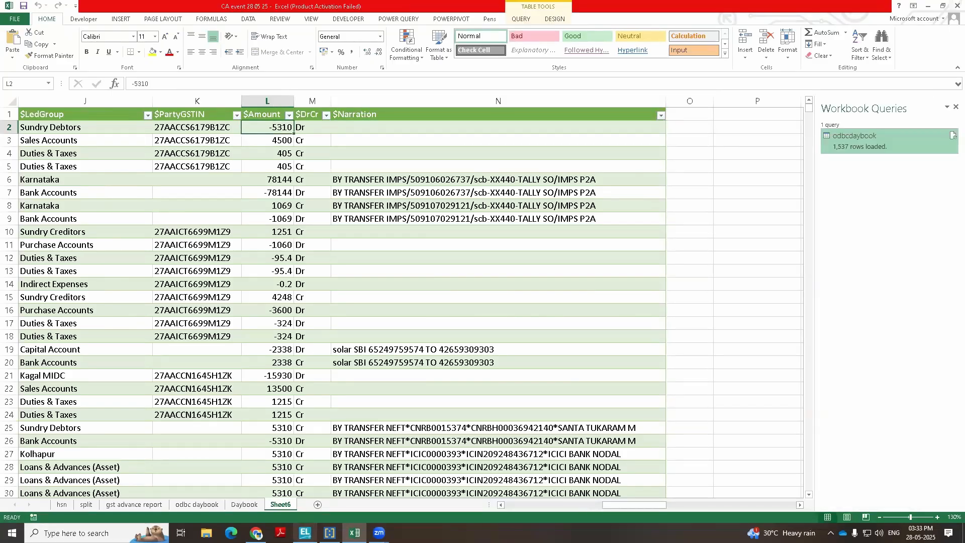
Switch to TallyPrime and open the Sales Register from the Gateway of Tally
left_click(305, 533)
key("Escape")
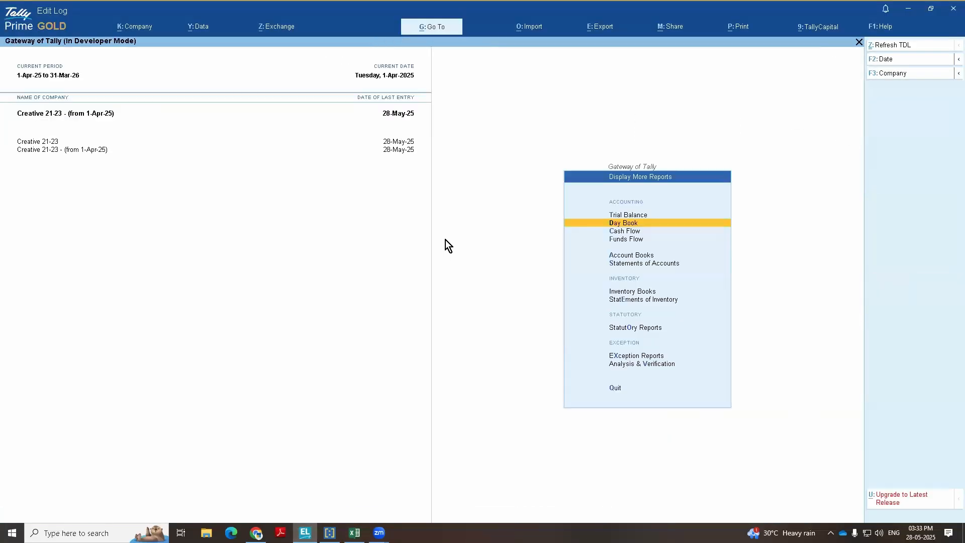
key("Escape")
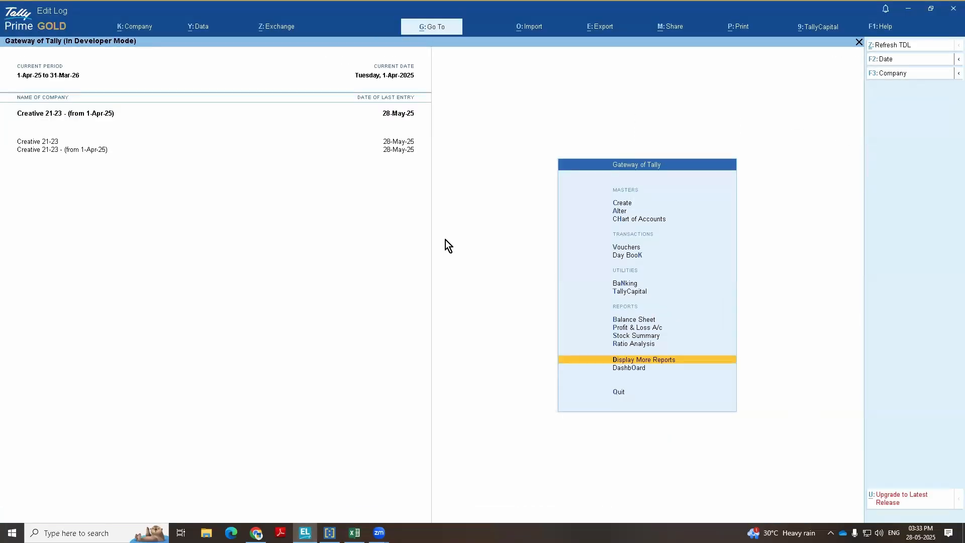
key("Return")
key("a")
key("s")
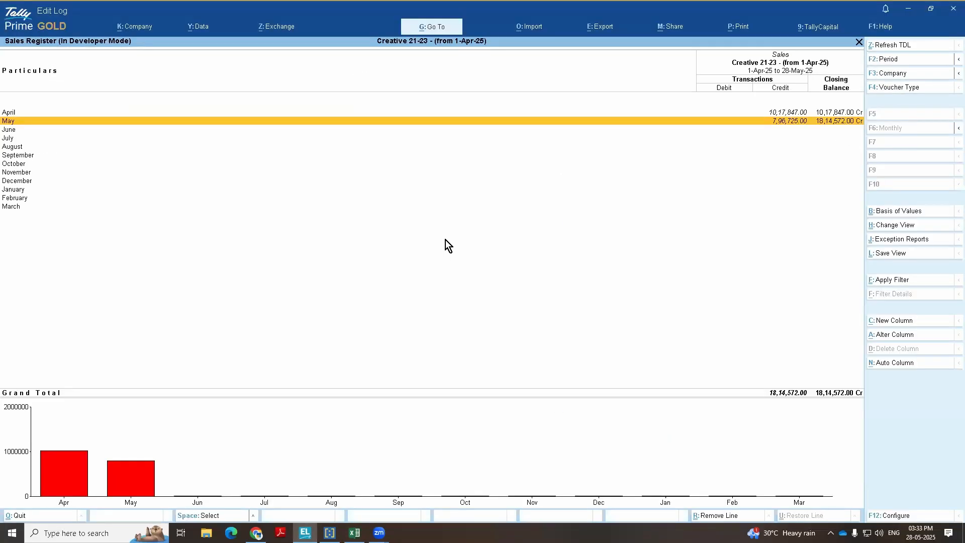
Check the first New Sales row's voucher type in Excel, then return to TallyPrime
key("alt+Tab")
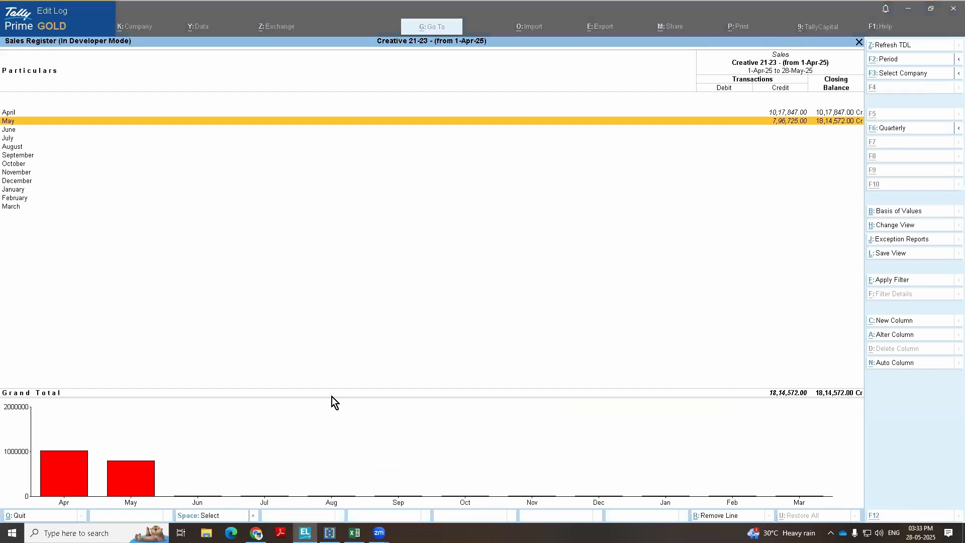
key("Home")
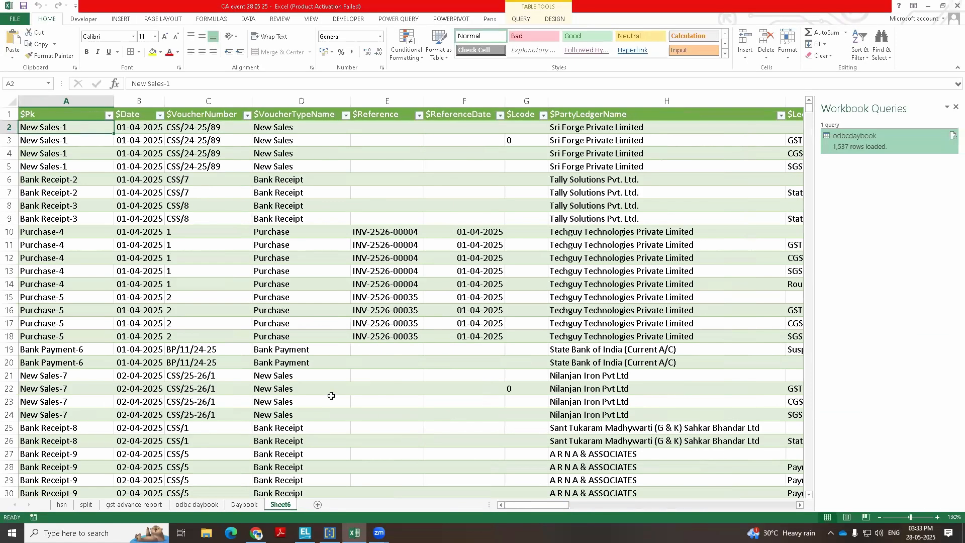
key("Right")
key("Right")
key("Right")
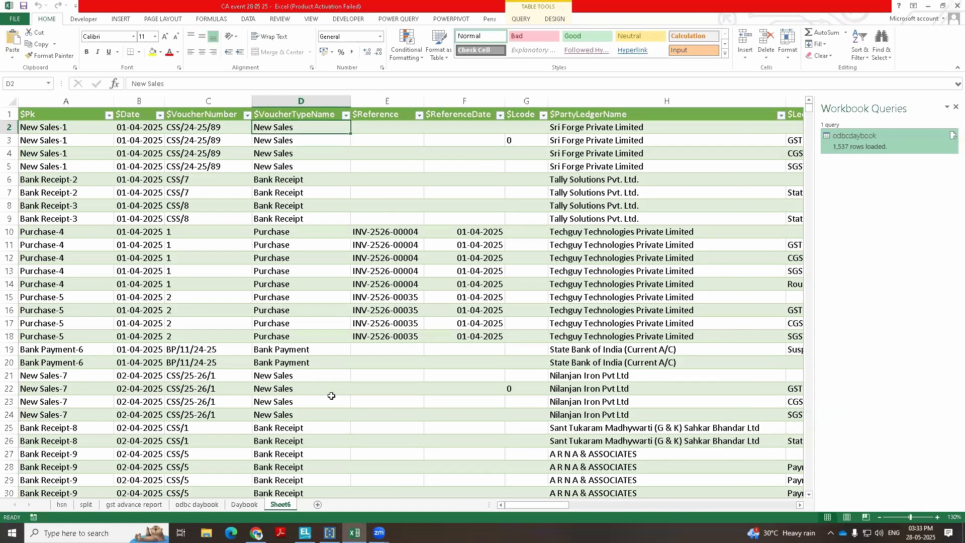
key("alt+Tab")
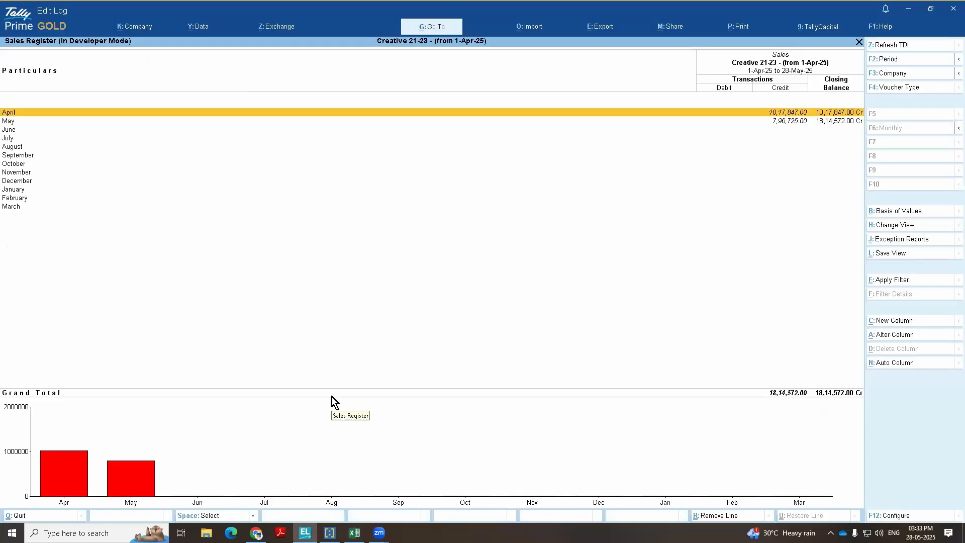
Open April's sales vouchers, set the date to 1-4 and open voucher CSS/24-25/89
key("Return")
key("F2")
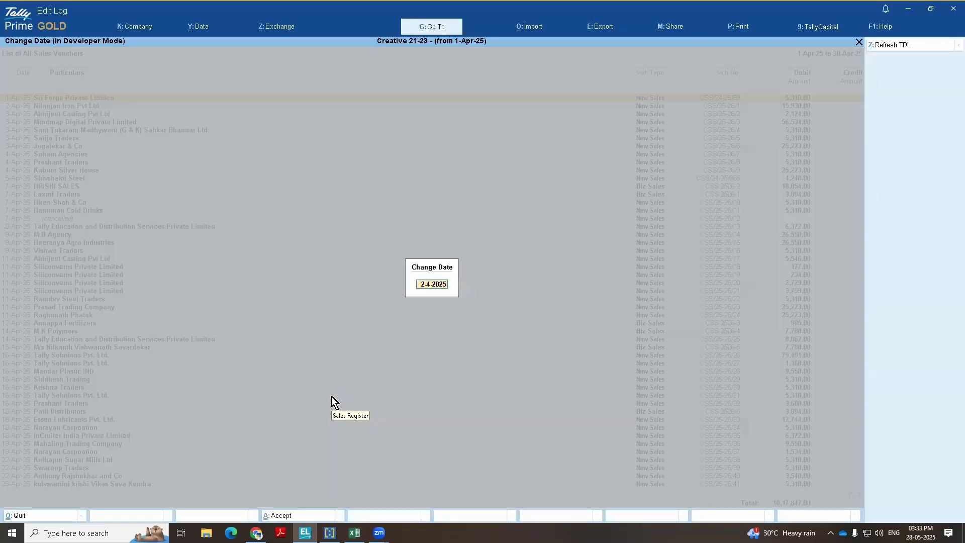
type("1-4")
key("Return")
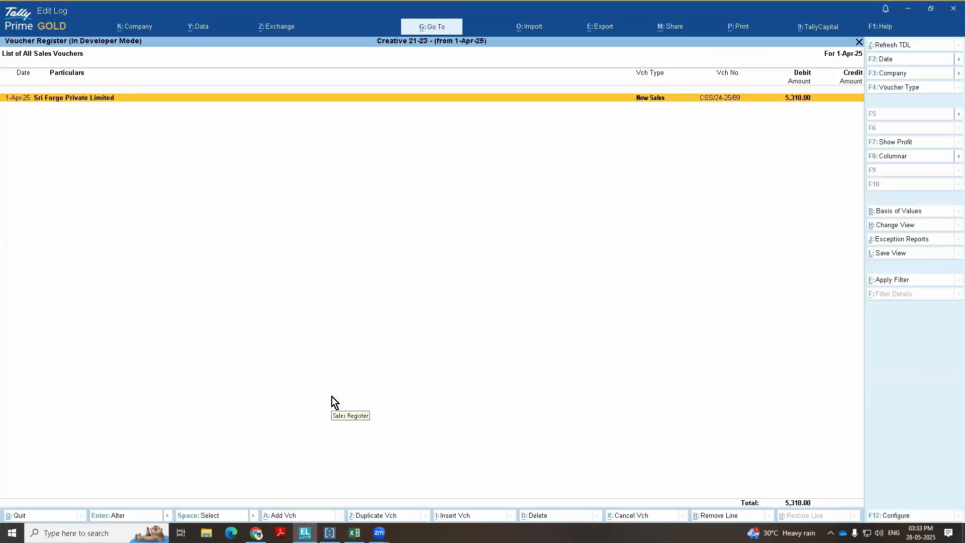
key("Return")
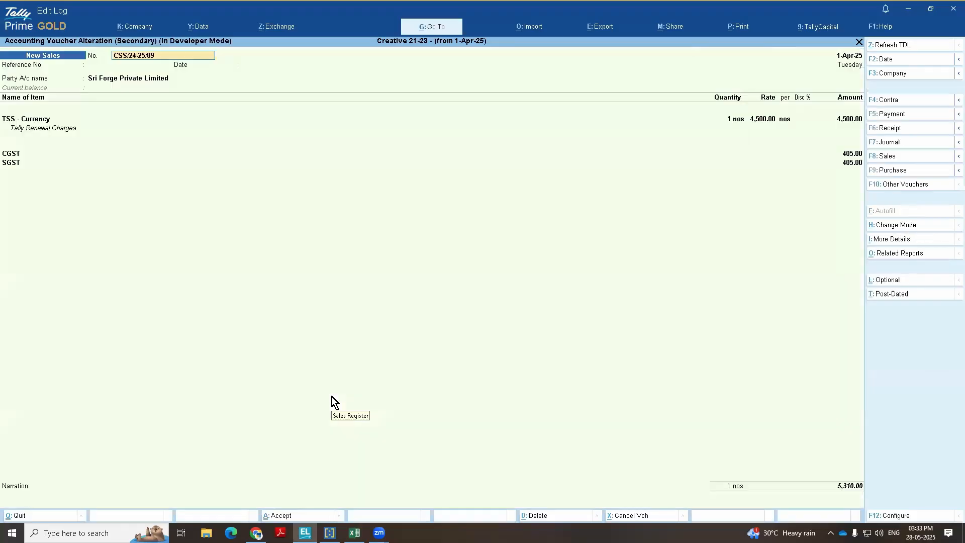
Change the TSS - Currency item quantity to 5 nos and save the voucher without generating a payment link
left_click(35, 122)
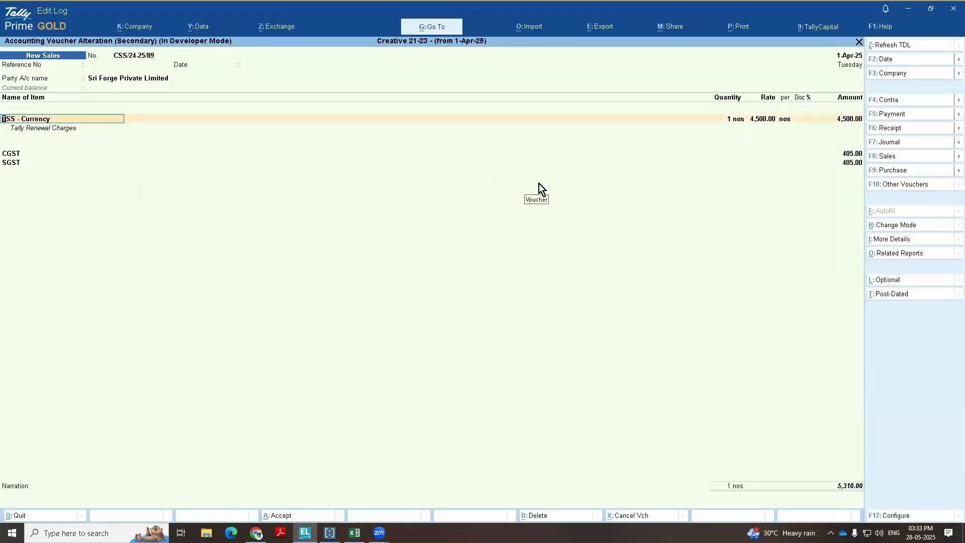
key("Return")
key("Return")
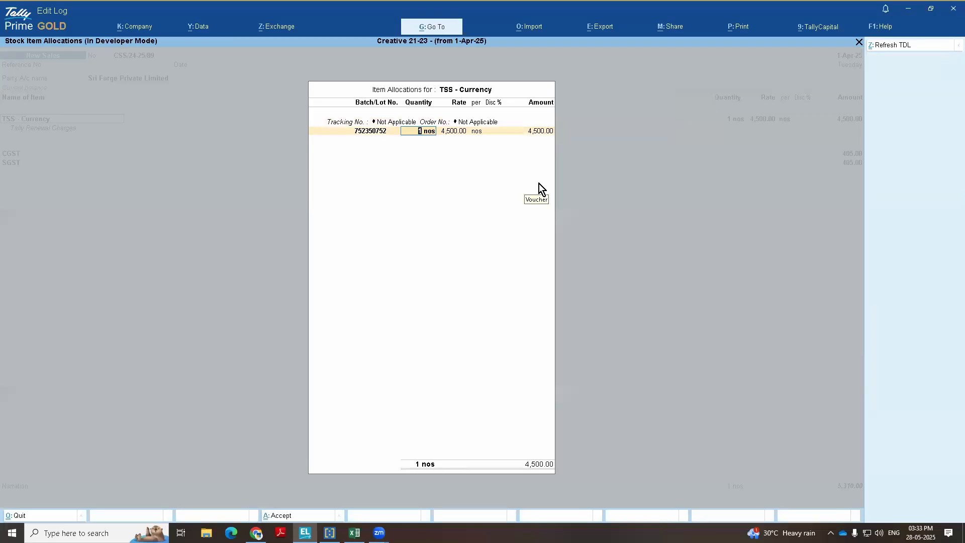
type("5")
key("Return")
key("Return")
key("Return")
key("Return")
key("Return")
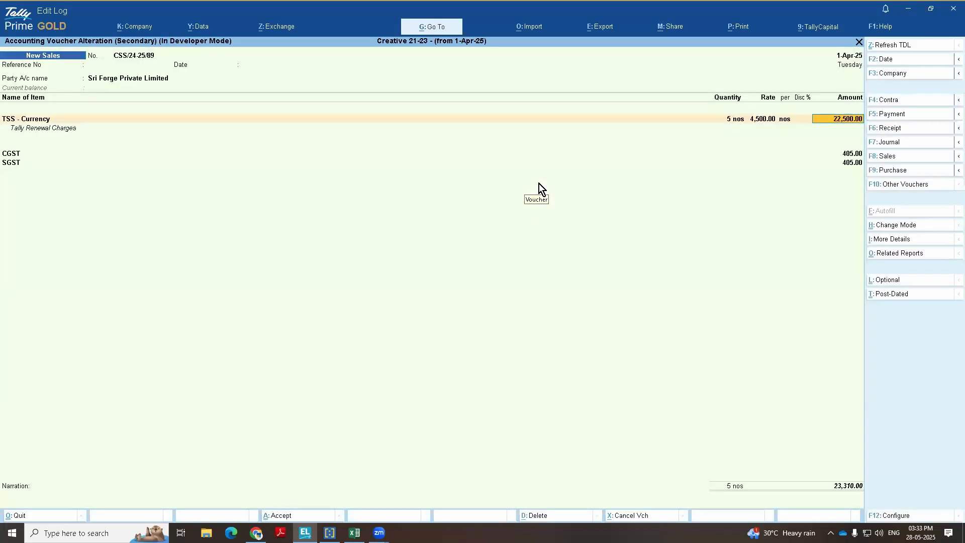
key("Return")
key("Return")
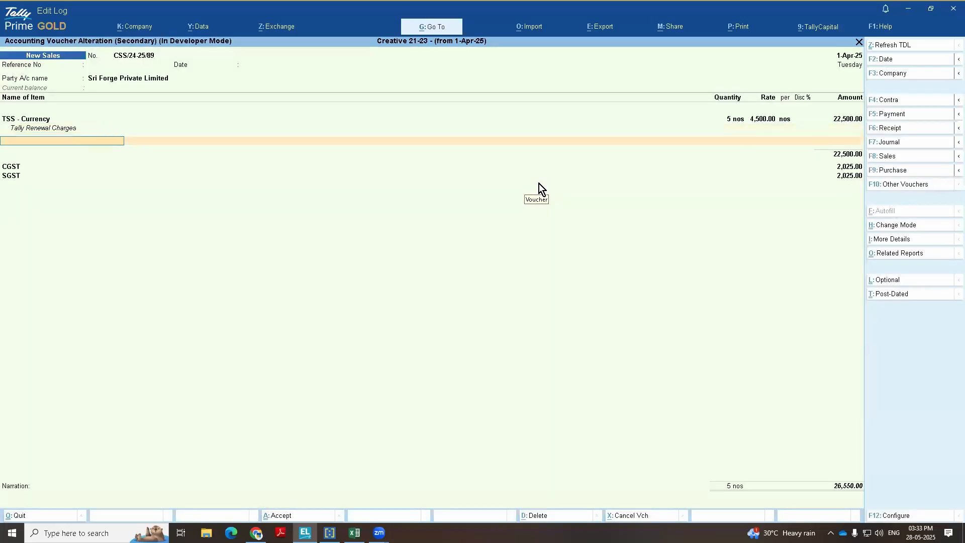
key("Return")
key("Return")
key("Return")
key("Return")
key("Return")
key("Return")
key("Return")
key("Return")
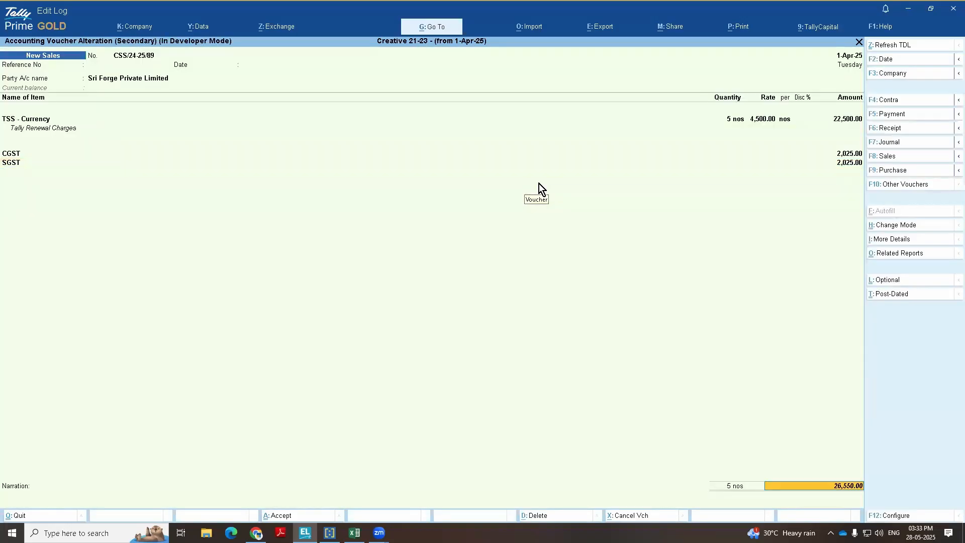
key("ctrl")
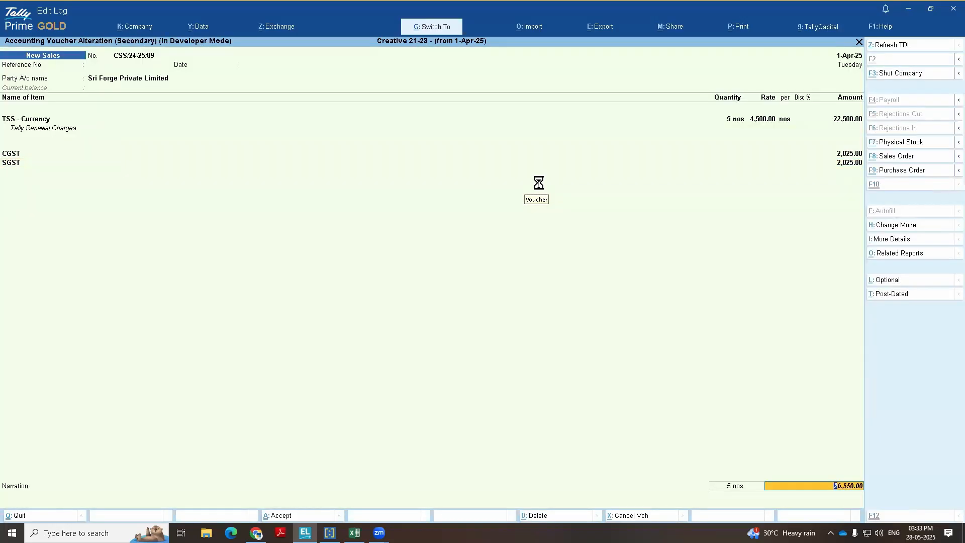
key("ctrl+a")
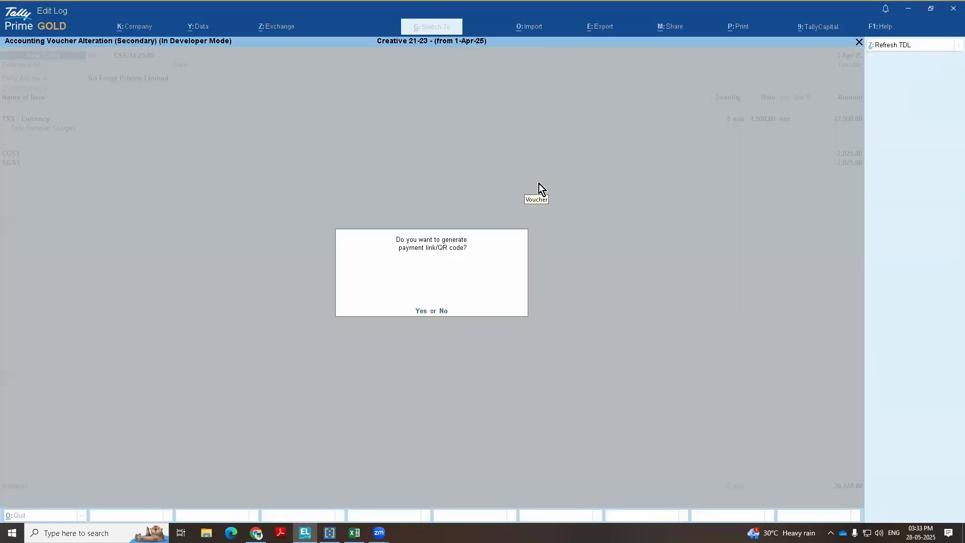
key("n")
key("Escape")
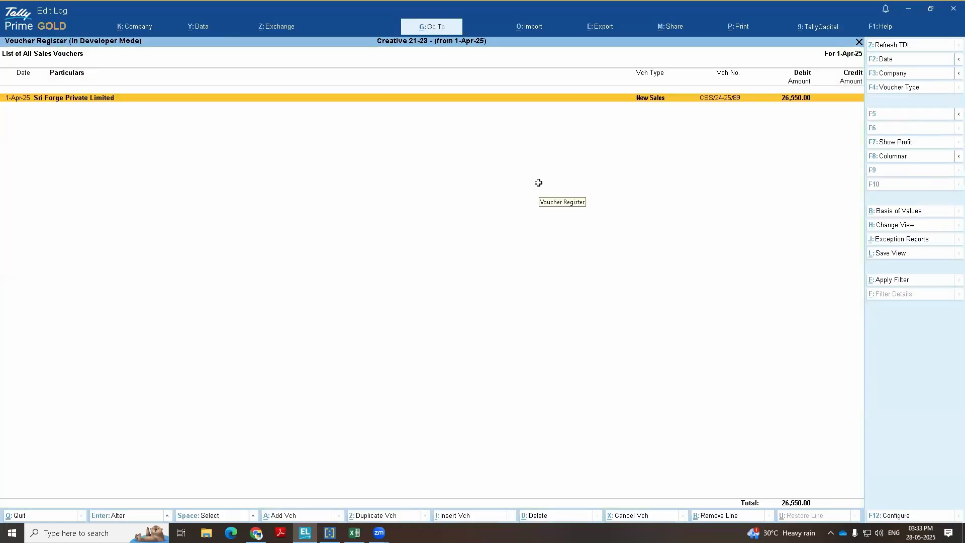
Switch to Excel and check the first row's amount in the query table
key("alt+Tab")
key("Right")
key("Right")
key("Right")
key("Right")
key("Right")
key("Right")
key("Right")
key("Right")
key("Right")
key("Right")
key("Right")
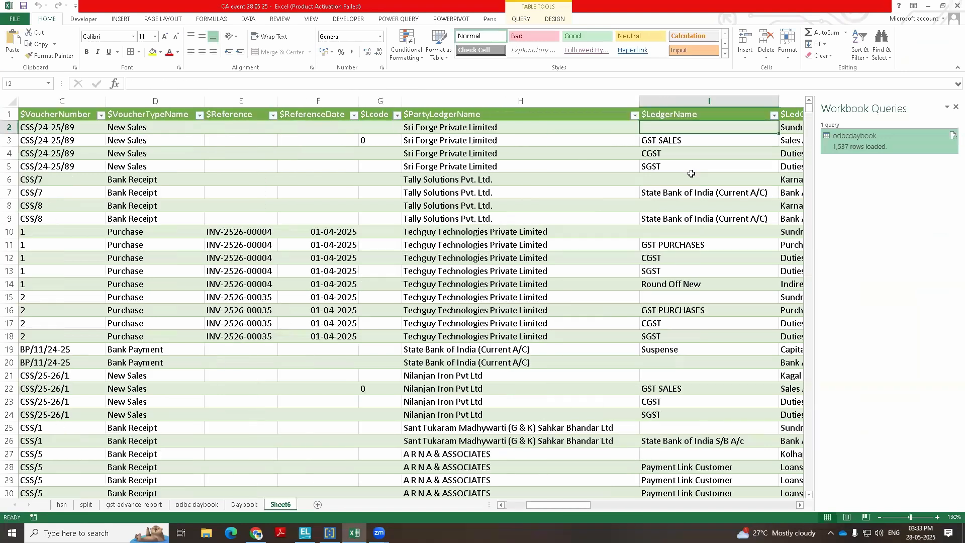
key("Left")
key("Left")
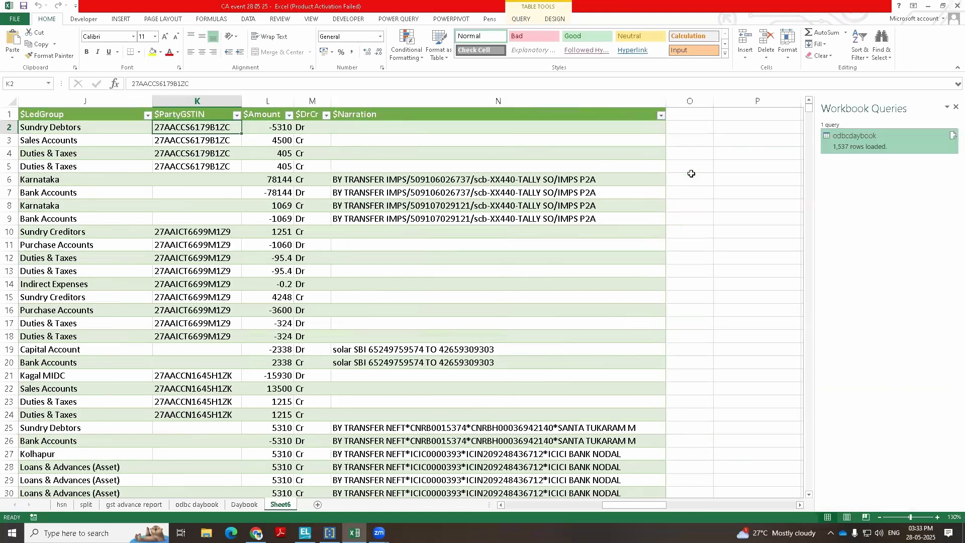
key("Left")
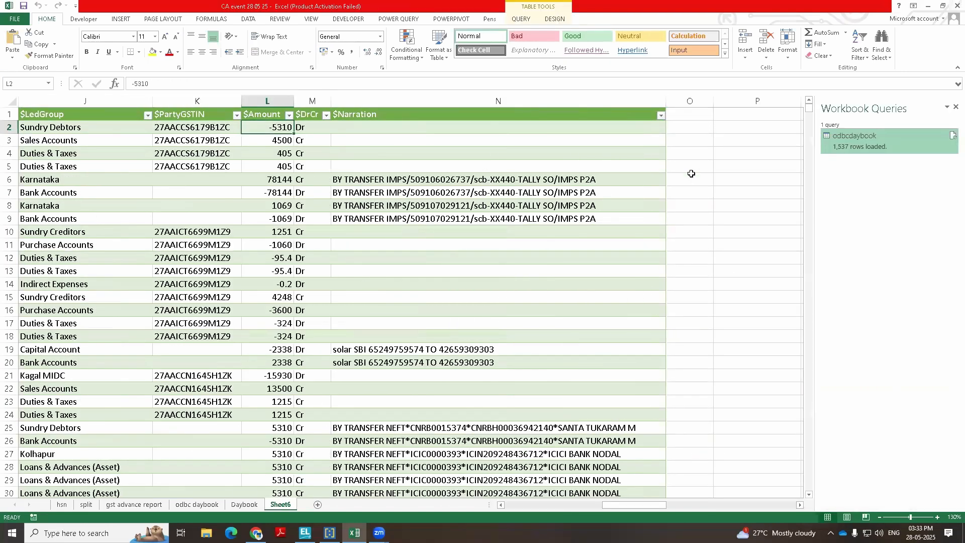
Select the first voucher's rows and refresh the query table to pull the changed voucher from Tally
key("shift+space")
key("shift+Down")
key("shift+Down")
key("shift+Down")
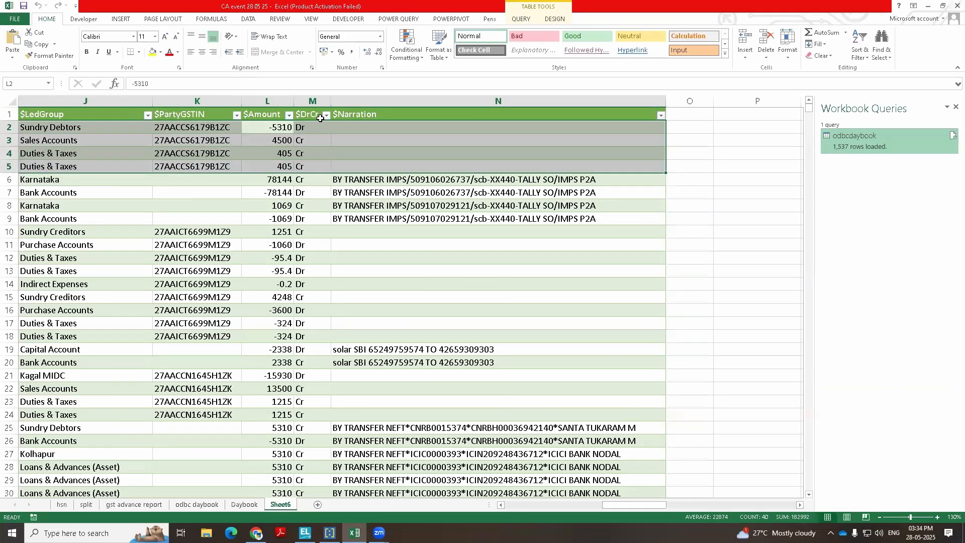
left_click(167, 219)
right_click(117, 191)
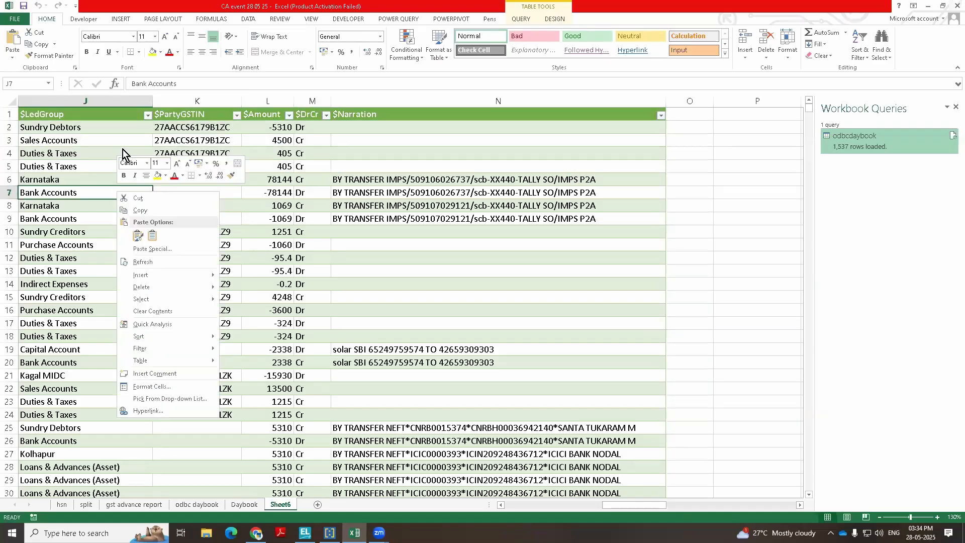
left_click(151, 267)
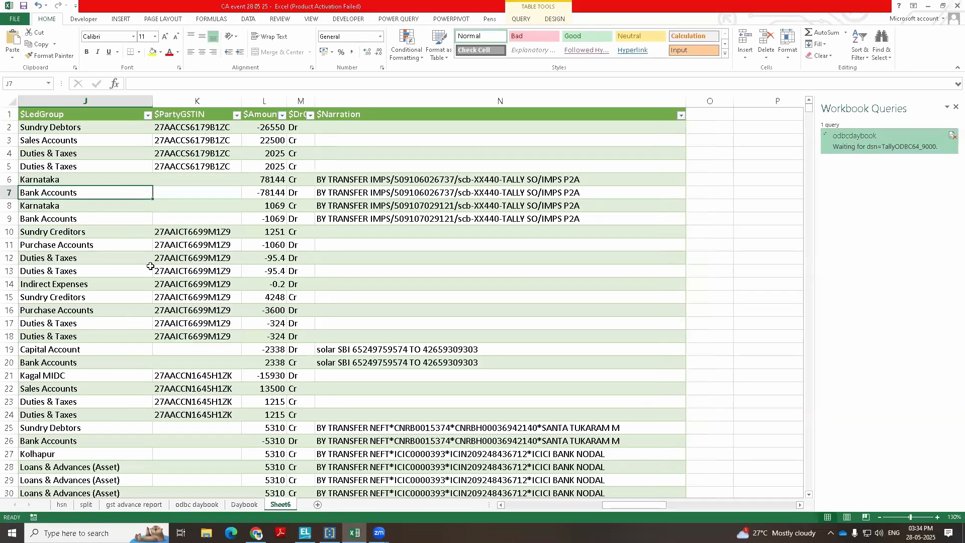
Review the first voucher's updated amounts, return to the first column and refresh the query table again
left_click_drag(269, 129, 262, 166)
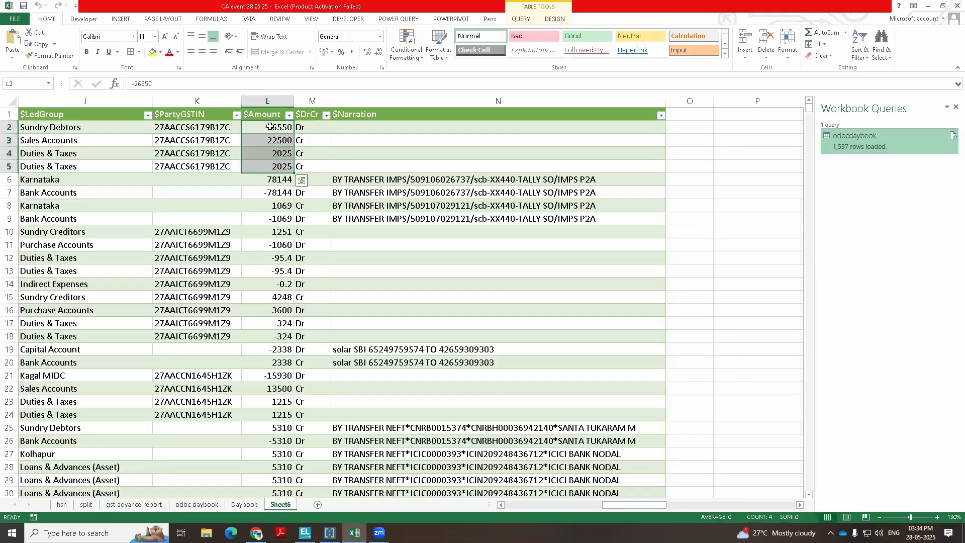
key("Left")
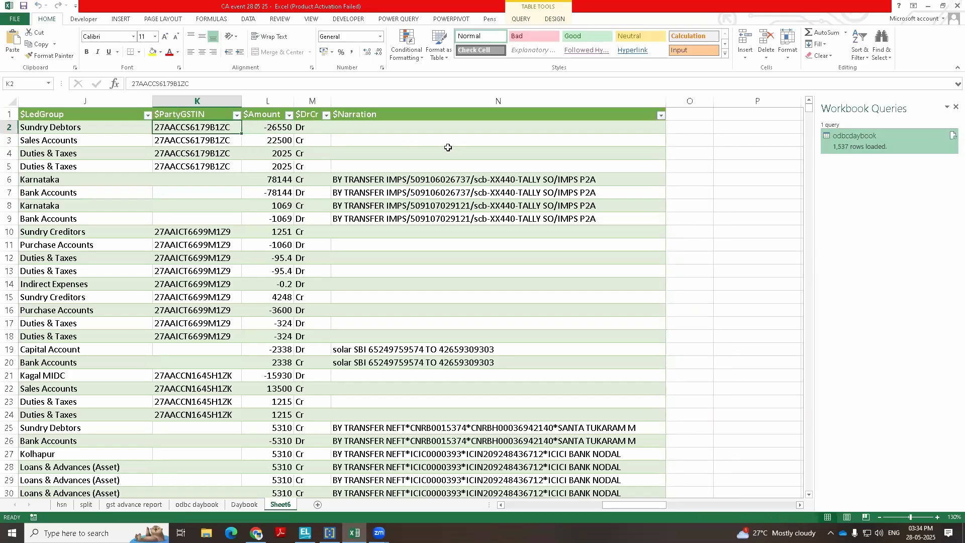
key("Left")
key("Left")
key("Left")
key("Left")
key("Left")
key("Left")
key("Left")
key("Left")
key("Left")
key("Left")
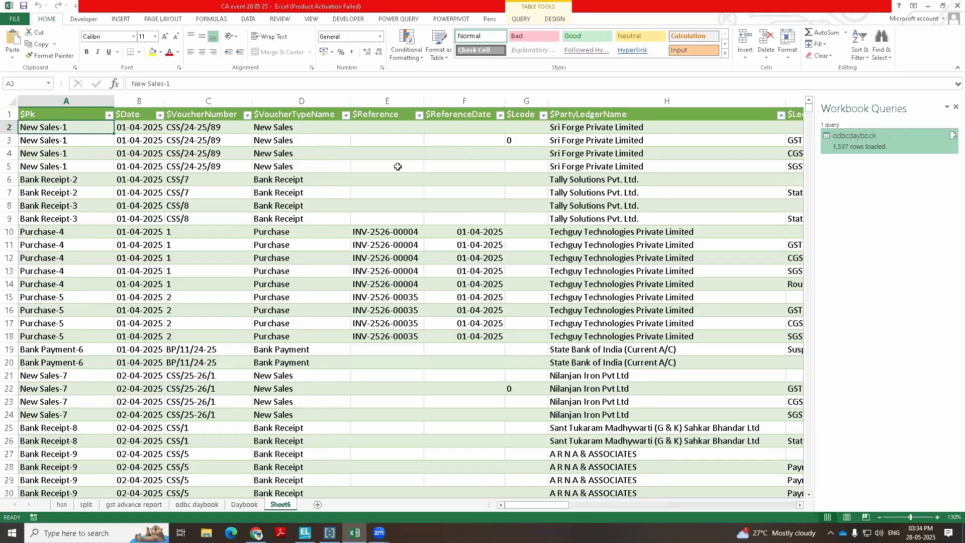
right_click(178, 178)
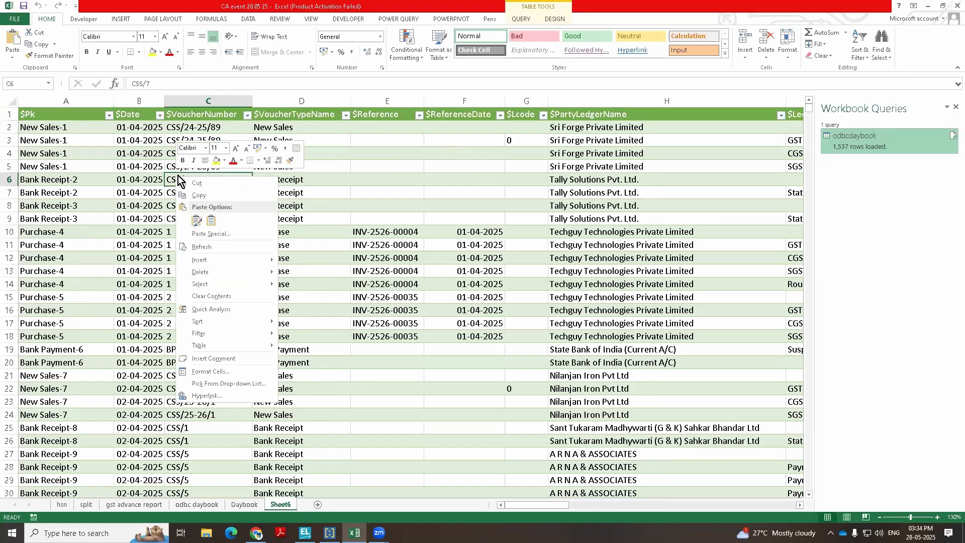
left_click(221, 249)
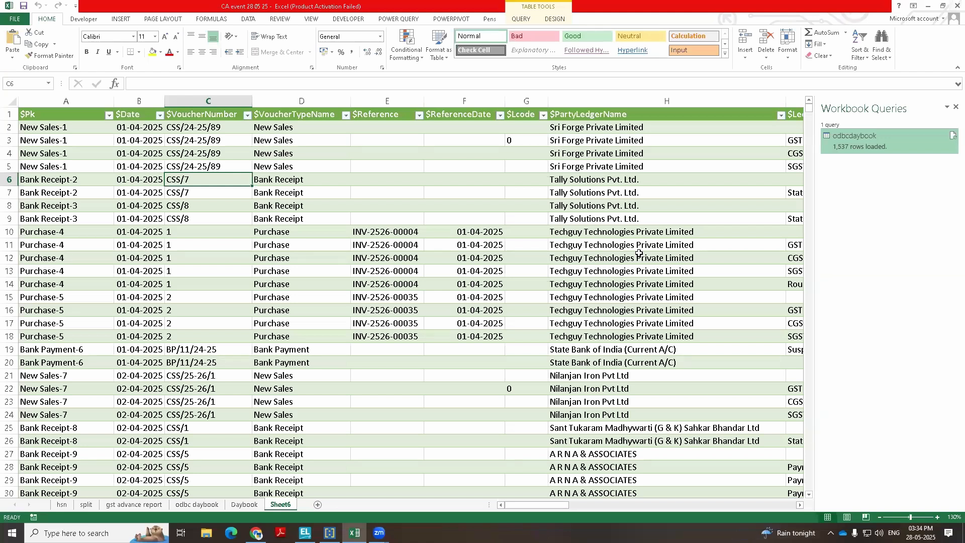
Filter the $VoucherTypeName column to show only Purchase vouchers
key("Right")
key("Right")
key("Right")
key("Right")
key("Right")
key("Right")
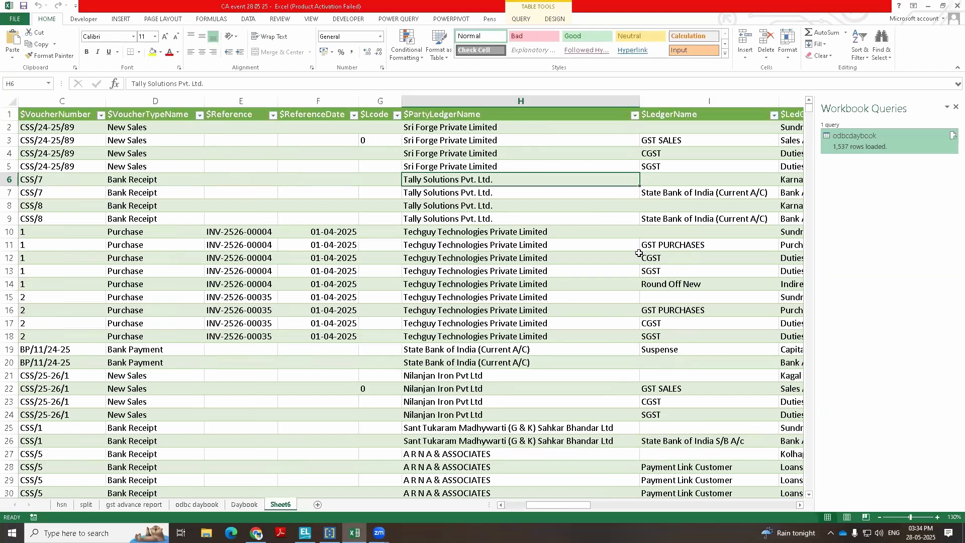
key("Home")
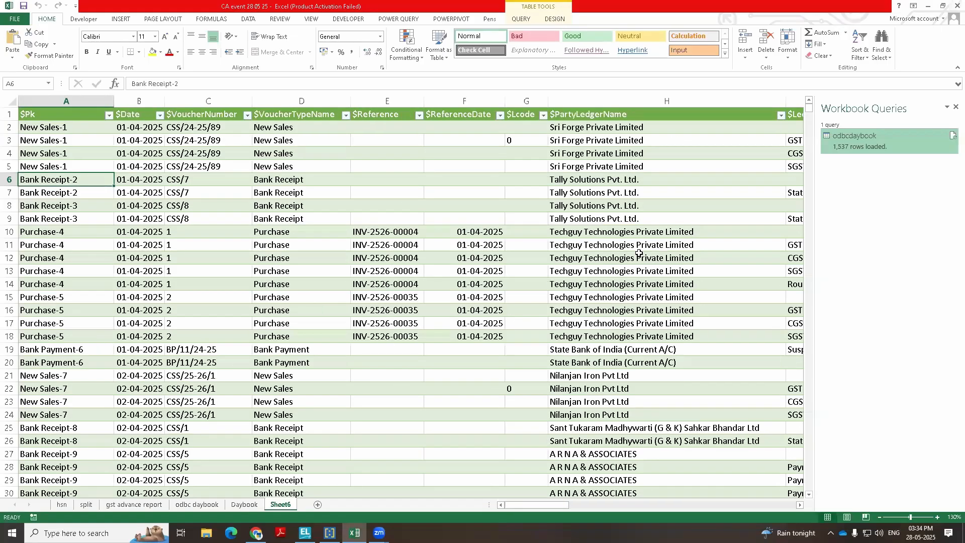
key("Right")
key("Right")
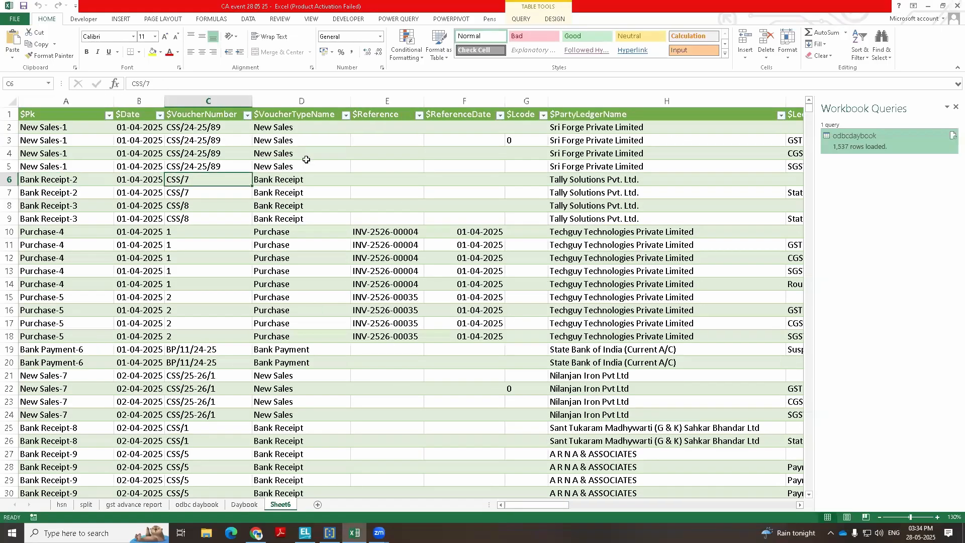
left_click(346, 115)
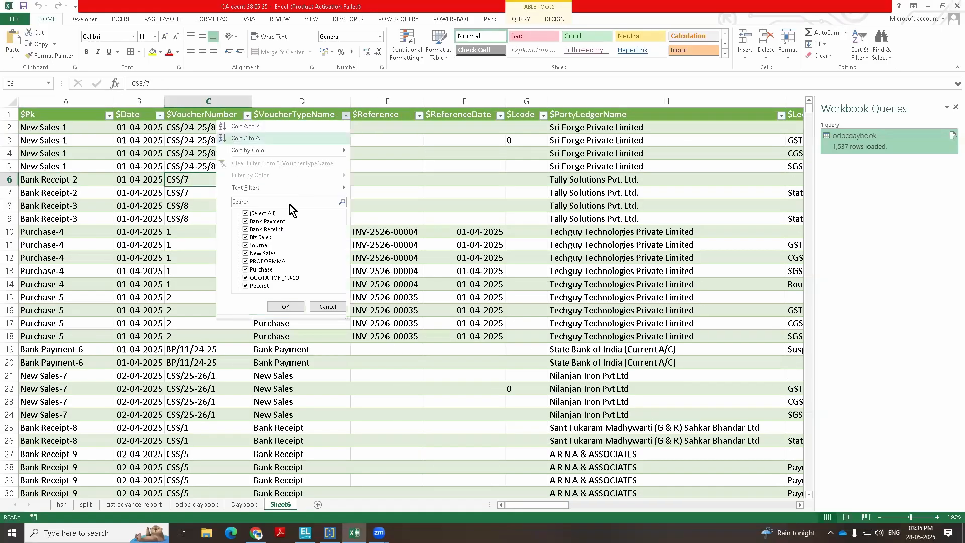
left_click(268, 215)
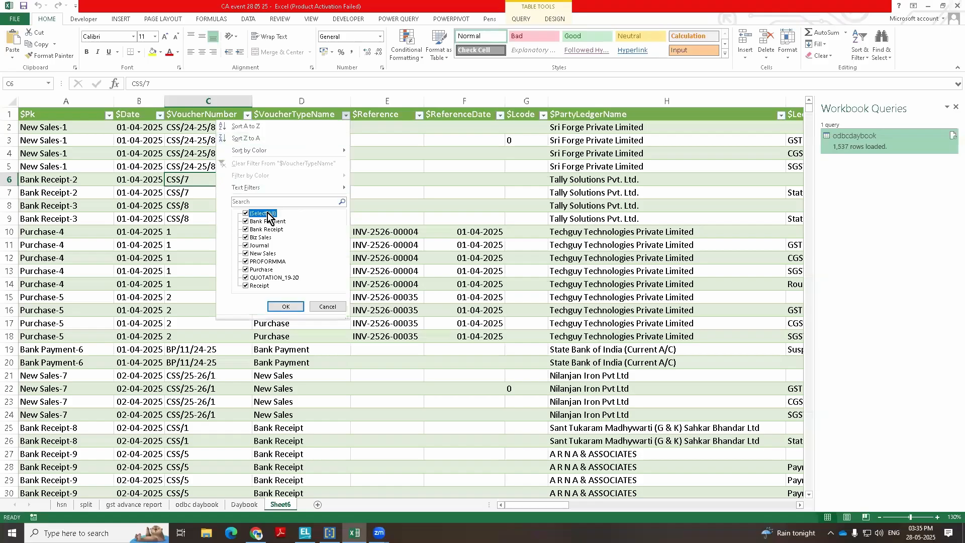
left_click(265, 270)
left_click(287, 307)
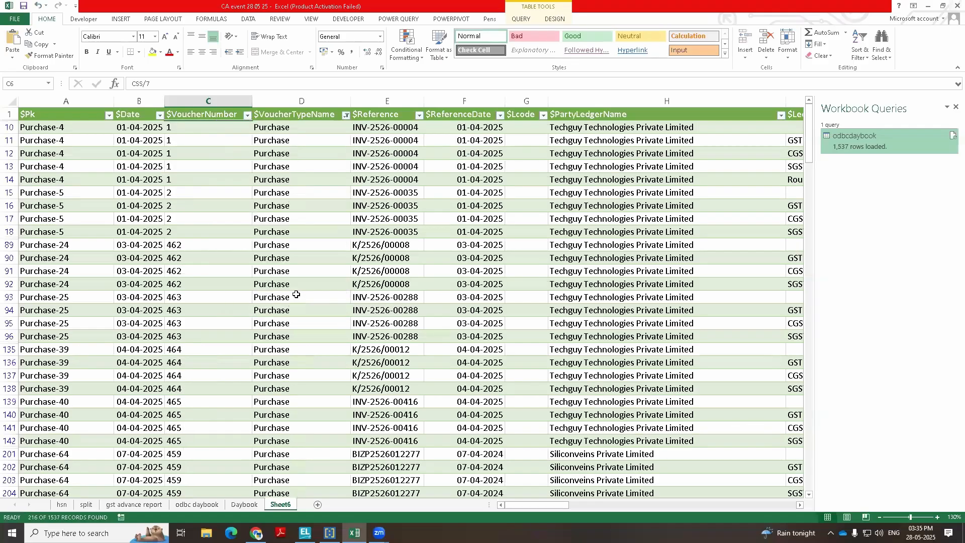
Examine the rows of the first Purchase voucher in the filtered table
left_click(312, 217)
key("Left")
key("Left")
key("Left")
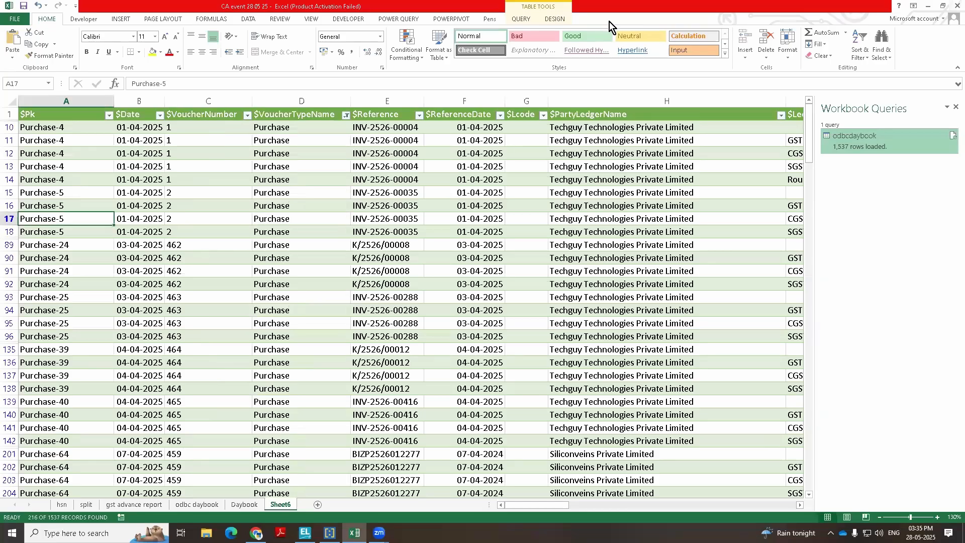
key("Right")
key("Up")
key("Up")
key("Up")
key("Up")
key("Up")
key("Up")
key("Up")
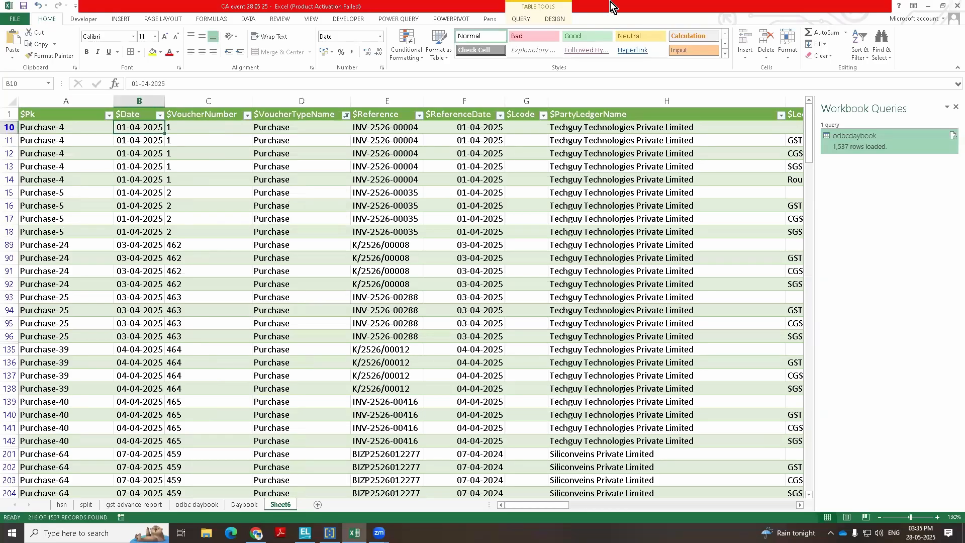
key("shift+Down")
key("shift+Down")
key("shift+Down")
key("shift+Down")
key("shift+space")
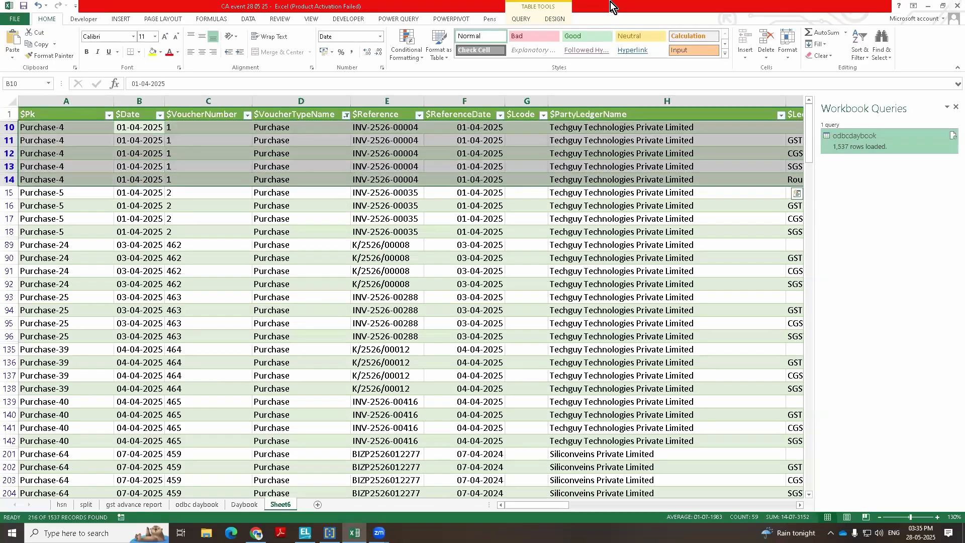
key("Left")
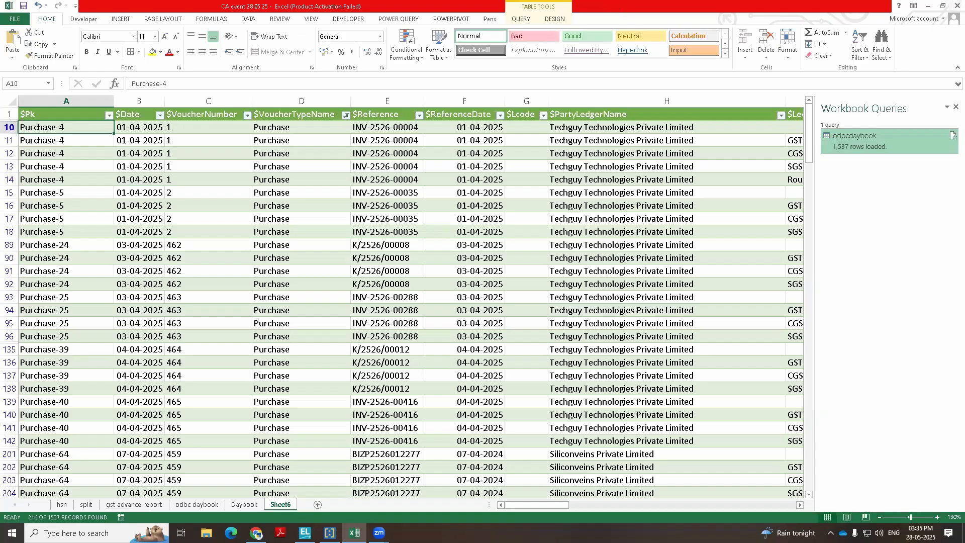
Switch to TallyPrime Developer and review the compute fields of the odbcdaybook collection in the TDL file
left_click(330, 533)
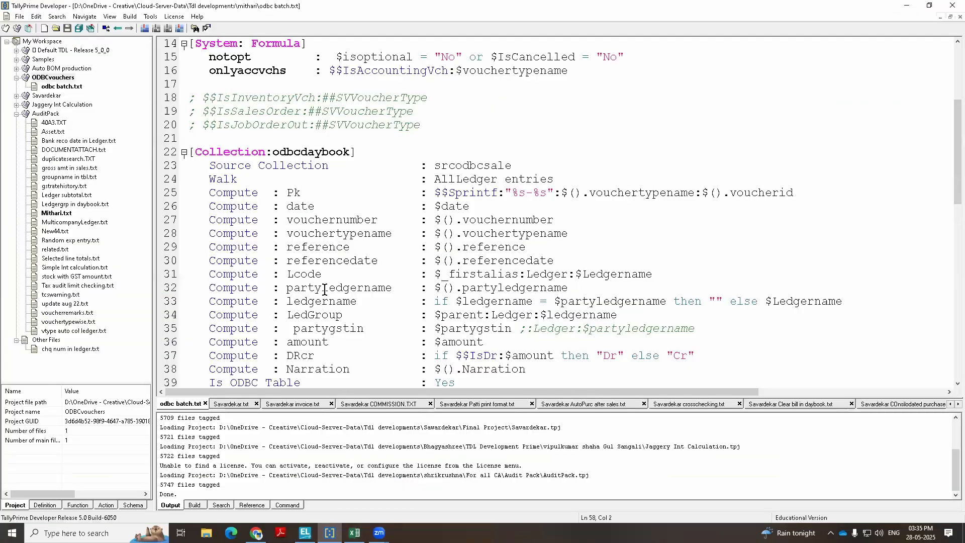
scroll(222, 239, "down", 3)
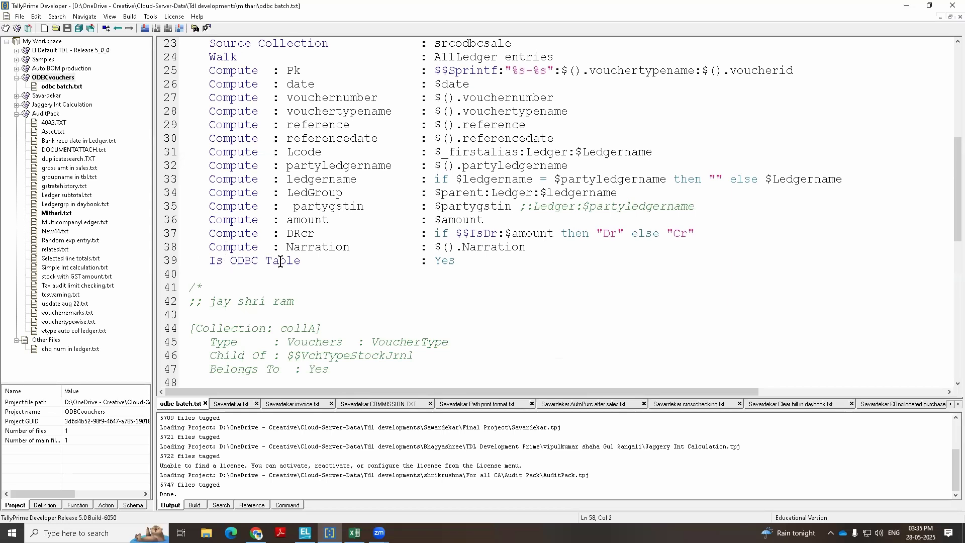
scroll(302, 271, "up", 3)
scroll(318, 274, "up", 5)
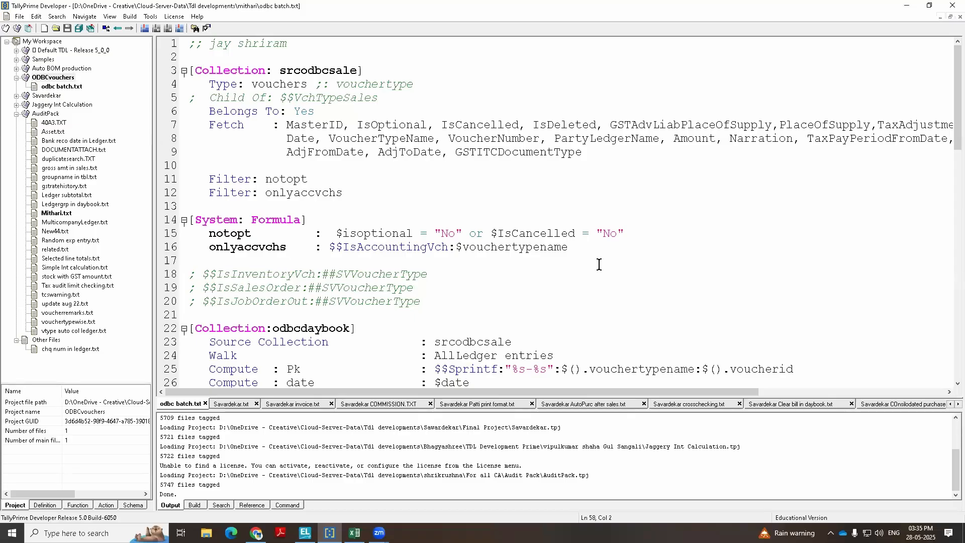
scroll(629, 254, "down", 6)
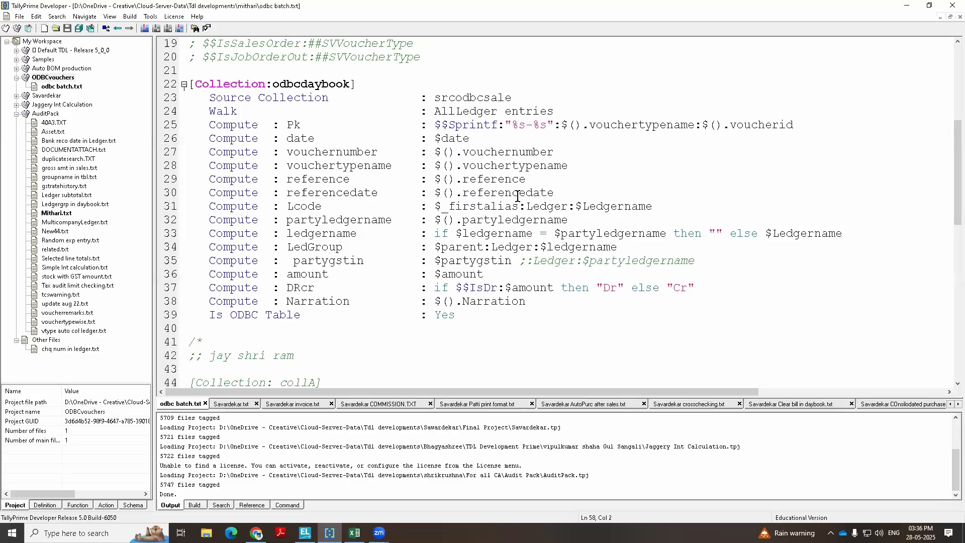
double_click(492, 180)
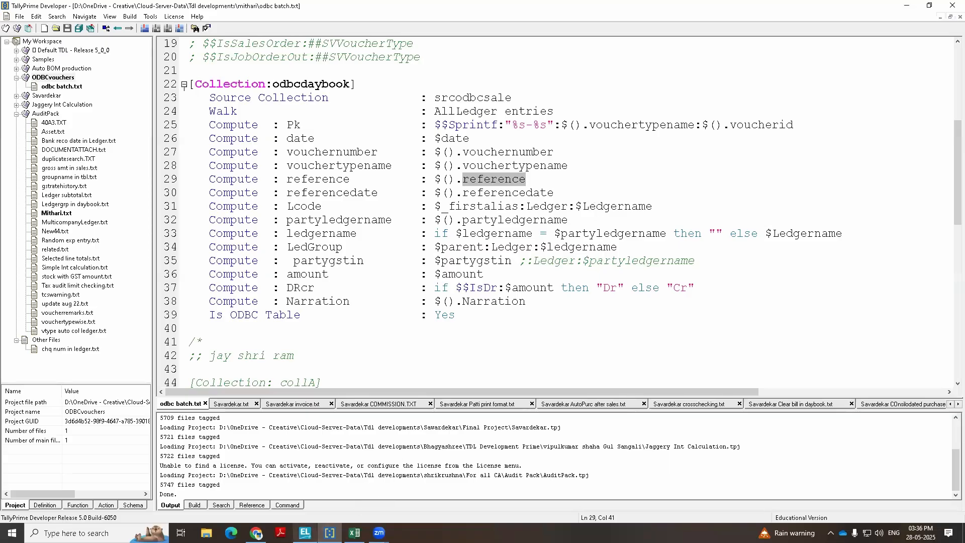
Switch to TallyPrime, open the sales voucher register's export configuration and set the file format to XML (Data Interchange)
left_click(304, 533)
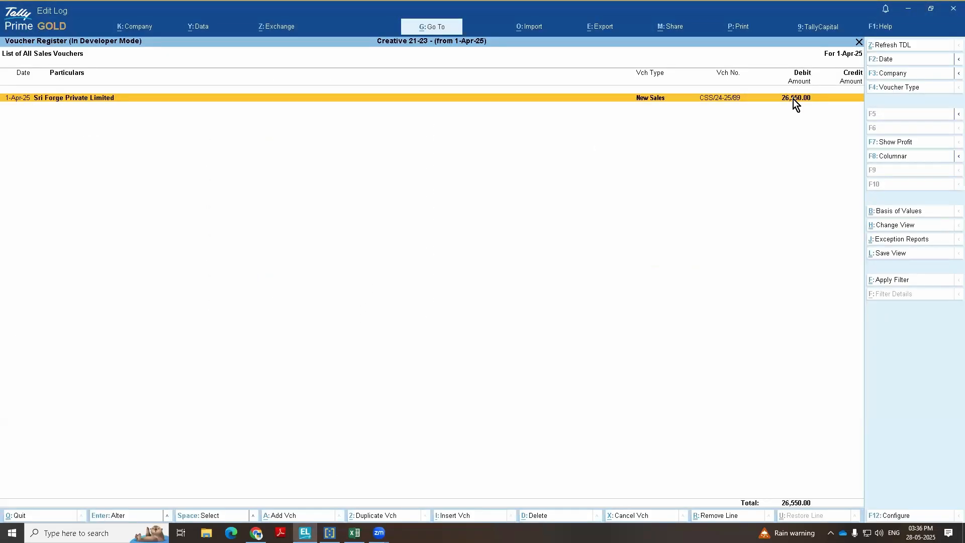
key("alt+e")
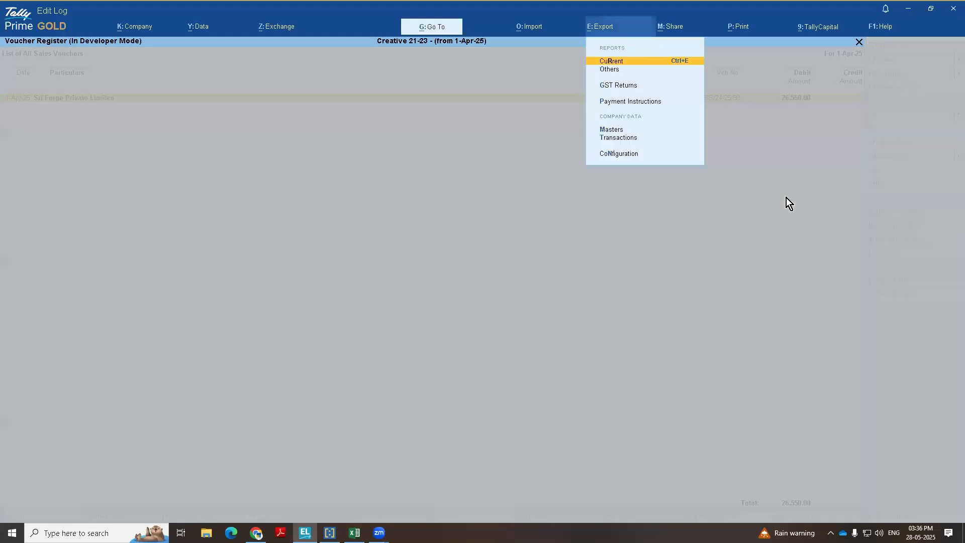
key("Return")
key("c")
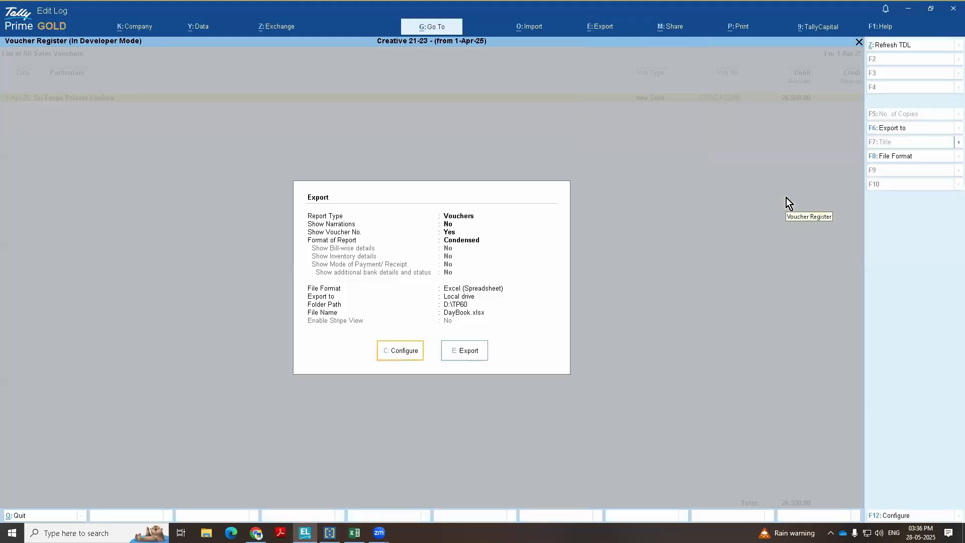
key("Down")
key("Down")
key("Down")
key("Down")
key("Down")
key("Down")
key("Down")
key("Down")
key("Down")
key("Down")
key("Down")
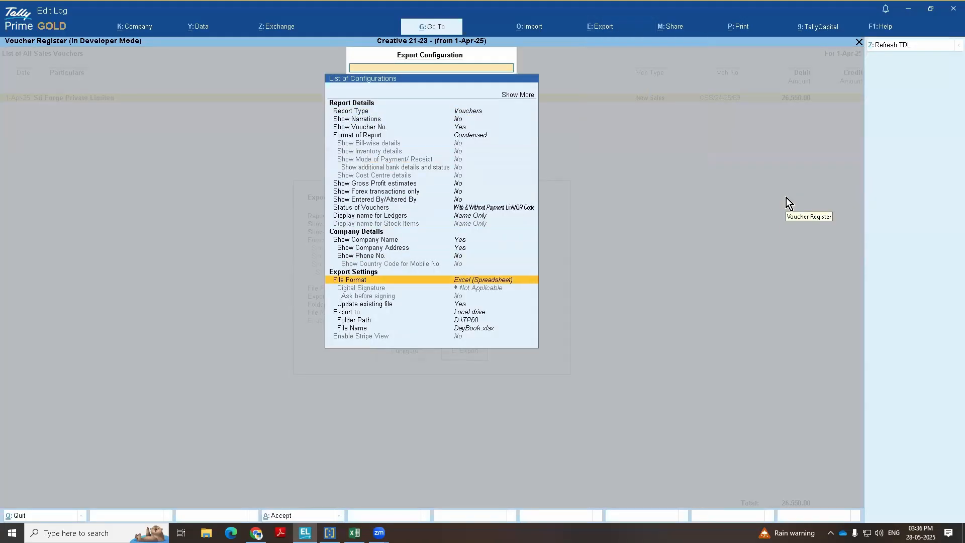
key("Return")
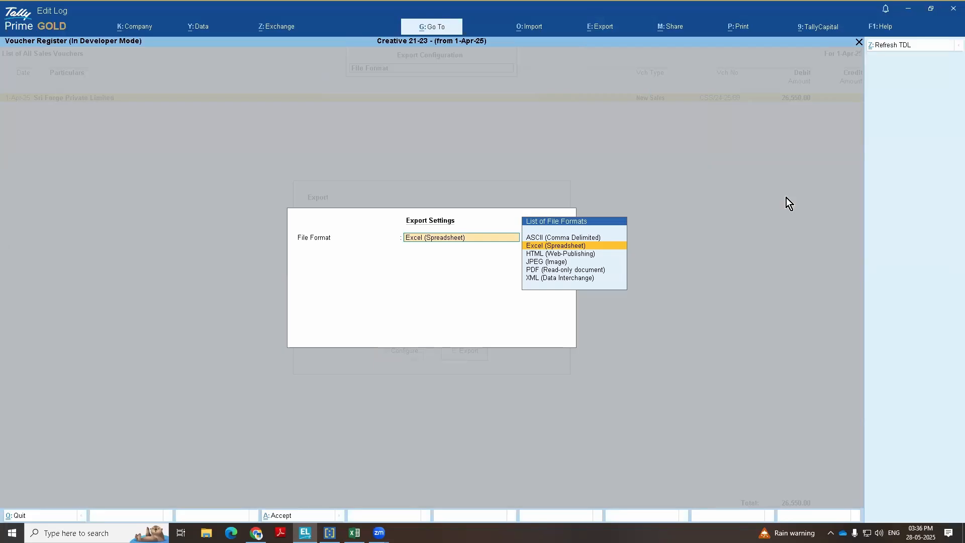
key("Down")
key("Down")
key("Down")
key("Down")
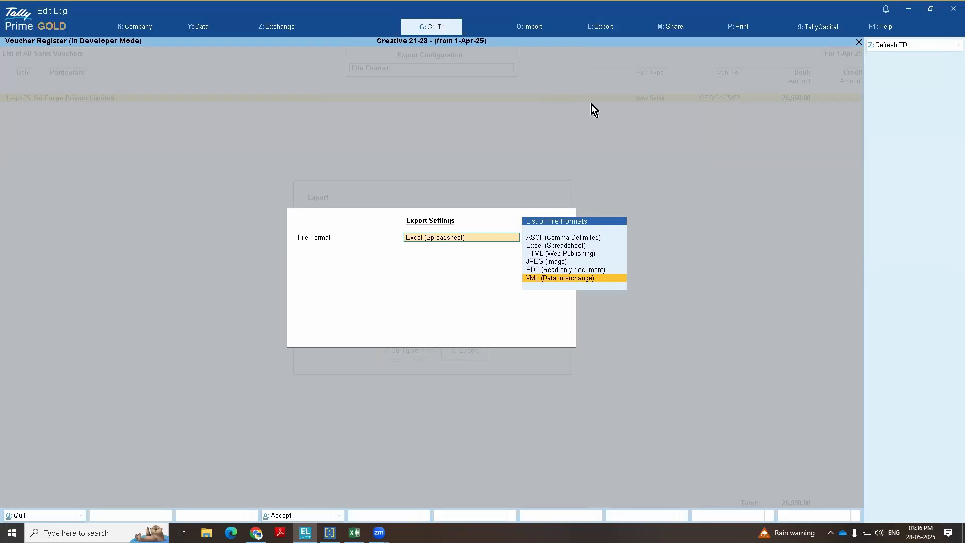
key("Return")
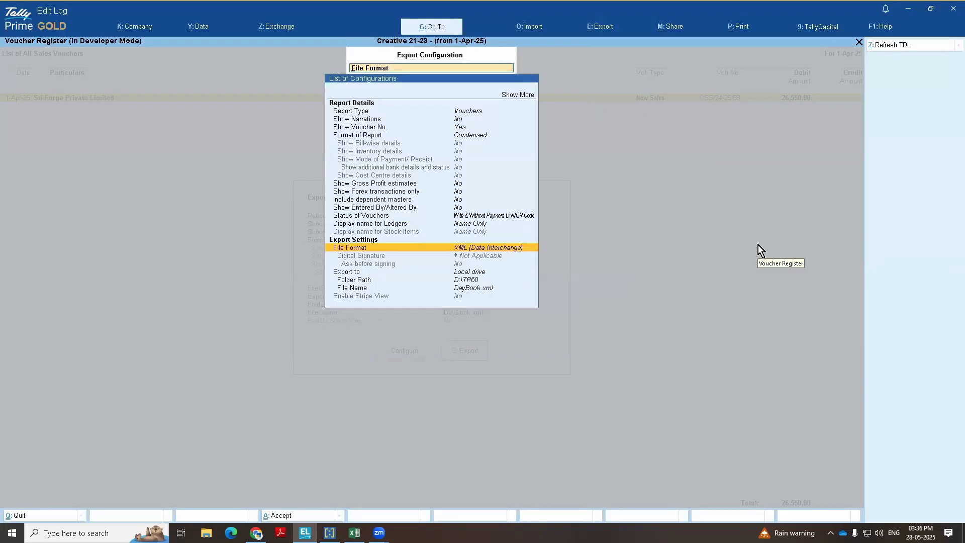
Set the export folder path to D:\ and the file name to demodaybook
key("Down")
key("Down")
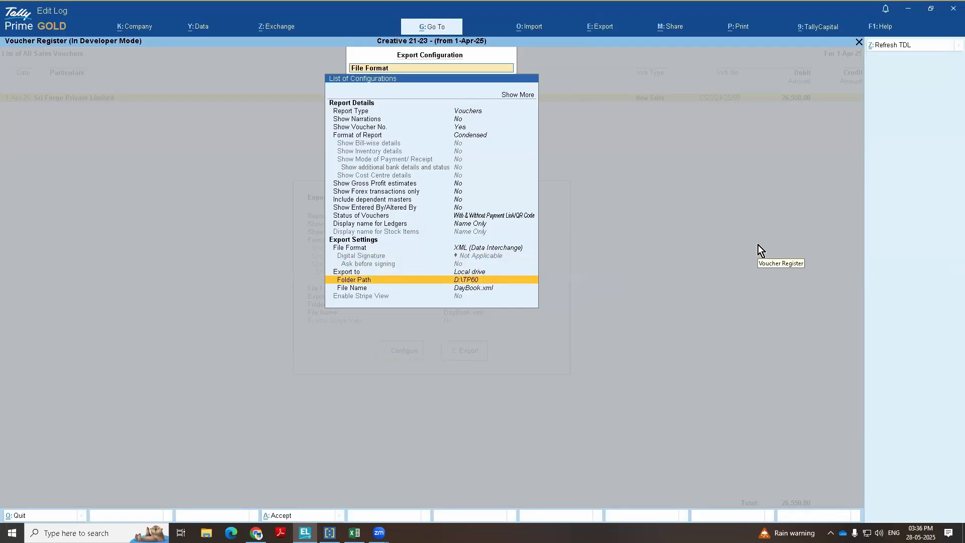
key("Return")
key("Down")
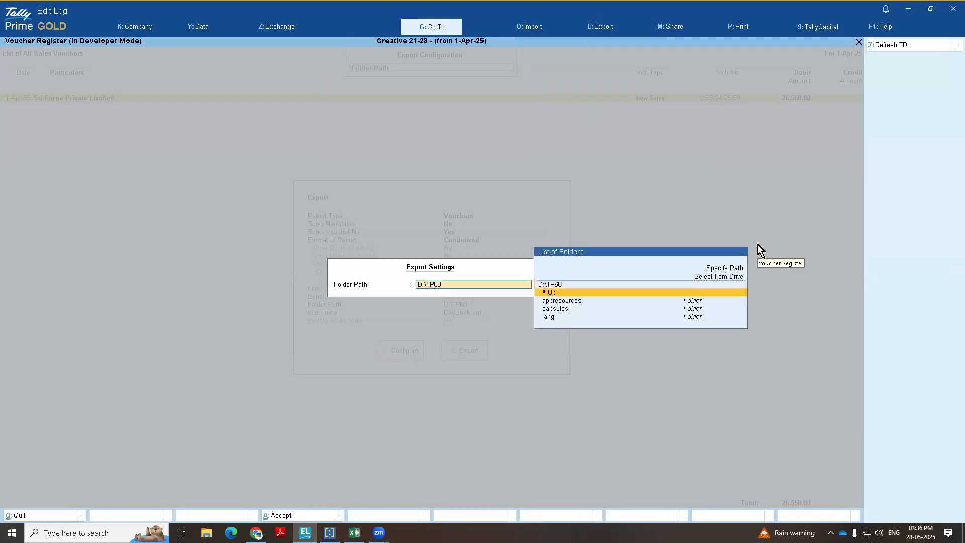
key("Return")
key("Return")
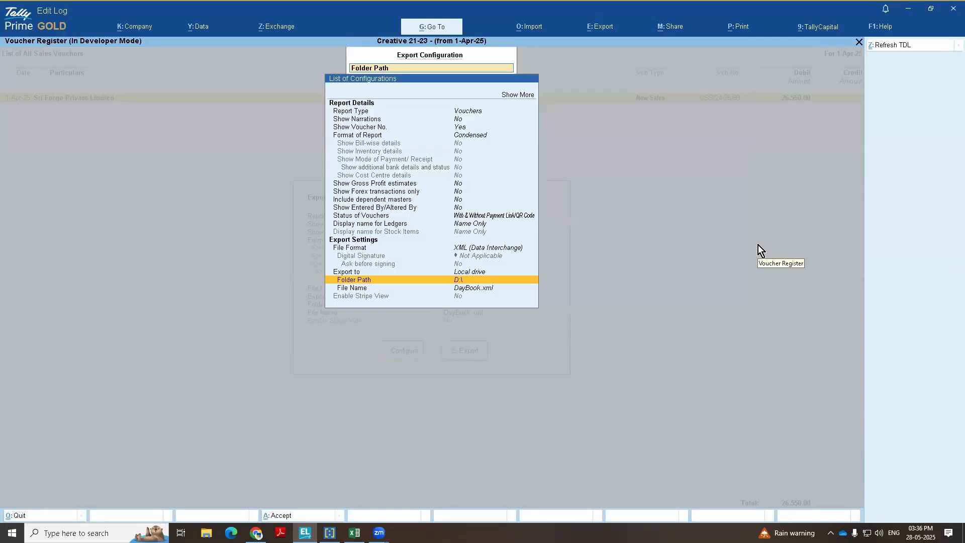
key("Down")
key("Return")
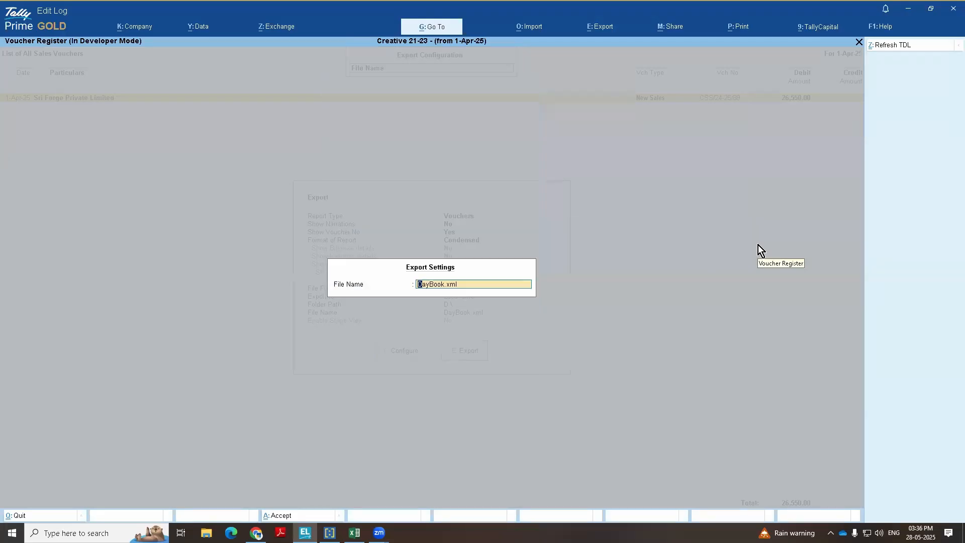
type("demodaybook")
key("Return")
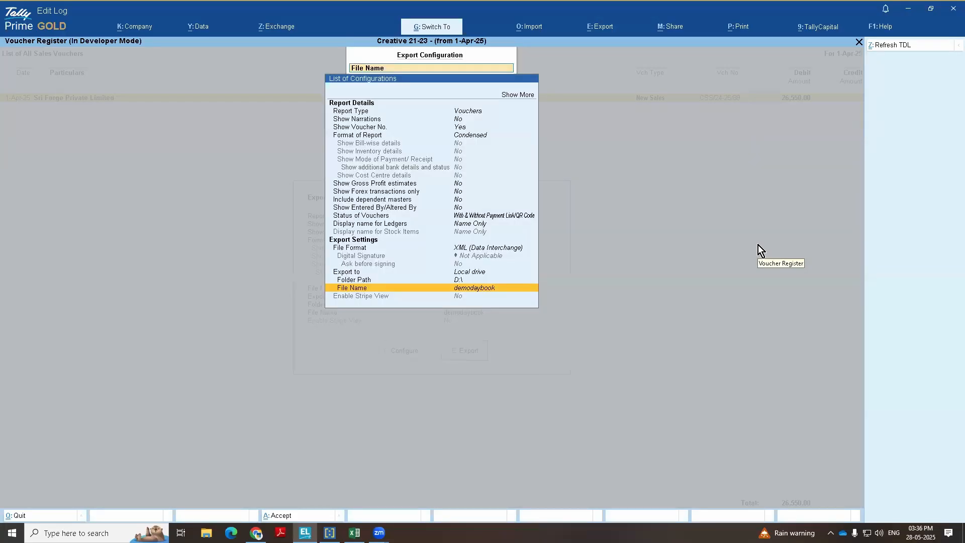
Export the sales voucher register to XML and locate the demodaybook file on drive D
key("ctrl+a")
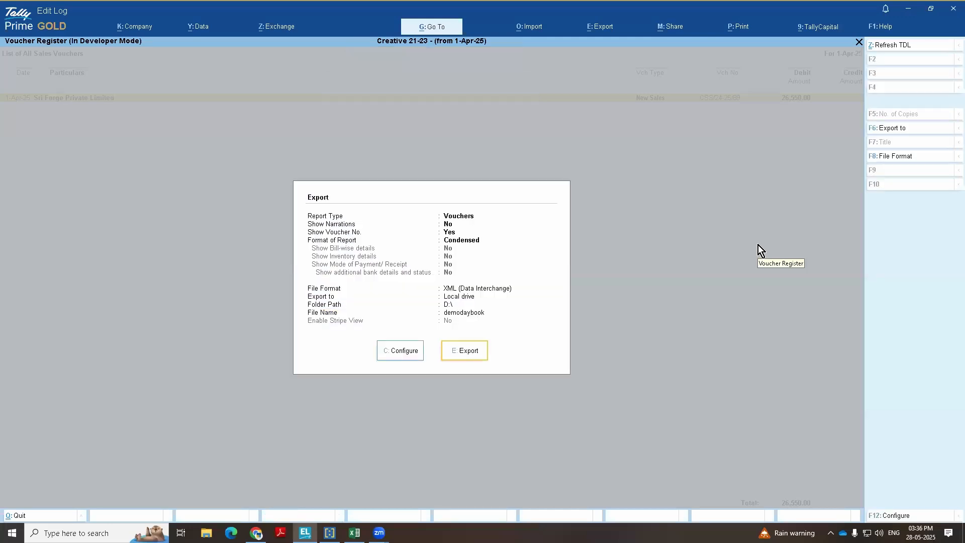
key("e")
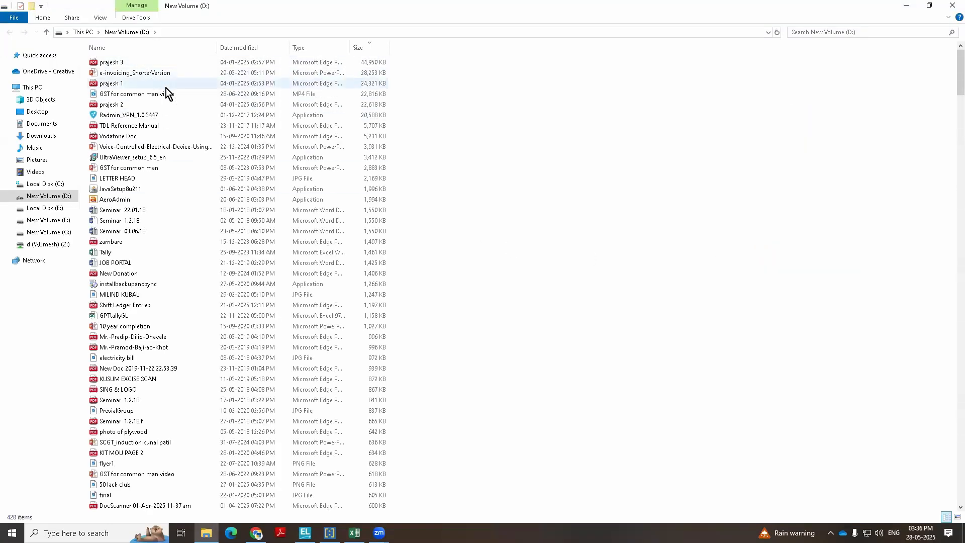
left_click(141, 62)
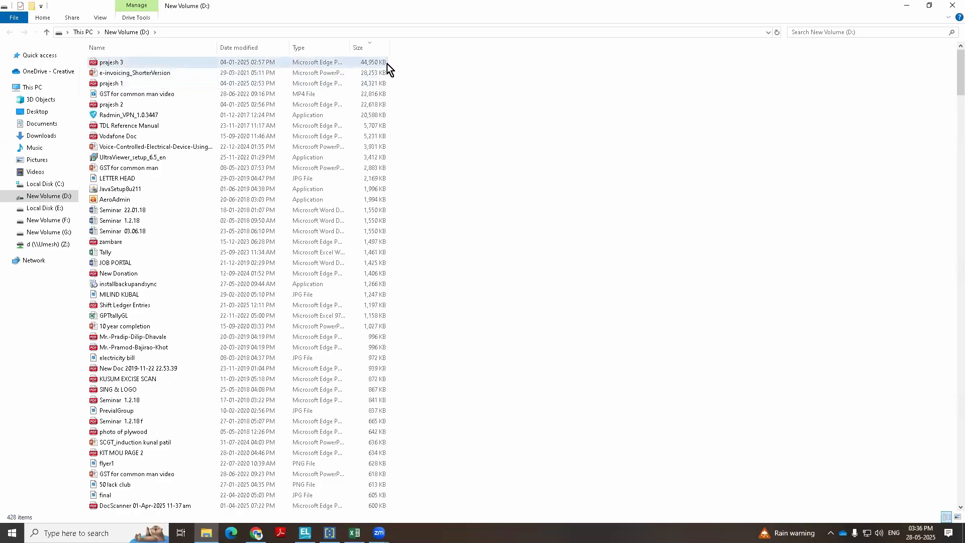
type("de")
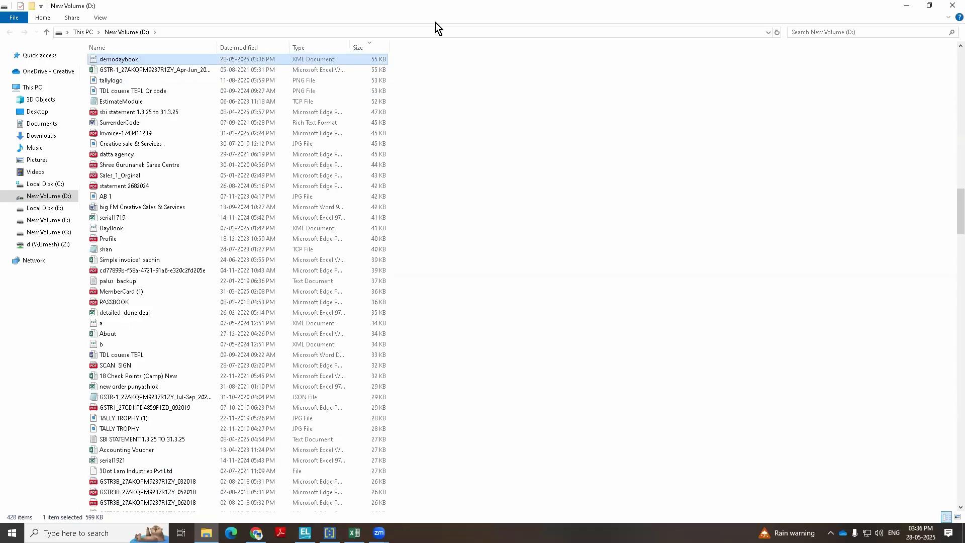
Open demodaybook with Notepad and review the exported voucher XML content
right_click(108, 59)
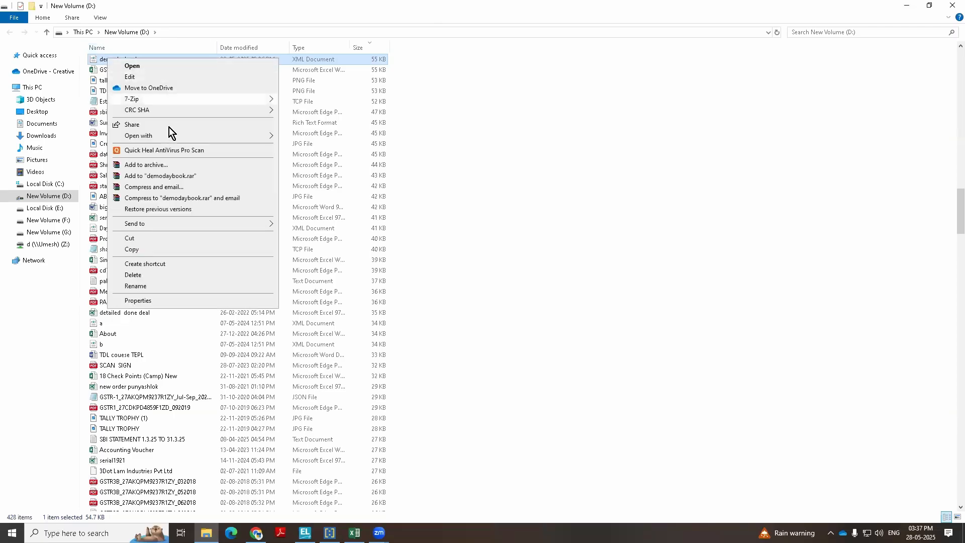
mouse_move(169, 134)
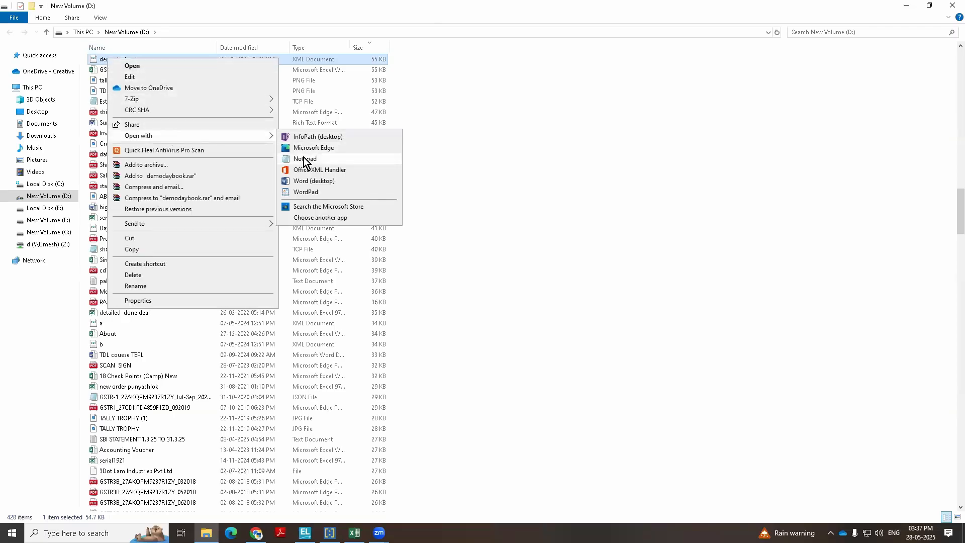
left_click(313, 161)
double_click(695, 97)
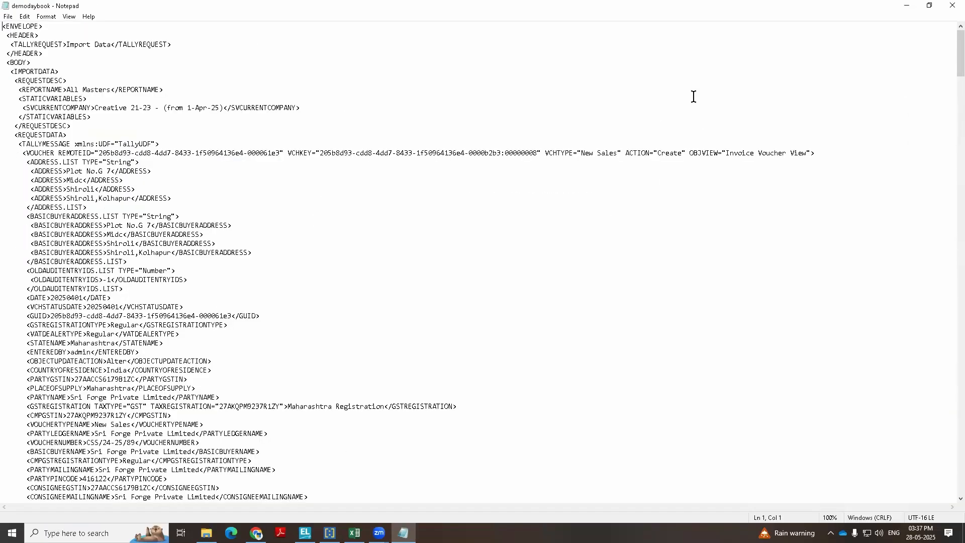
scroll(158, 324, "down", 15)
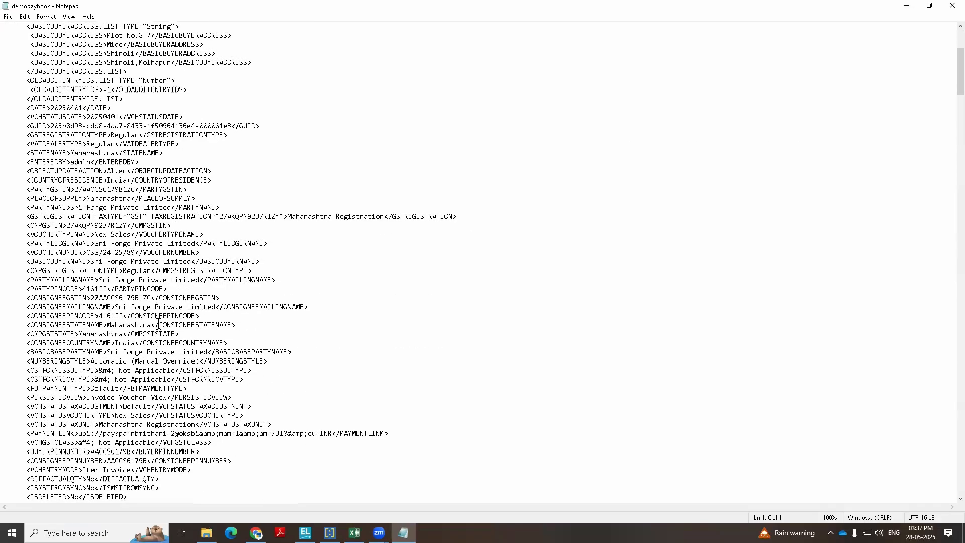
scroll(491, 252, "down", 2)
scroll(491, 252, "up", 6, "ctrl")
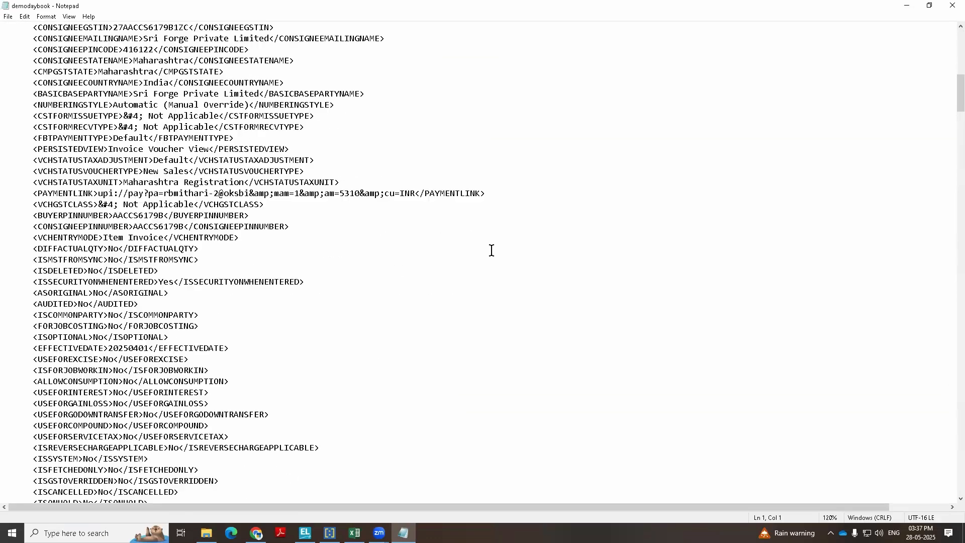
left_click(517, 215)
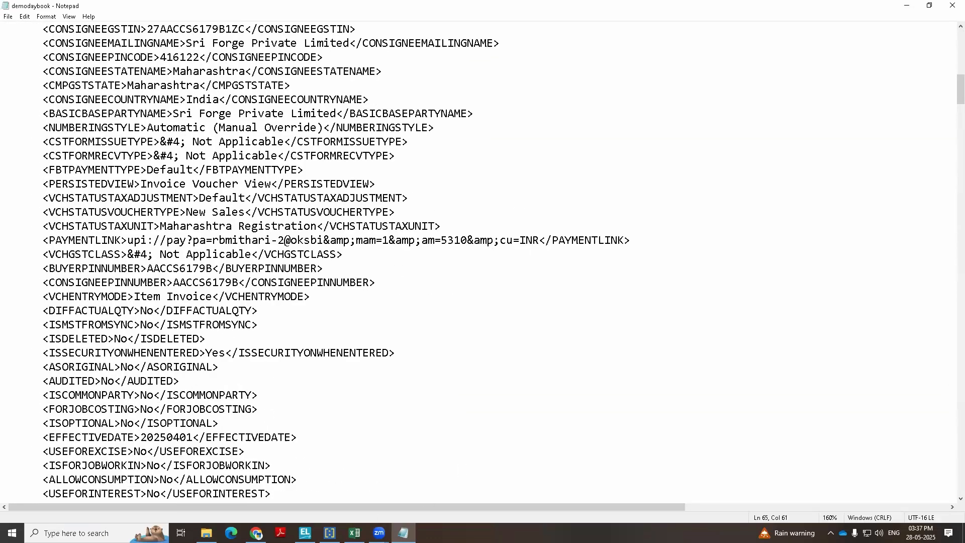
Switch to TallyPrime, open the Sri Forge Private Limited sales voucher and set its reference number to demoref
left_click(329, 533)
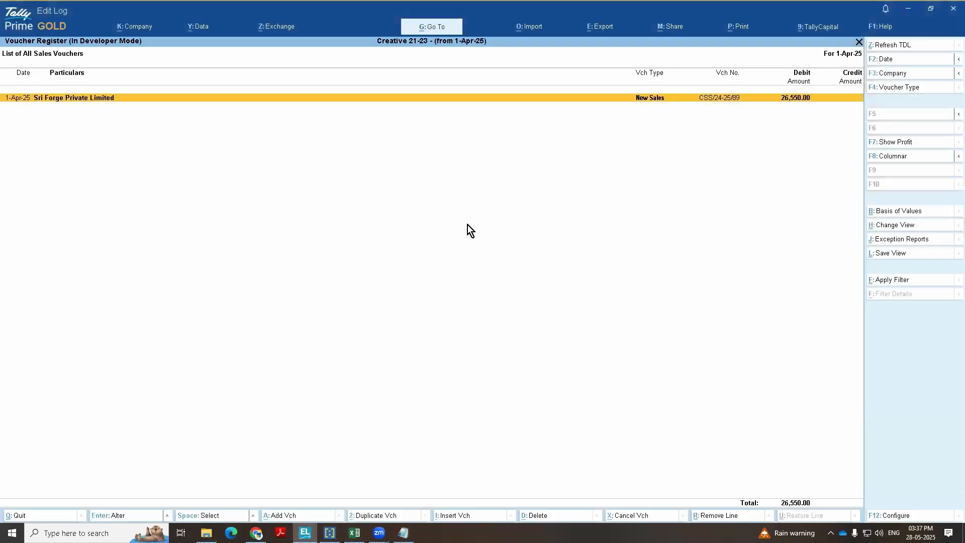
key("Return")
key("Return")
key("Return")
key("Return")
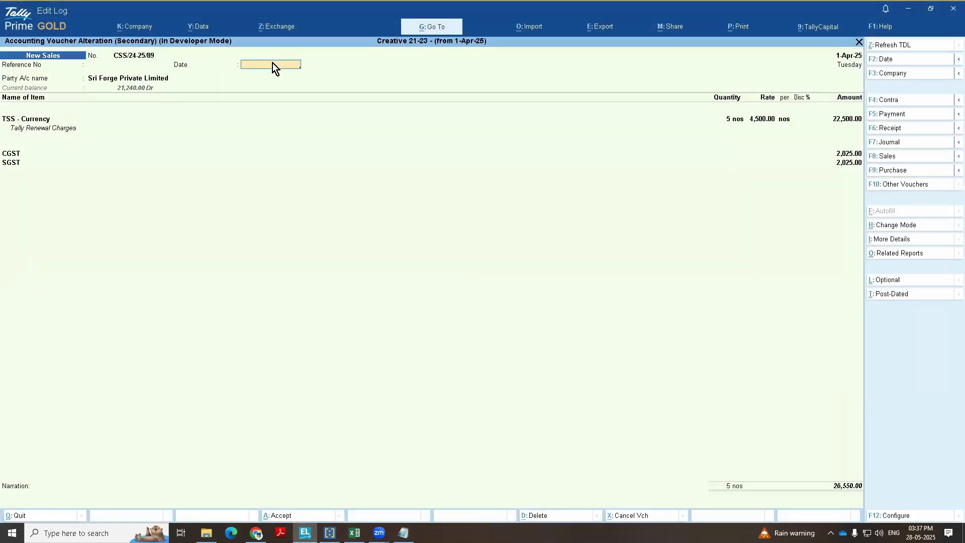
left_click(117, 62)
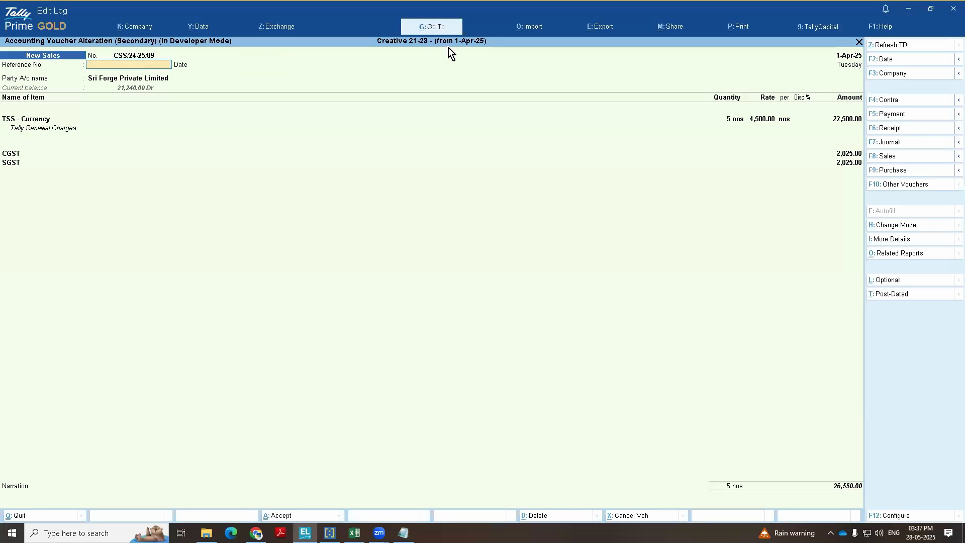
type("demoref")
key("Return")
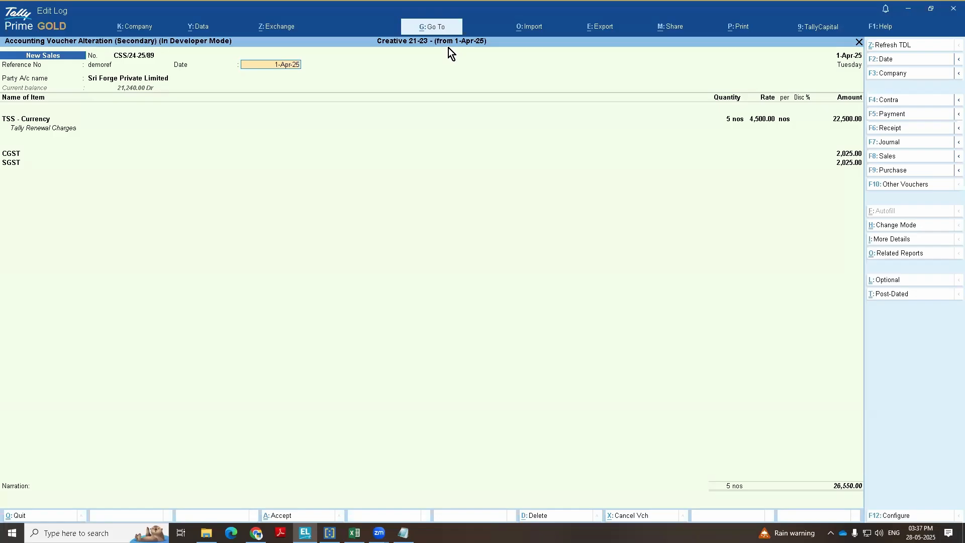
key("Return")
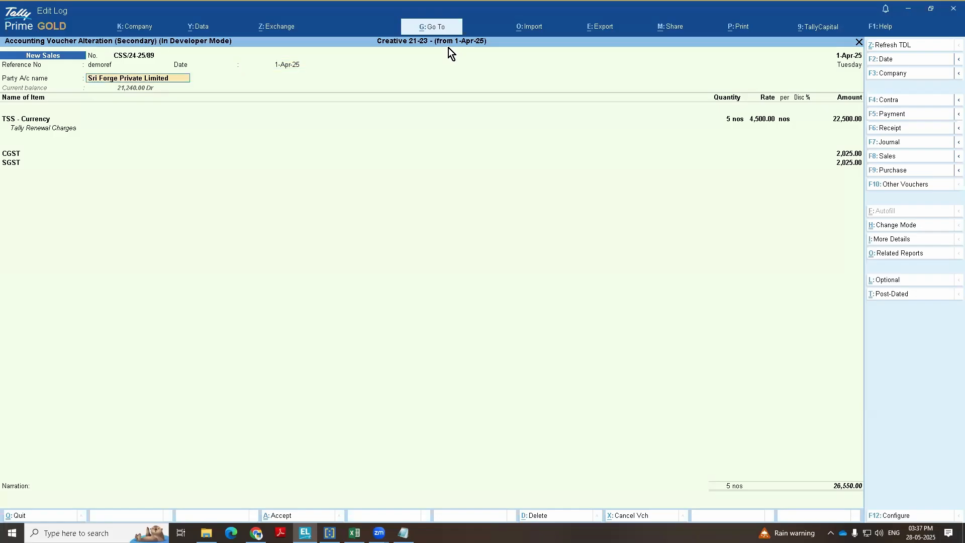
Save the altered voucher, declining to generate a payment link or QR code
key("ctrl")
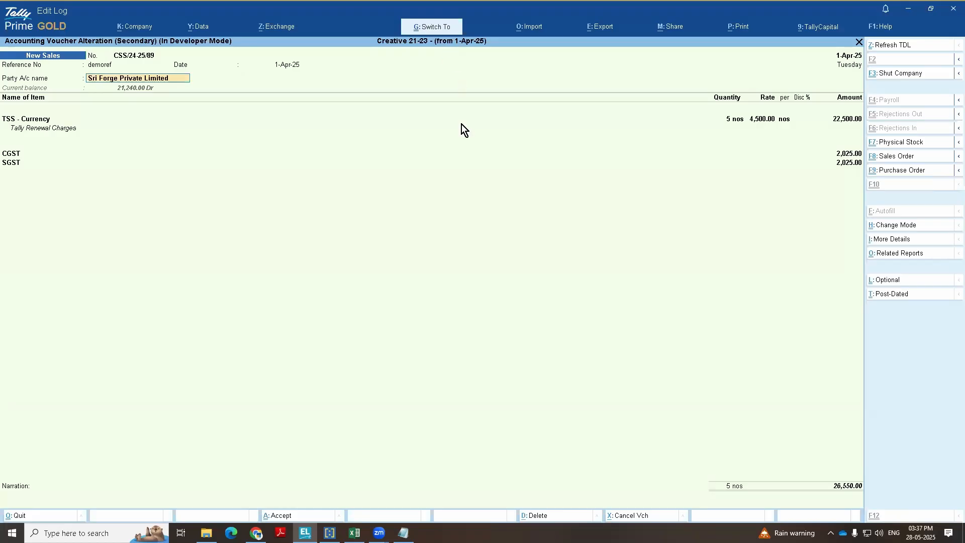
key("ctrl+a")
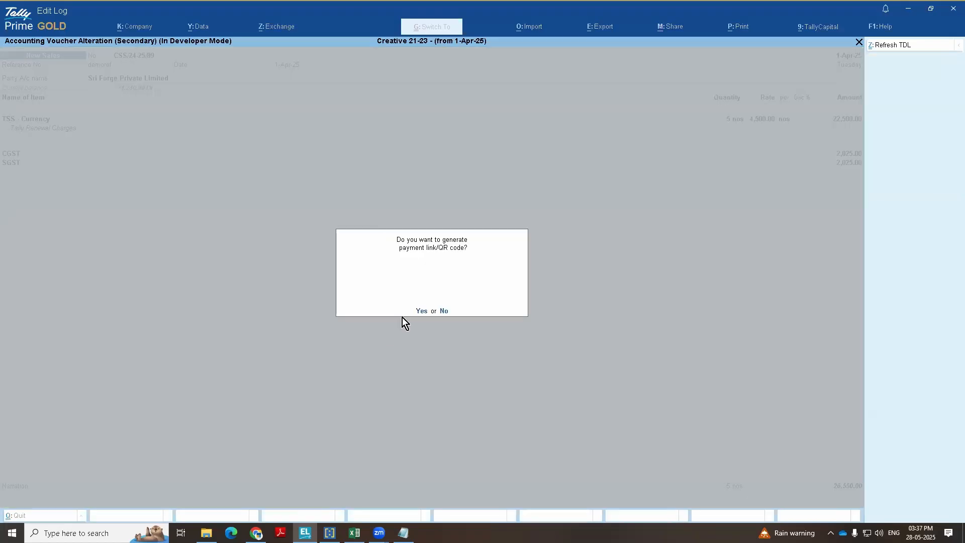
key("n")
key("Escape")
Switch to Excel and clear the $VoucherTypeName filter so all voucher types are listed
left_click(355, 533)
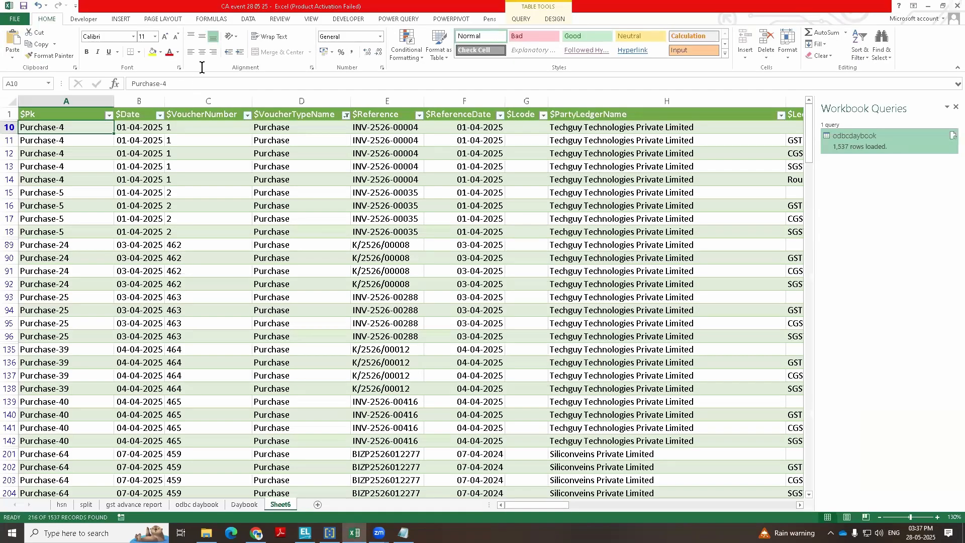
left_click(347, 115)
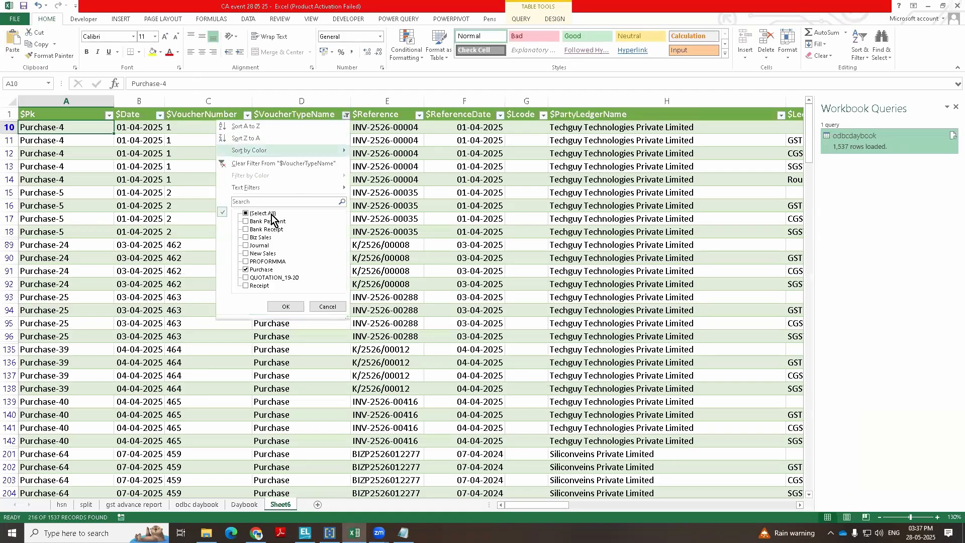
left_click(263, 213)
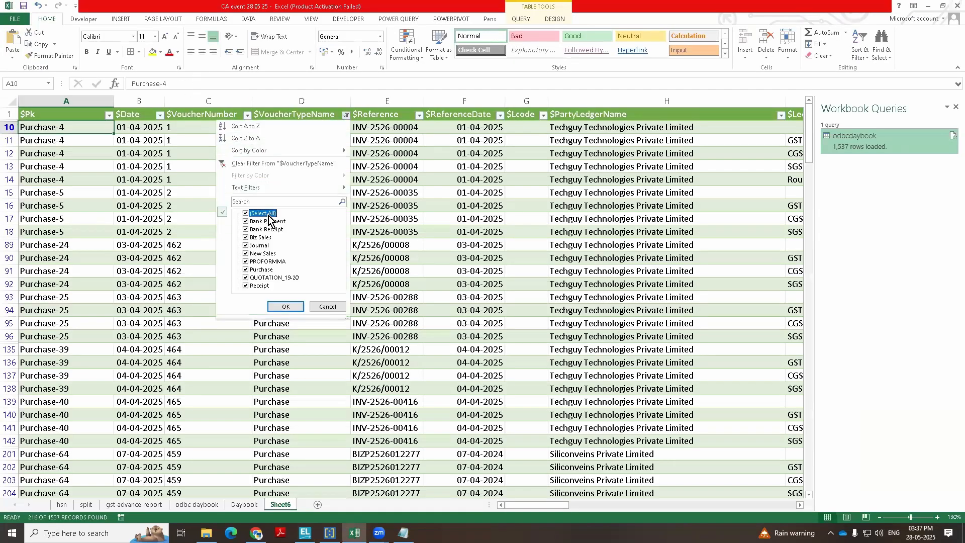
left_click(285, 307)
Refresh the odbcdaybook query table and inspect the reference columns of the New Sales rows
left_click(159, 129)
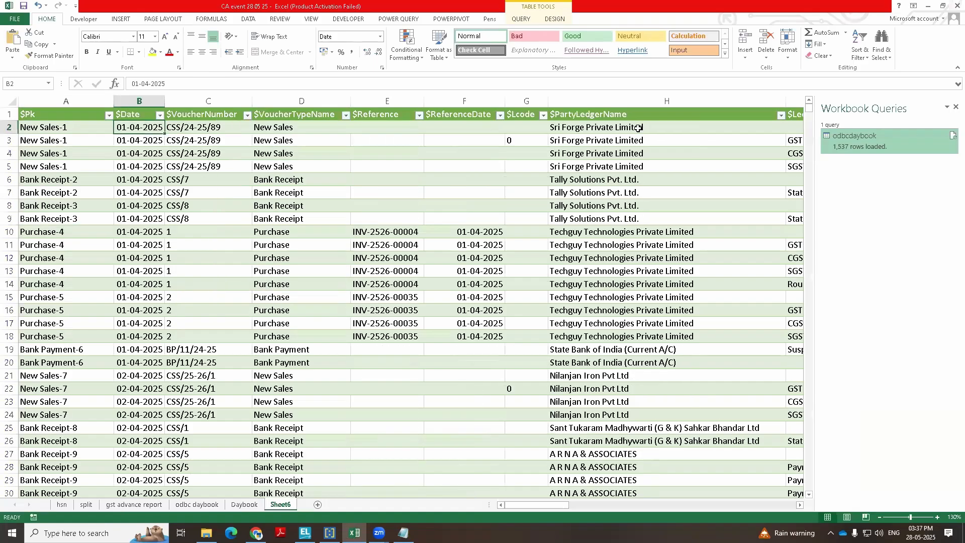
key("Left")
key("Right")
key("Right")
key("Right")
key("Right")
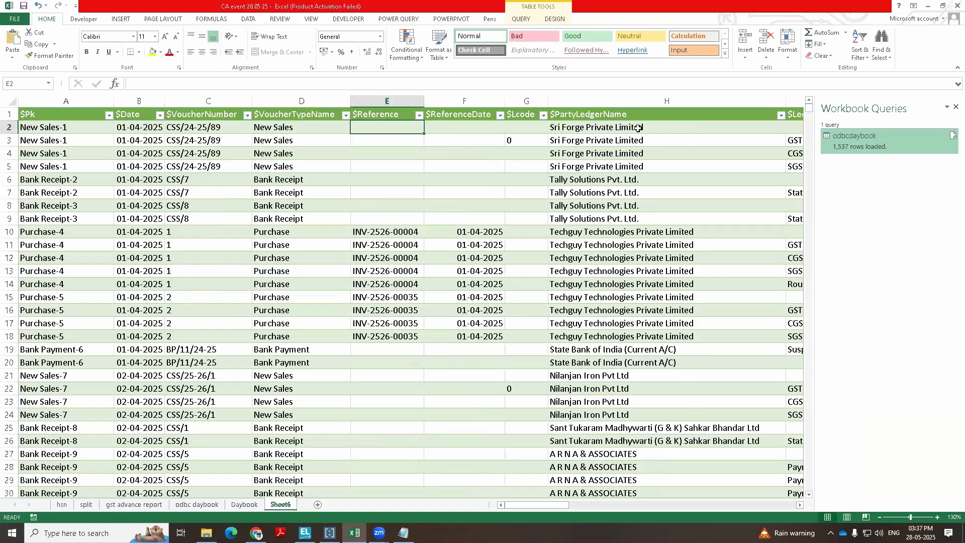
key("Right")
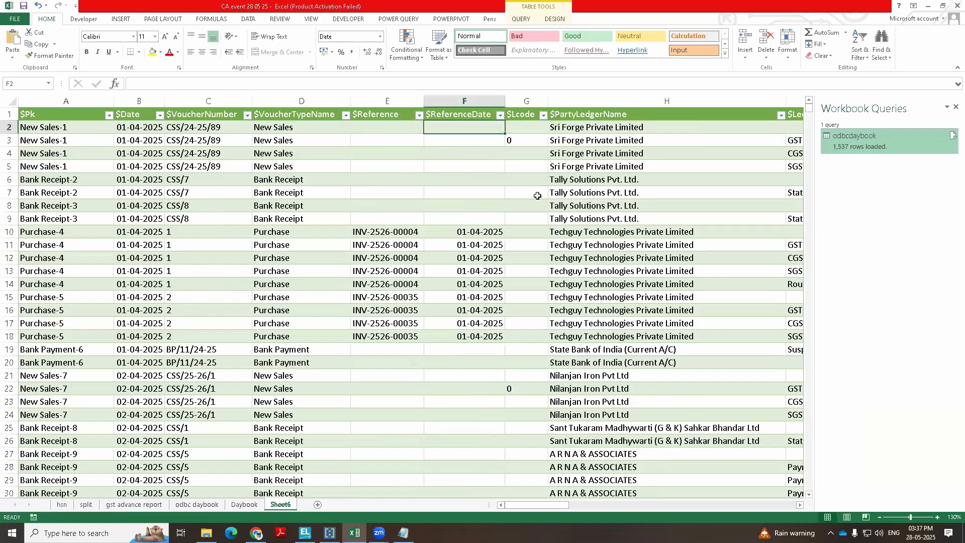
right_click(286, 147)
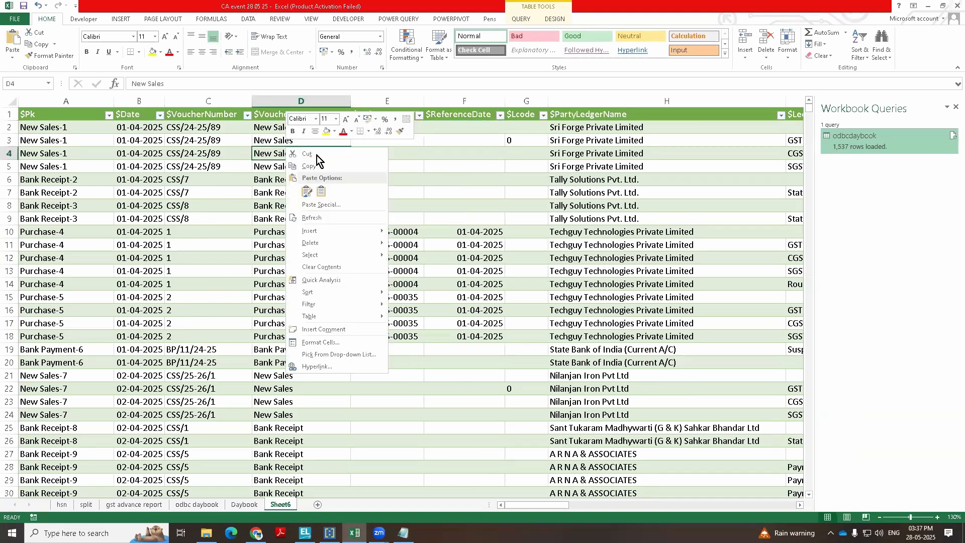
left_click(331, 217)
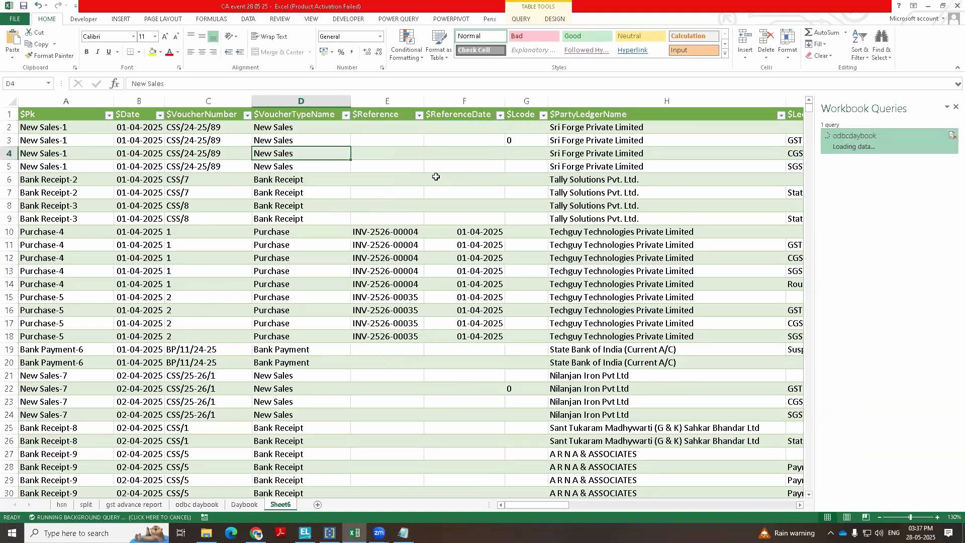
left_click_drag(374, 128, 518, 166)
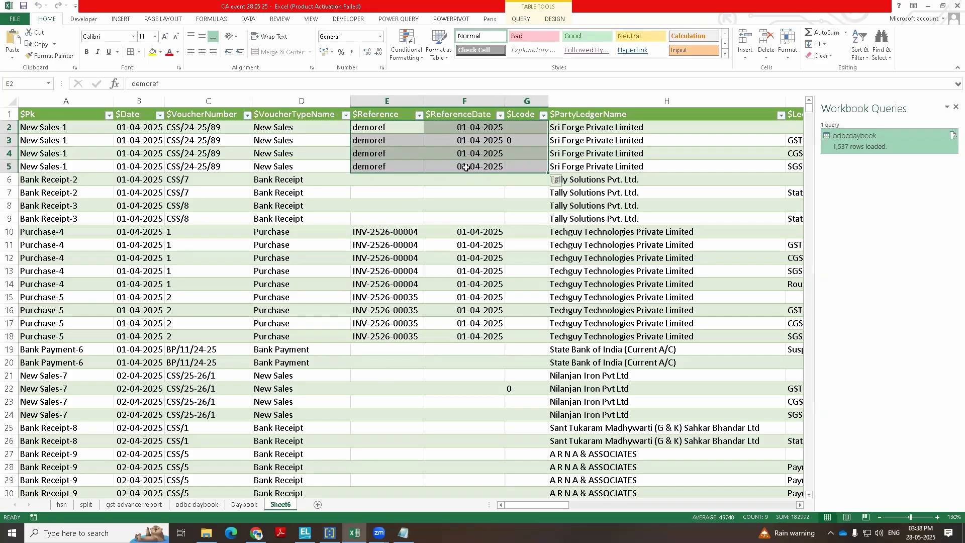
left_click(470, 166)
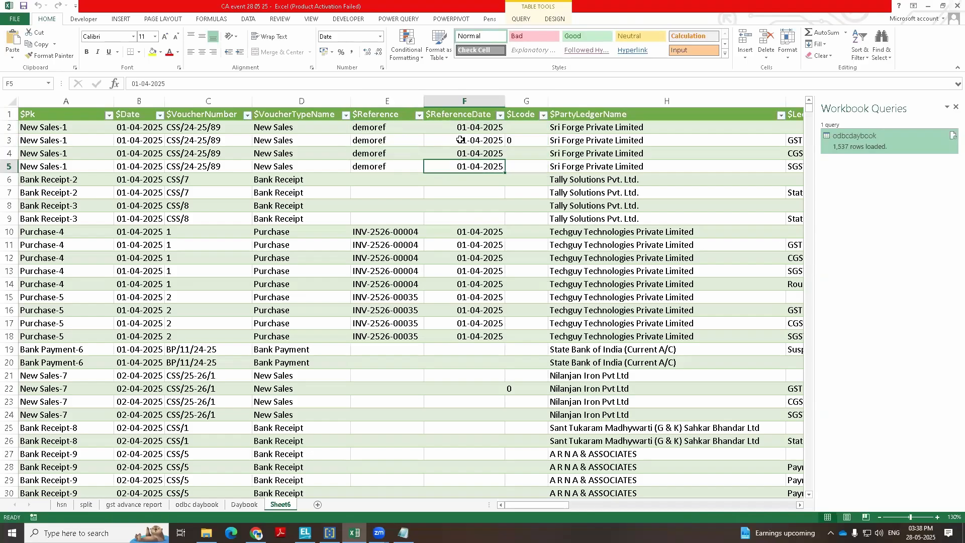
Switch to TallyPrime Developer and review the reference and referencedate compute fields of the odbcdaybook collection
left_click(330, 534)
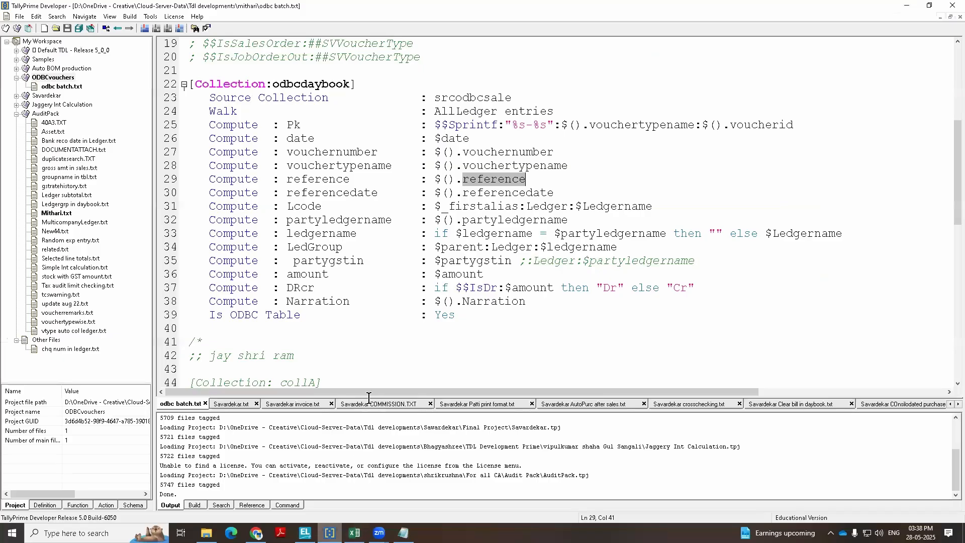
left_click(493, 196)
double_click(493, 196)
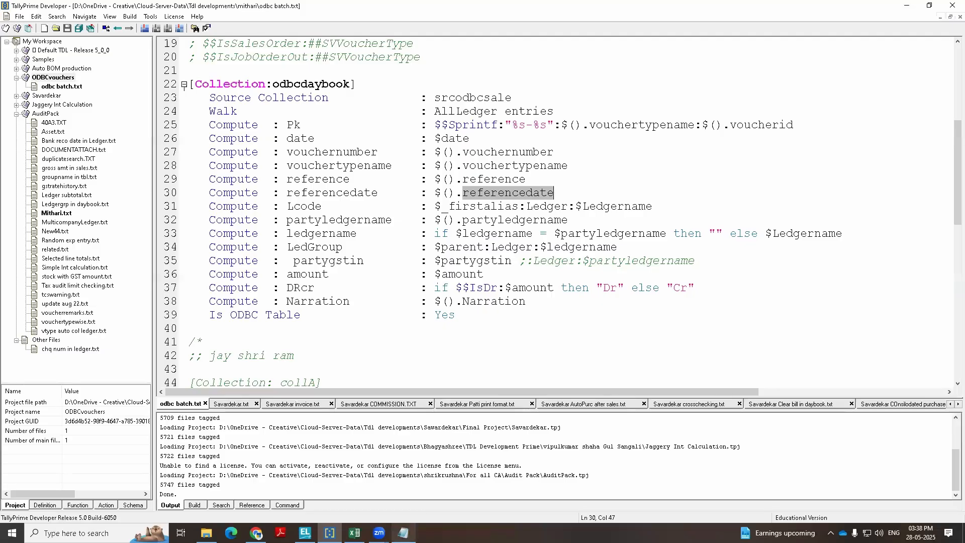
Search the exported XML in Notepad for "reference", then close Notepad
left_click(404, 533)
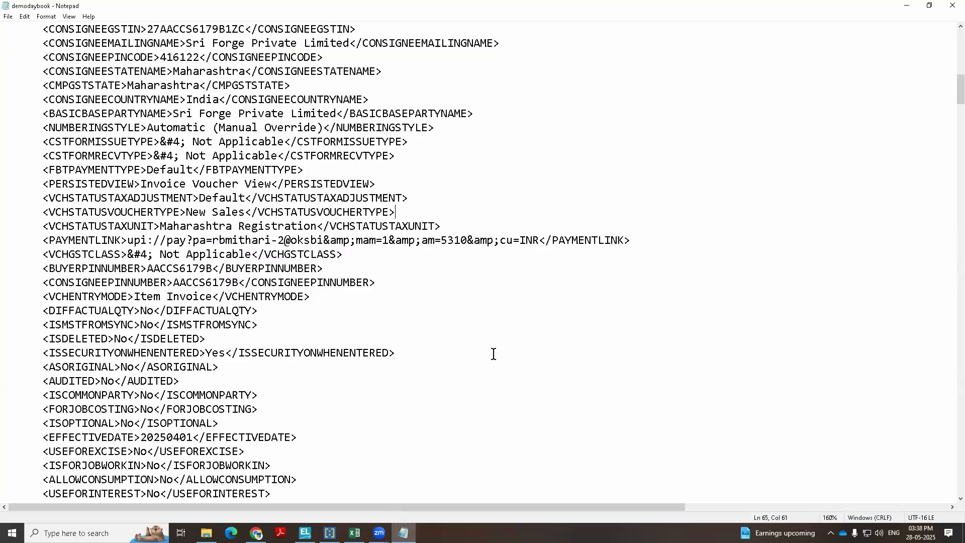
key("ctrl+f")
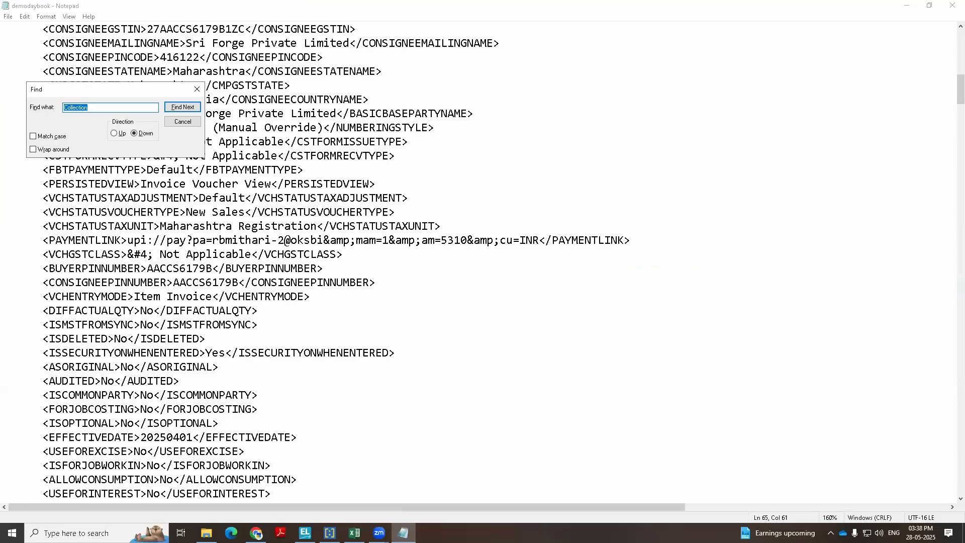
type("reference")
key("Return")
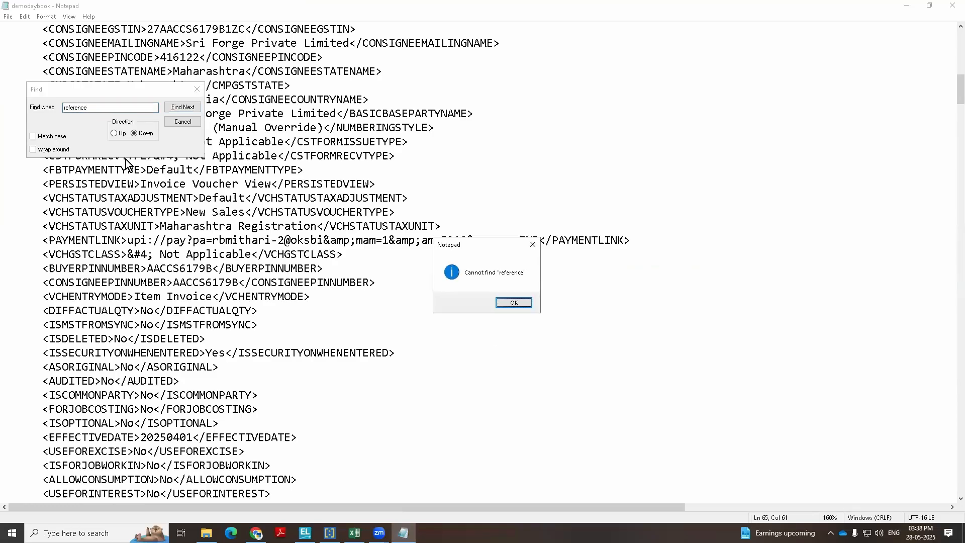
key("Return")
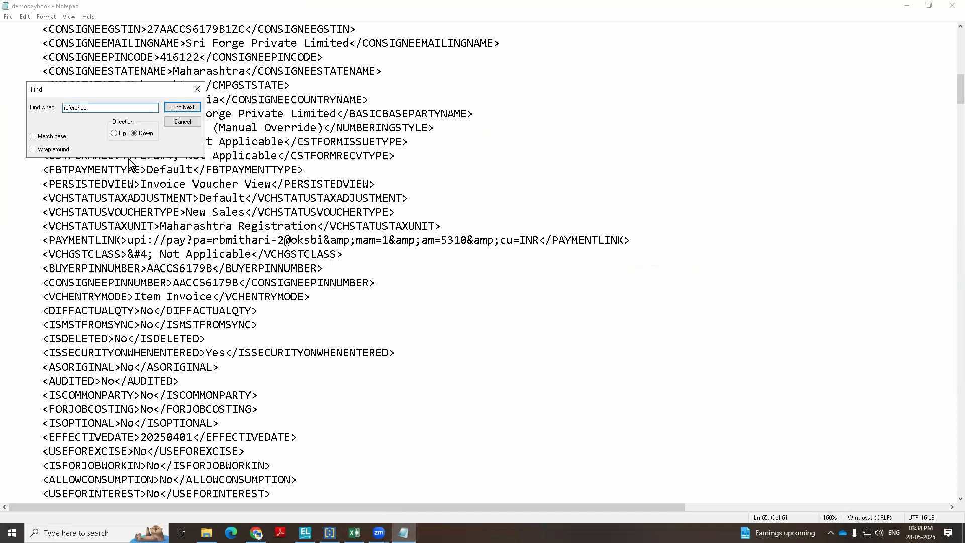
key("Escape")
left_click(954, 7)
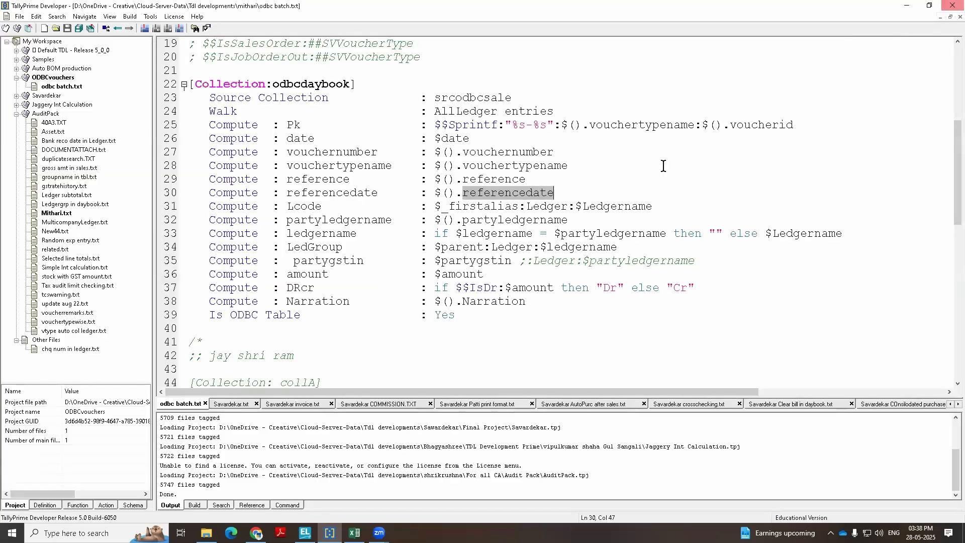
Return to the sales voucher register in TallyPrime
key("alt+Tab")
left_click(595, 246)
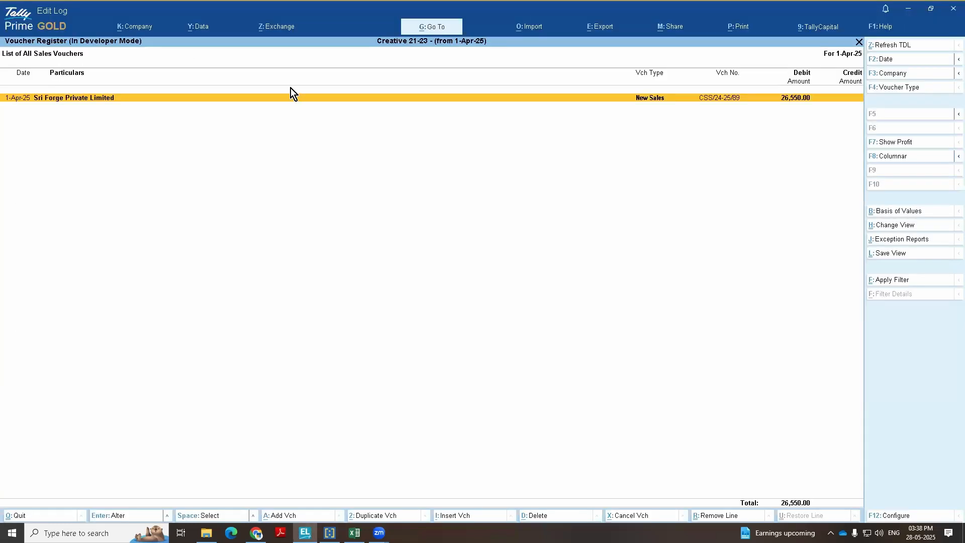
Open the XML export configuration for the sales voucher register and set the export folder path to D:\
key("Return")
key("Escape")
left_click(613, 27)
key("Return")
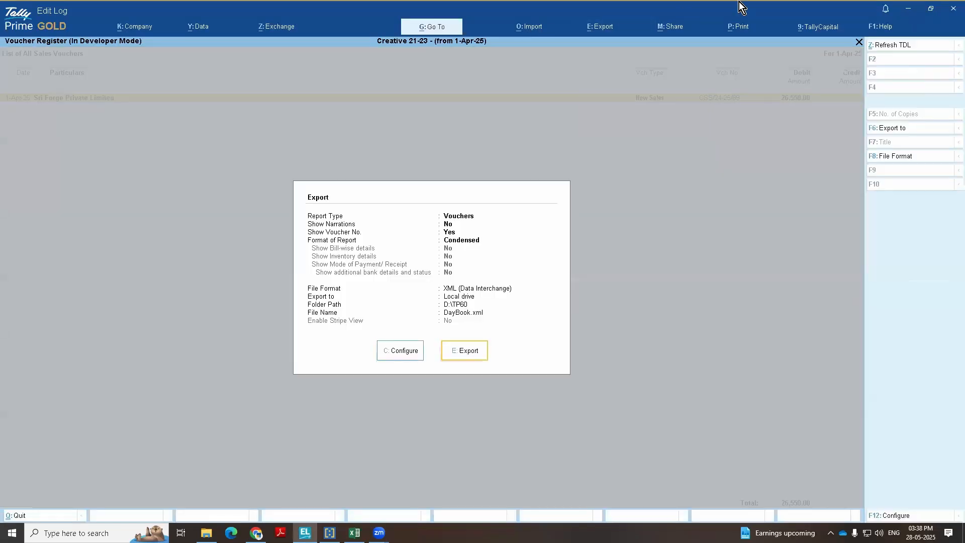
key("Left")
key("Return")
key("Down")
key("Down")
key("Down")
key("Down")
key("Down")
key("Down")
key("Down")
key("Down")
key("Down")
key("Down")
key("Down")
key("Down")
key("Down")
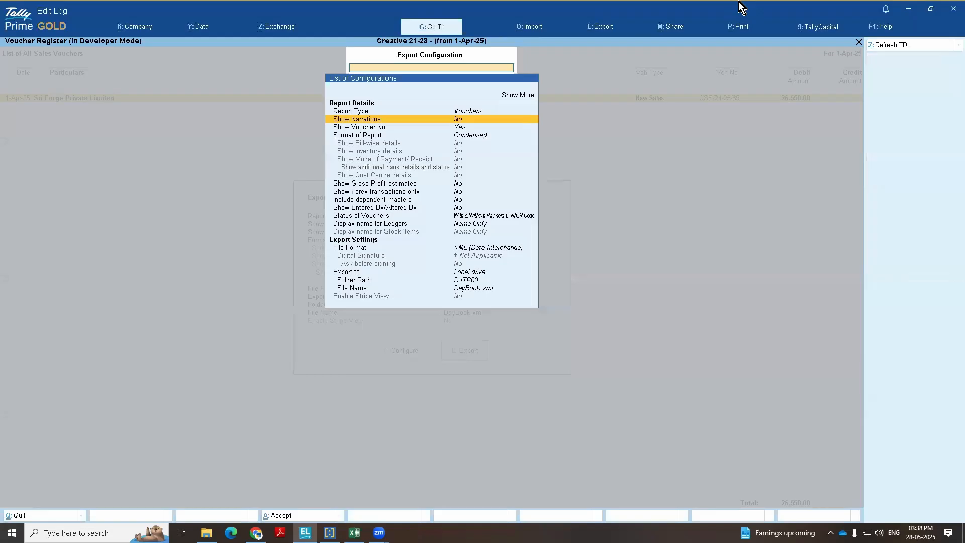
key("Up")
key("Return")
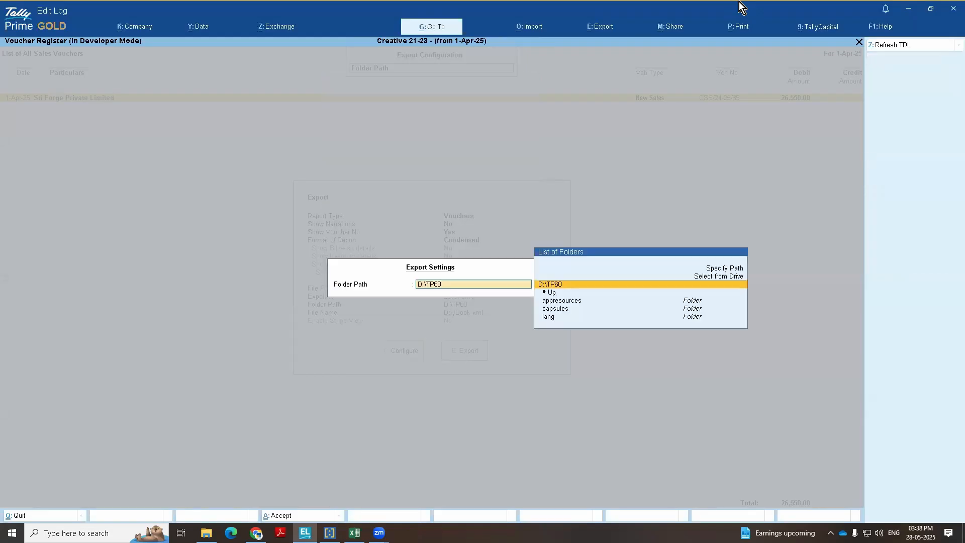
key("Up")
key("Return")
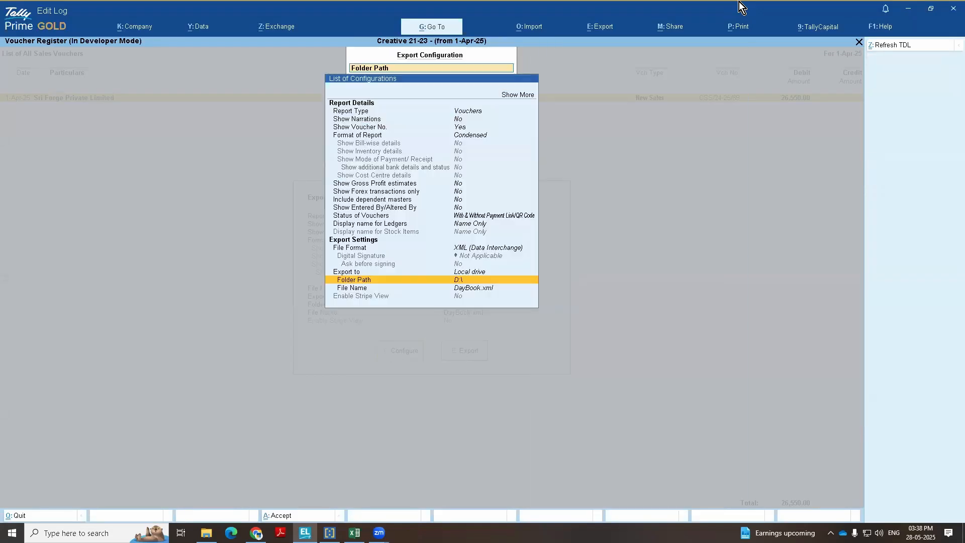
Name the export file demo 123 and export the sales vouchers as XML
key("Down")
key("Return")
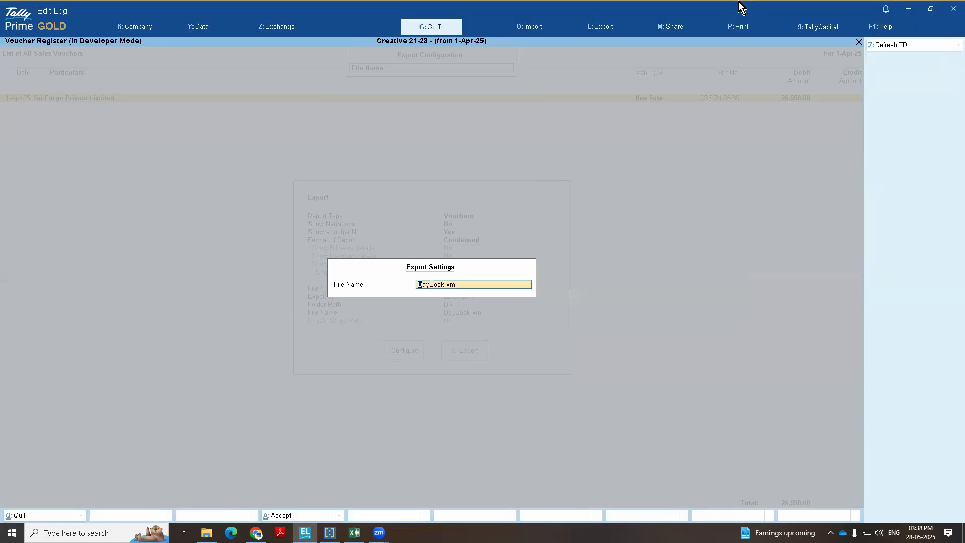
type("demo 123")
key("Return")
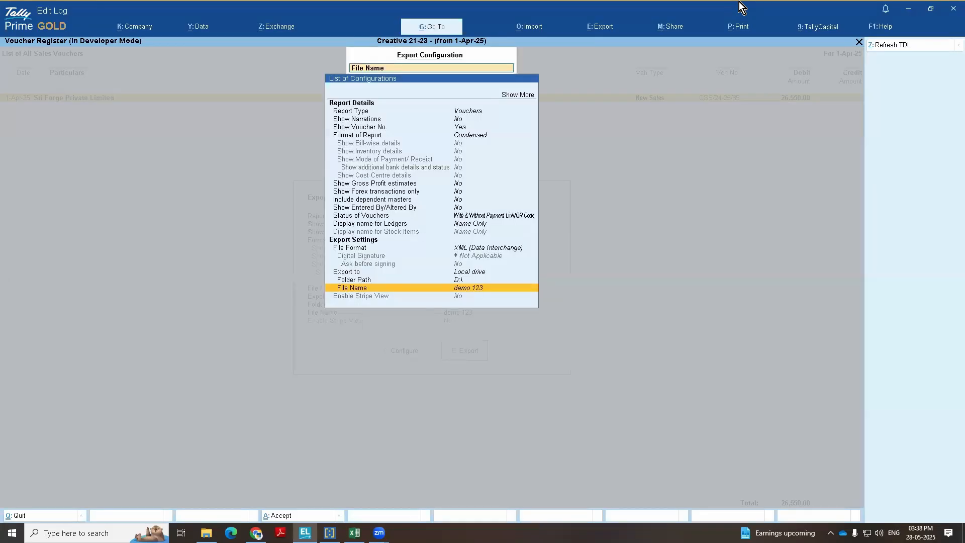
key("ctrl+a")
key("e")
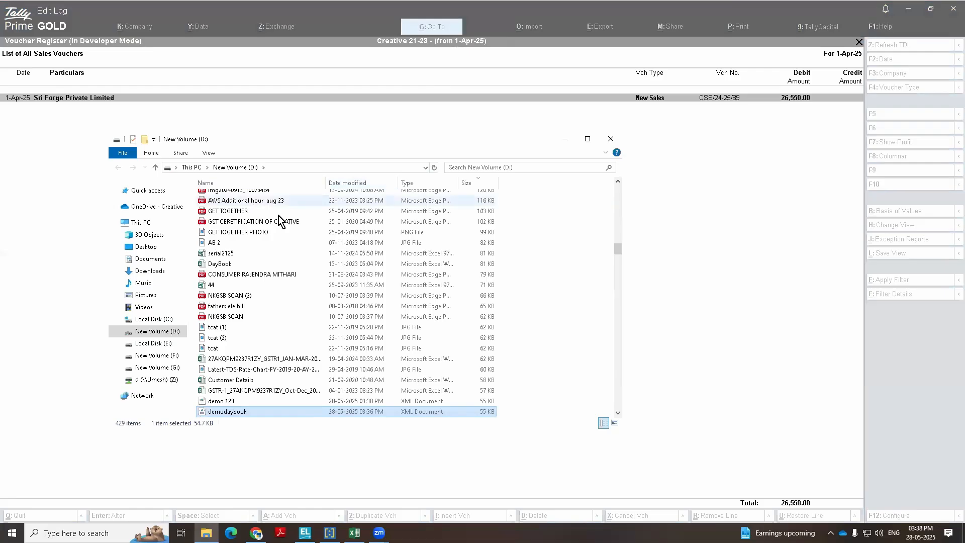
Open the exported demo 123 XML file in Notepad
left_click(229, 401)
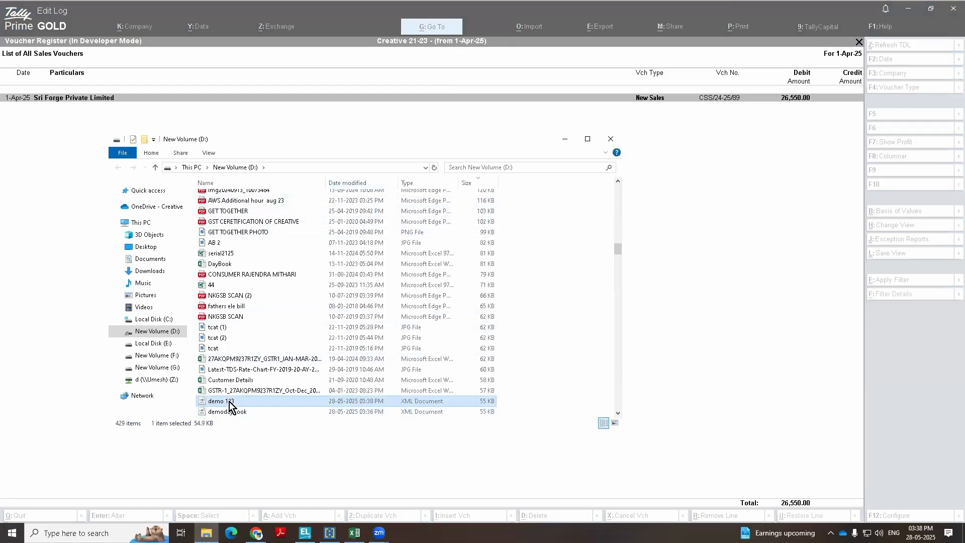
right_click(229, 401)
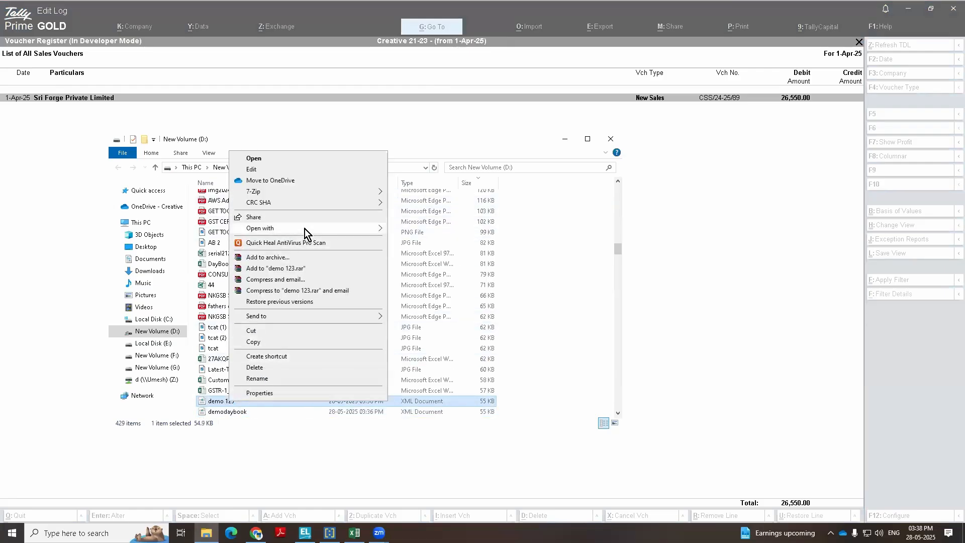
mouse_move(304, 228)
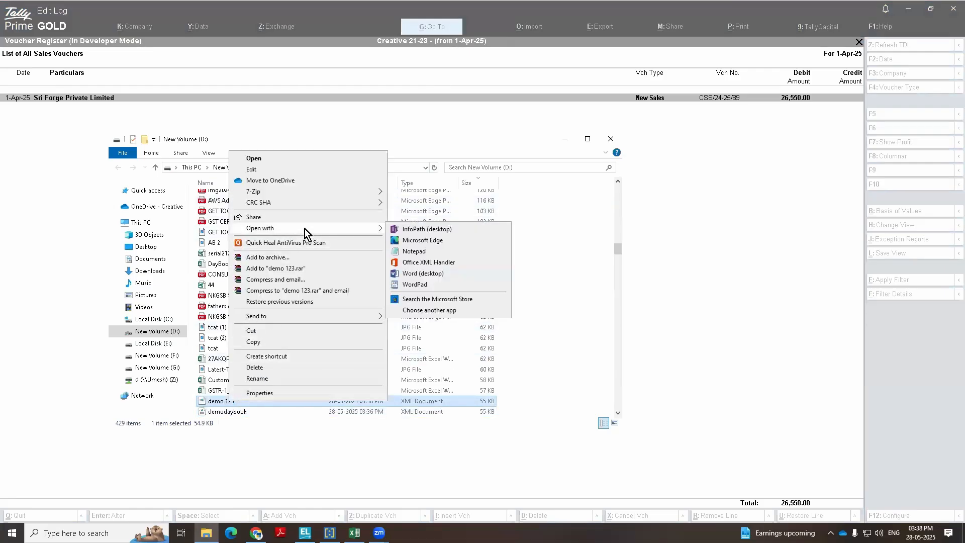
left_click(430, 251)
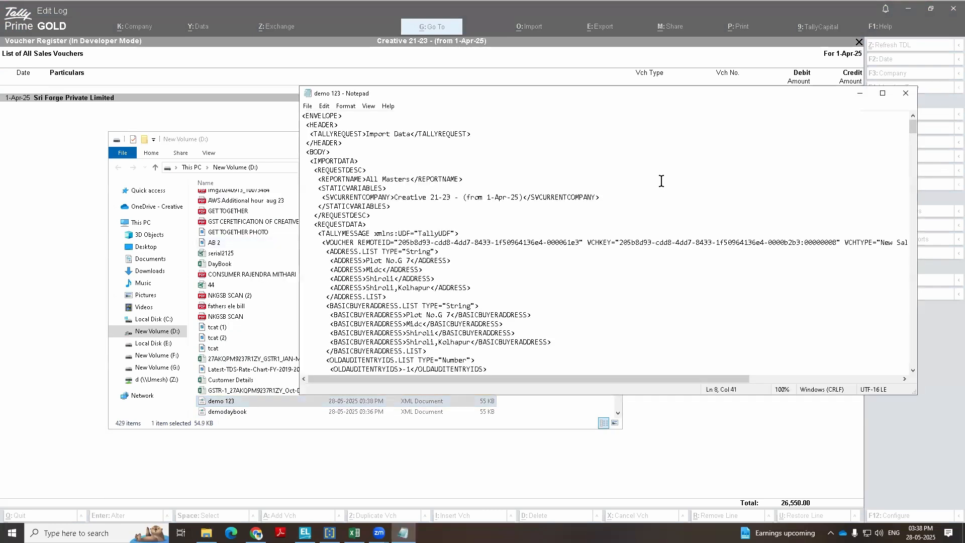
Search the exported XML for "reference" and highlight the REFERENCEDATE tag of the sales voucher
key("ctrl+f")
key("Return")
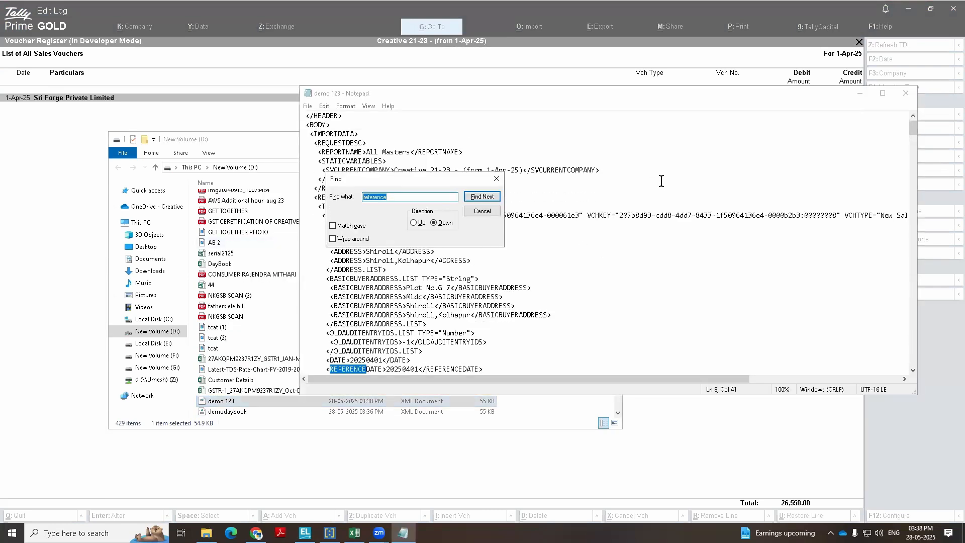
key("Escape")
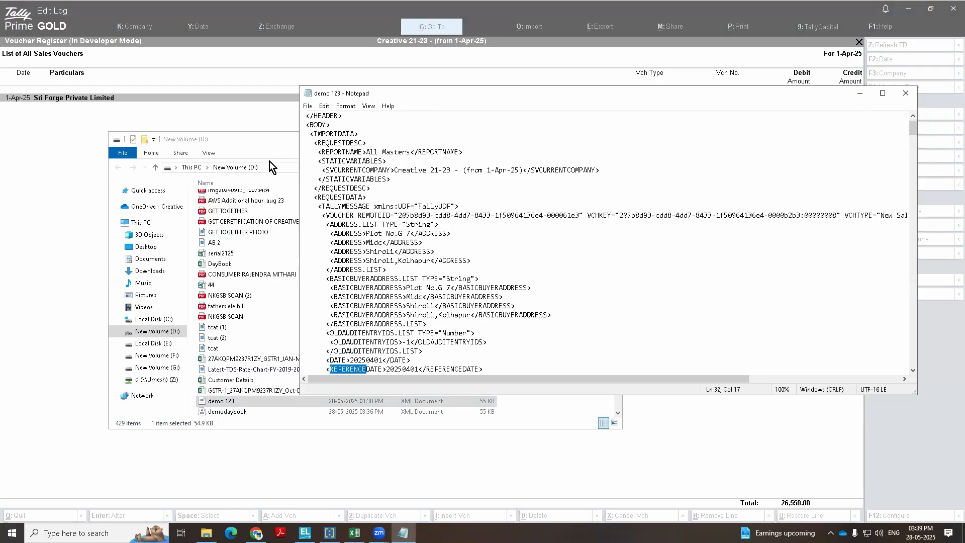
double_click(737, 93)
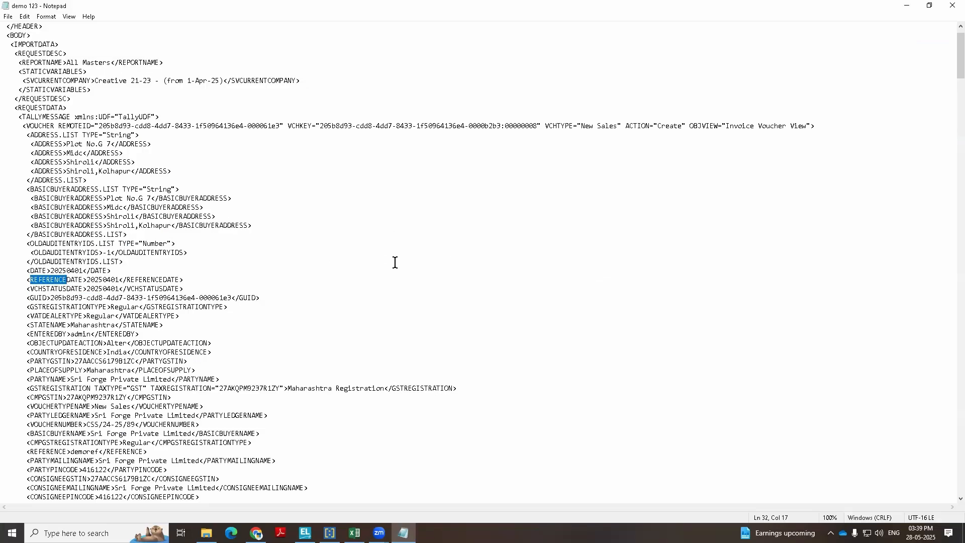
scroll(395, 262, "up", 5, "ctrl")
scroll(396, 263, "up", 3, "ctrl")
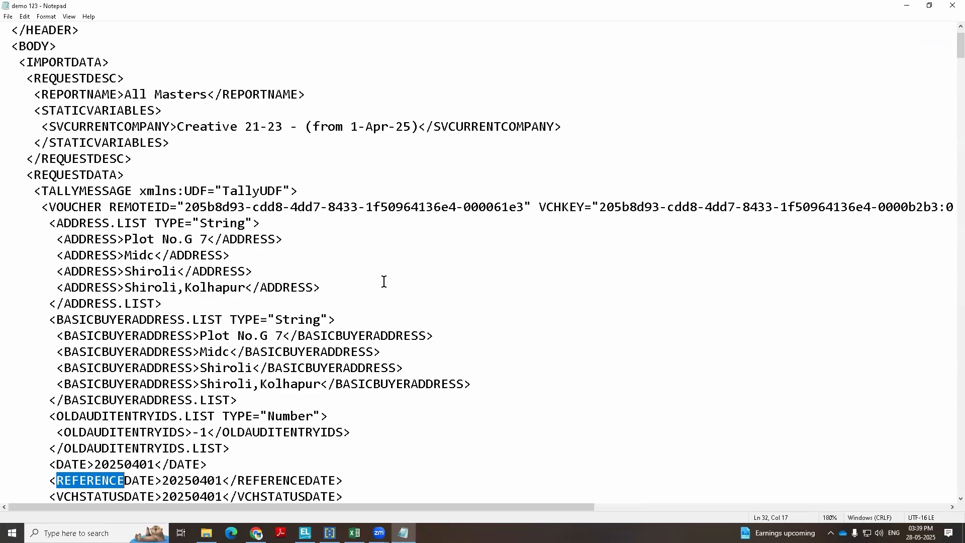
scroll(383, 280, "down", 3)
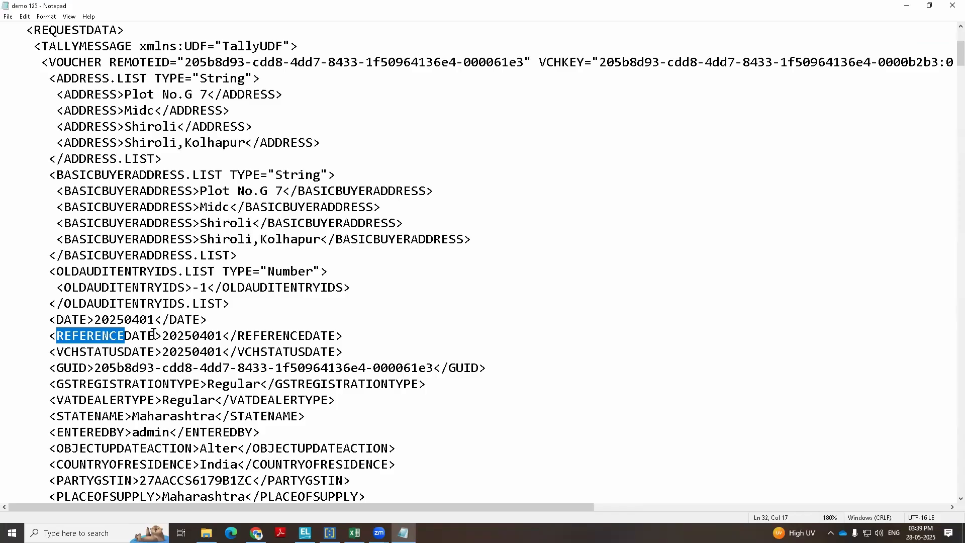
left_click_drag(155, 335, 56, 334)
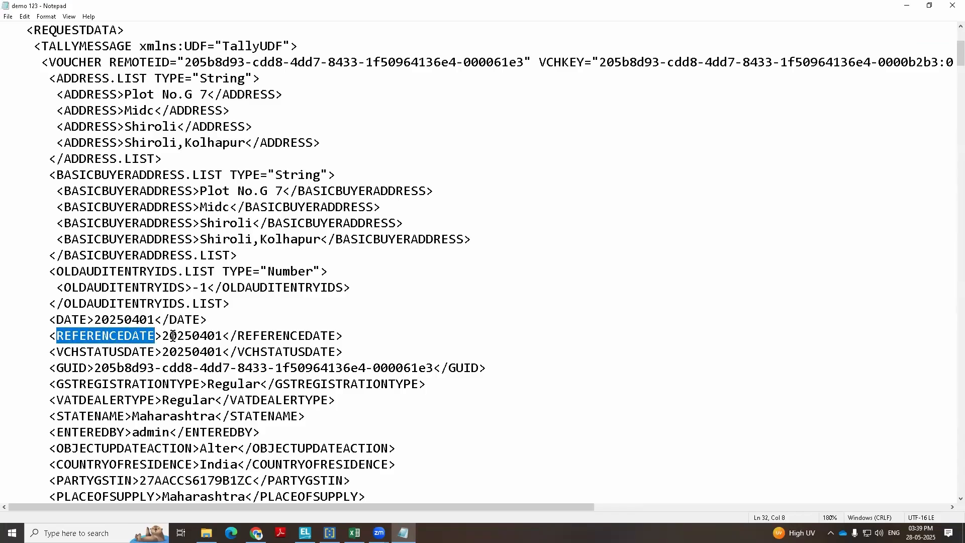
left_click(65, 351)
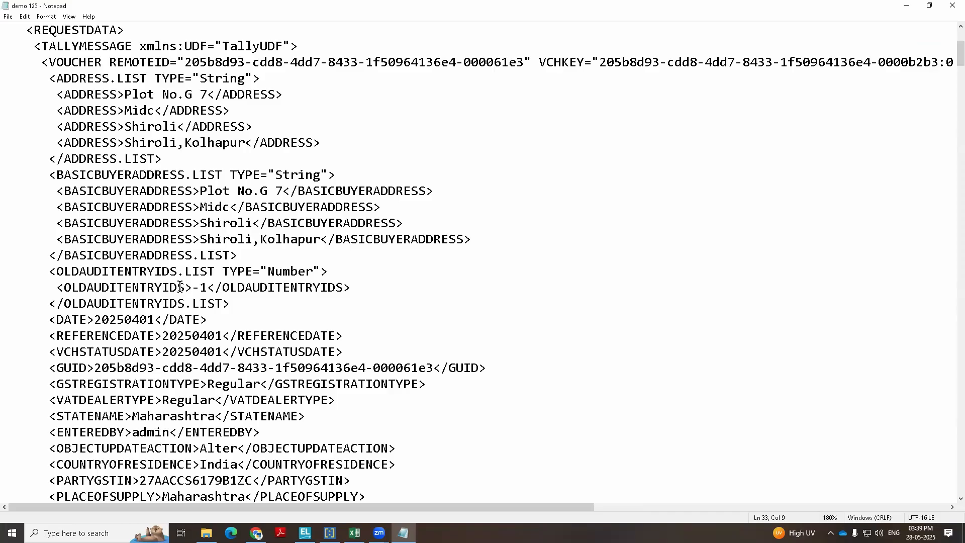
Search the XML for "demo" and highlight the REFERENCE tag line of the voucher
key("ctrl+f")
type("demo")
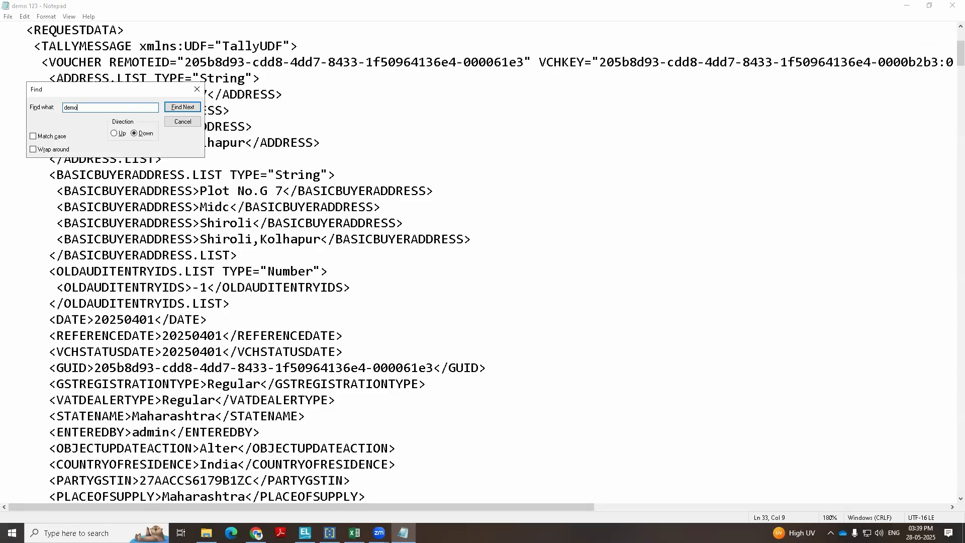
key("Return")
key("Escape")
scroll(224, 473, "down", 3)
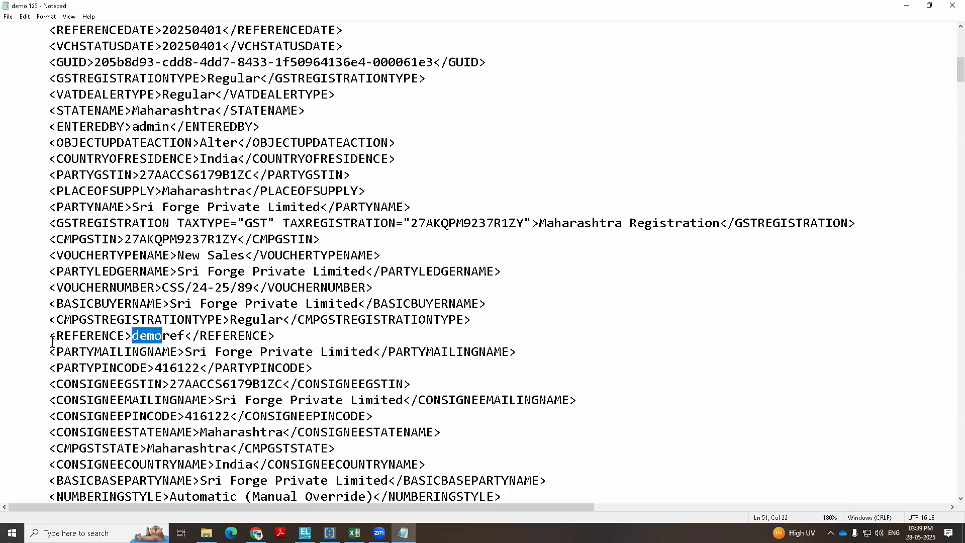
left_click_drag(44, 336, 322, 336)
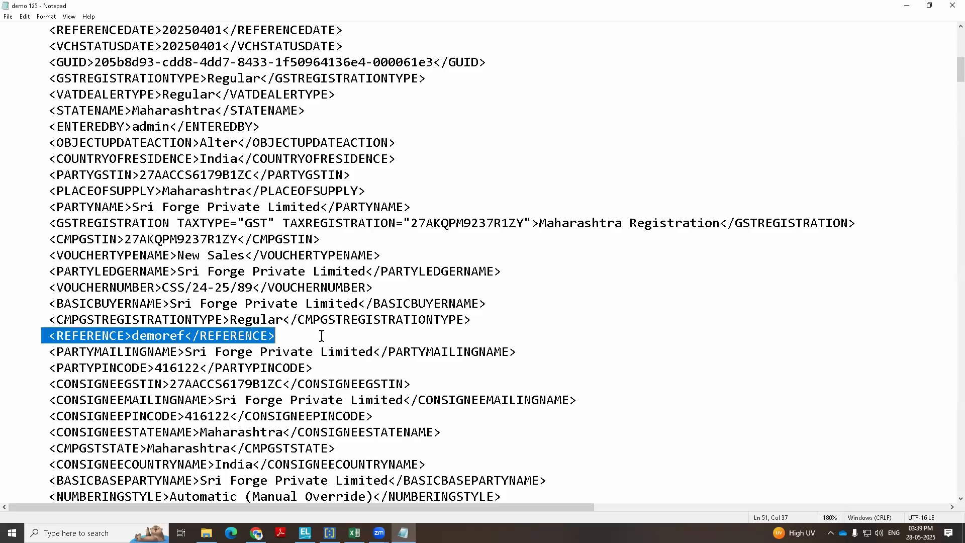
double_click(146, 338)
left_click_drag(57, 336, 126, 336)
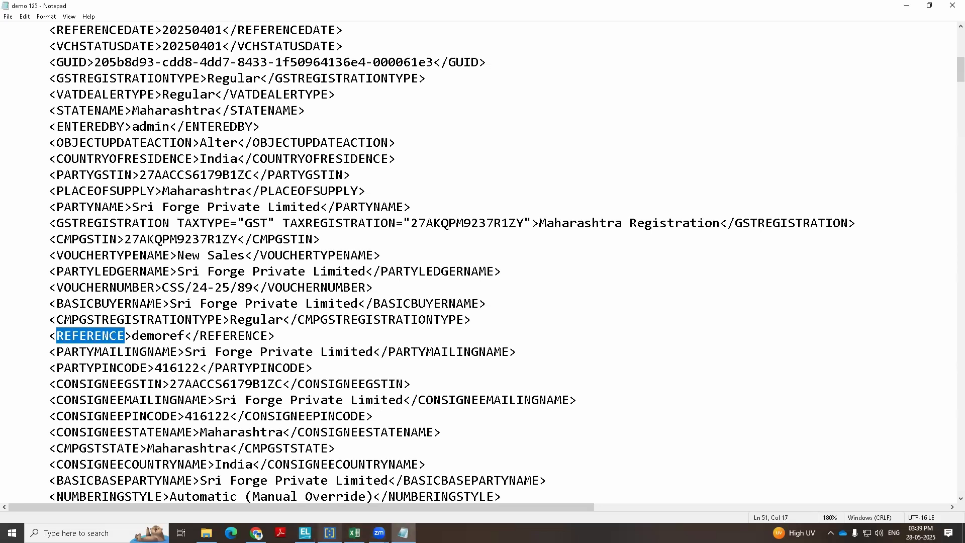
Switch to TallyPrime Developer and highlight the reference compute field in the odbcdaybook collection
left_click(330, 533)
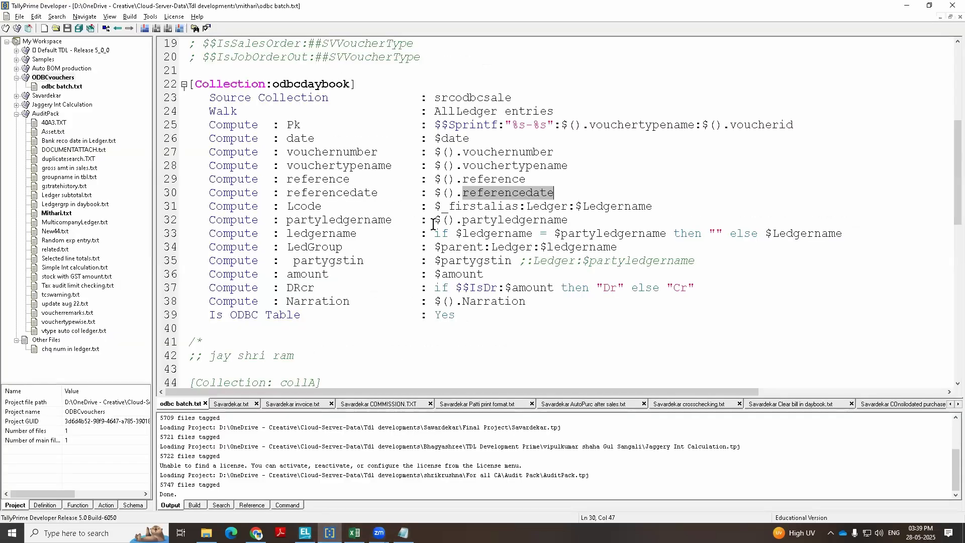
double_click(318, 179)
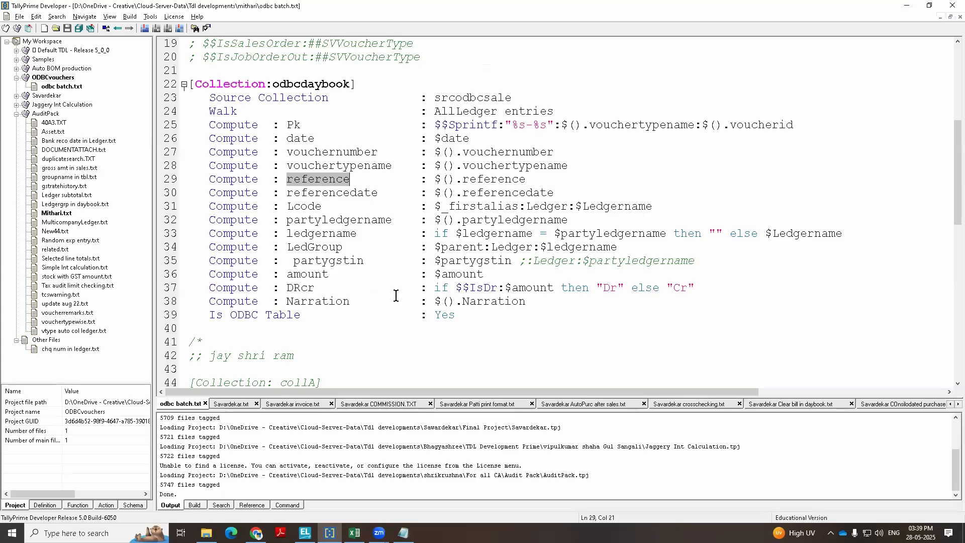
left_click(367, 339)
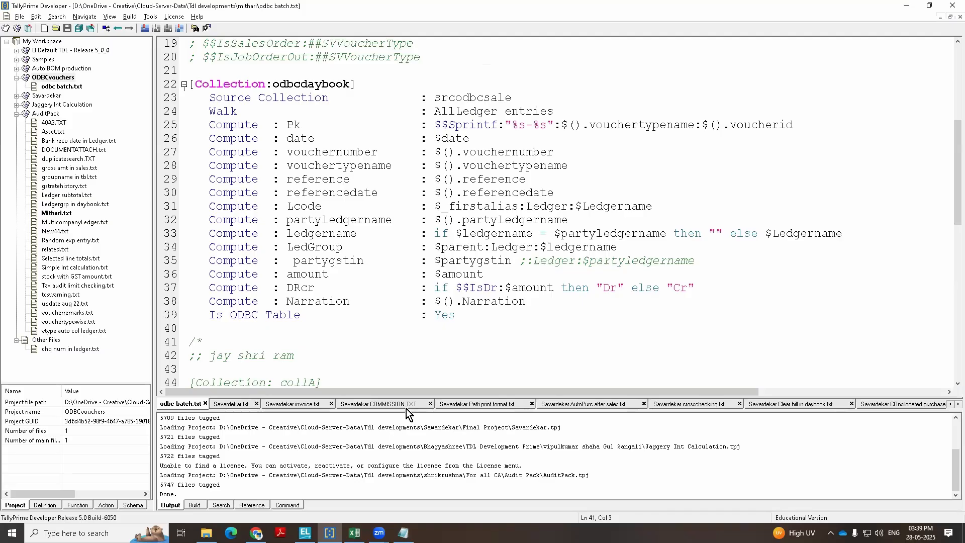
Close the Notepad file and return to the sales voucher register in TallyPrime
key("alt+Tab")
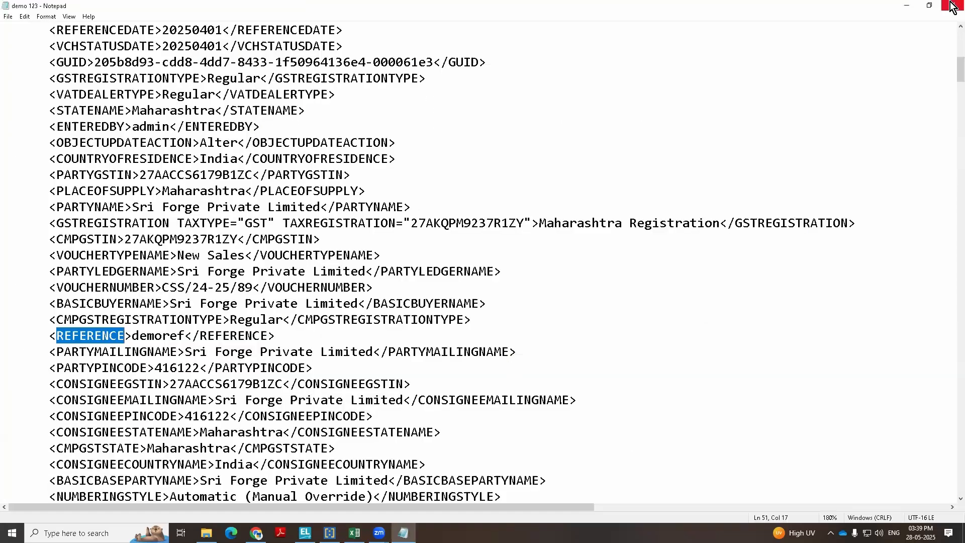
left_click(952, 6)
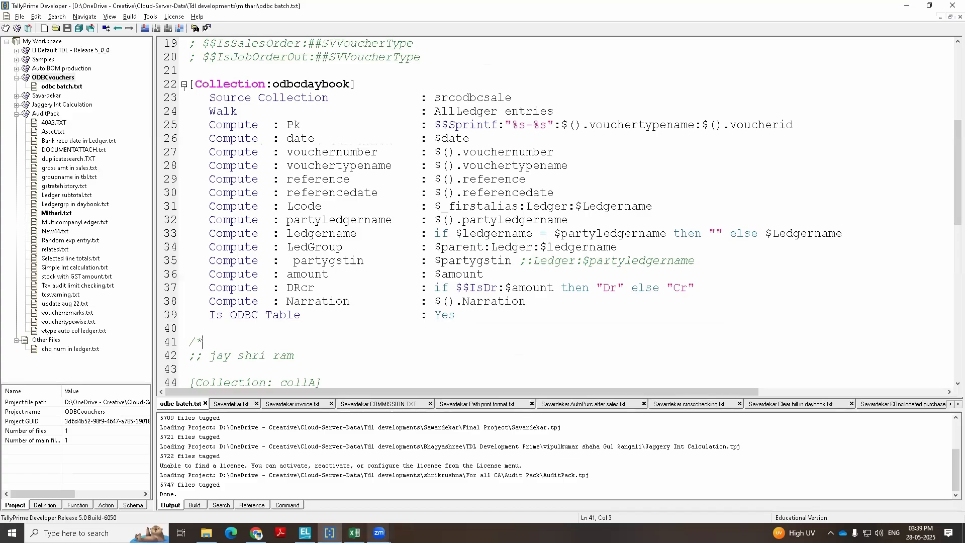
mouse_move(379, 533)
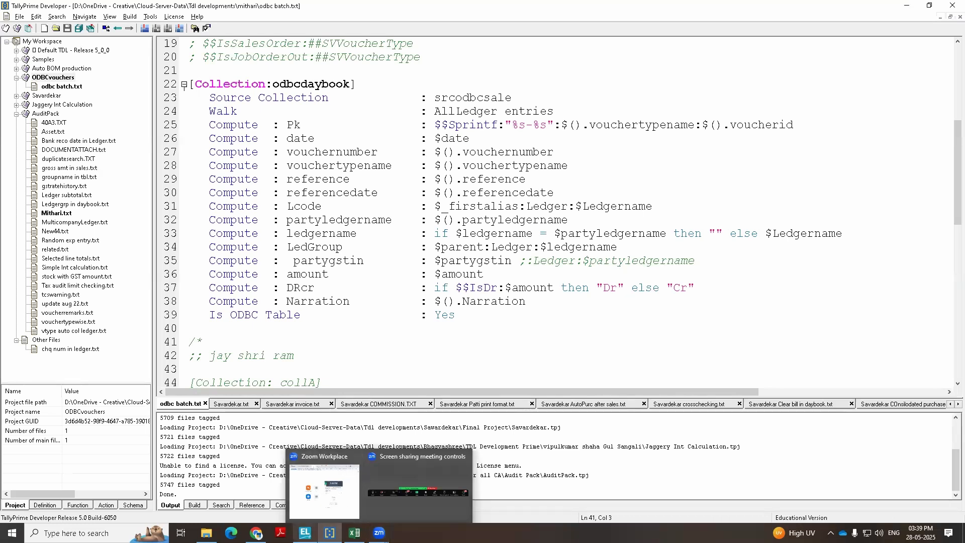
mouse_move(306, 533)
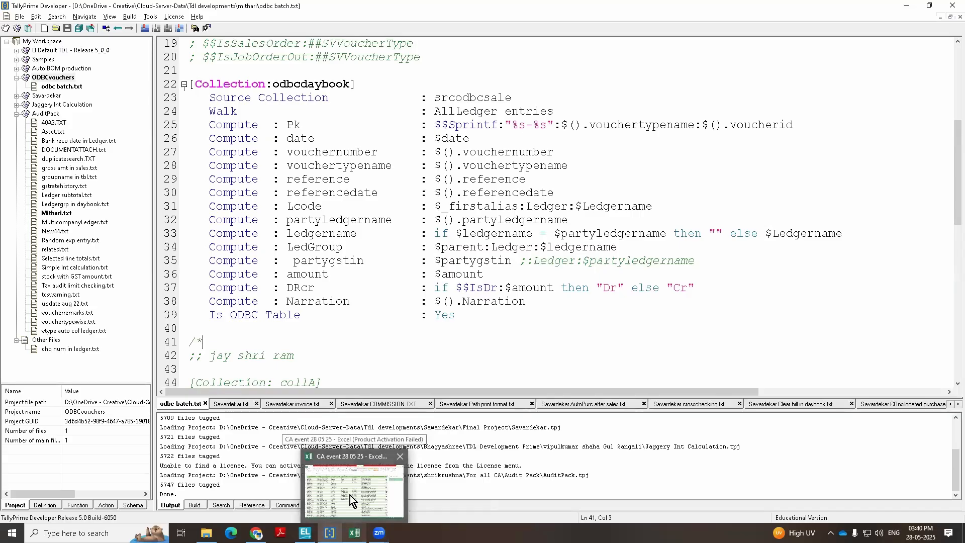
left_click(305, 533)
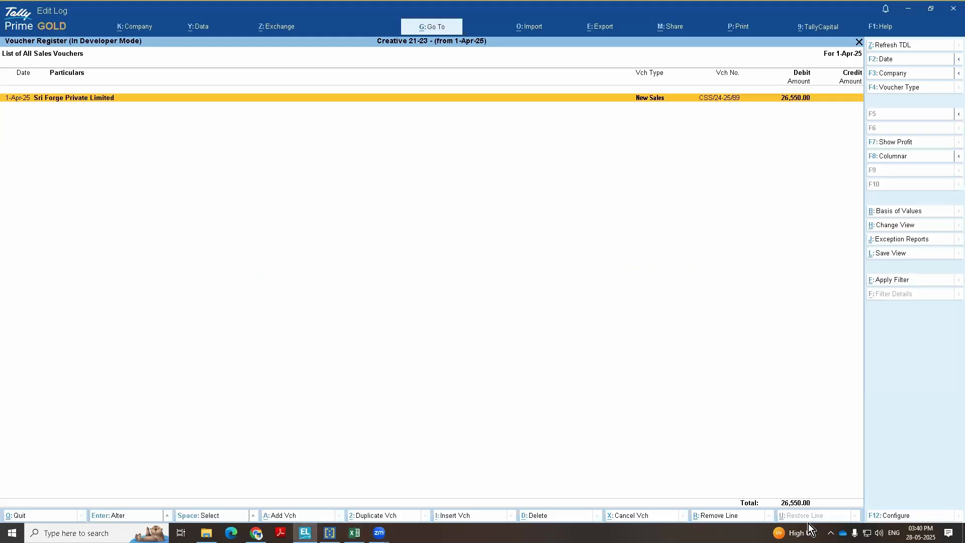
left_click(692, 524)
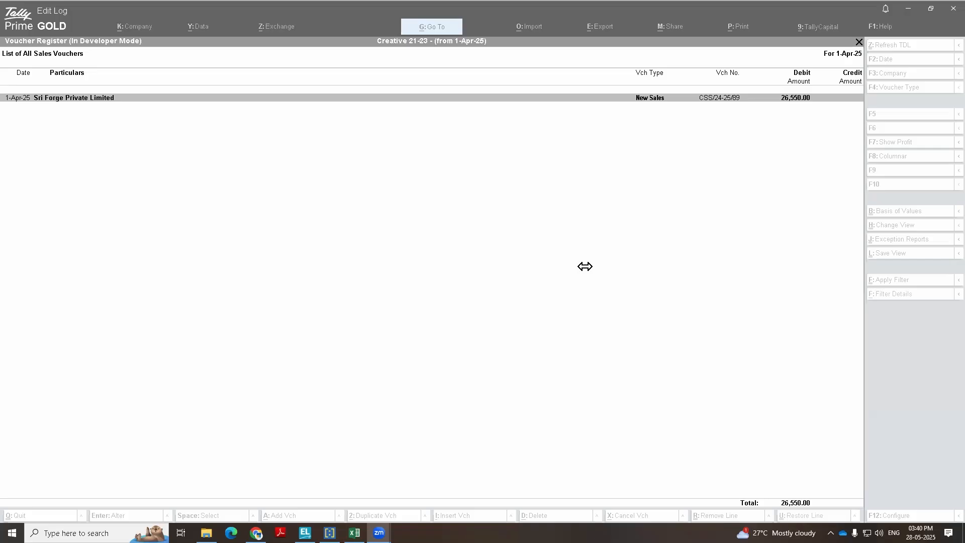
Switch to the Excel workbook with the odbcdaybook query table and open the Excel Options dialog
mouse_move(355, 533)
left_click(354, 533)
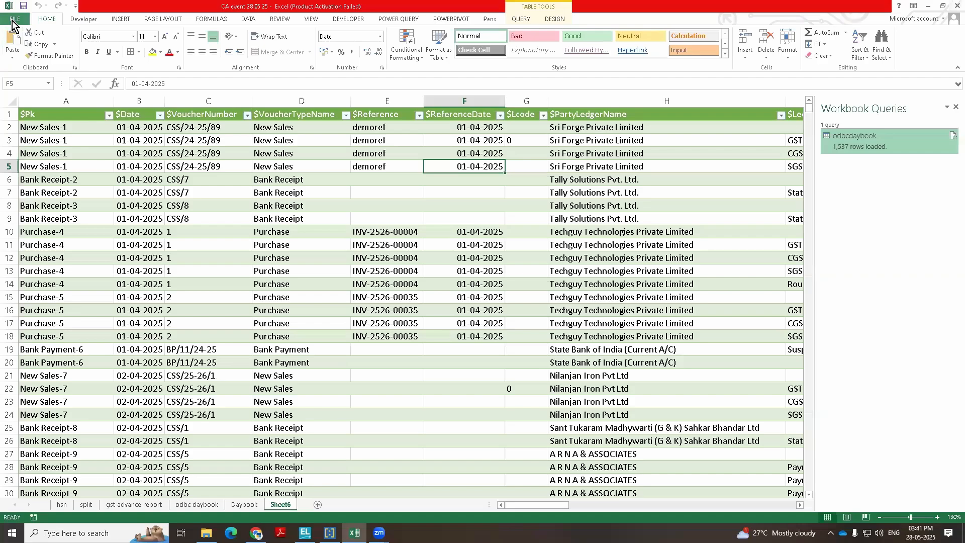
left_click(12, 20)
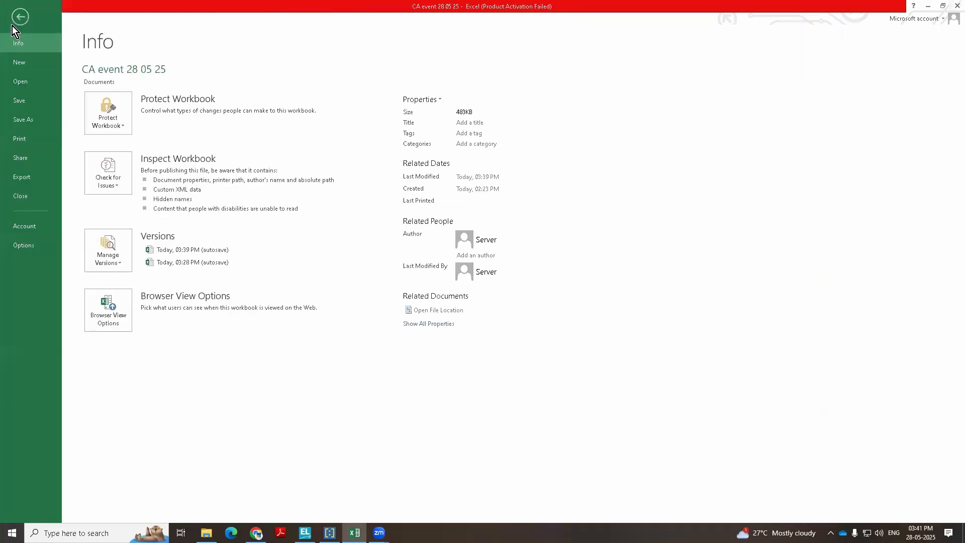
left_click(40, 249)
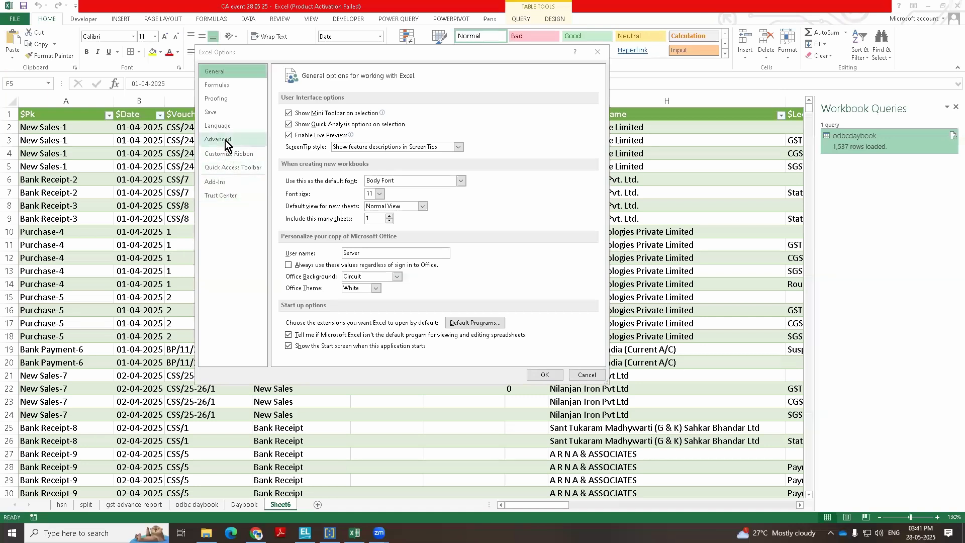
Browse through each Excel Options category, then close the dialog
left_click(217, 85)
left_click(214, 99)
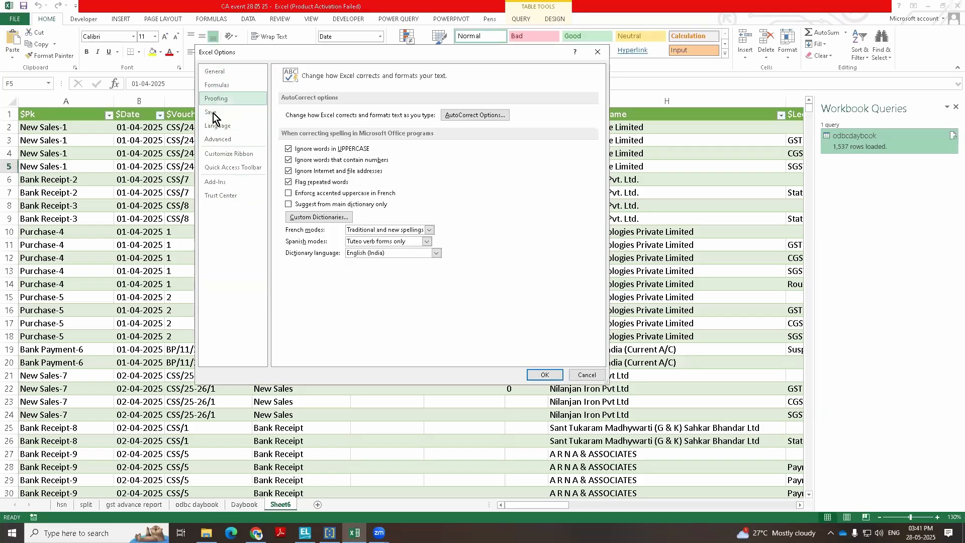
left_click(216, 111)
left_click(216, 126)
left_click(217, 139)
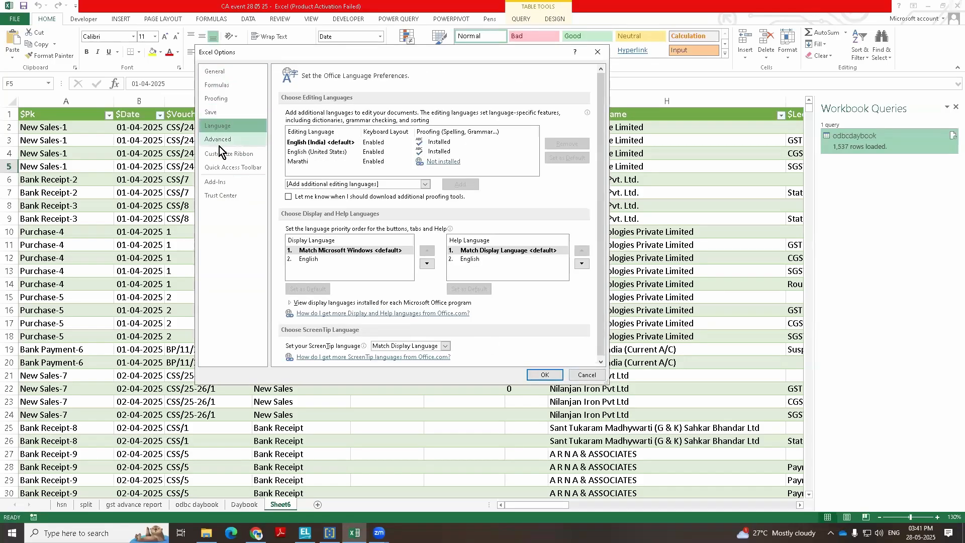
left_click(224, 184)
left_click(229, 195)
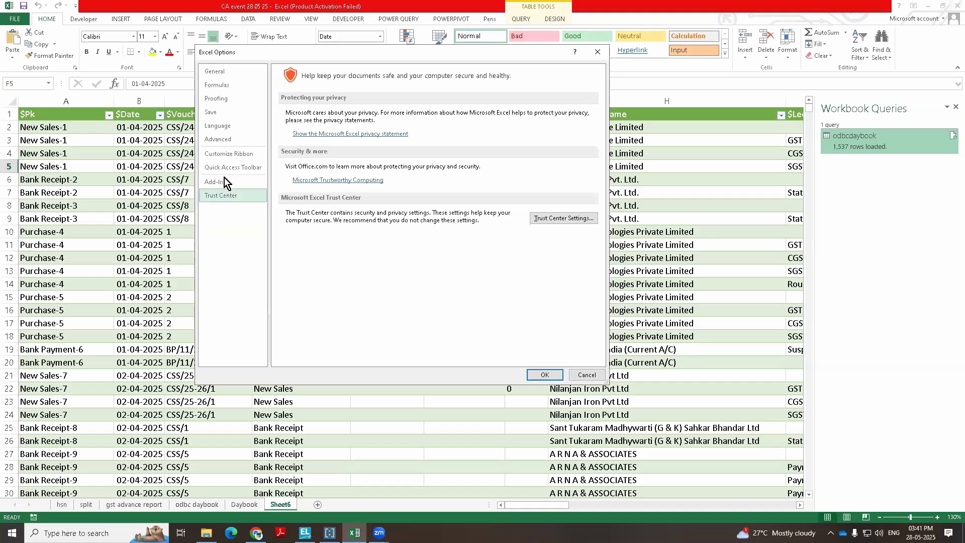
left_click(221, 167)
left_click(219, 154)
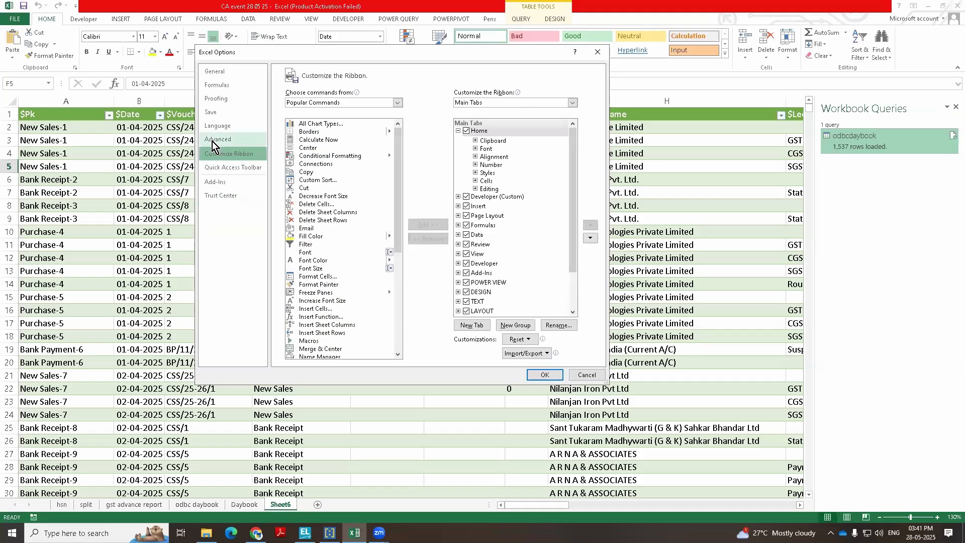
left_click(217, 139)
left_click(217, 126)
left_click(221, 112)
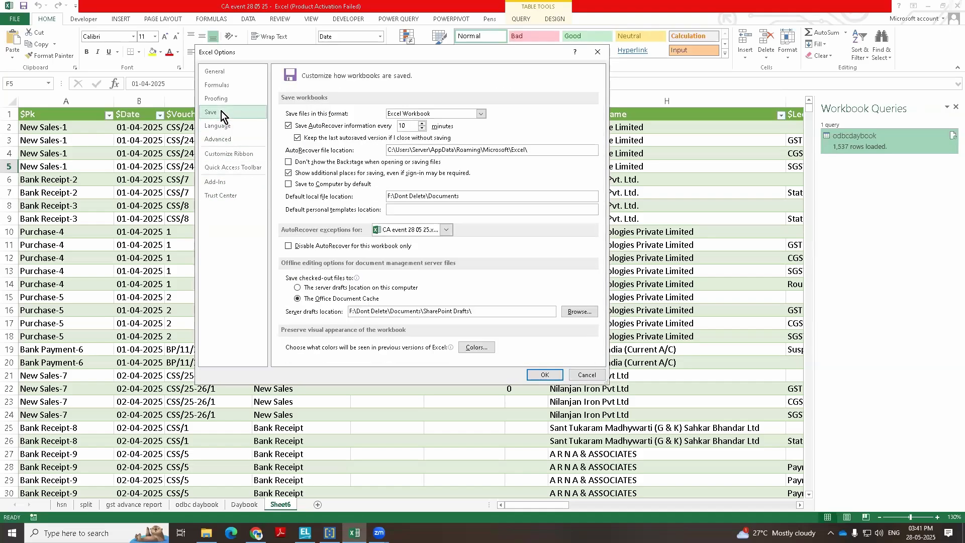
left_click(224, 99)
left_click(223, 85)
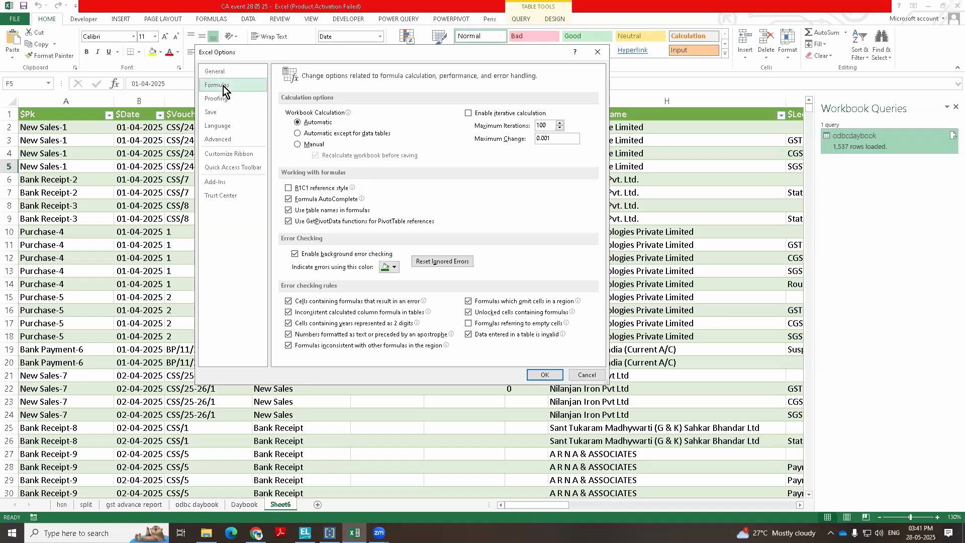
left_click(222, 74)
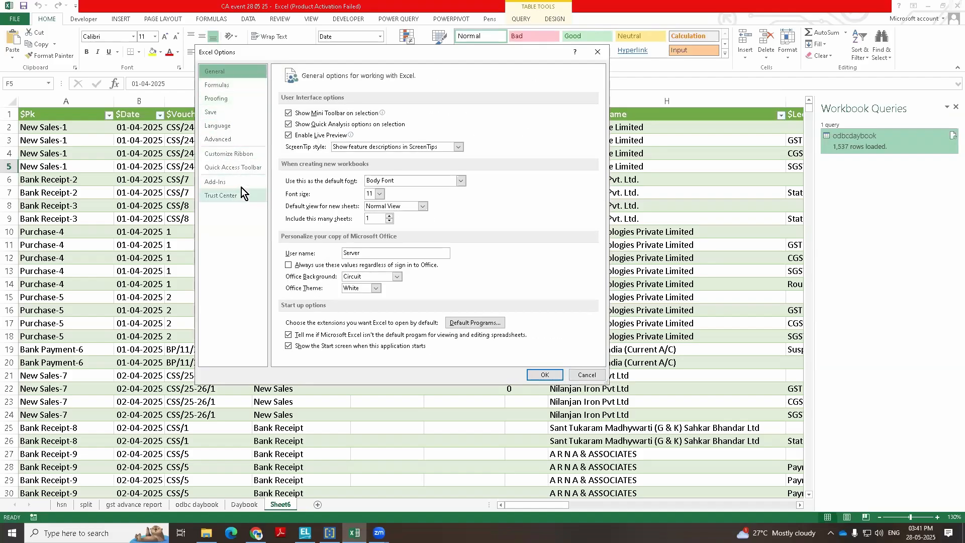
left_click(599, 52)
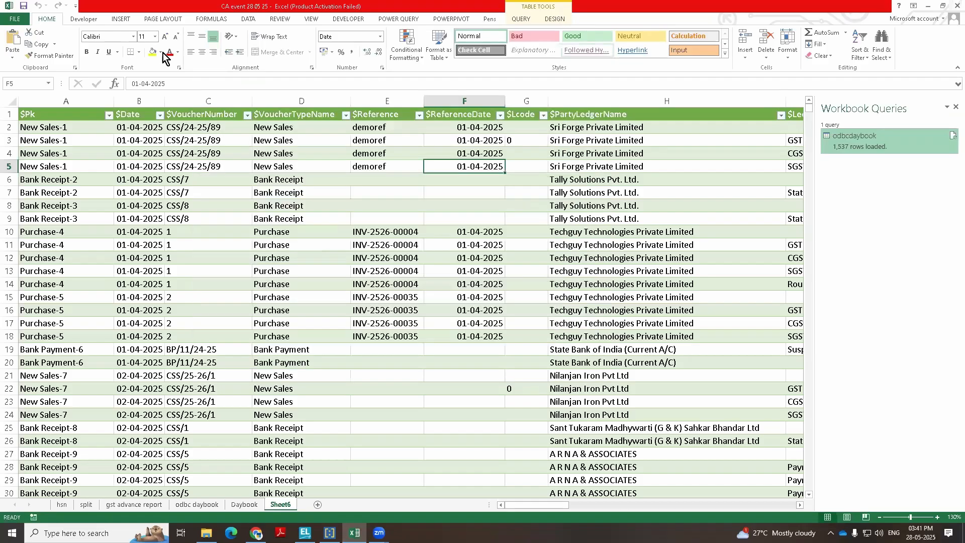
Open the Excel account page, view the About Excel information, and return to the worksheet
left_click(15, 19)
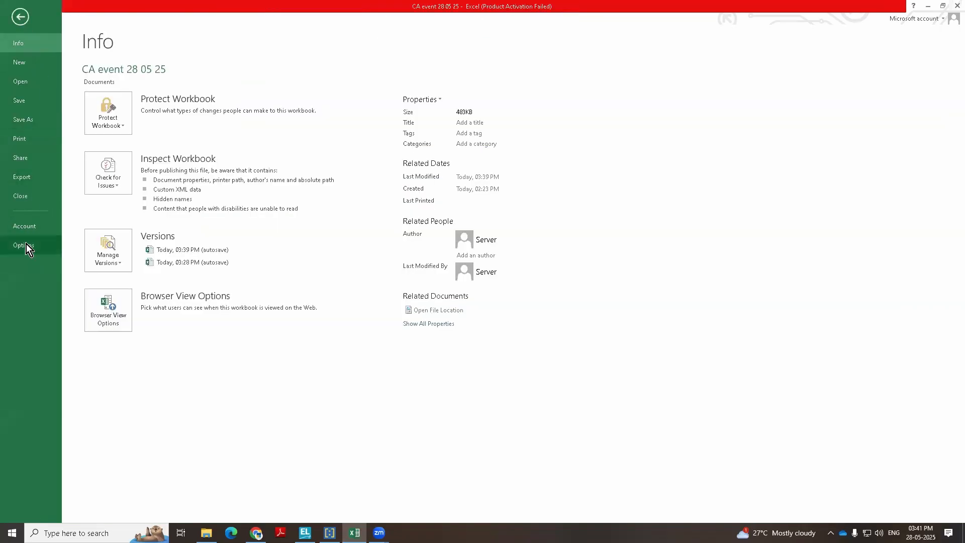
left_click(23, 228)
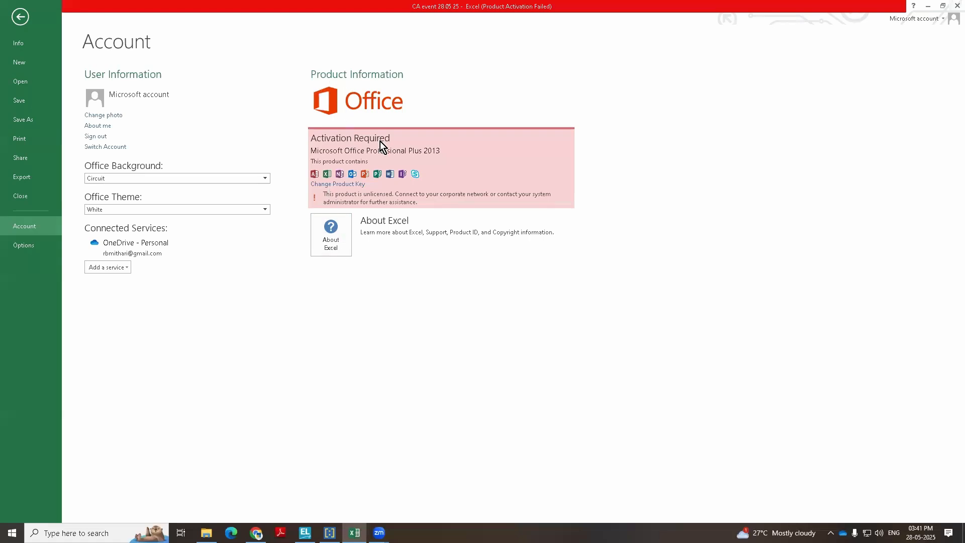
left_click(328, 249)
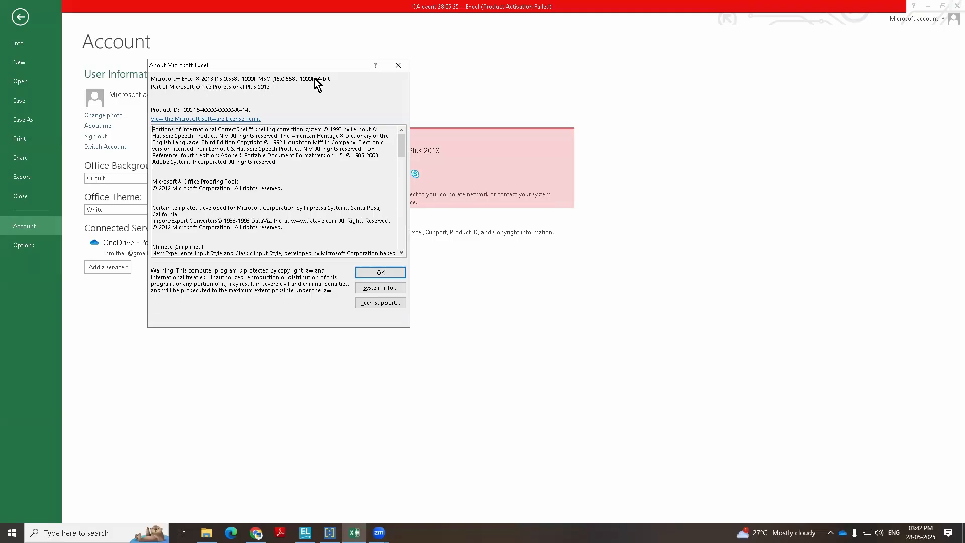
left_click_drag(332, 76, 395, 170)
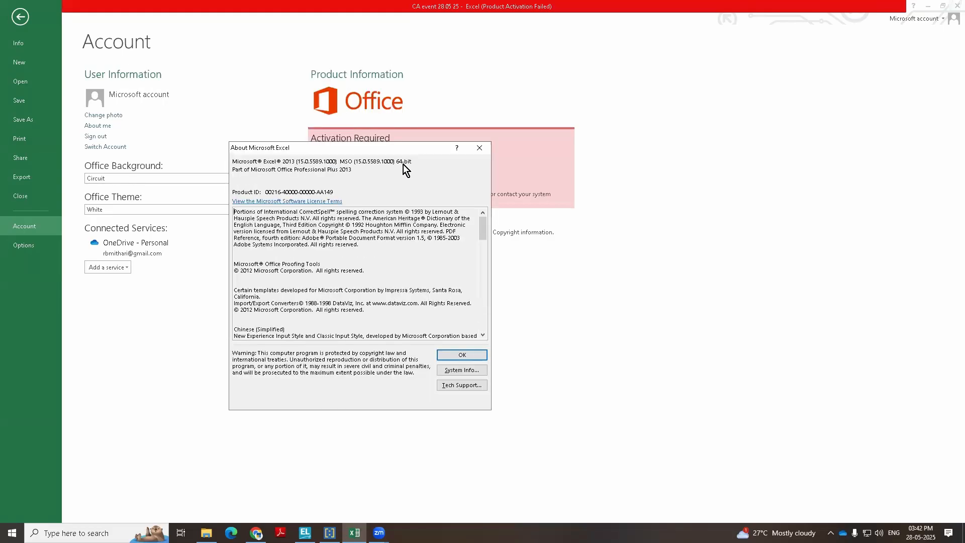
left_click(481, 148)
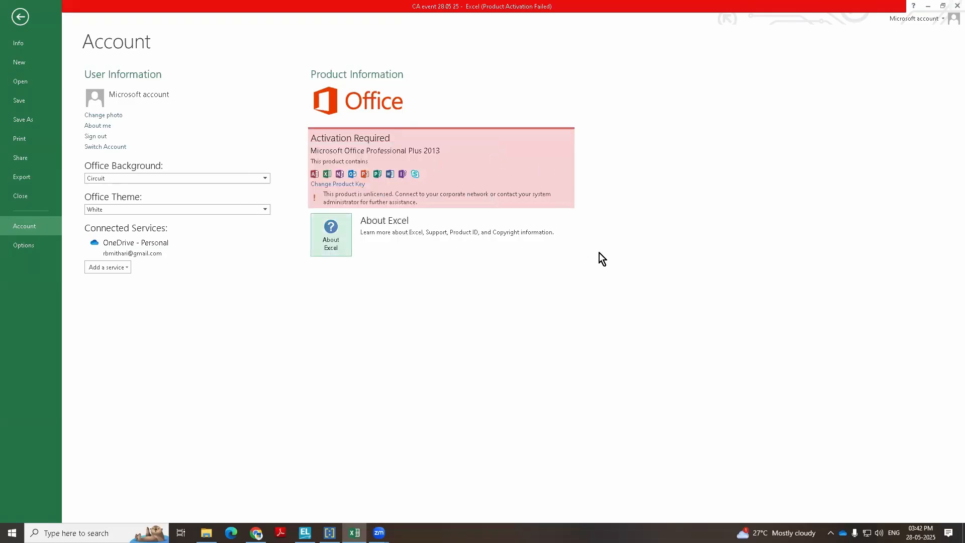
key("Escape")
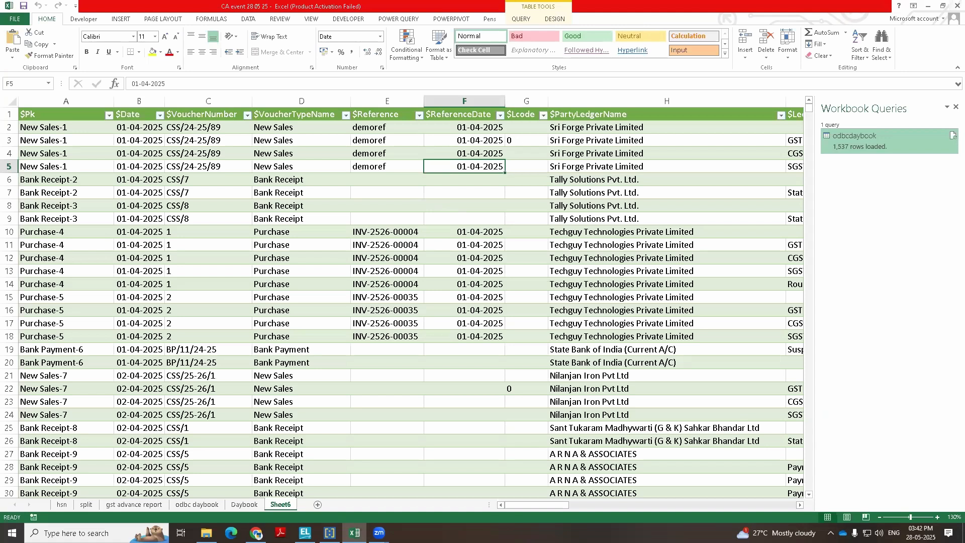
Switch to TallyPrime Developer and highlight the Narration compute field of the odbcdaybook collection
left_click(330, 533)
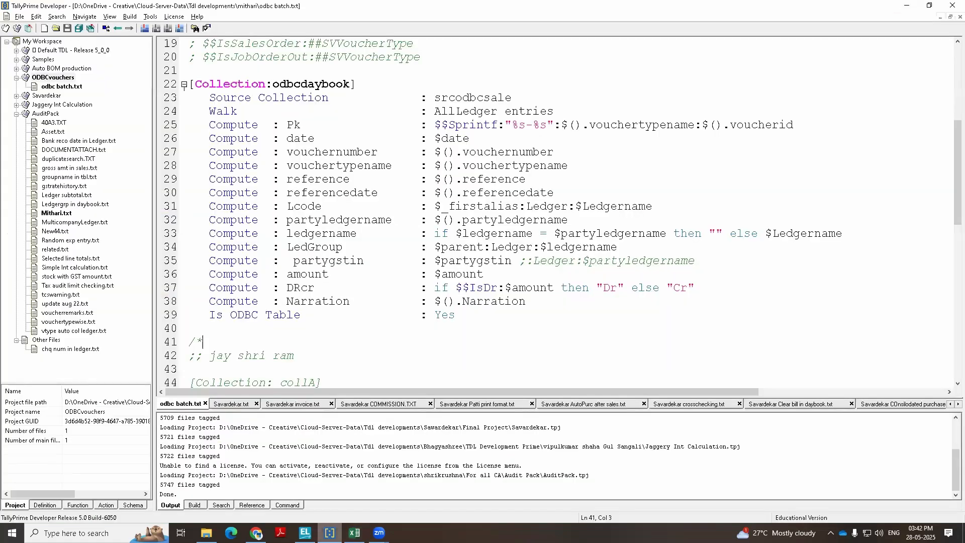
left_click(202, 301)
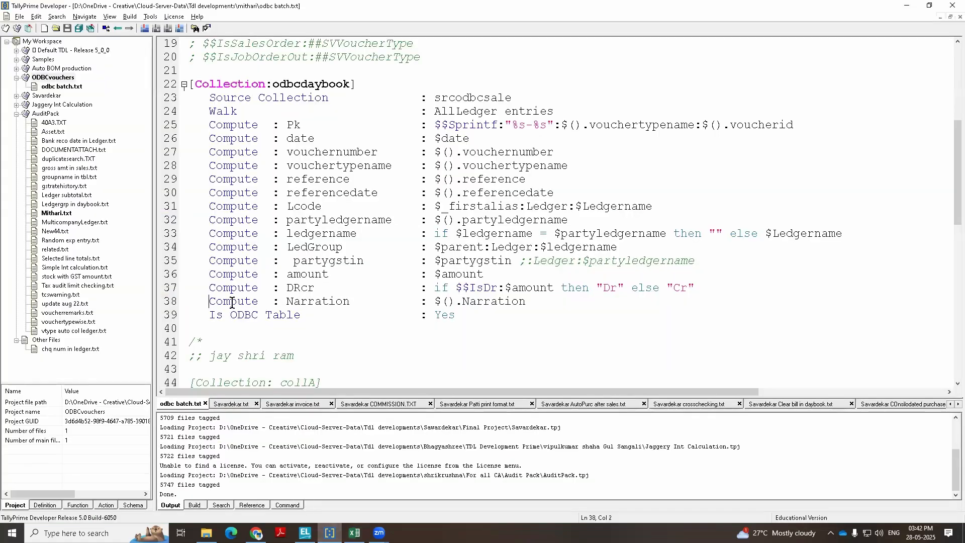
double_click(328, 301)
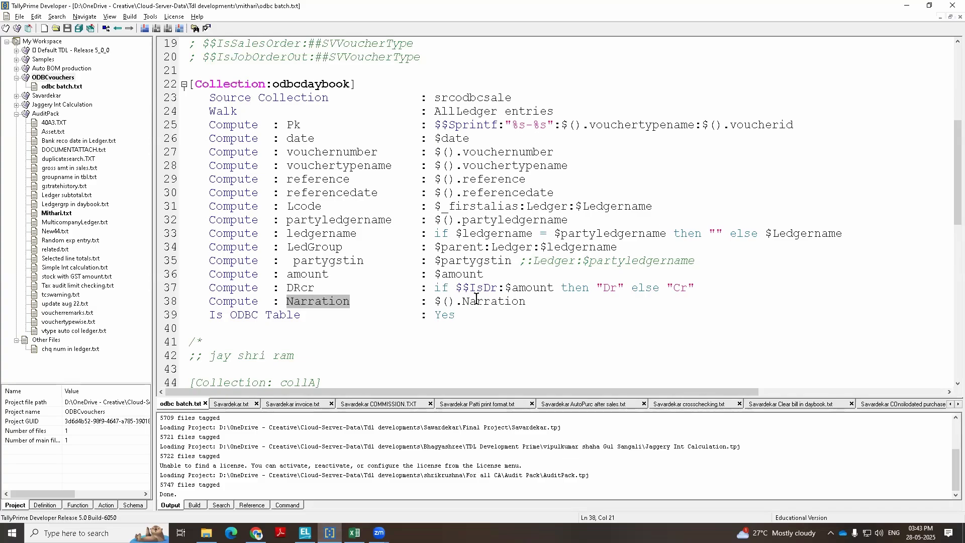
left_click_drag(469, 301, 518, 301)
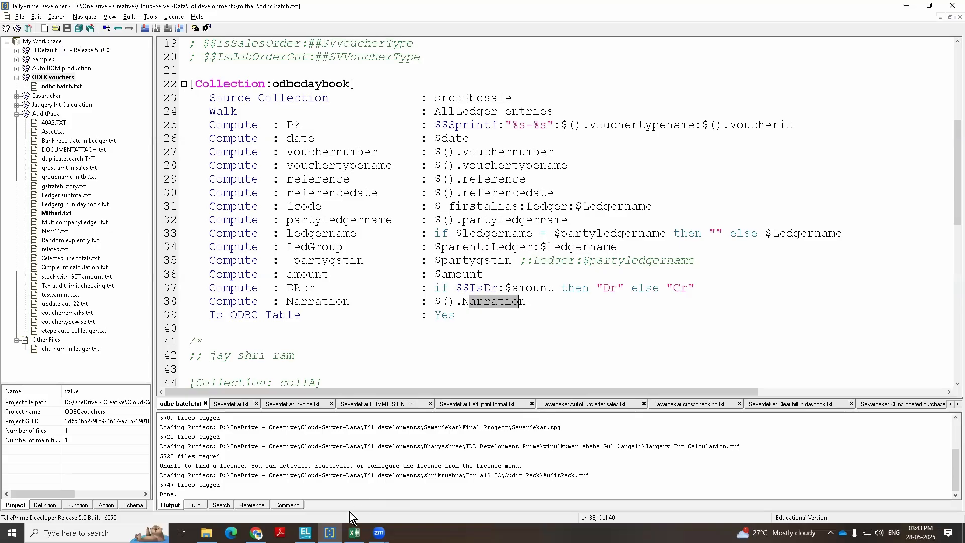
Highlight the Pk compute field and its vouchertypename and voucherid components in the odbcdaybook collection
left_click(305, 533)
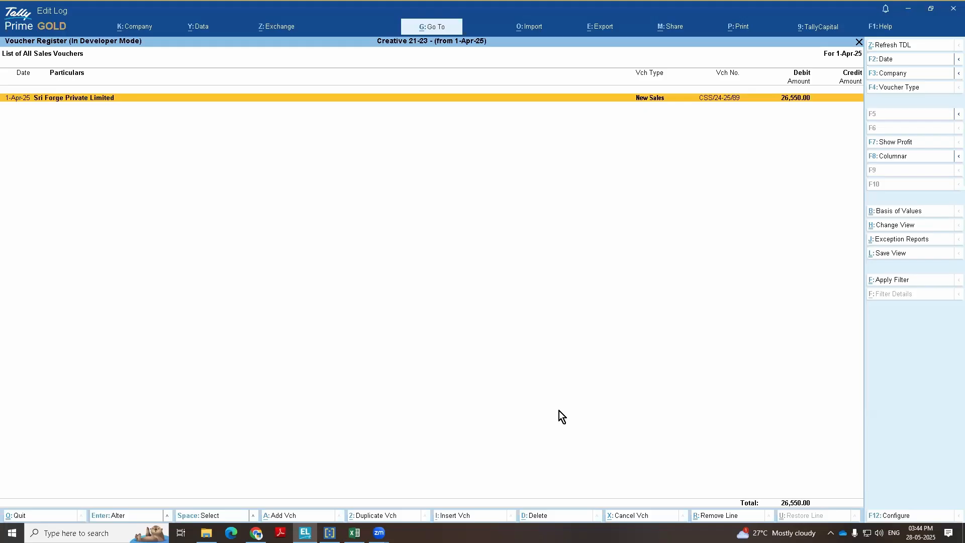
left_click(330, 533)
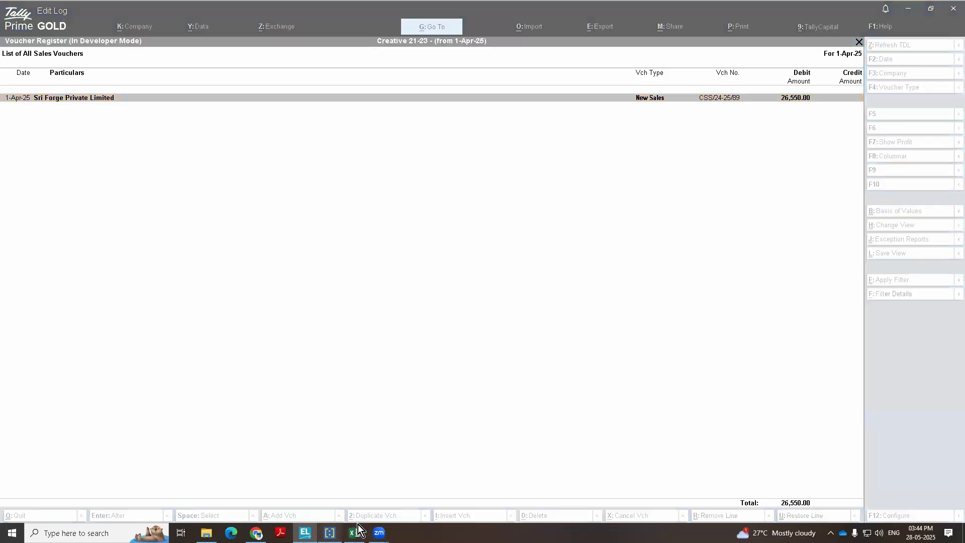
left_click(230, 260)
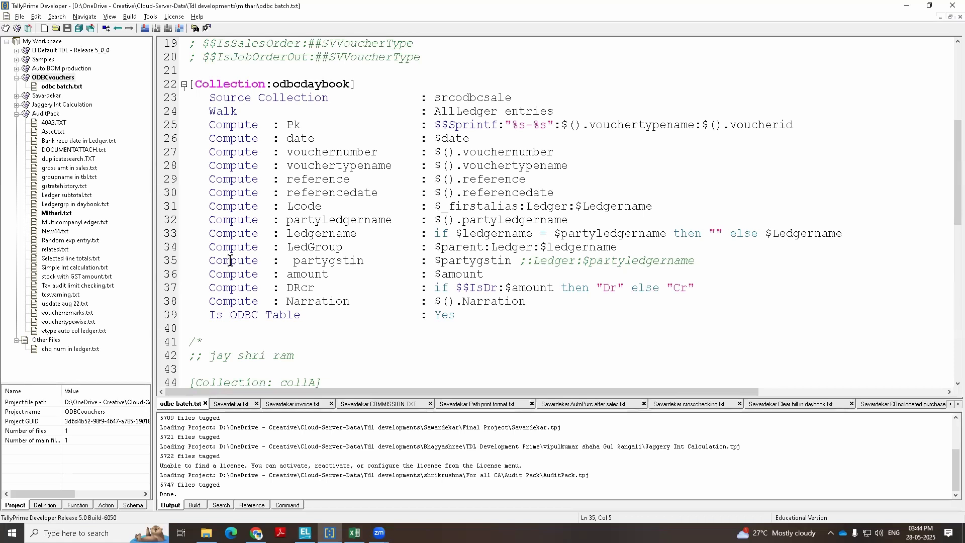
left_click(292, 125)
double_click(303, 139)
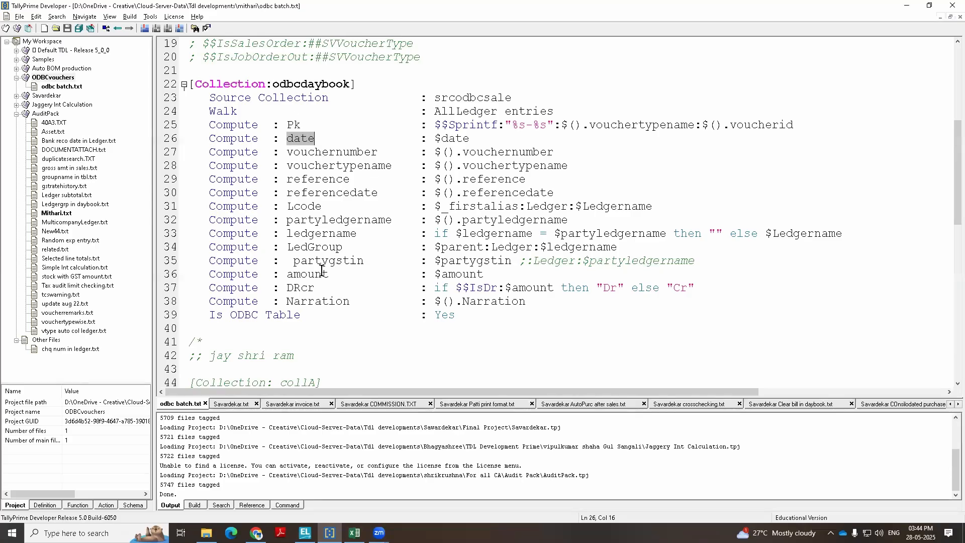
double_click(297, 125)
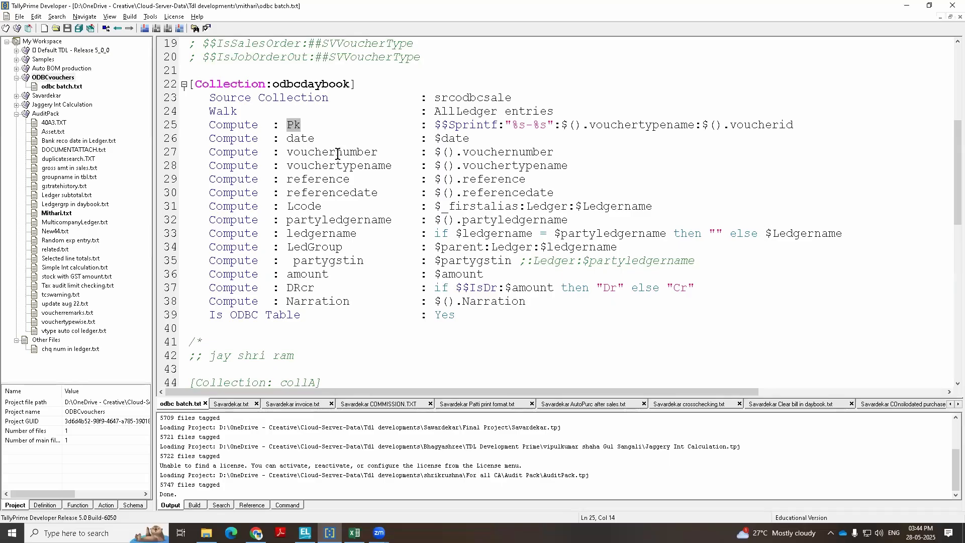
left_click(436, 124)
left_click_drag(436, 125, 567, 124)
left_click(573, 147)
double_click(612, 126)
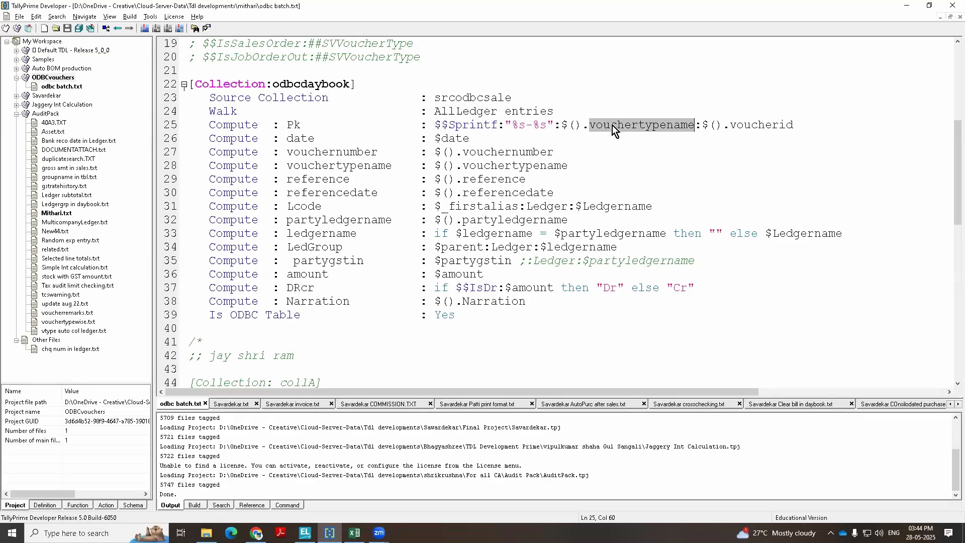
double_click(762, 124)
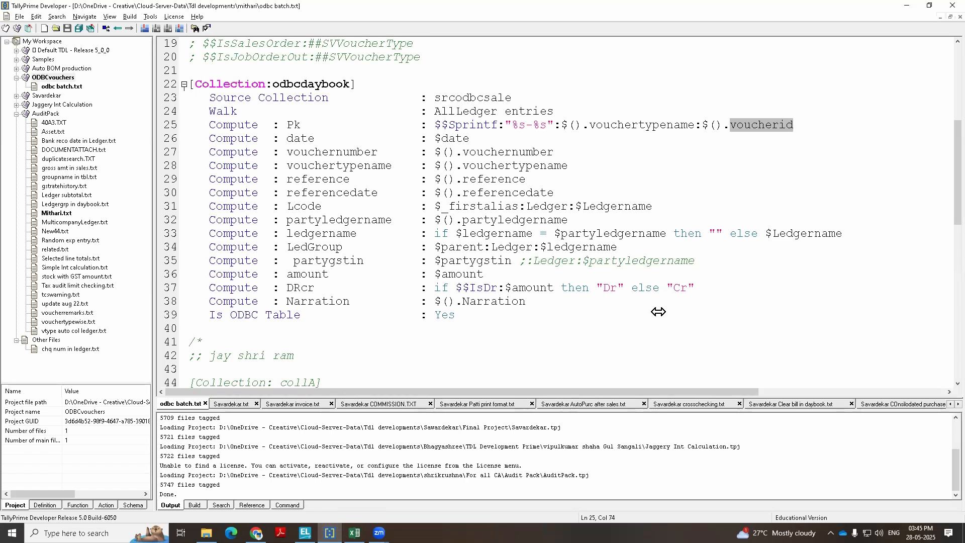
Open the demo 123 XML file in Notepad and highlight the voucher's REMOTEID value
left_click(206, 533)
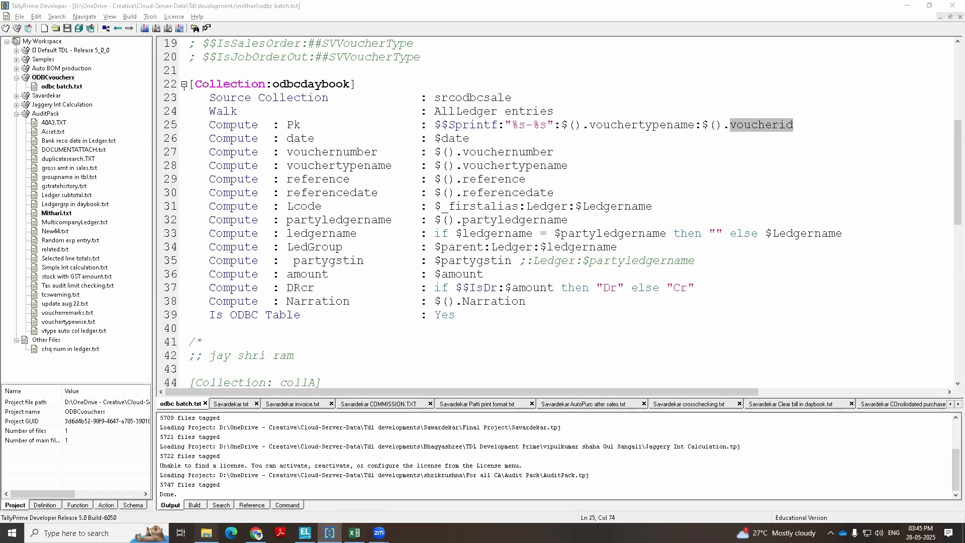
right_click(242, 401)
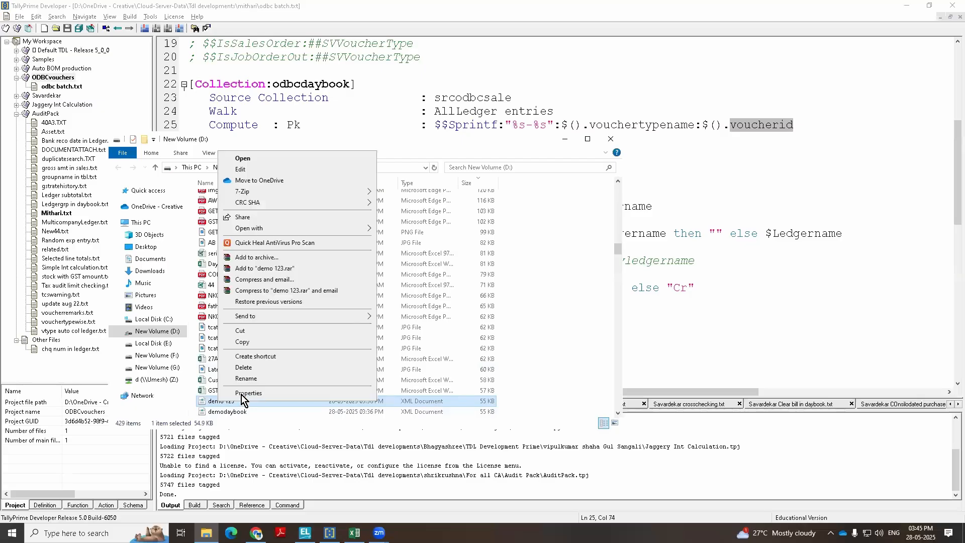
mouse_move(281, 224)
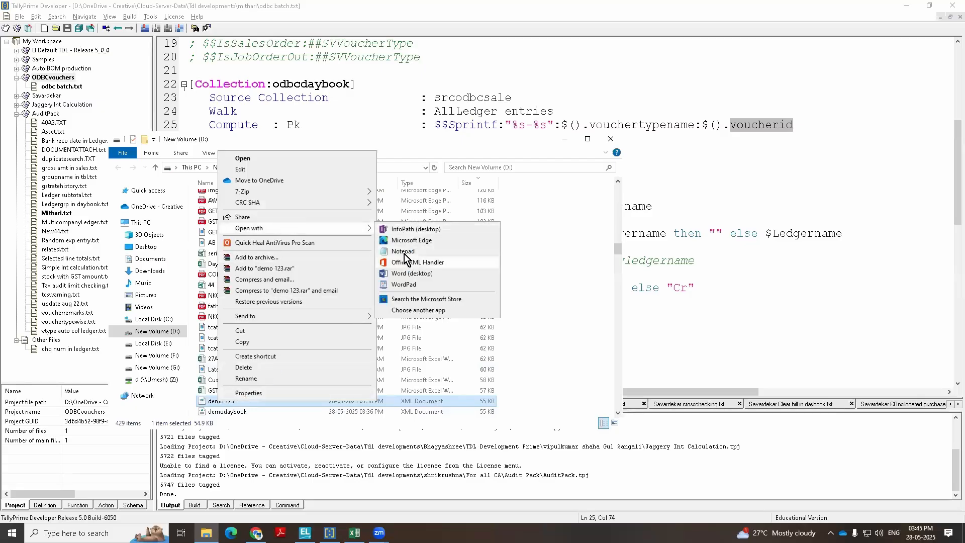
left_click(404, 251)
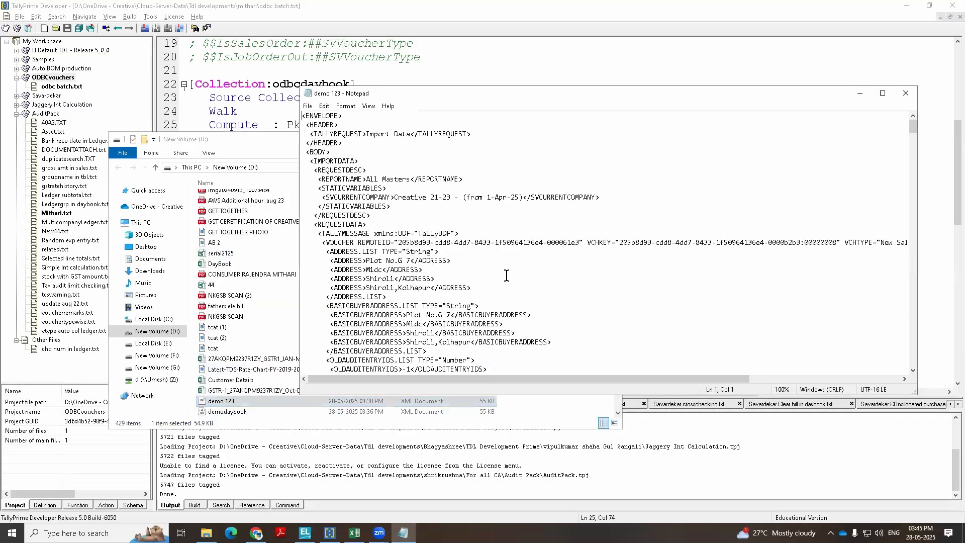
scroll(507, 275, "up", 5)
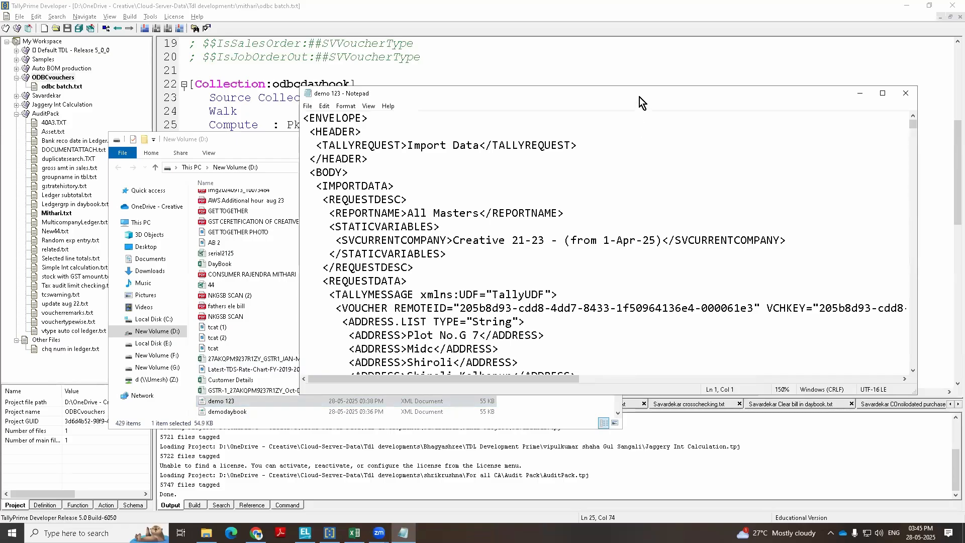
left_click_drag(636, 98, 435, 70)
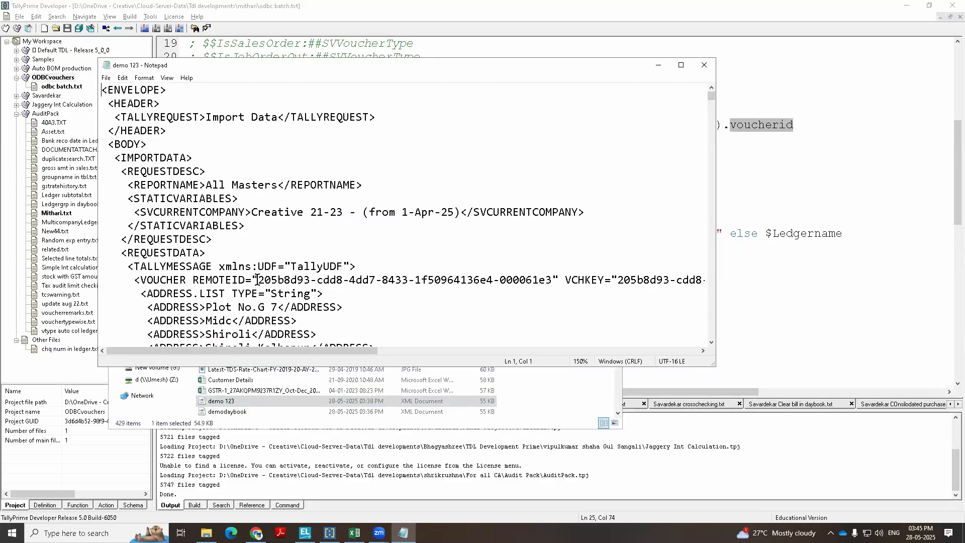
left_click_drag(257, 280, 533, 280)
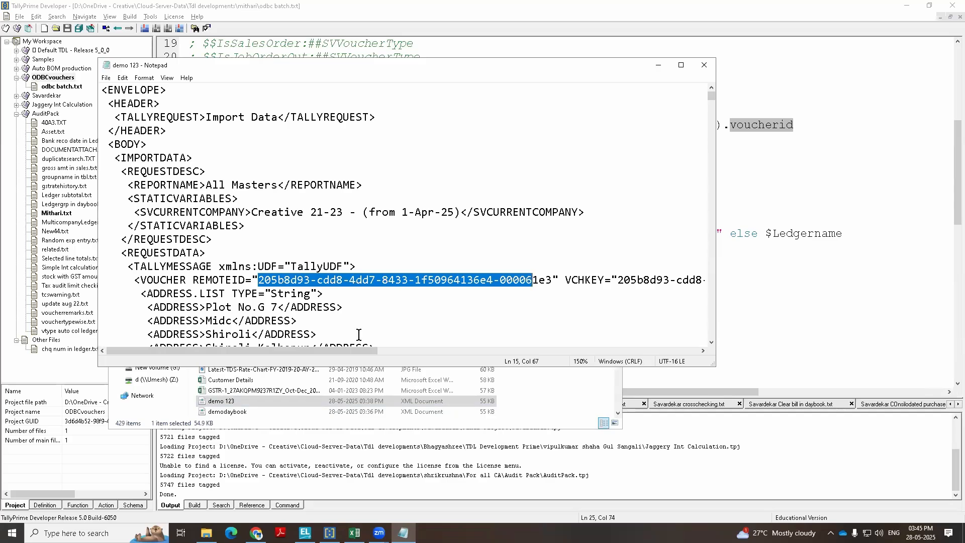
Extend the highlight over the voucher's REMOTEID value and close Notepad
left_click_drag(379, 351, 399, 355)
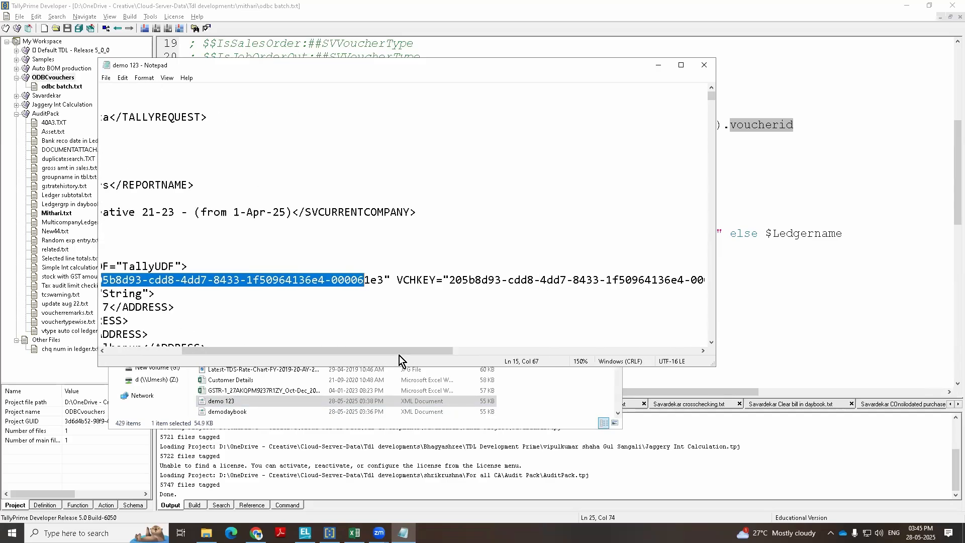
left_click(383, 279, "shift")
left_click(705, 65)
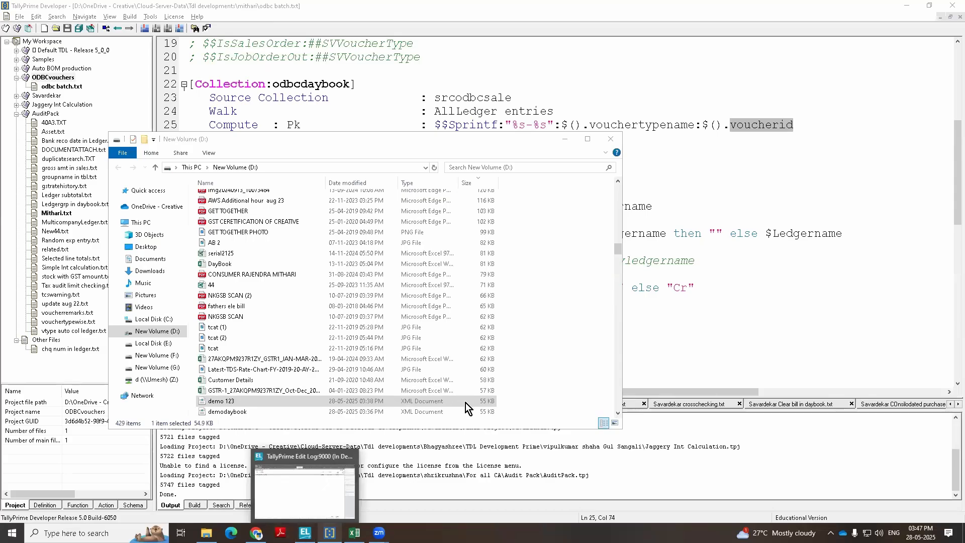
Return to TallyPrime Developer and open the file location of odbc batch.txt in File Explorer
left_click(330, 533)
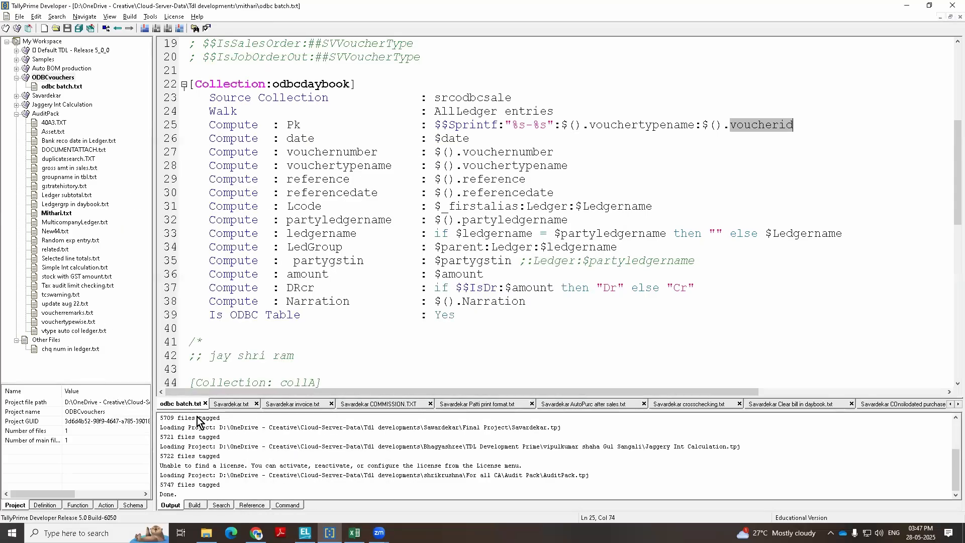
right_click(234, 485)
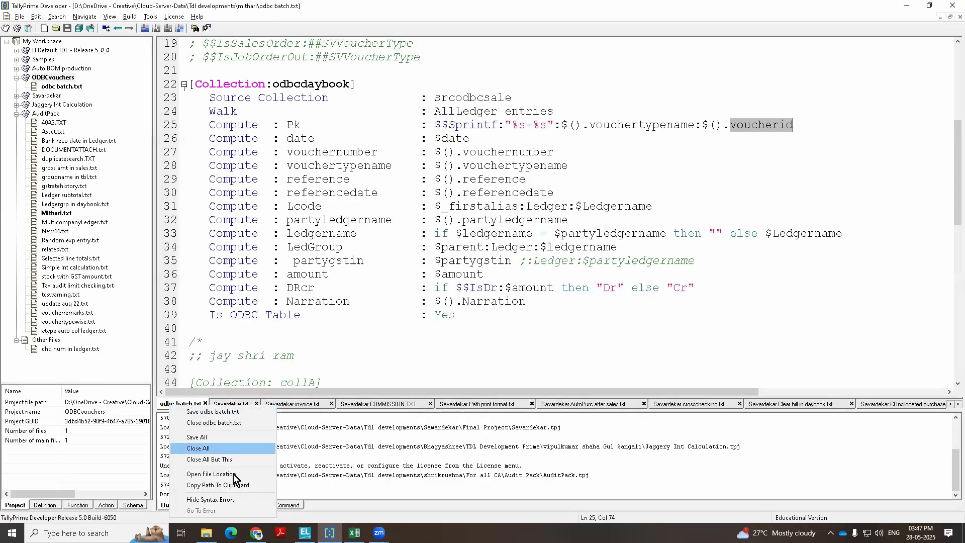
key("Up")
key("Return")
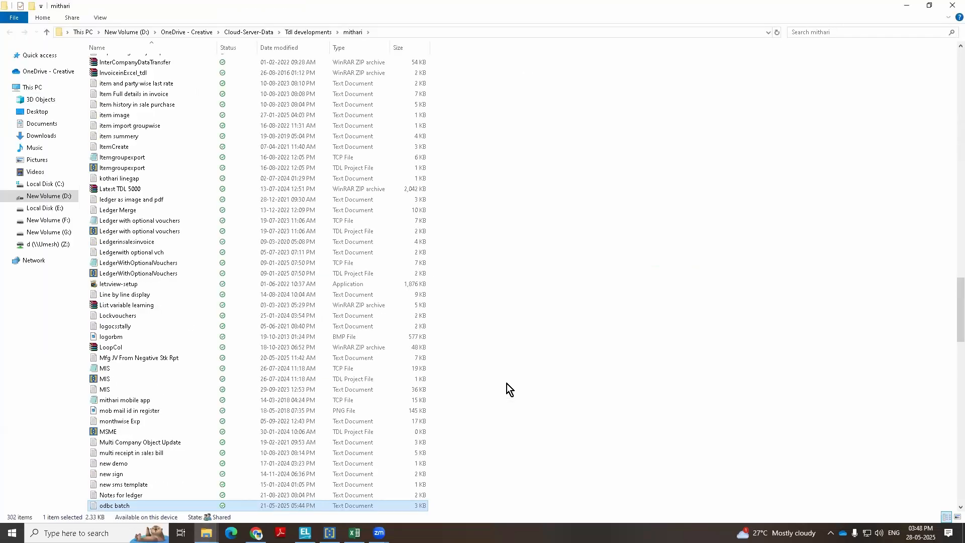
Switch to the Excel workbook and add a new worksheet named tbl
key("alt+Tab")
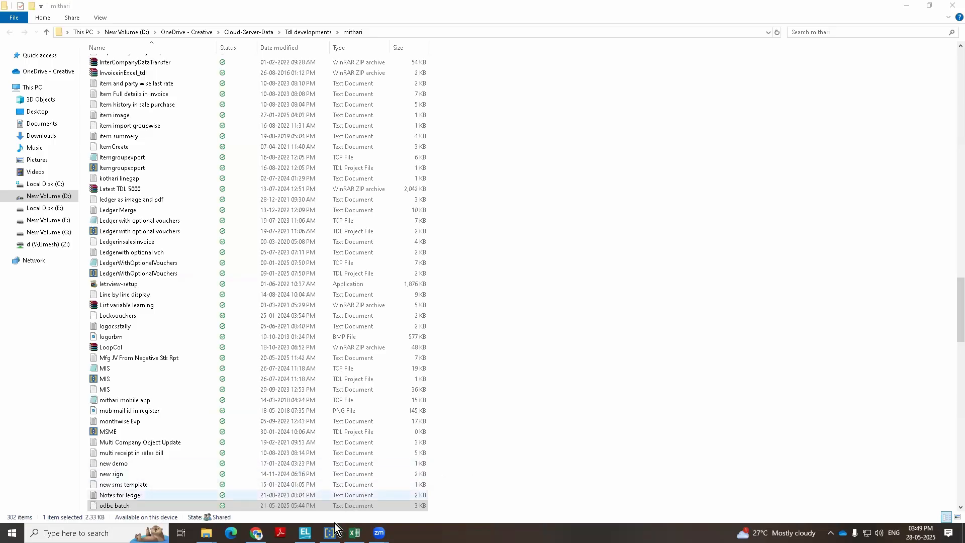
mouse_move(305, 533)
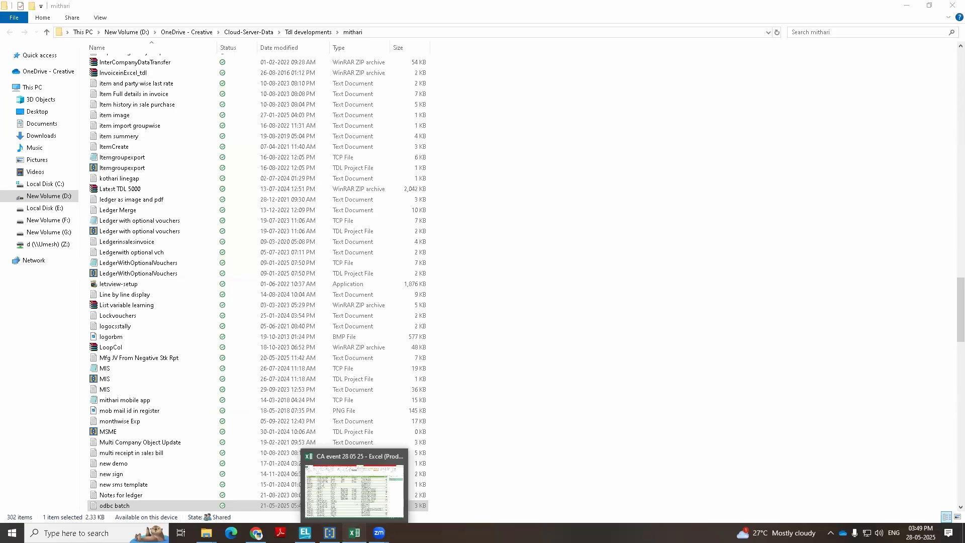
left_click(400, 470)
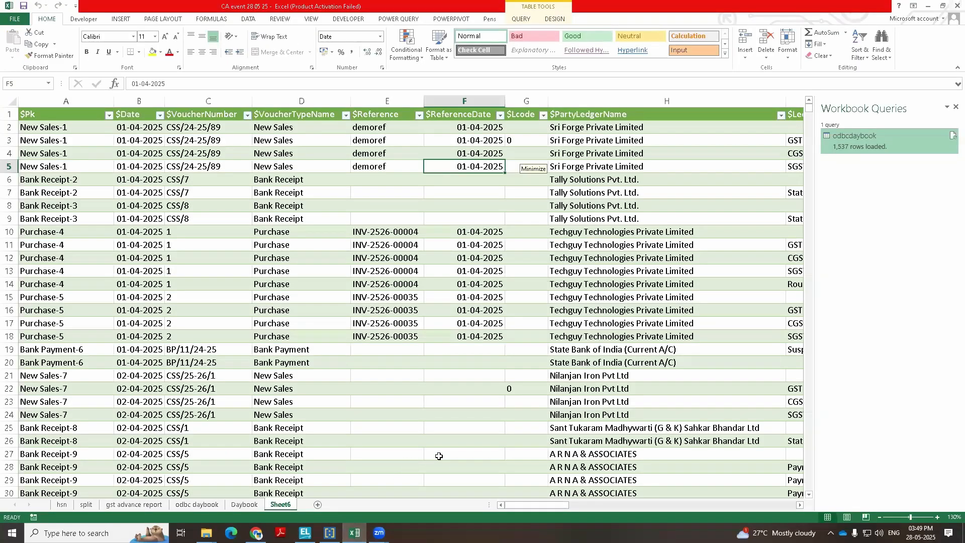
left_click(317, 505)
double_click(313, 505)
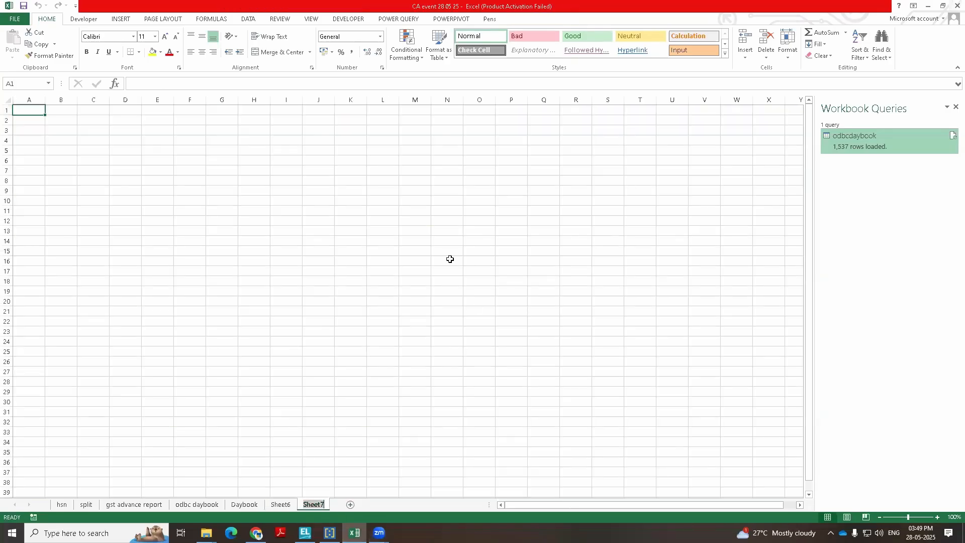
type("tbl")
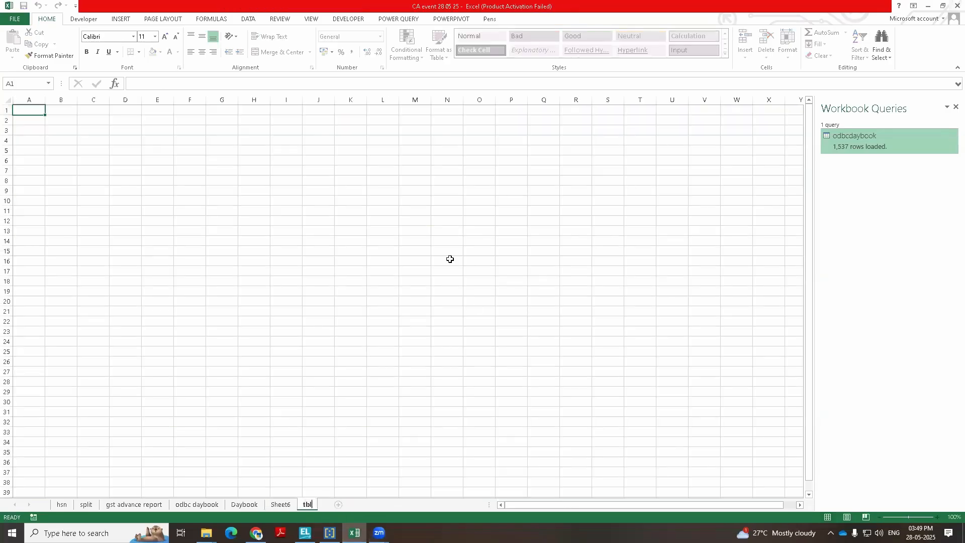
key("Return")
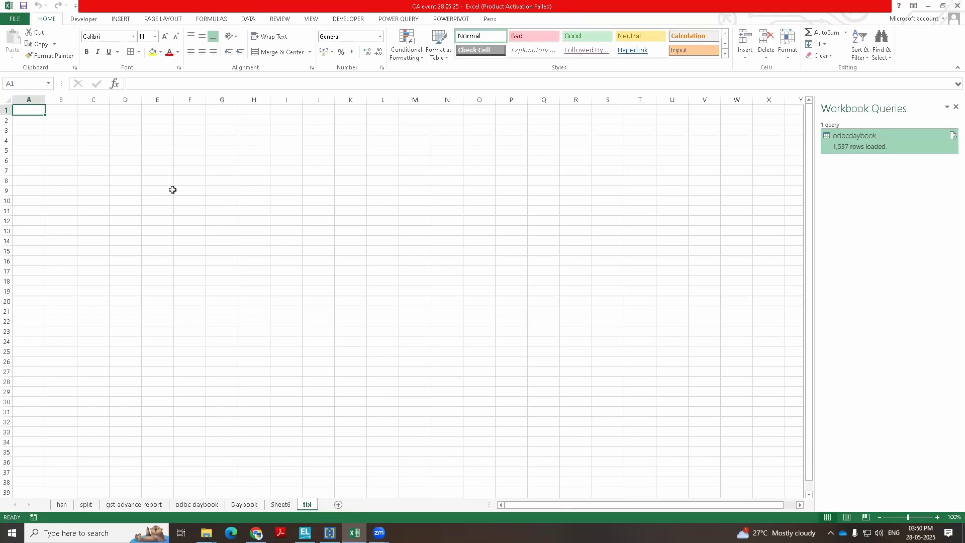
Start a Power Query import from ODBC using the TallyODBC64_9000 data source
scroll(173, 190, "up", 6)
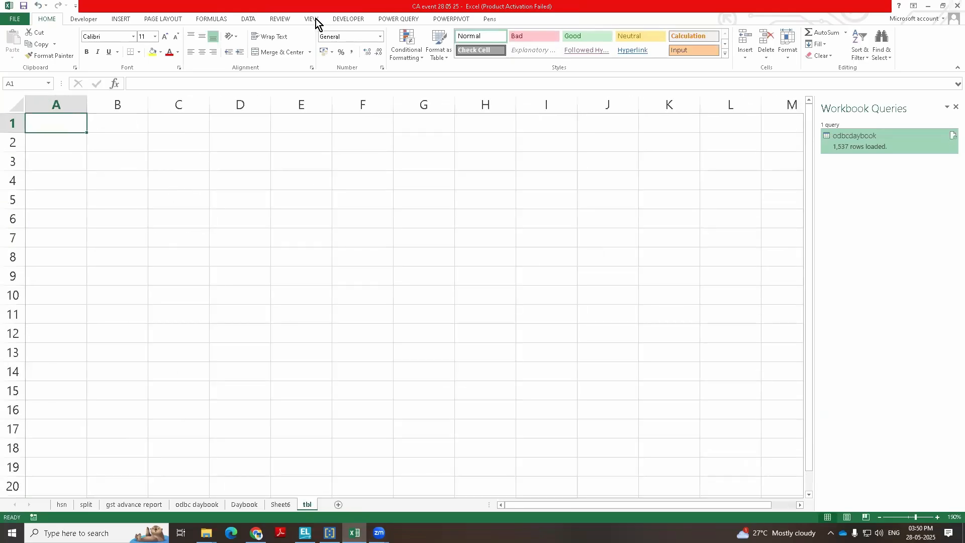
left_click(395, 18)
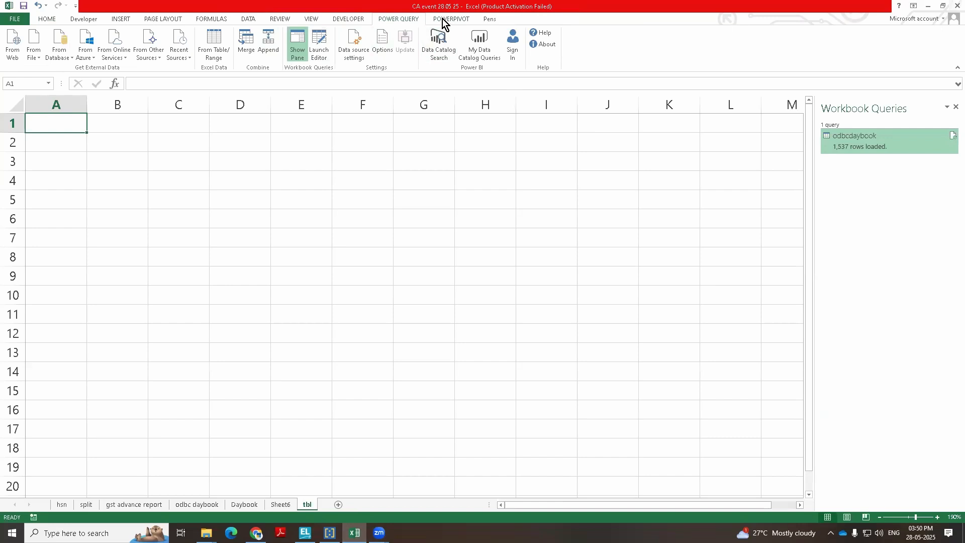
left_click(155, 59)
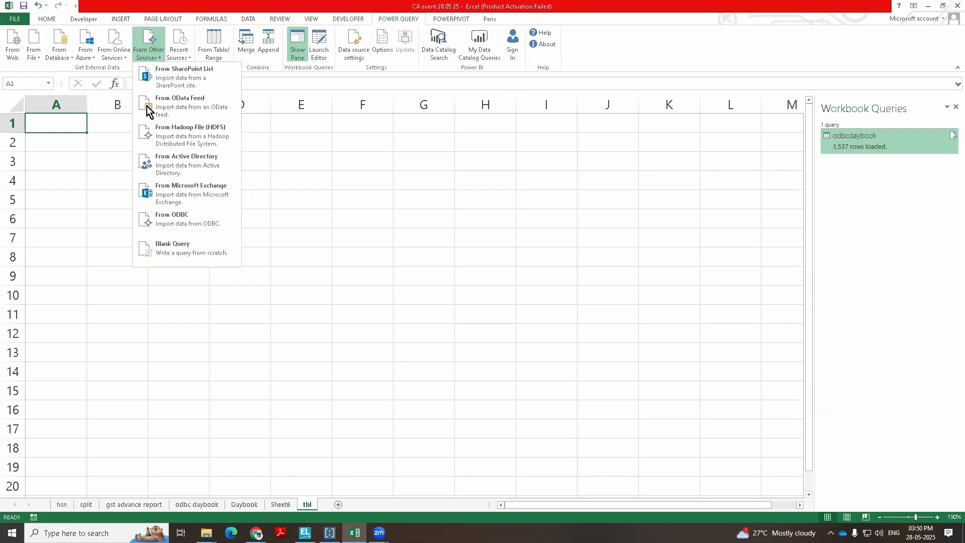
left_click(170, 218)
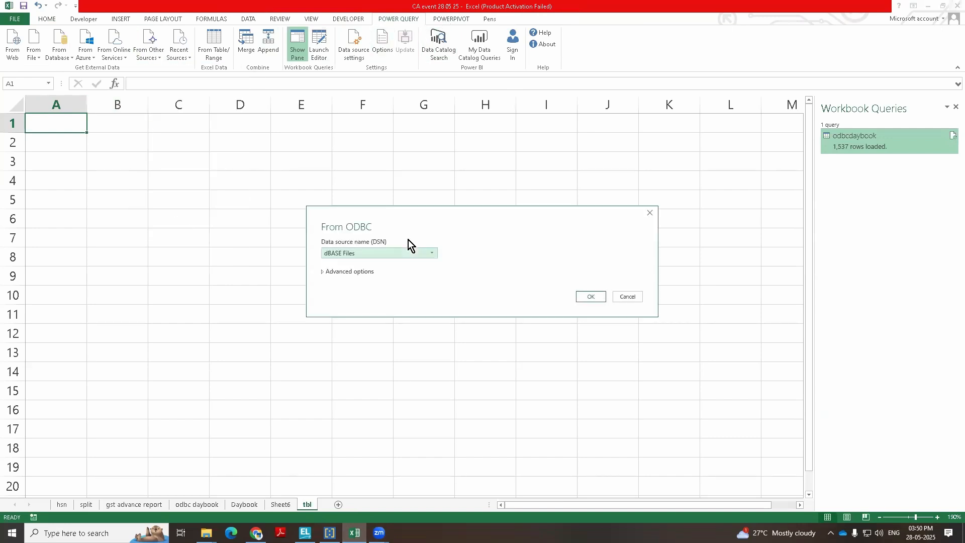
left_click(399, 252)
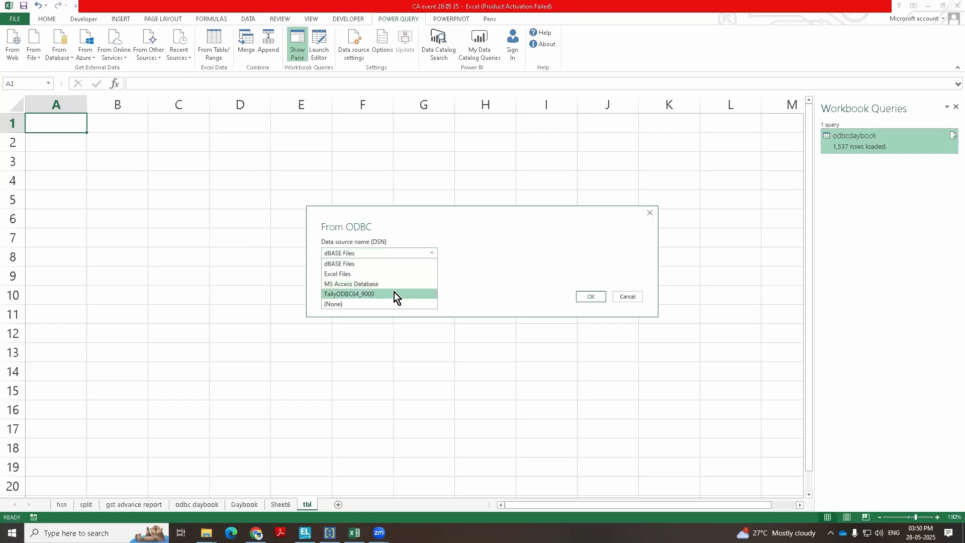
left_click(396, 294)
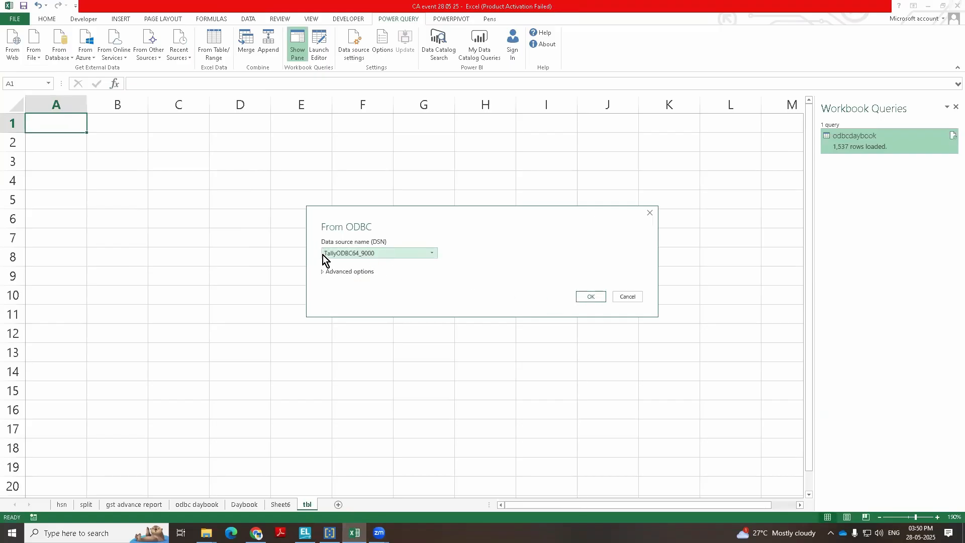
left_click(590, 297)
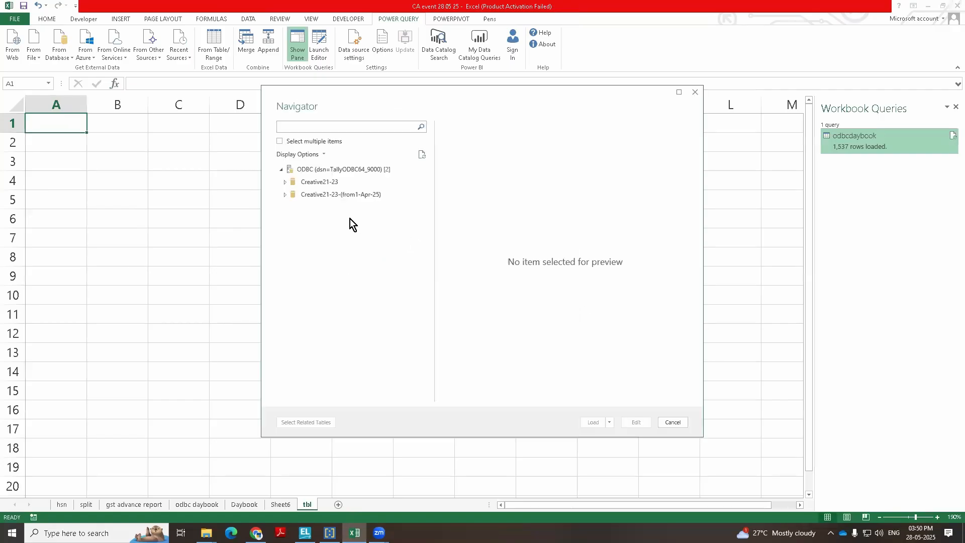
Expand the Creative21-23-(from1-Apr-25) company's admin tables and preview the AllTaxClassification table
double_click(322, 194)
double_click(315, 207)
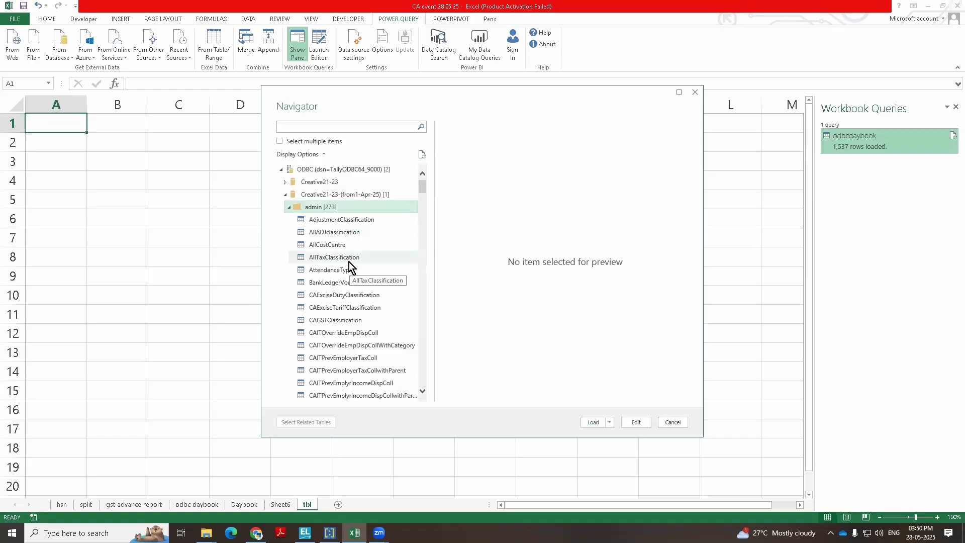
left_click(334, 257)
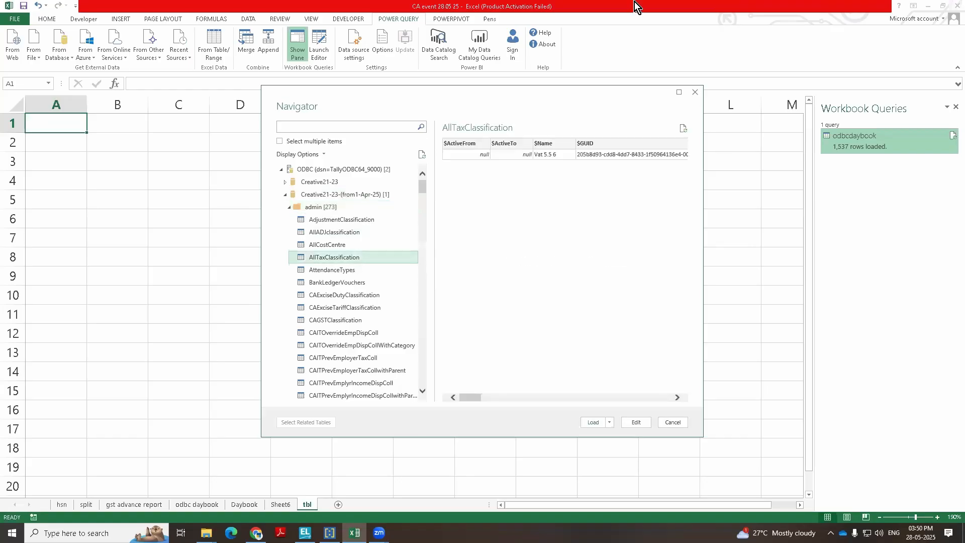
scroll(337, 352, "down", 9)
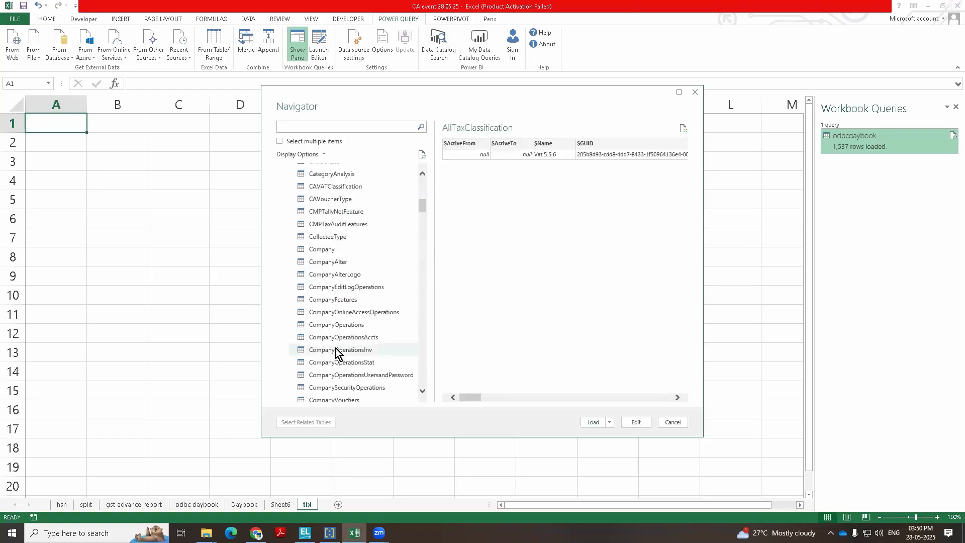
scroll(336, 352, "down", 3)
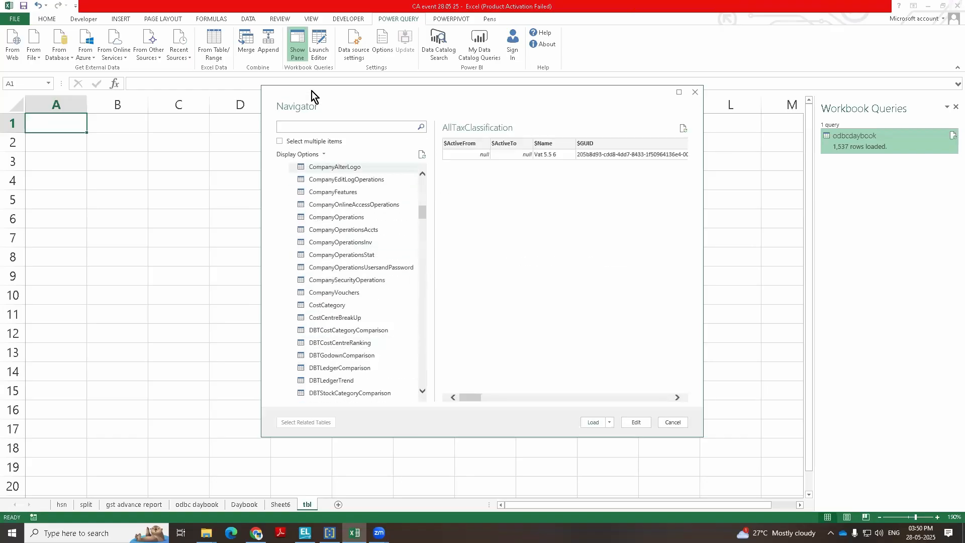
Search the navigator for ledger, select the Ledger table and open it in the Power Query Editor
left_click(308, 129)
type("ledger")
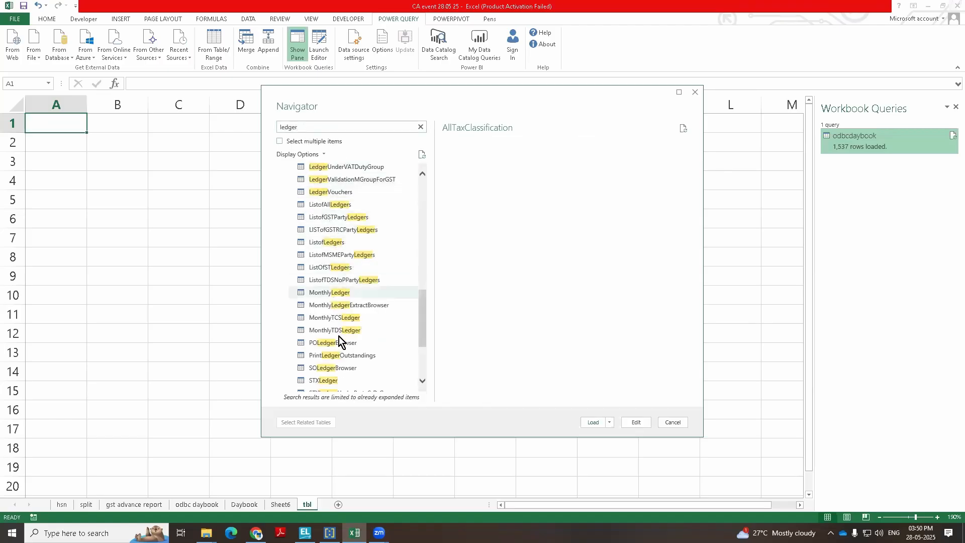
scroll(344, 354, "down", 3)
scroll(344, 342, "up", 6)
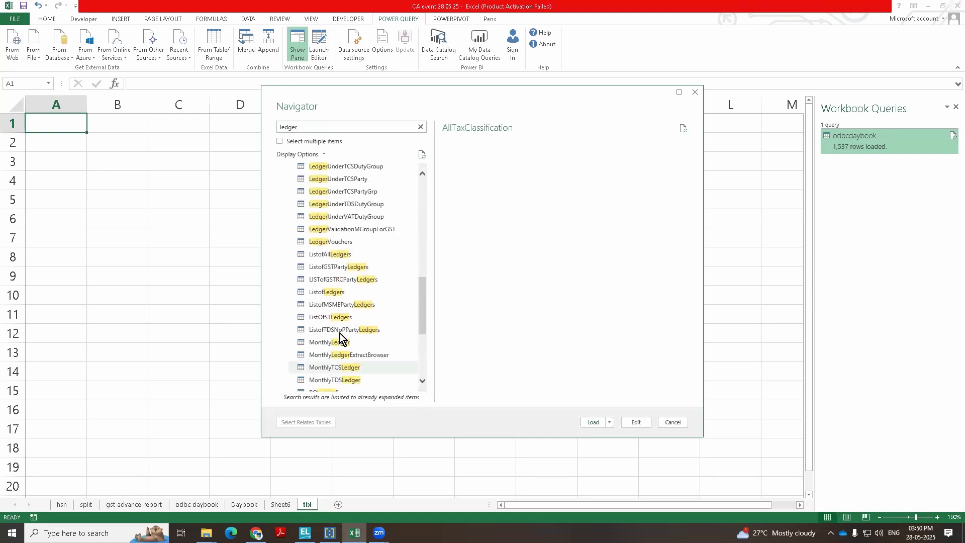
scroll(340, 327, "up", 8)
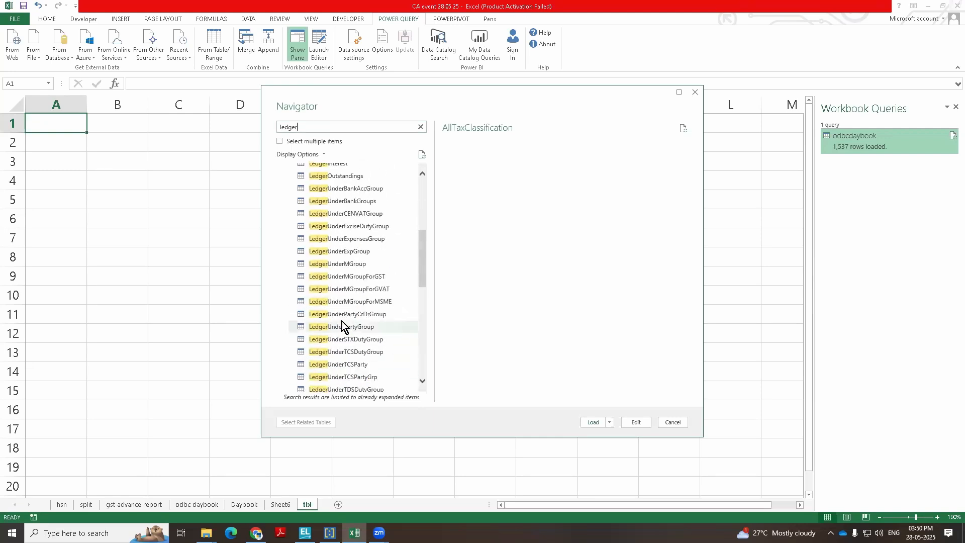
left_click(316, 277)
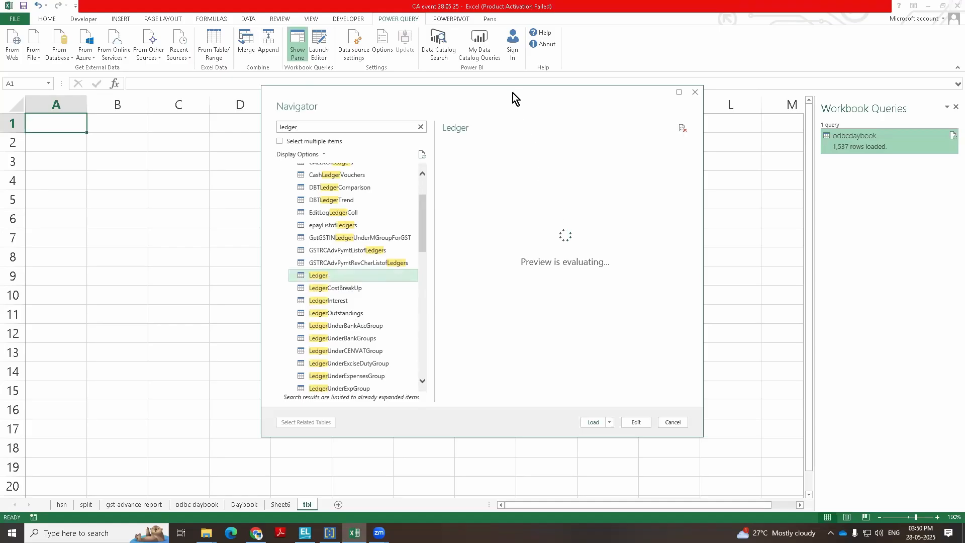
left_click_drag(510, 92, 343, 61)
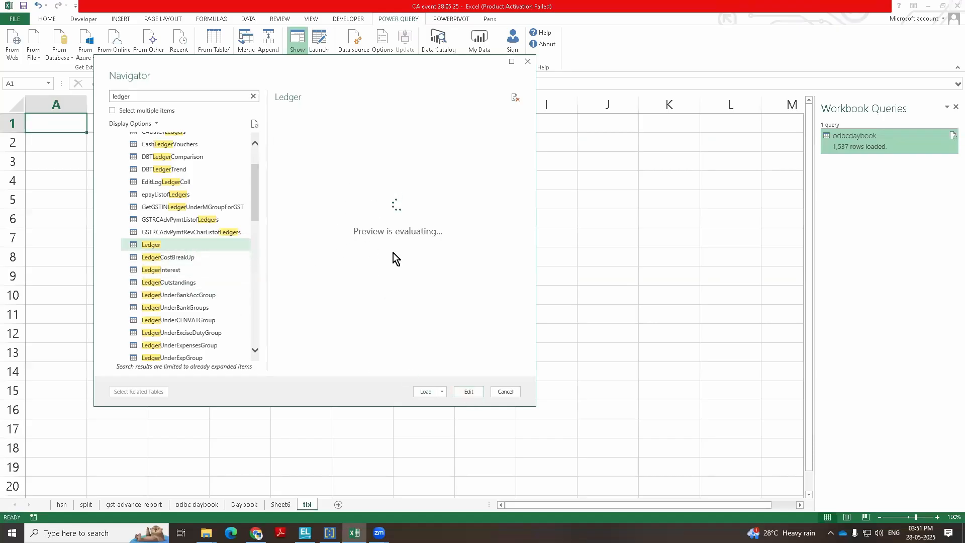
left_click(467, 392)
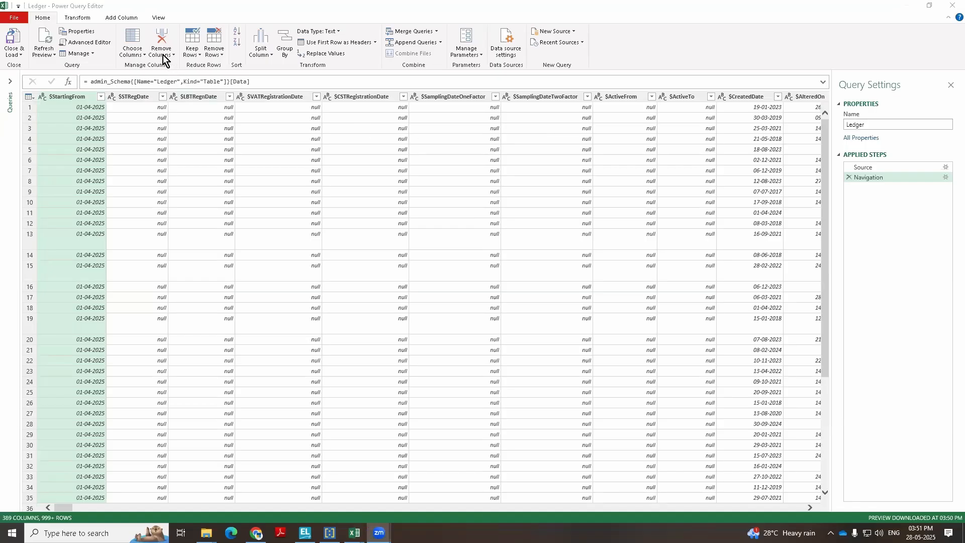
Open Choose Columns, clear all columns, and keep only the $Name column
left_click(127, 32)
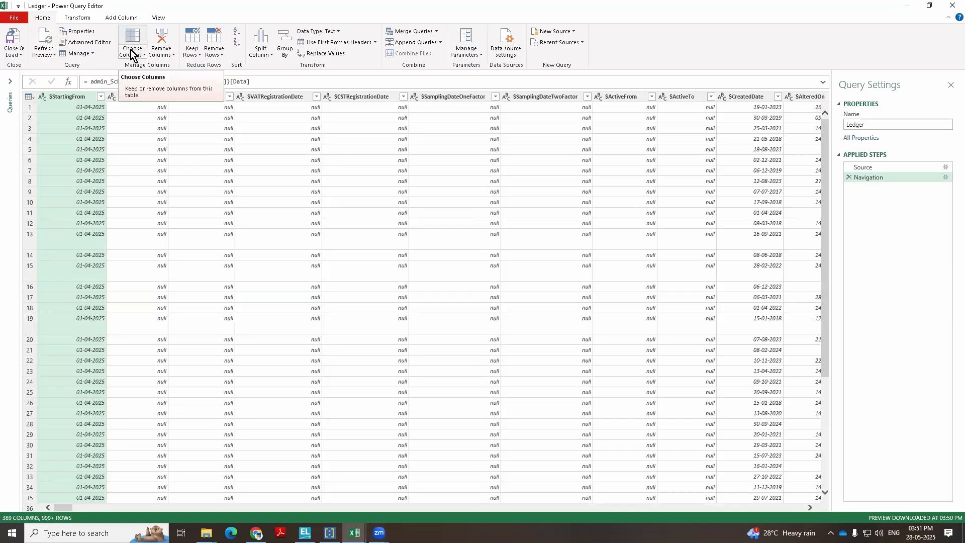
left_click(130, 35)
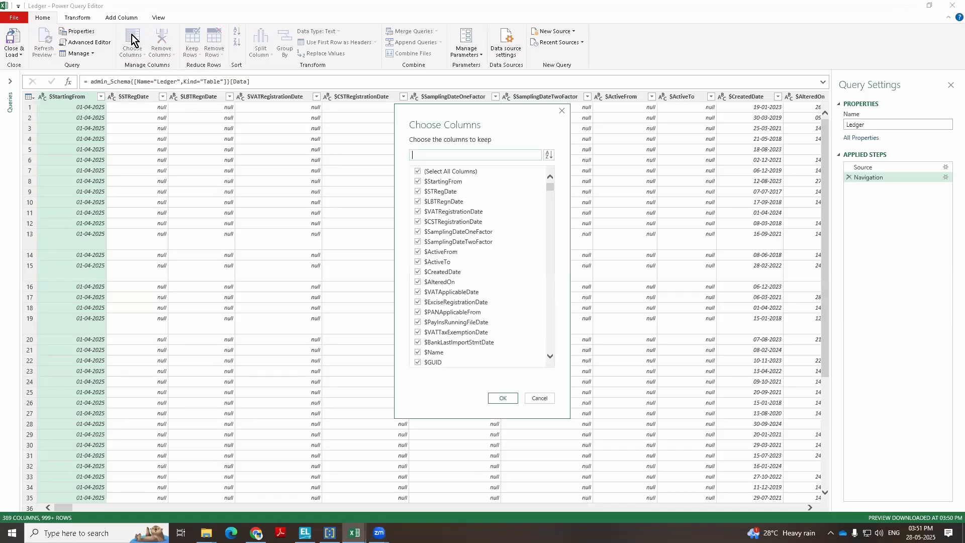
left_click(446, 170)
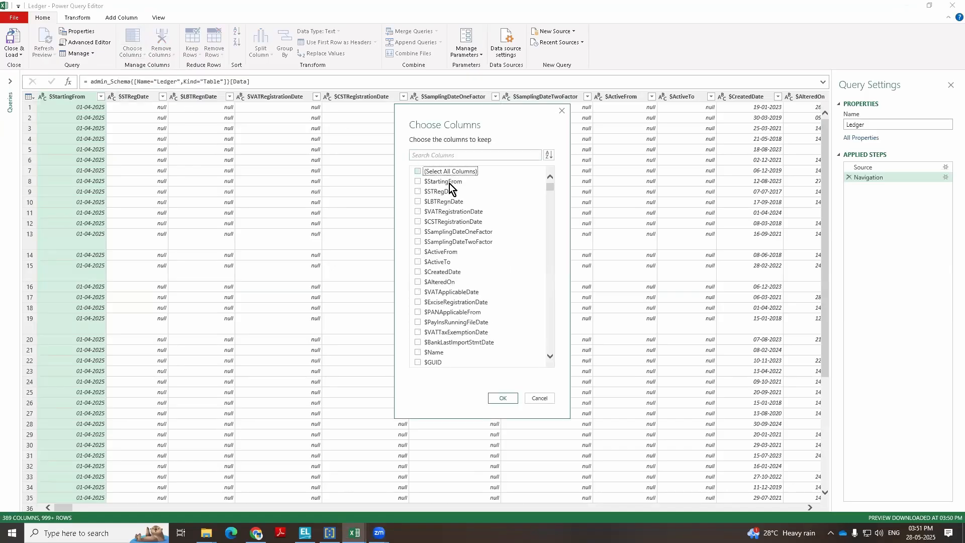
left_click(438, 154)
type("name")
left_click(436, 182)
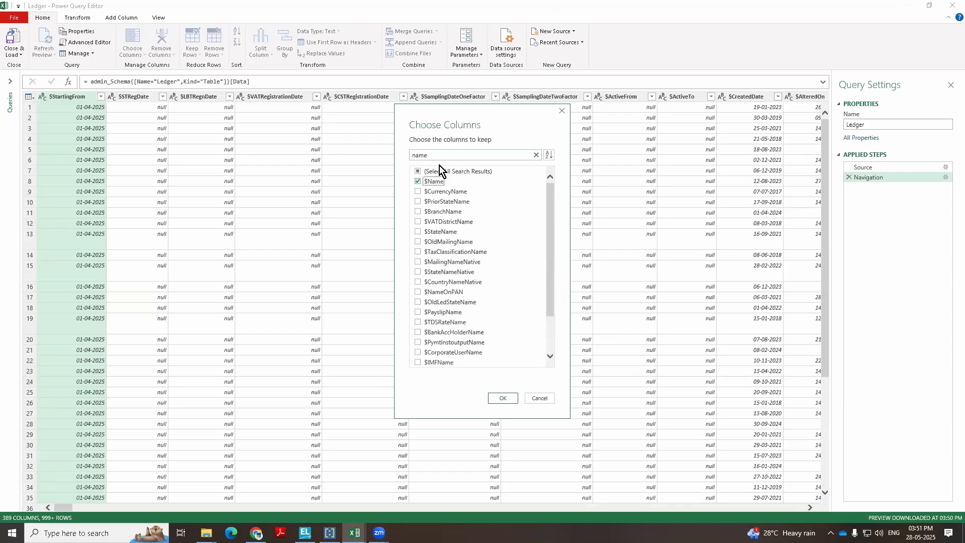
Also keep the $Parent and $OpeningBalance columns in the Choose Columns selection
double_click(436, 154)
type("parent")
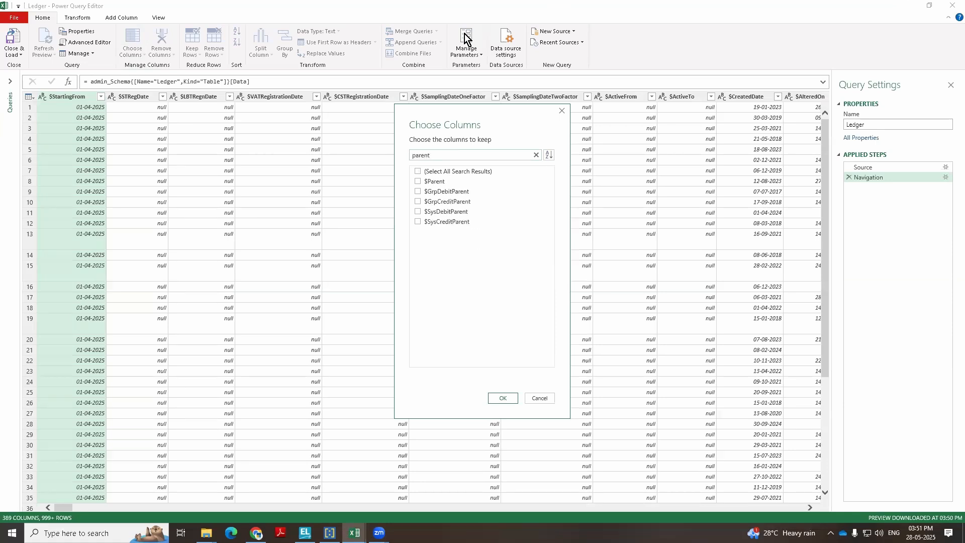
left_click(419, 182)
double_click(412, 156)
type("open")
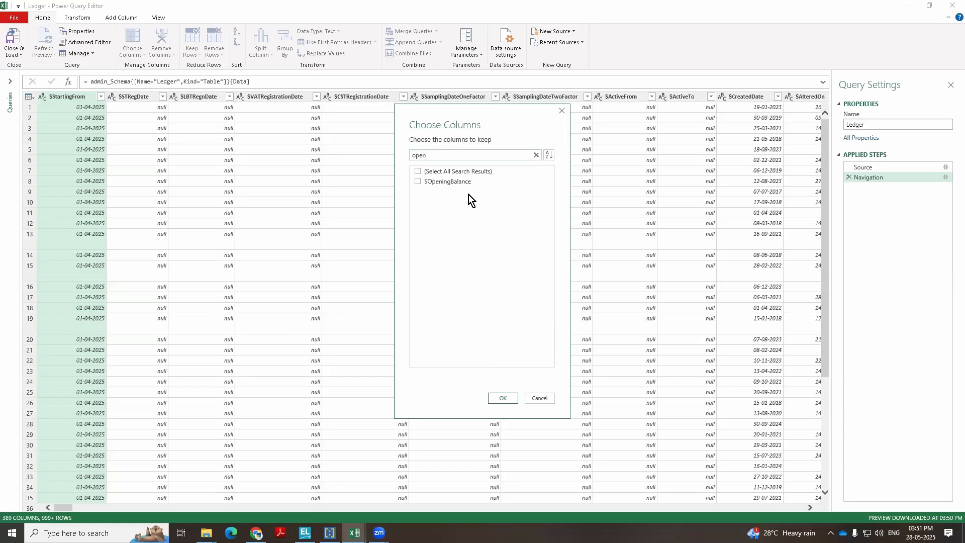
left_click(449, 182)
double_click(442, 156)
type("closi")
double_click(442, 155)
key("BackSpace")
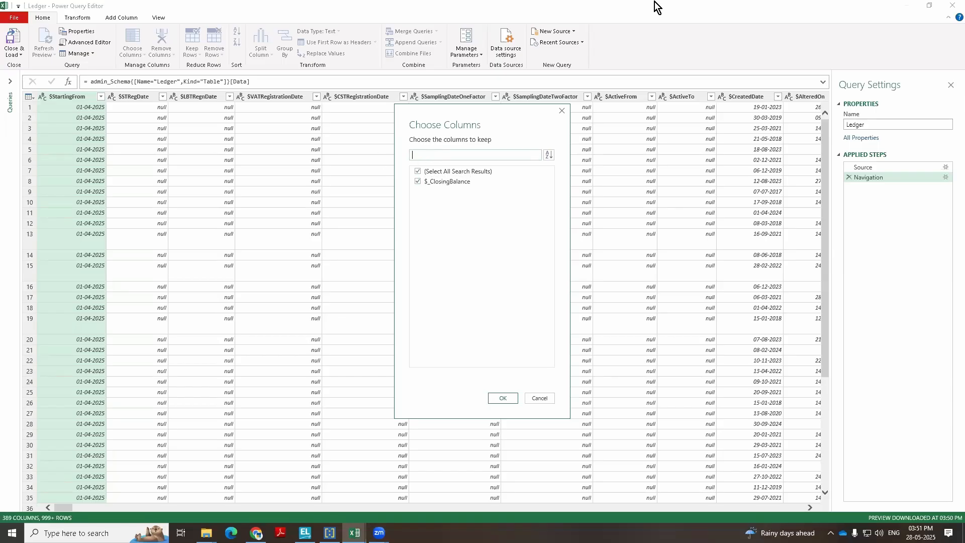
type("deb")
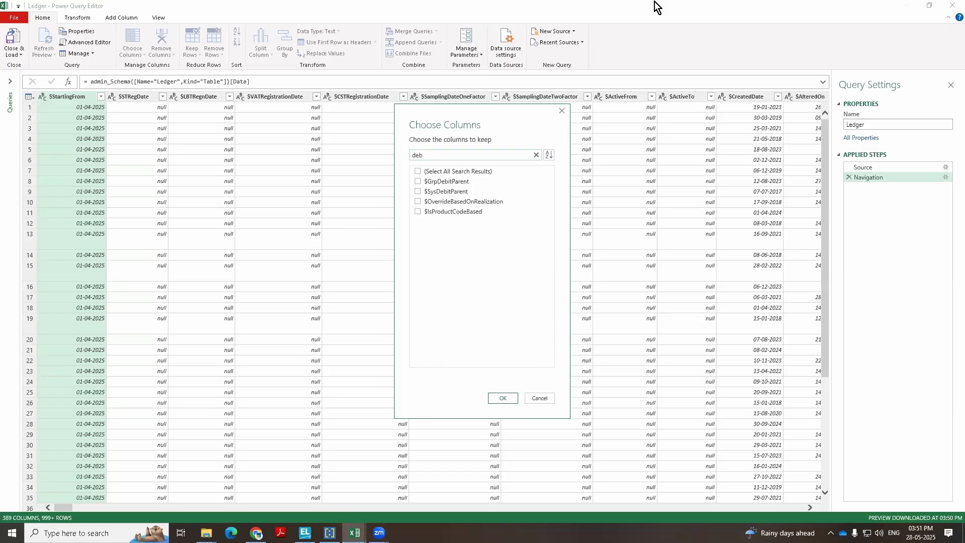
key("ctrl+a")
key("BackSpace")
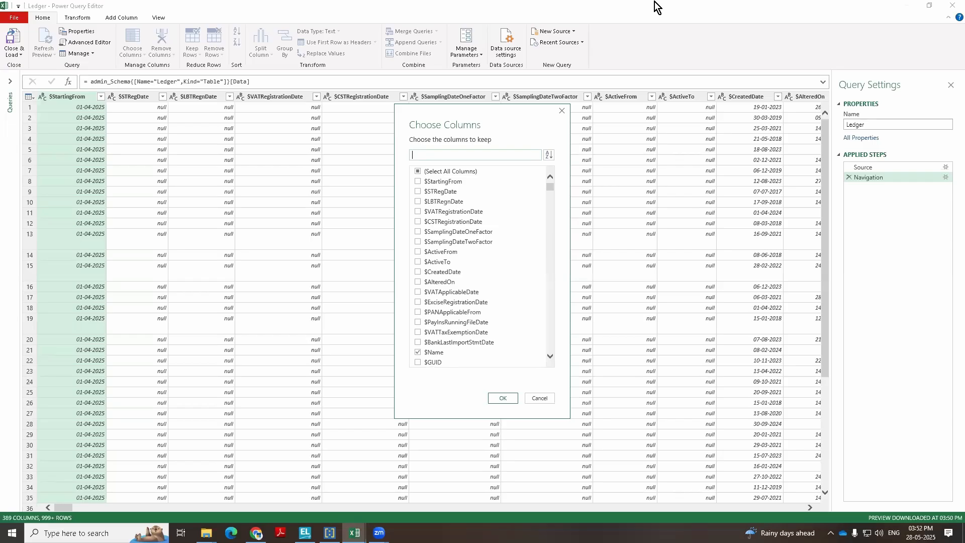
type("tran")
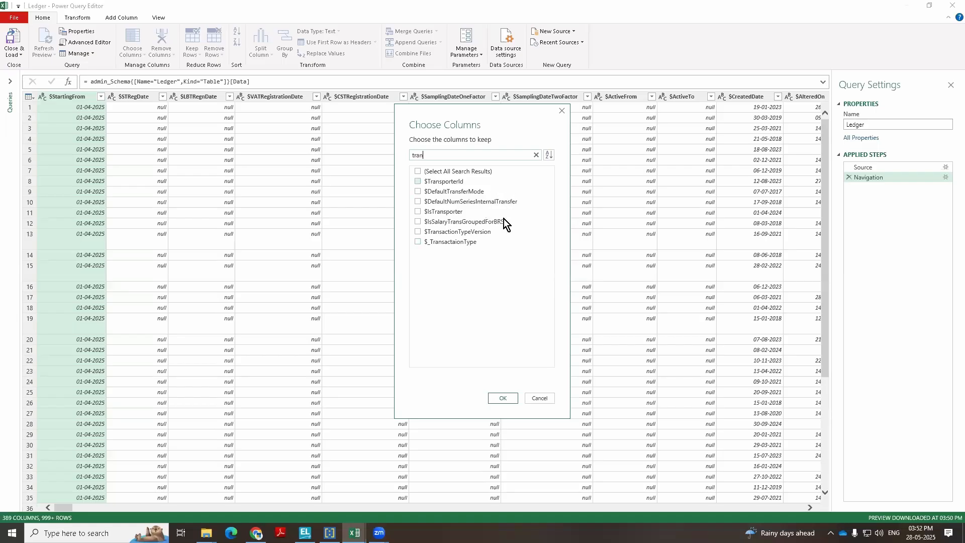
key("Escape")
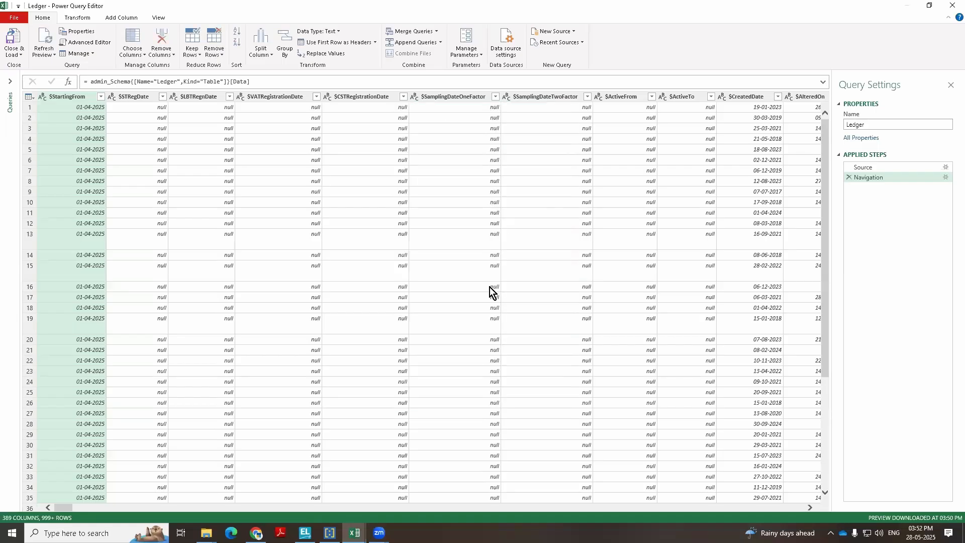
Reopen Choose Columns, clear all columns, and keep only the $Name and $Parent columns
left_click(133, 36)
left_click(431, 171)
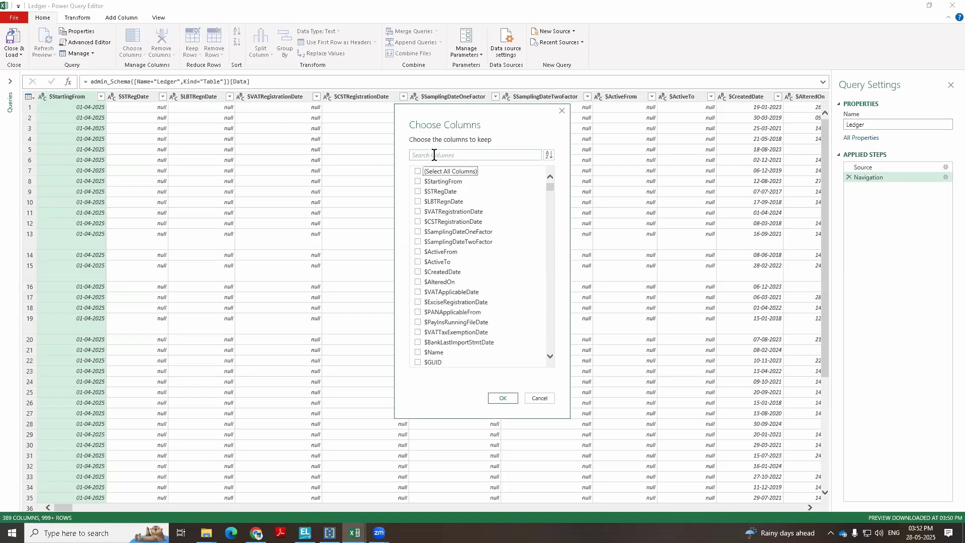
type("name")
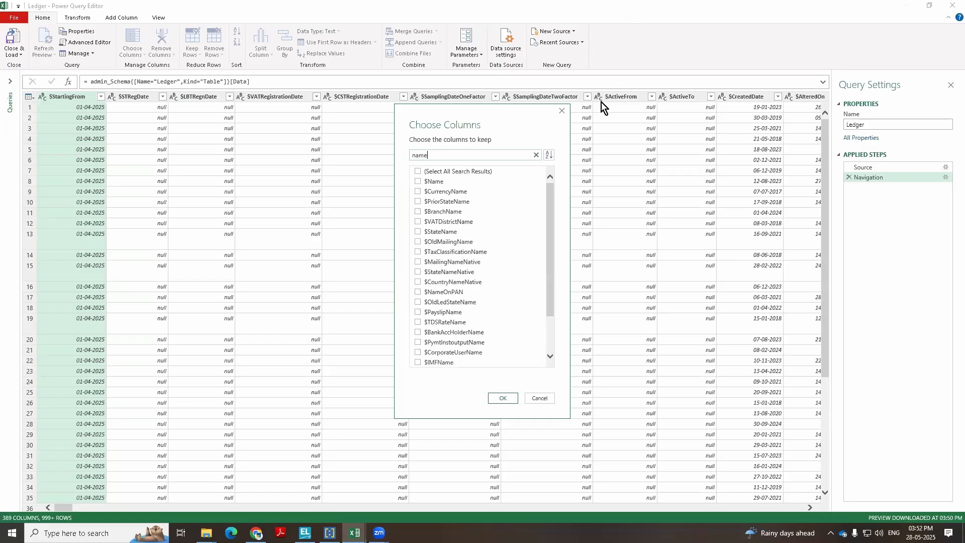
left_click_drag(443, 158, 384, 156)
type("parent")
left_click(427, 182)
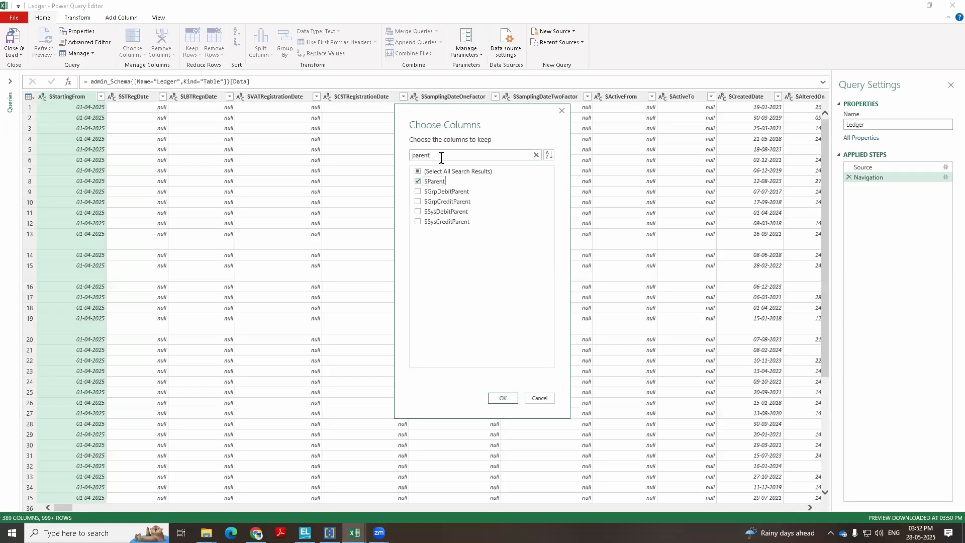
Add the $OpeningBalance and $_ClosingBalance columns to the Choose Columns selection
left_click_drag(441, 155, 390, 155)
type("open")
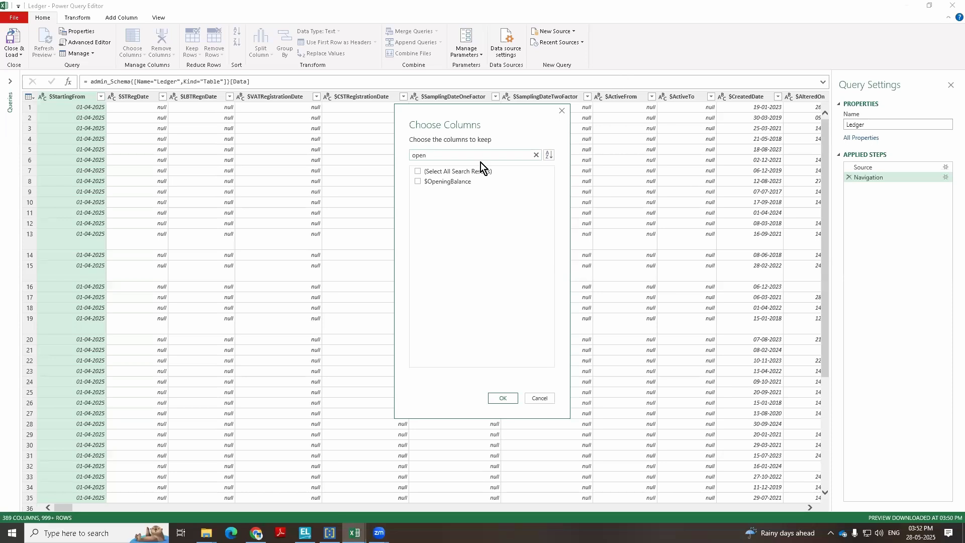
left_click(455, 183)
left_click_drag(456, 155, 401, 113)
type("clos")
left_click(435, 181)
Also keep the $_PartyGSTIN column and confirm the column selection
left_click_drag(439, 155, 414, 143)
type("tot")
key("ctrl+a")
key("BackSpace")
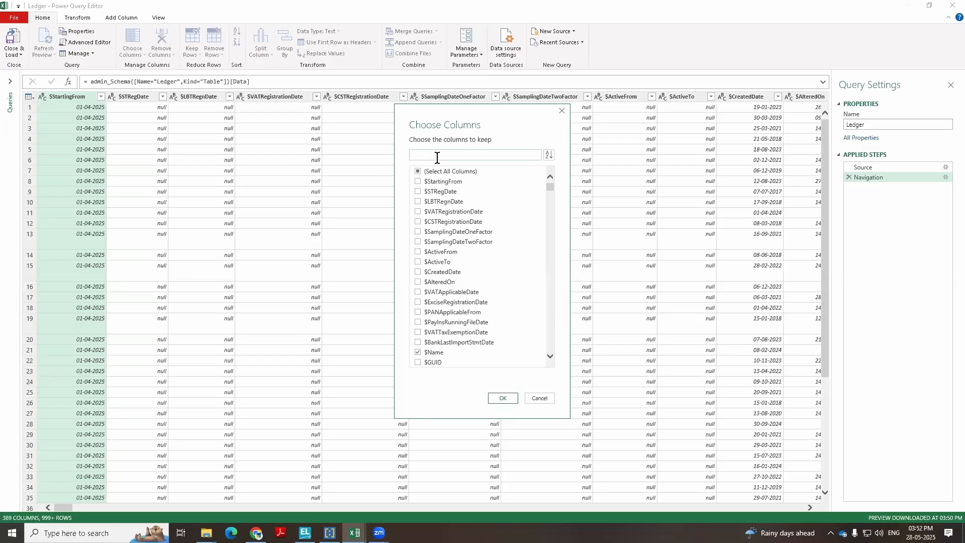
type("partyg")
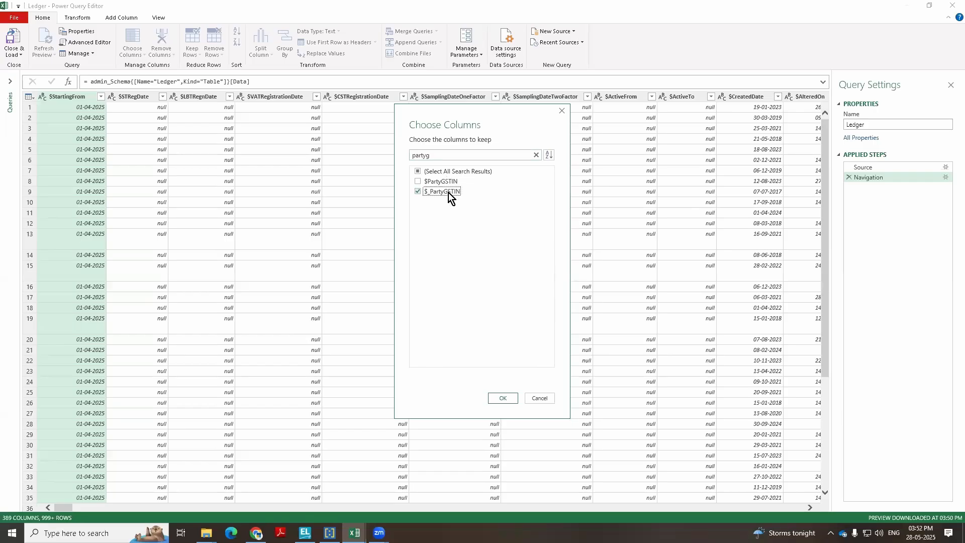
left_click(502, 399)
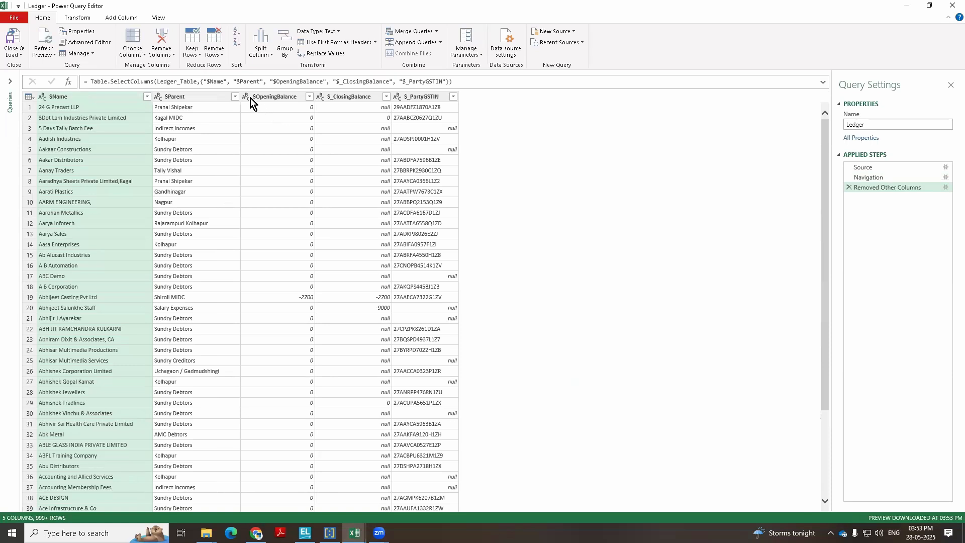
Set the data type of the $_ClosingBalance and $OpeningBalance columns to Decimal Number
left_click(321, 97)
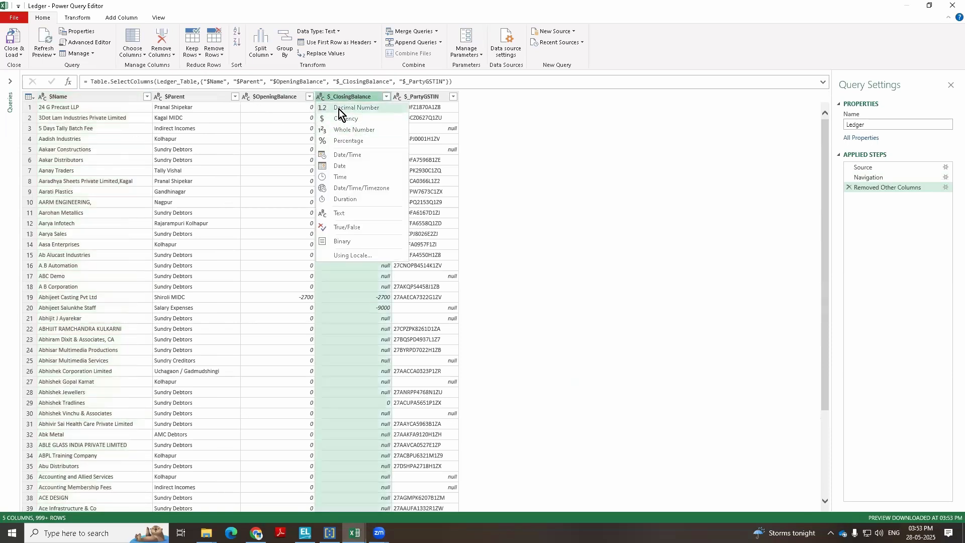
left_click(339, 113)
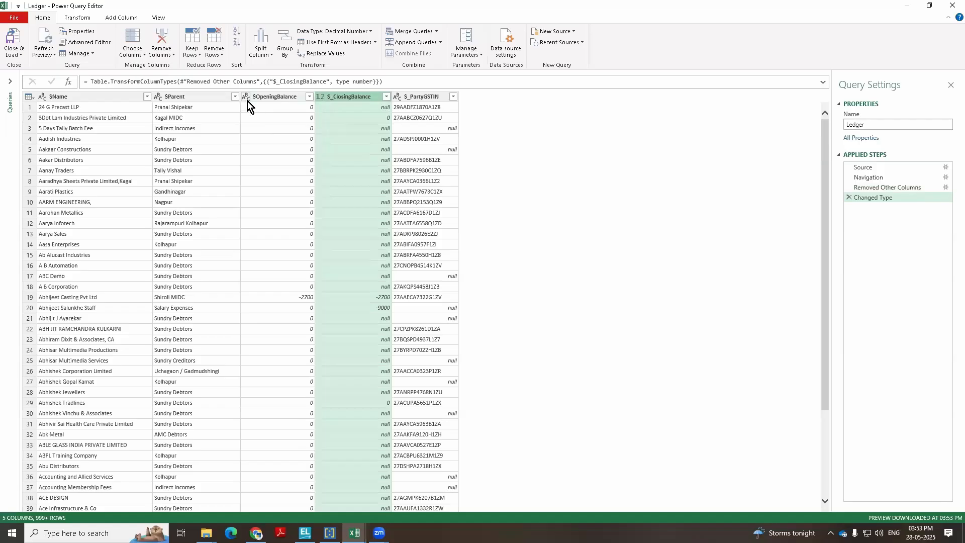
left_click(248, 101)
left_click(269, 112)
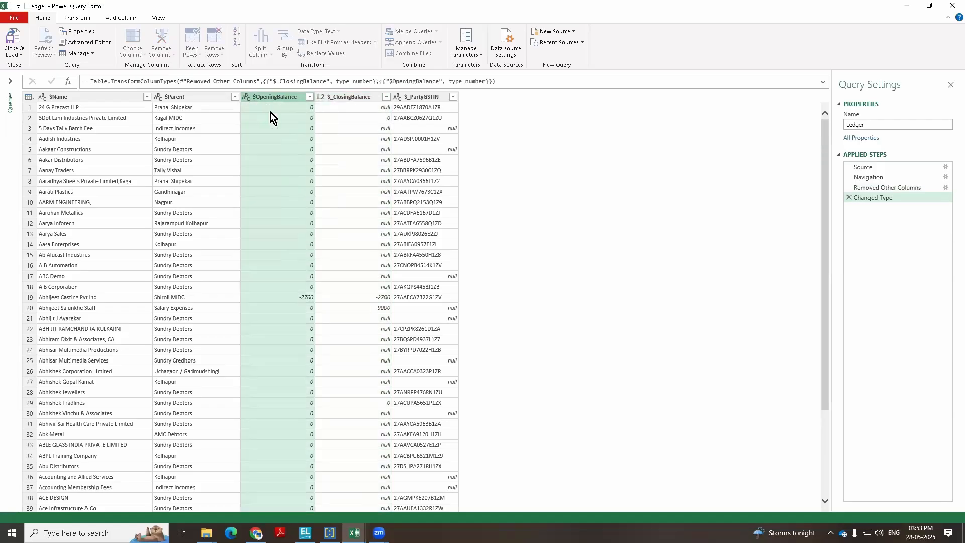
Close and load the Ledger query into the Excel worksheet
left_click(14, 45)
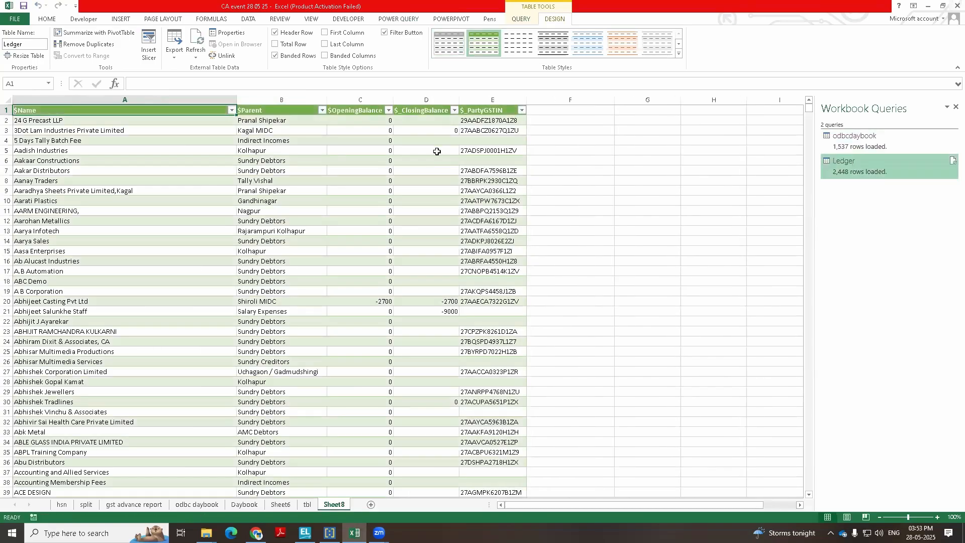
left_click(541, 100)
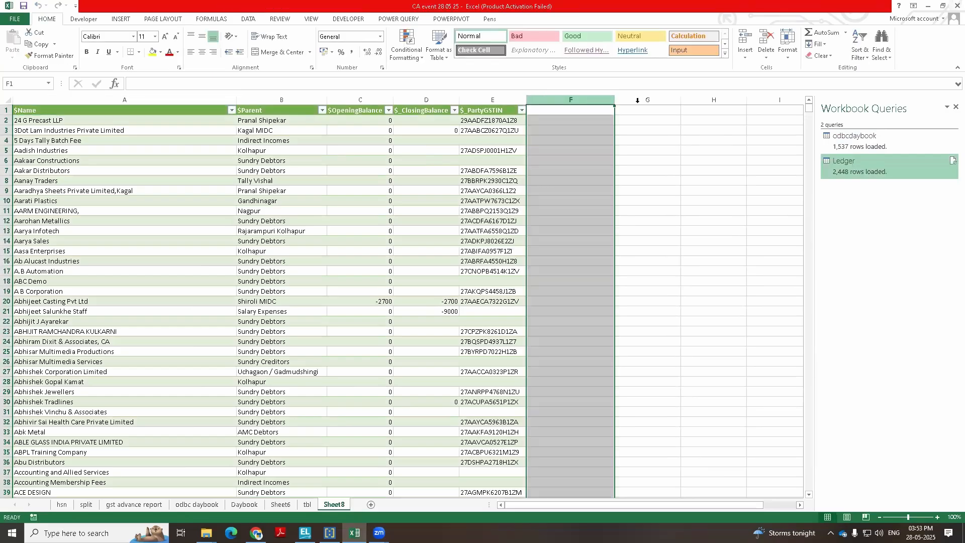
left_click(650, 100)
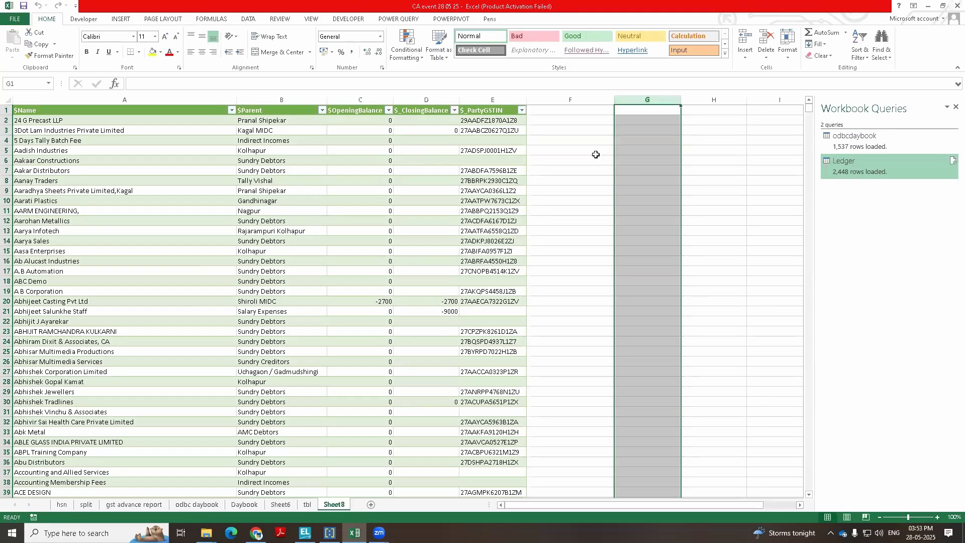
left_click(432, 222)
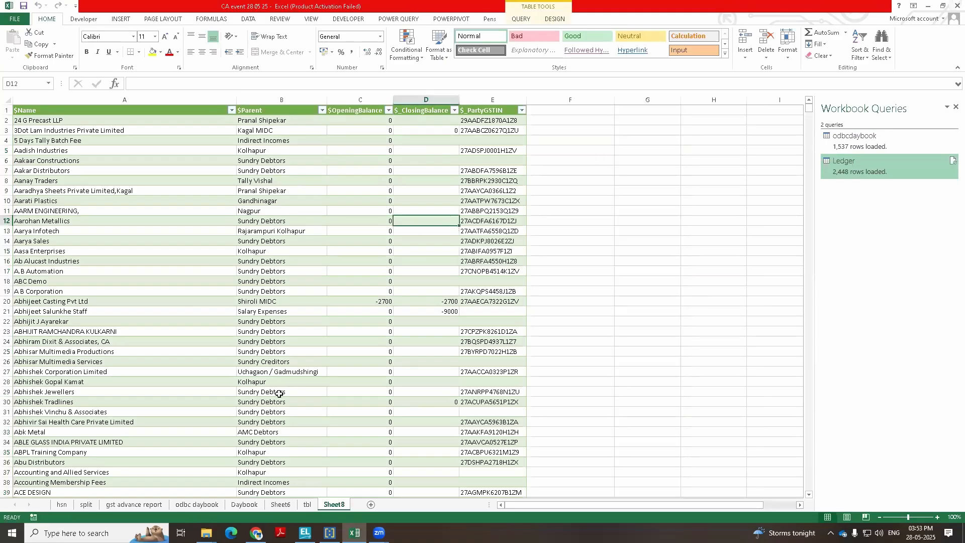
Switch to TallyPrime Developer and examine the compute fields of the odbcdaybook collection in odbc batch.txt
mouse_move(330, 533)
left_click(834, 400)
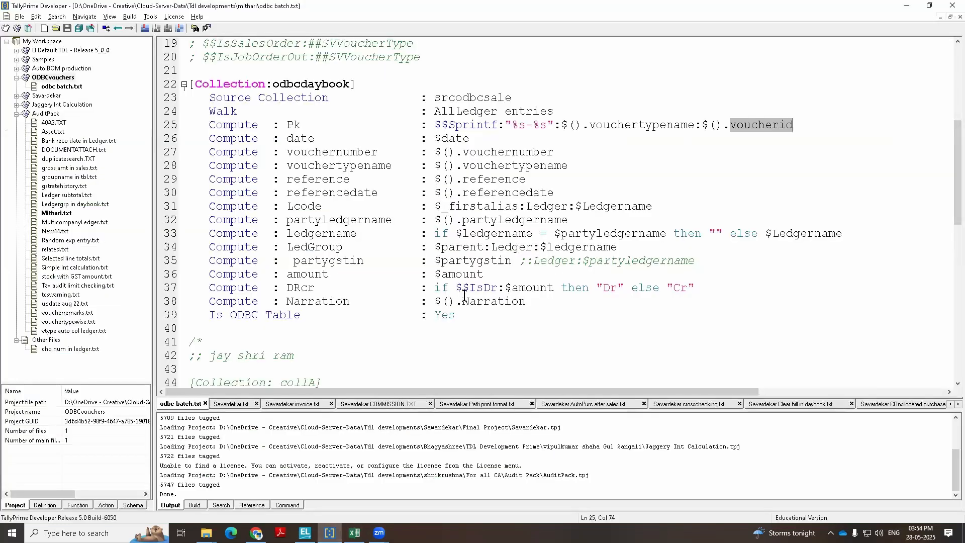
left_click(330, 533)
left_click_drag(464, 193, 558, 192)
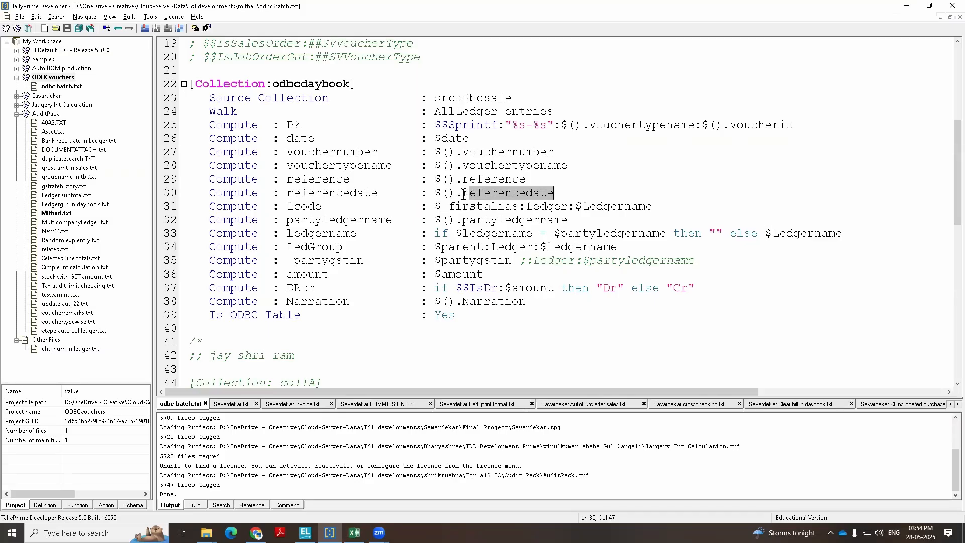
left_click_drag(461, 192, 442, 193)
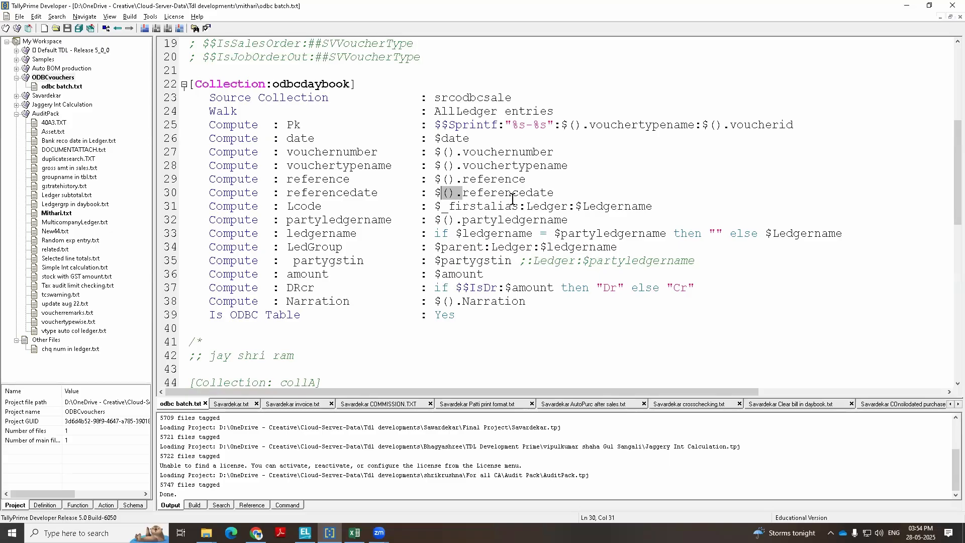
double_click(321, 207)
double_click(487, 208)
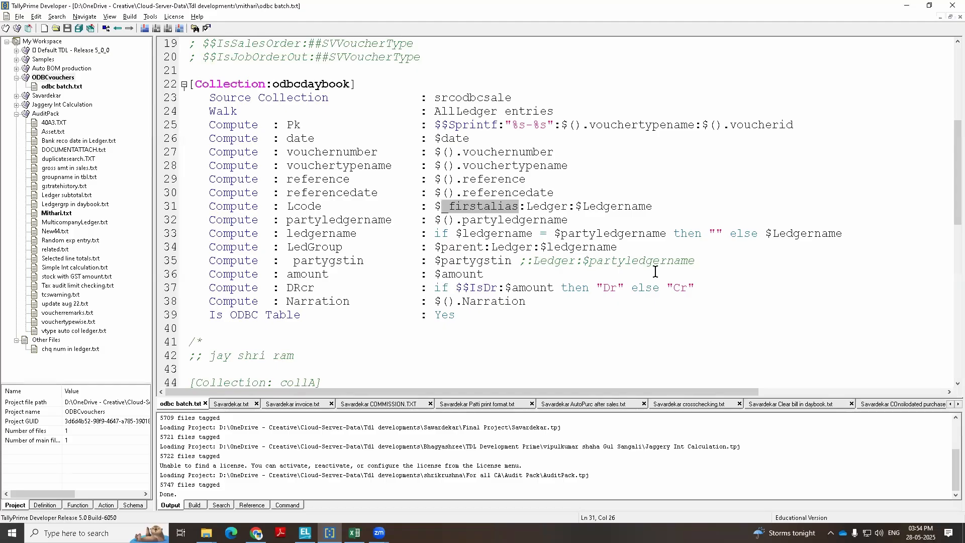
double_click(314, 181)
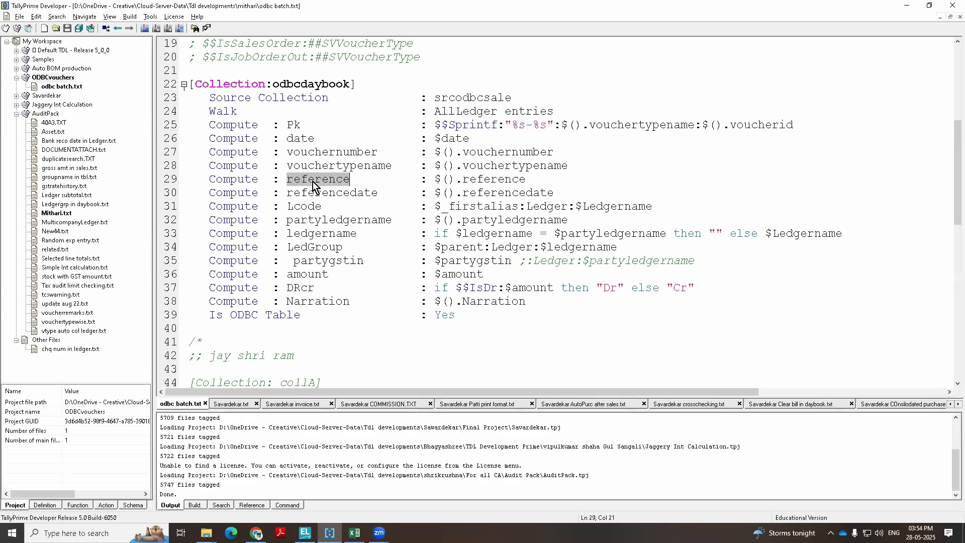
double_click(511, 182)
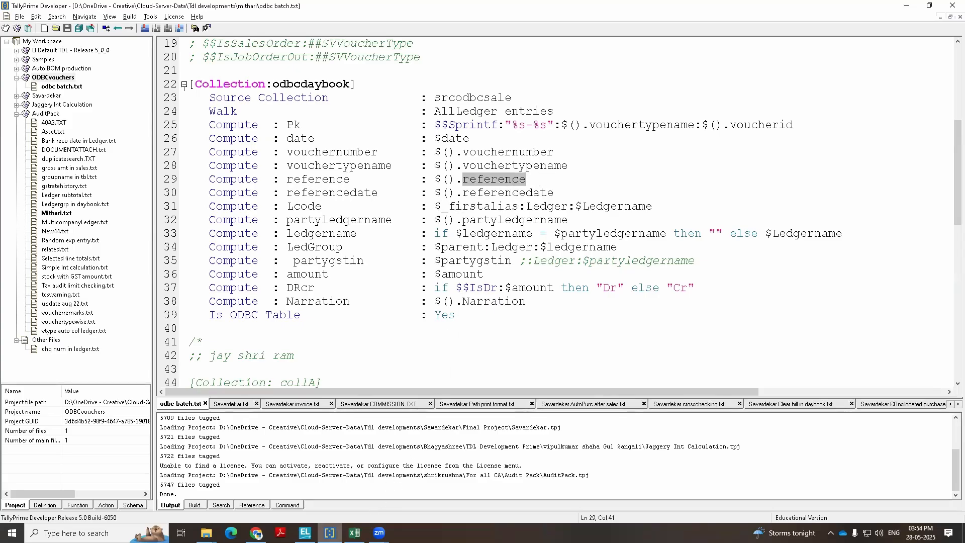
Switch to TallyPrime and open the sales voucher alteration screen
left_click(305, 533)
key("Return")
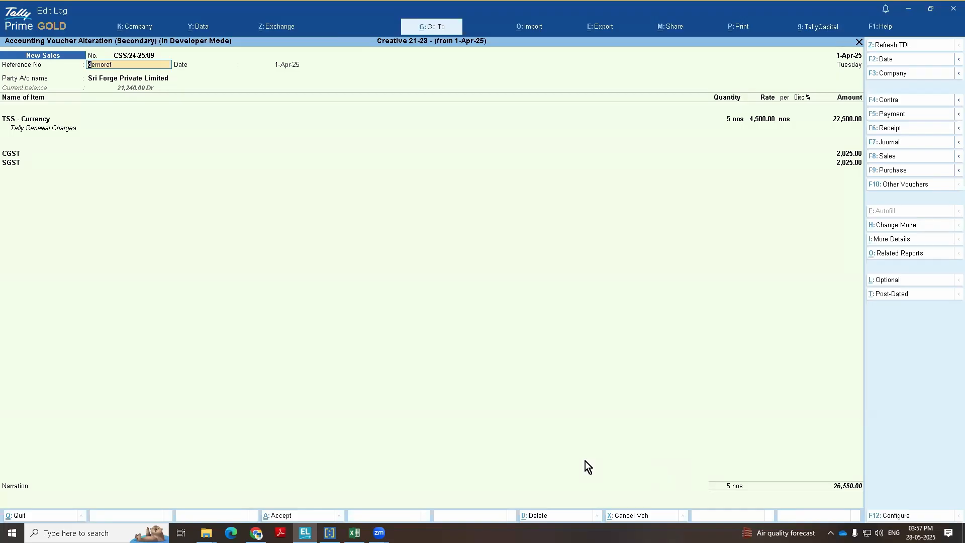
key("alt+Tab")
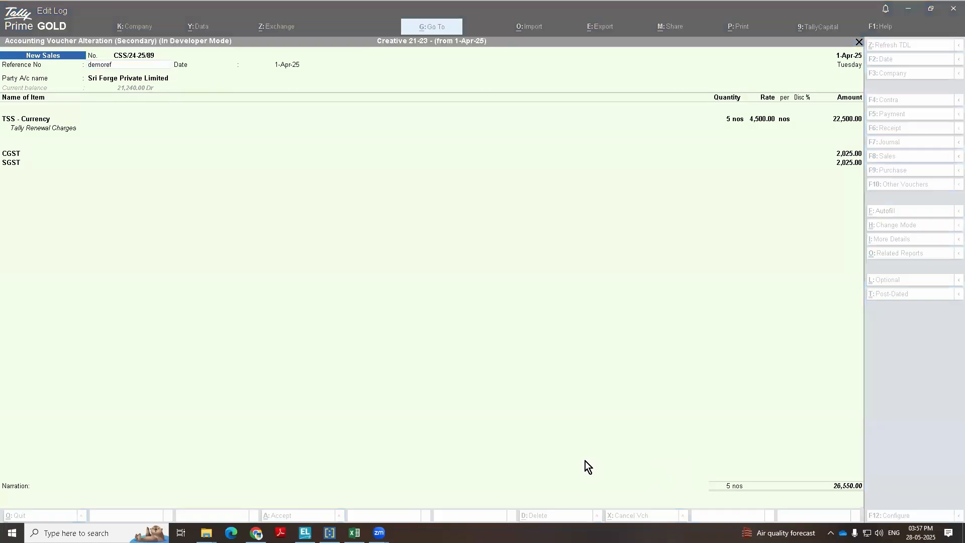
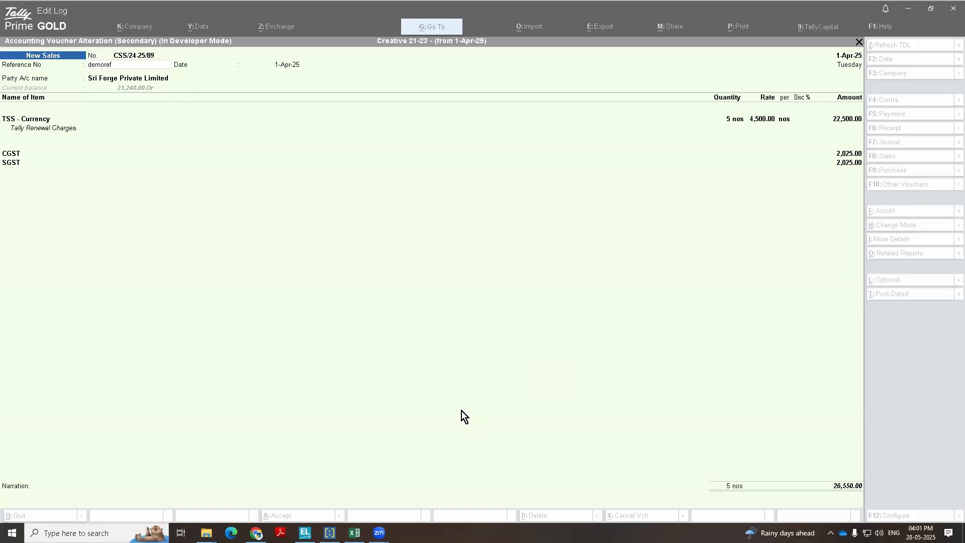
Switch to Excel and review the Ledger query's column data types in Power Query Editor, then close the editor
left_click(355, 533)
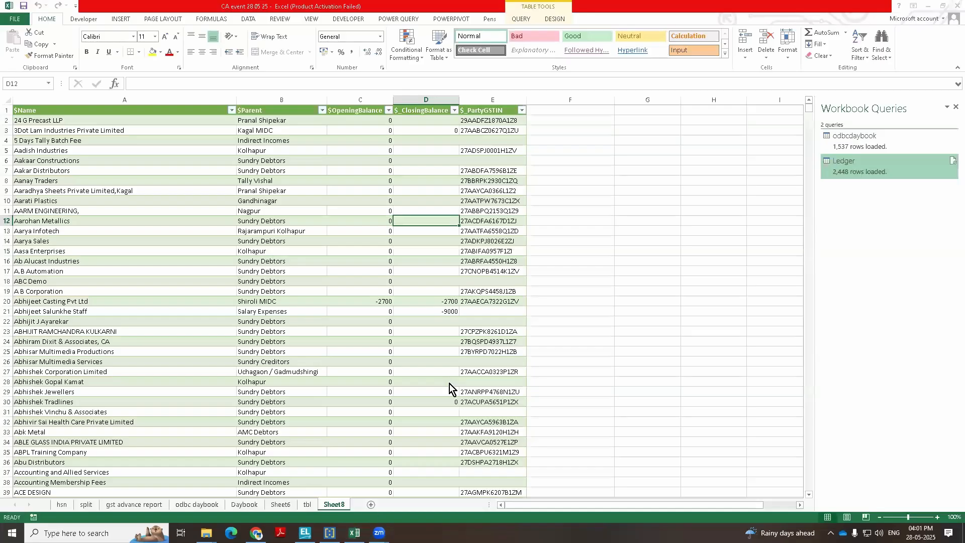
double_click(905, 171)
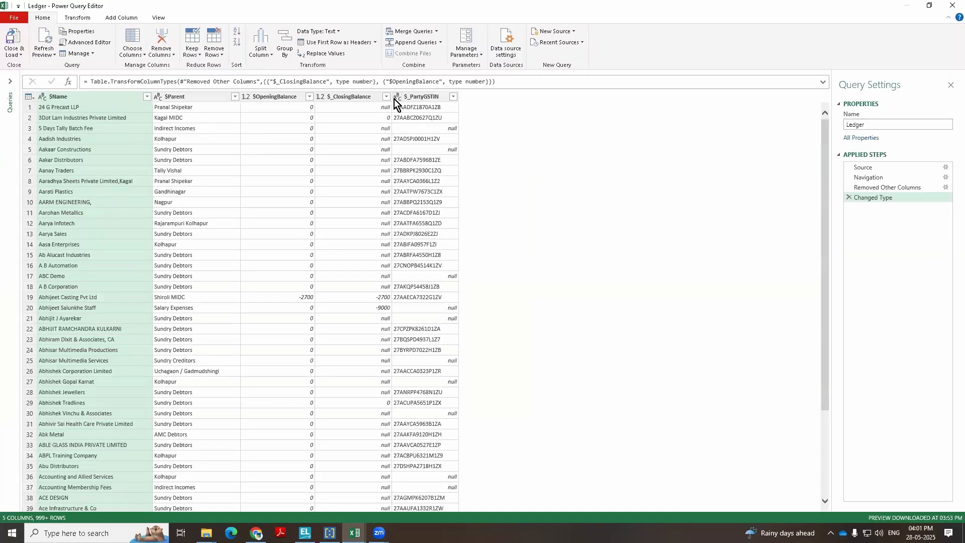
left_click(396, 97)
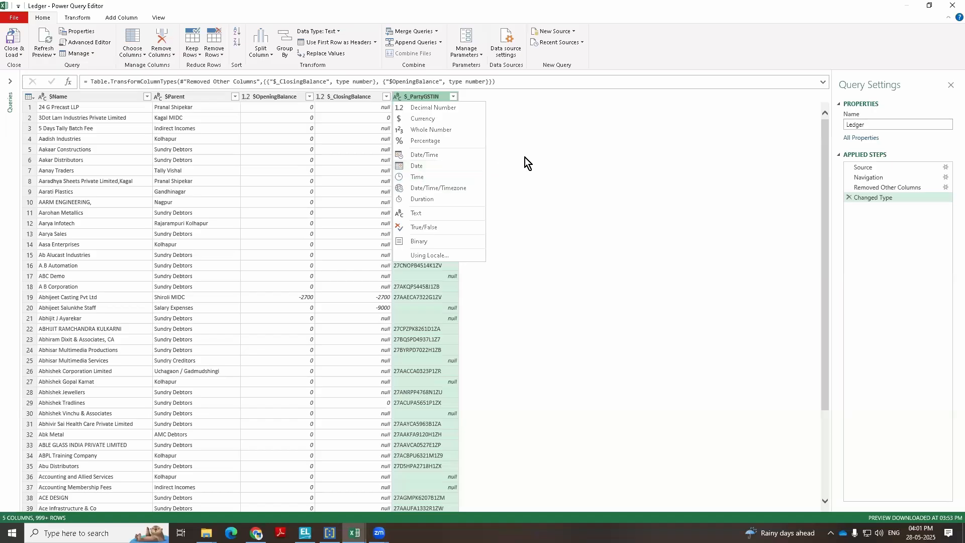
left_click(952, 8)
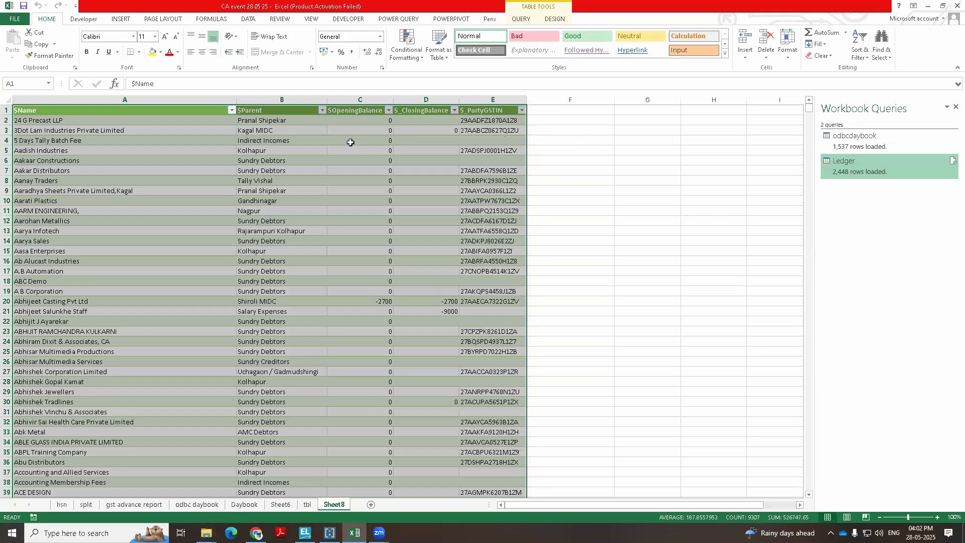
Add a calculated column beside the Ledger table using =VALUE on the row's $OpeningBalance
left_click(378, 306)
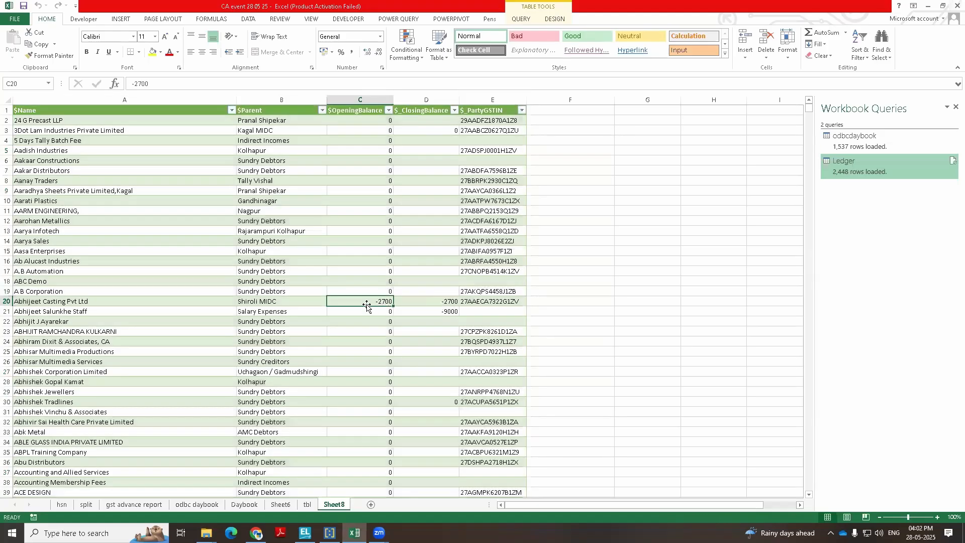
scroll(397, 332, "up", 1)
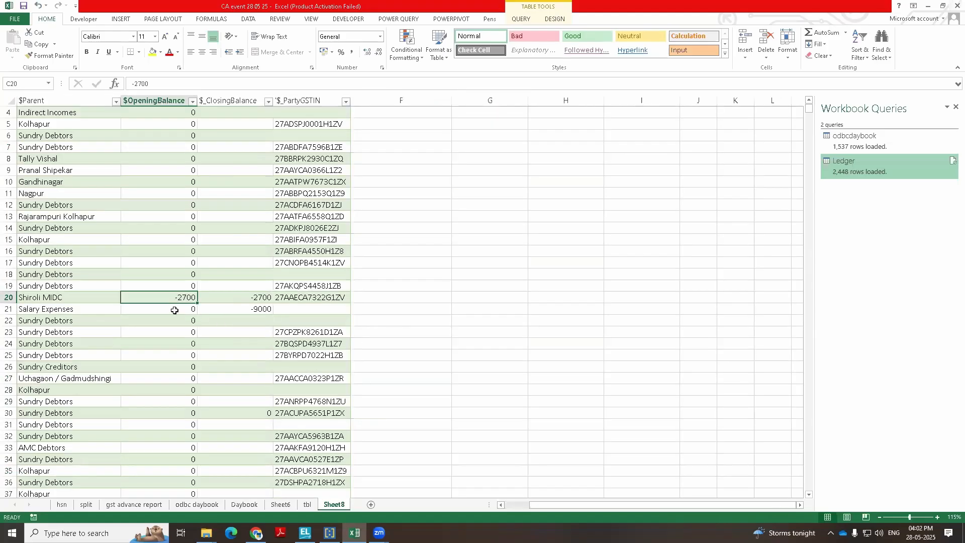
left_click(422, 297)
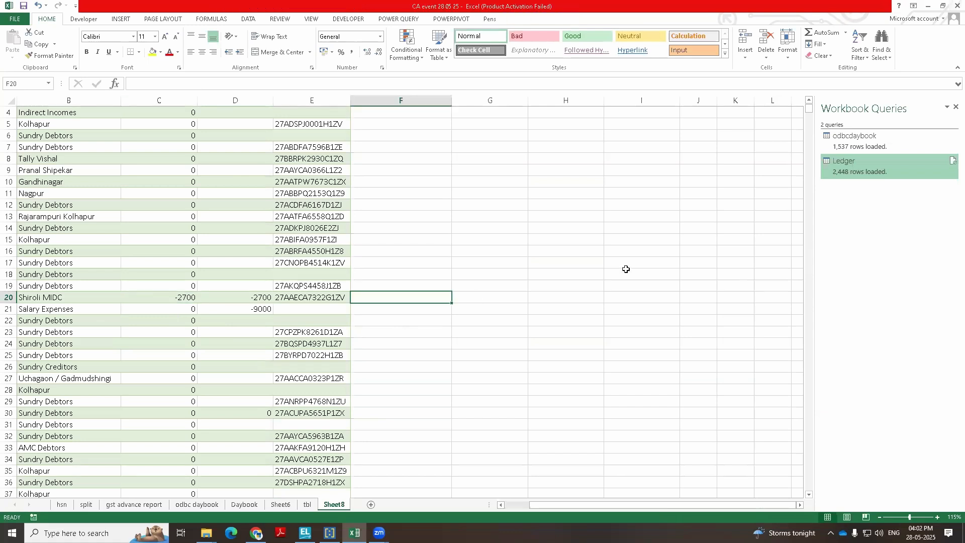
type("=")
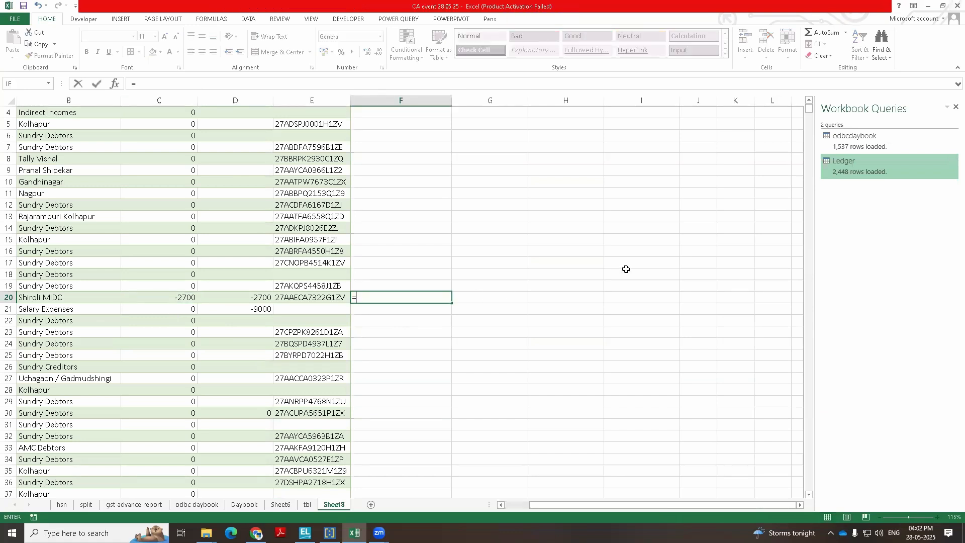
type("value")
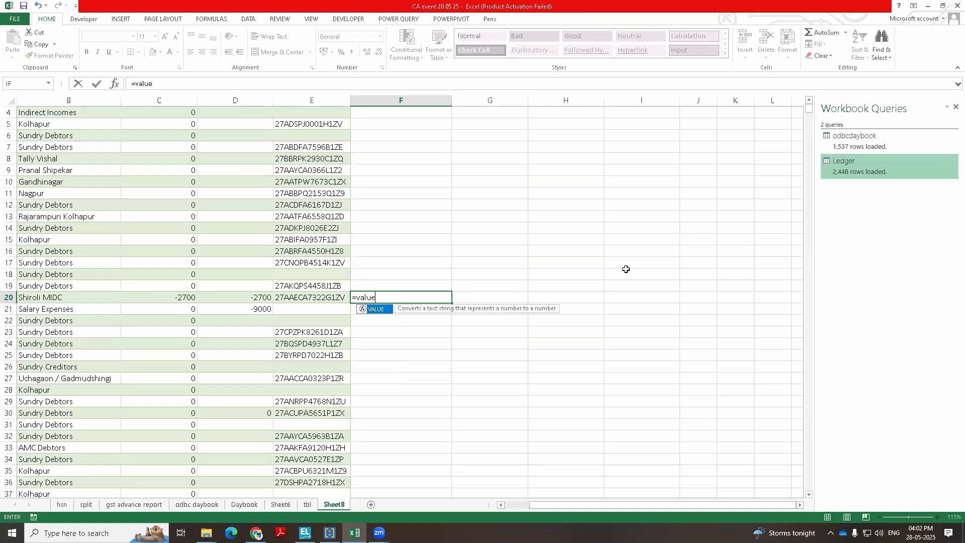
type("(")
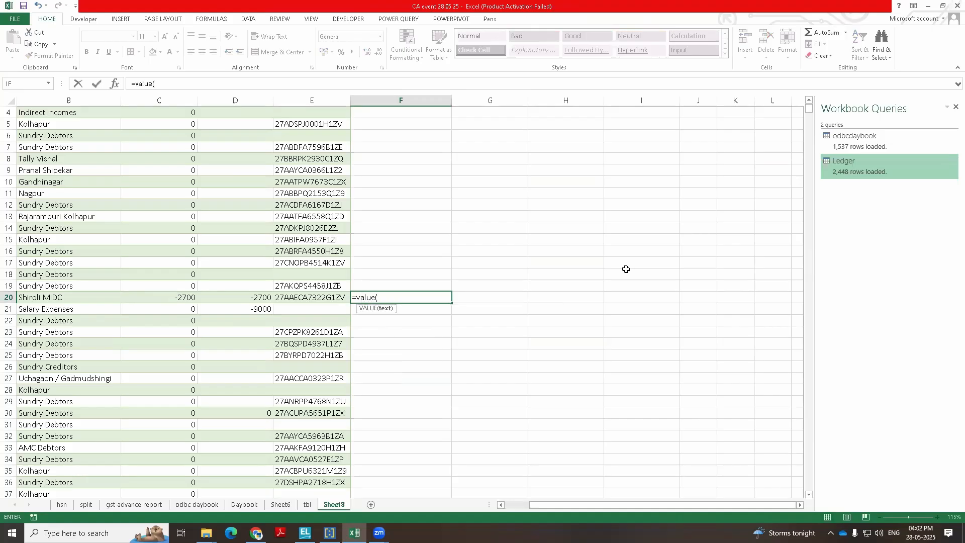
left_click(153, 295)
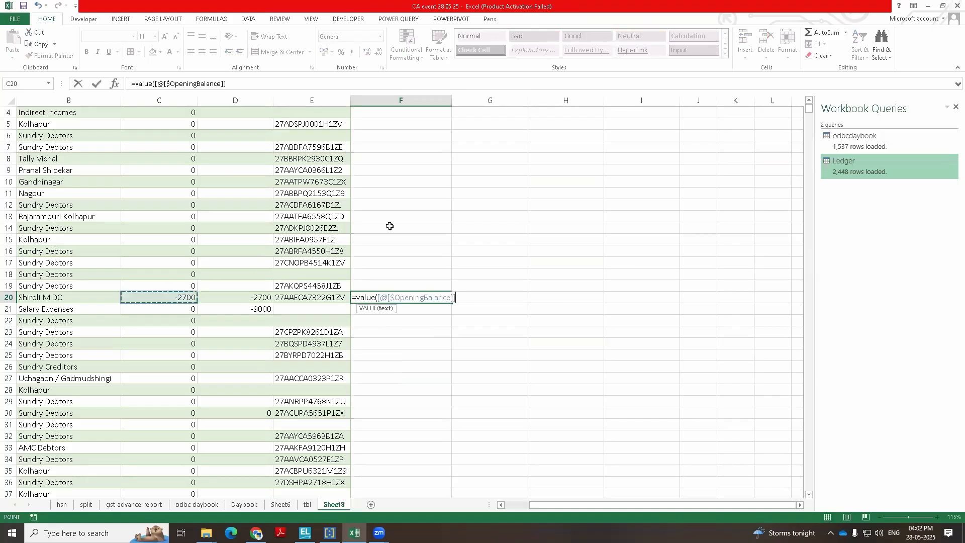
type(")")
key("Return")
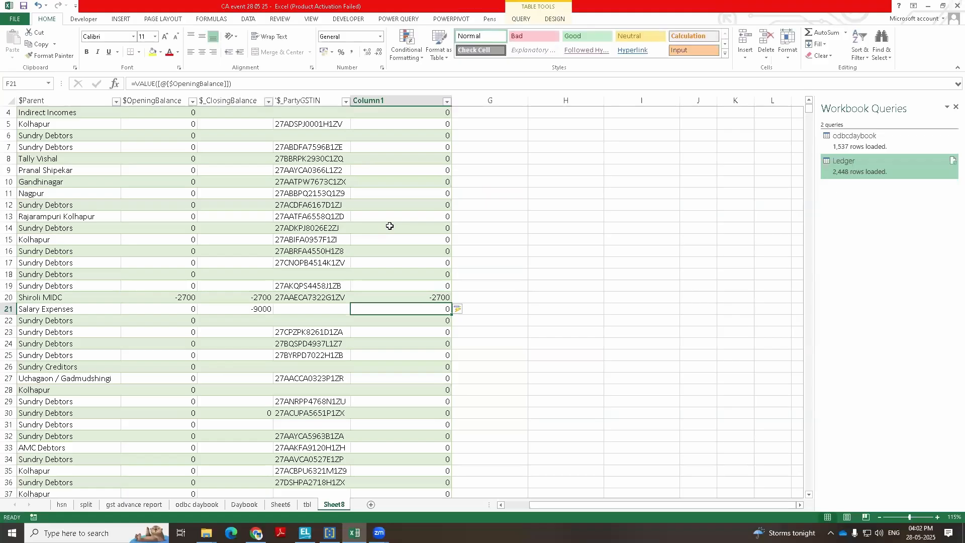
key("Up")
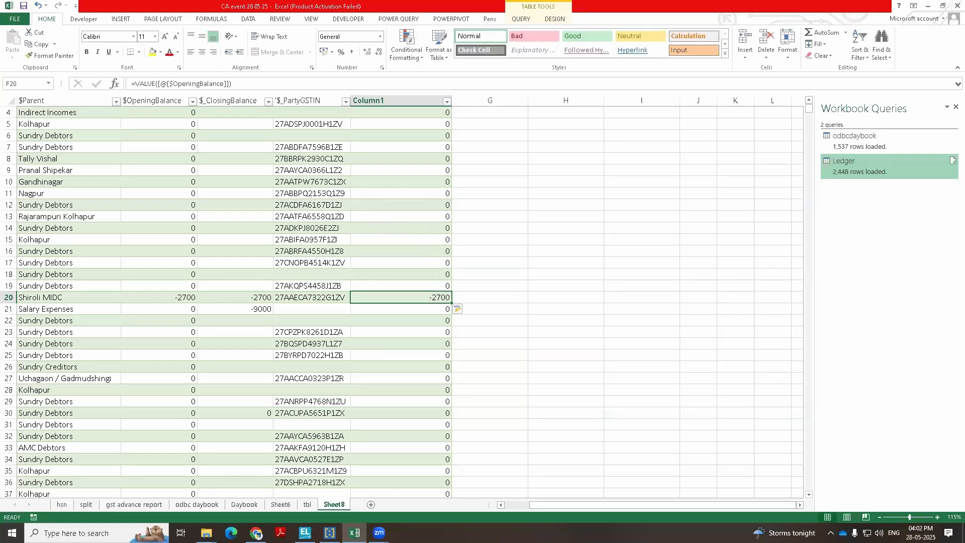
Copy the -2700 opening balance cell and paste it into B4 of the tbl sheet
left_click(161, 299)
key("ctrl+c")
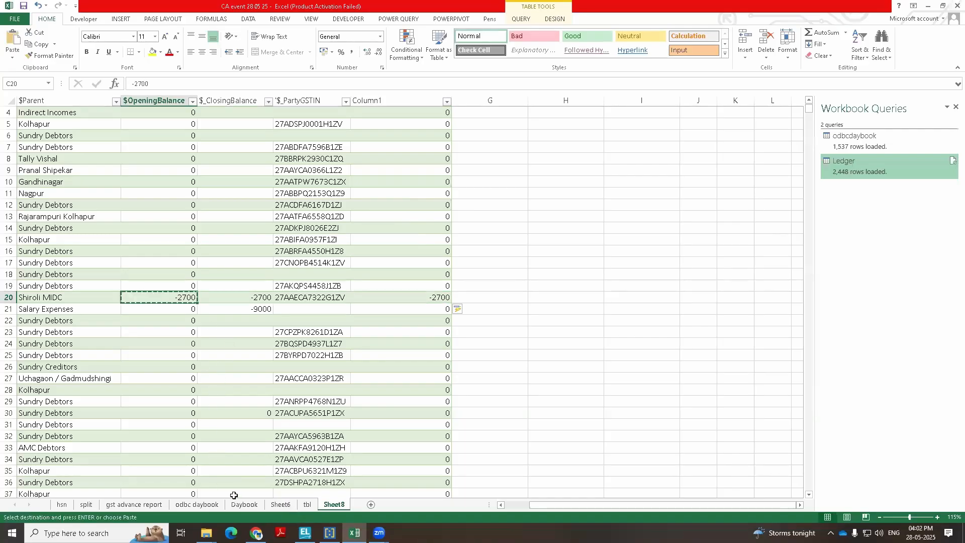
left_click(281, 505)
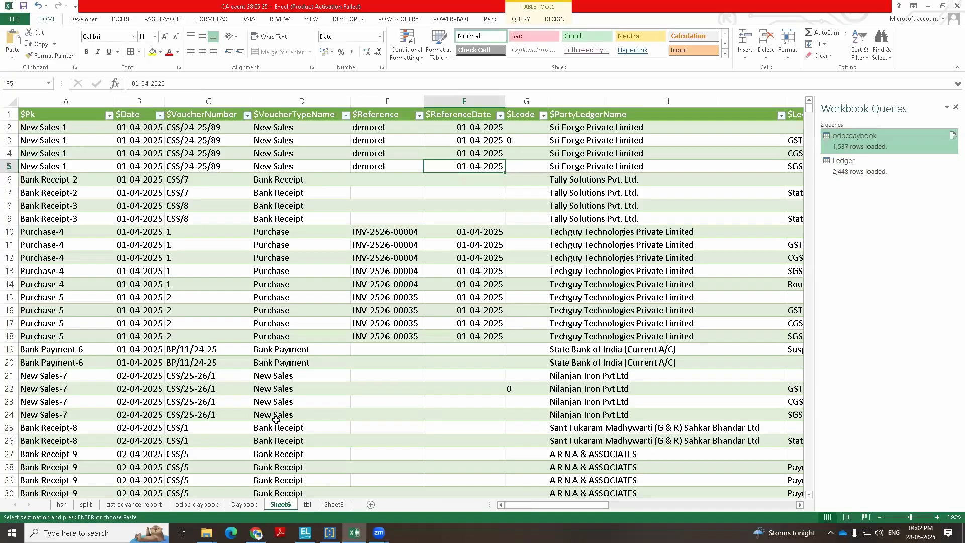
left_click(307, 505)
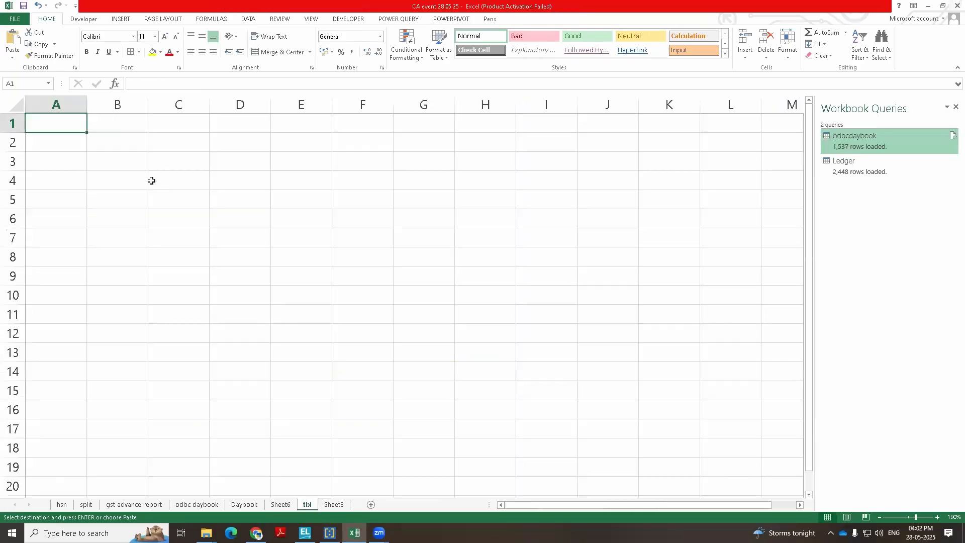
left_click(142, 180)
key("ctrl+v")
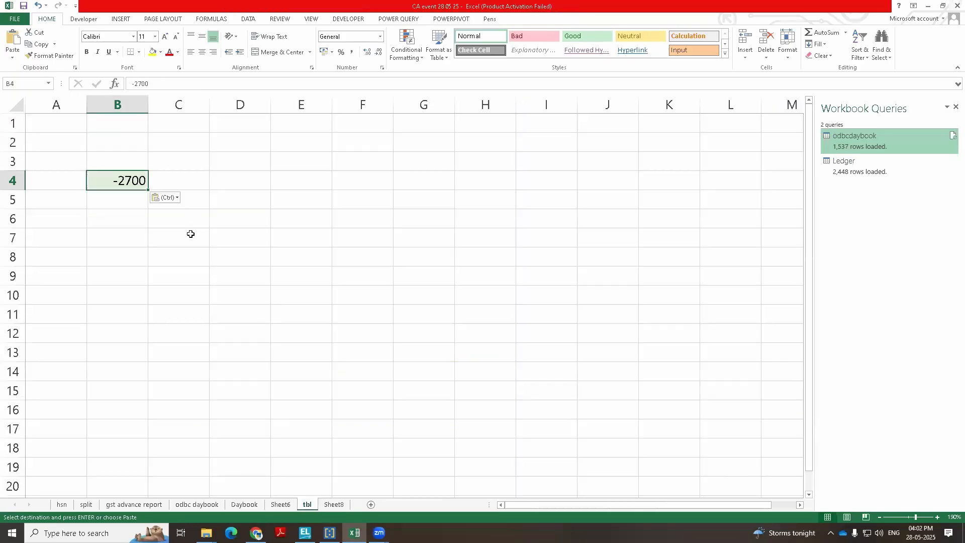
Enter a VALUE formula in D4 converting the pasted value in B4
left_click(220, 181)
type("=")
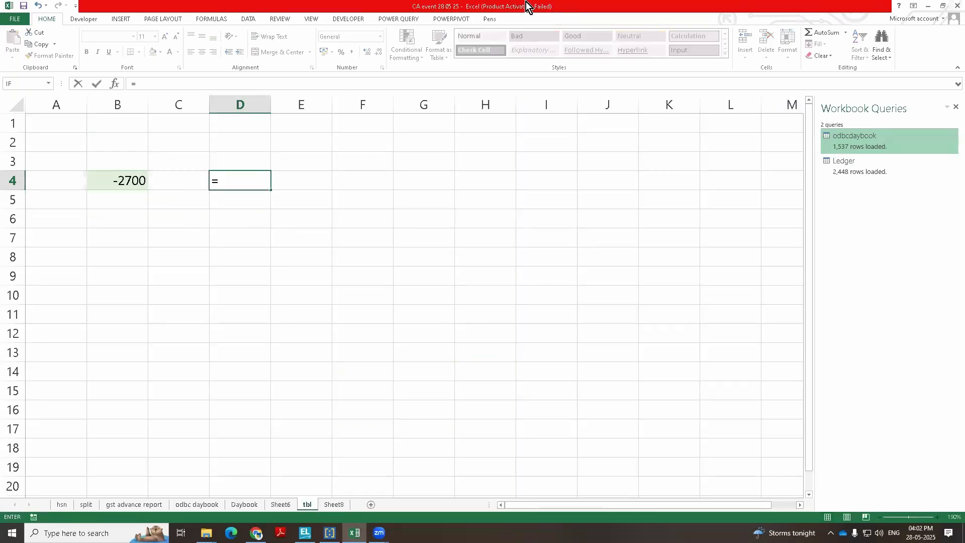
type("value(")
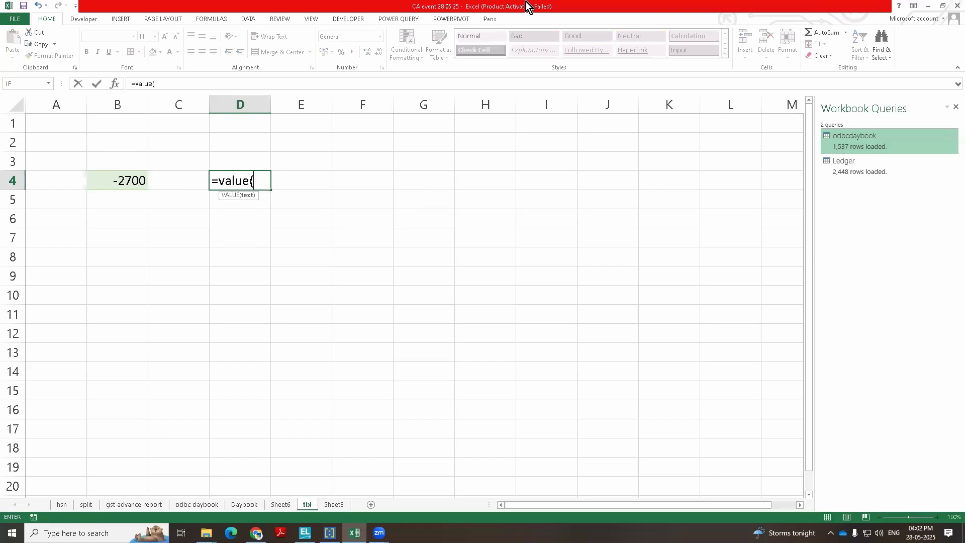
left_click(128, 187)
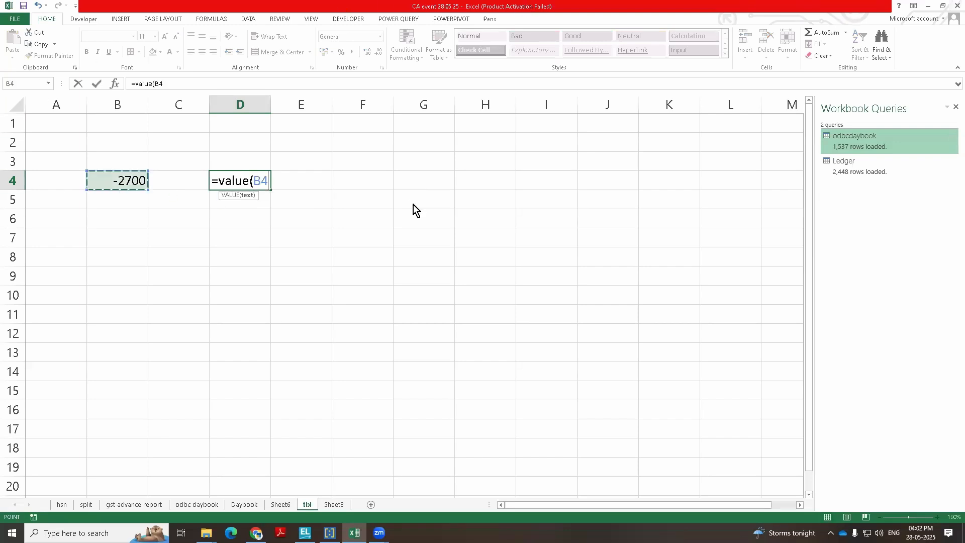
type(")")
key("Return")
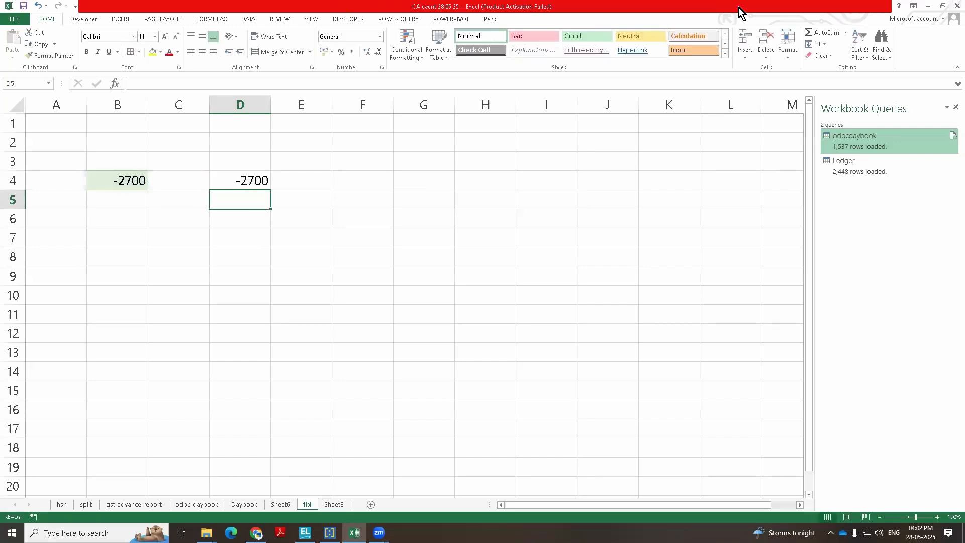
Edit the D4 formula to =VALUE(B4*1), and then to =VALUE(B4*-1) to flip the sign
key("Up")
key("F2")
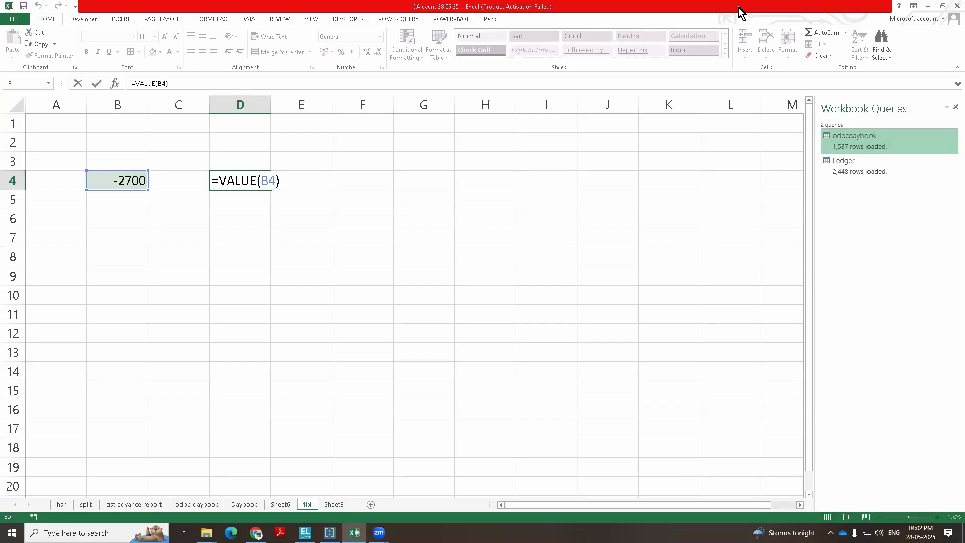
key("Left")
type("*")
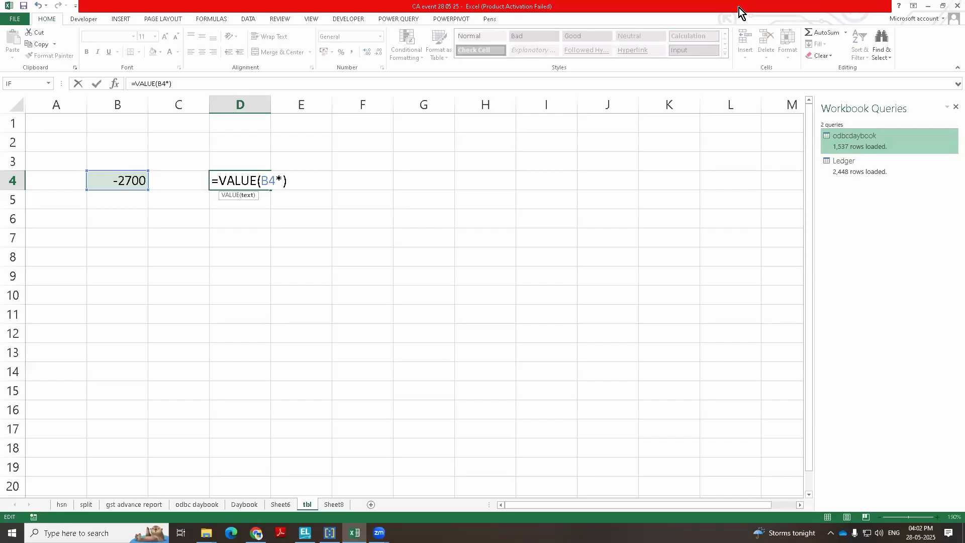
type("1")
key("Return")
key("Up")
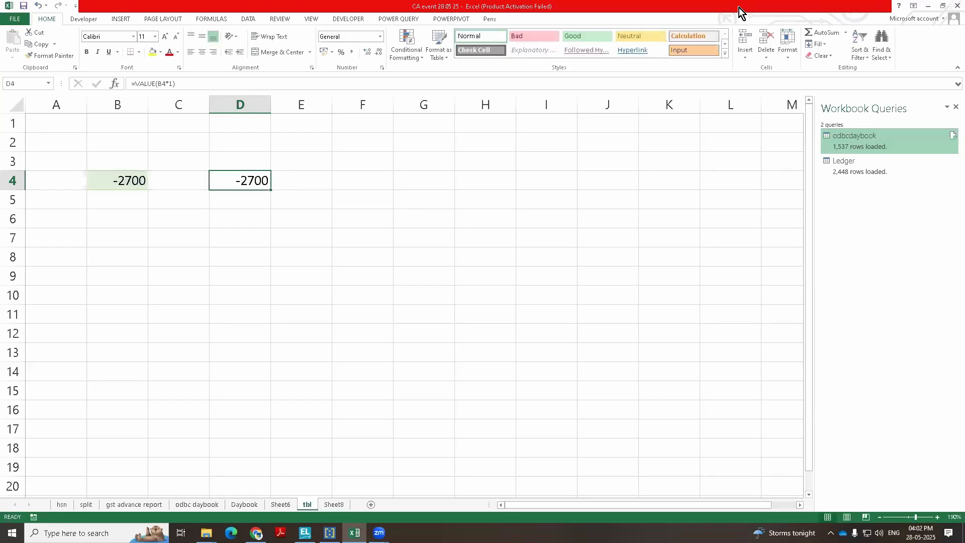
key("F2")
key("Left")
key("Left")
type("-")
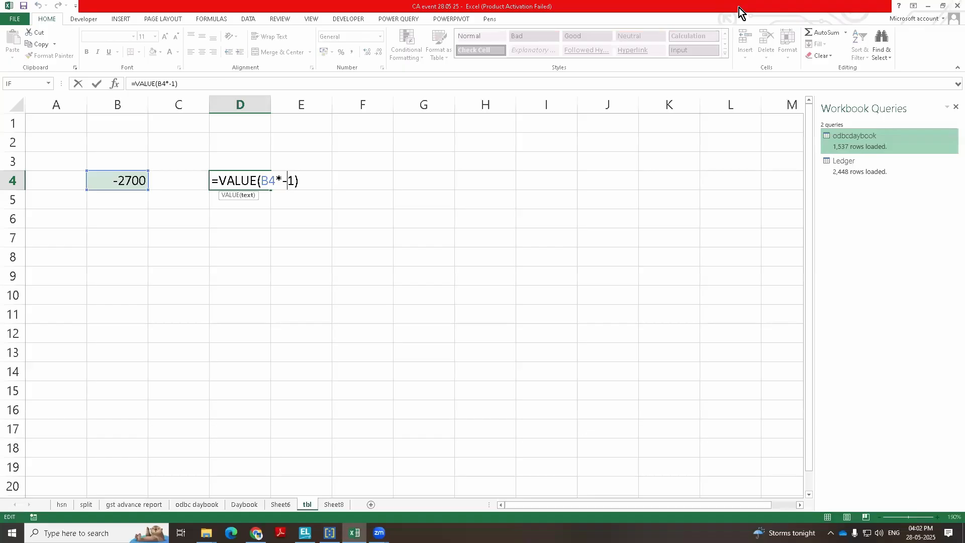
key("Return")
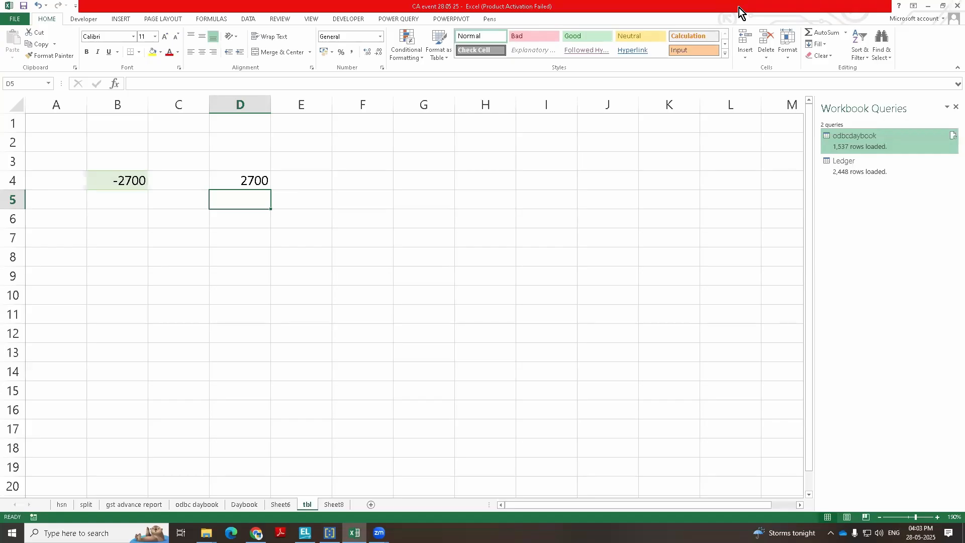
Delete the formula from D4
key("Up")
key("F2")
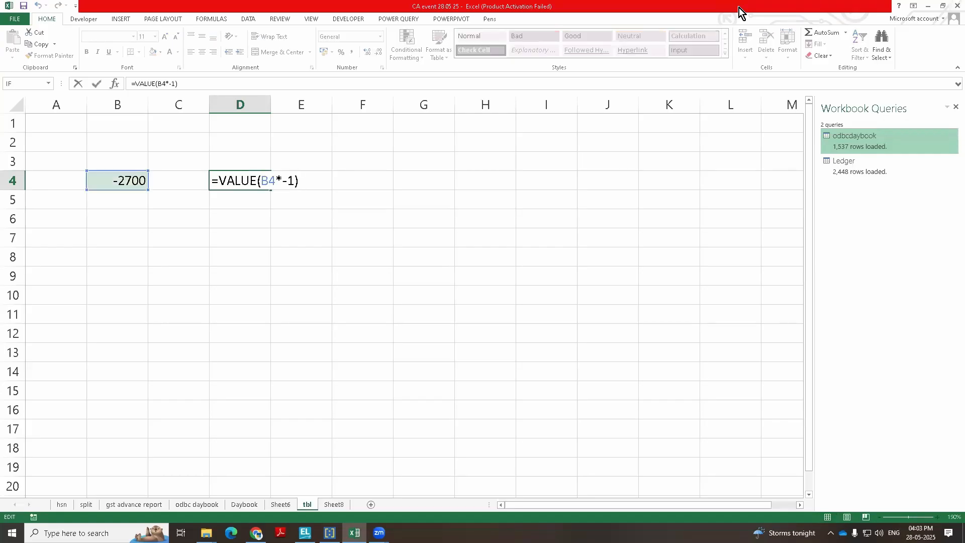
key("Escape")
key("Delete")
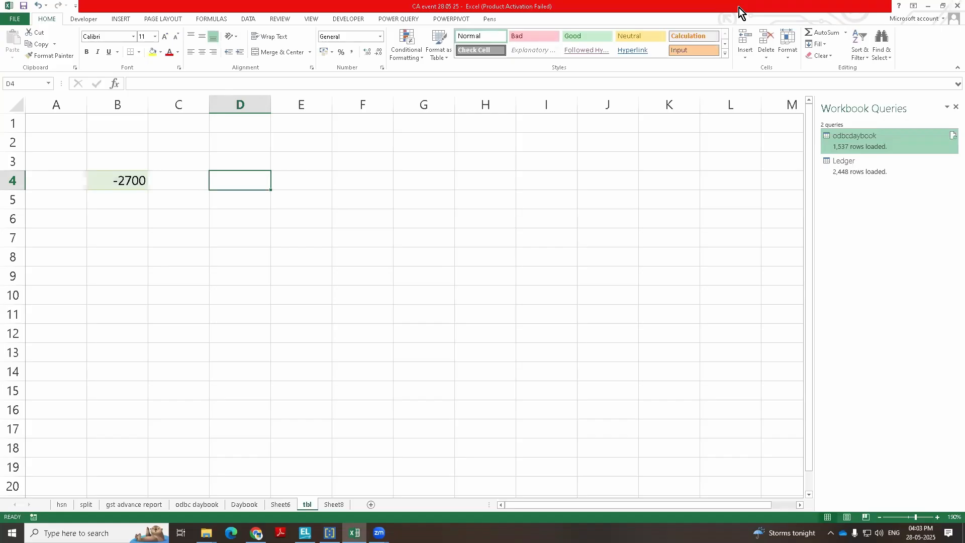
Remove minus signs from column B by replacing every "-" with nothing
key("Left")
key("Left")
key("ctrl+space")
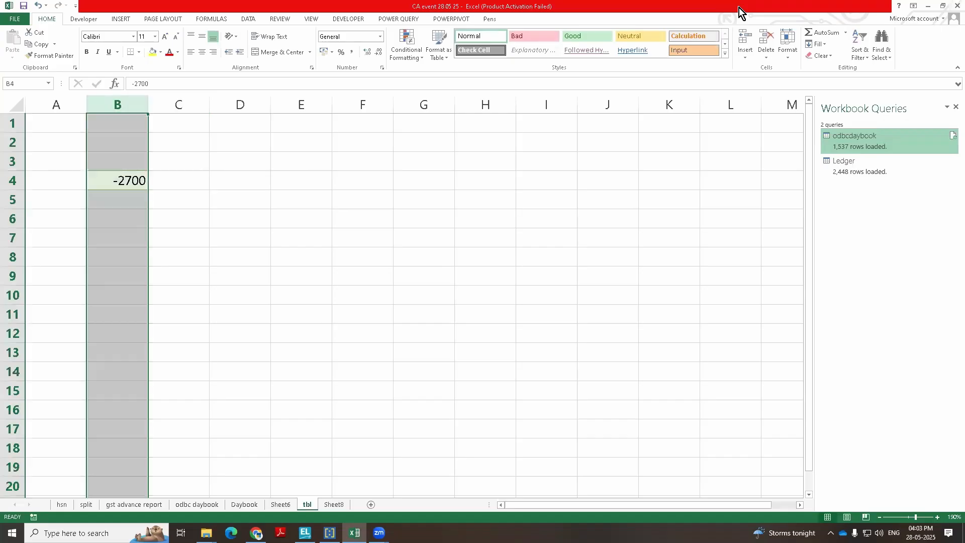
key("ctrl+f")
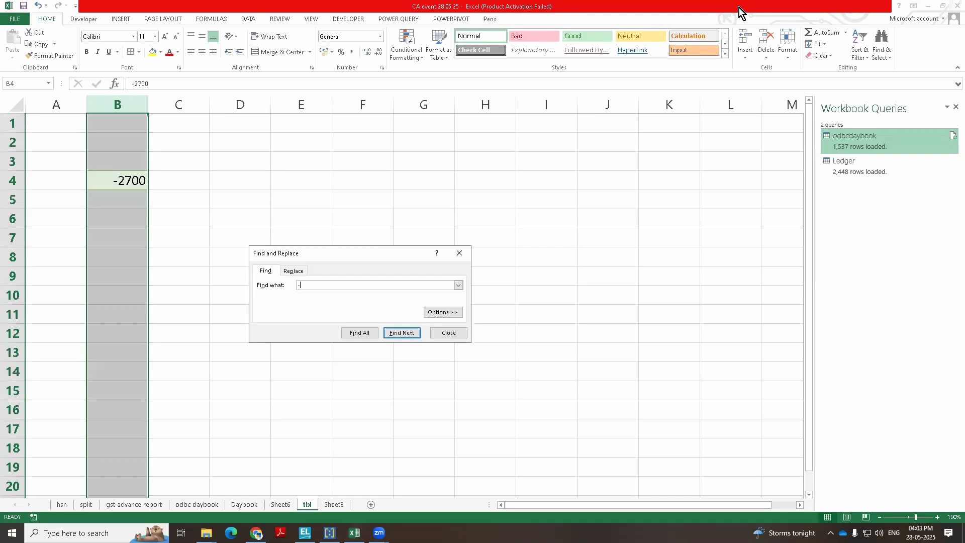
type("-")
key("ctrl+h")
key("alt+a")
key("Return")
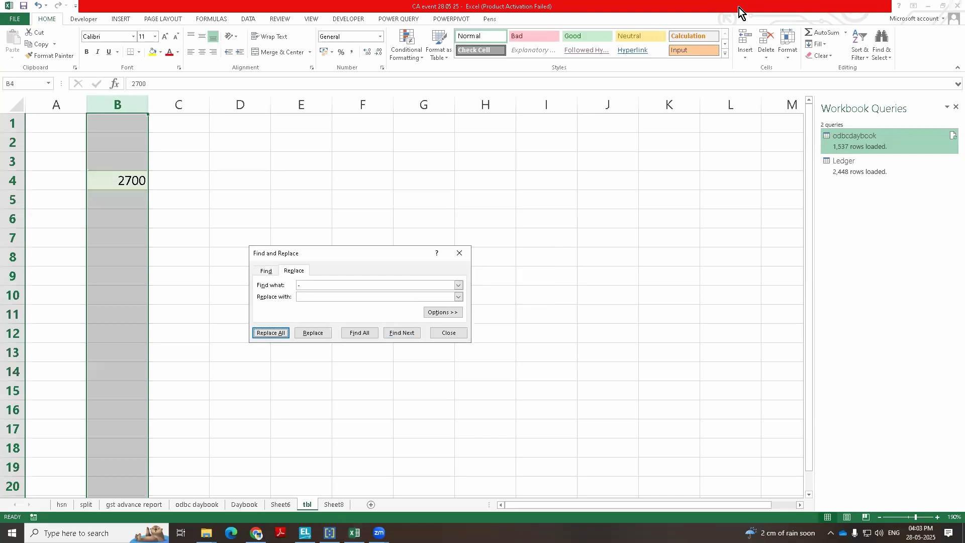
key("Escape")
key("Down")
key("Up")
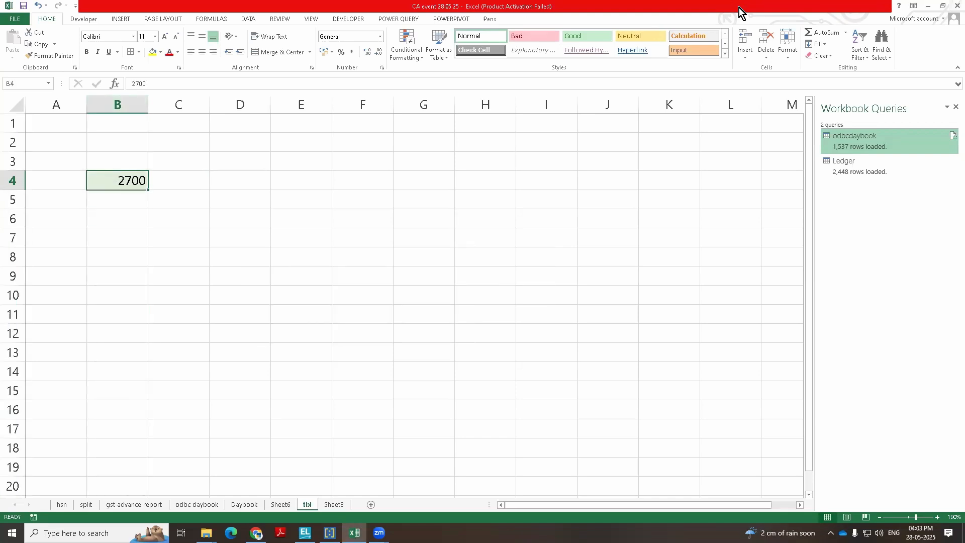
Open the odbc daybook sheet
key("alt+Tab")
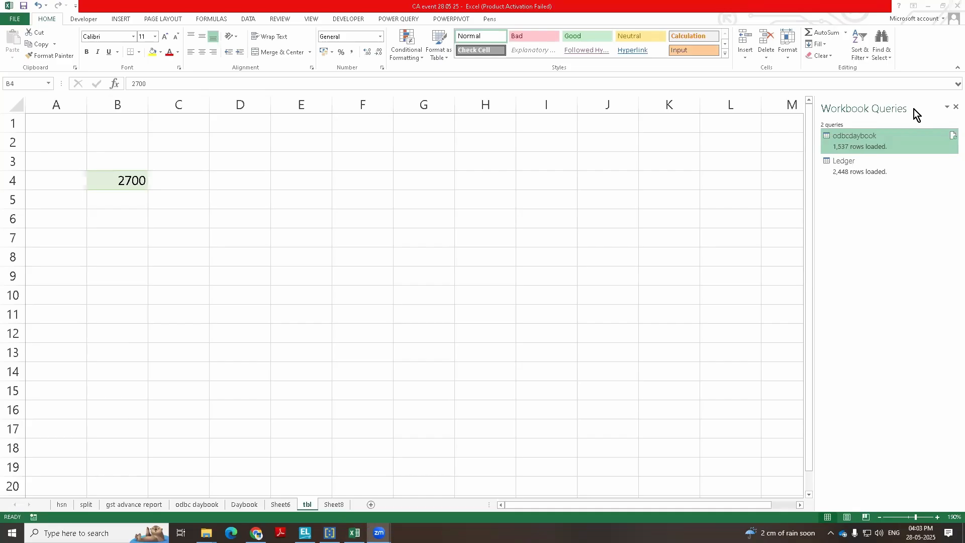
left_click(251, 505)
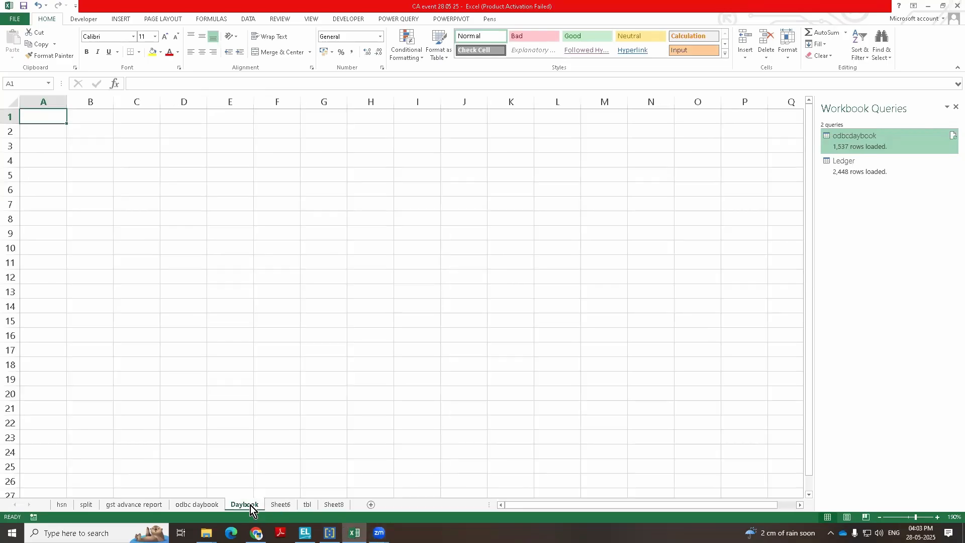
left_click(218, 503)
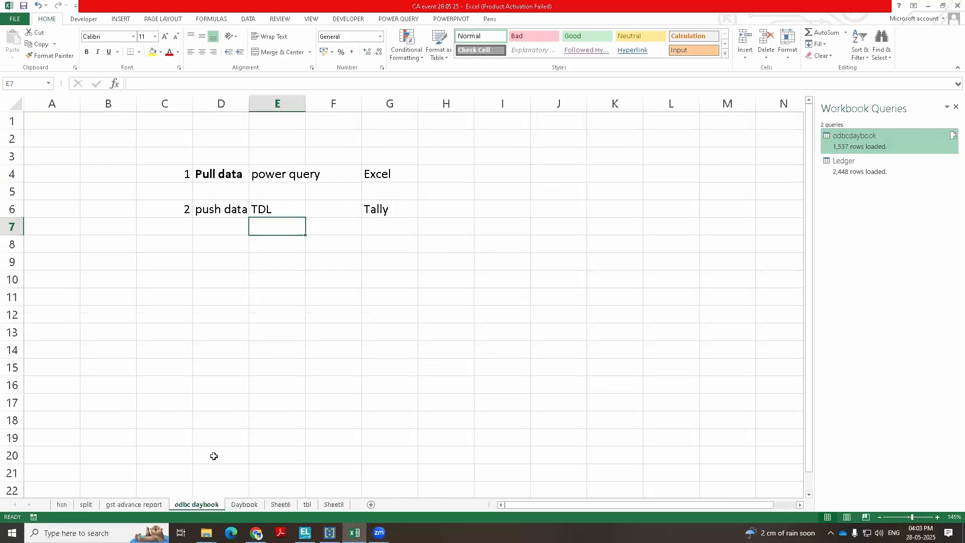
Select the entire Sheet6 data table and insert a PivotTable from it on a new sheet
left_click(260, 505)
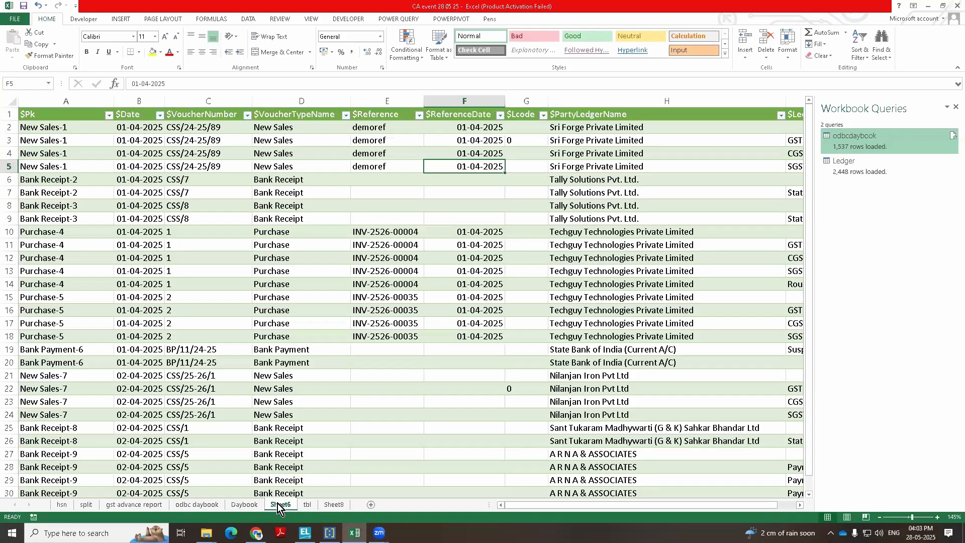
left_click(278, 504)
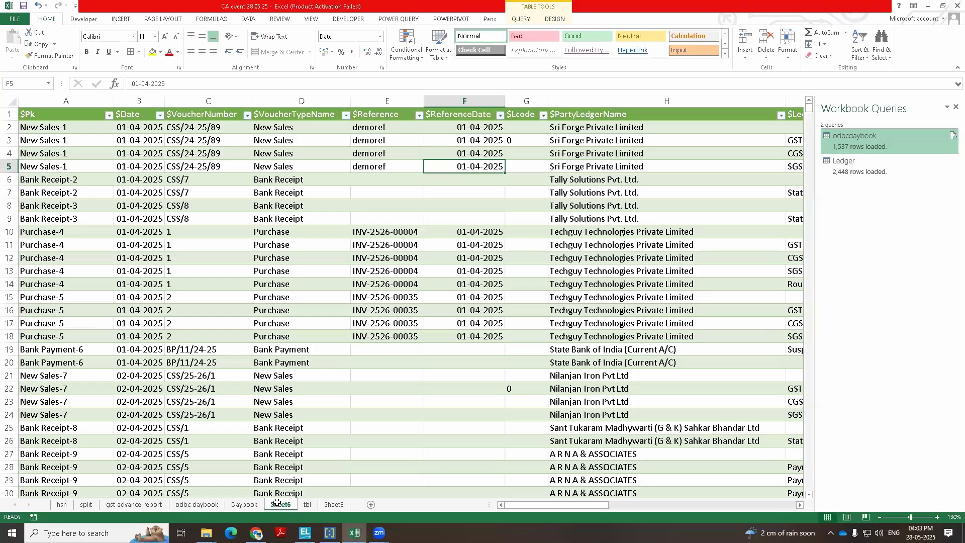
left_click(64, 139)
key("Up")
key("Up")
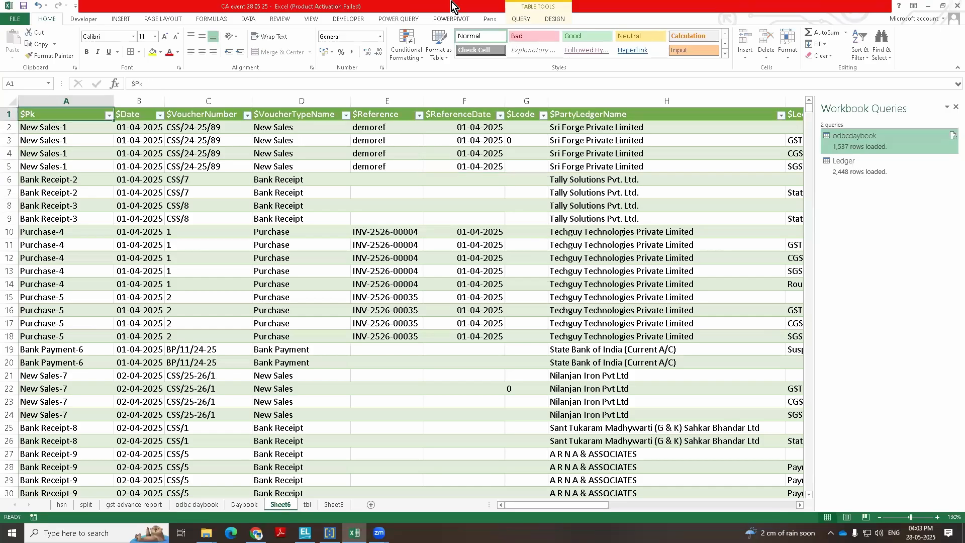
key("ctrl+shift+Right")
key("ctrl+shift+Down")
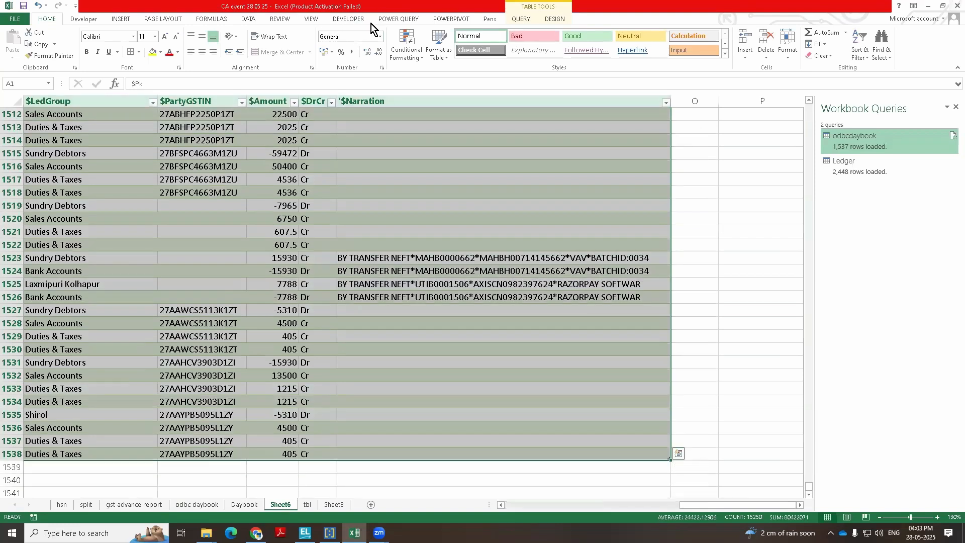
left_click(121, 19)
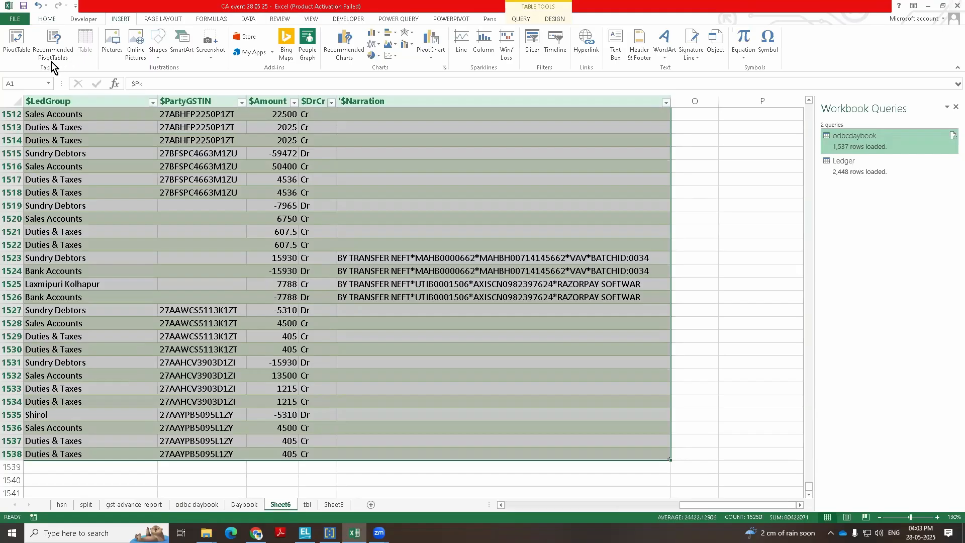
left_click(16, 45)
left_click(392, 347)
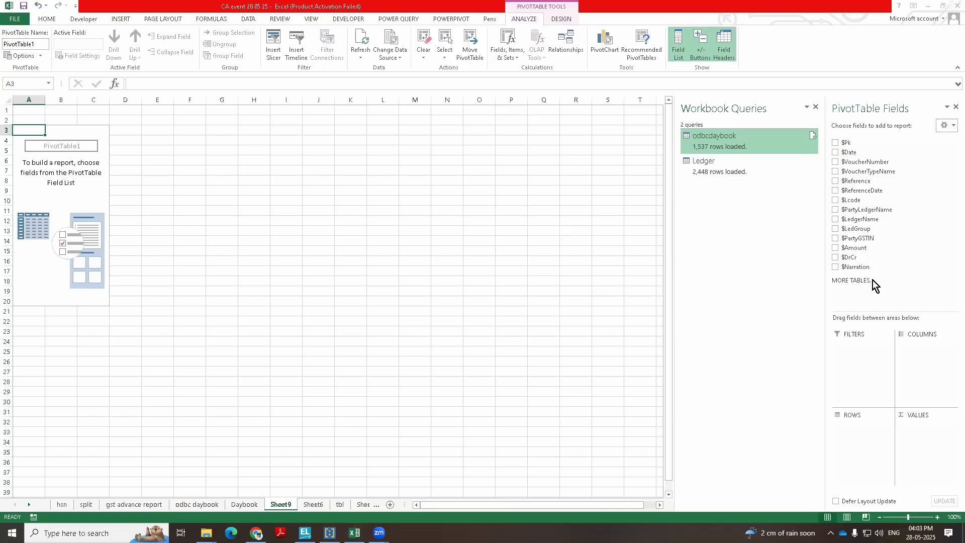
Add the $Date field to the pivot and move it into the Filters area
left_click(896, 406)
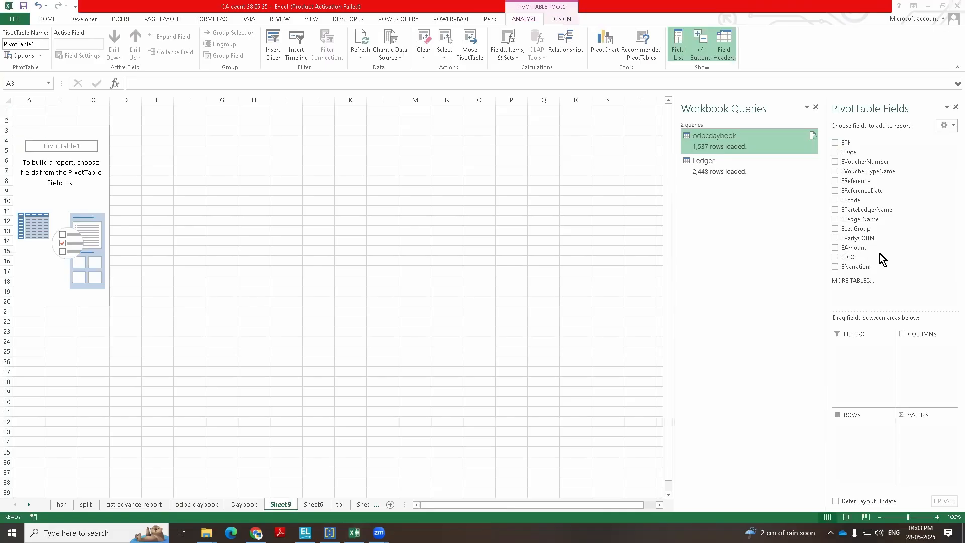
left_click(837, 152)
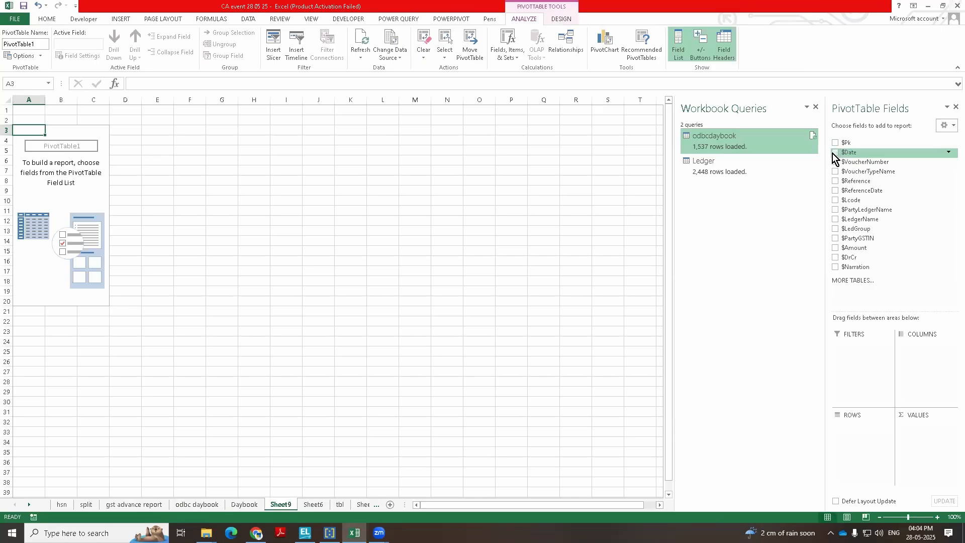
left_click(836, 152)
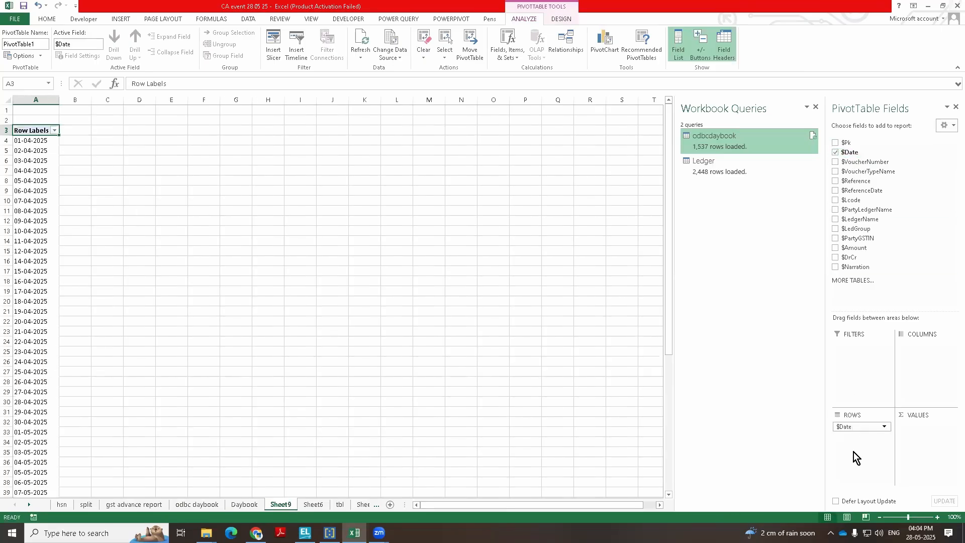
left_click_drag(850, 427, 857, 355)
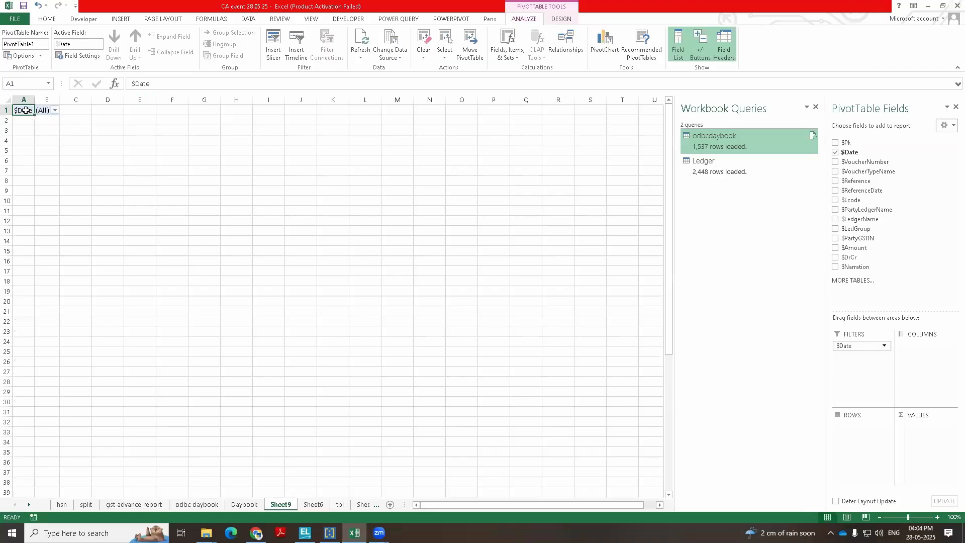
left_click(55, 111)
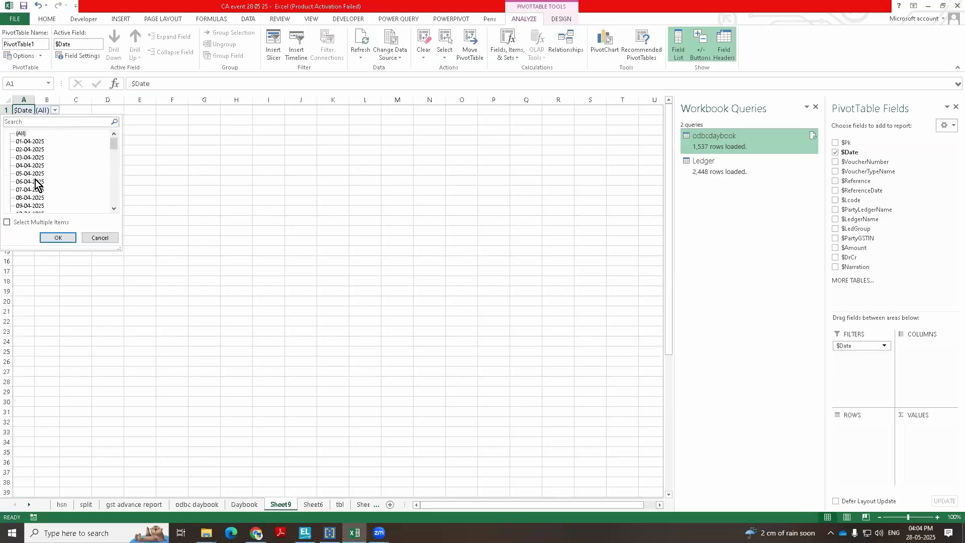
left_click(139, 167)
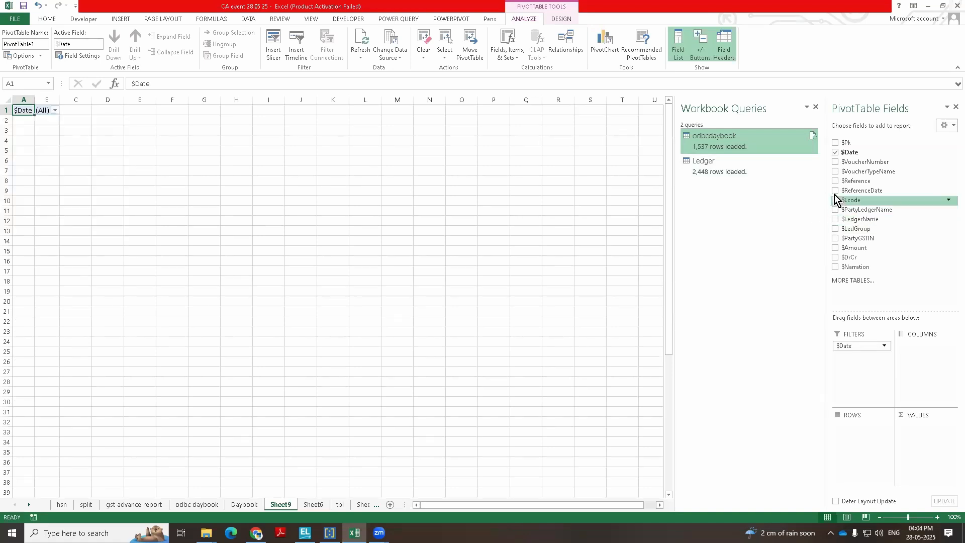
Add $VoucherNumber as a row field and switch the pivot to the classic PivotTable layout
left_click(835, 161)
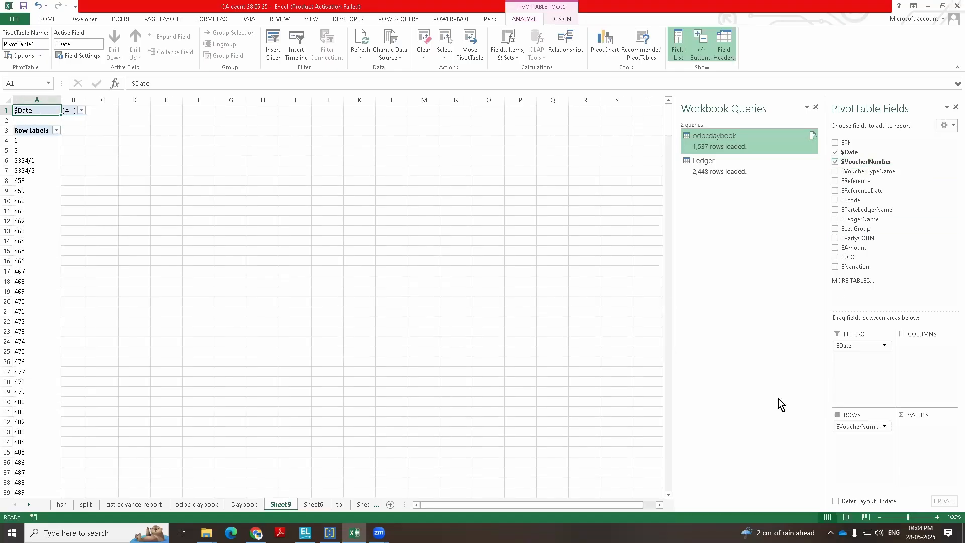
left_click(36, 180)
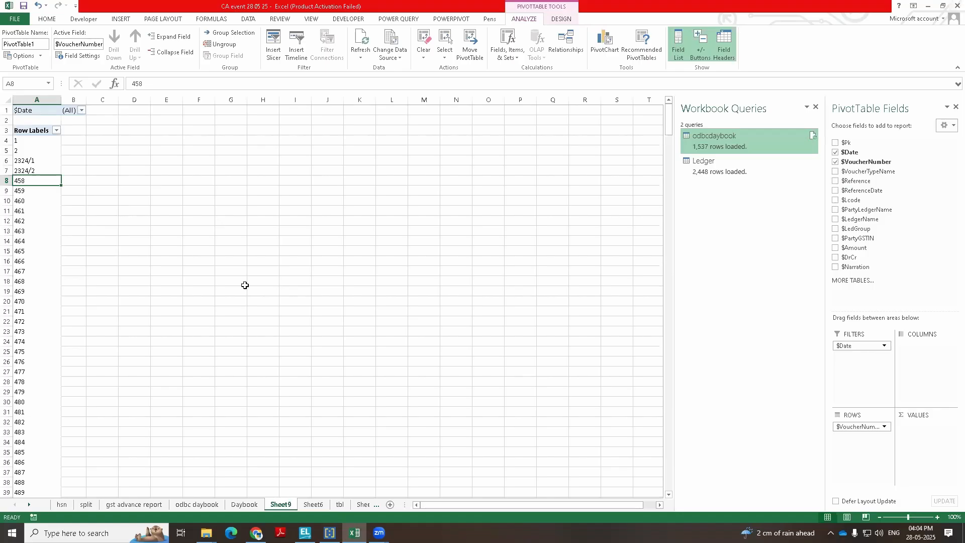
right_click(29, 241)
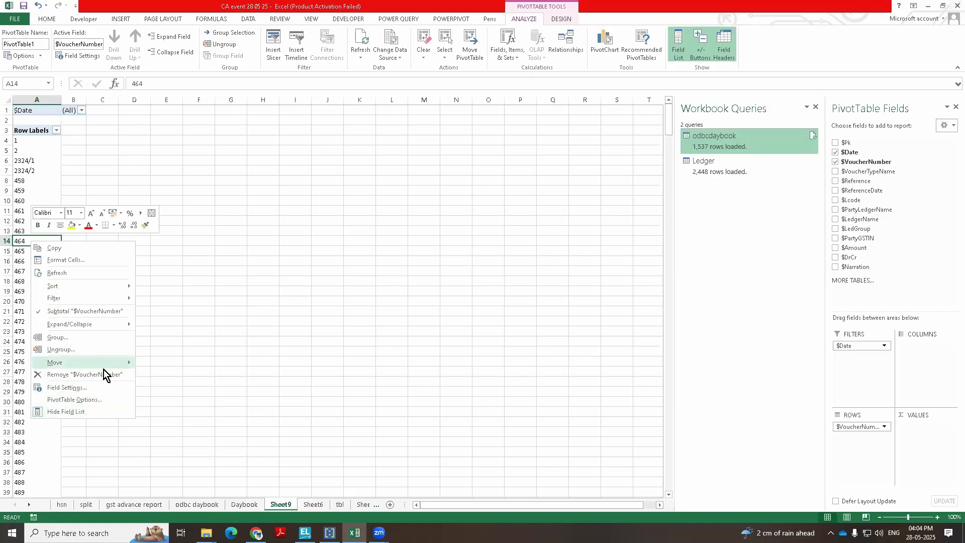
left_click(102, 400)
left_click(86, 315)
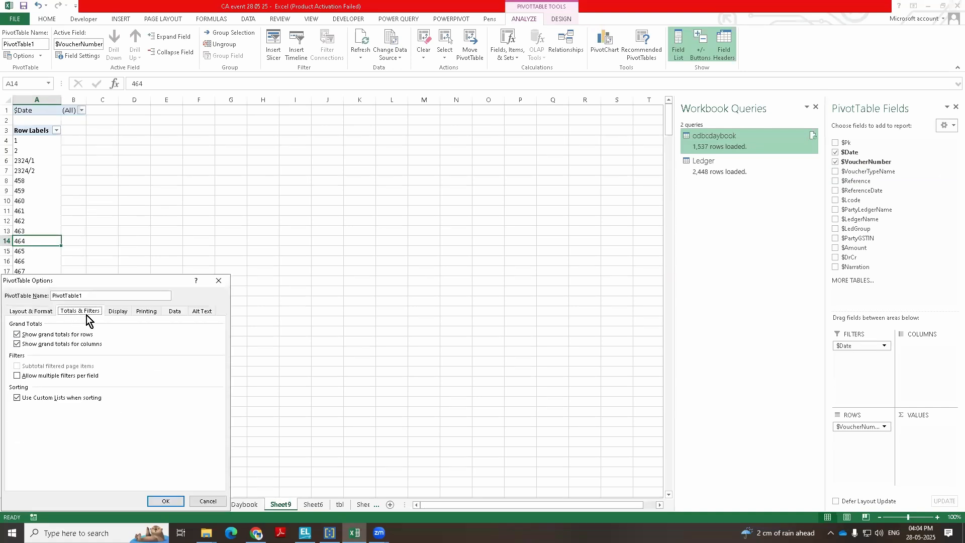
left_click(115, 311)
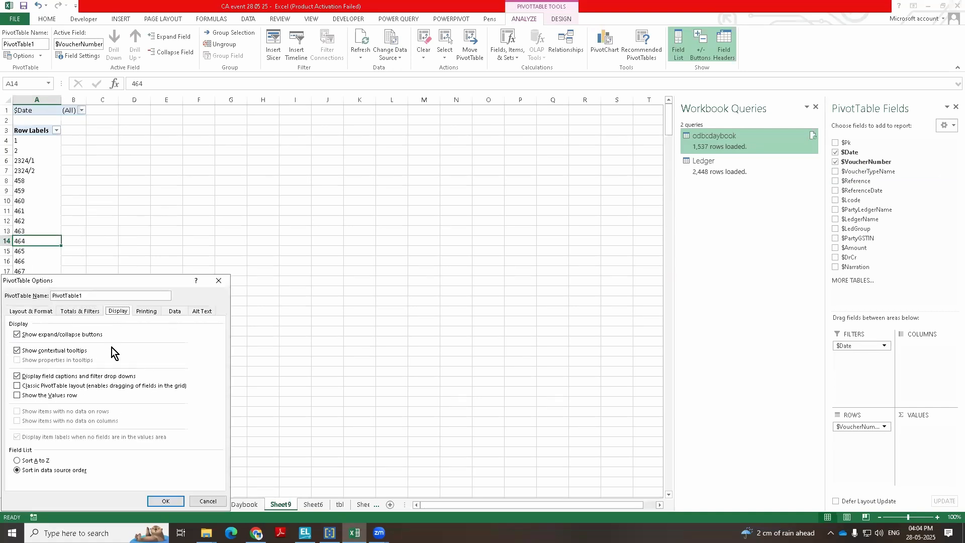
left_click(24, 387)
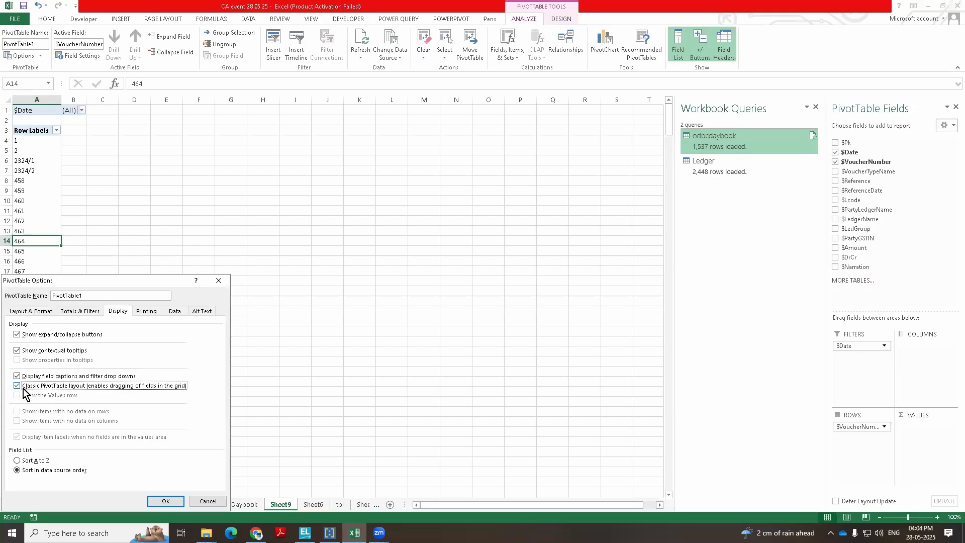
left_click(164, 502)
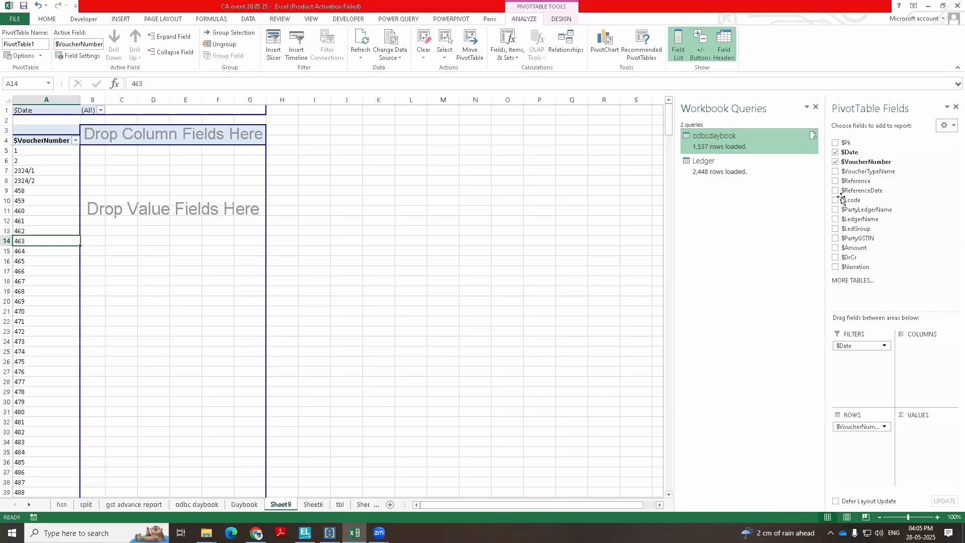
Add $Amount to the pivot values and summarise it by Sum instead of Count
left_click(836, 249)
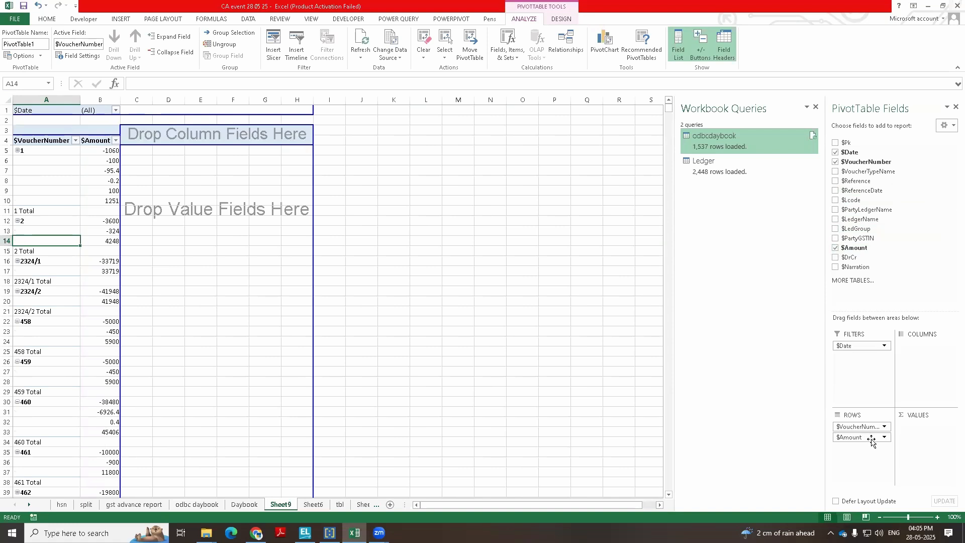
left_click_drag(869, 441, 924, 428)
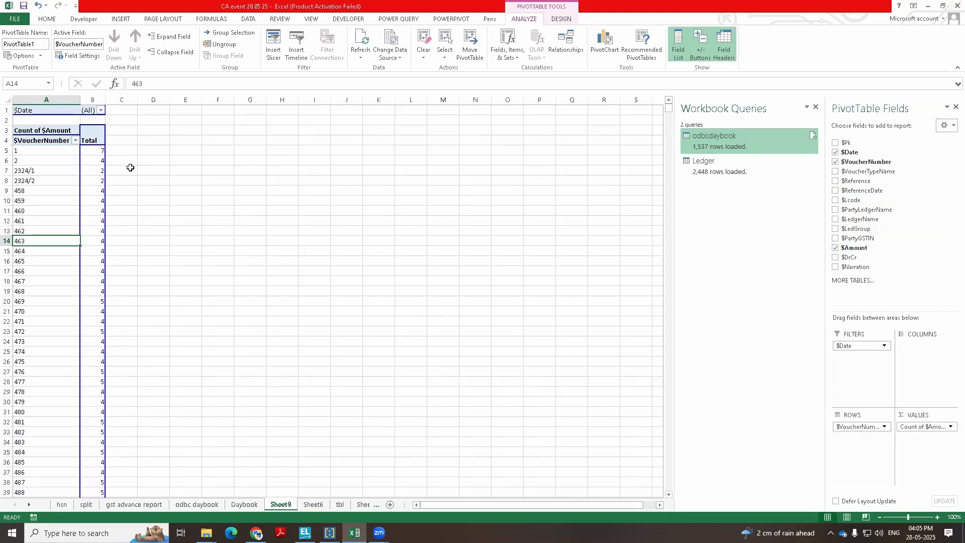
left_click(93, 161)
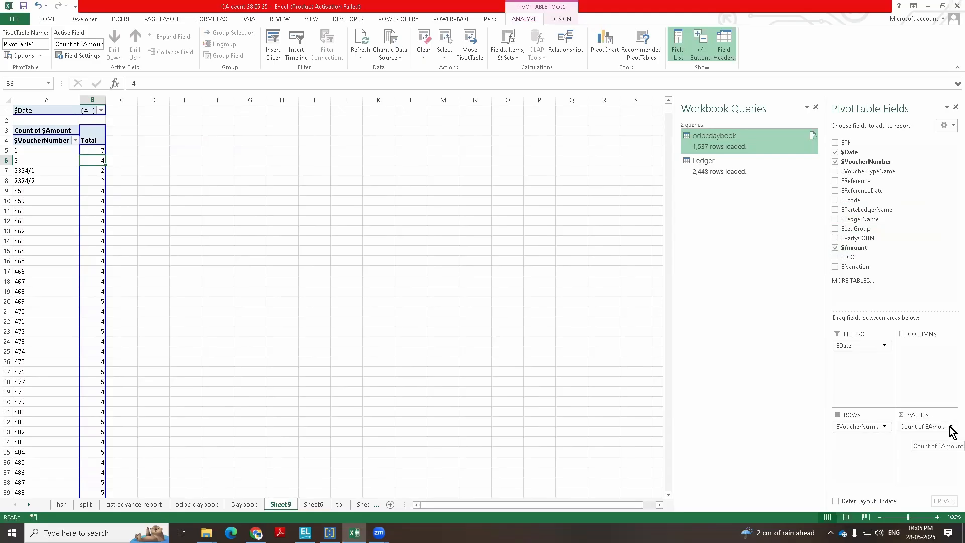
left_click(930, 426)
left_click(928, 416)
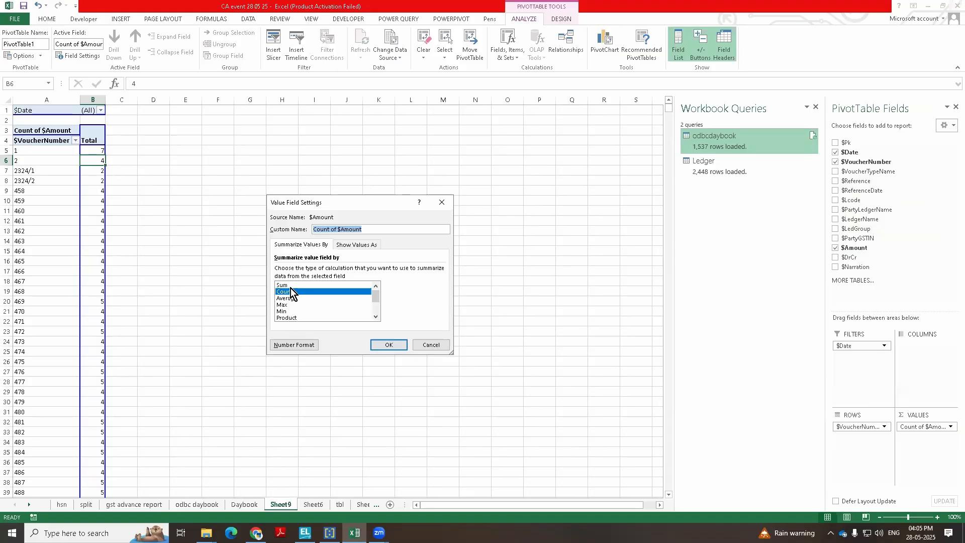
left_click(289, 285)
left_click(390, 346)
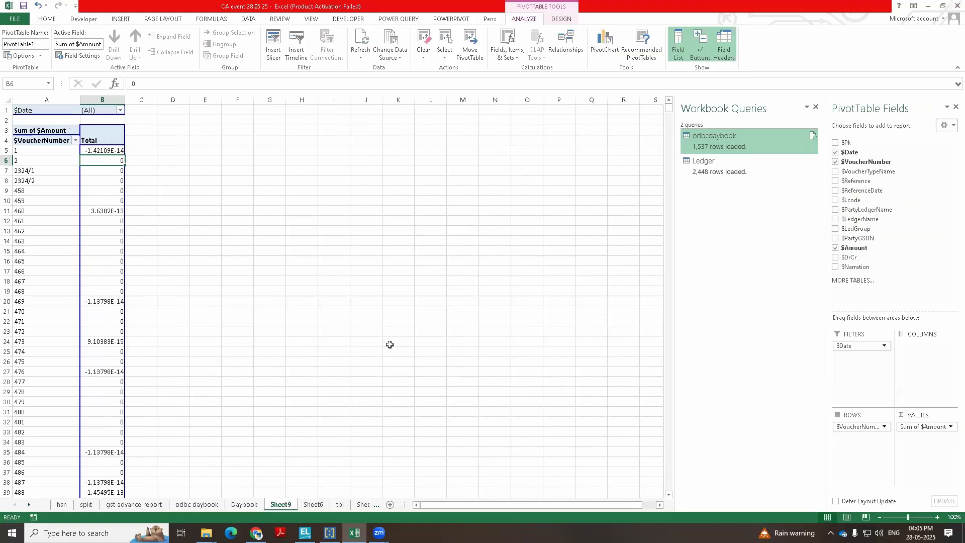
left_click(121, 209)
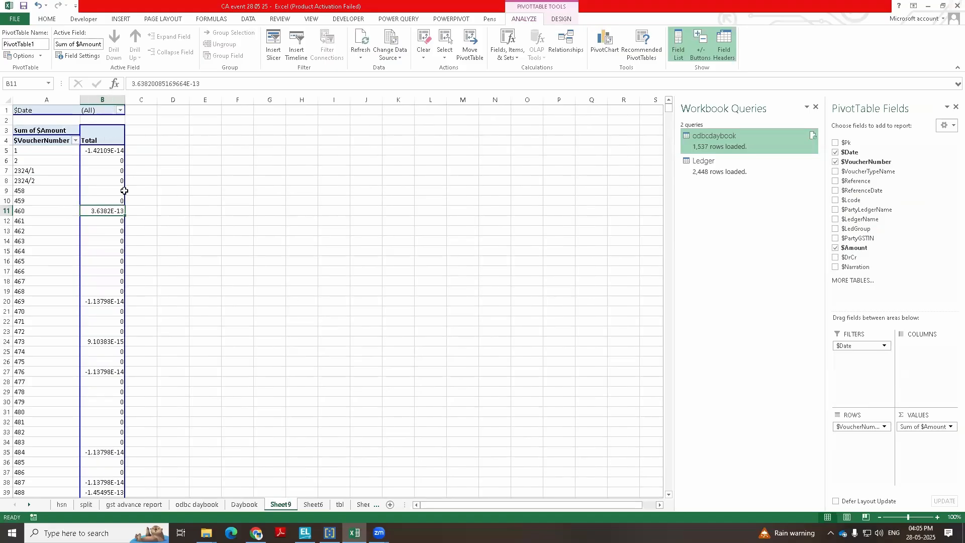
mouse_move(124, 191)
Switch to Tally and leave the New Sales voucher without saving, returning to the Gateway of Tally
key("alt+Tab")
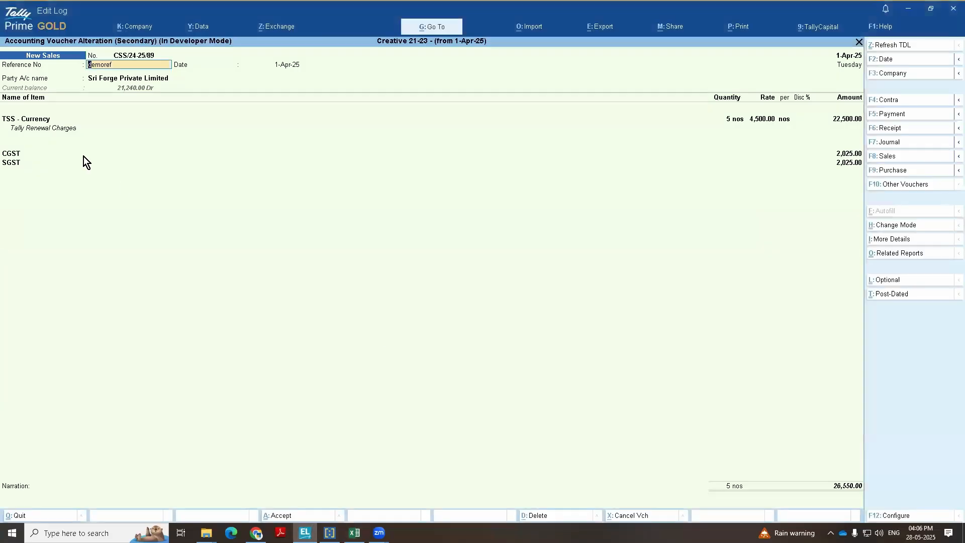
key("BackSpace")
key("Escape")
key("y")
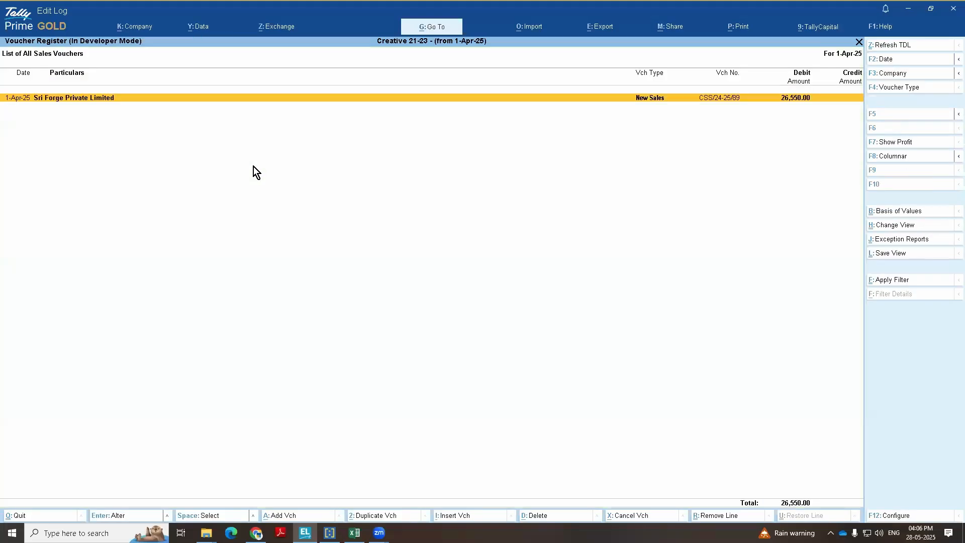
key("Return")
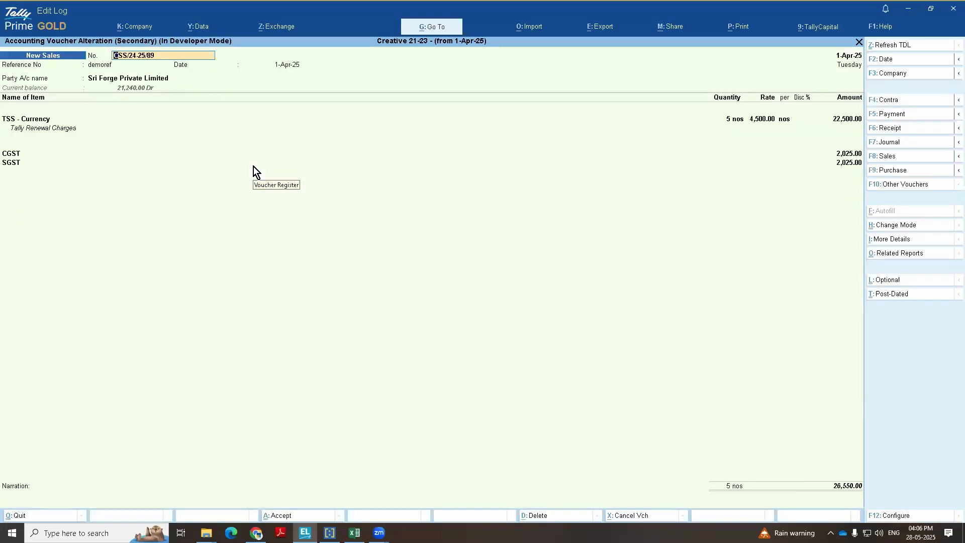
key("Escape")
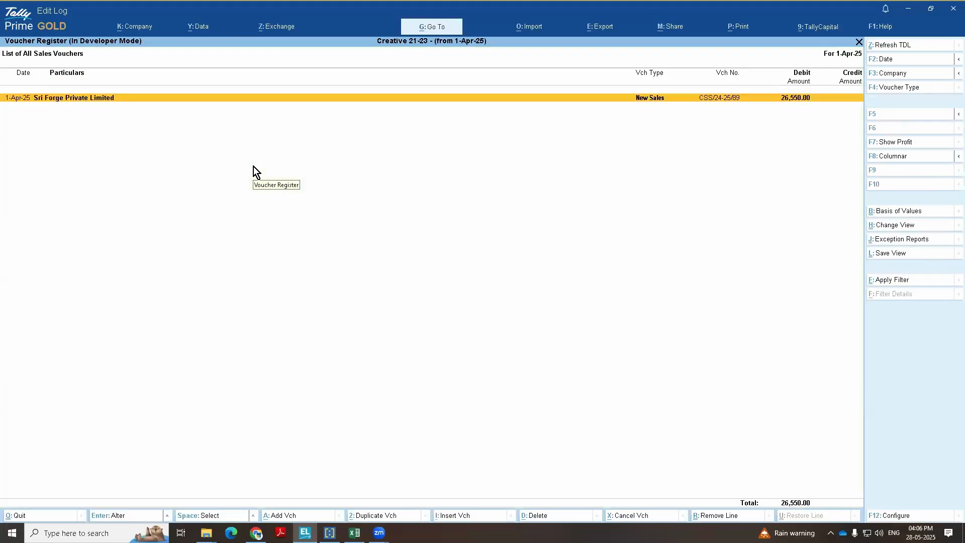
key("Escape")
key("Escape")
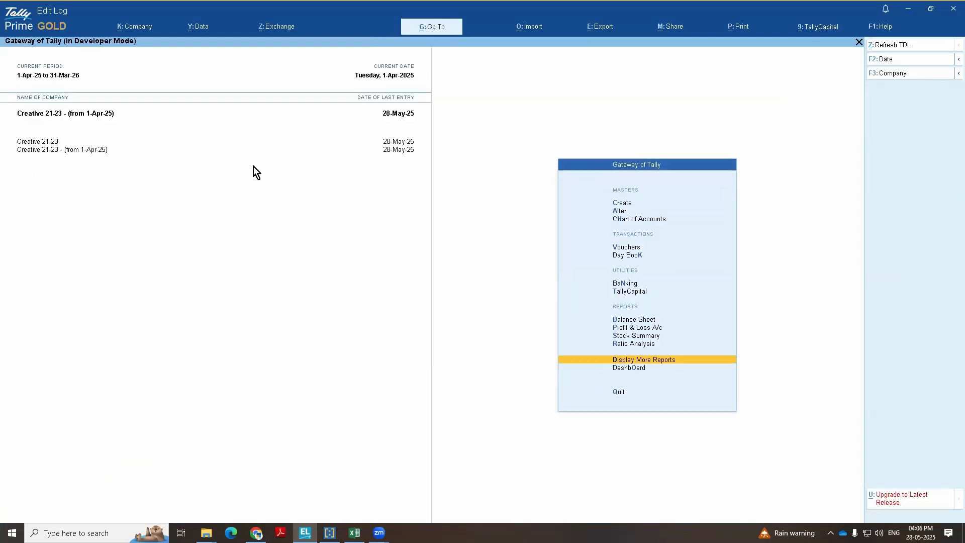
Open Validate Party GSTIN/UIN under GST Reports' GST Utilities, then close its group selection
key("d")
key("o")
key("g")
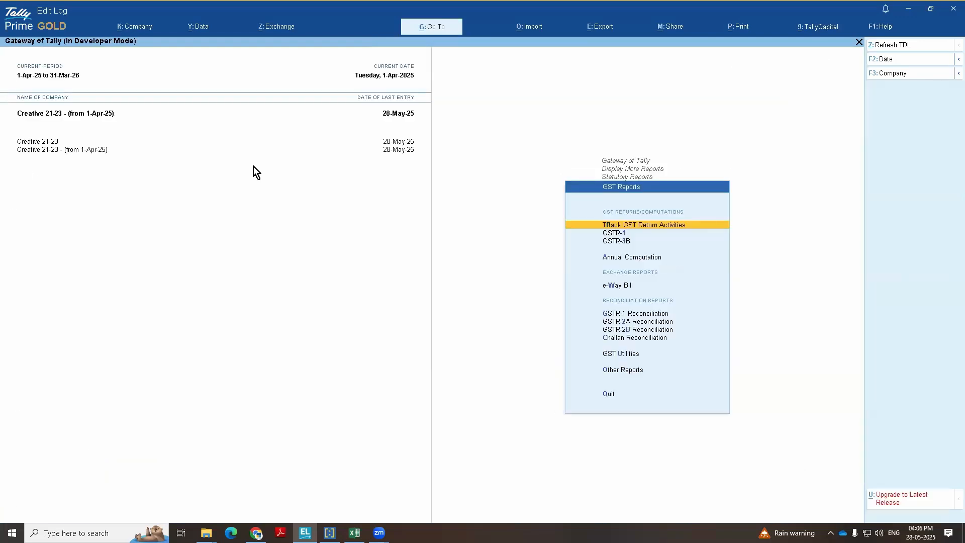
key("Up")
key("Up")
key("Up")
key("Return")
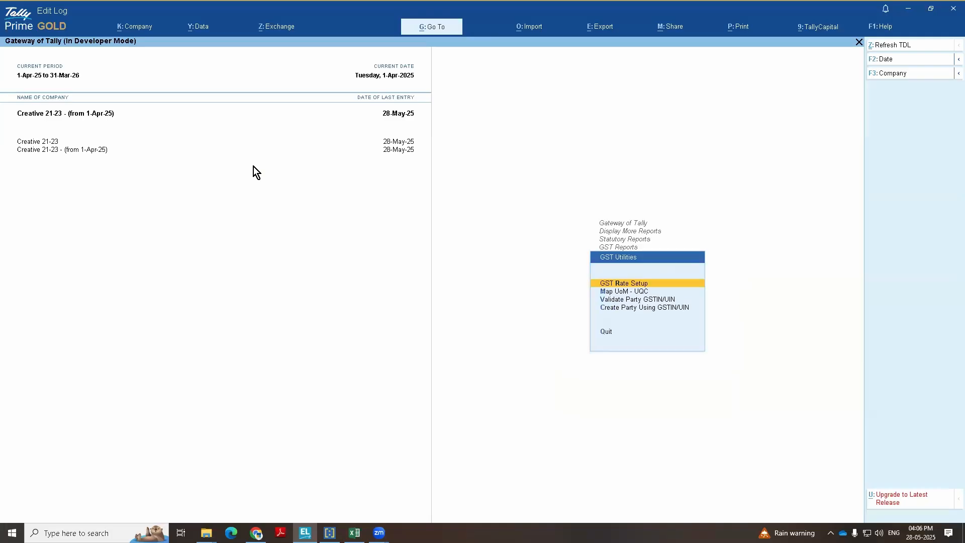
key("Down")
key("Down")
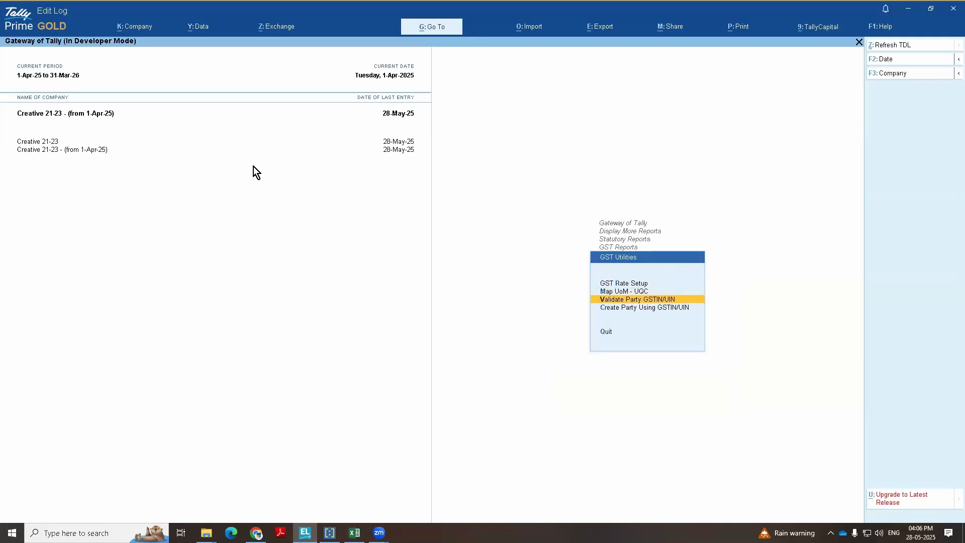
key("Return")
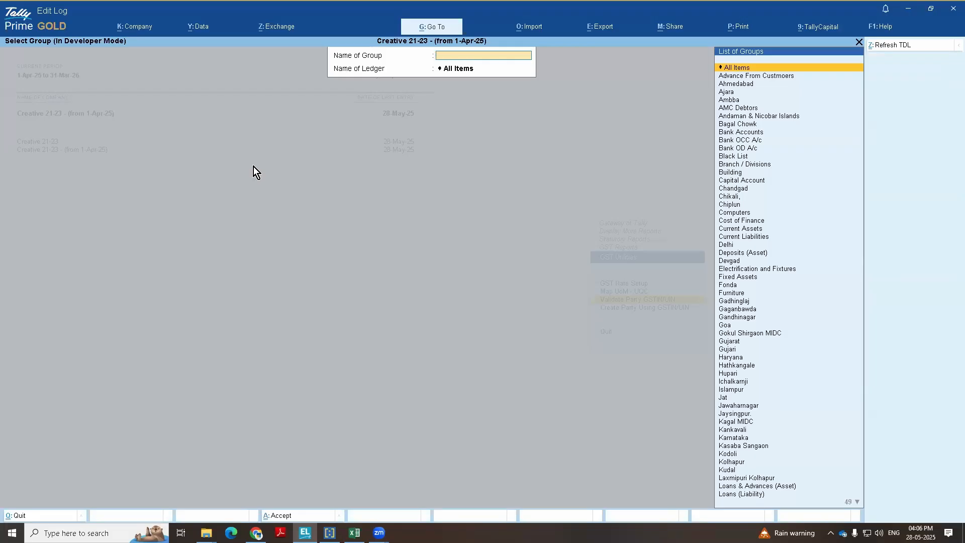
key("Escape")
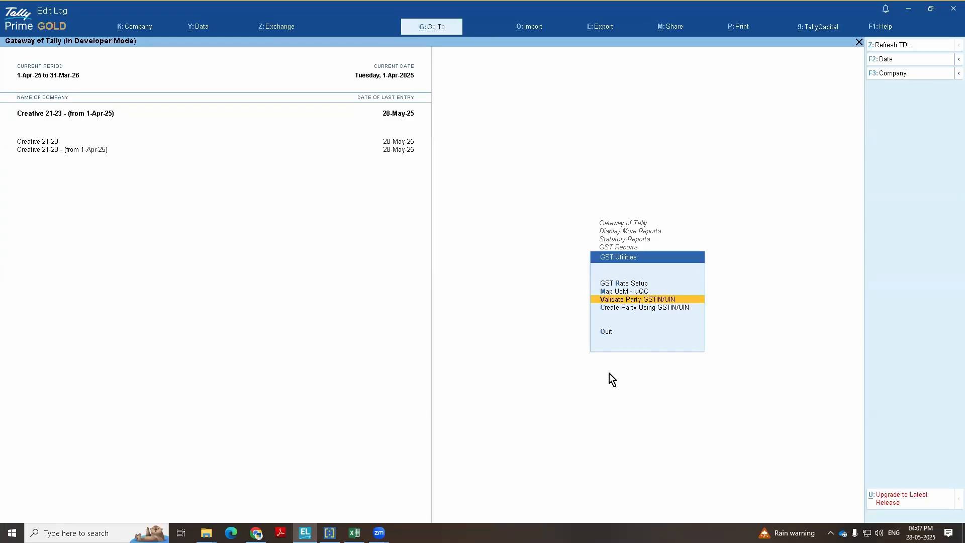
Open GST Rate Setup from GST Utilities and display it for the Groups masters
key("Up")
key("Up")
key("Return")
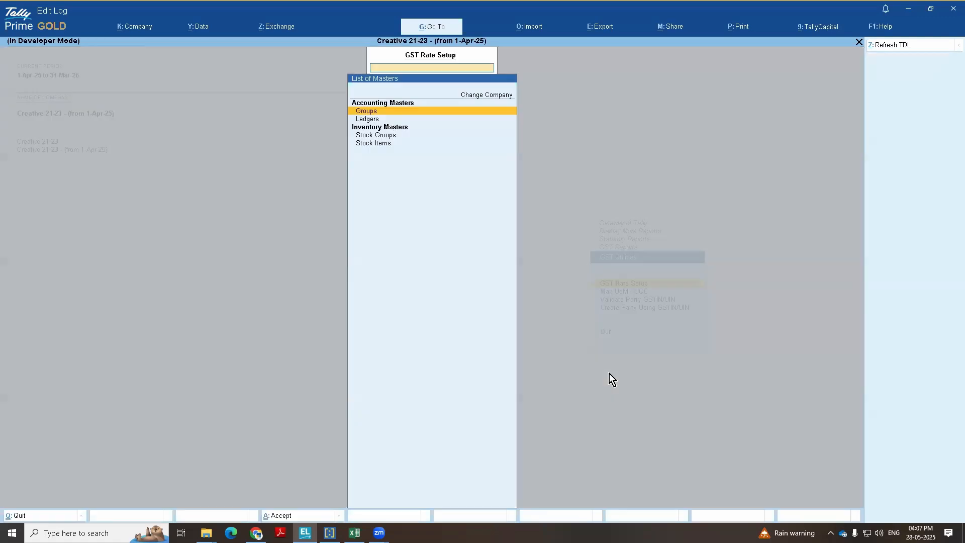
key("alt+Tab")
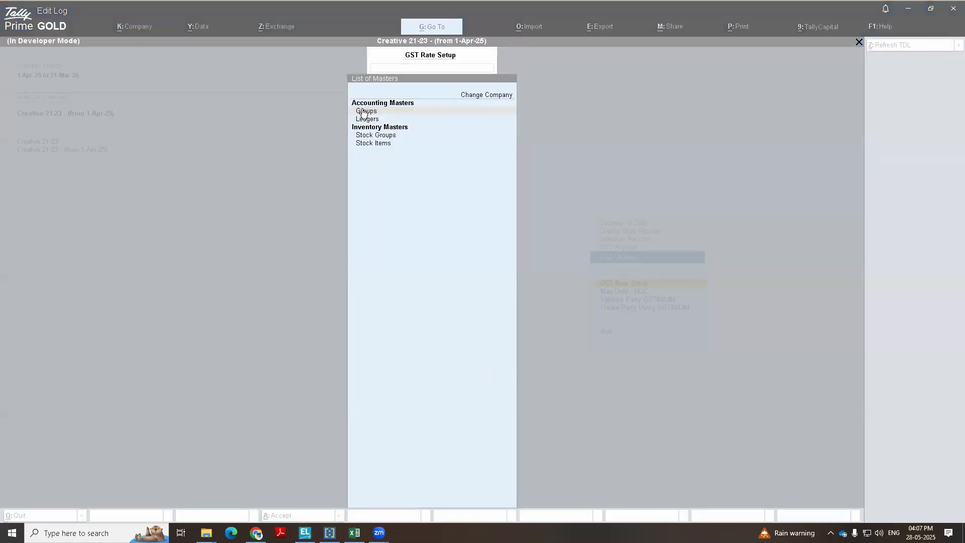
left_click(439, 118)
key("Return")
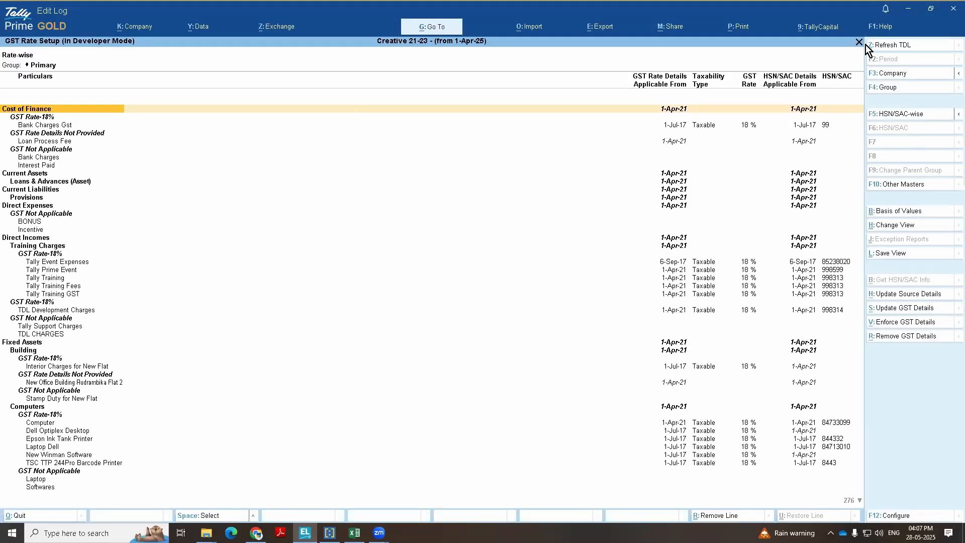
Open TDLs & AddOns from Help and go to the local TDL configuration
left_click(883, 29)
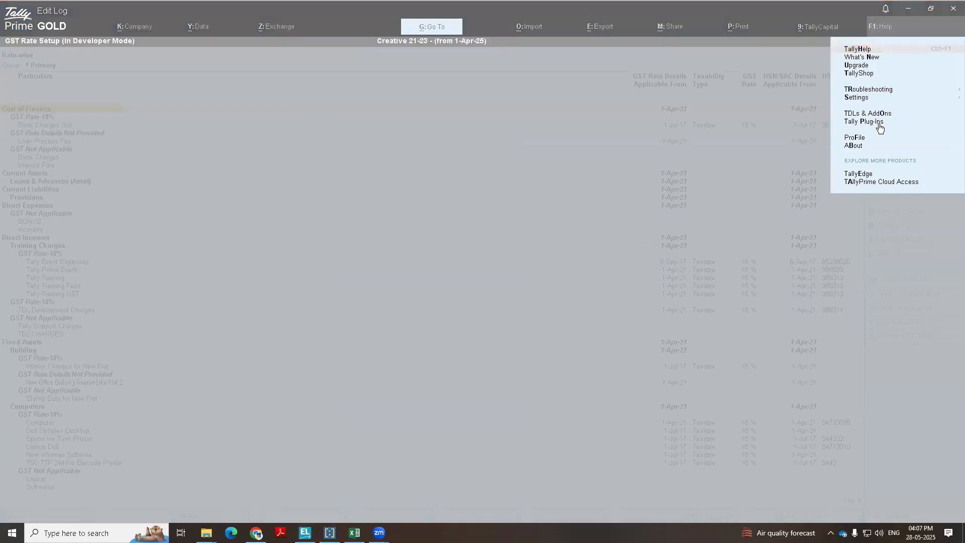
left_click(880, 29)
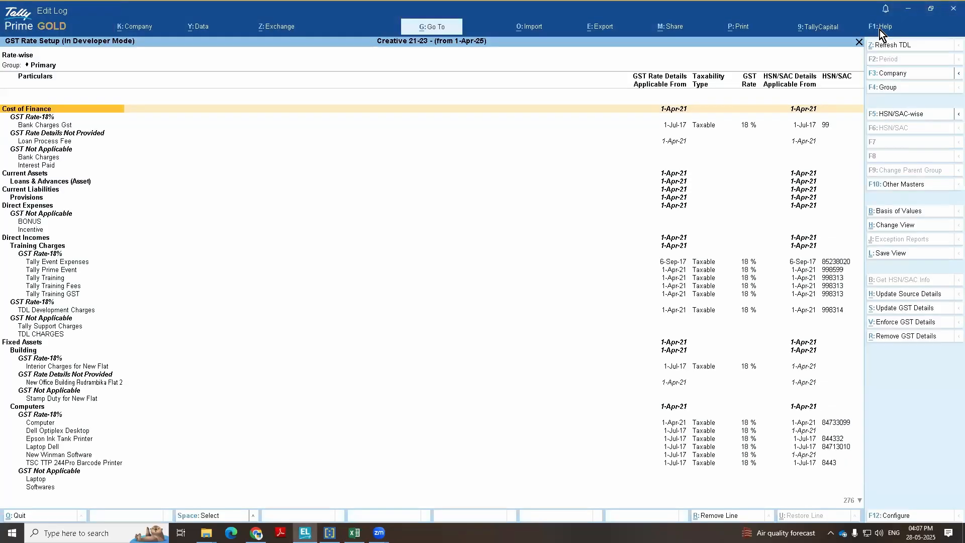
left_click(880, 29)
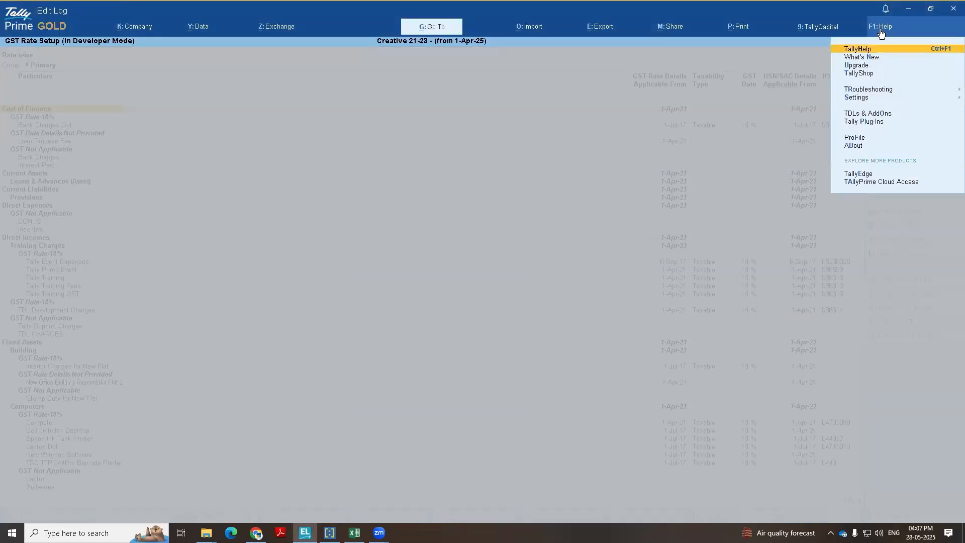
left_click(876, 114)
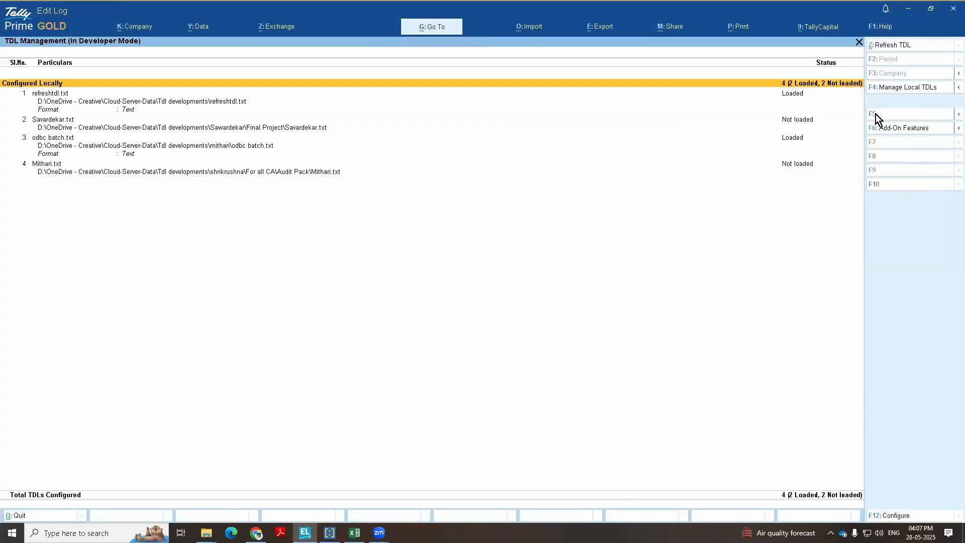
left_click(903, 90)
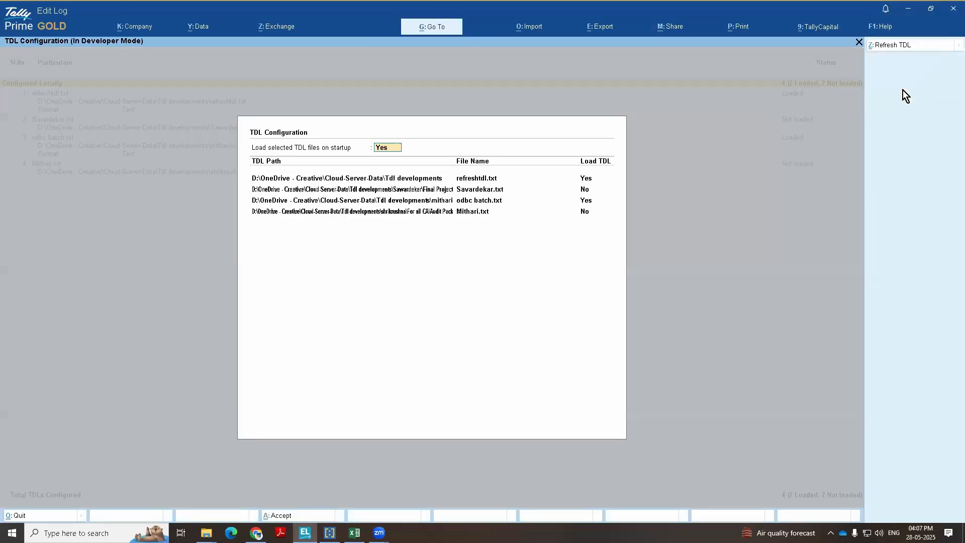
Browse drive F:\ for a TDL file to add to the local TDL list without selecting one
key("alt+Tab")
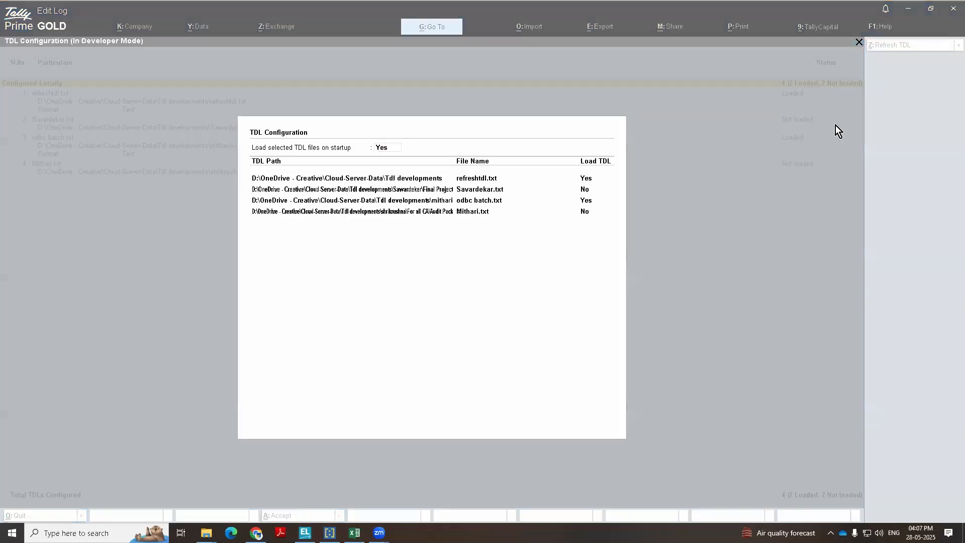
left_click(589, 211)
key("Return")
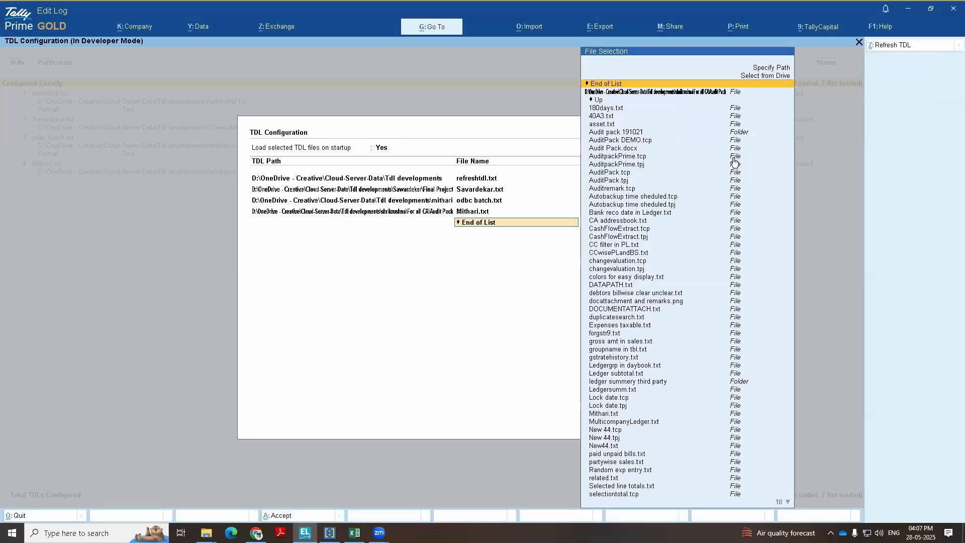
key("Down")
key("Up")
key("Up")
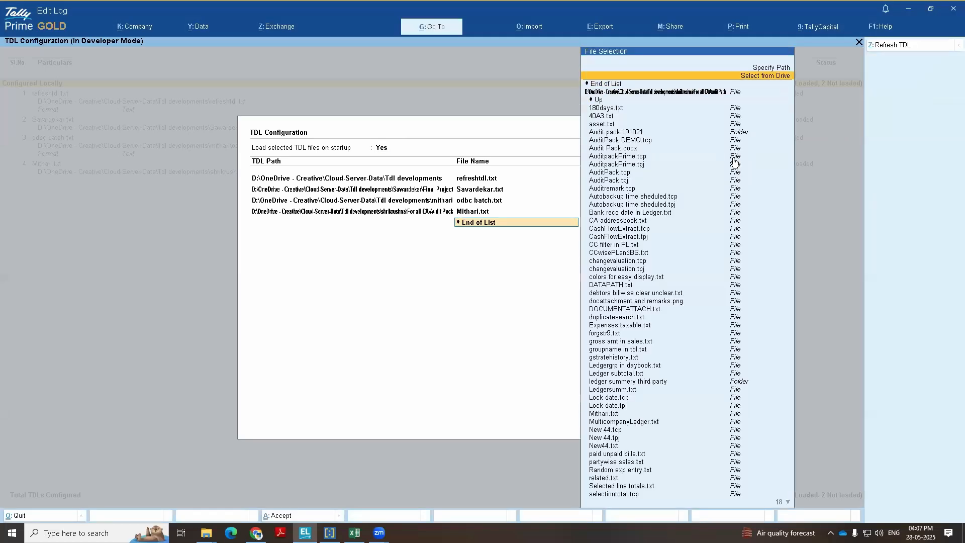
key("Return")
key("Down")
key("Down")
key("Down")
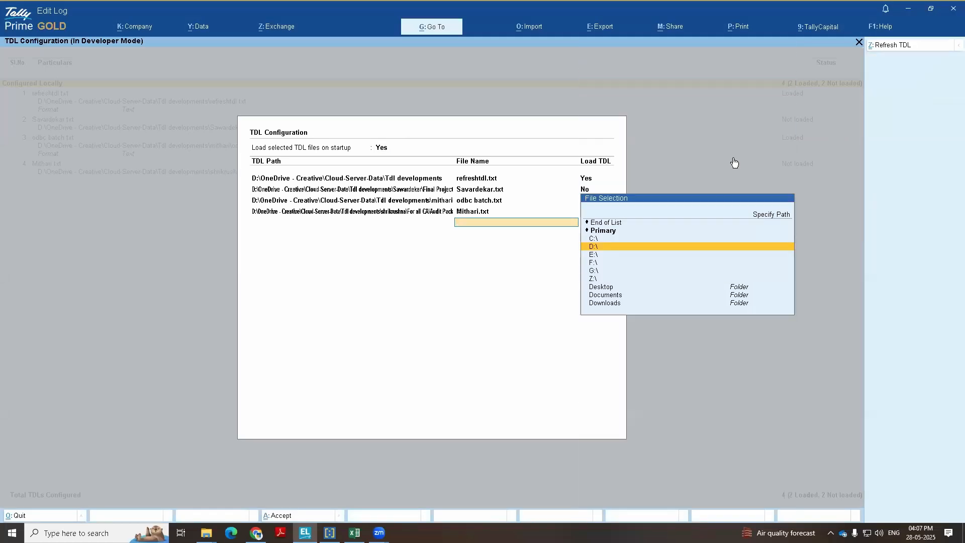
key("Return")
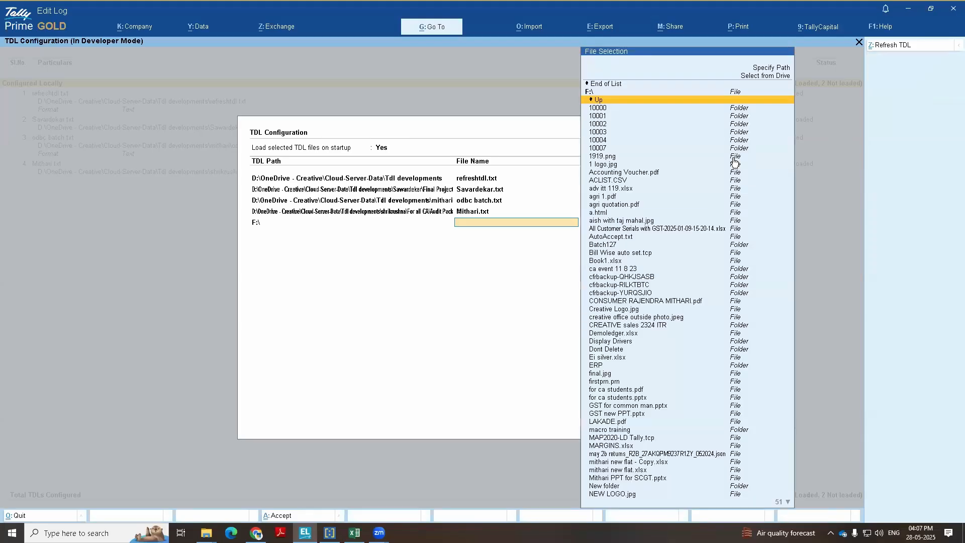
key("Escape")
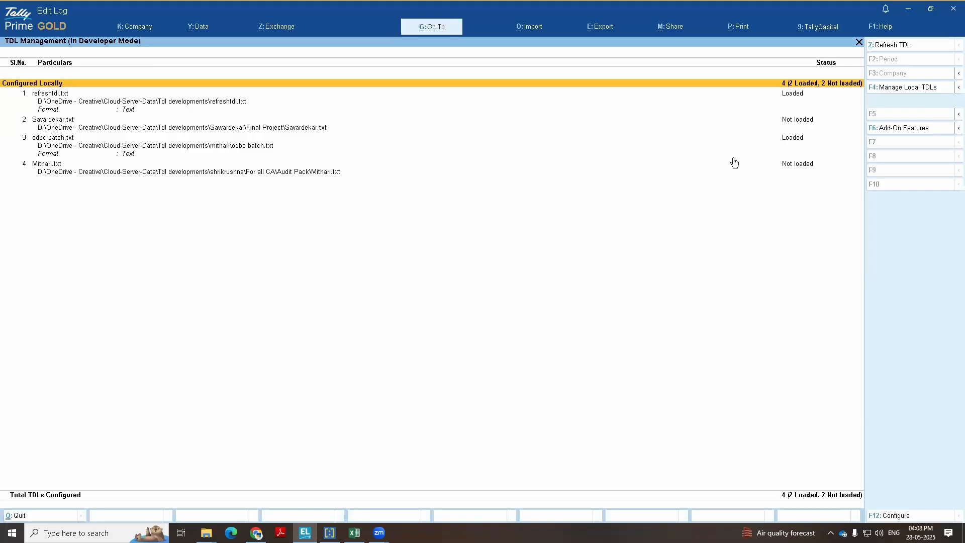
Return to the Gateway of Tally and open the Sales Register voucher list from Display More Reports
key("Escape")
key("Escape")
key("Escape")
key("Escape")
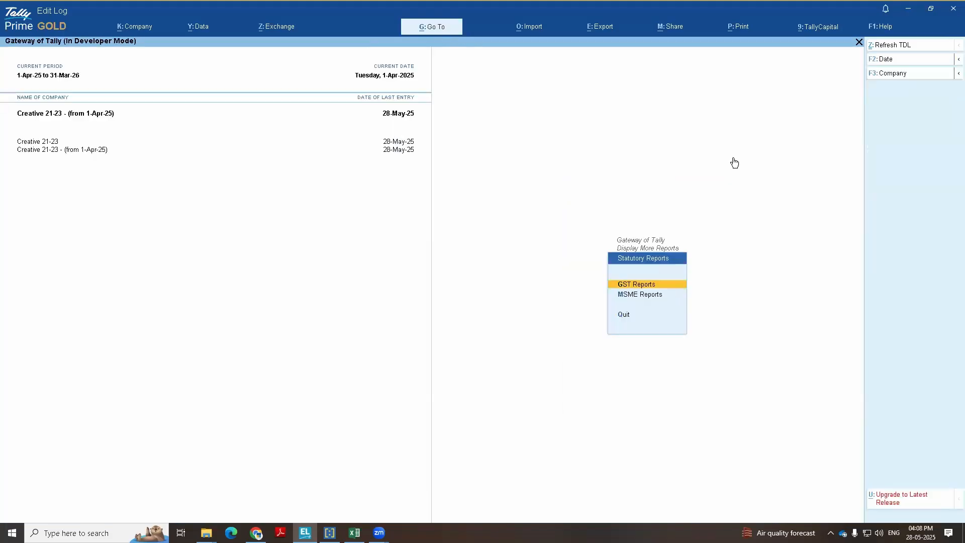
key("Escape")
key("Escape")
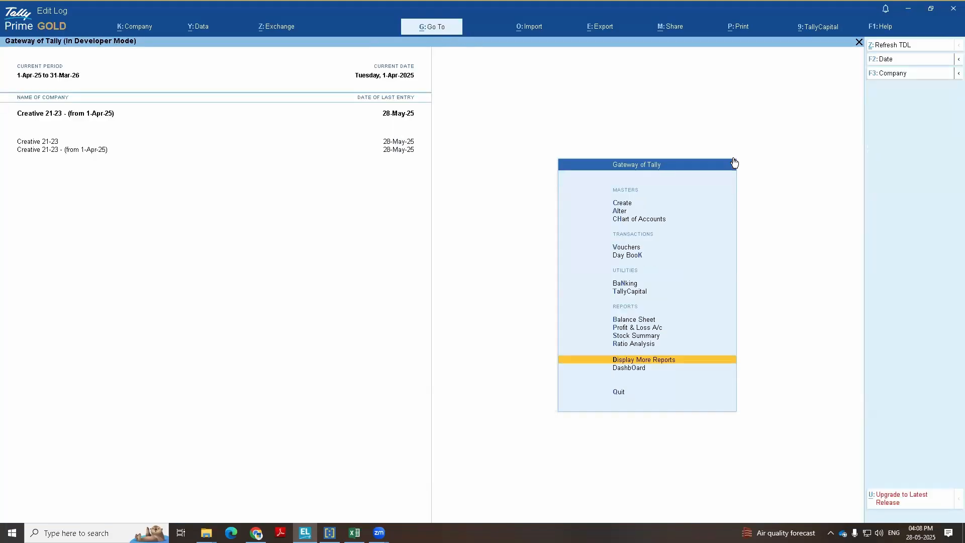
key("d")
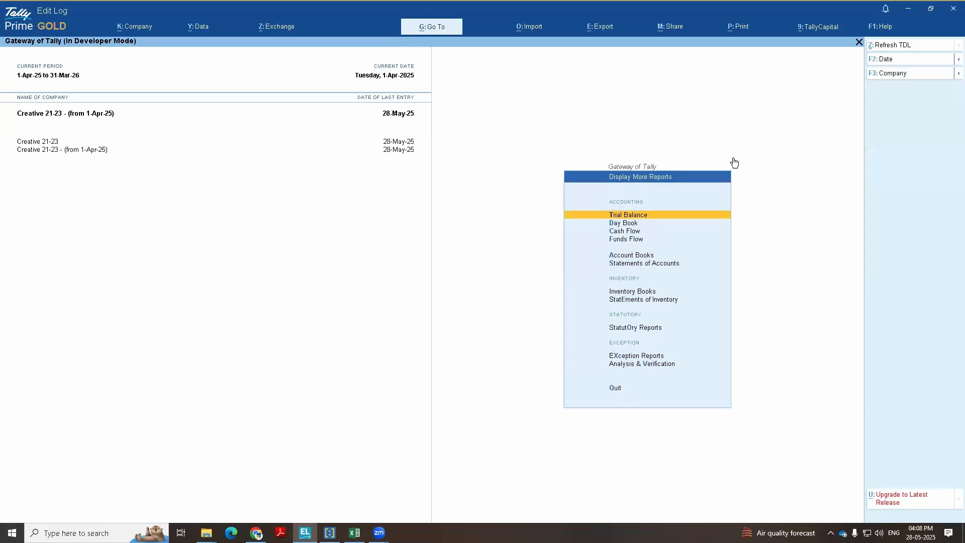
key("a")
key("s")
key("Return")
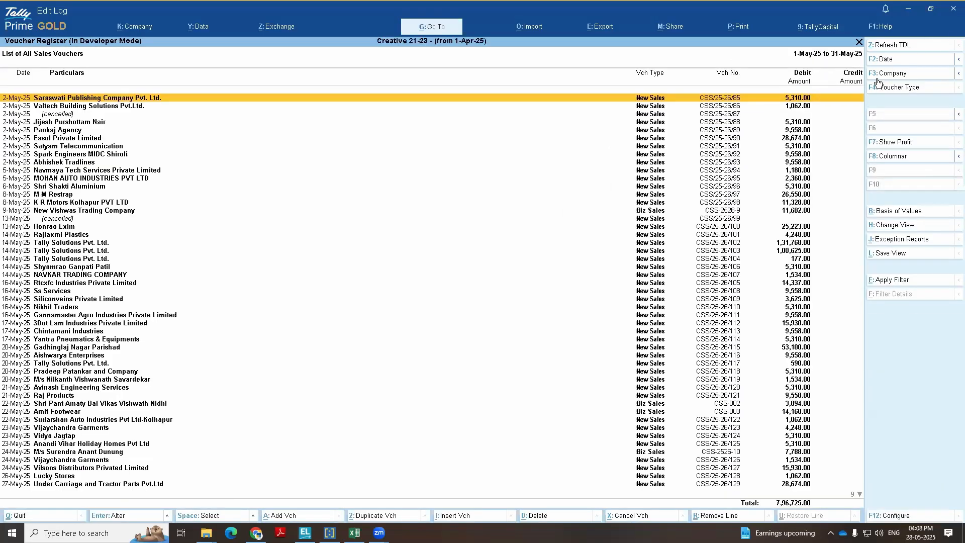
Open the columnar register options for the sales vouchers and leave them without changes
left_click(892, 157)
left_click(892, 156)
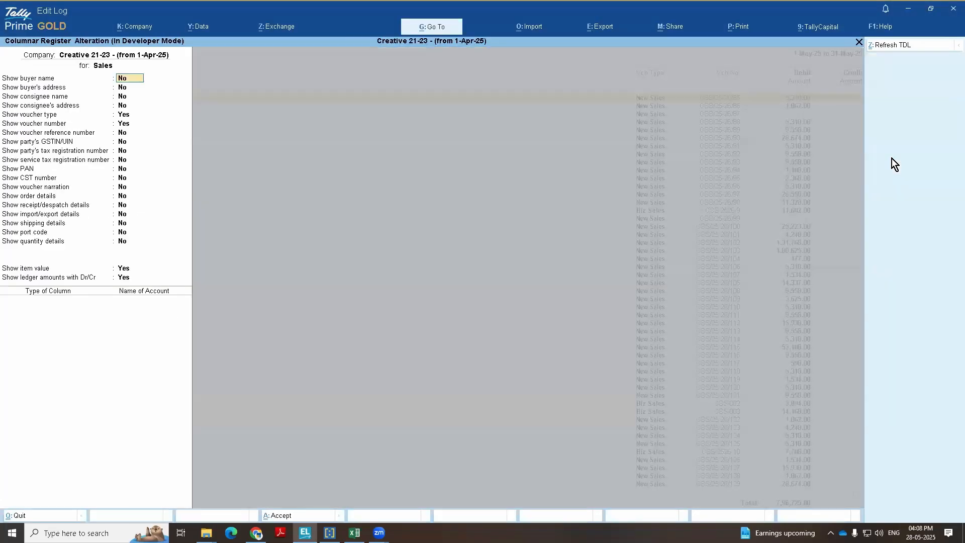
left_click(124, 279)
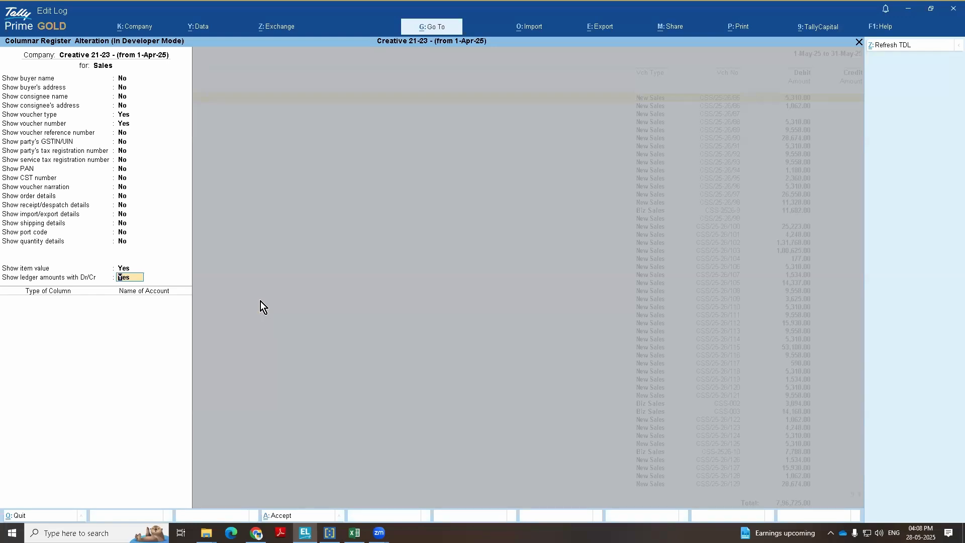
key("Escape")
key("Escape")
key("y")
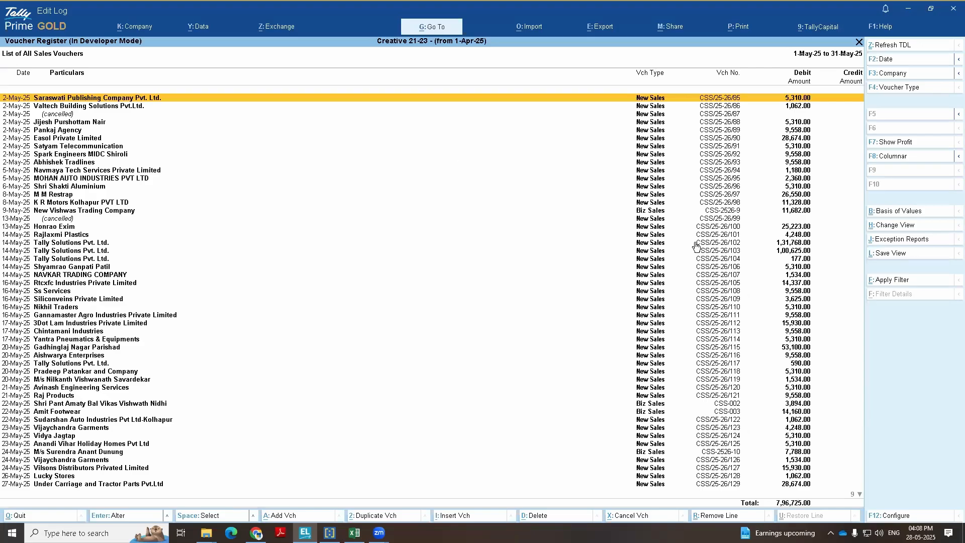
Switch to Excel and add a new blank worksheet after Sheet8
key("alt+Tab")
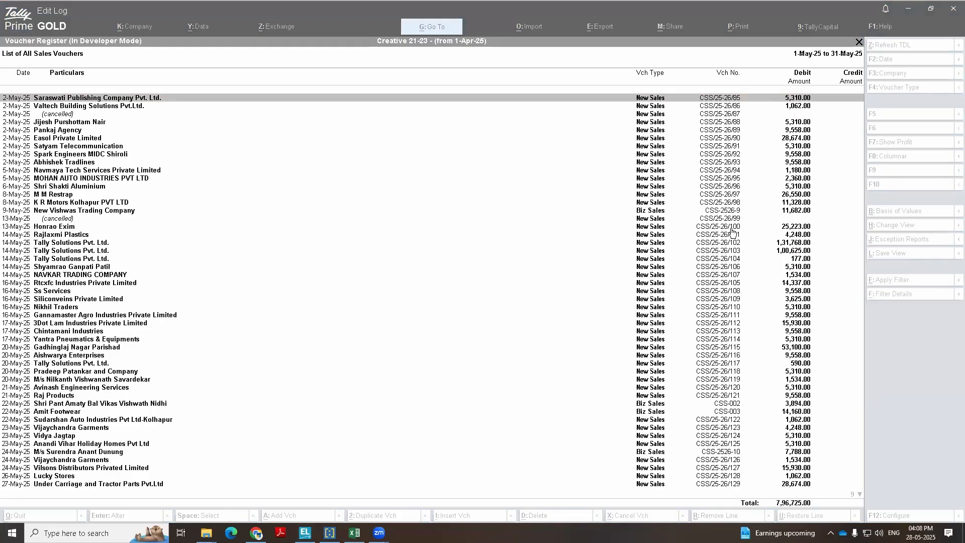
left_click(327, 284)
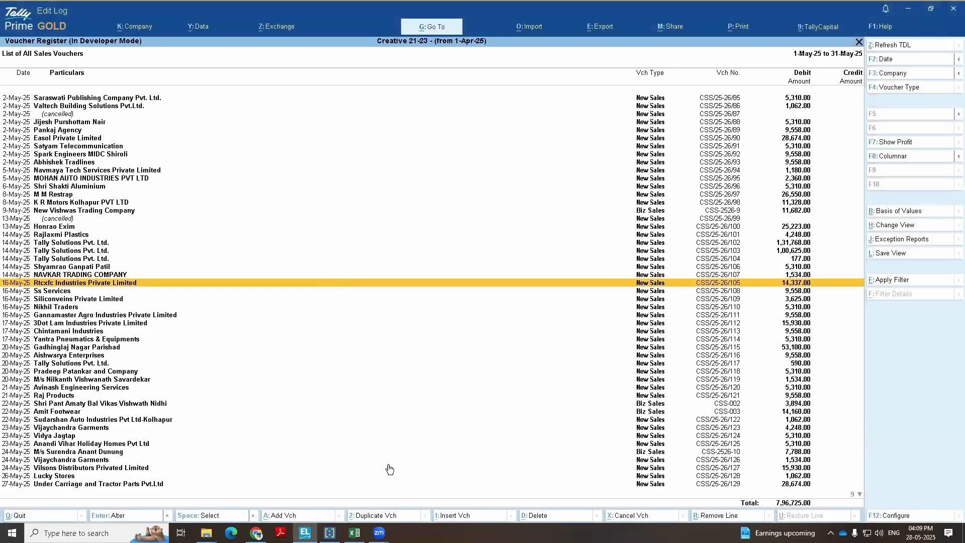
mouse_move(354, 533)
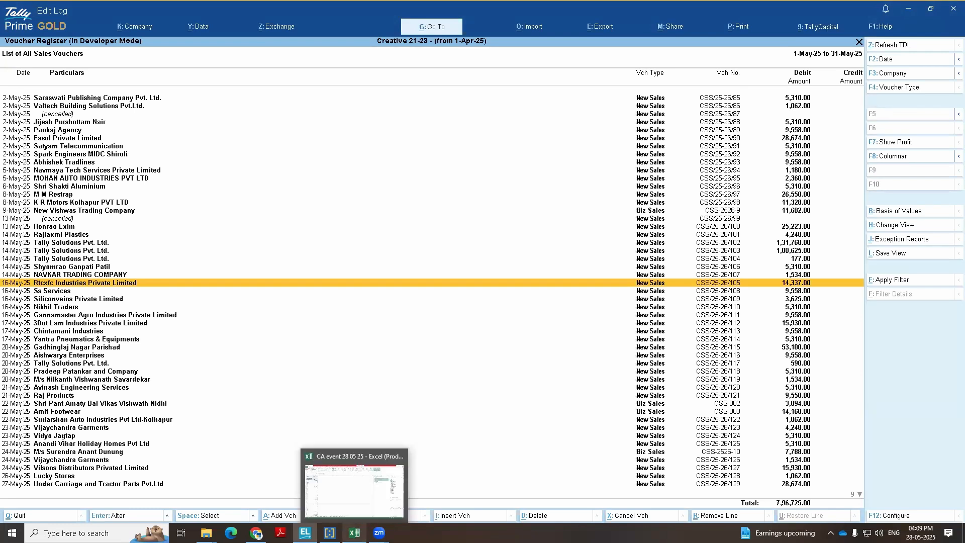
left_click(382, 484)
left_click(186, 506)
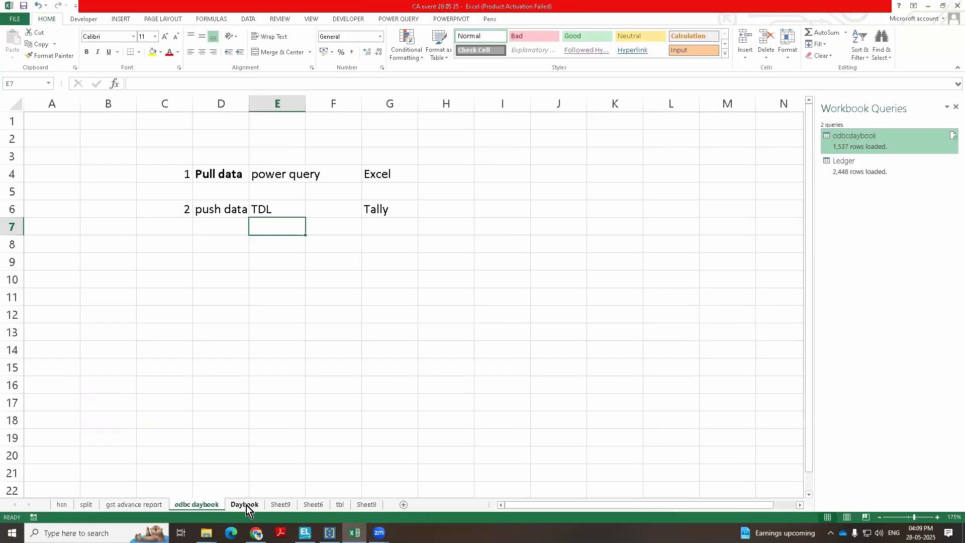
left_click(366, 506)
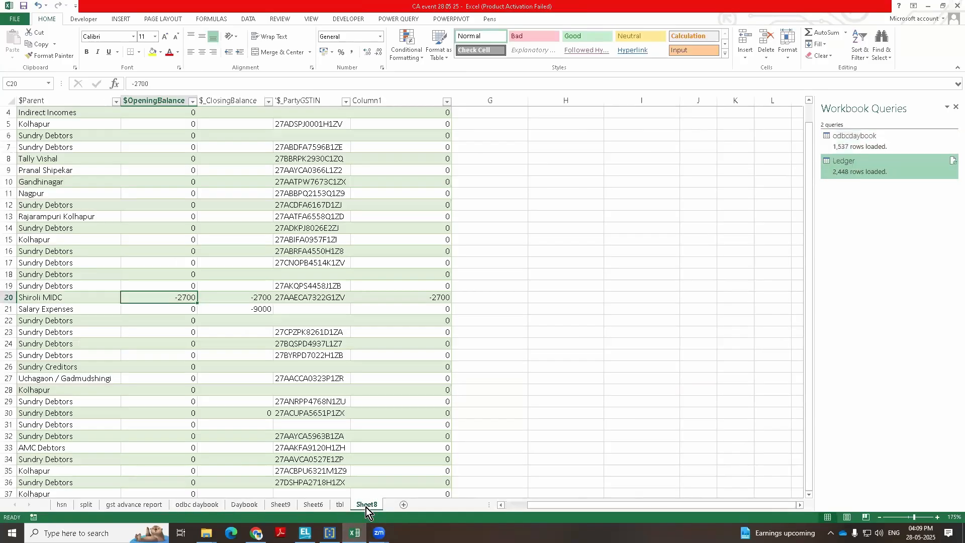
left_click(400, 505)
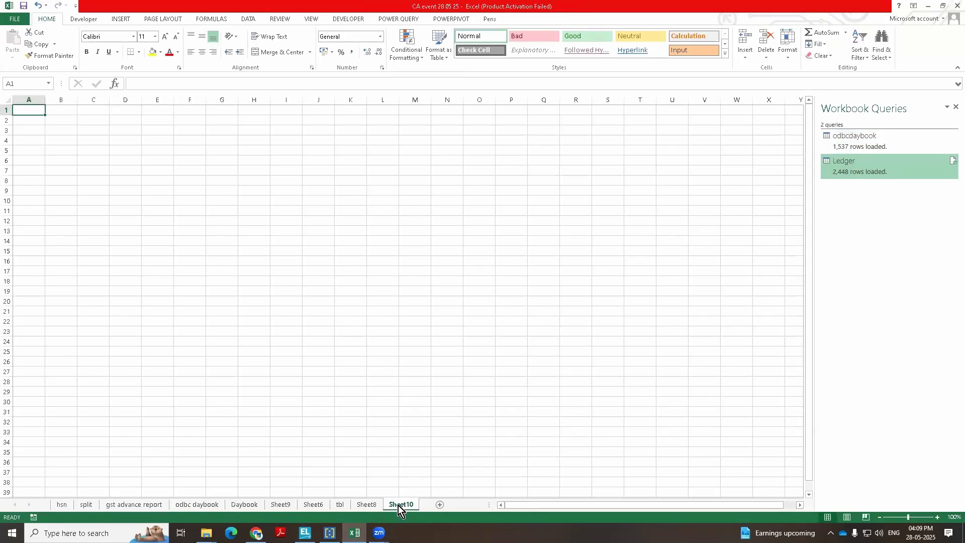
Start a Power Query import from ODBC using the TallyODBC64_9000 data source
left_click(252, 20)
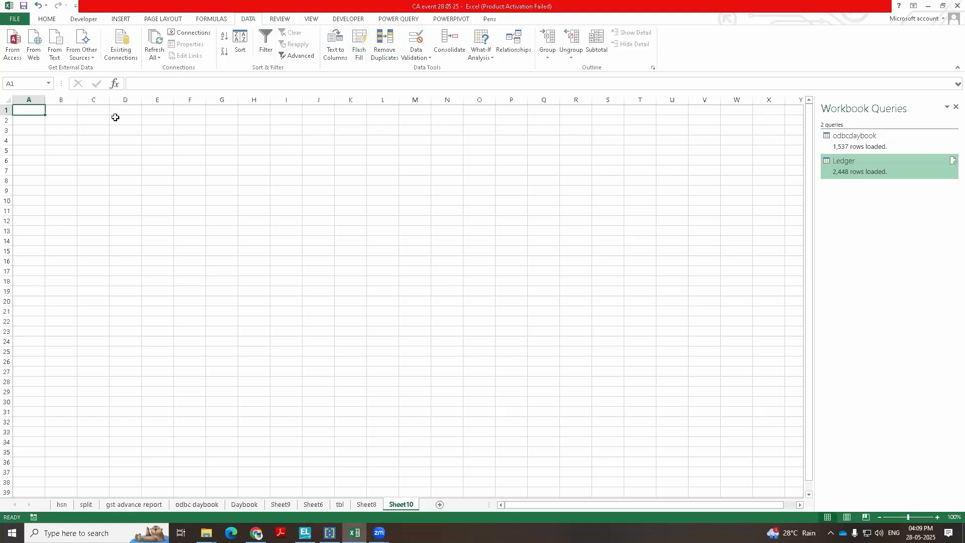
left_click(94, 54)
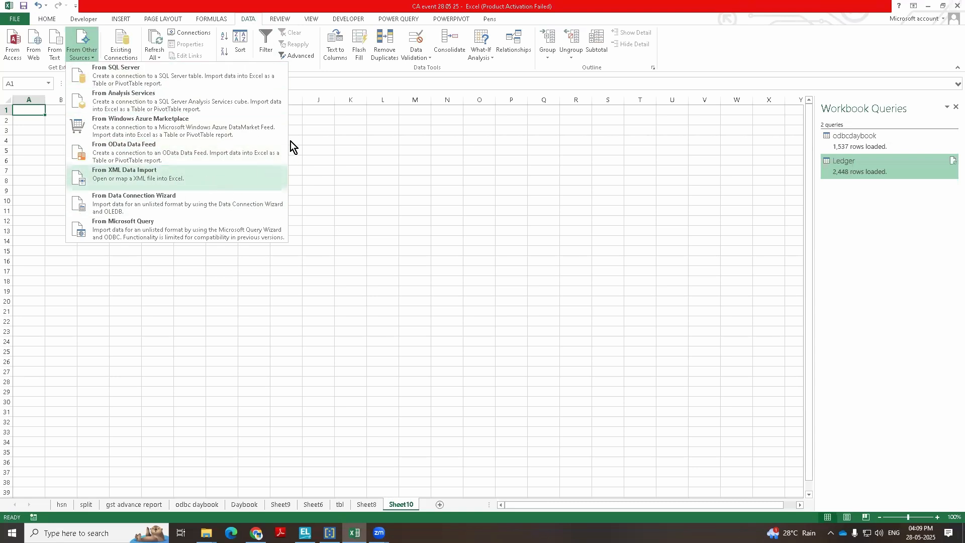
left_click(400, 19)
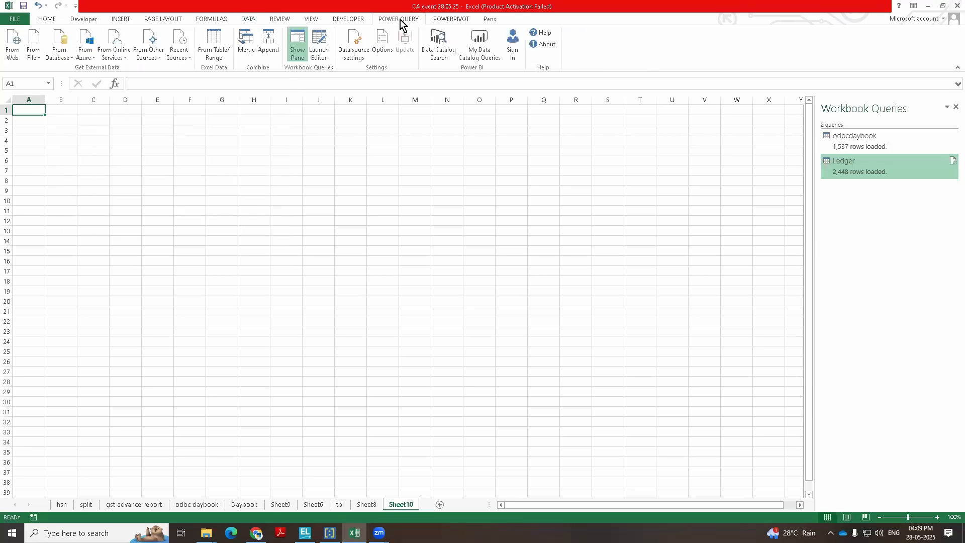
left_click(151, 55)
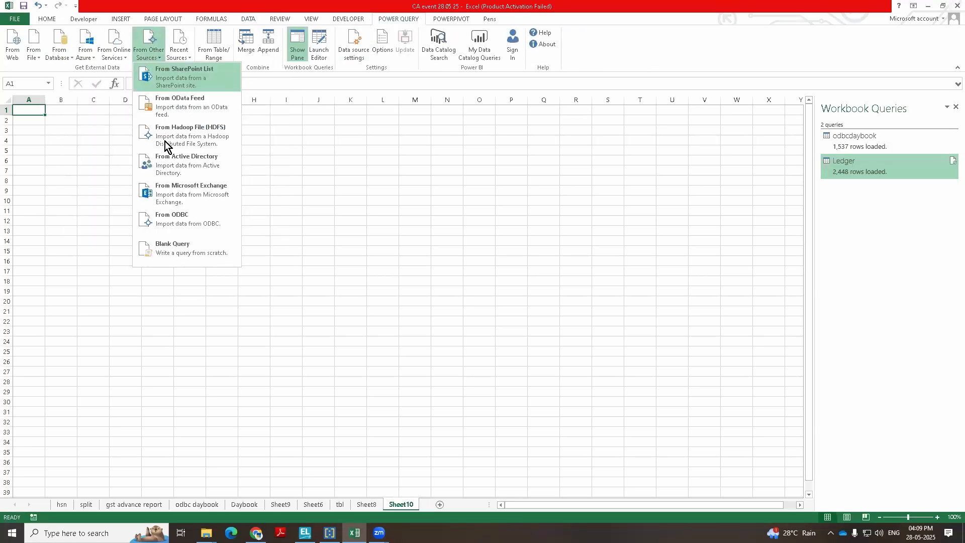
left_click(170, 219)
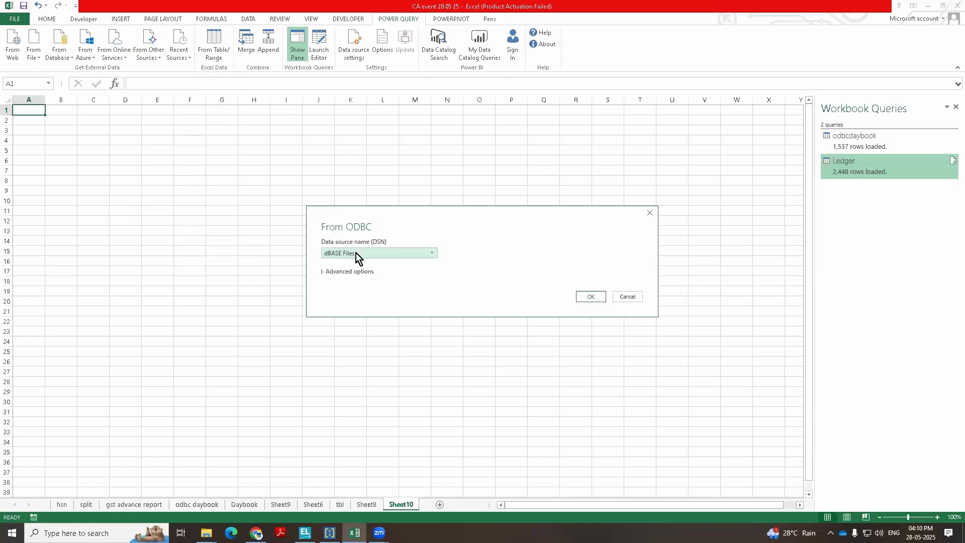
left_click(368, 252)
left_click(369, 294)
left_click(591, 297)
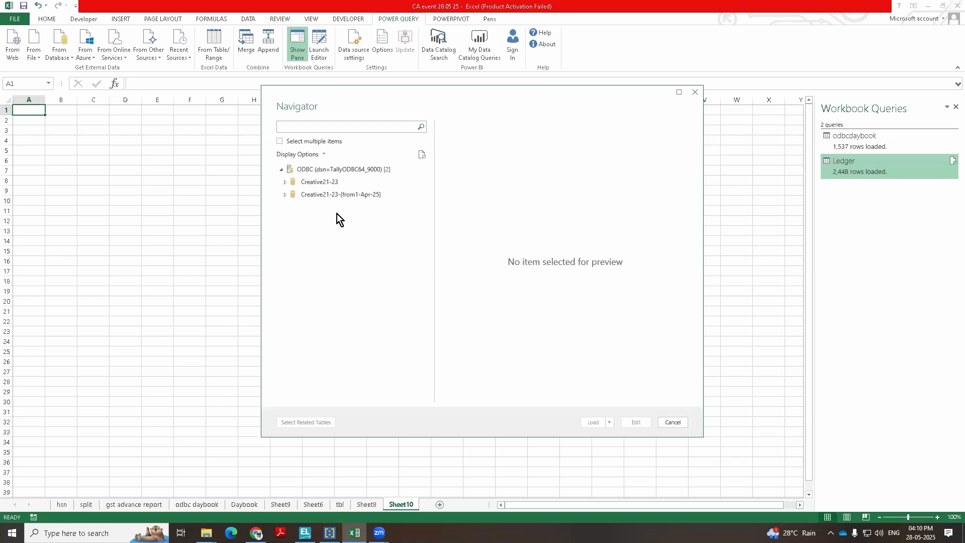
In the navigator, expand the Creative21-23-(from1-Apr-25) company's admin folder, search for odbc and select the odbcdaybook table
double_click(305, 194)
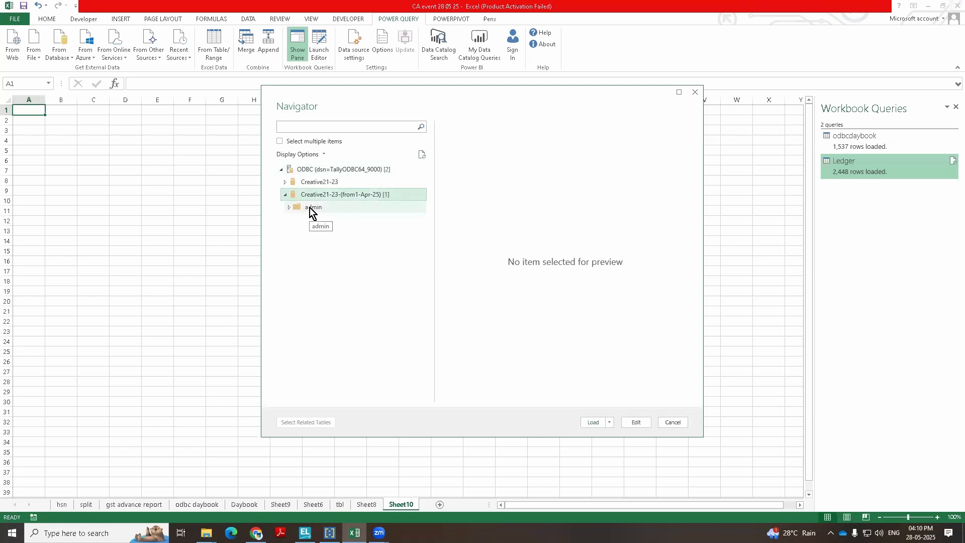
double_click(310, 208)
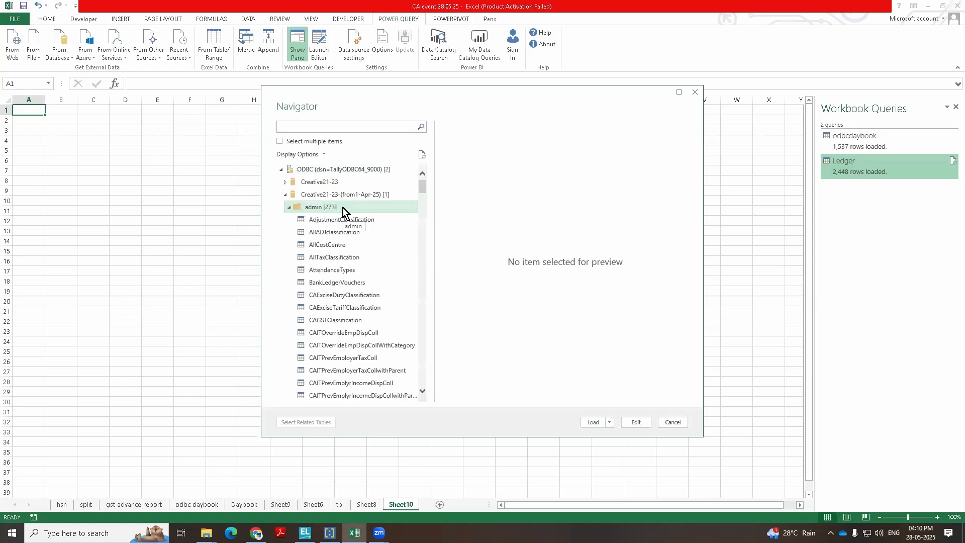
left_click(302, 127)
type("odbc")
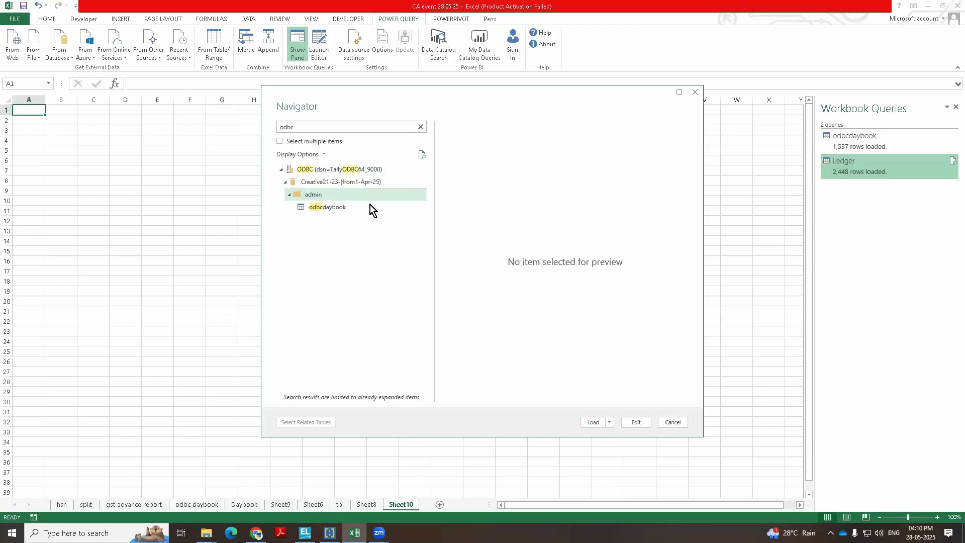
left_click(352, 208)
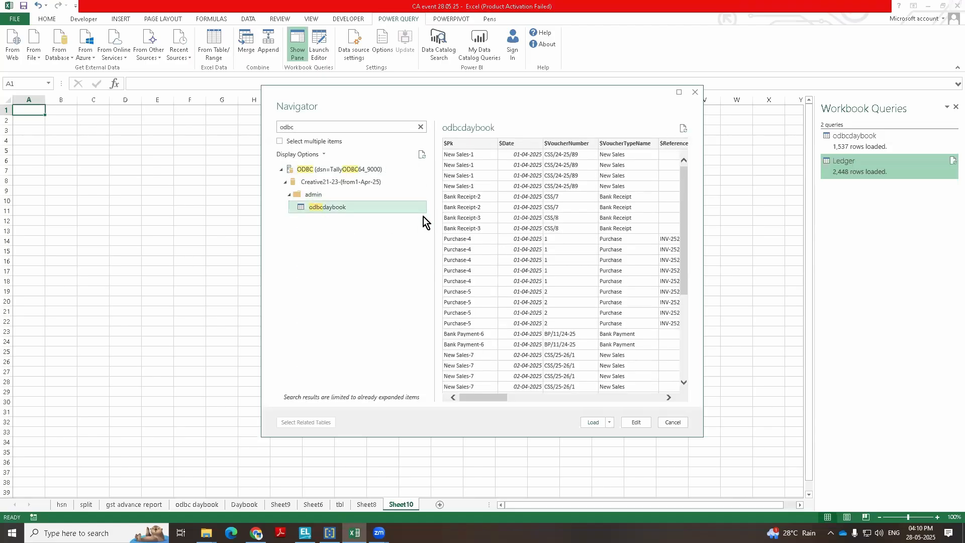
Switch to TallyPrime Developer to examine the odbcdaybook collection definition, then return to the Excel navigator
mouse_move(330, 533)
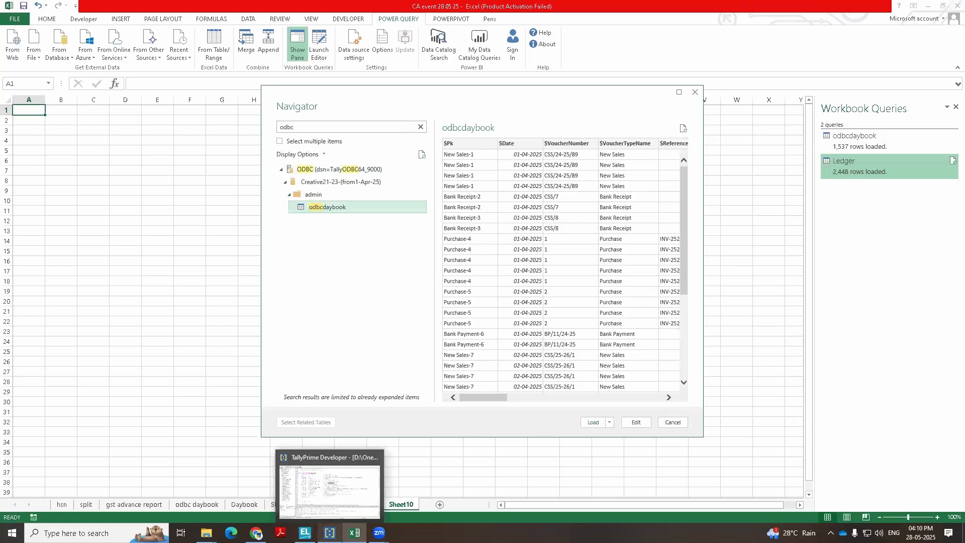
left_click(329, 491)
double_click(313, 85)
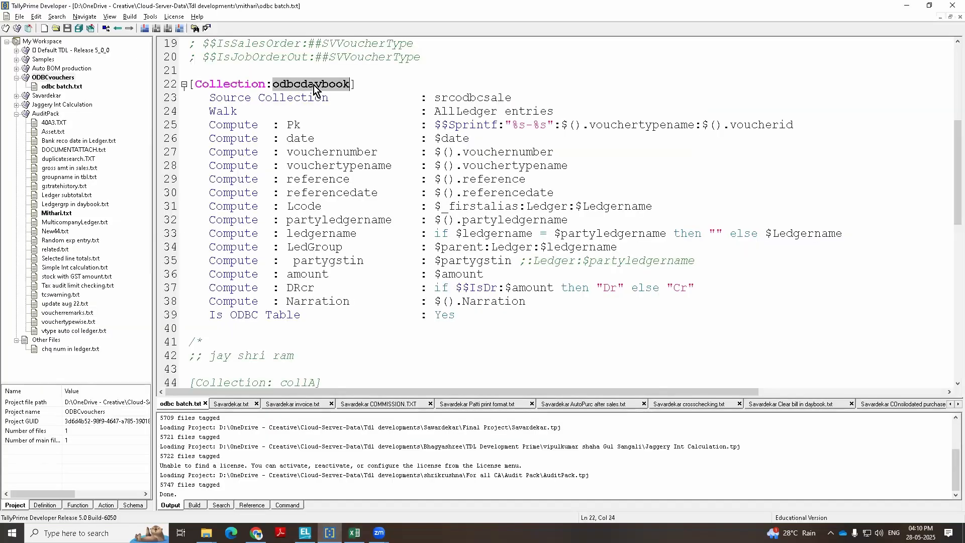
left_click(379, 533)
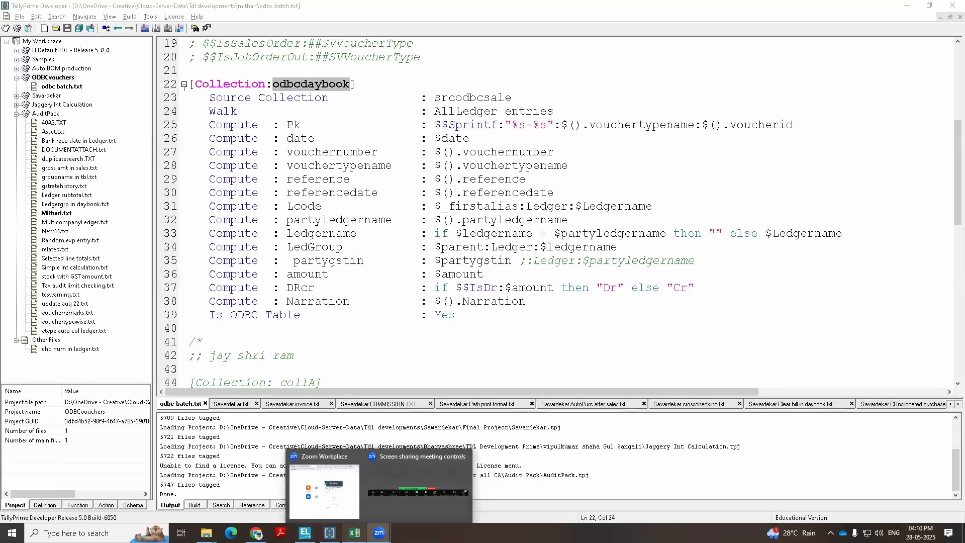
left_click(354, 533)
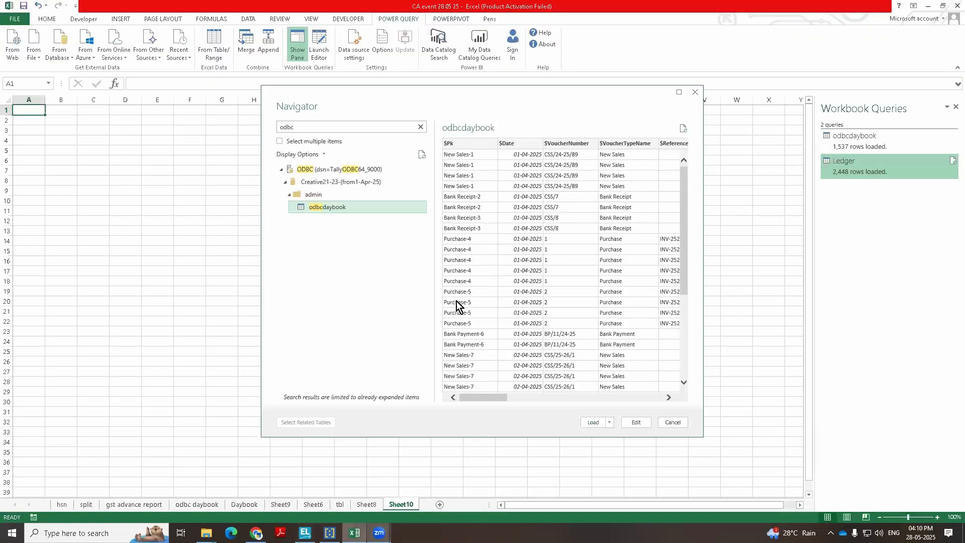
Load the odbcdaybook table into the new worksheet and open its query in the Power Query Editor
left_click(591, 423)
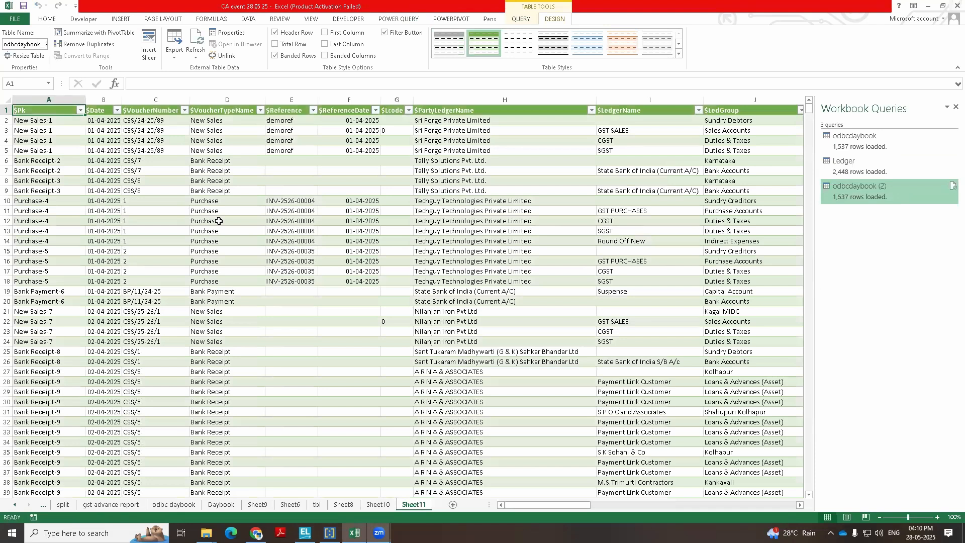
left_click(373, 202)
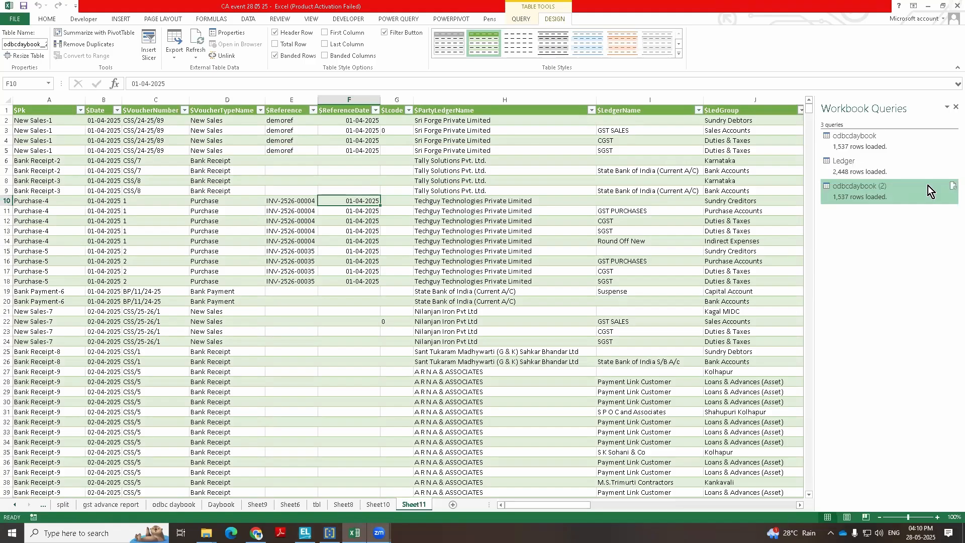
mouse_move(928, 186)
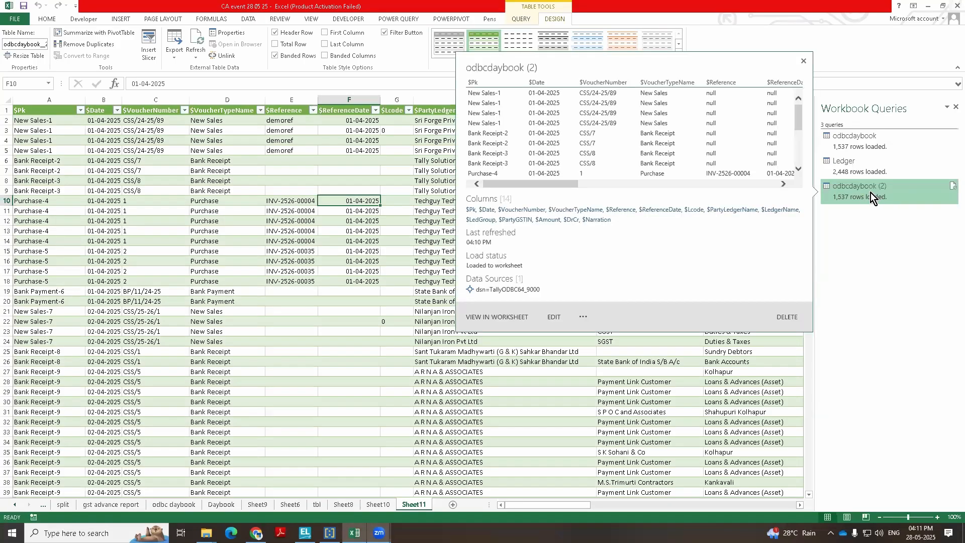
double_click(871, 192)
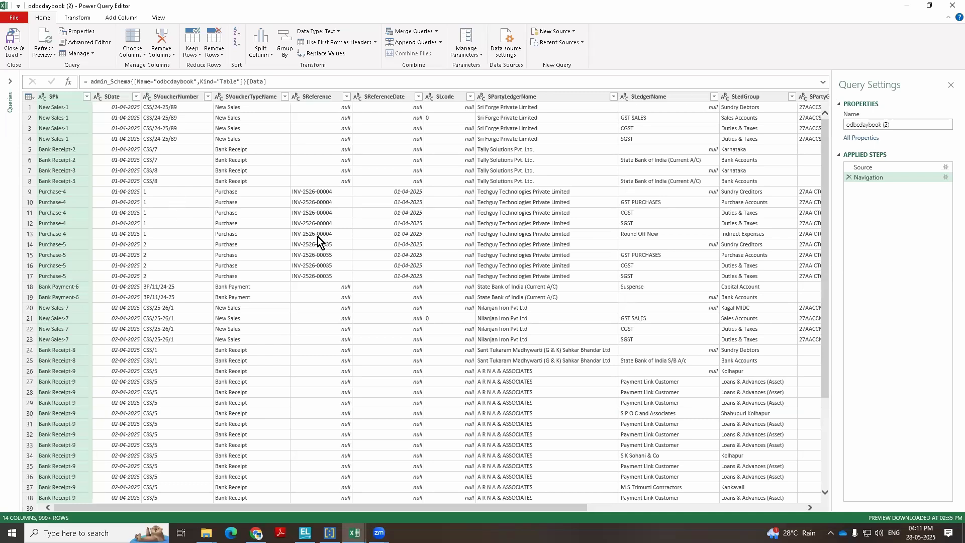
Change the data type of the $Date and $ReferenceDate columns to Date
left_click(97, 95)
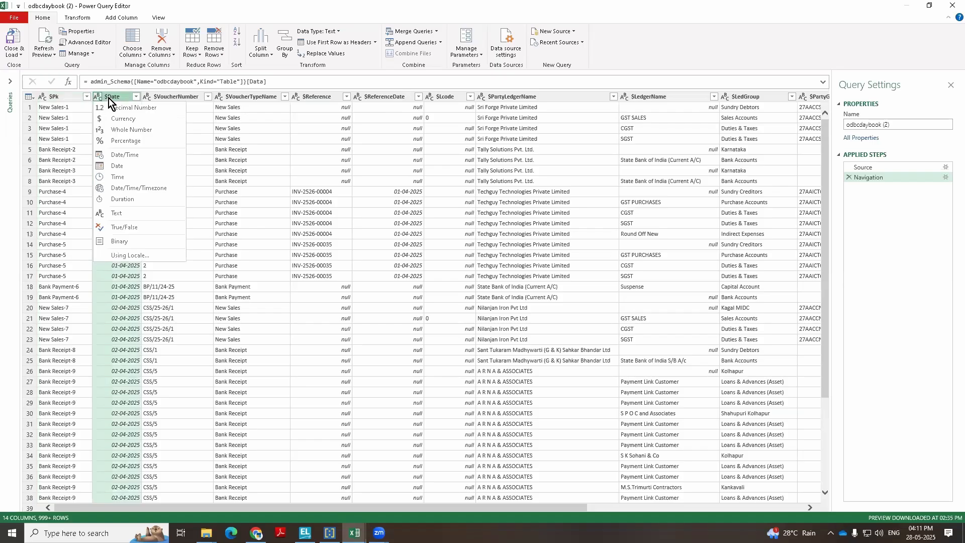
left_click(138, 168)
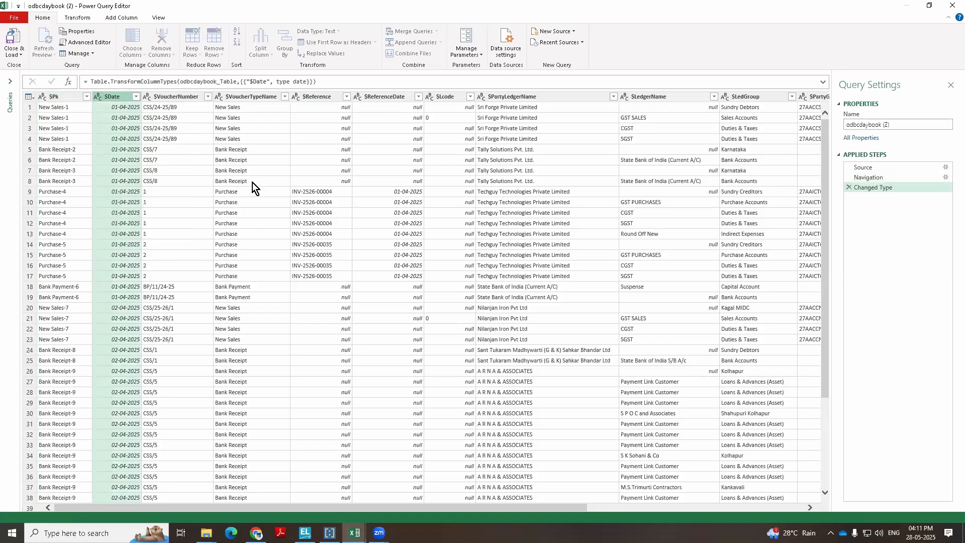
left_click(398, 193)
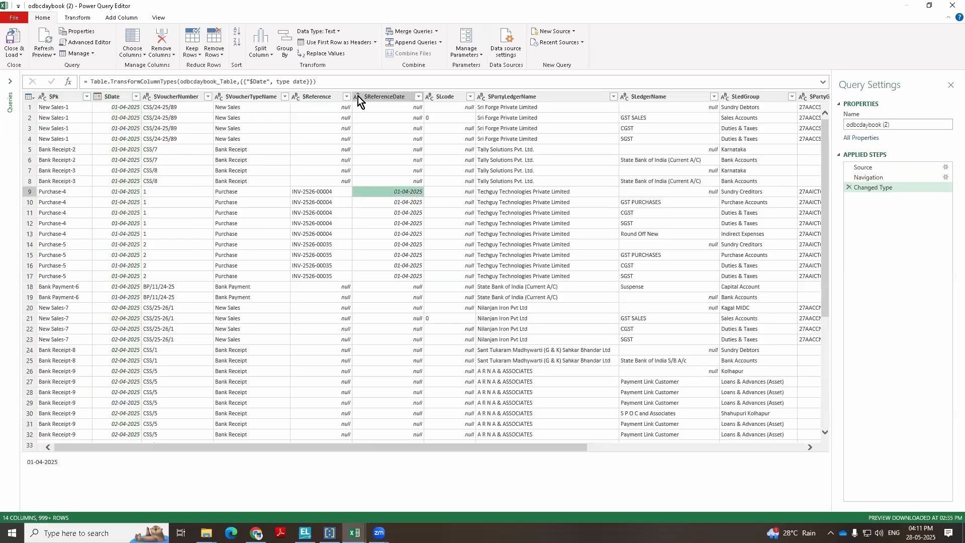
left_click(358, 96)
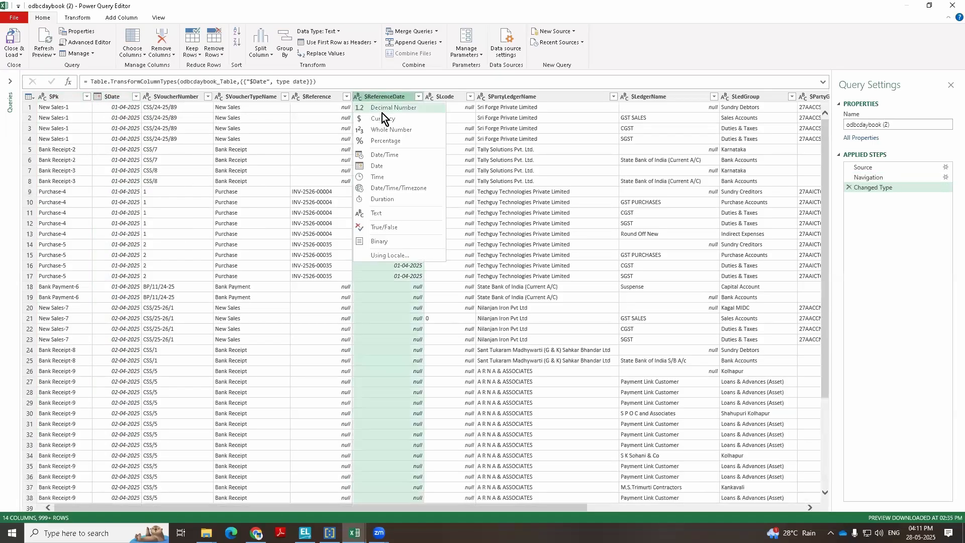
left_click(395, 167)
Change the $Amount column's data type to Decimal Number
left_click(649, 163)
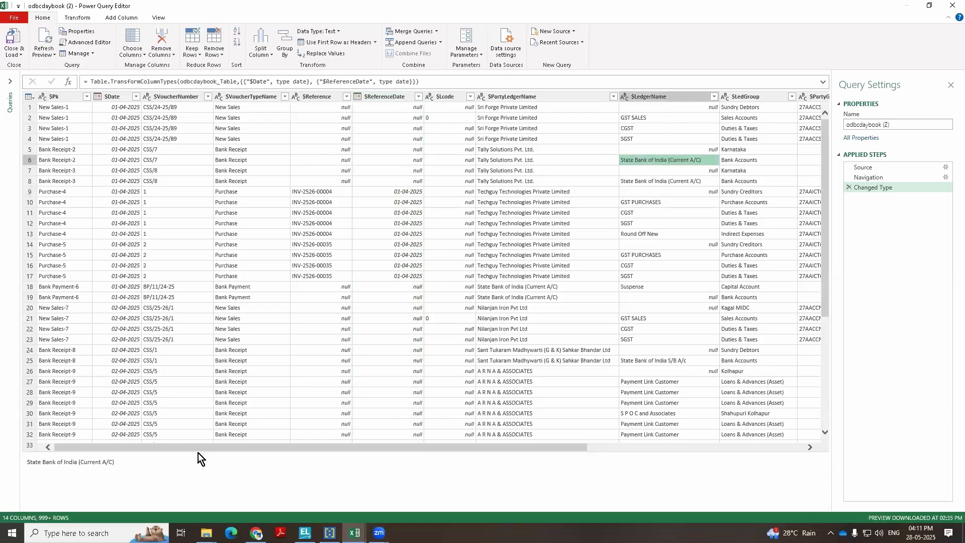
left_click_drag(196, 450, 460, 451)
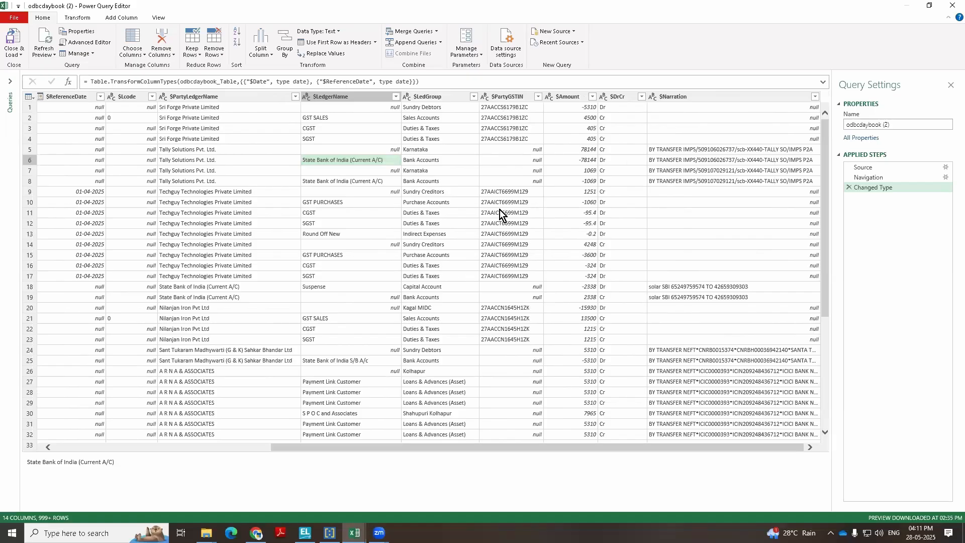
left_click(570, 150)
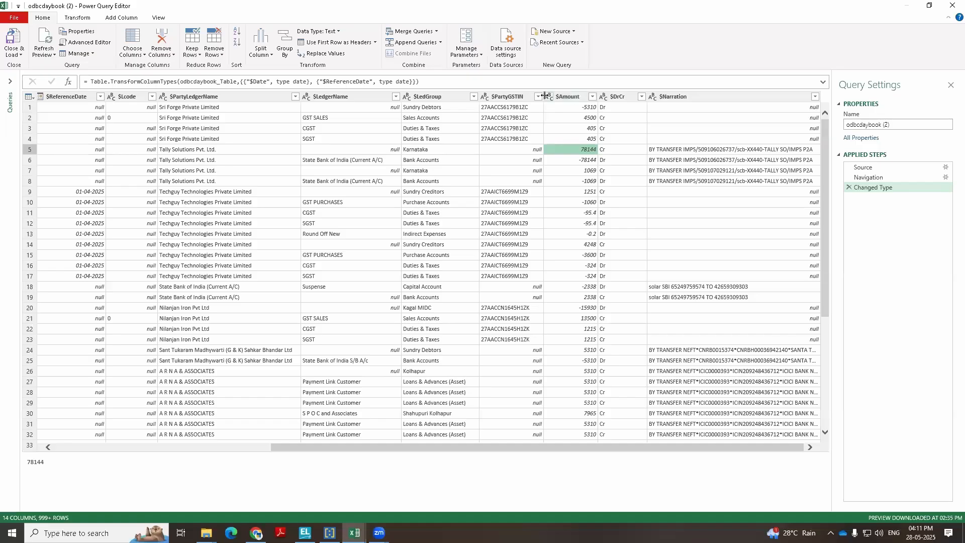
left_click(553, 99)
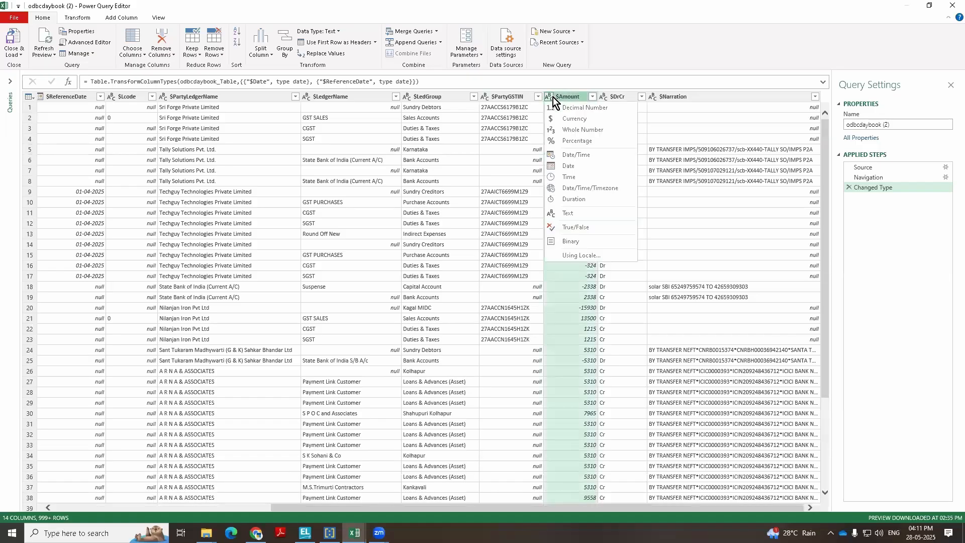
left_click(585, 109)
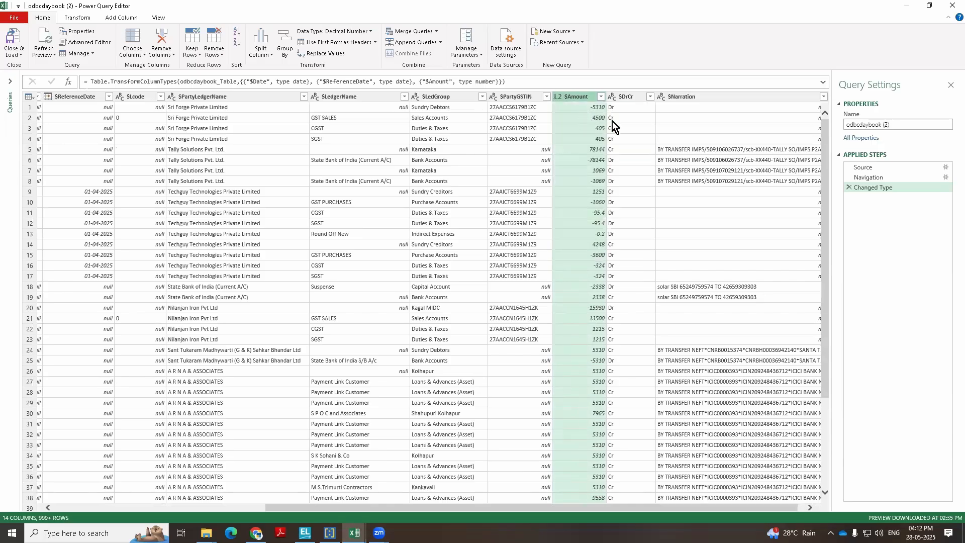
Close and load the edited query back to the worksheet
left_click(12, 42)
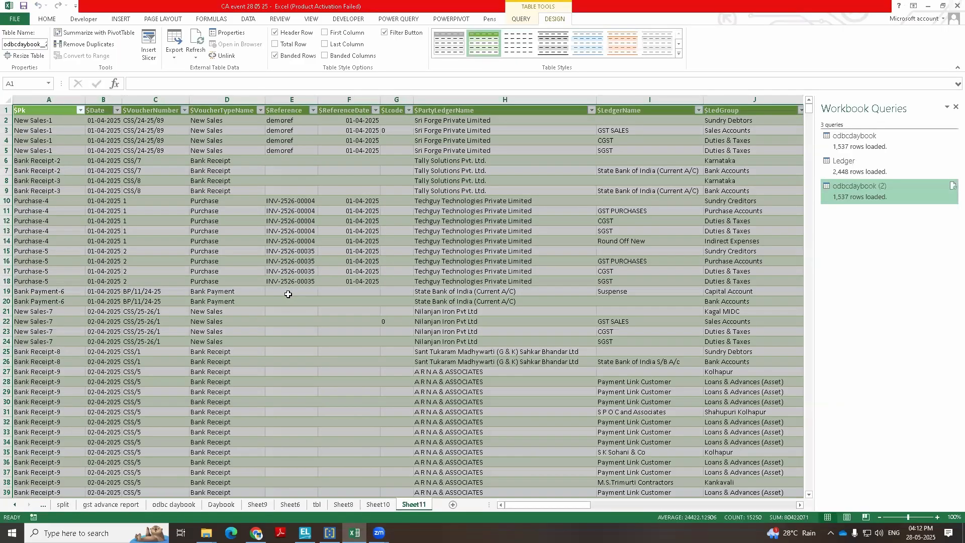
left_click(373, 272)
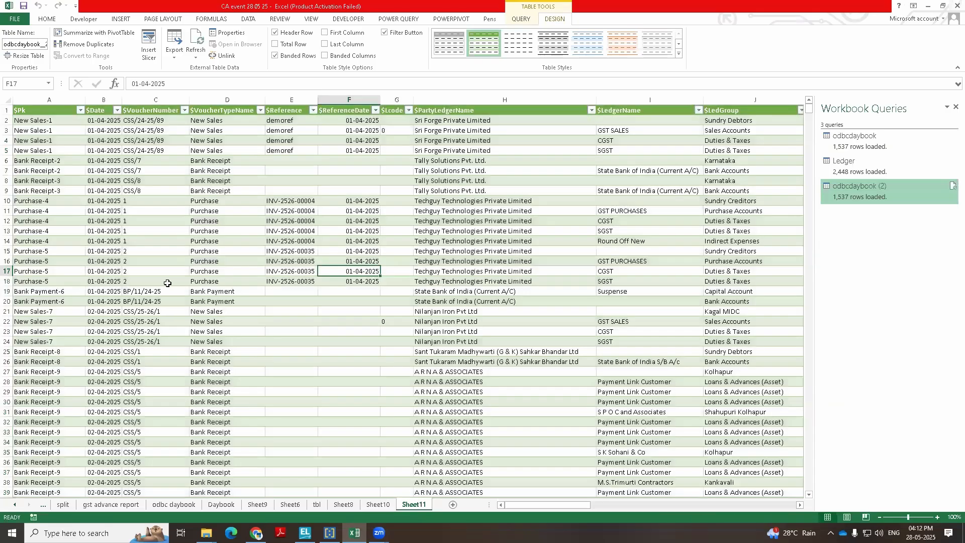
left_click(207, 274)
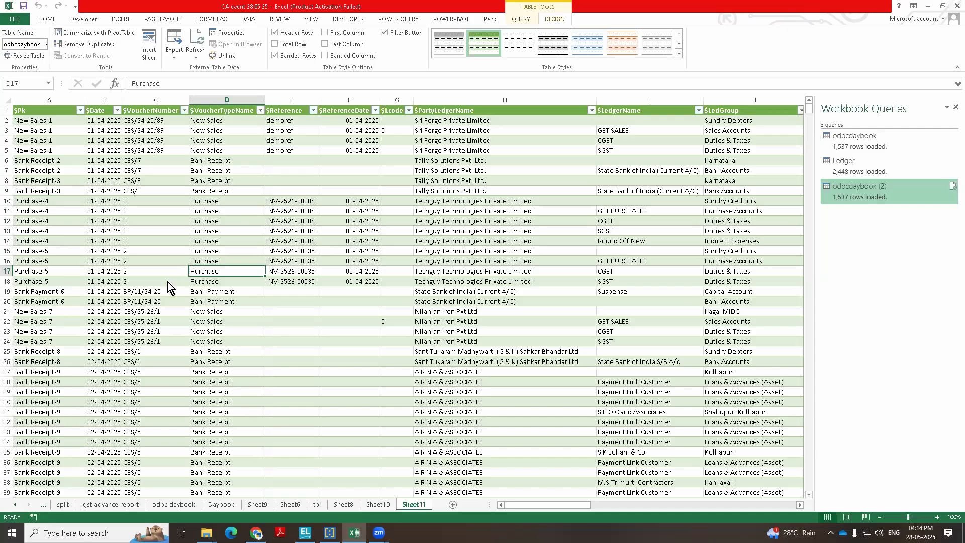
Switch to the browser and open tallyeducation.com in a new tab
key("alt+Tab")
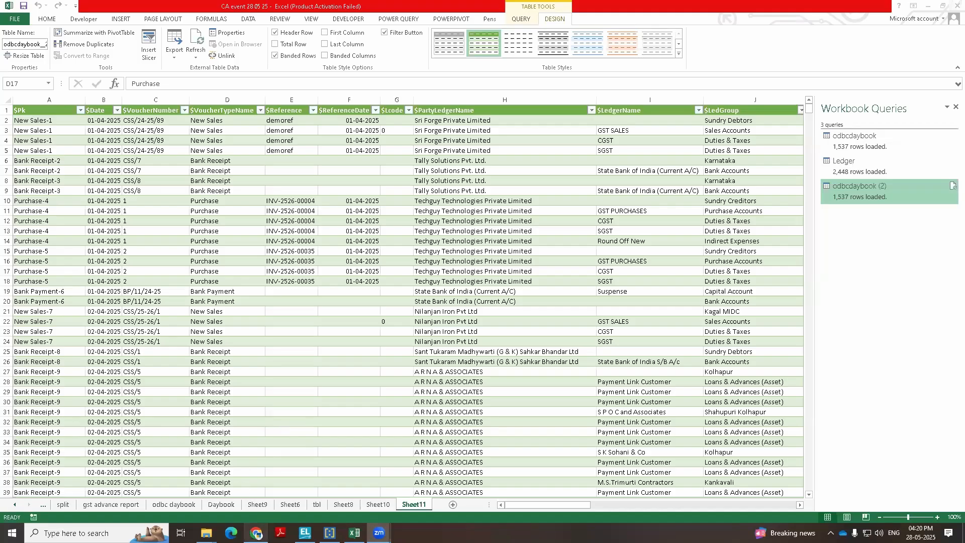
left_click(256, 533)
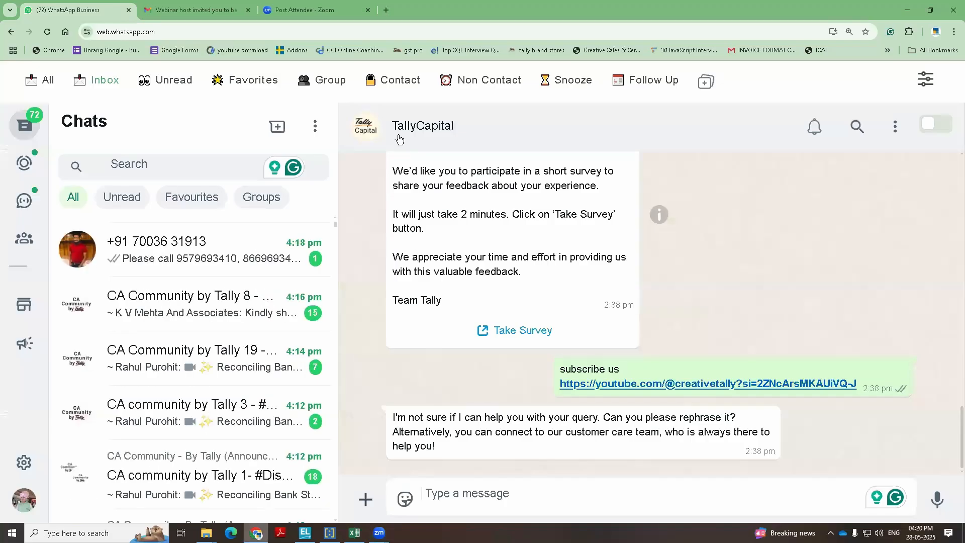
left_click(386, 10)
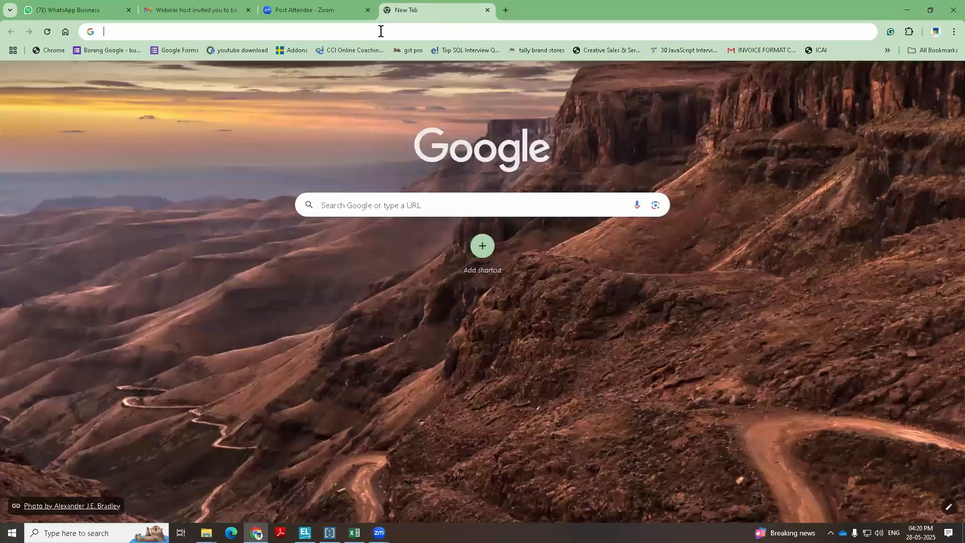
left_click(380, 31)
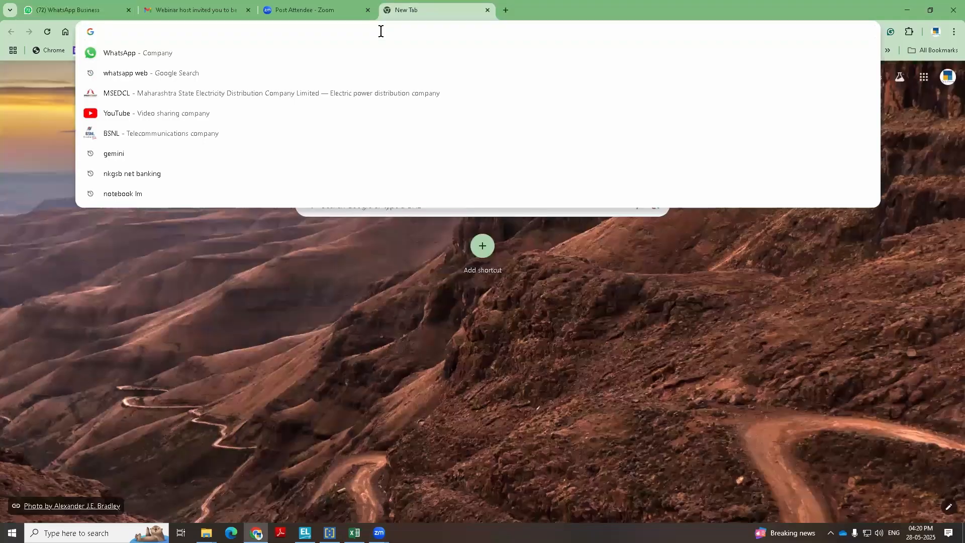
type("tallyeducation.com")
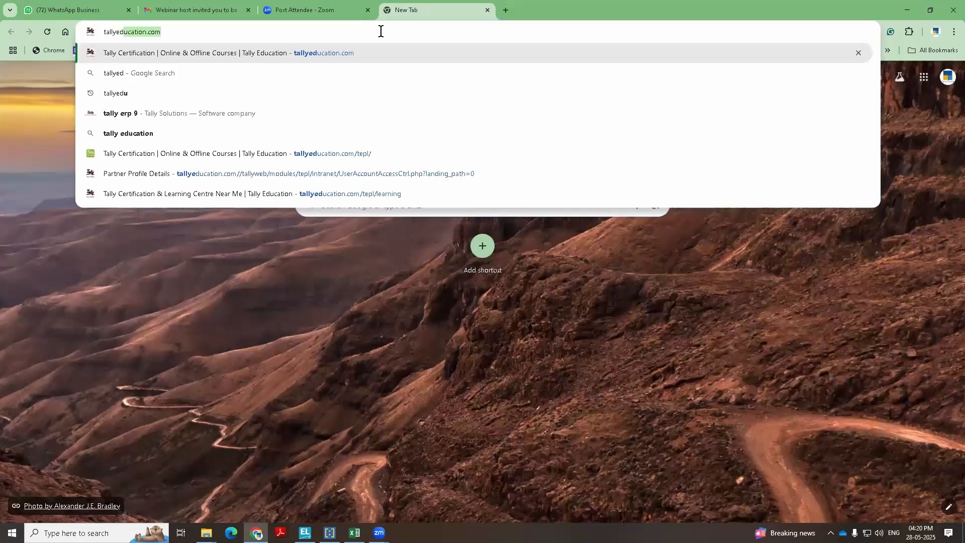
key("Return")
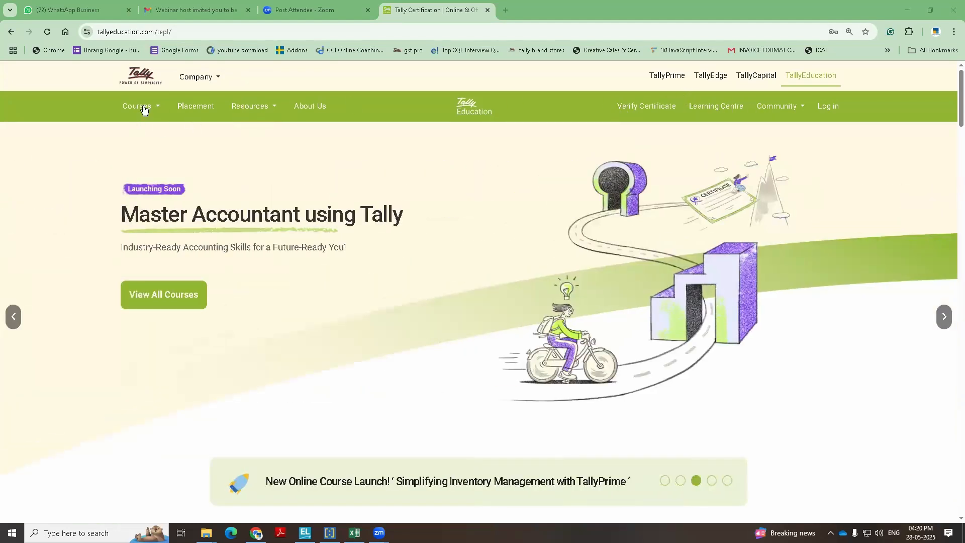
Open the TDL Essential online course page from the Courses menu and review its details
left_click(144, 107)
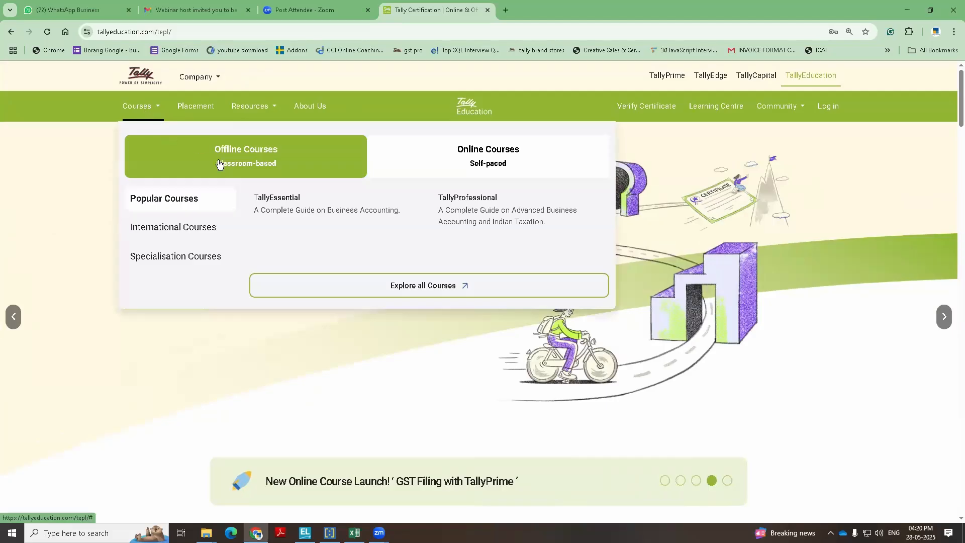
left_click(511, 157)
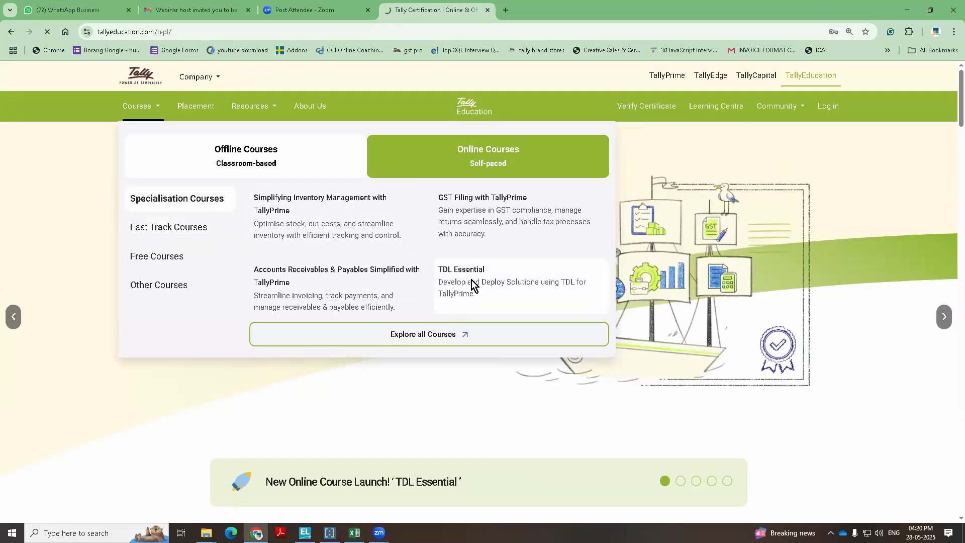
scroll(282, 324, "down", 7)
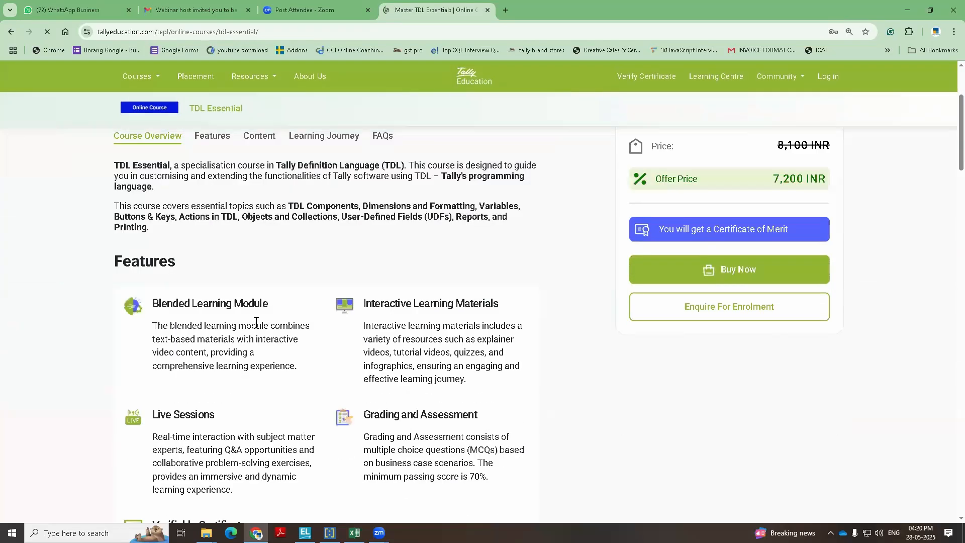
scroll(253, 315, "up", 3)
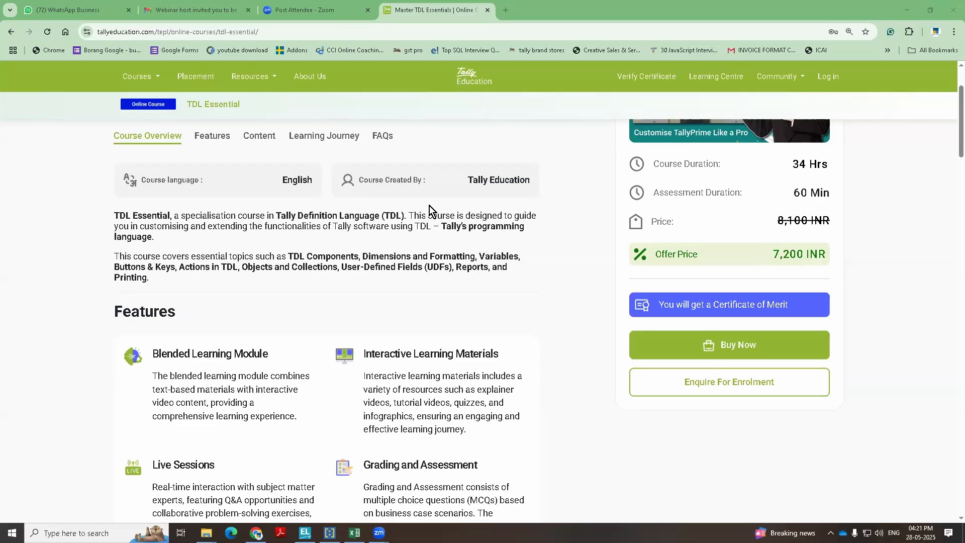
Open tallysolutions.com in a new browser tab
left_click(506, 9)
left_click(488, 30)
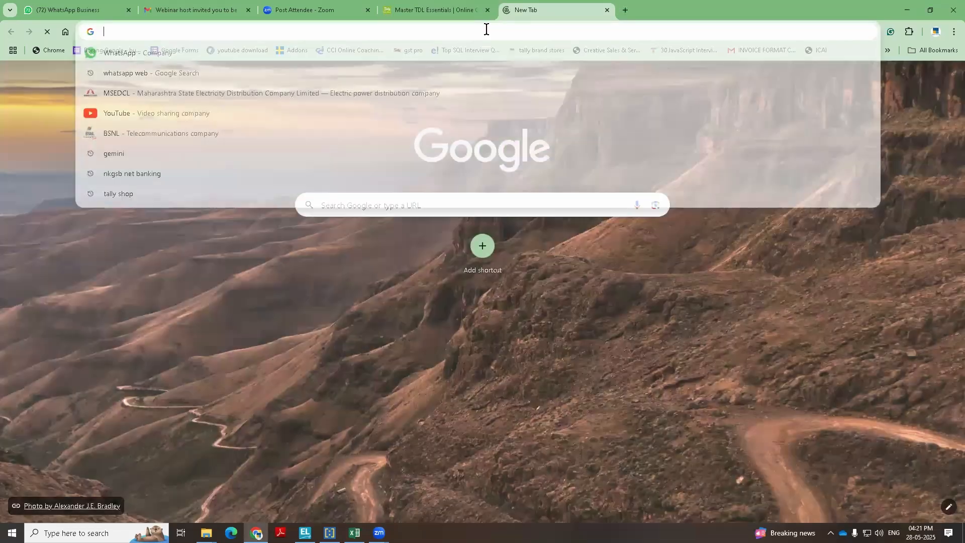
type("tallysolu")
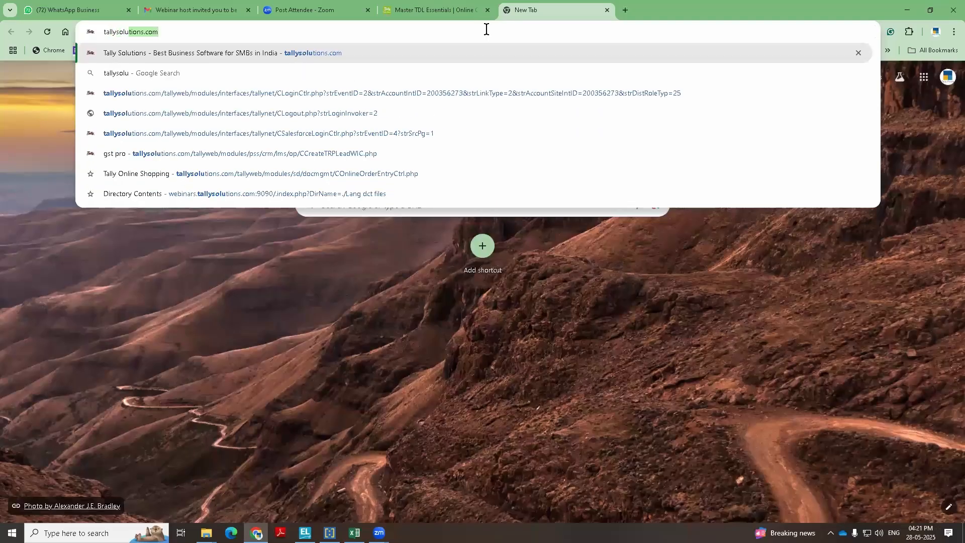
key("Return")
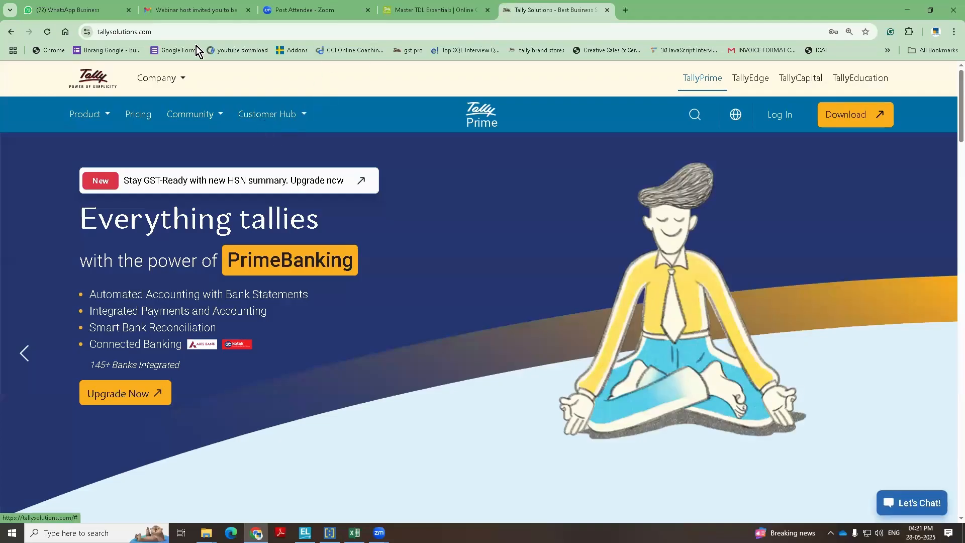
Go to help.tallysolutions.com in the same tab
left_click(182, 37)
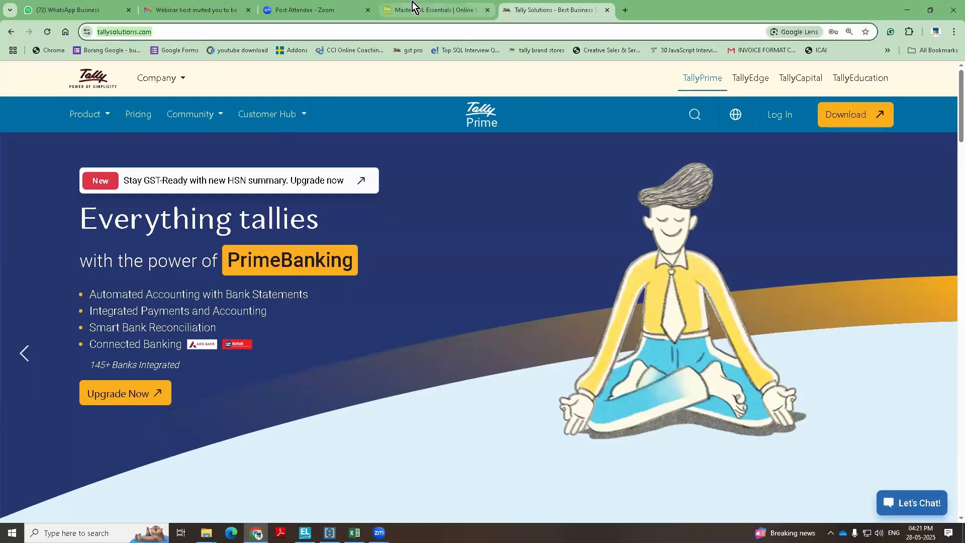
type("help.")
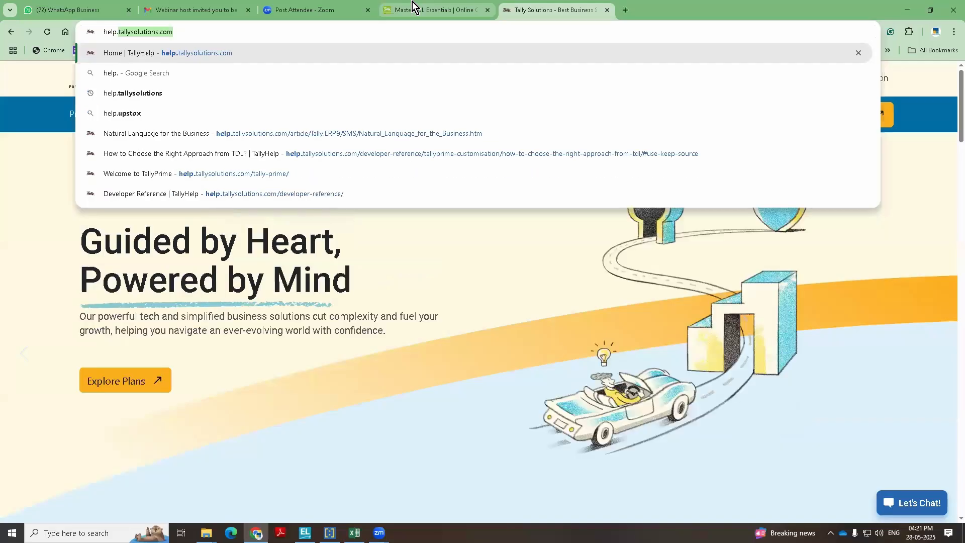
key("Return")
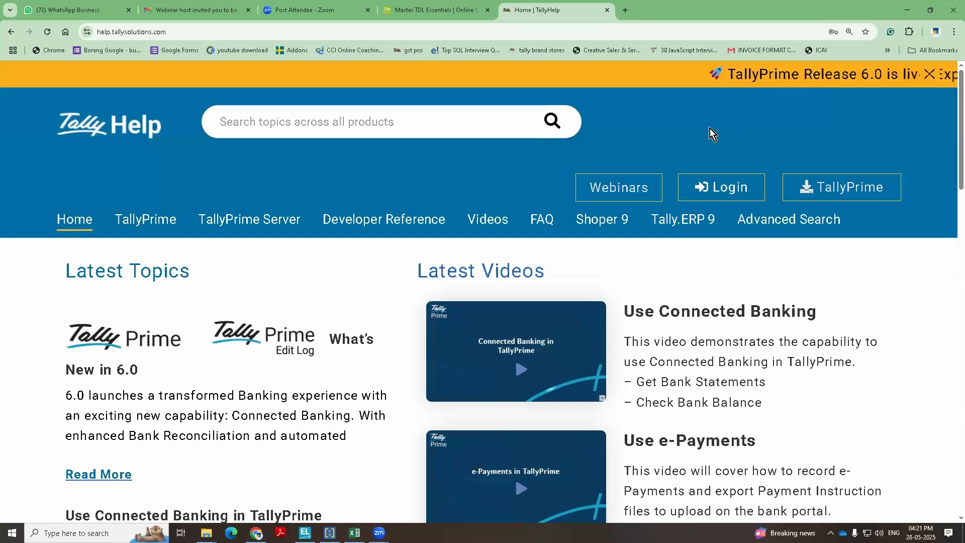
Switch to TallyPrime and open TallyHelp from the Help menu
left_click(380, 533)
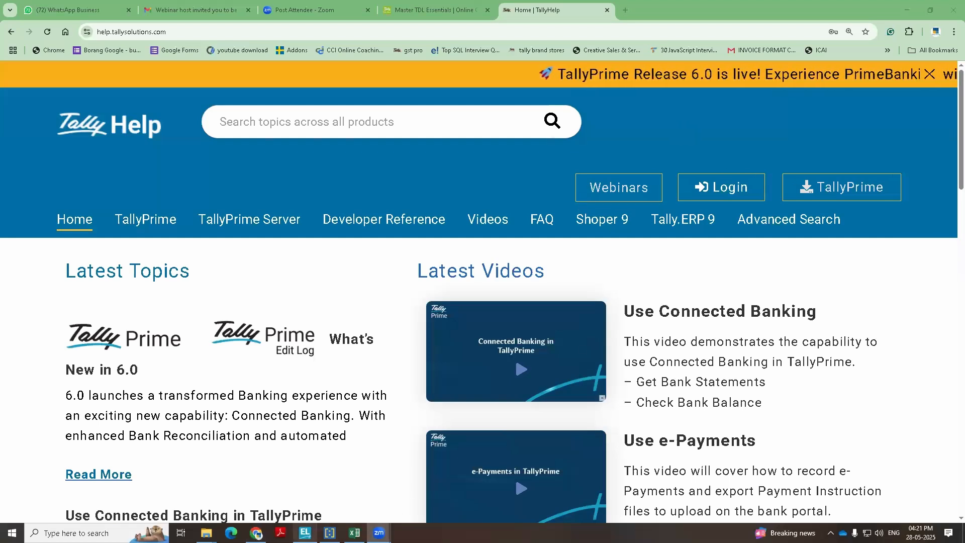
left_click(352, 507)
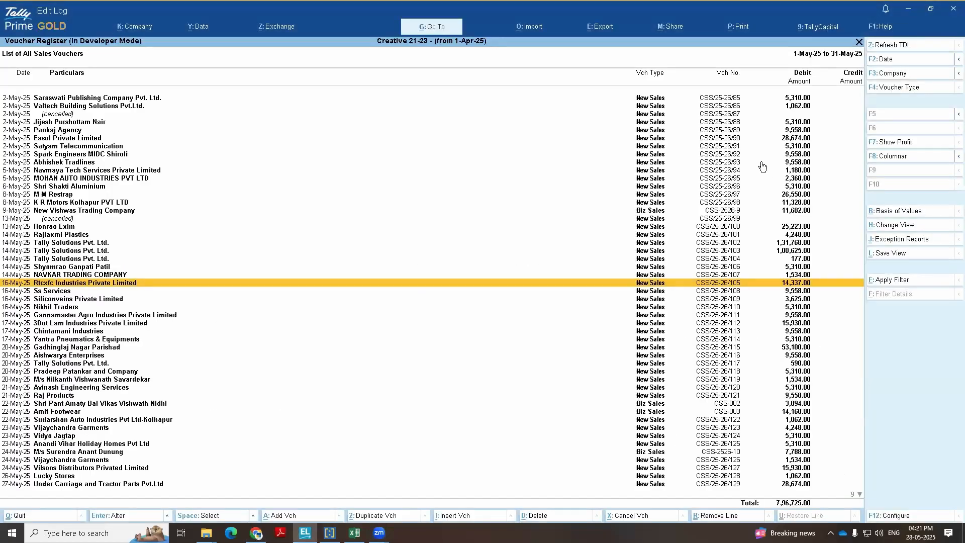
left_click(889, 28)
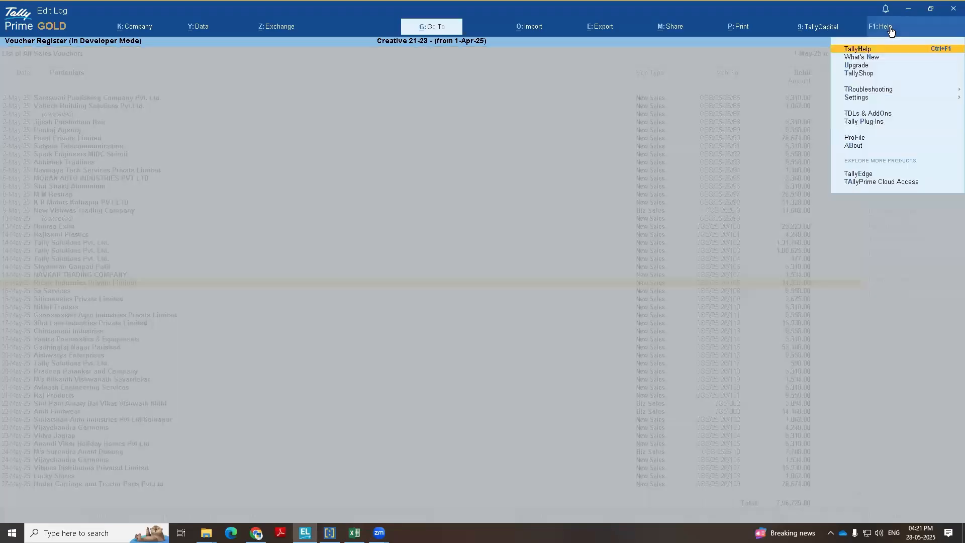
left_click(923, 50)
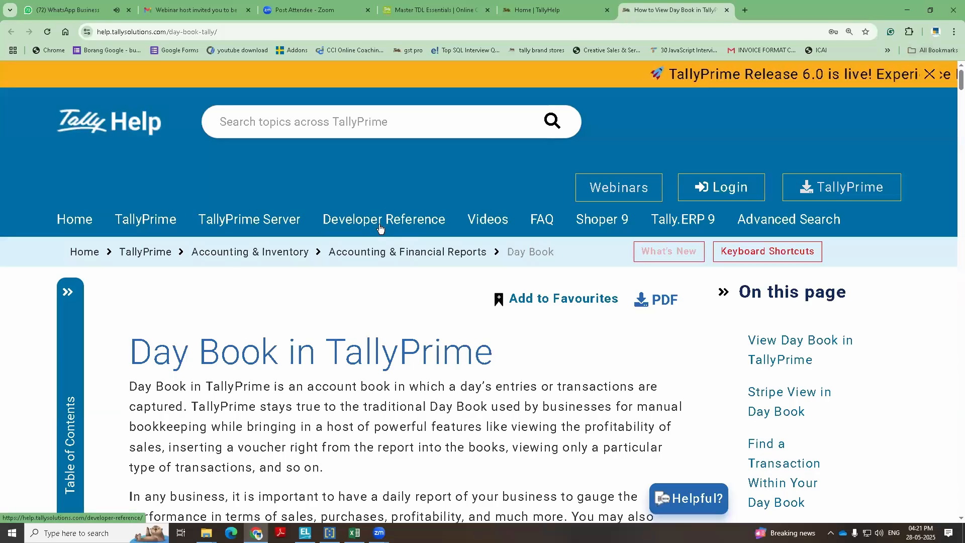
Open the Developer Reference section and browse its TallyPrime Customisation page
left_click(380, 222)
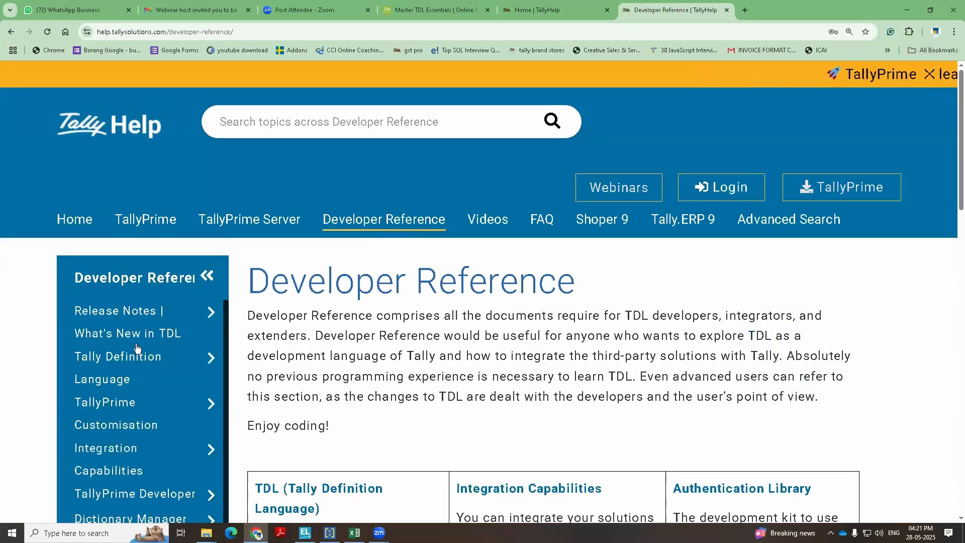
scroll(142, 352, "down", 5)
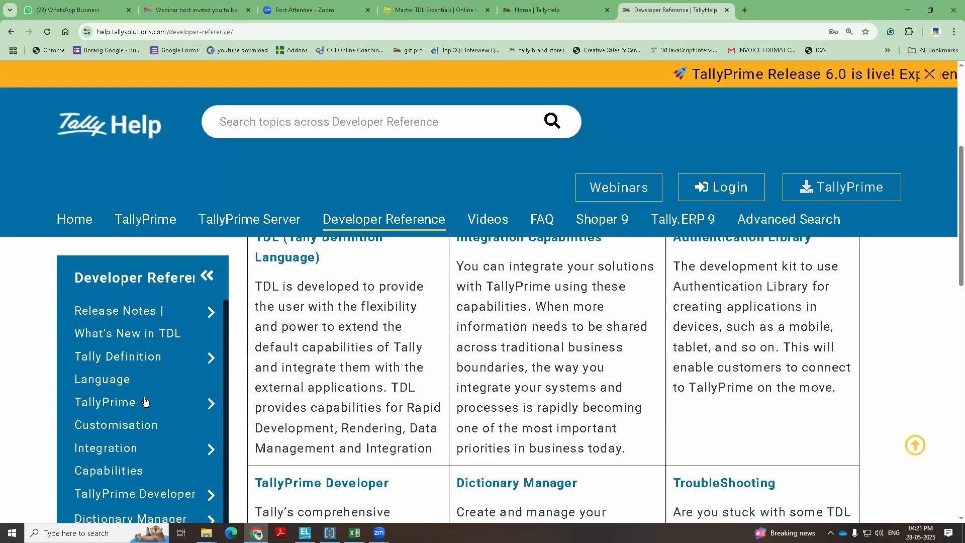
left_click(128, 411)
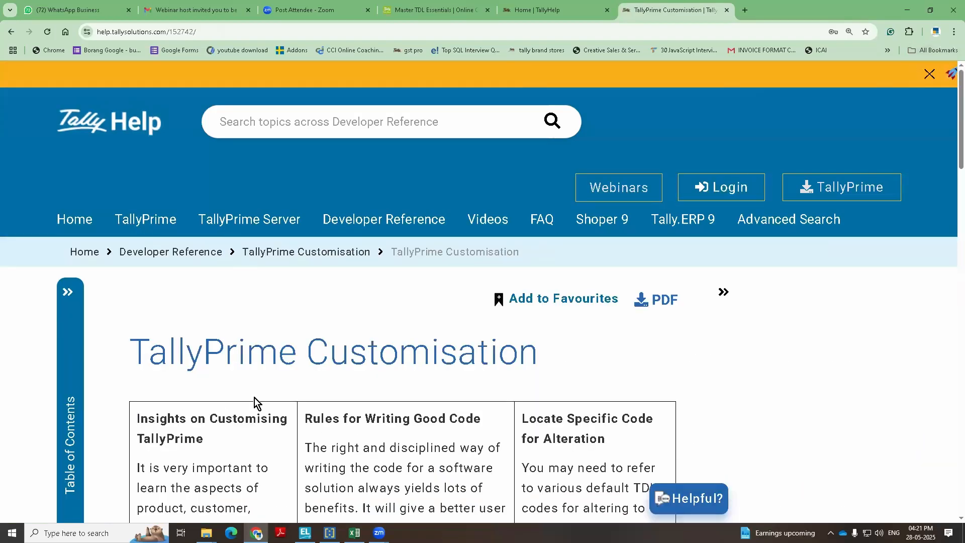
scroll(256, 399, "down", 4)
scroll(228, 401, "down", 3)
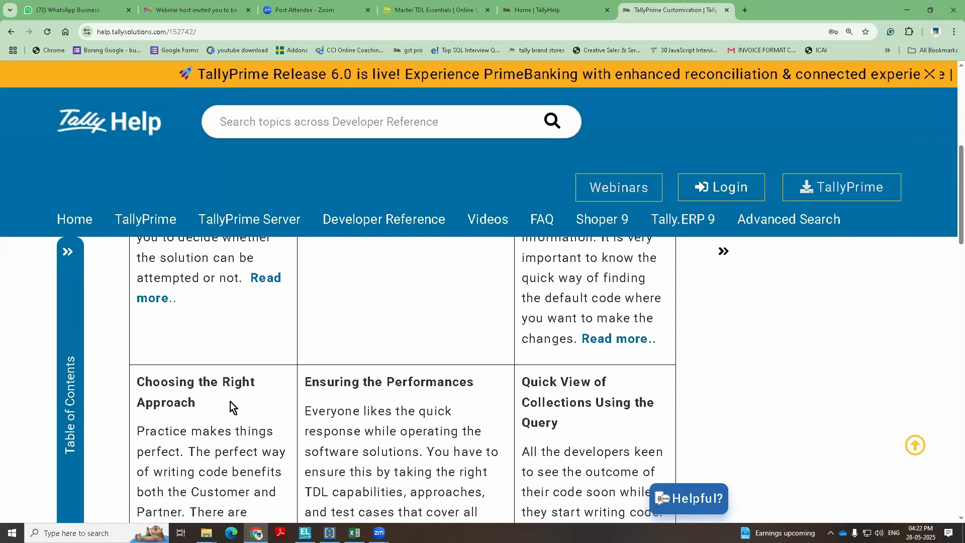
scroll(295, 413, "down", 10)
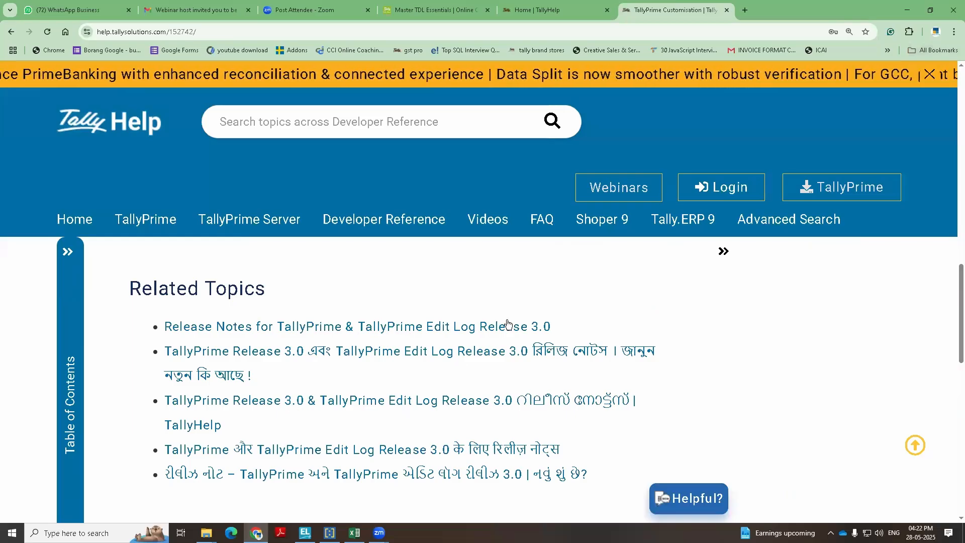
Open the Rules for Writing Good Code article from the table of contents
left_click(69, 252)
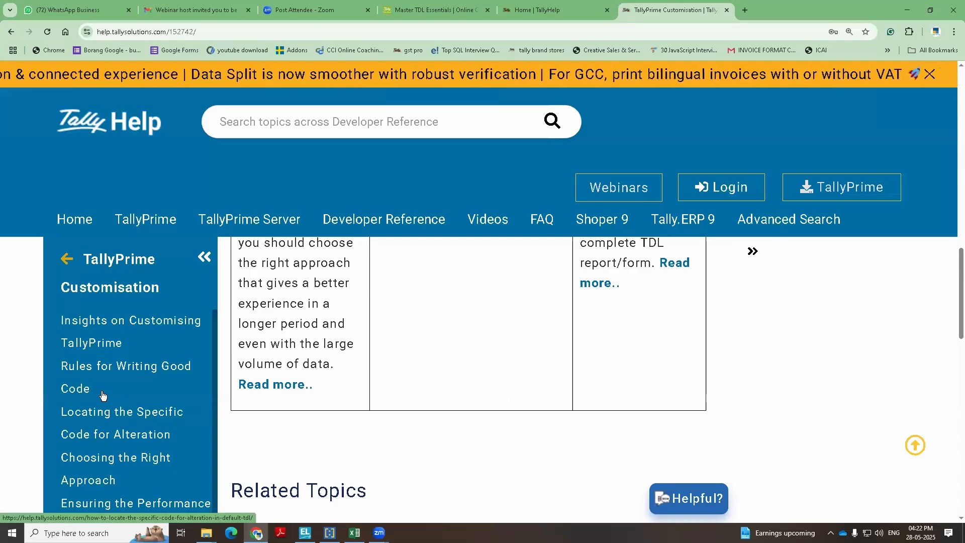
left_click(83, 391)
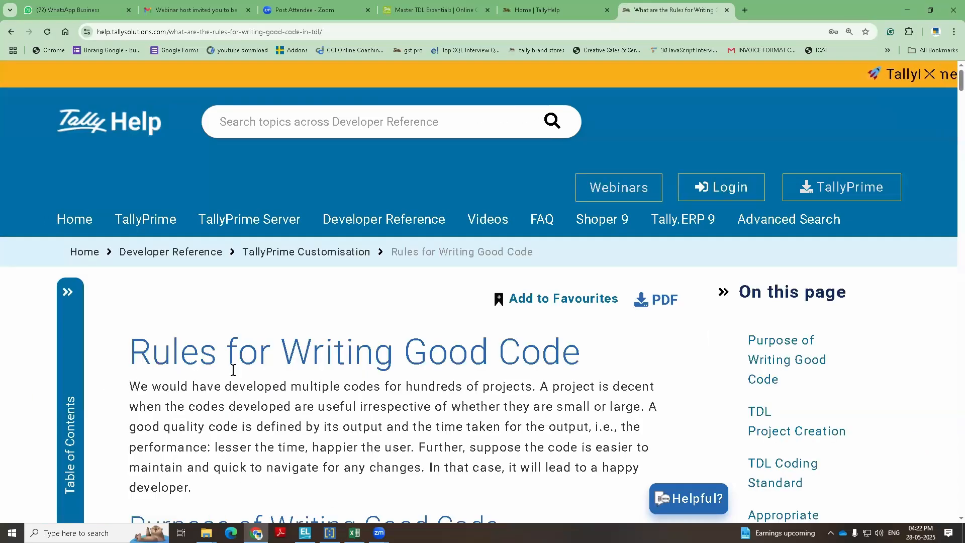
scroll(233, 371, "down", 15)
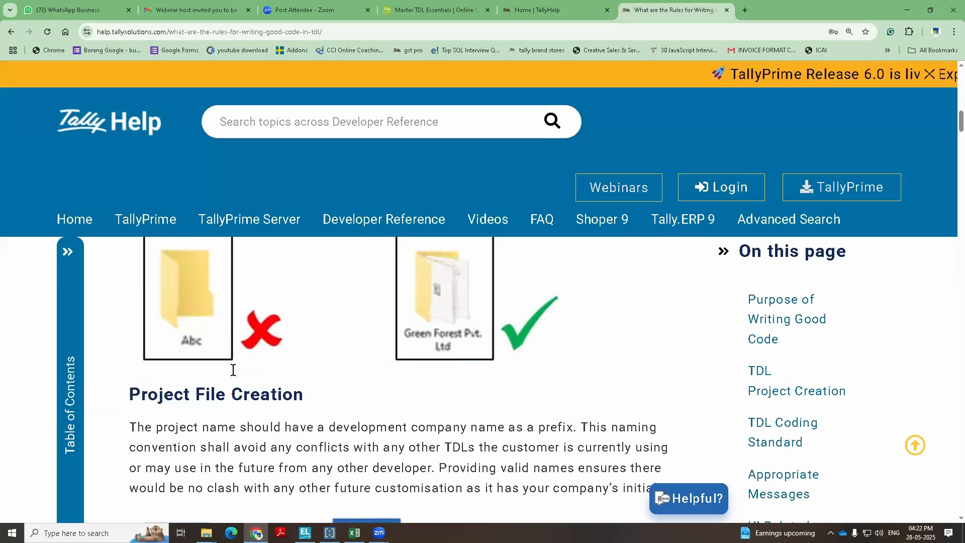
scroll(401, 368, "down", 7)
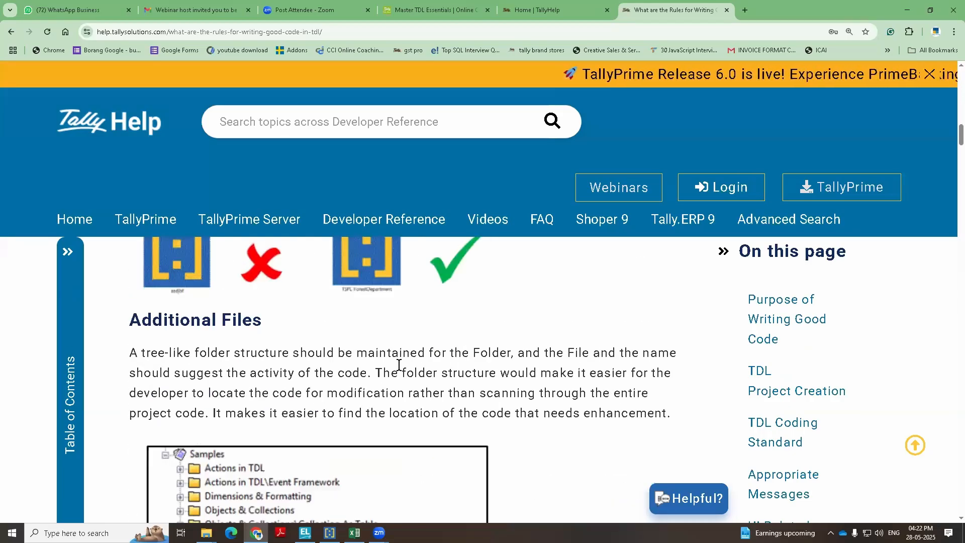
scroll(302, 394, "down", 15)
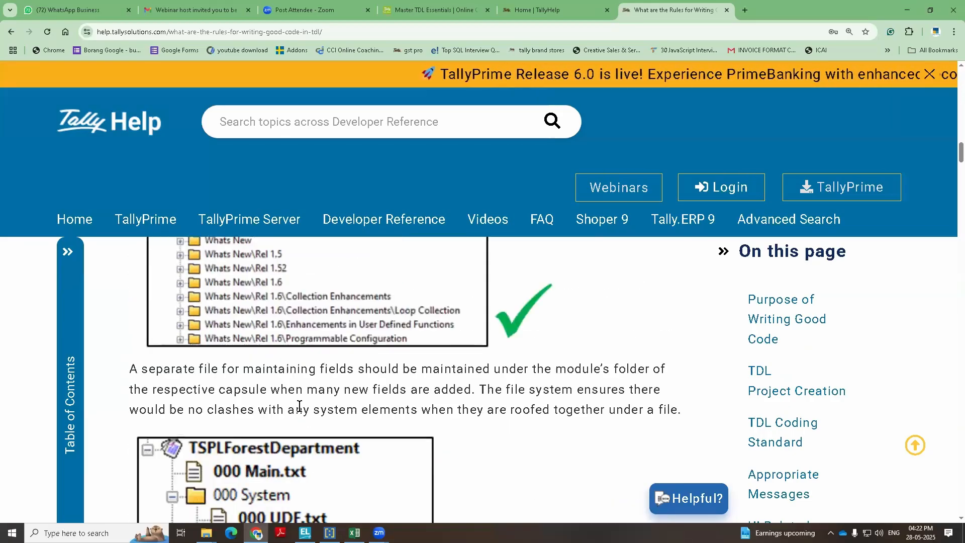
scroll(350, 406, "down", 15)
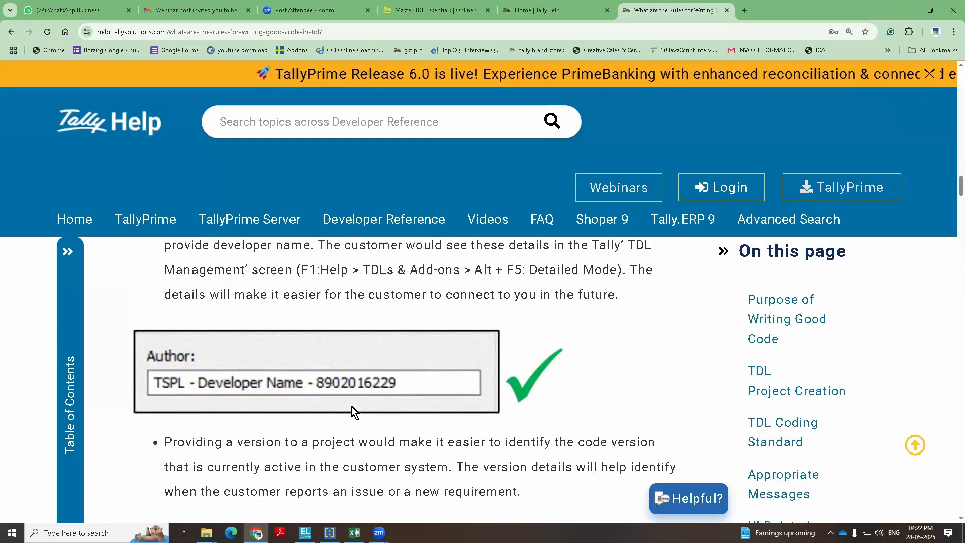
Scroll through the TDL coding standard rules and code examples in the article
scroll(351, 405, "down", 20)
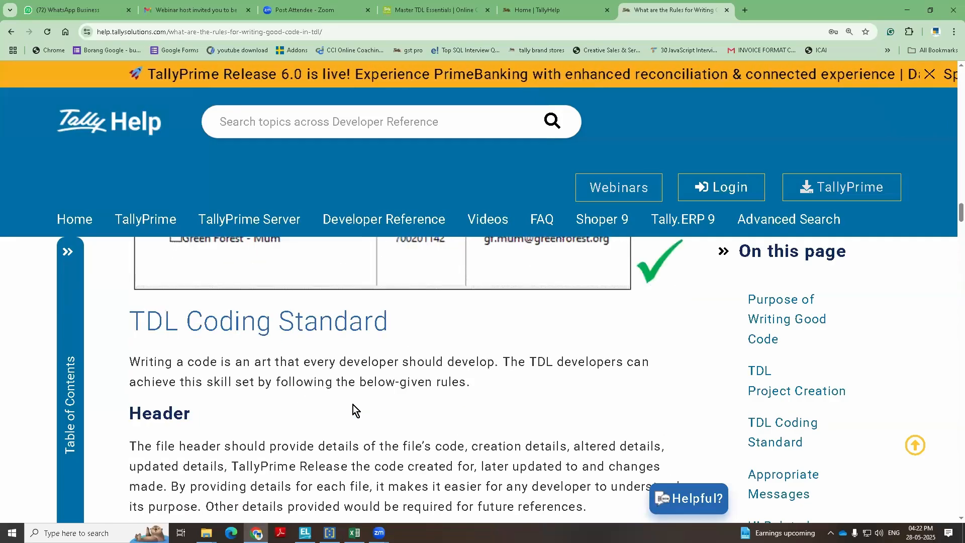
scroll(342, 416, "up", 9)
scroll(302, 392, "down", 6)
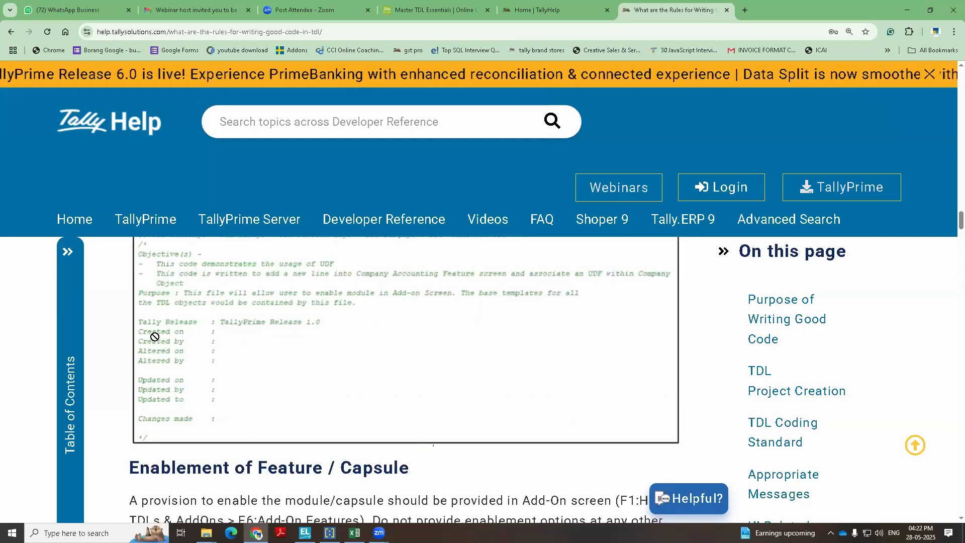
scroll(282, 374, "down", 2)
scroll(285, 379, "down", 3)
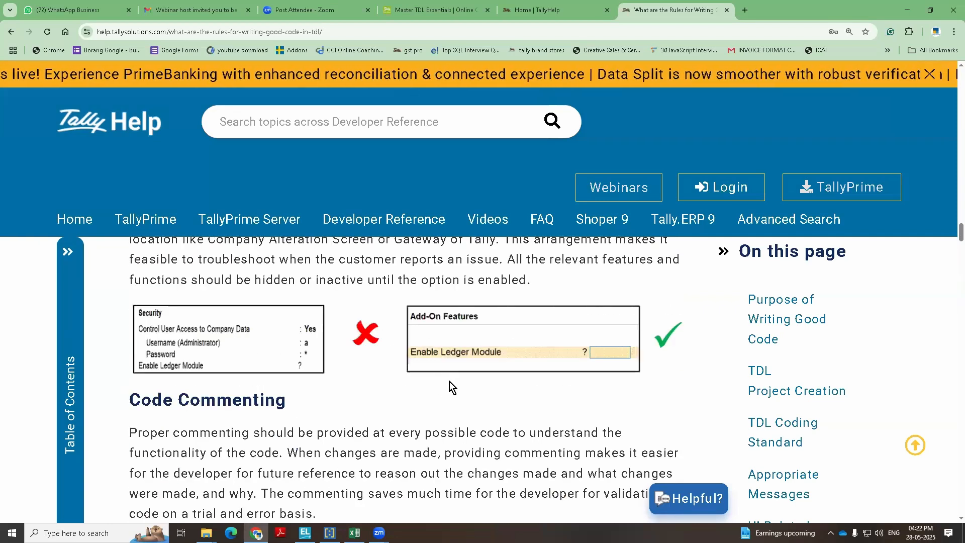
scroll(450, 382, "down", 5)
scroll(544, 360, "down", 2)
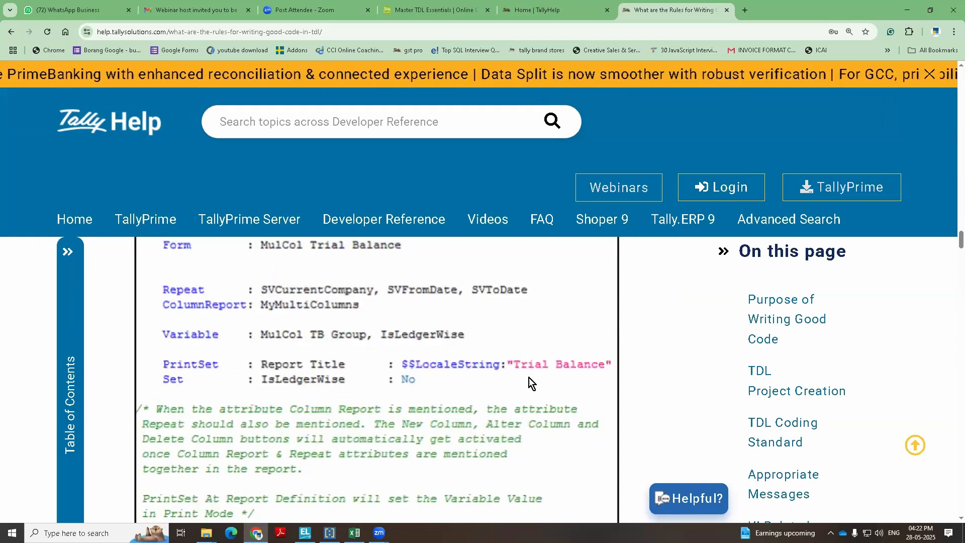
scroll(529, 378, "down", 4)
scroll(529, 384, "down", 5)
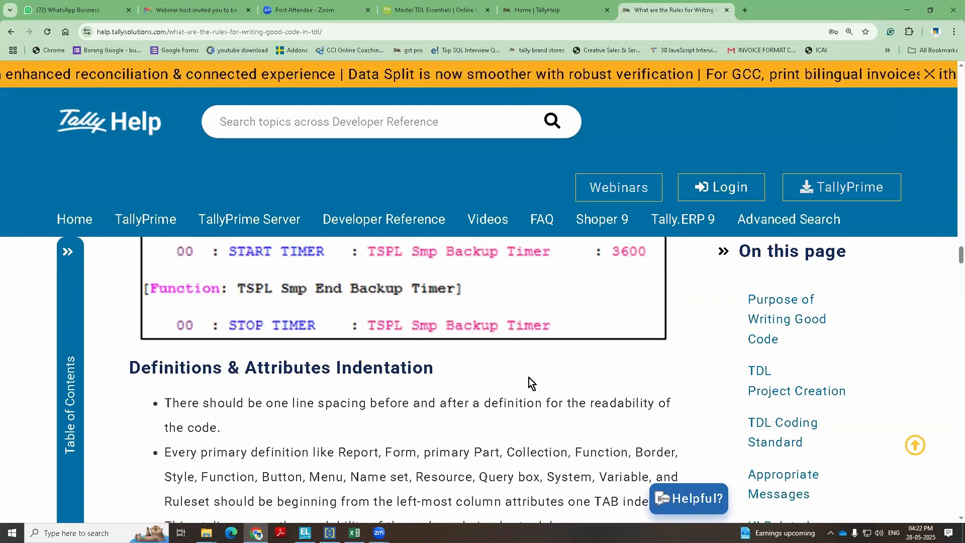
Return to the help article and review its Naming Conventions section
key("alt+Tab")
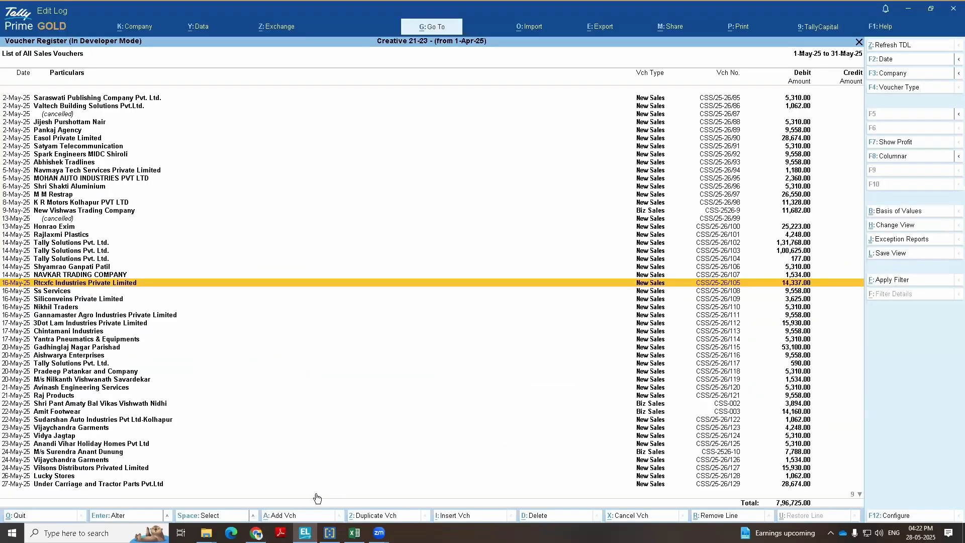
left_click(909, 10)
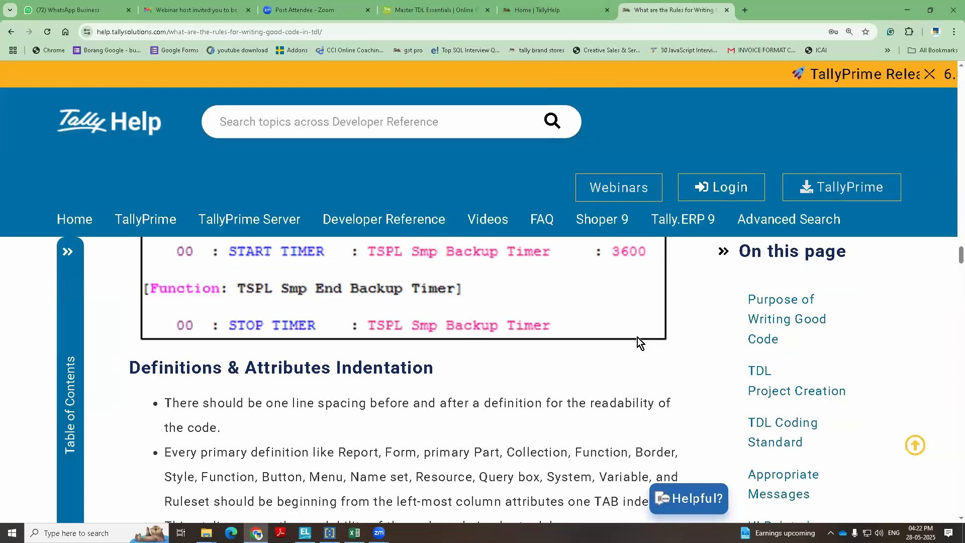
scroll(637, 336, "up", 3)
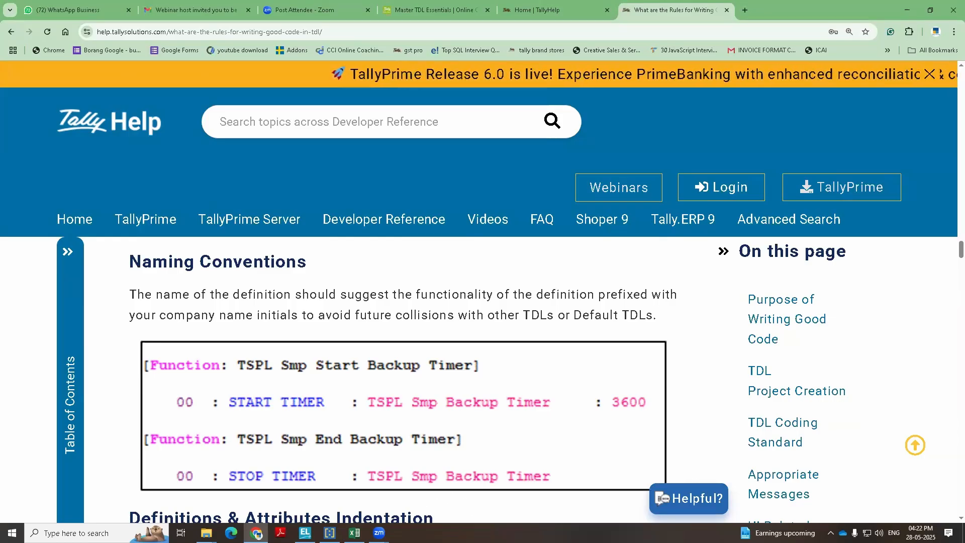
left_click(379, 533)
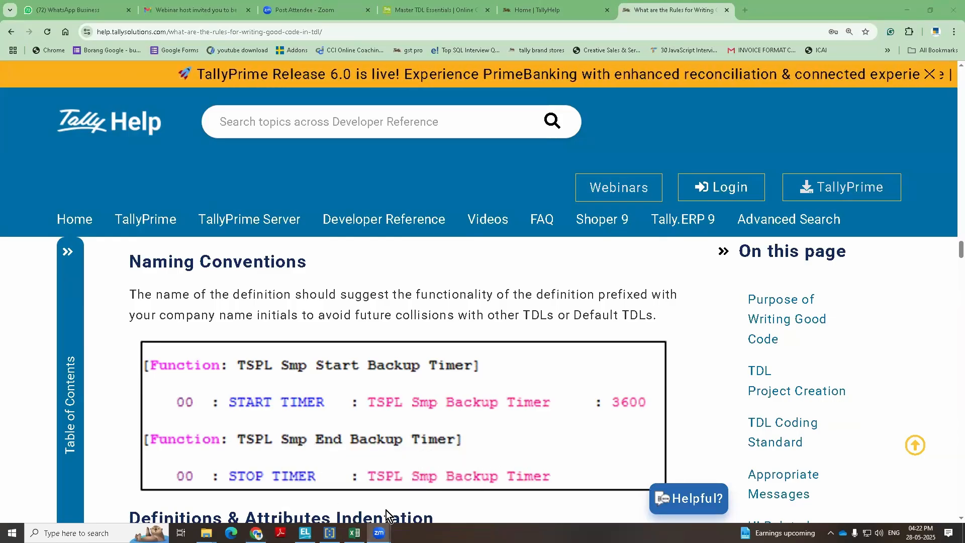
left_click(333, 502)
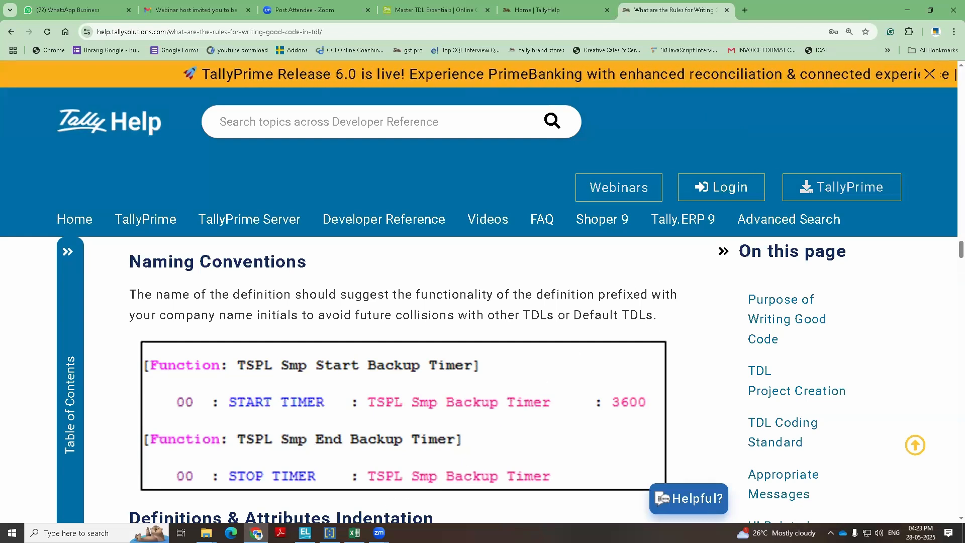
Switch to Excel and open the odbcdaybook (2) workbook query in the Power Query Editor
mouse_move(380, 533)
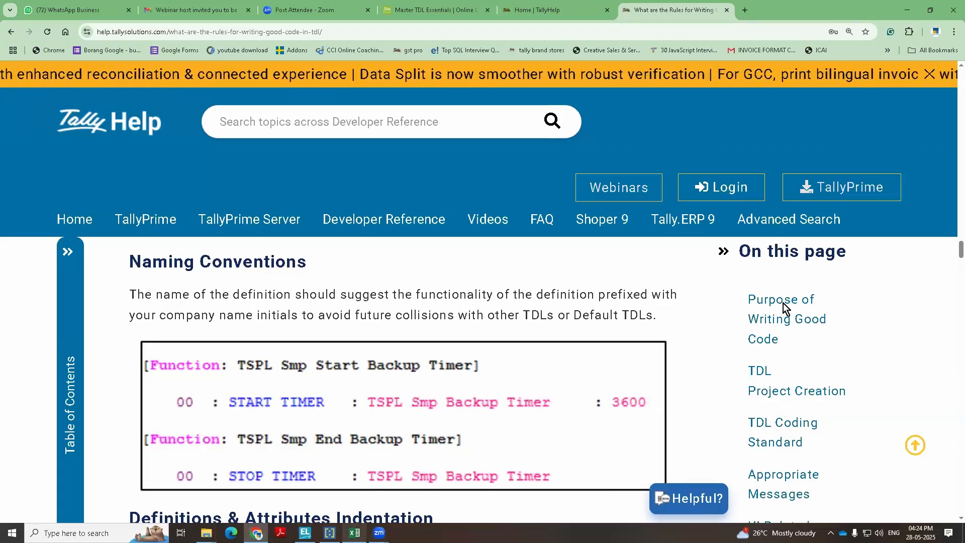
key("alt+Tab")
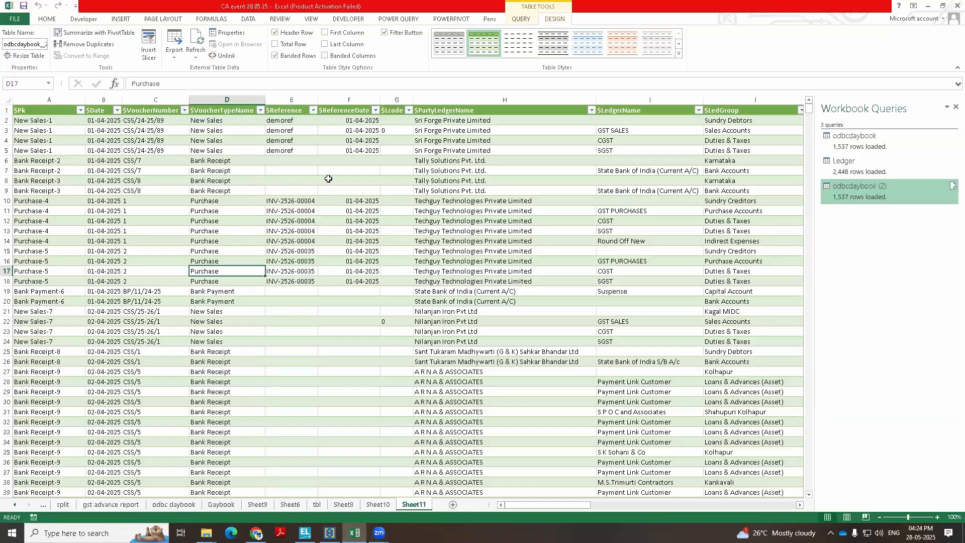
mouse_move(856, 187)
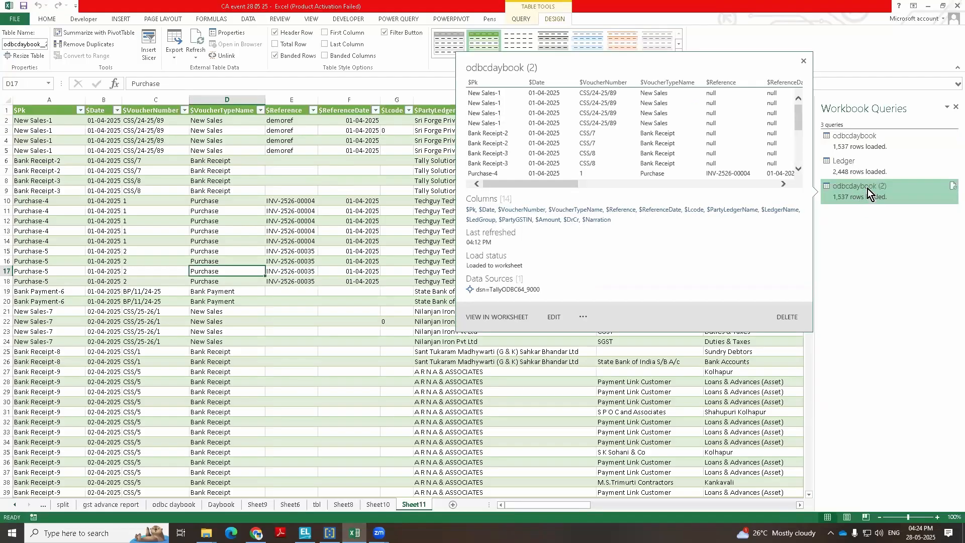
double_click(868, 189)
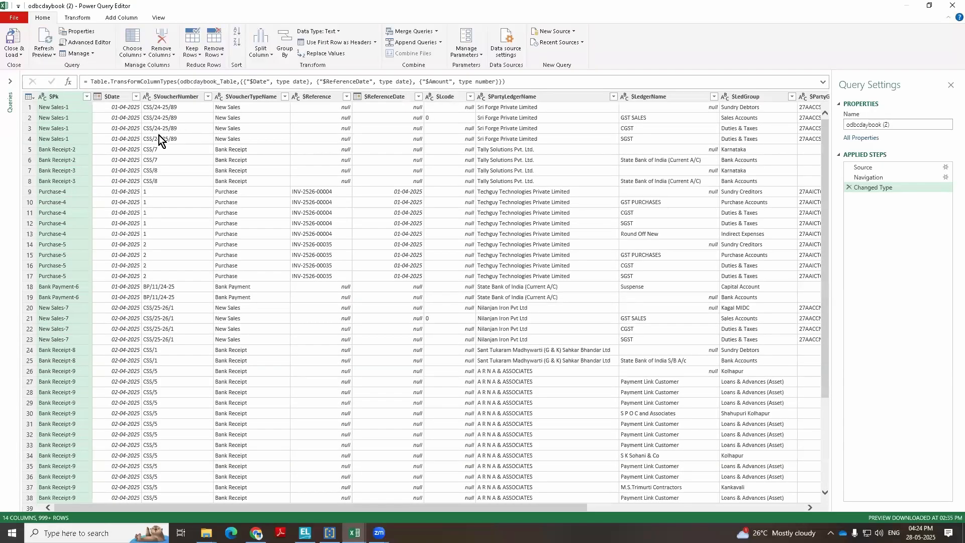
Set the $Date column's data type to Date in the query
left_click(102, 128)
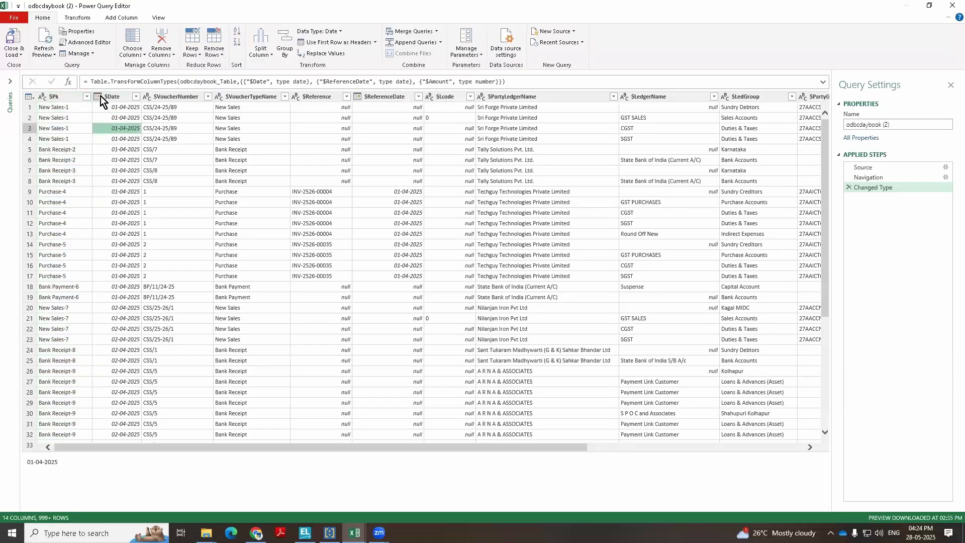
left_click(101, 96)
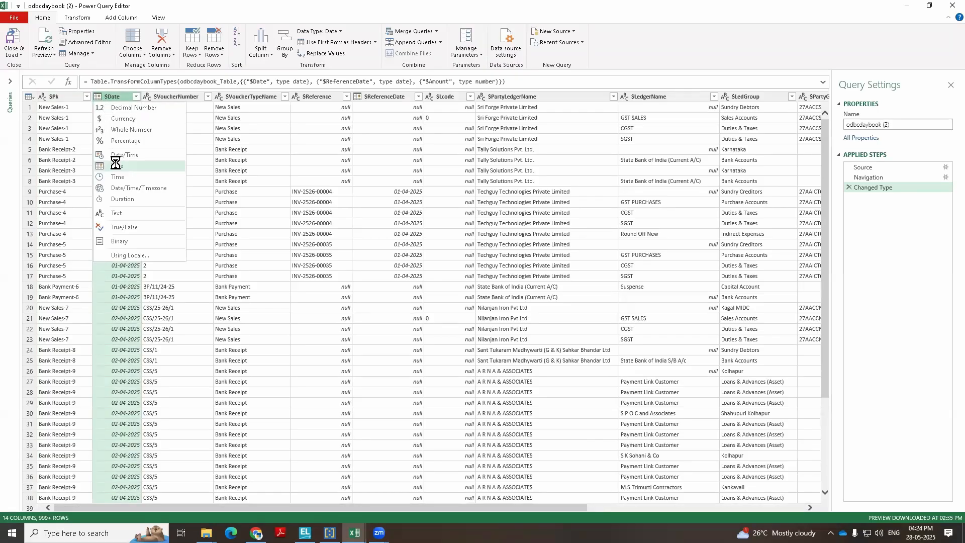
left_click(138, 165)
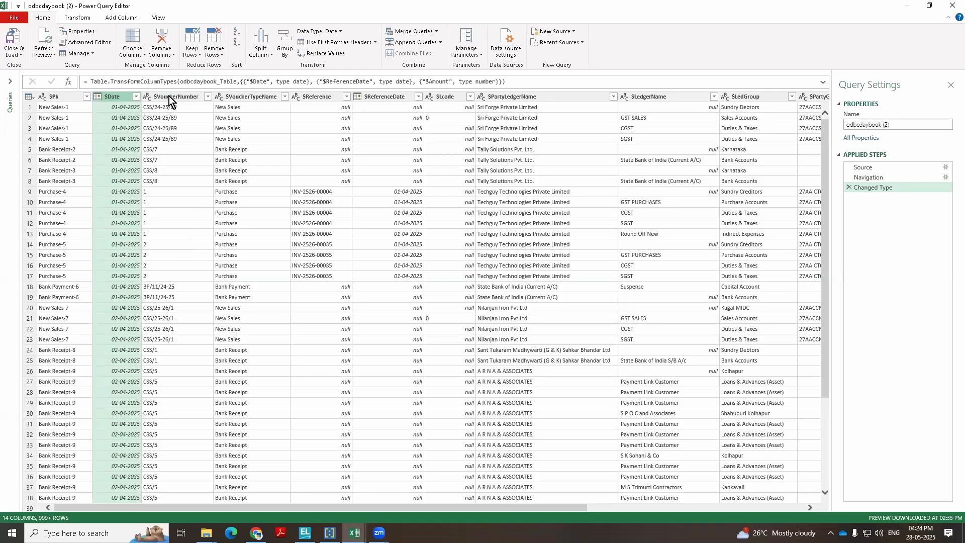
Review the $Reference column's data type options, then close and load the query back to the worksheet
left_click(296, 97)
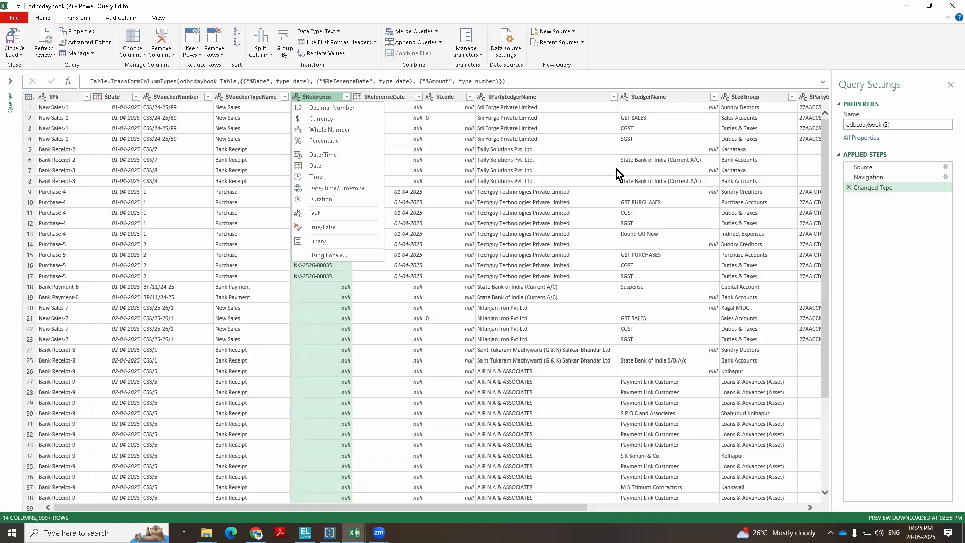
left_click(511, 181)
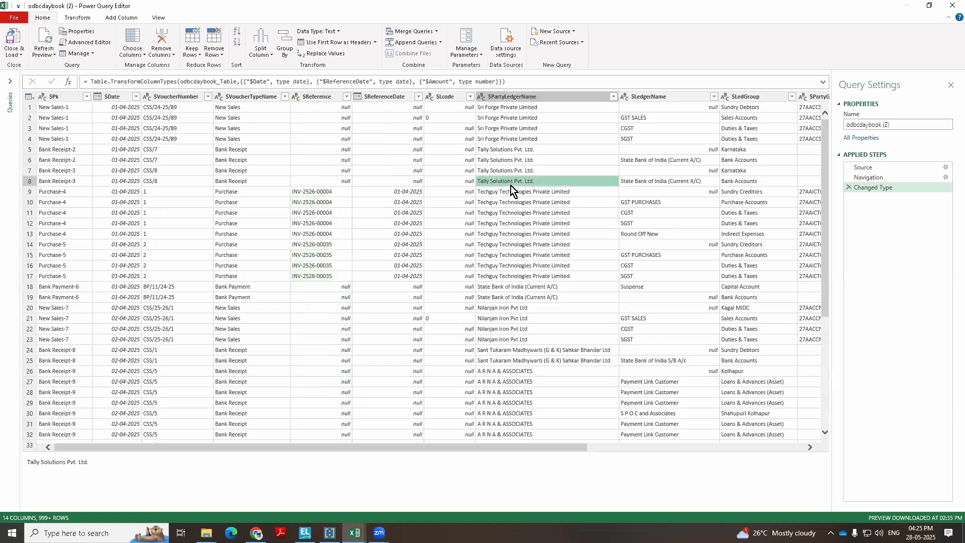
left_click(26, 47)
left_click(294, 200)
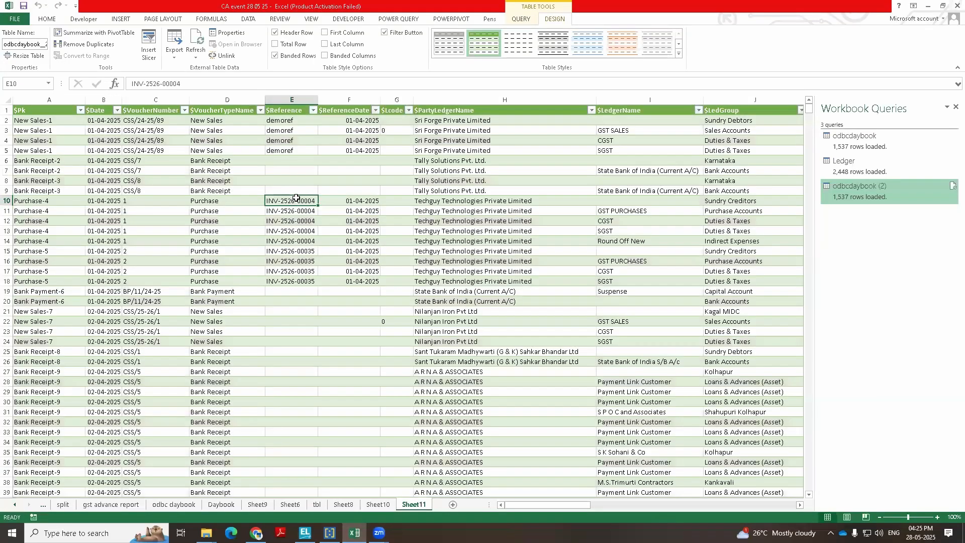
right_click(296, 198)
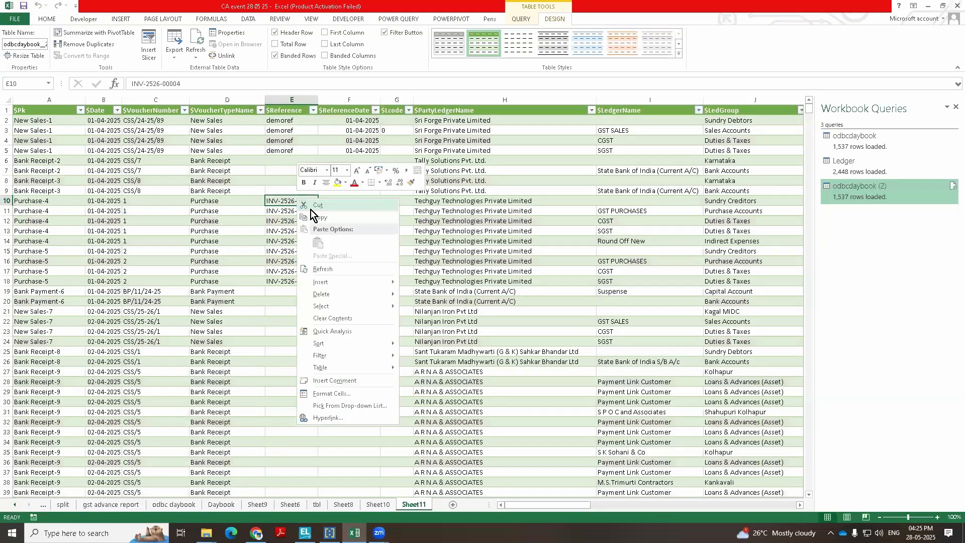
left_click(364, 397)
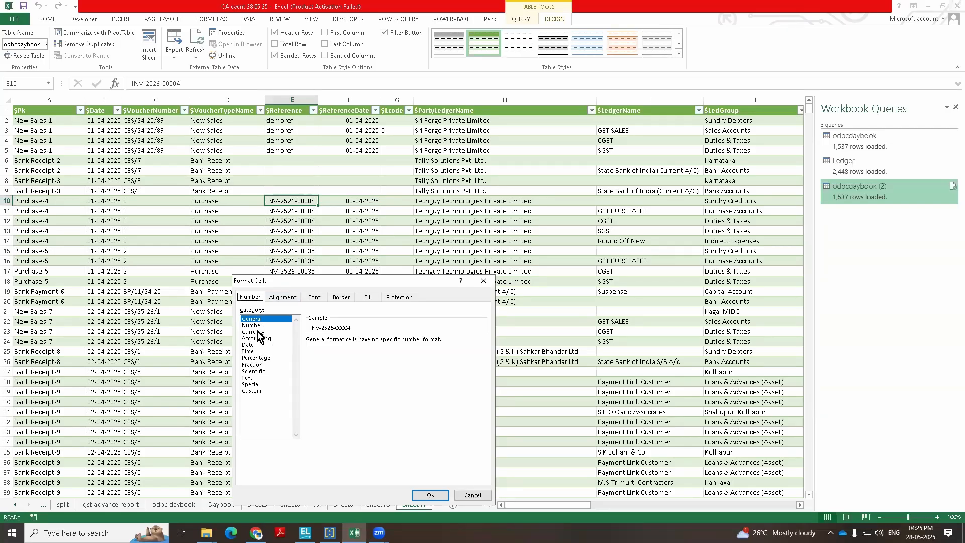
key("Escape")
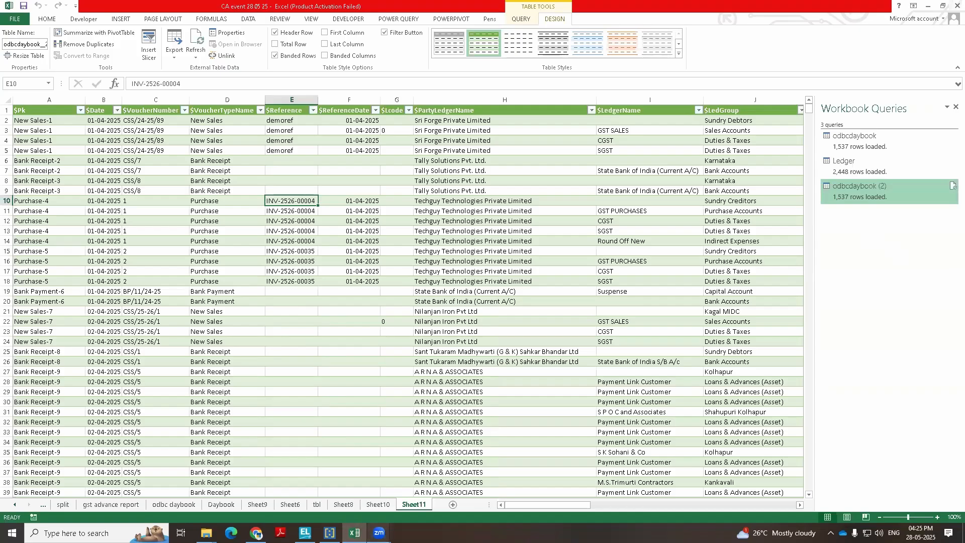
Switch to TallyPrime and close the sales register reports back to the Gateway of Tally
left_click(379, 532)
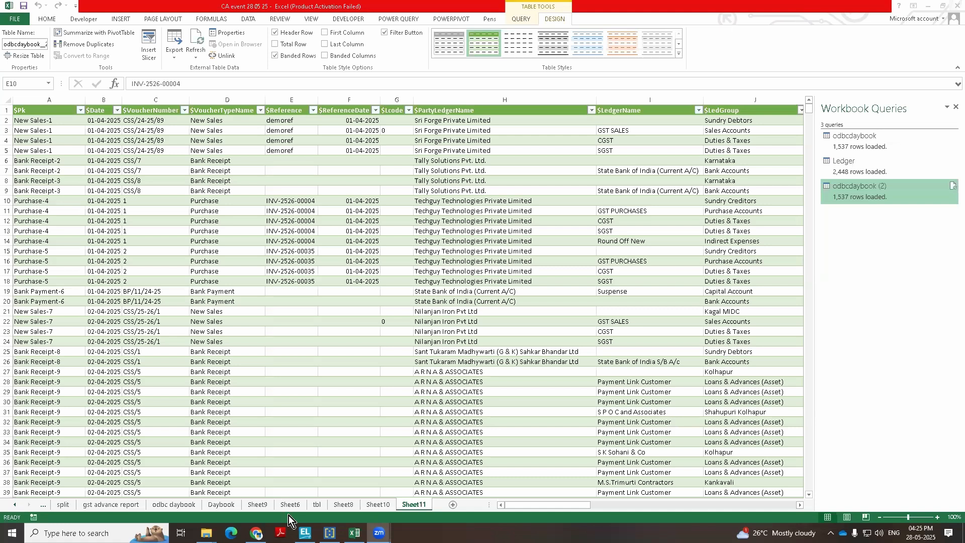
left_click(305, 533)
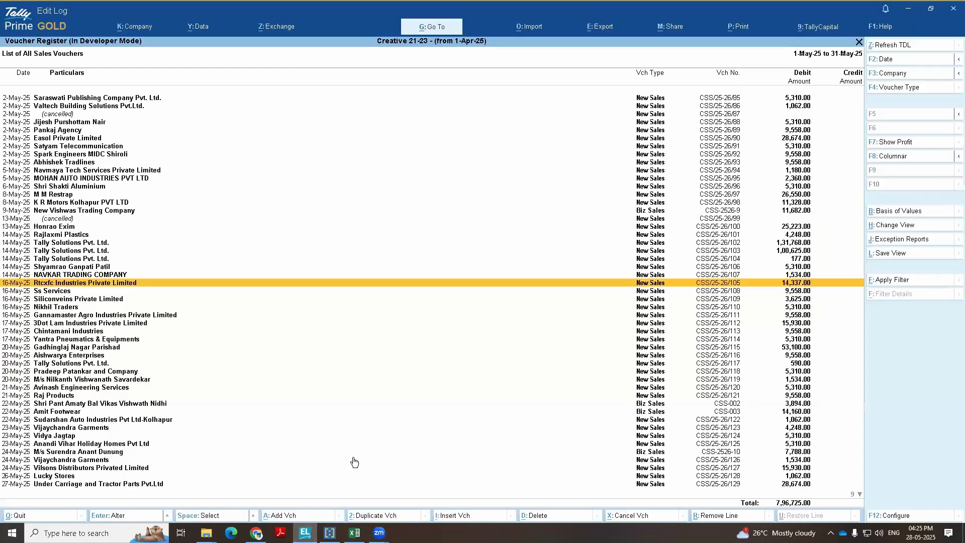
key("Escape")
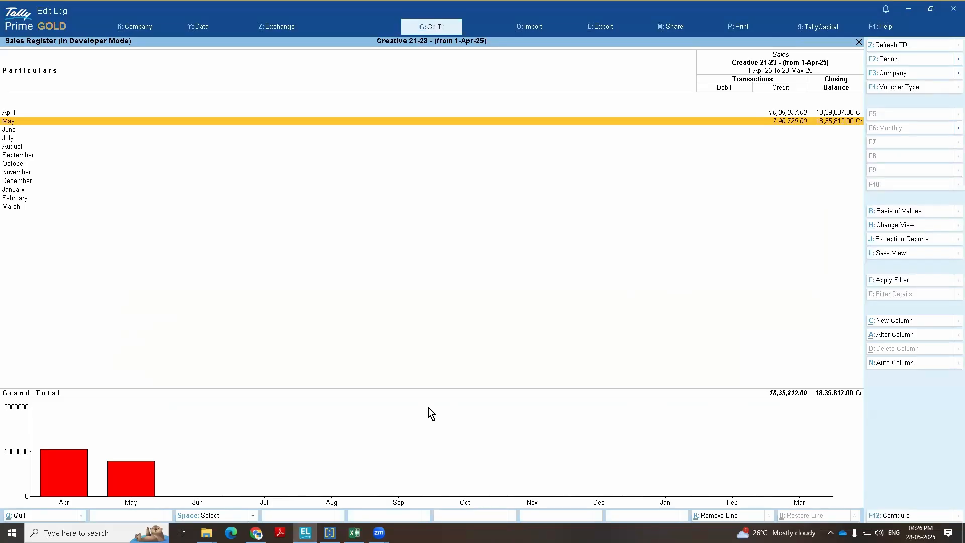
key("Escape")
key("Escape")
key("Escape")
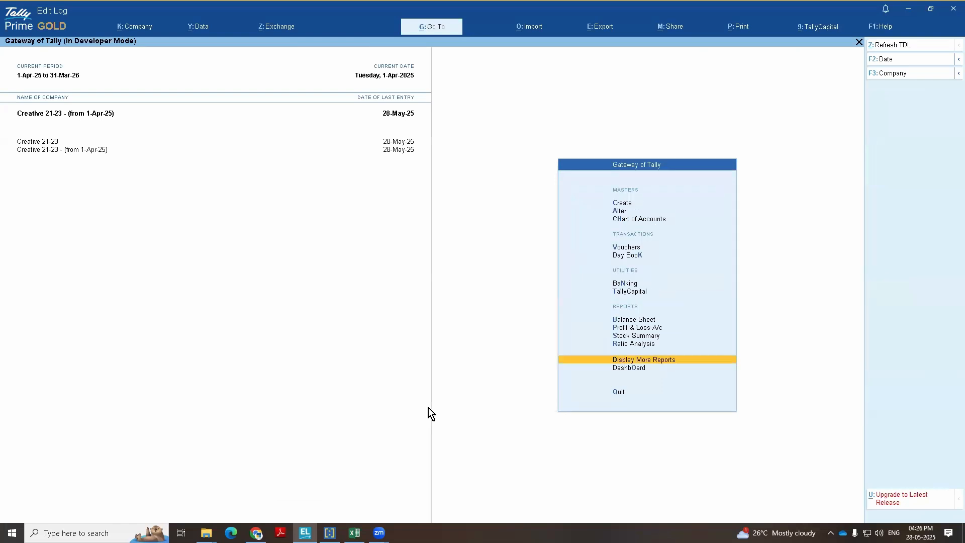
Open company features for Creative 21-23 (from 1-Apr-25) and set Set/Alter Company GST Rate and Other Details to Yes
key("F11")
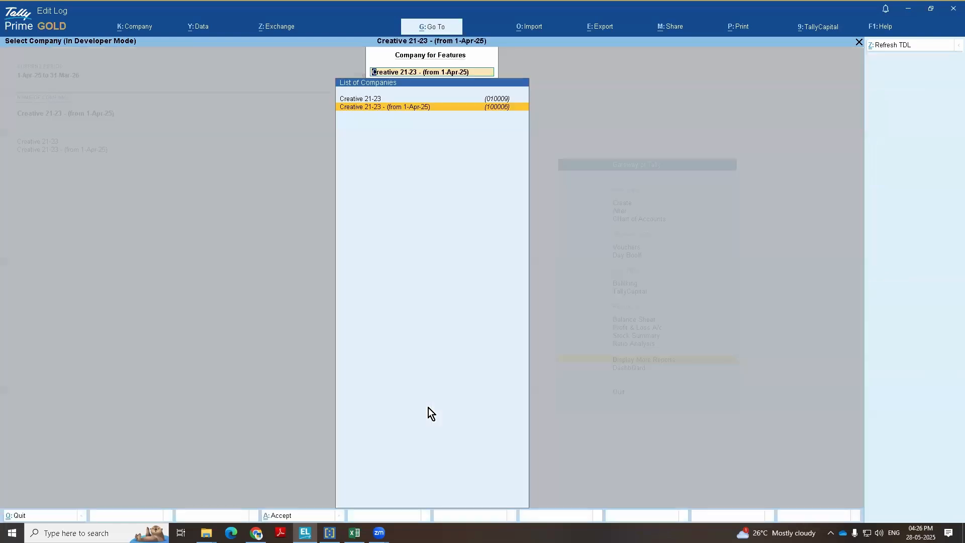
key("Return")
left_click(603, 225)
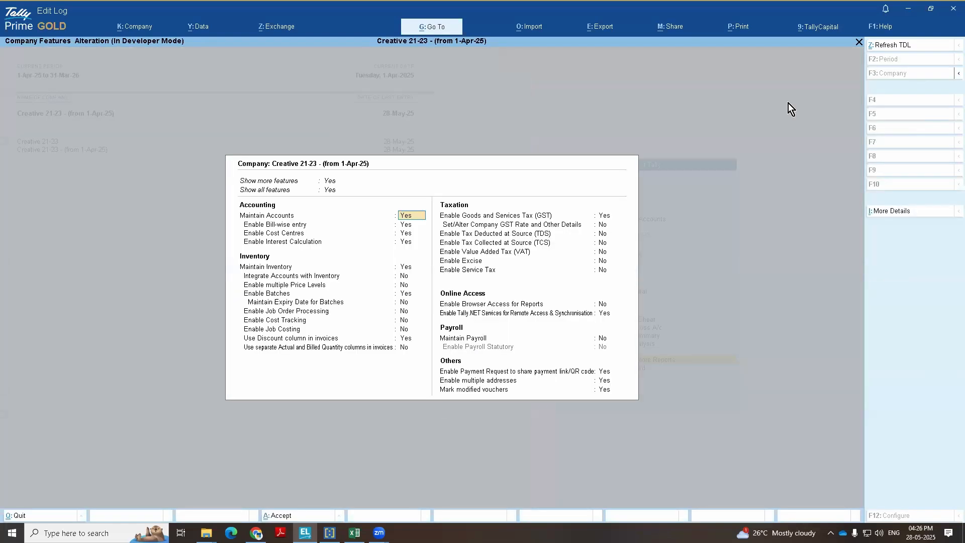
key("y")
key("Return")
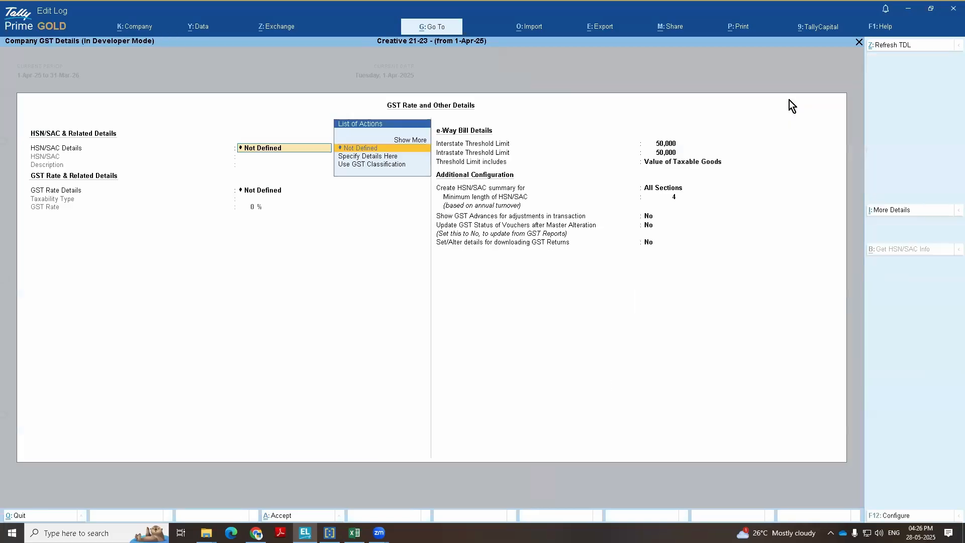
Open More Details on the GST Rate and Other Details screen, show all entries and move to Additional Configuration
left_click(893, 210)
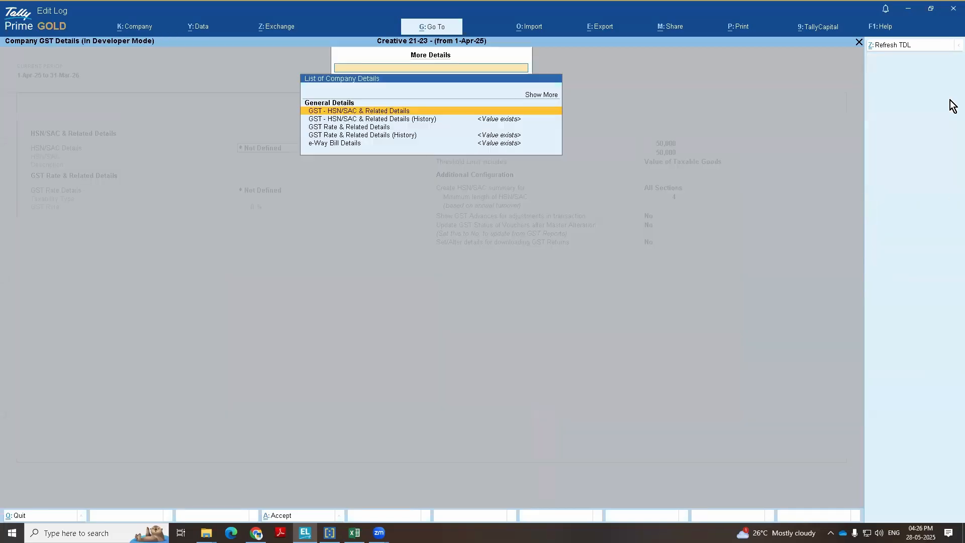
key("Return")
key("Down")
key("Down")
key("Down")
key("Down")
key("Down")
key("Down")
key("Down")
key("Down")
key("Down")
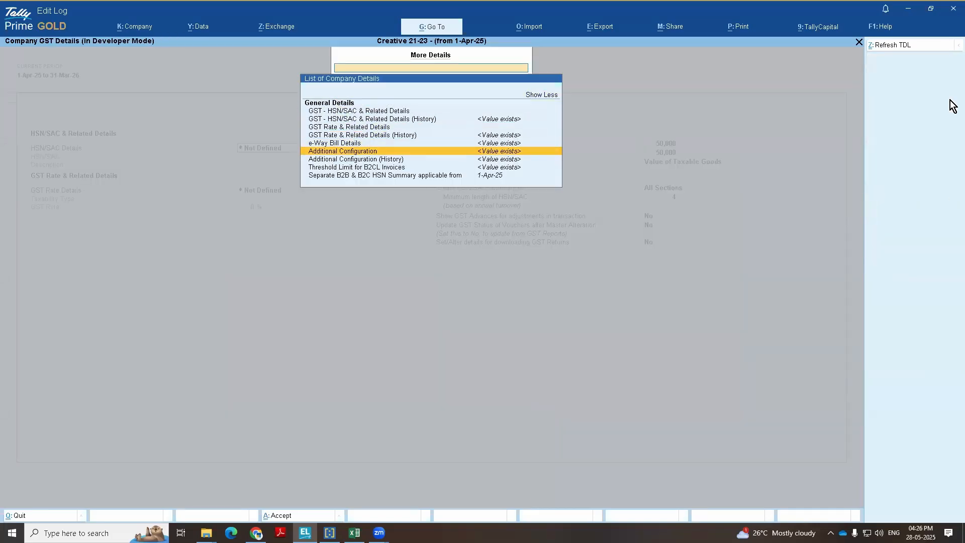